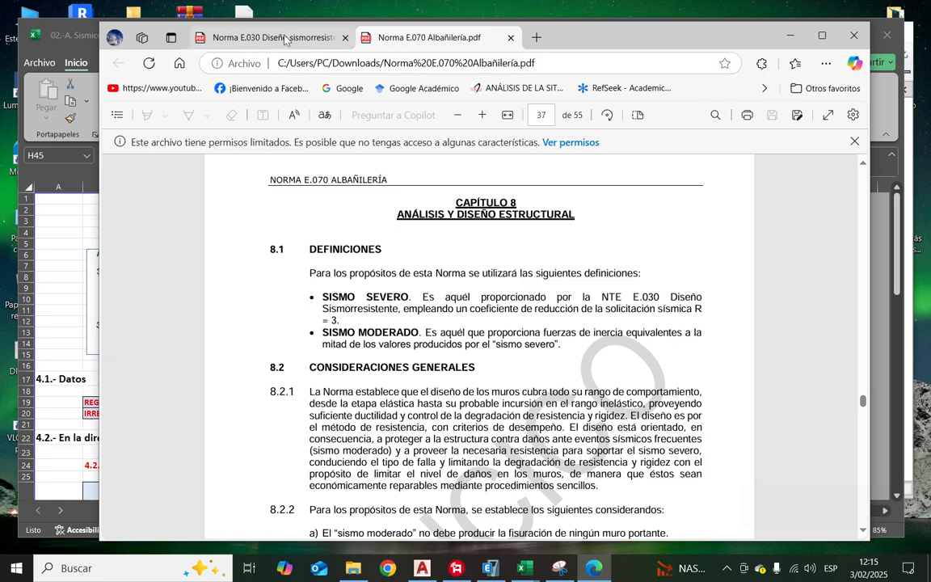
Step: Examine Chapter V, Article 31 on lateral displacement determination in the Norma E.030 Diseño sismorresistente PDF
left_click(285, 39)
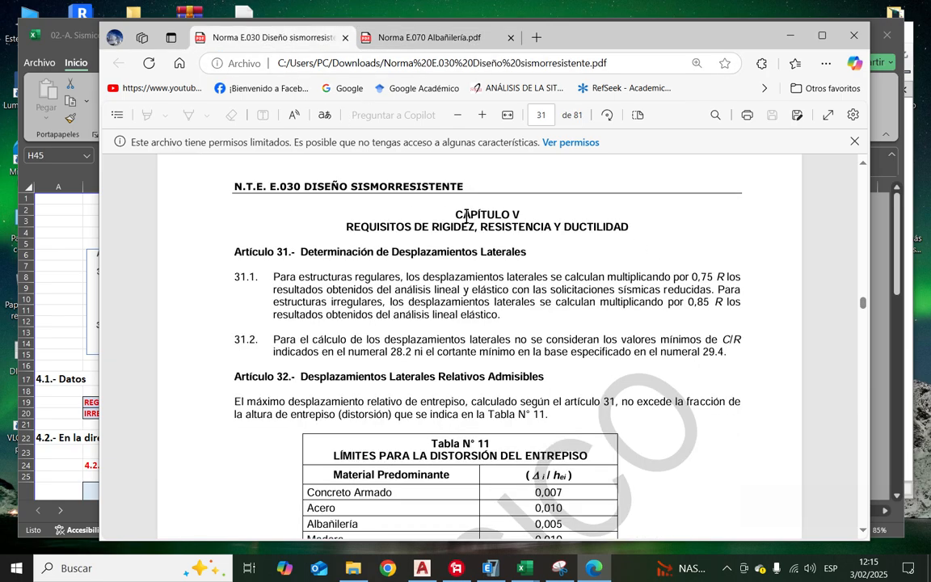
left_click_drag(346, 227, 626, 236)
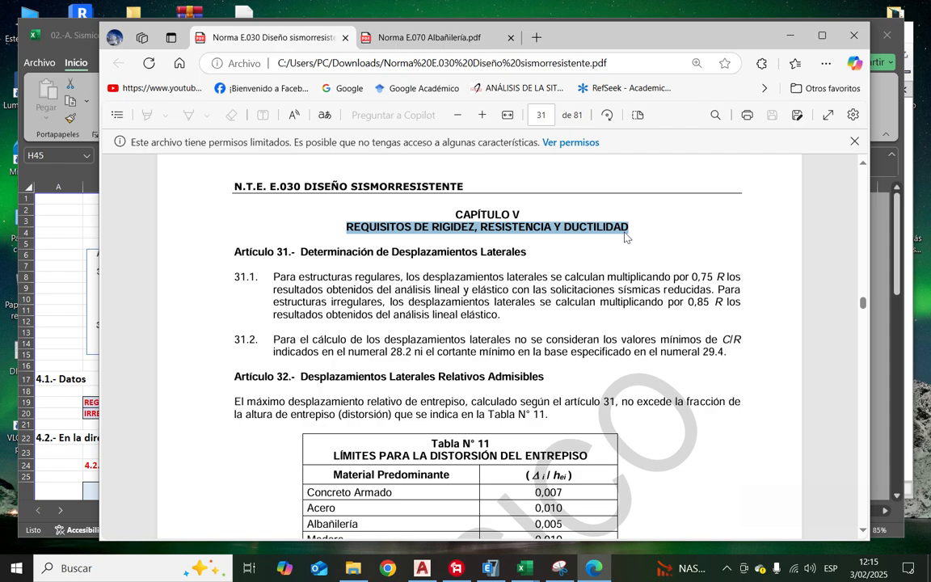
left_click(401, 255)
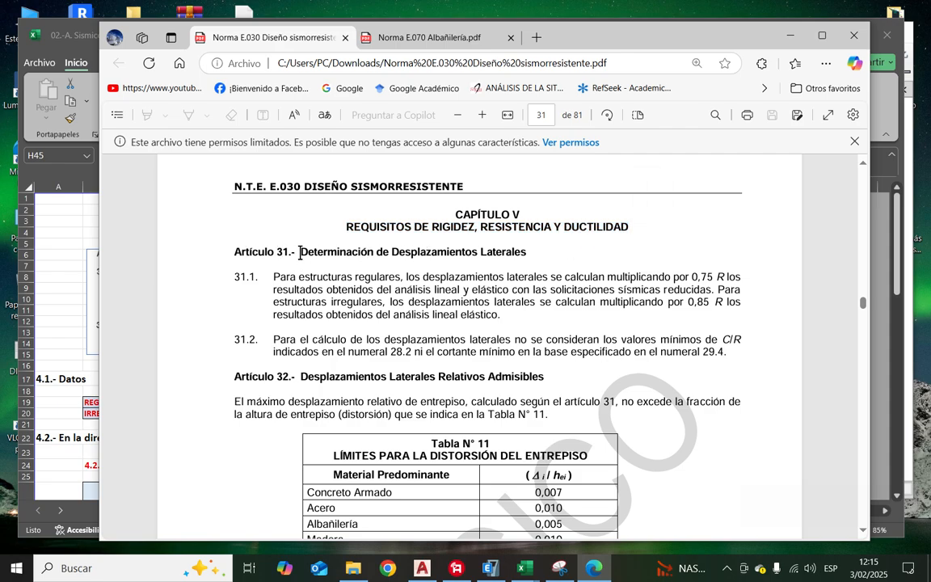
left_click_drag(300, 253, 522, 260)
left_click(477, 291)
Step: Switch to ETABS, open the selection of tables for display and clear the Structure Output tables
left_click(490, 569)
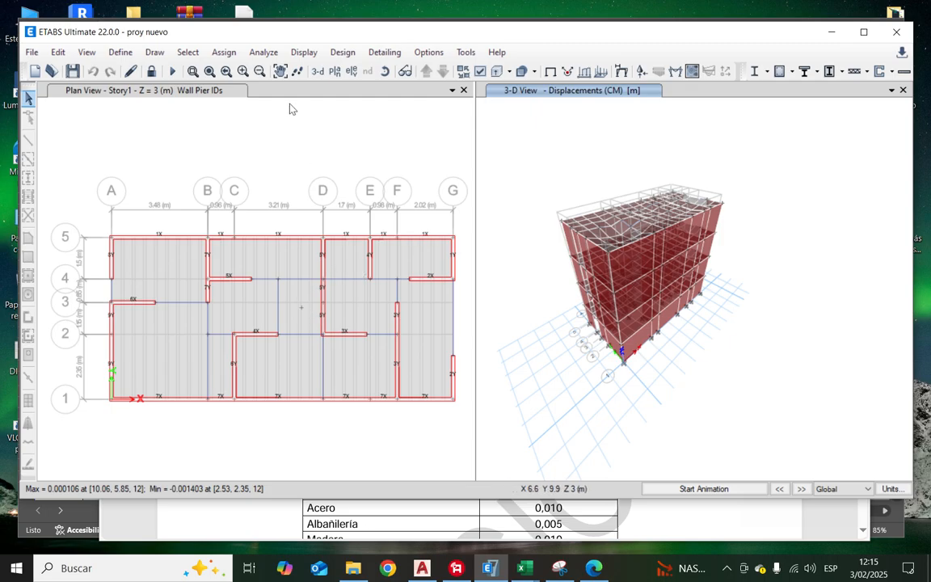
left_click(304, 51)
left_click(375, 428)
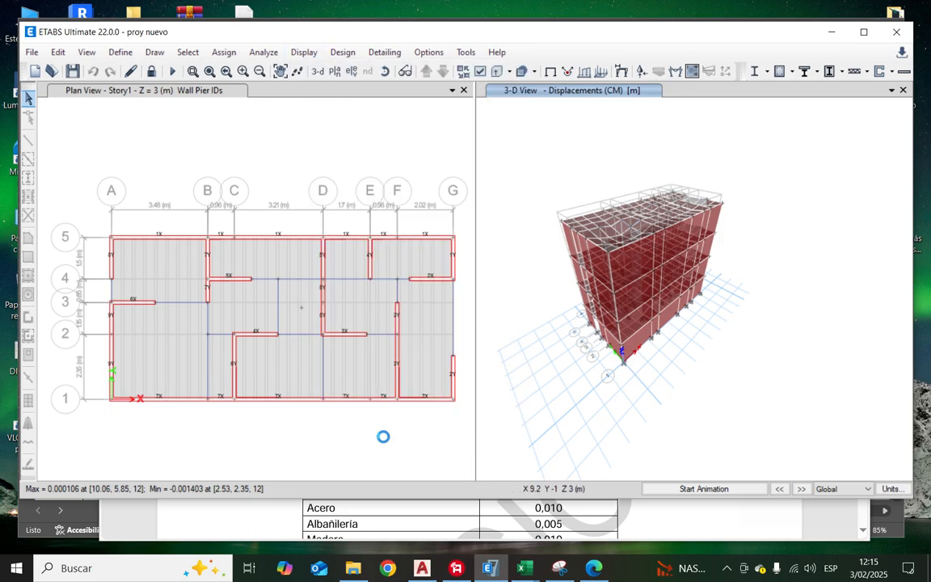
left_click_drag(380, 65, 393, 41)
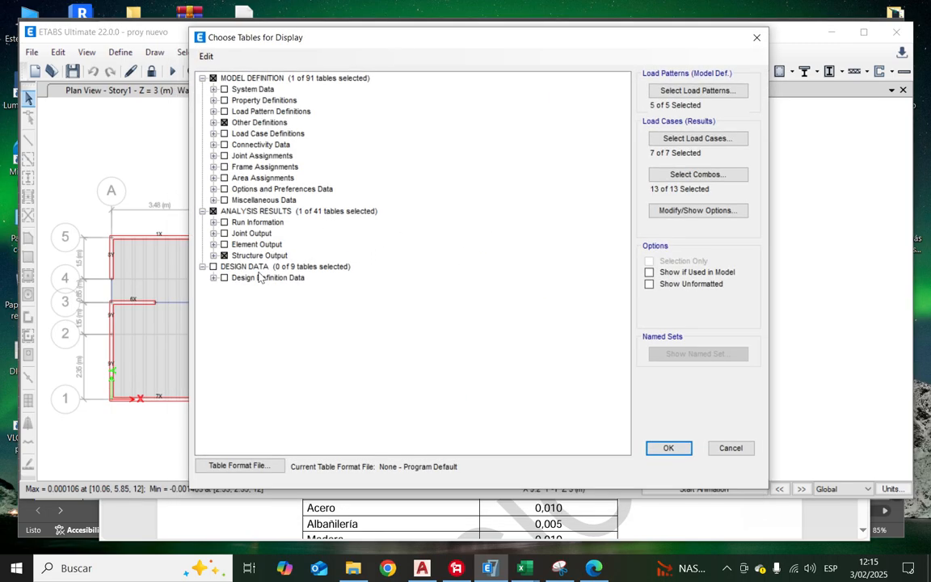
left_click(225, 255)
left_click(224, 255)
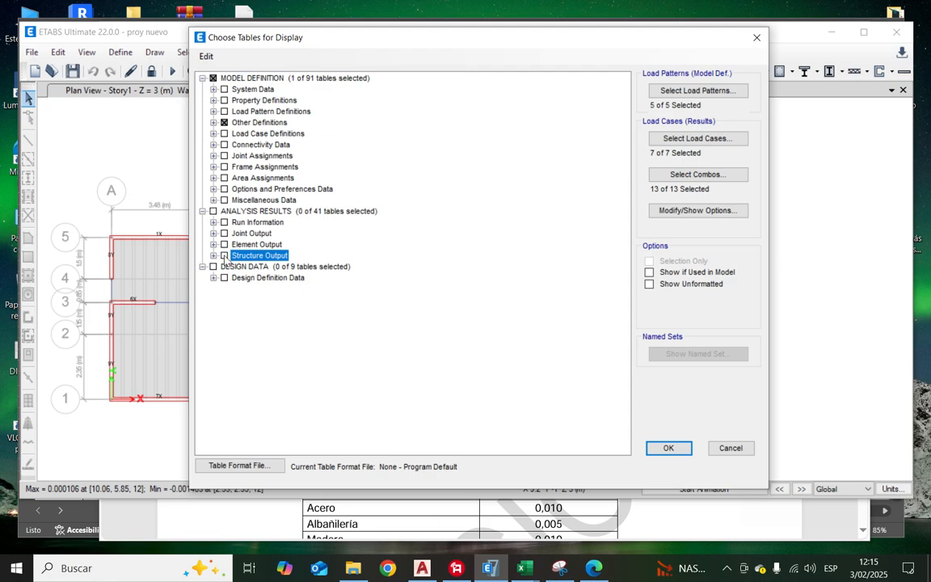
Step: Include the Story Drifts table from the joint displacement results and display it
left_click(213, 232)
left_click(224, 244)
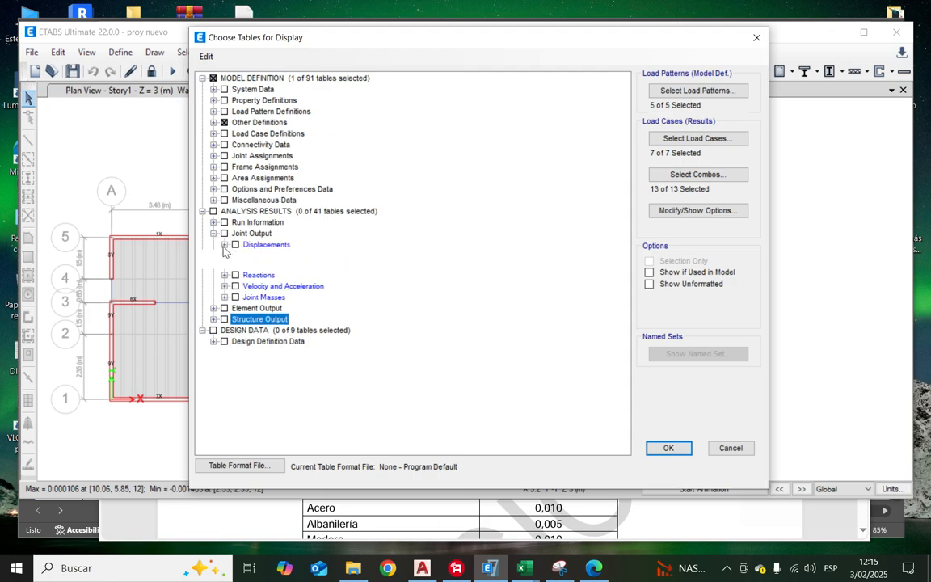
left_click(246, 310)
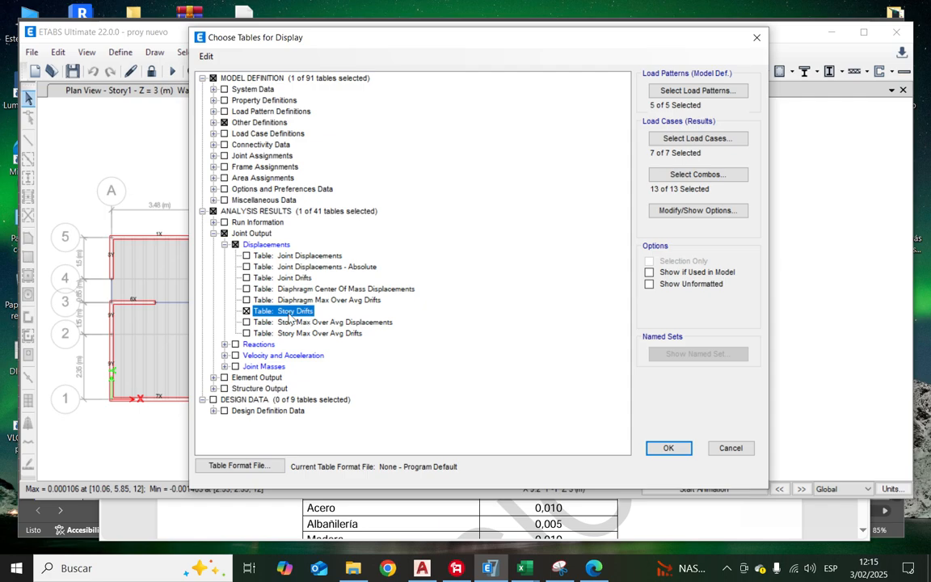
left_click(668, 448)
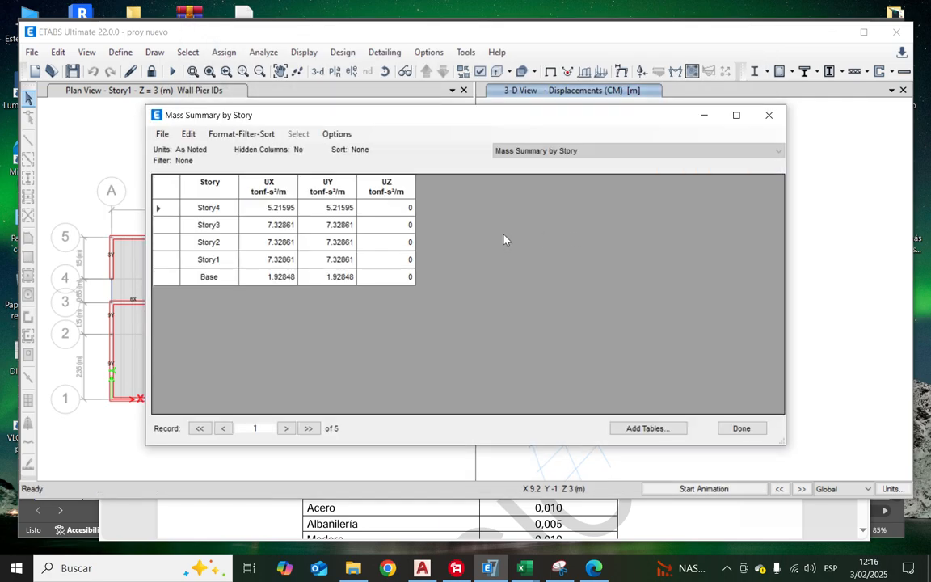
left_click(596, 152)
left_click(586, 173)
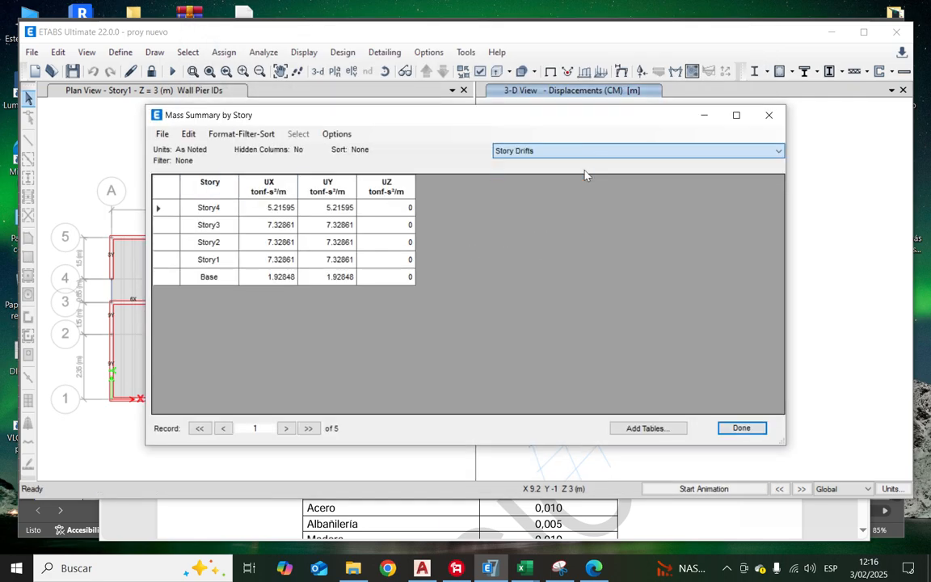
Step: Filter the Story Drifts table to the SDXX output case
left_click(284, 194)
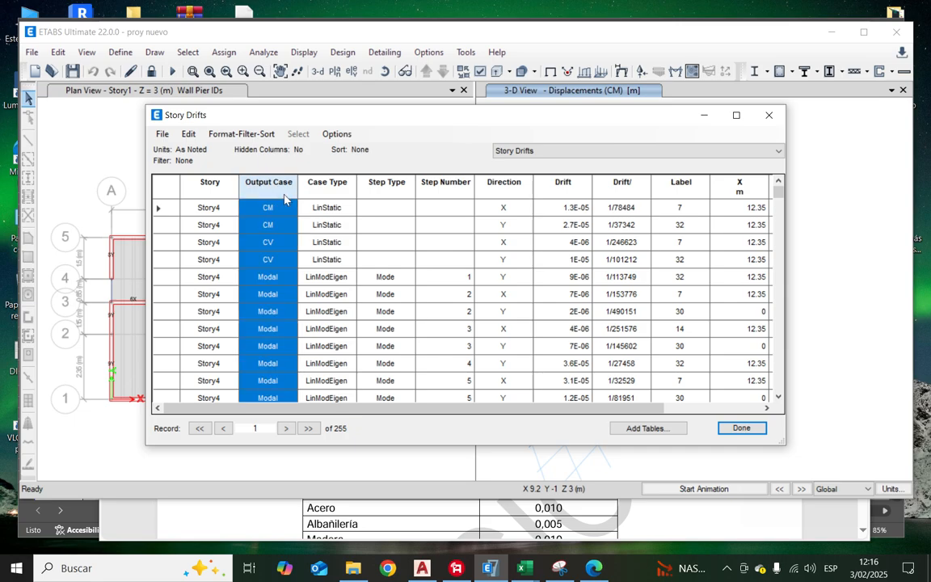
right_click(279, 186)
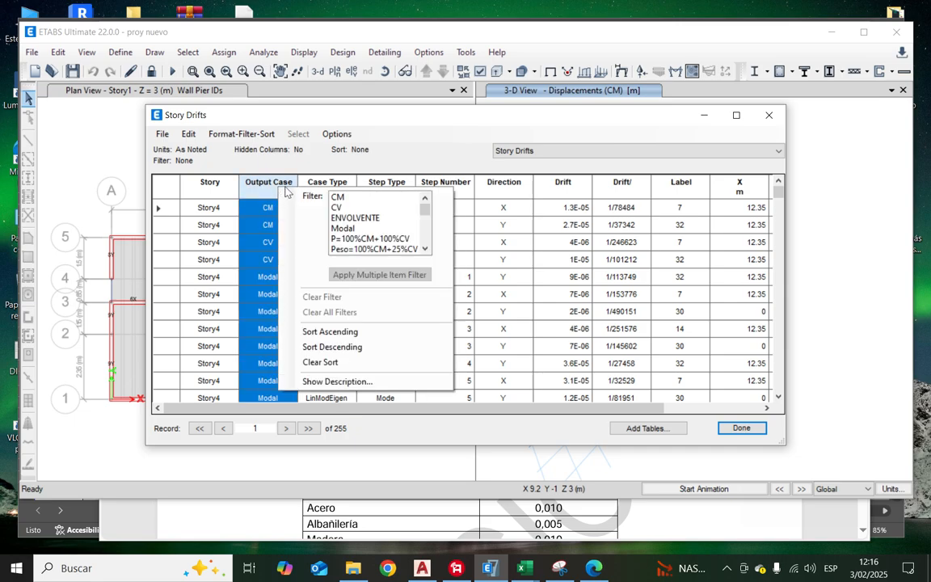
left_click(425, 249)
left_click(425, 249)
left_click(425, 249)
left_click(425, 249)
left_click(425, 249)
left_click(352, 217)
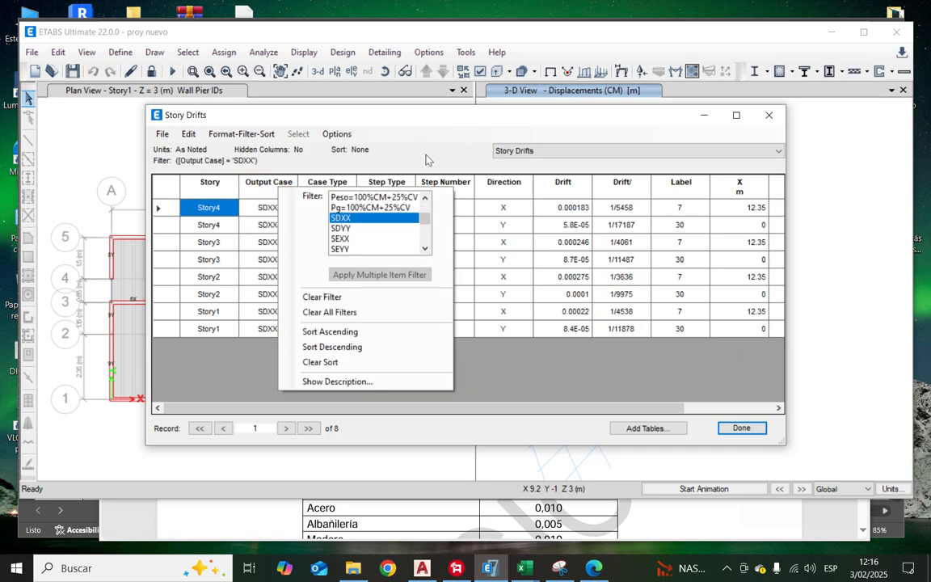
Step: Filter the story drifts to direction X, select the drift values of all four stories, and minimize the table window
left_click_drag(388, 208, 385, 335)
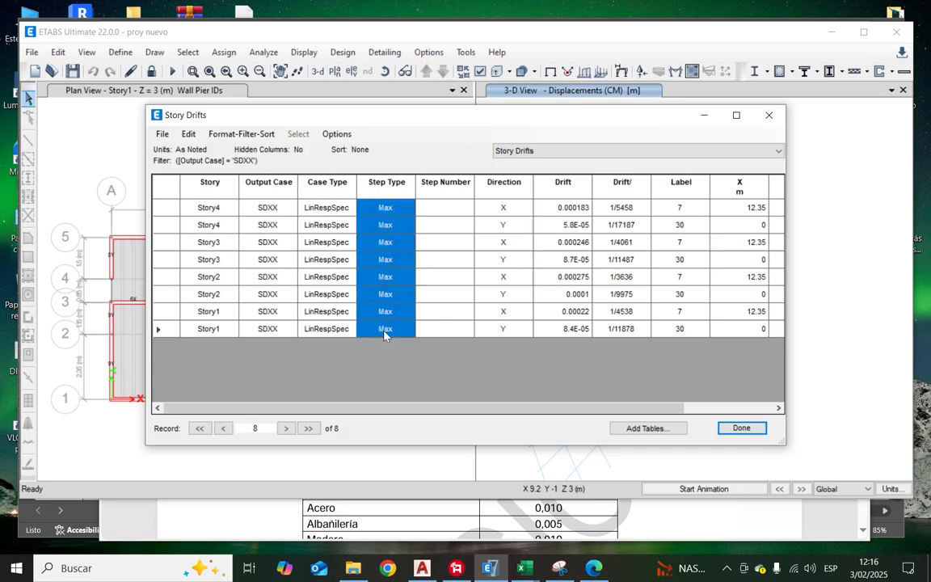
right_click(509, 185)
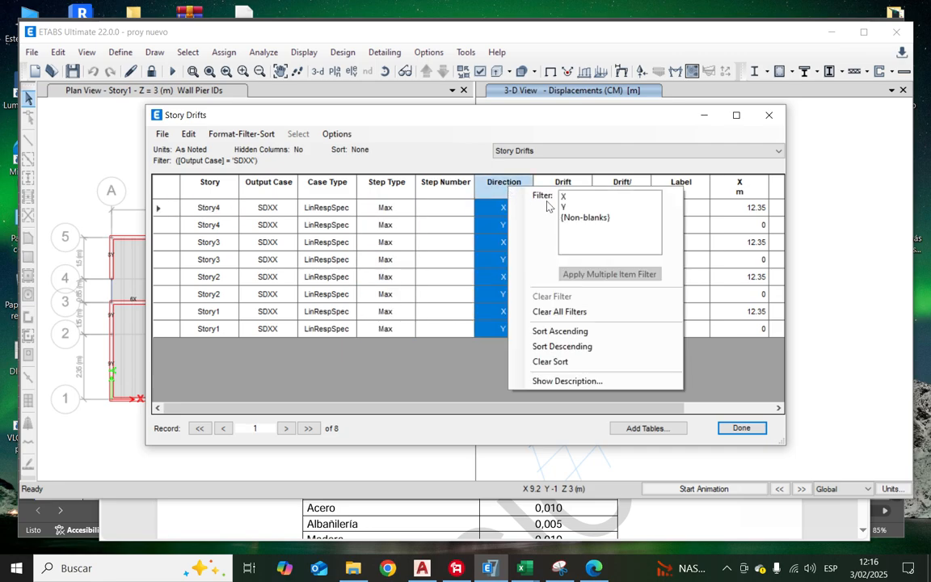
left_click(563, 196)
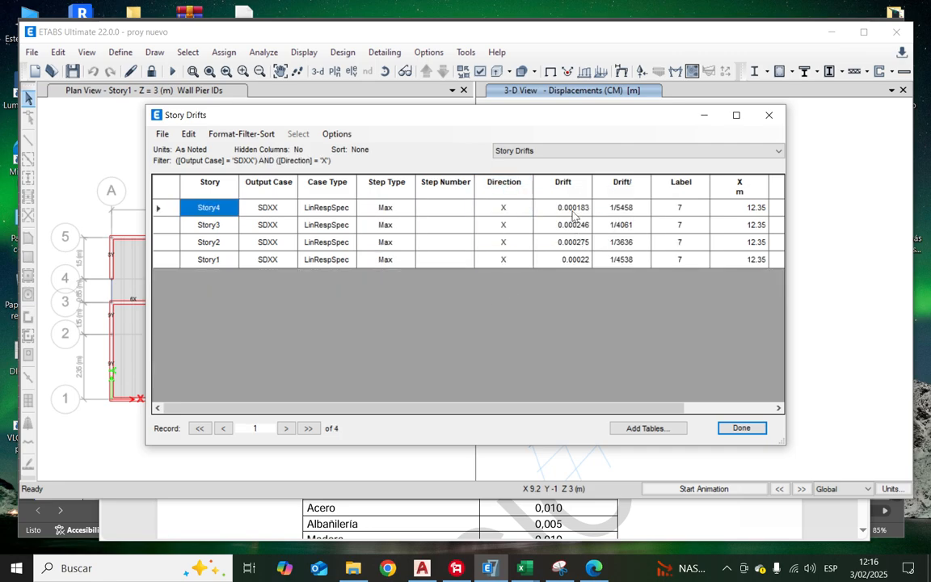
left_click_drag(571, 212, 575, 260)
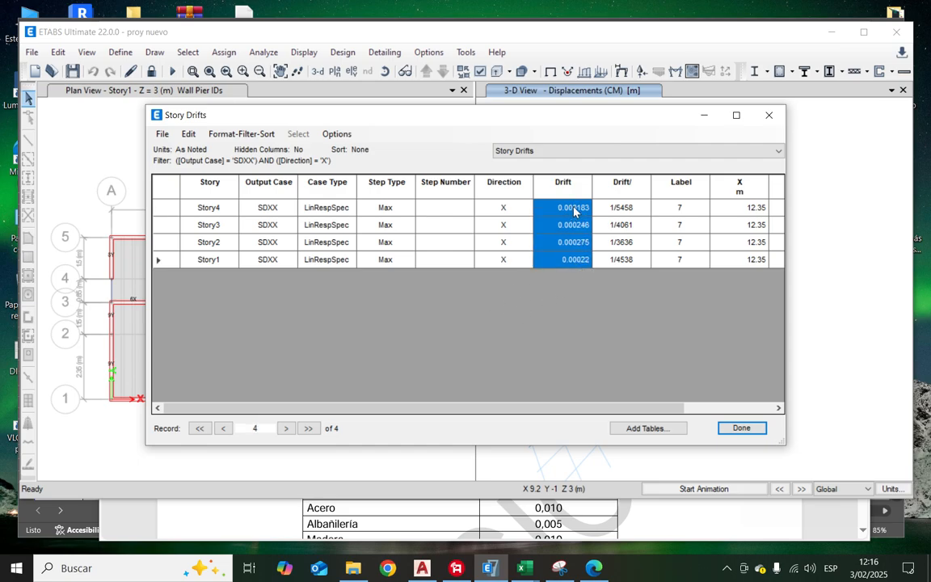
left_click(704, 118)
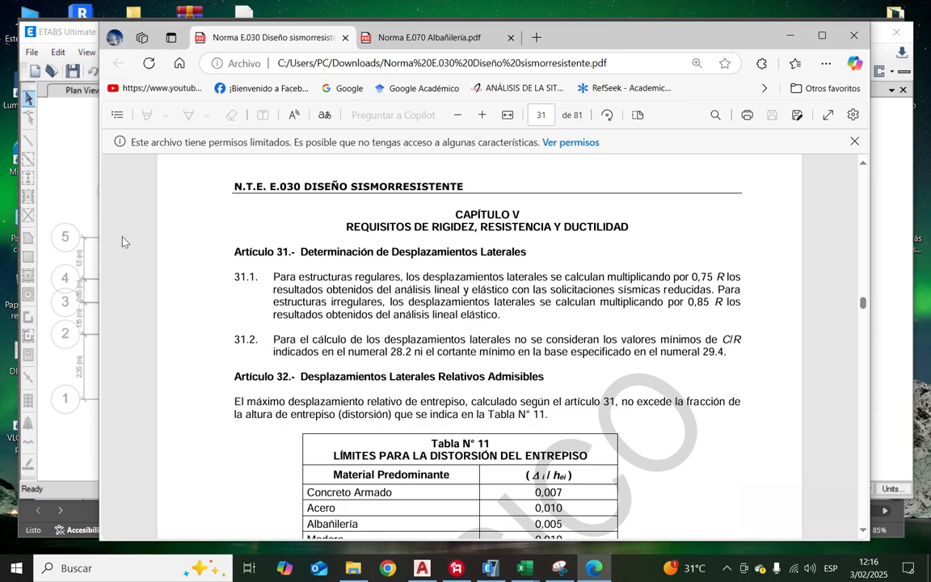
Step: Return to the E.030 standard and write "Deriv = (0.75 R)" in red beside Article 31, underlining "regulares"
left_click(72, 195)
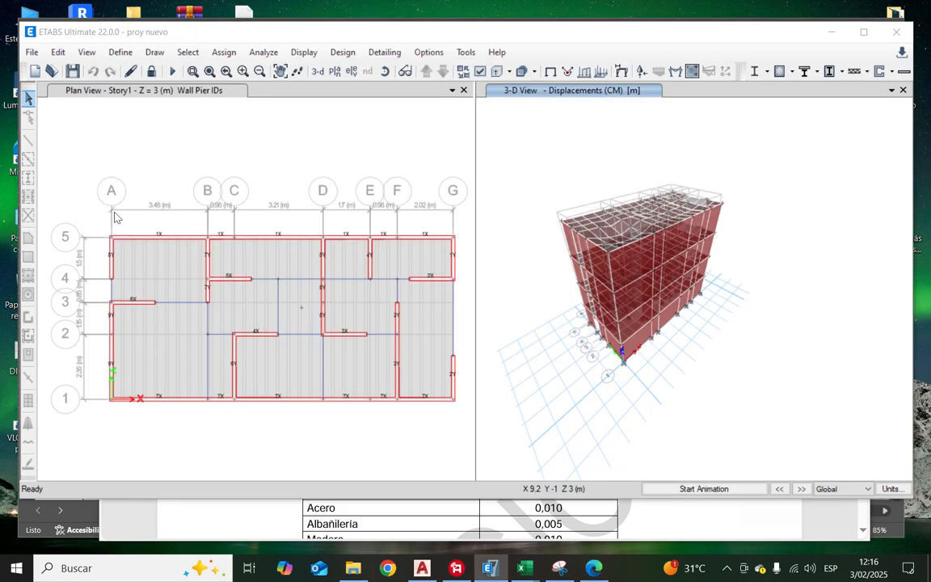
mouse_move(507, 570)
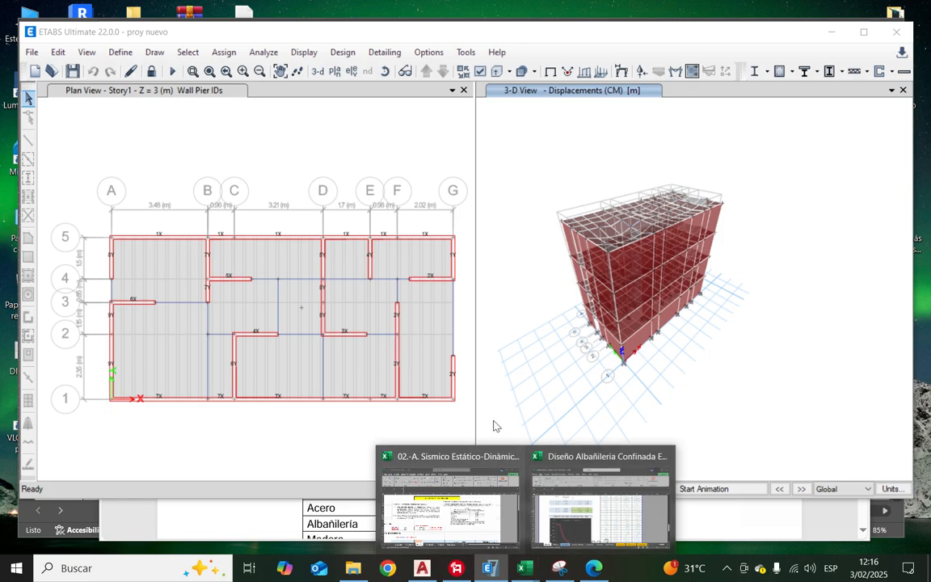
left_click(597, 569)
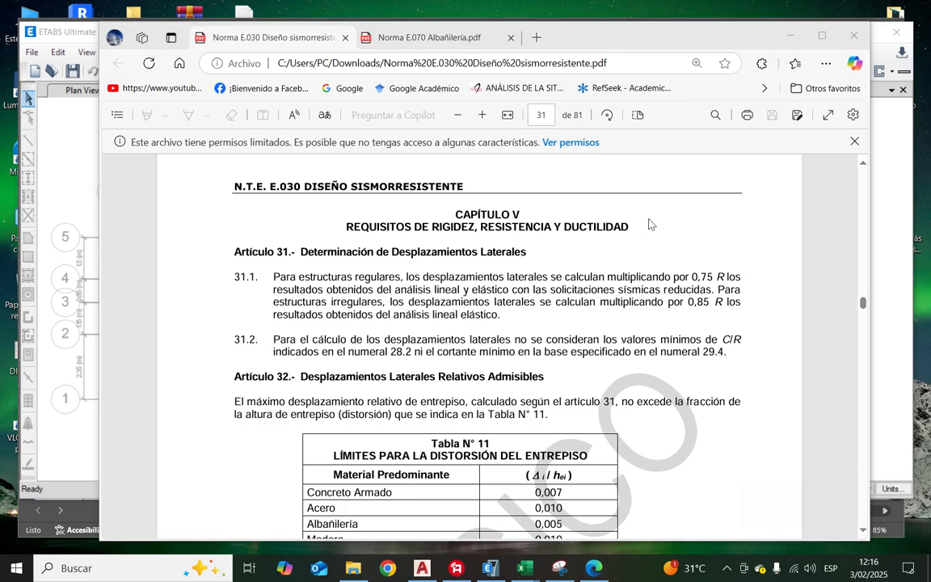
mouse_move(567, 259)
left_mouse_down()
mouse_move(563, 237)
mouse_move(570, 259)
mouse_move(635, 260)
left_mouse_up()
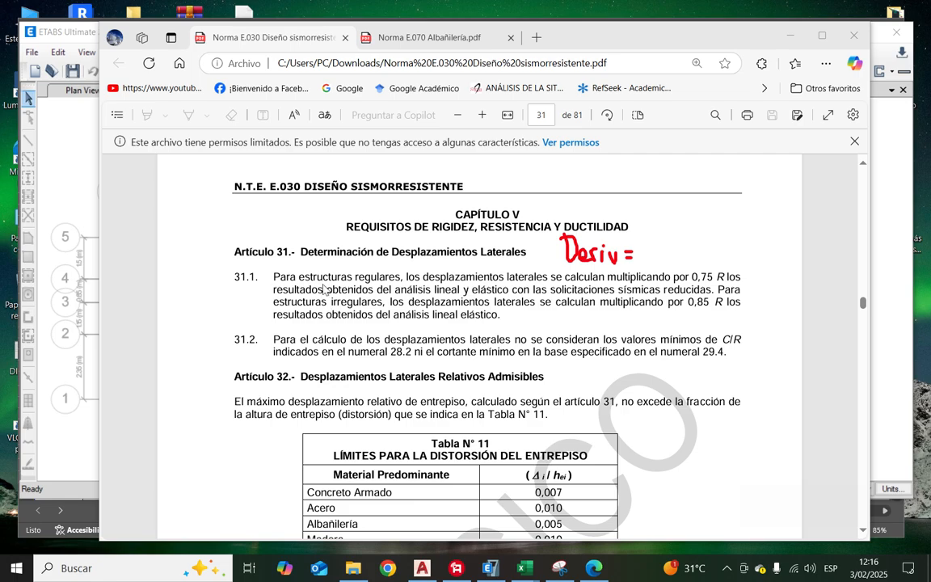
left_click_drag(362, 283, 390, 282)
mouse_move(644, 237)
left_mouse_down()
mouse_move(643, 263)
mouse_move(657, 245)
mouse_move(679, 252)
mouse_move(688, 236)
mouse_move(697, 257)
mouse_move(703, 245)
mouse_move(712, 257)
left_mouse_up()
left_click(669, 258)
left_click(693, 253)
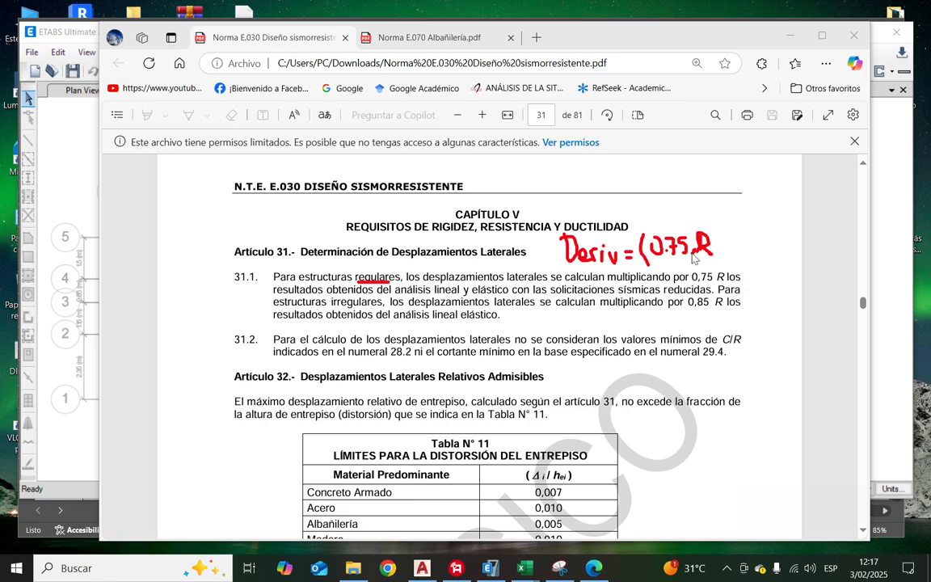
left_click_drag(715, 229, 717, 257)
Step: Underline "resultados obtenidos" in red and extend the handwritten drift formula in blue with "x Drif ≤", bracketing the 0.75 R factor
left_click_drag(274, 297, 373, 301)
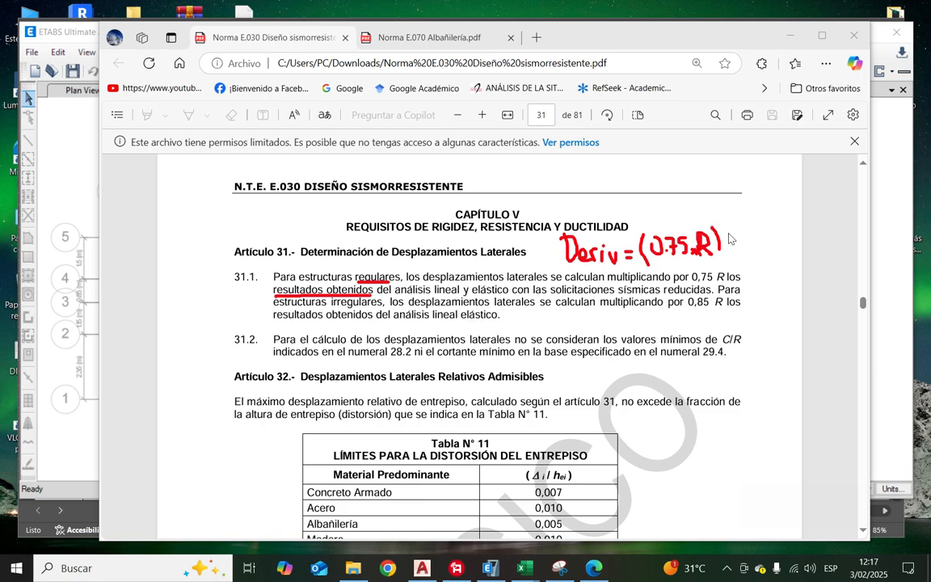
mouse_move(724, 241)
left_mouse_down()
mouse_move(730, 253)
mouse_move(753, 248)
mouse_move(762, 230)
mouse_move(760, 248)
left_mouse_up()
left_click(751, 231)
left_click_drag(659, 231, 700, 229)
left_click_drag(357, 281, 383, 282)
left_click_drag(800, 231, 805, 245)
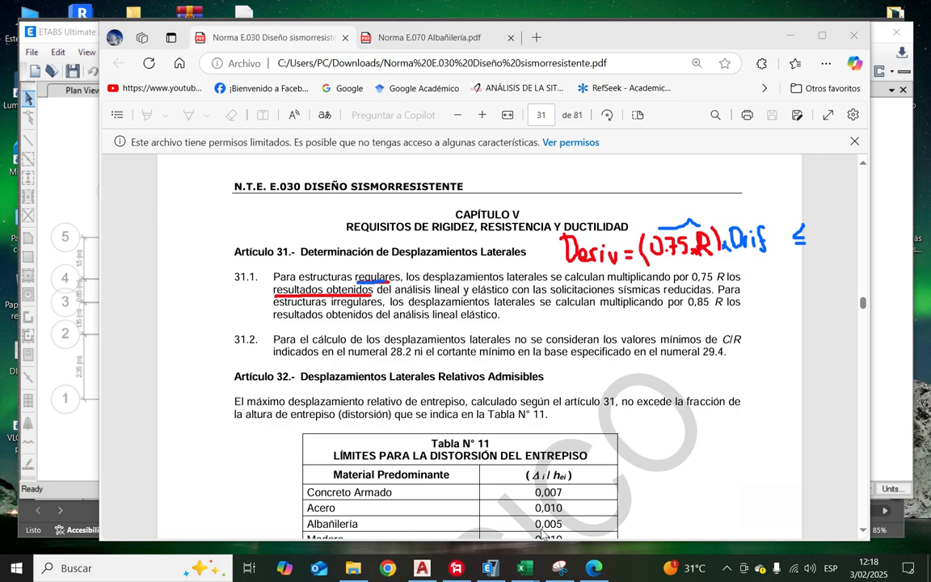
Step: Complete the handwritten formula with the limit 0.005 and mark the Albañilería value in Tabla N° 11 with an arrow and outline
left_click_drag(536, 527, 564, 527)
mouse_move(820, 229)
left_mouse_down()
mouse_move(819, 240)
mouse_move(855, 229)
mouse_move(855, 245)
left_mouse_up()
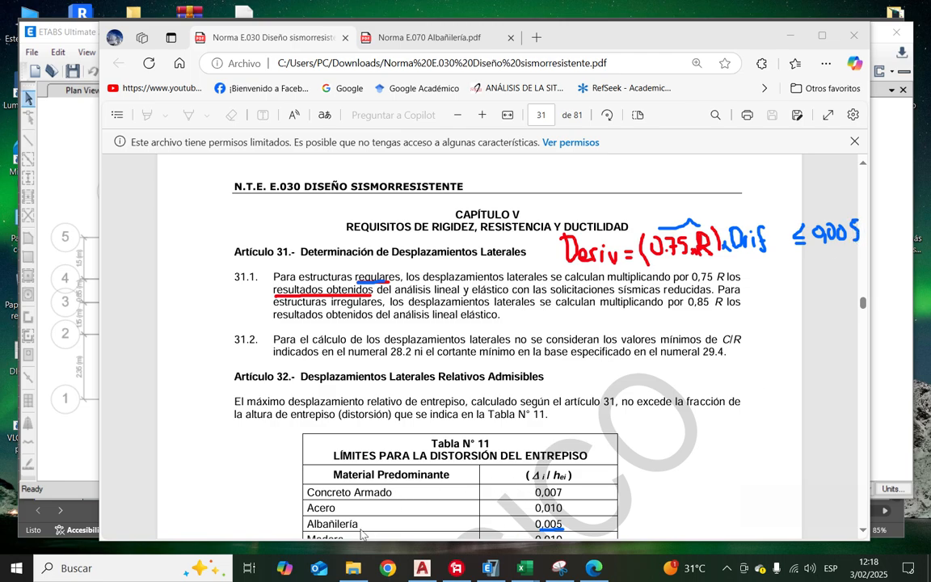
left_click_drag(362, 532, 499, 532)
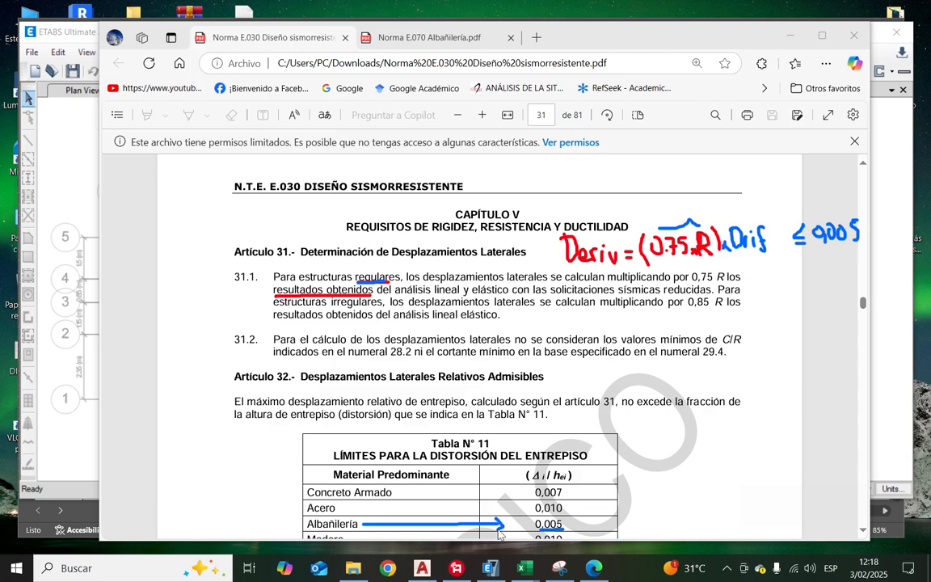
mouse_move(566, 520)
left_mouse_down()
mouse_move(530, 522)
mouse_move(568, 523)
left_mouse_up()
Step: Underline "irregulares", its 0,85 R factor and the formula's 0.75 in blue, and clear all the on-screen markup
left_click_drag(332, 307, 371, 308)
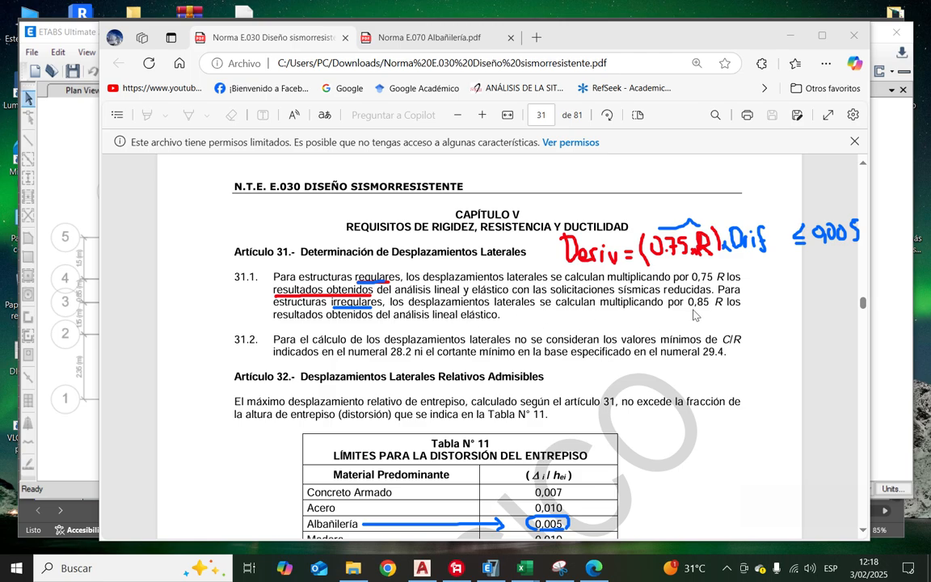
left_click_drag(689, 308, 722, 308)
left_click_drag(662, 268, 688, 266)
key("Escape")
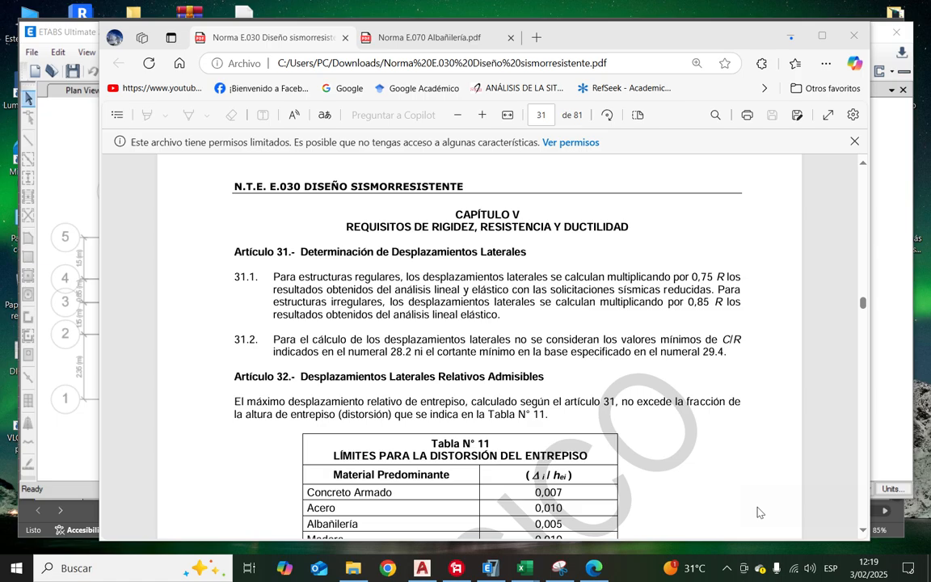
Step: Switch to the Derivas sheet in Excel and clear the Drift, Label, X, Y and Z values of the dynamic XX table, E29:I32
left_click(791, 36)
scroll(347, 367, "down", 5)
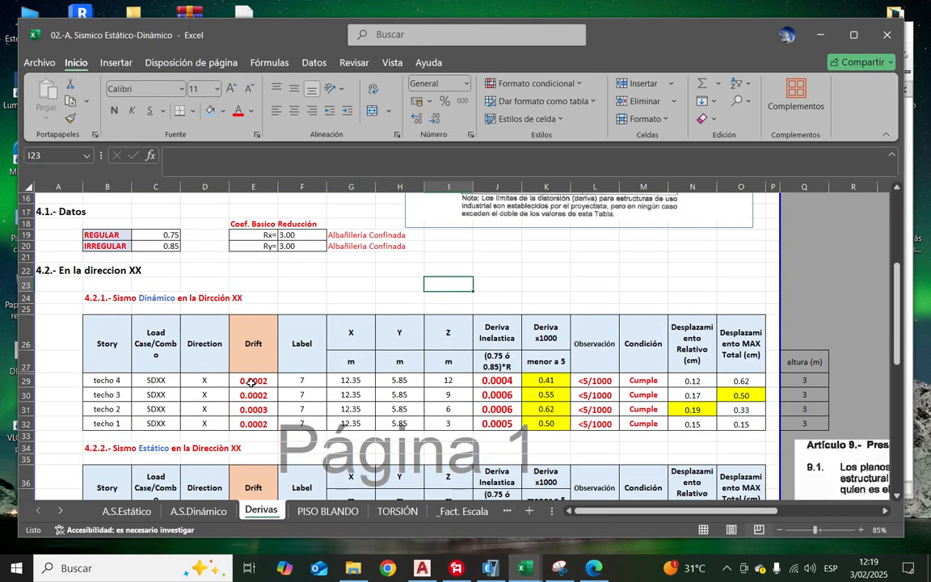
left_click_drag(251, 383, 442, 422)
key("Delete")
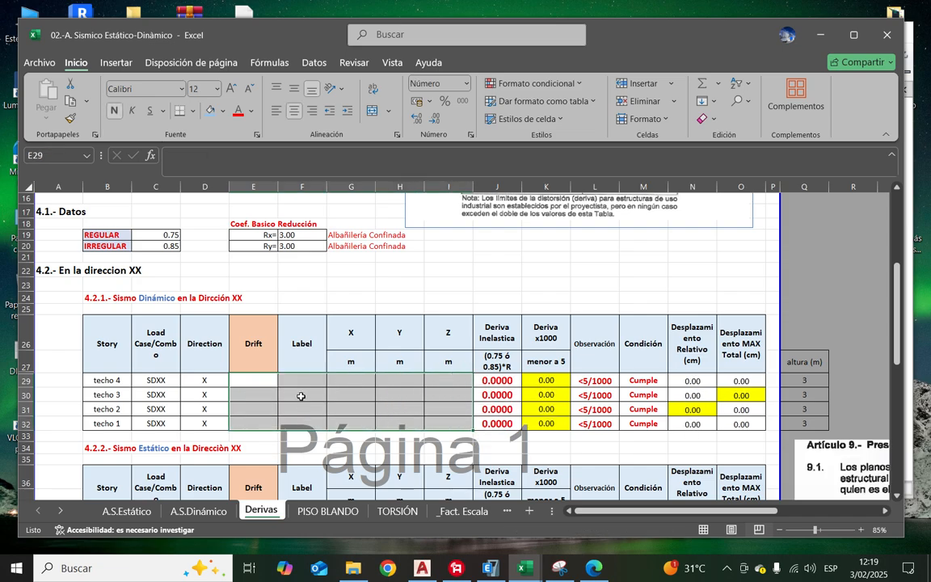
left_click(302, 396)
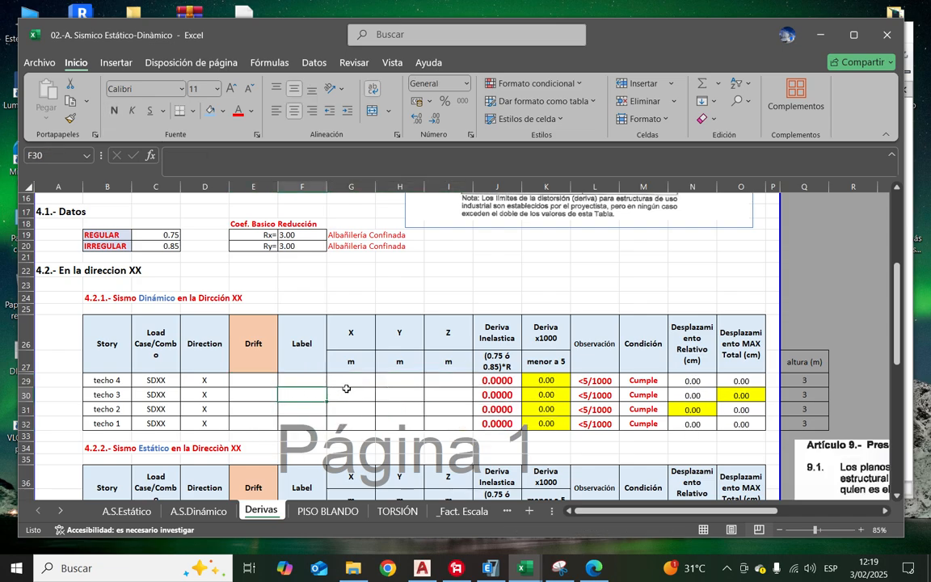
Step: Examine the Deriva Inelastica header's (0.75 ó 0.85)*R expression and the formula in J29 of the dynamic XX table
left_click(488, 346)
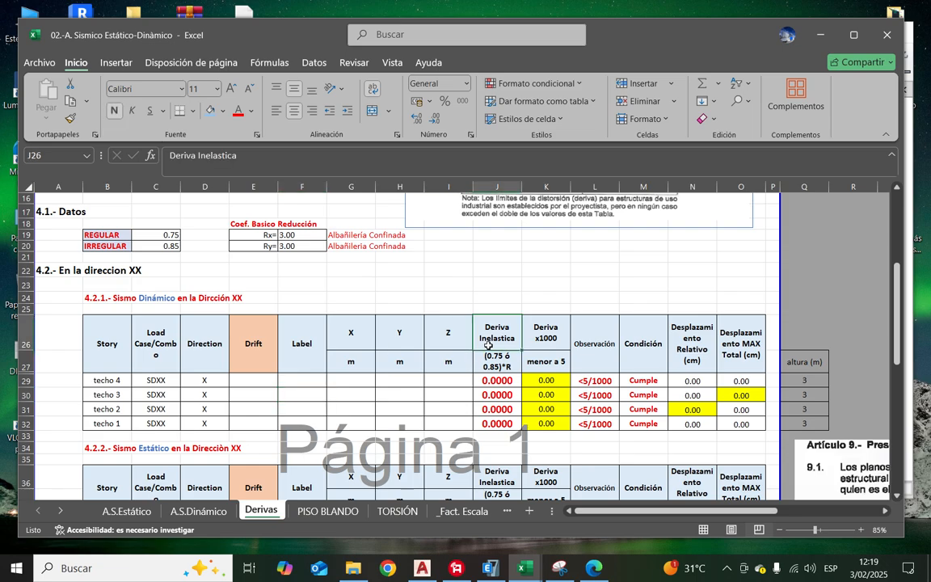
left_click(508, 371)
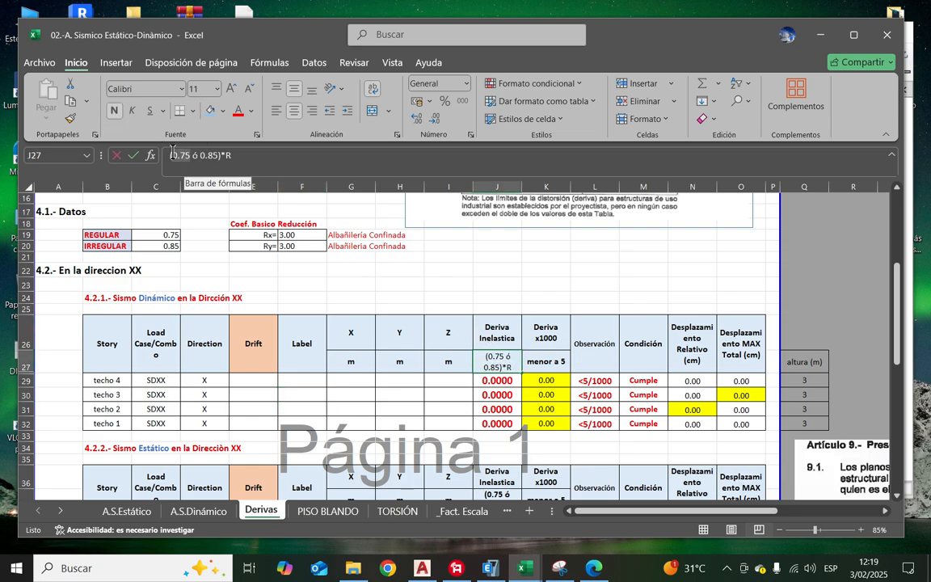
double_click(183, 155)
left_click_drag(218, 154, 207, 154)
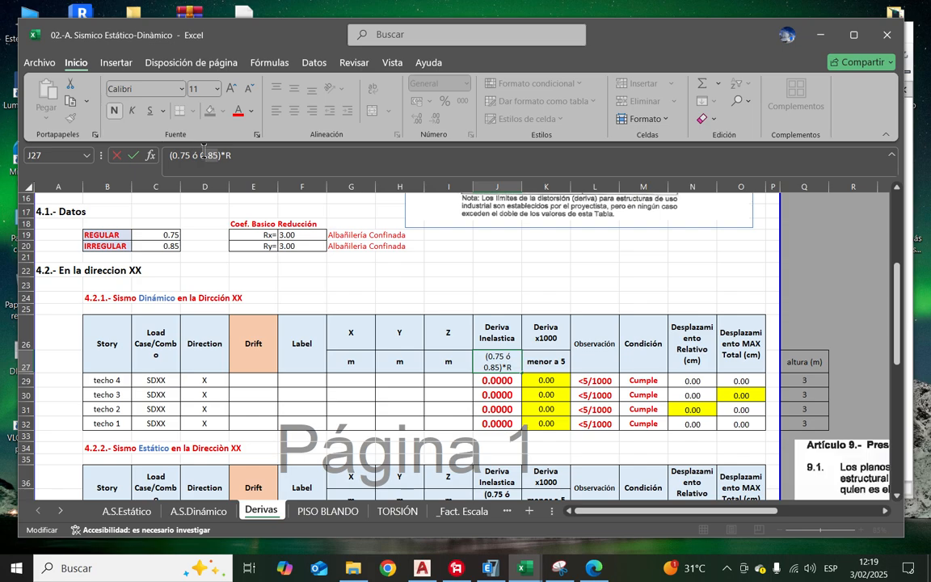
left_click(595, 307)
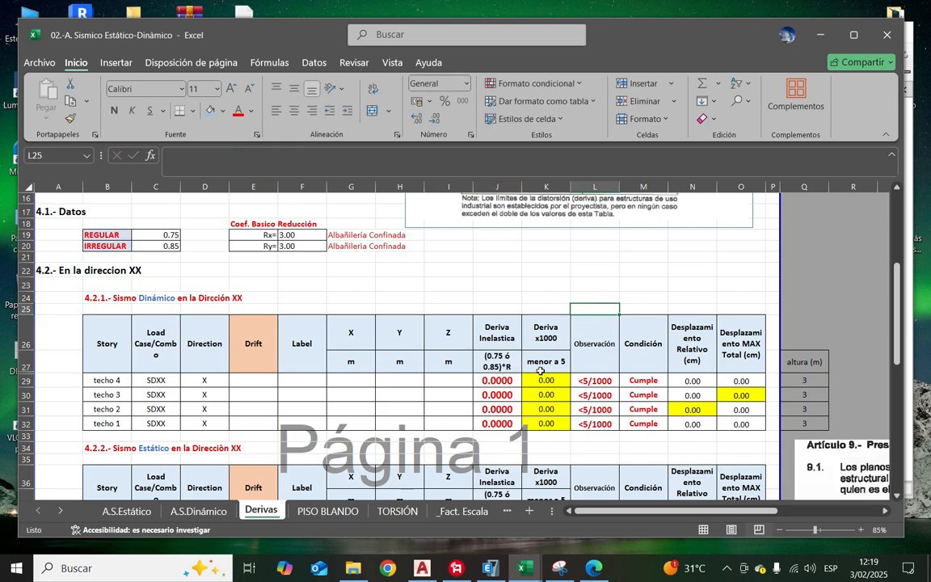
left_click(493, 381)
left_click(291, 157)
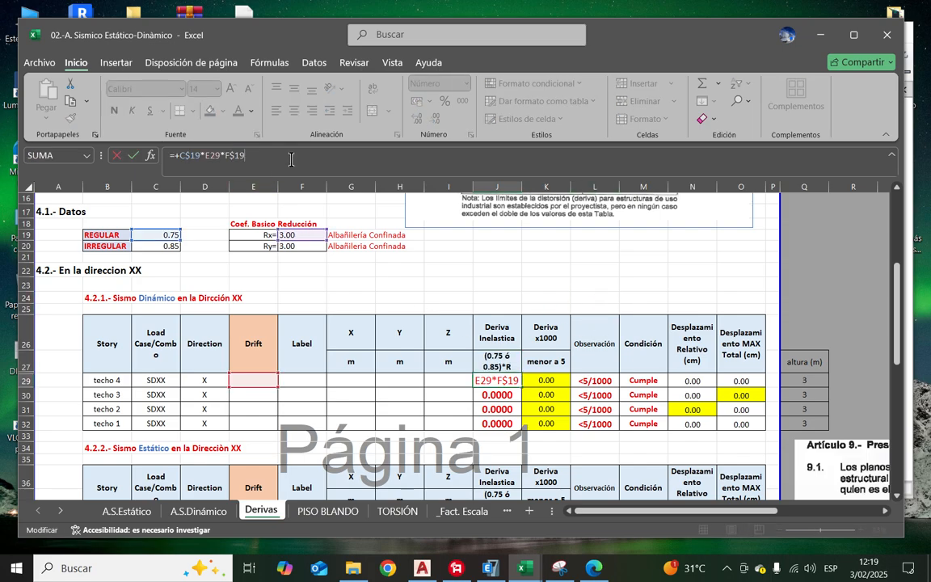
key("Escape")
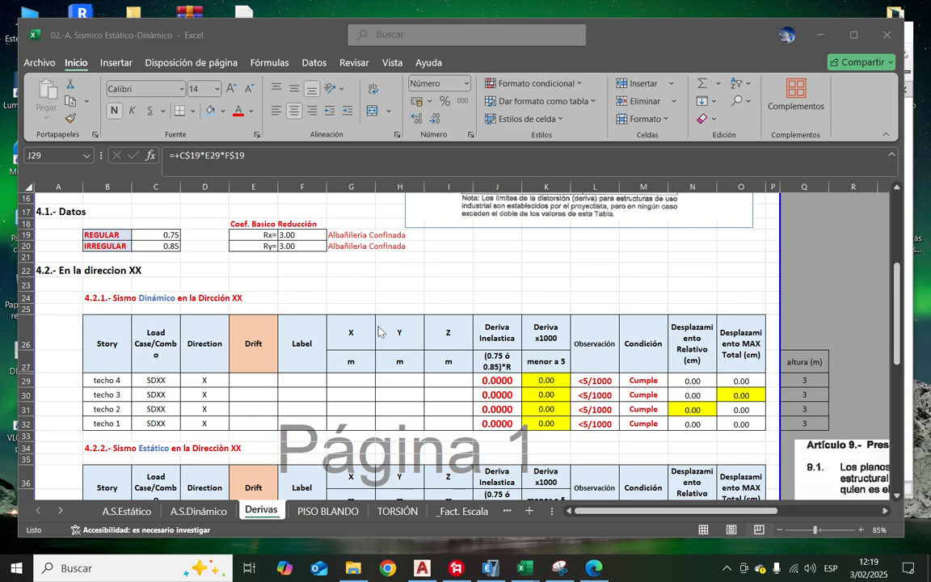
Step: Mark the REGULAR and IRREGULAR factors with a blue outline and arrows, and draw blue dashes beside the Rx and Ry coefficients
mouse_move(167, 260)
left_mouse_down()
mouse_move(77, 252)
mouse_move(111, 227)
mouse_move(176, 223)
mouse_move(122, 243)
left_mouse_up()
mouse_move(184, 241)
left_mouse_down()
mouse_move(195, 208)
mouse_move(199, 229)
left_mouse_up()
left_click_drag(134, 237, 152, 244)
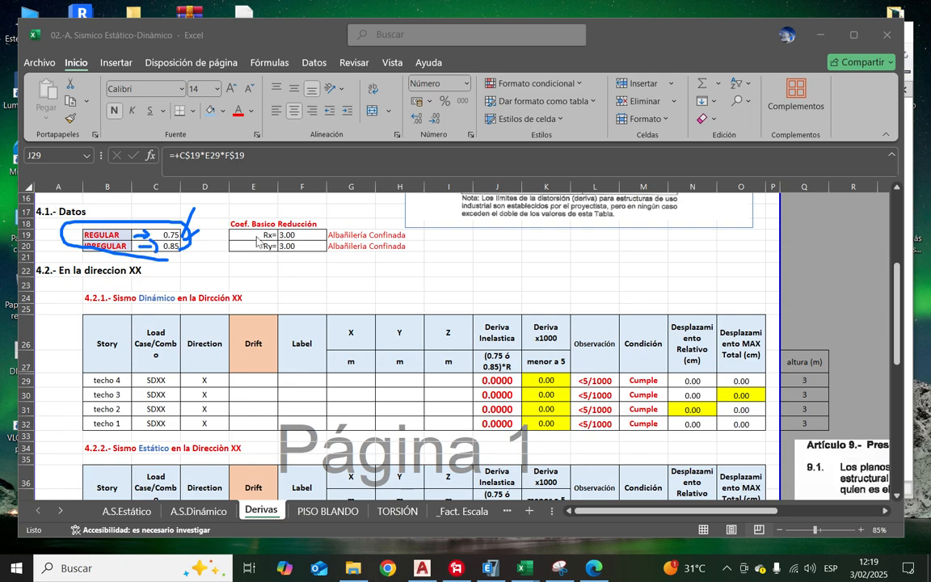
left_click_drag(306, 240, 348, 227)
left_click_drag(306, 250, 326, 240)
Step: Handwrite the formula (0,75 x 3) x (Di) in blue above the dynamic XX table and mark its four Drift cells
mouse_move(273, 284)
left_mouse_down()
mouse_move(268, 275)
mouse_move(282, 288)
left_mouse_up()
mouse_move(289, 273)
left_mouse_down()
mouse_move(295, 287)
mouse_move(316, 283)
left_mouse_up()
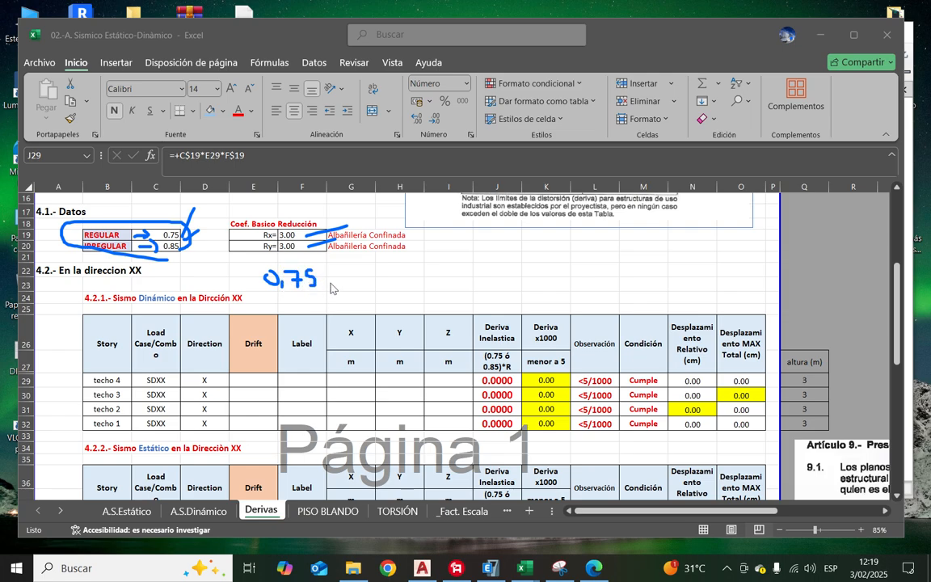
left_click_drag(260, 266, 261, 289)
mouse_move(335, 274)
left_mouse_down()
mouse_move(329, 286)
mouse_move(391, 285)
left_mouse_up()
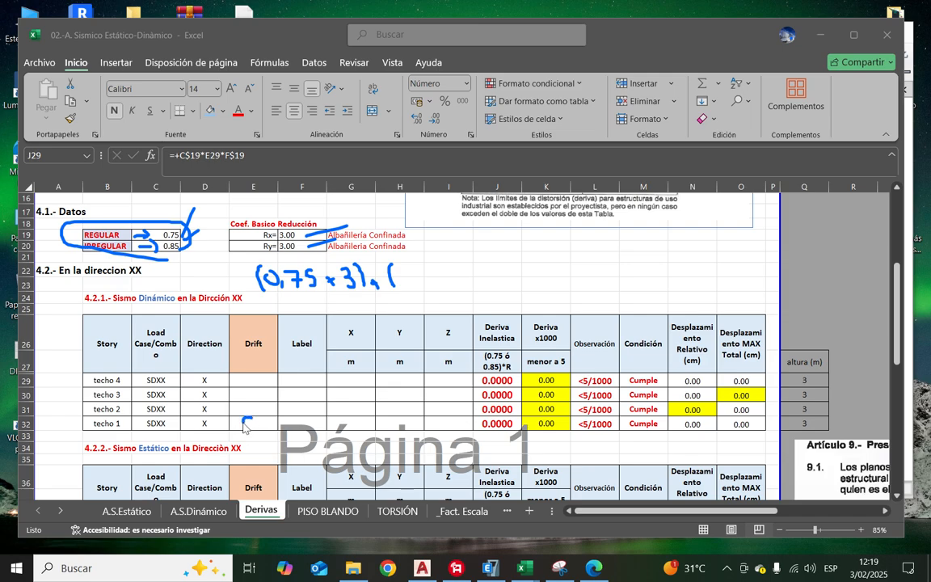
left_click_drag(247, 431, 260, 378)
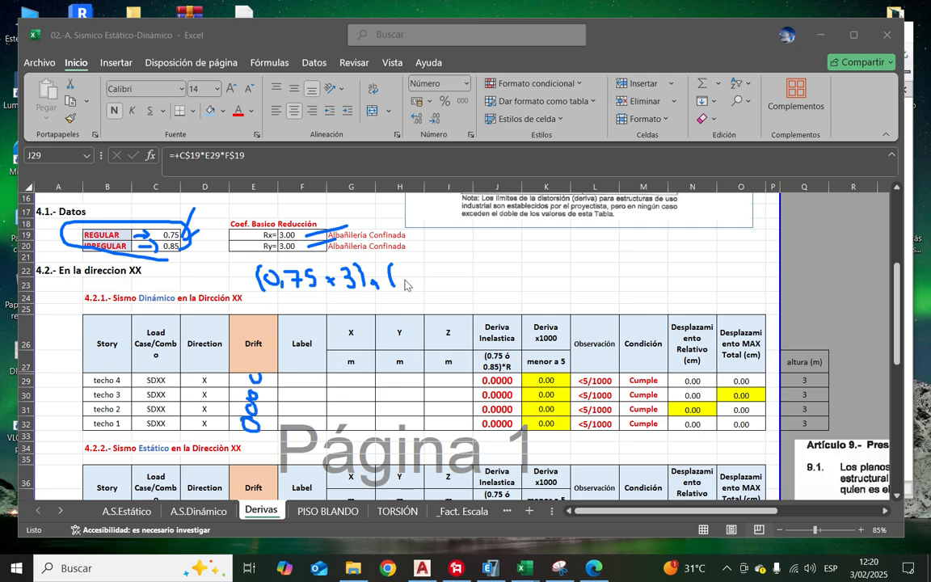
mouse_move(417, 260)
left_mouse_down()
mouse_move(416, 280)
mouse_move(442, 287)
left_mouse_up()
left_click(442, 277)
left_click_drag(457, 247, 476, 287)
Step: Draw a blue arrow to techo 1's Deriva Inelastica, mark <5/1000 and the Deriva x1000 column, and clear all the on-screen markup
left_click_drag(284, 424, 462, 425)
mouse_move(457, 416)
left_mouse_down()
mouse_move(469, 422)
mouse_move(464, 436)
mouse_move(511, 437)
left_mouse_up()
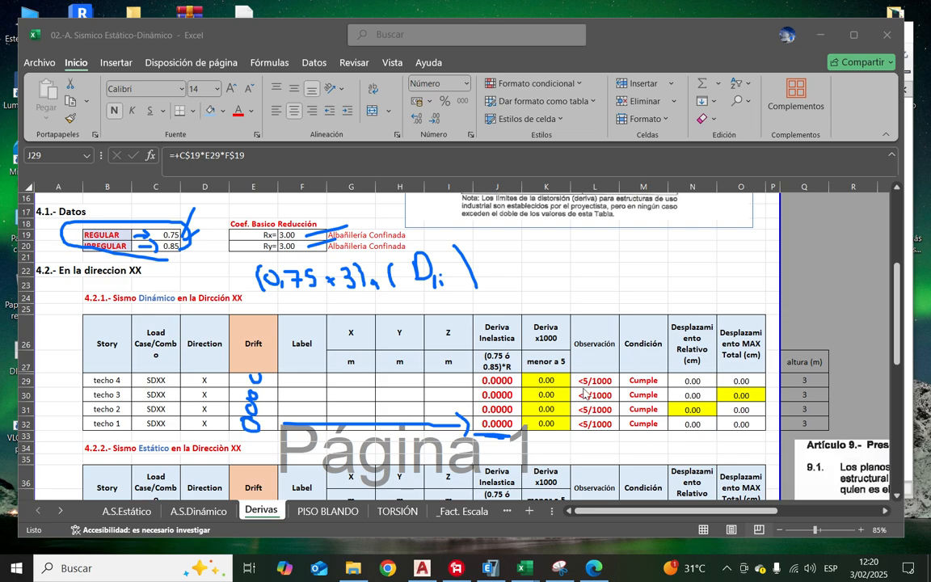
mouse_move(578, 391)
left_mouse_down()
mouse_move(611, 389)
mouse_move(617, 372)
mouse_move(575, 378)
left_mouse_up()
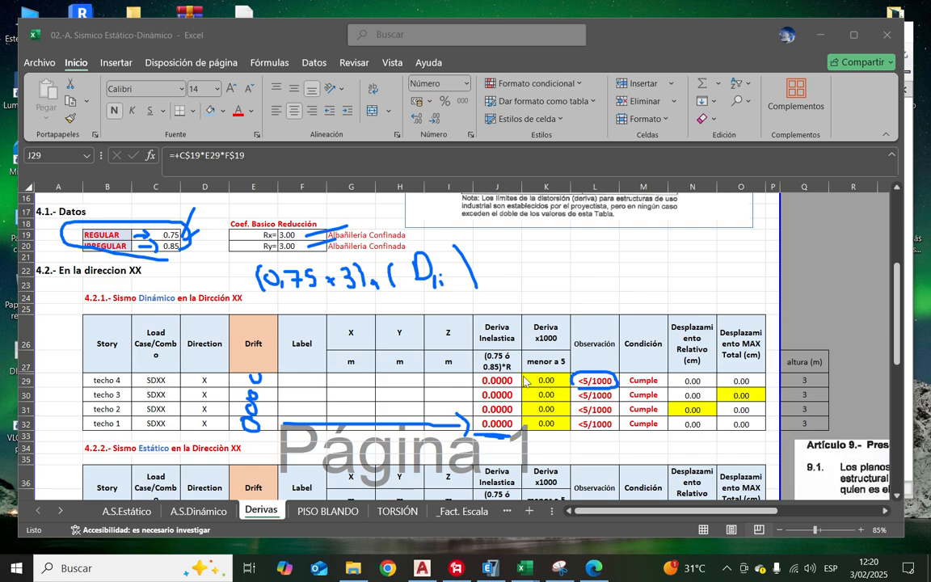
mouse_move(534, 376)
left_mouse_down()
mouse_move(524, 388)
mouse_move(536, 430)
left_mouse_up()
key("Escape")
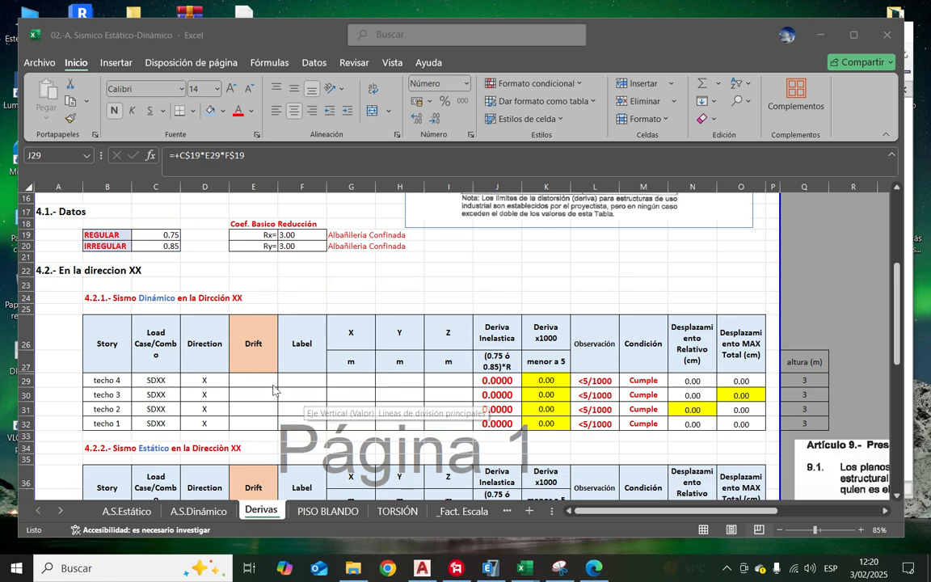
Step: Copy the four SDXX Drift values from the ETABS Story Drifts table into Excel cells E29:E32, matching the destination formatting
left_click_drag(253, 381, 256, 416)
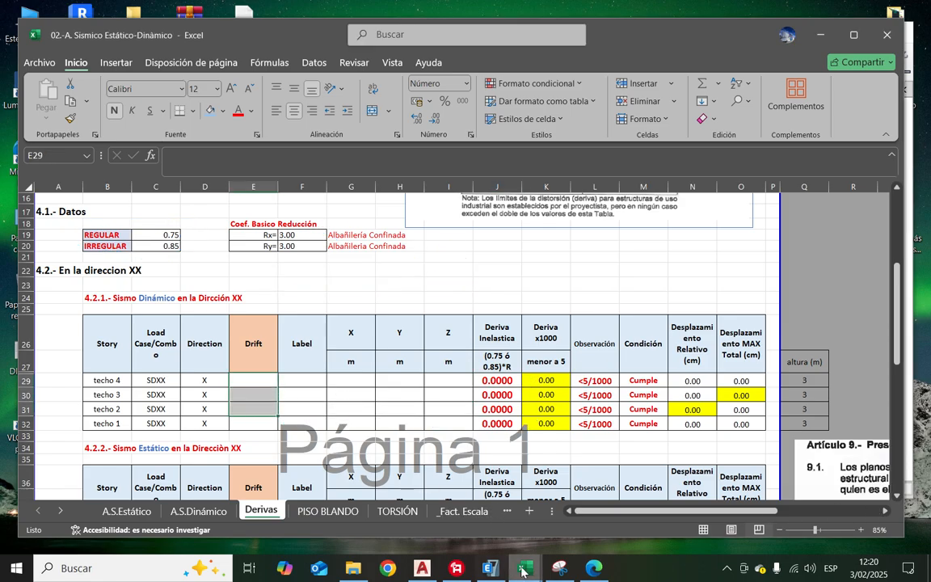
left_click(489, 568)
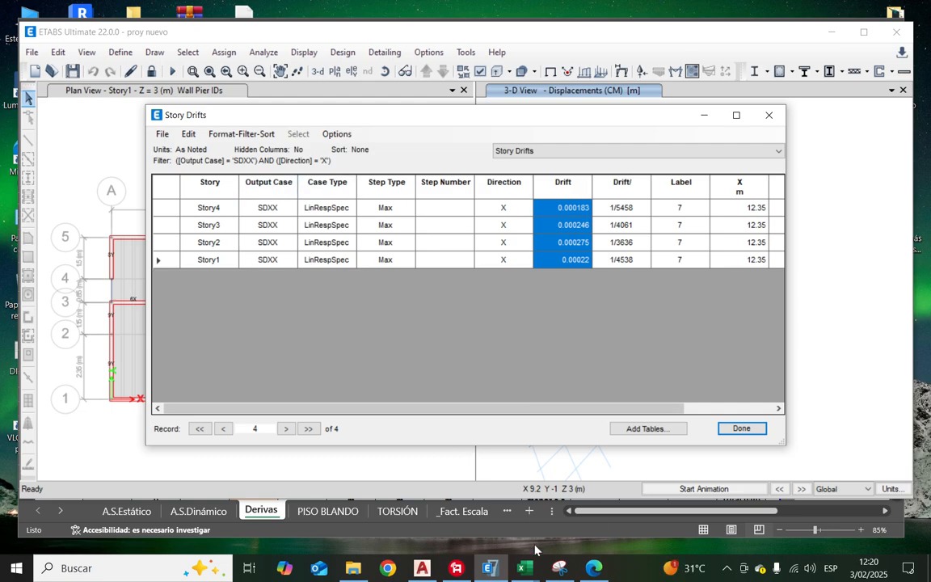
left_click(528, 572)
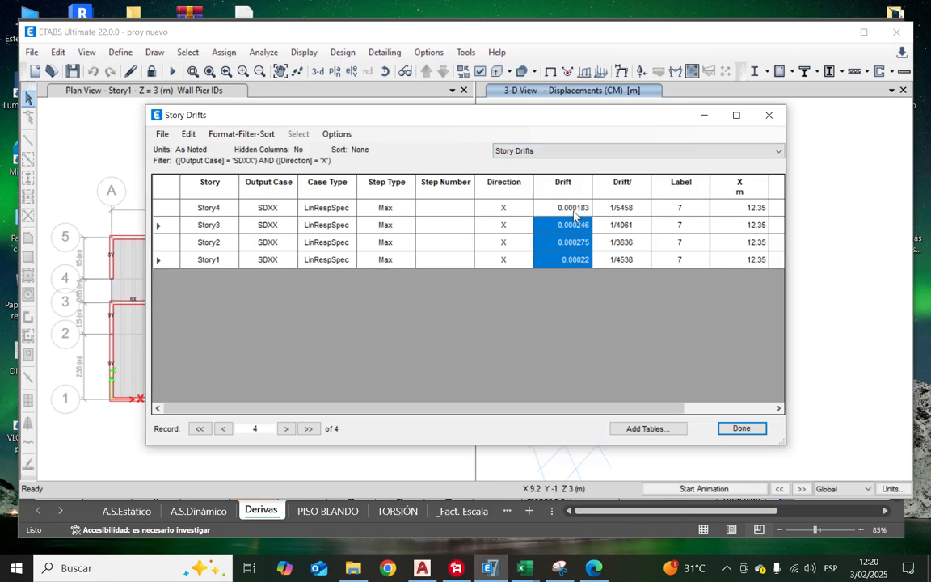
left_click_drag(575, 213, 583, 261)
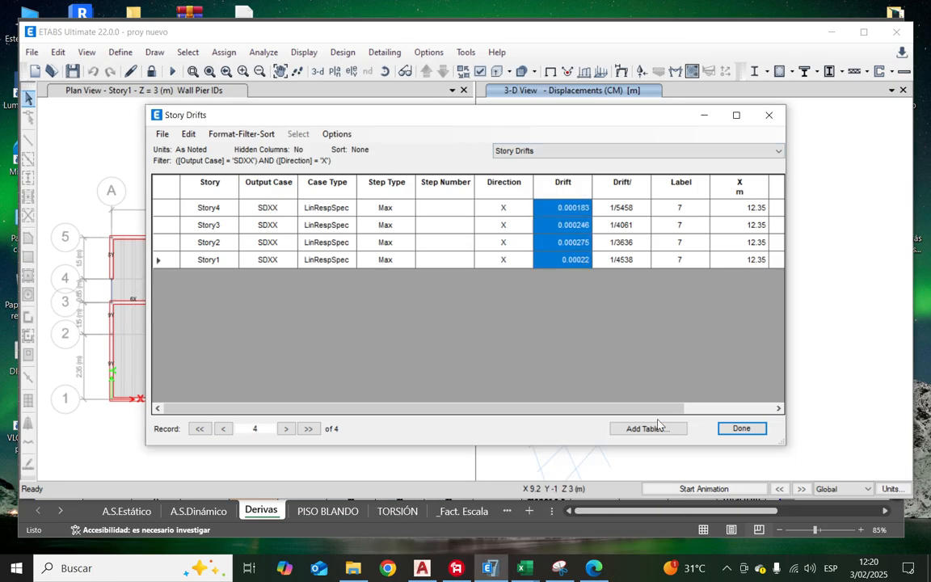
left_click(523, 568)
left_click(465, 522)
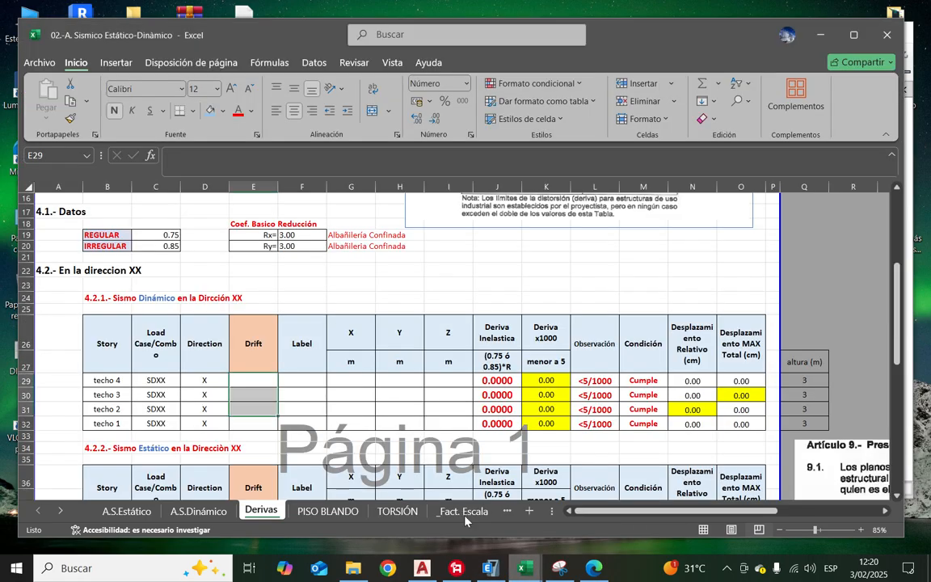
right_click(254, 378)
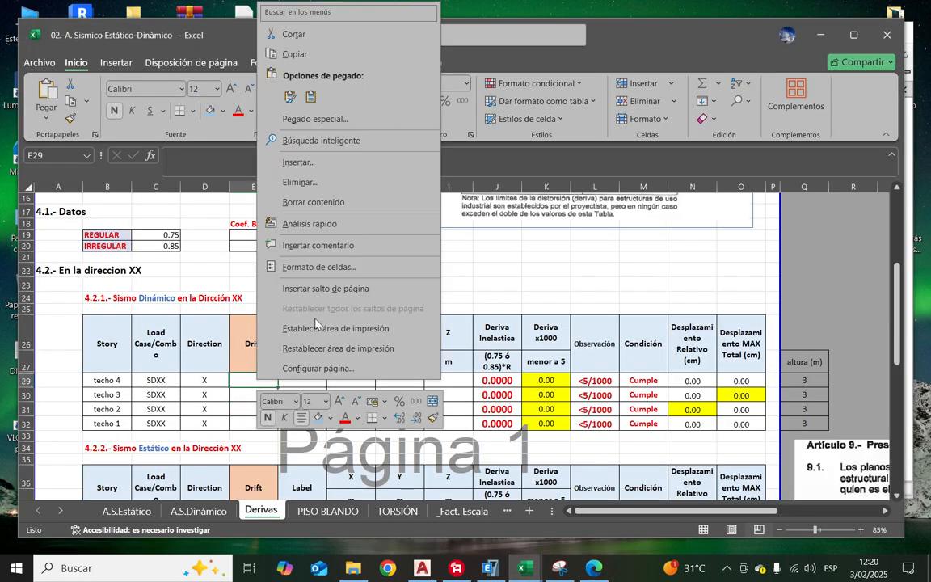
left_click(310, 96)
left_click(322, 398)
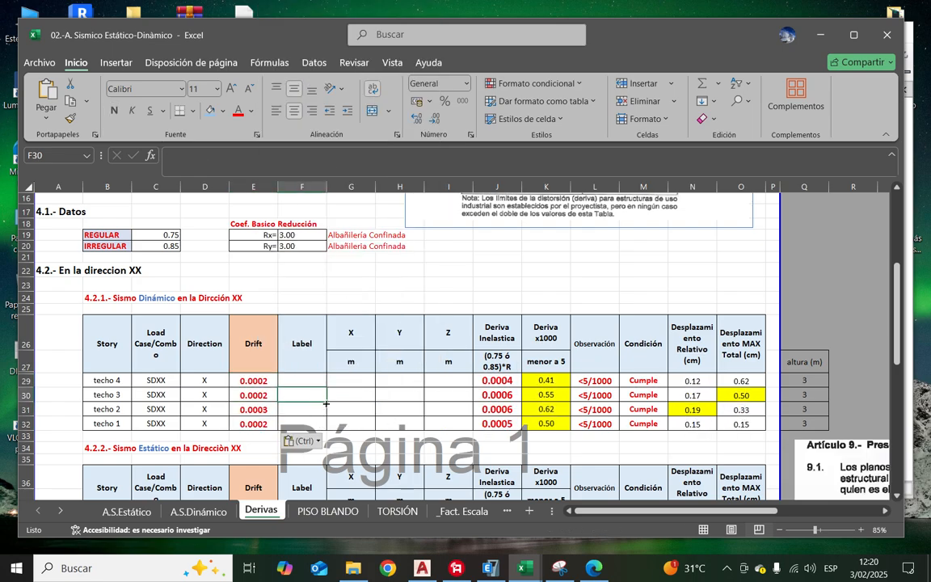
Step: Check the Deriva x1000 values in K29:K32 against the limit of 5 for each story
left_click_drag(561, 382, 561, 422)
left_click(556, 380)
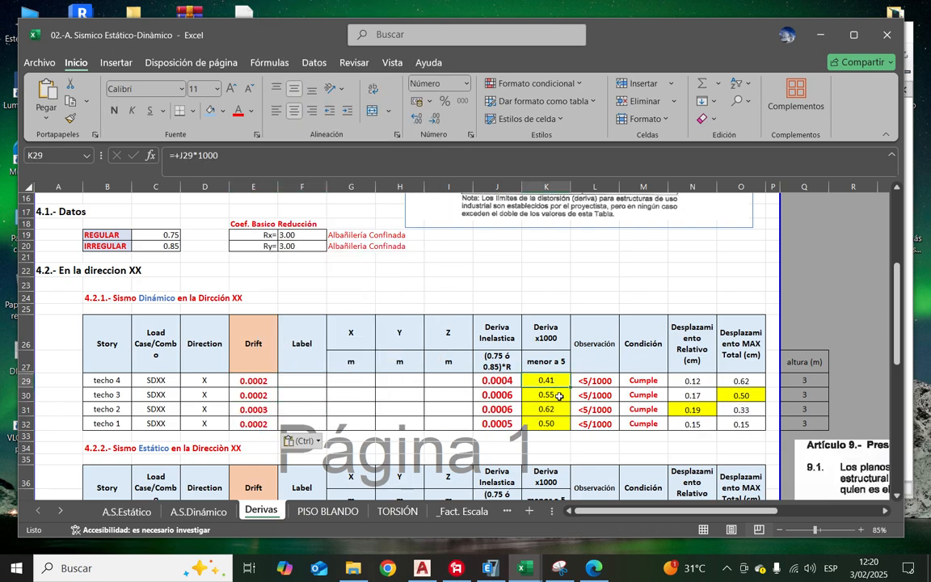
left_click(559, 395)
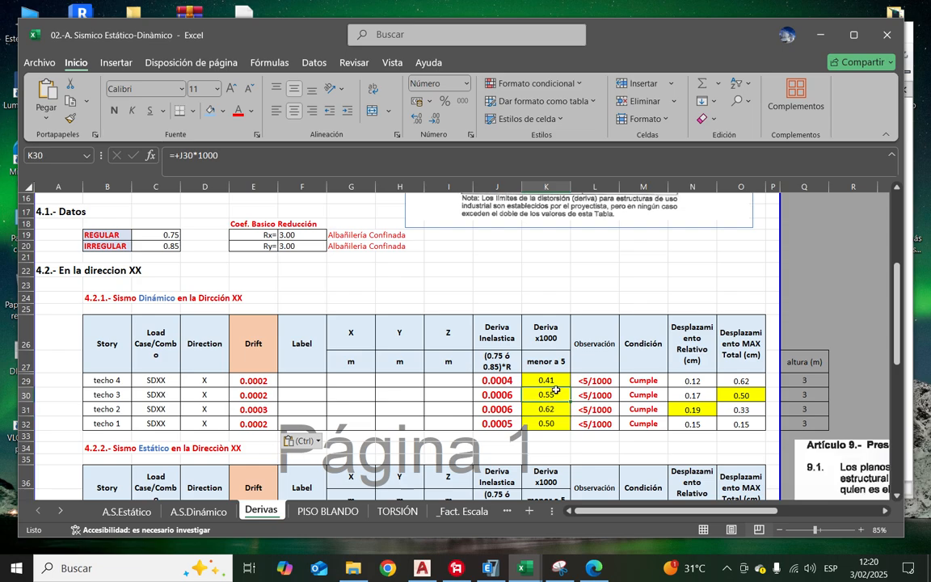
left_click(555, 408)
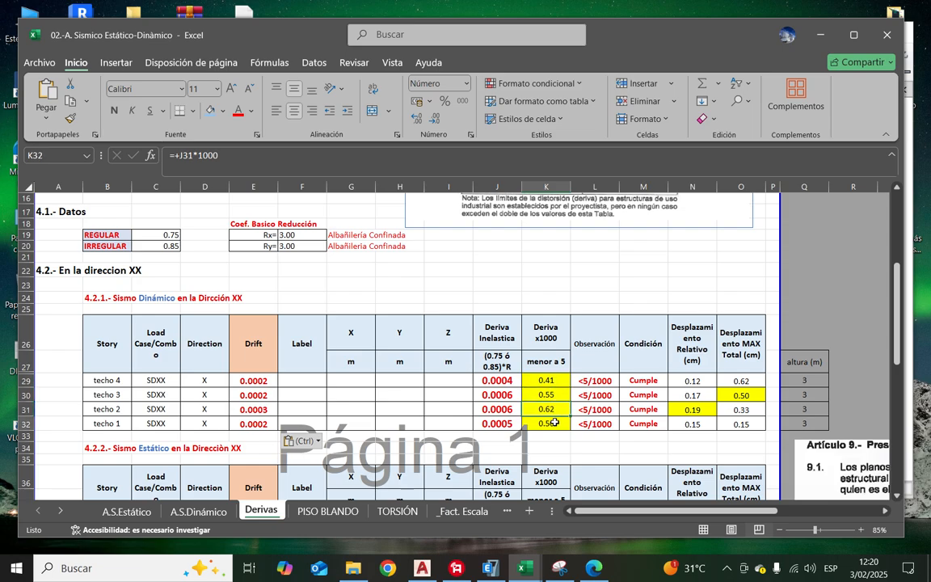
left_click(560, 381)
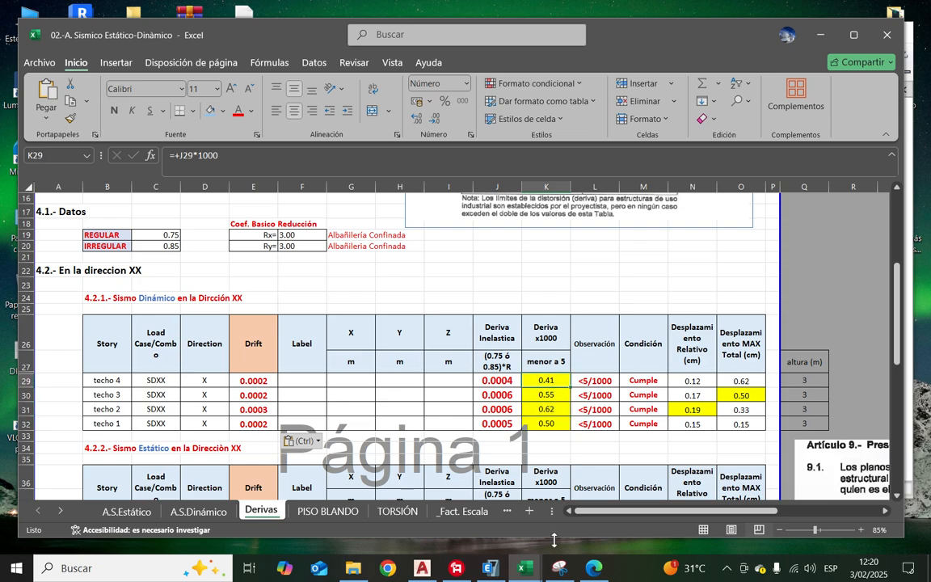
Step: Switch to AutoCAD to inspect the X and Y wall layout in the floor plan, and return to the Excel sheet
left_click(423, 569)
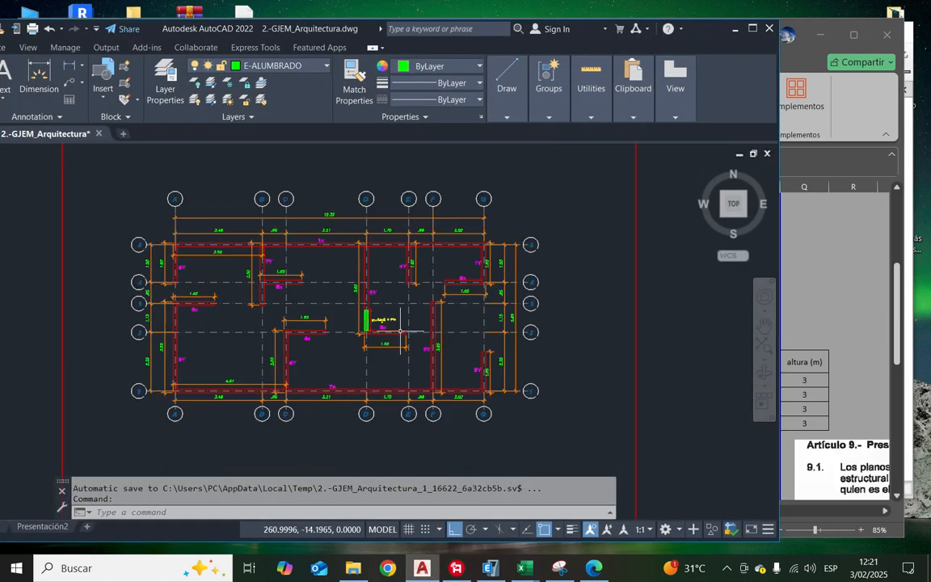
middle_click_drag(334, 333, 374, 331)
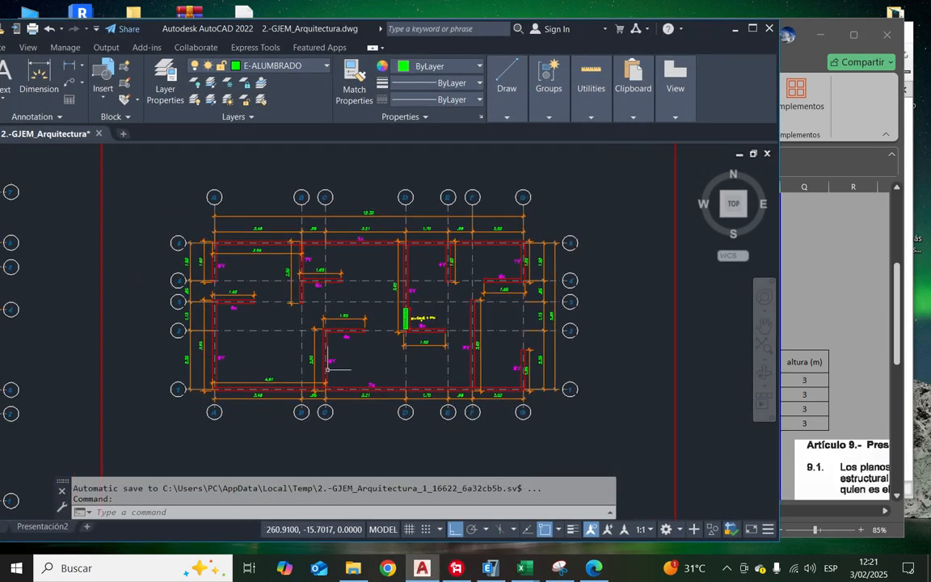
scroll(375, 310, "up", 2)
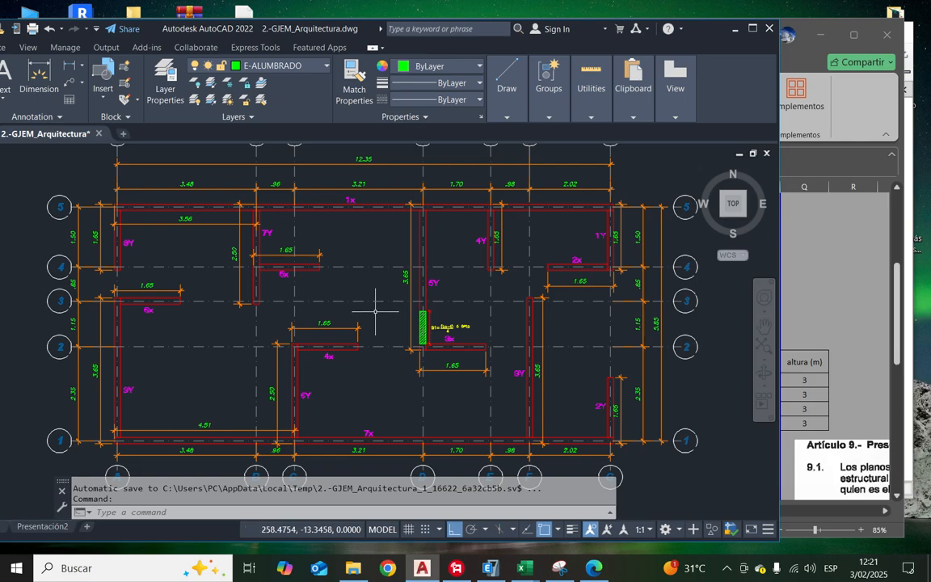
middle_click_drag(385, 323, 373, 316)
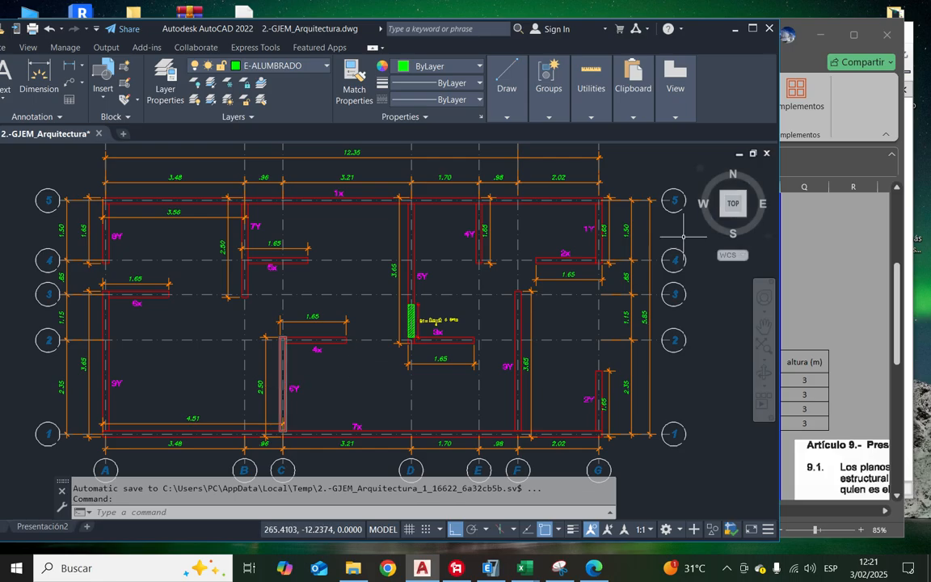
left_click(737, 31)
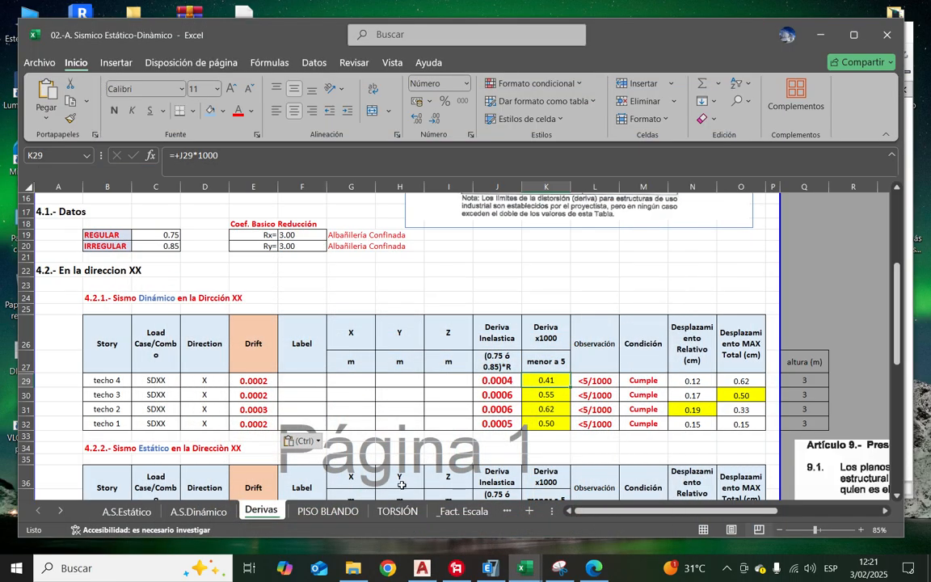
Step: Copy the four stories' Label, X, Y and Z values from the ETABS Story Drifts table into Excel cells F29:I32, matching the destination formatting
left_click_drag(307, 380, 461, 421)
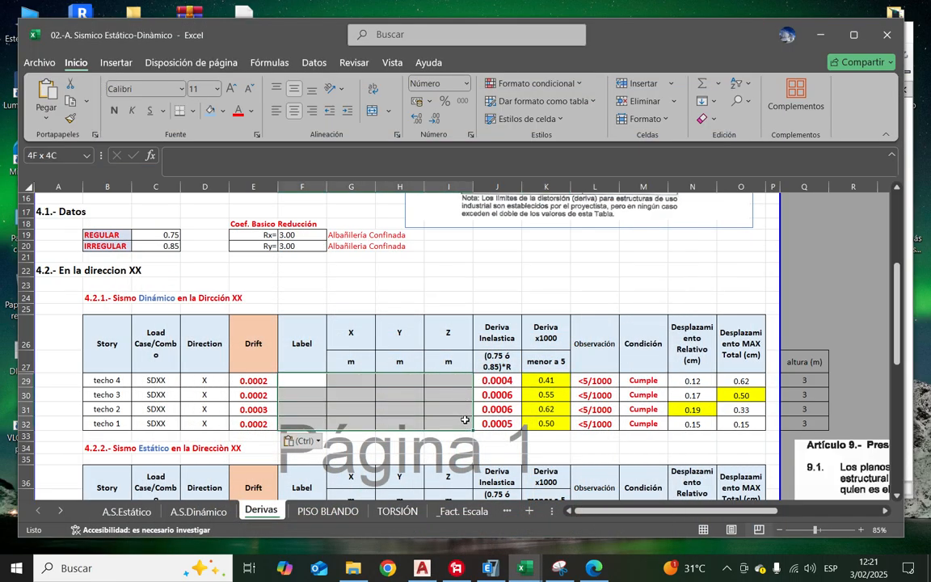
left_click(491, 568)
left_click_drag(560, 408, 651, 404)
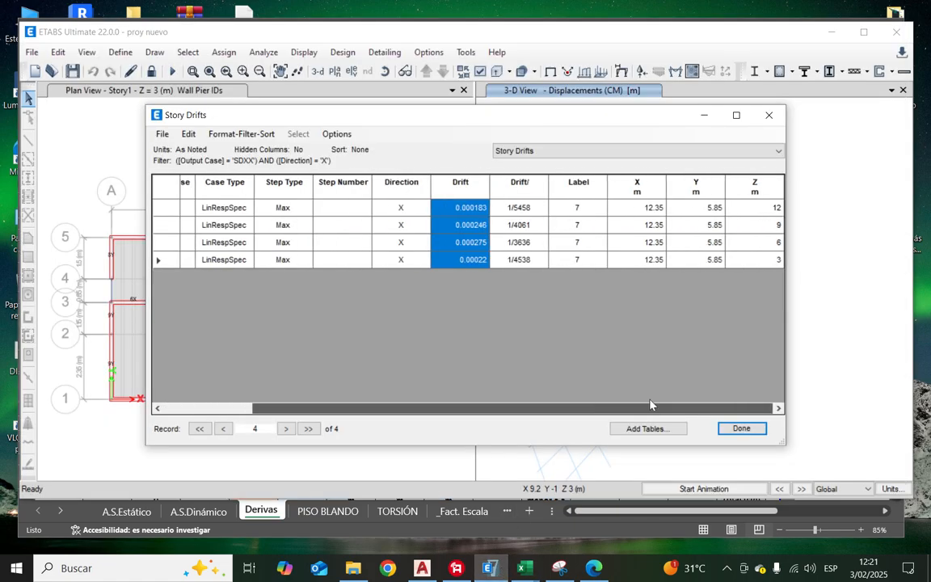
left_click_drag(577, 208, 773, 260)
key("ctrl+c")
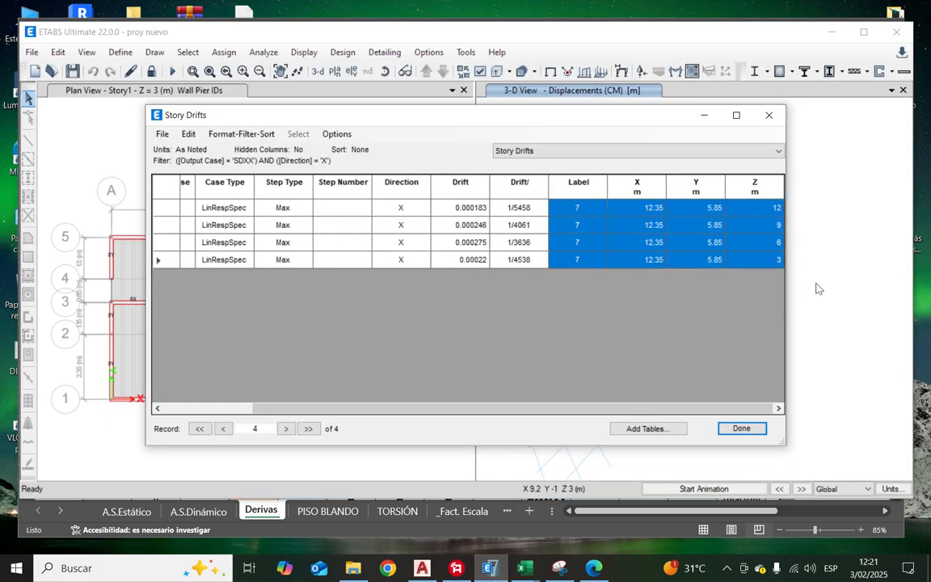
key("alt+Tab")
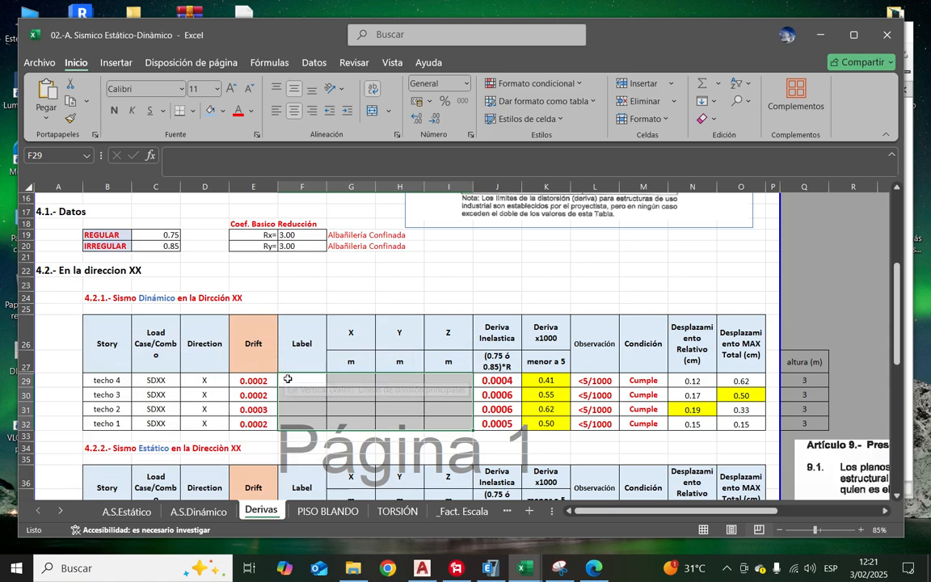
left_click(294, 380)
right_click(294, 380)
left_click(316, 88)
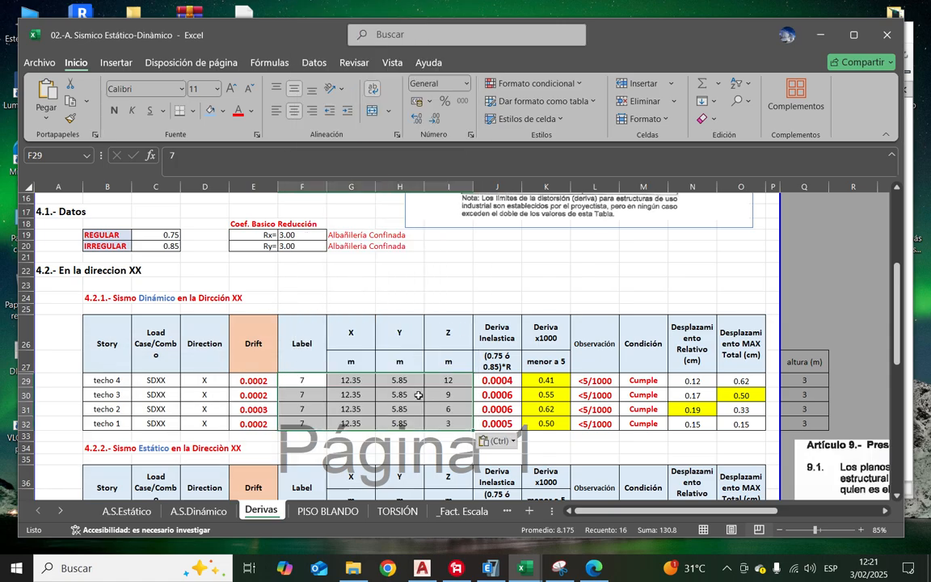
left_click(414, 393)
scroll(438, 376, "down", 4)
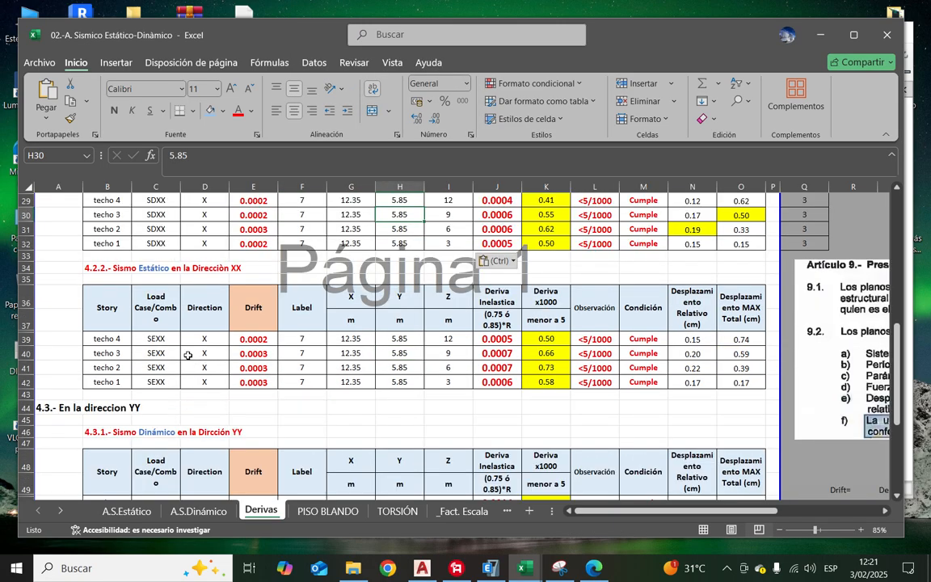
Step: Clear the Drift, Label, X, Y and Z values in E39:I42 of the static XX earthquake table
left_click(247, 353)
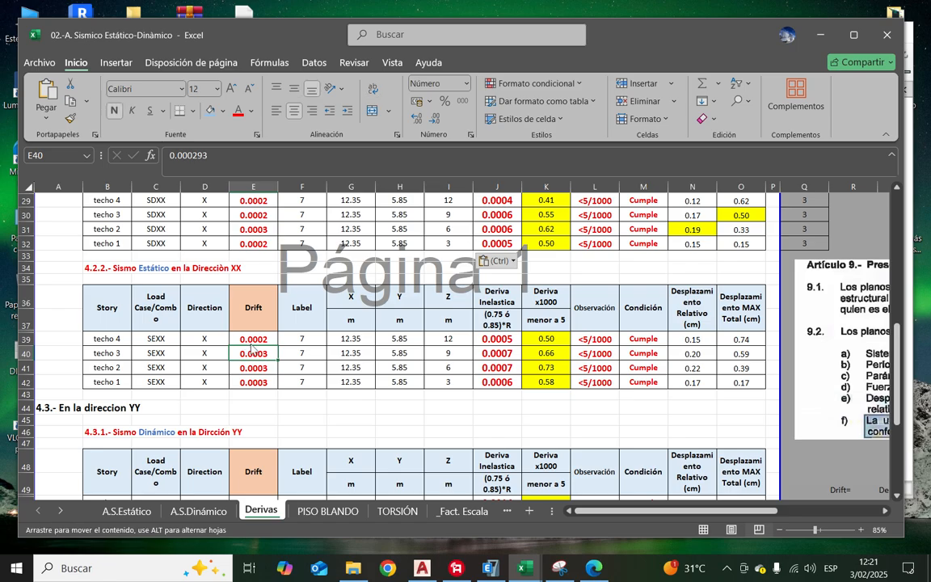
left_click_drag(248, 340, 404, 388)
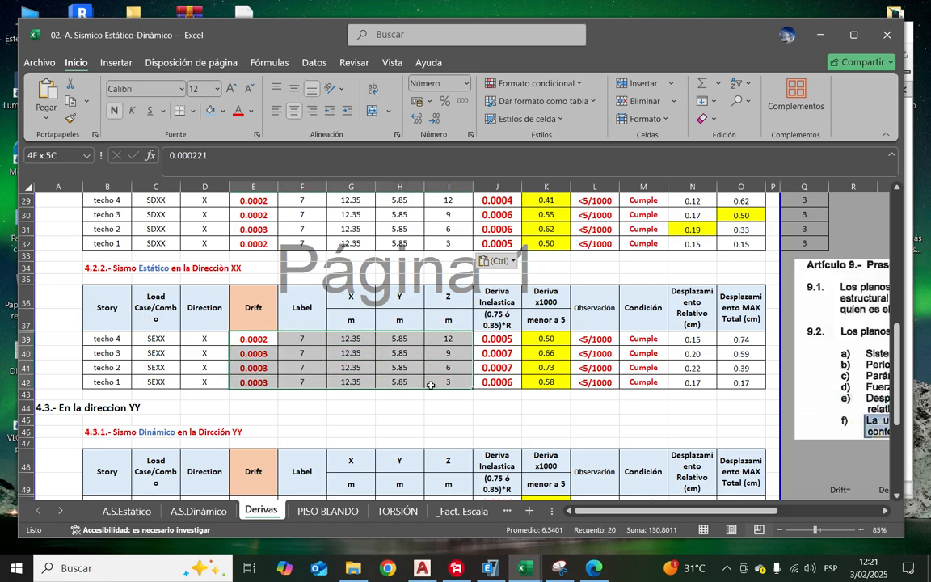
key("Delete")
left_click(384, 406)
scroll(383, 406, "up", 2)
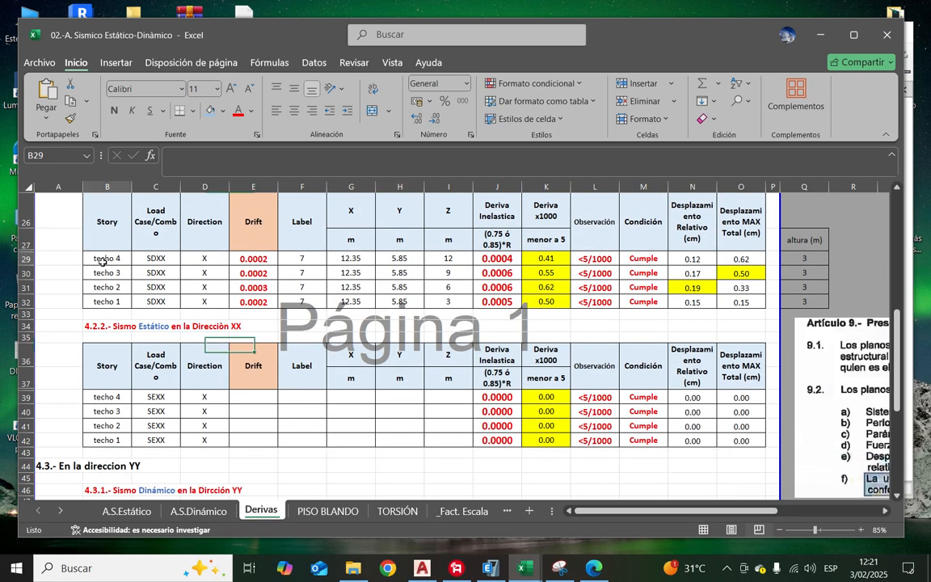
Step: Copy the four Story names from the ETABS Story Drifts table into Excel cells B29:B32, matching the destination formatting
left_click_drag(96, 259, 158, 301)
left_click_drag(114, 395, 156, 437)
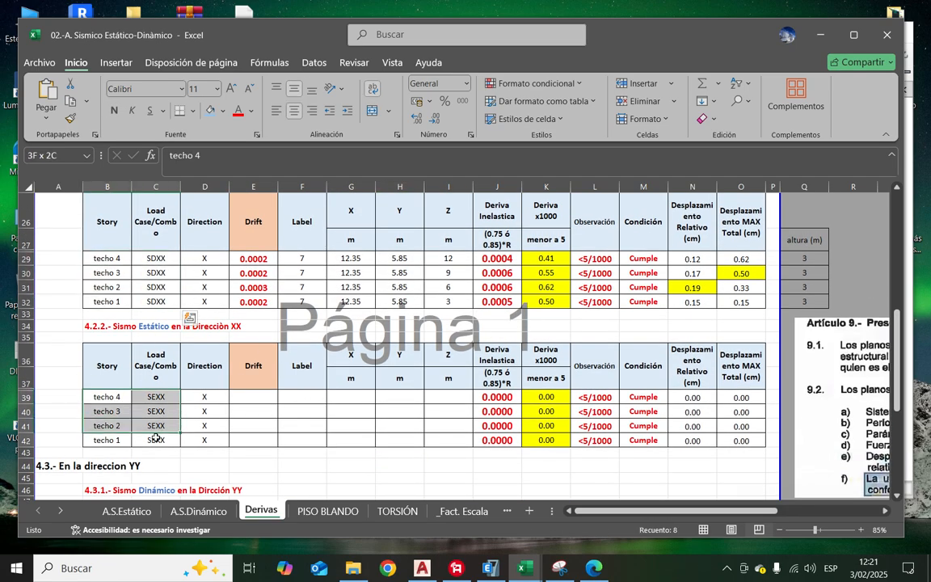
left_click(350, 425)
left_click(523, 568)
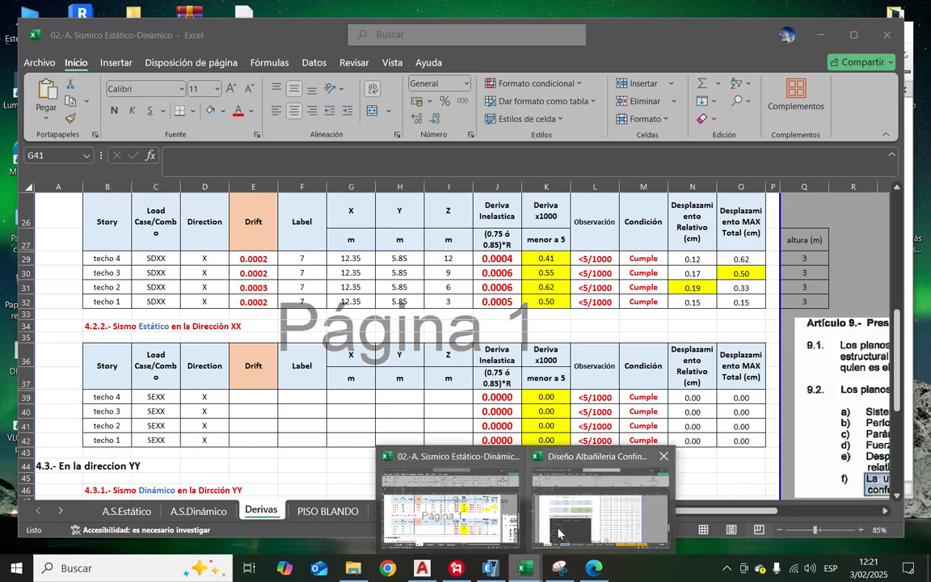
left_click(490, 568)
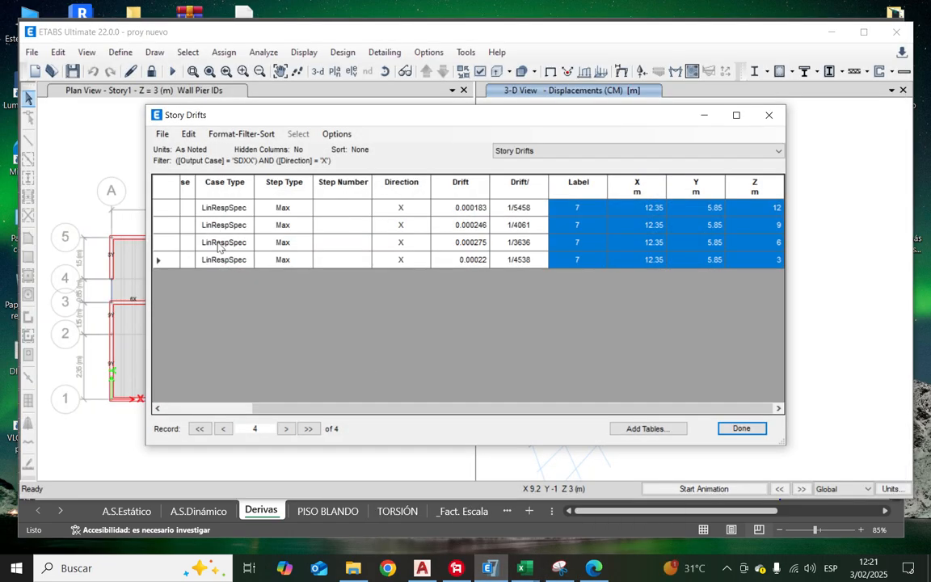
left_click_drag(394, 409, 267, 405)
left_click_drag(223, 211, 221, 261)
mouse_move(523, 568)
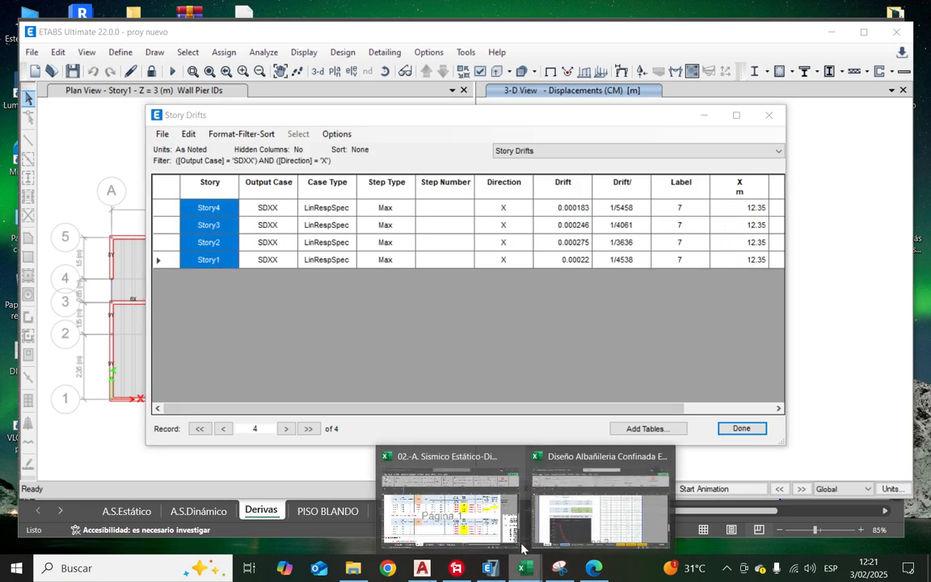
left_click(453, 531)
left_click(108, 258)
right_click(112, 259)
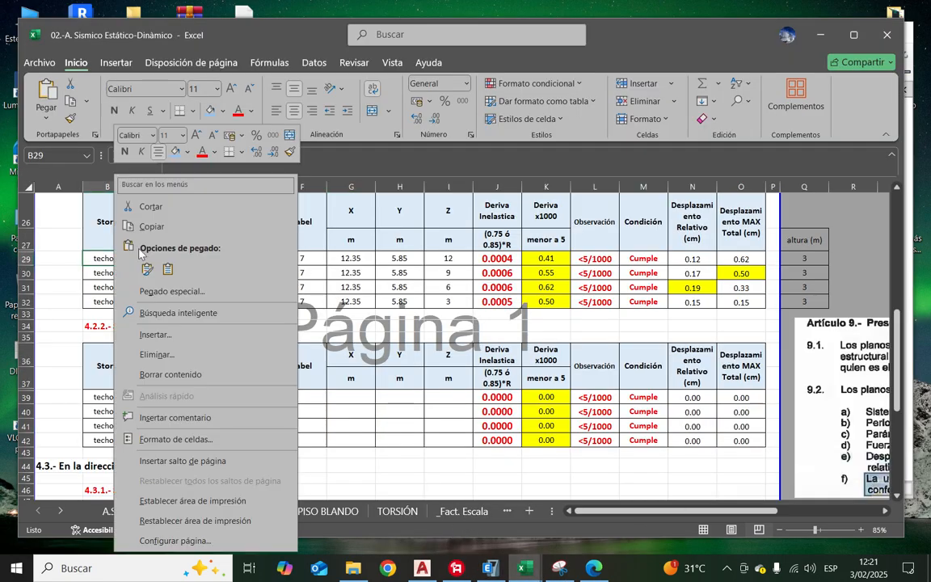
left_click(168, 272)
Step: Paste the same four ETABS story names into B39:B42 of the static XX table, matching the destination formatting
left_click(99, 395)
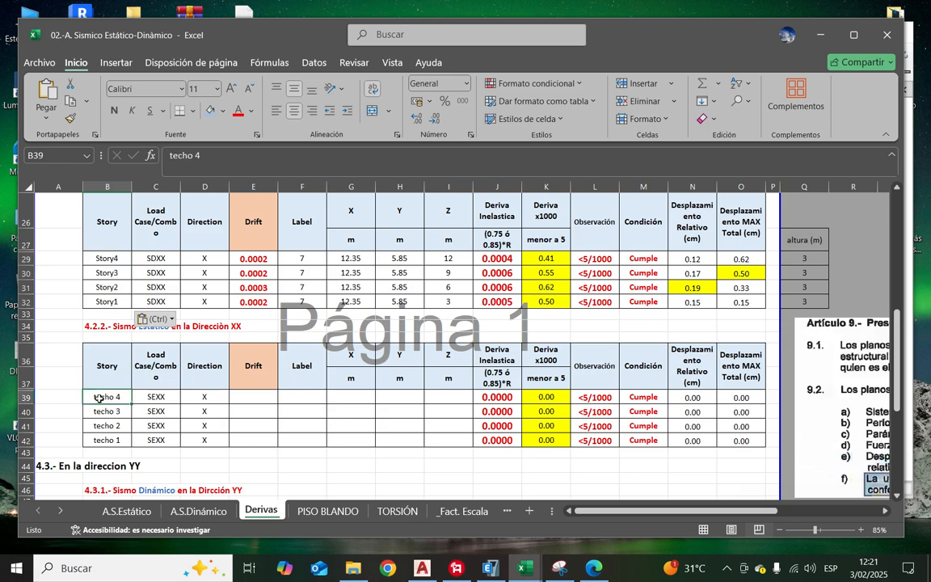
right_click(101, 397)
left_click(134, 116)
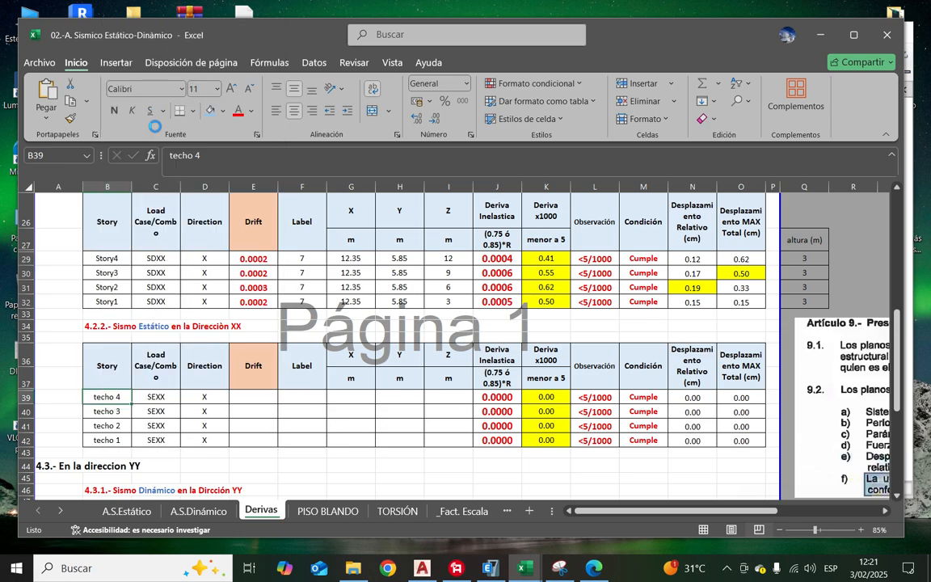
left_click(324, 413)
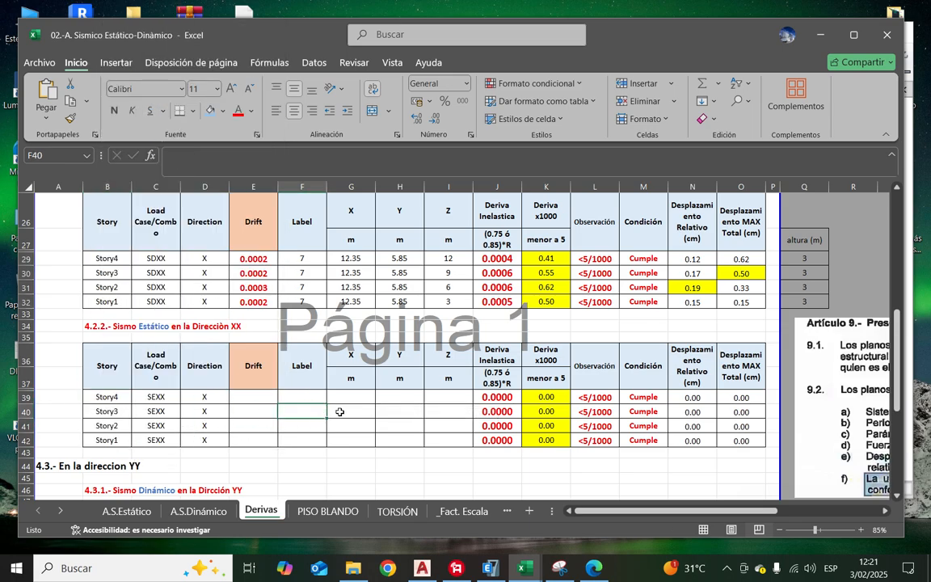
Step: Switch to ETABS and filter the Story Drifts table's Output Case column to SEXX for the static XX earthquake
left_click_drag(148, 327, 194, 327)
left_click(297, 327)
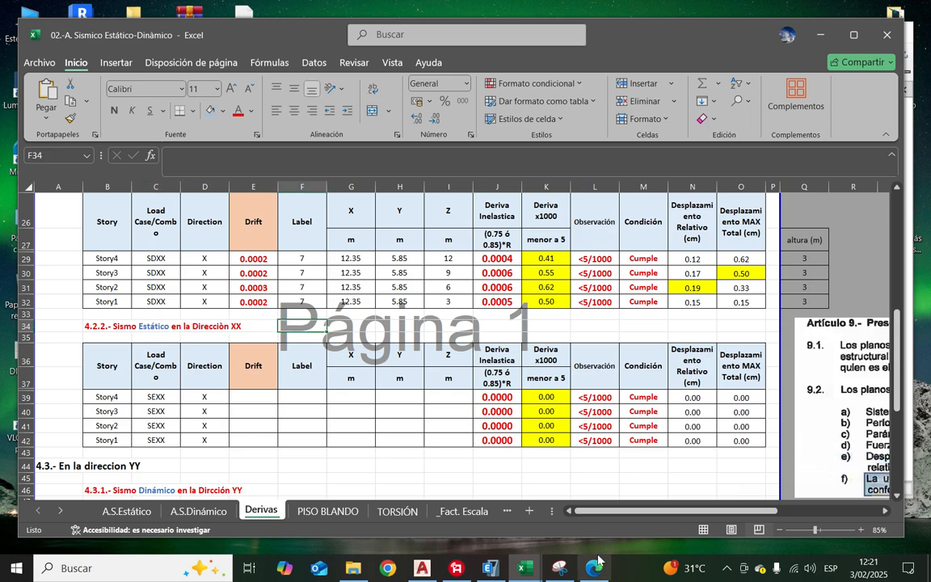
left_click(490, 568)
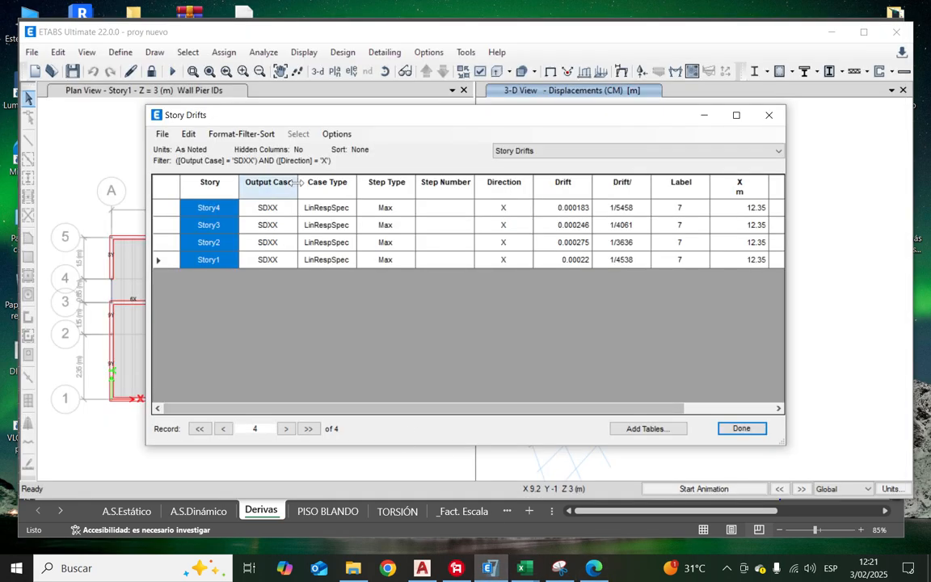
left_click(268, 182)
right_click(273, 185)
scroll(362, 225, "down", 1)
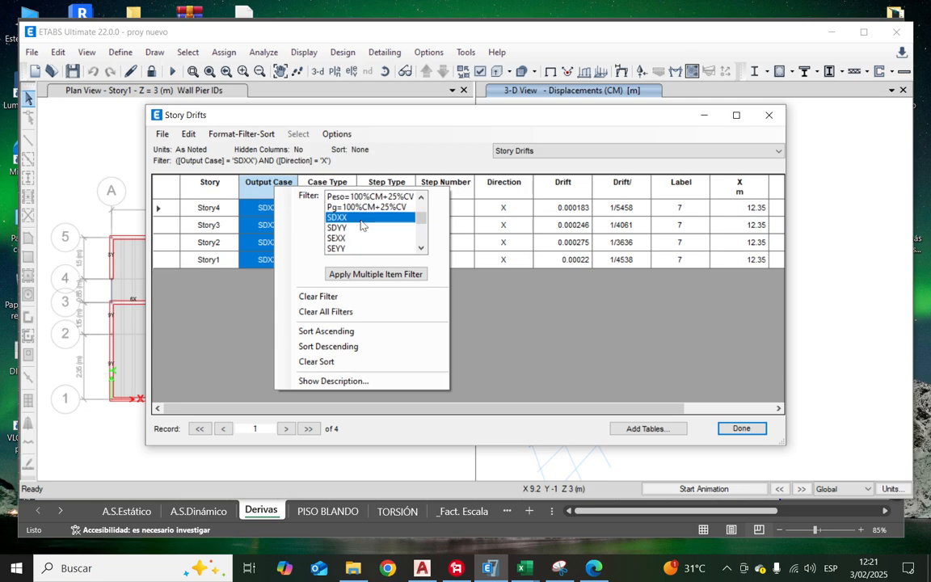
left_click(356, 237)
left_click(524, 317)
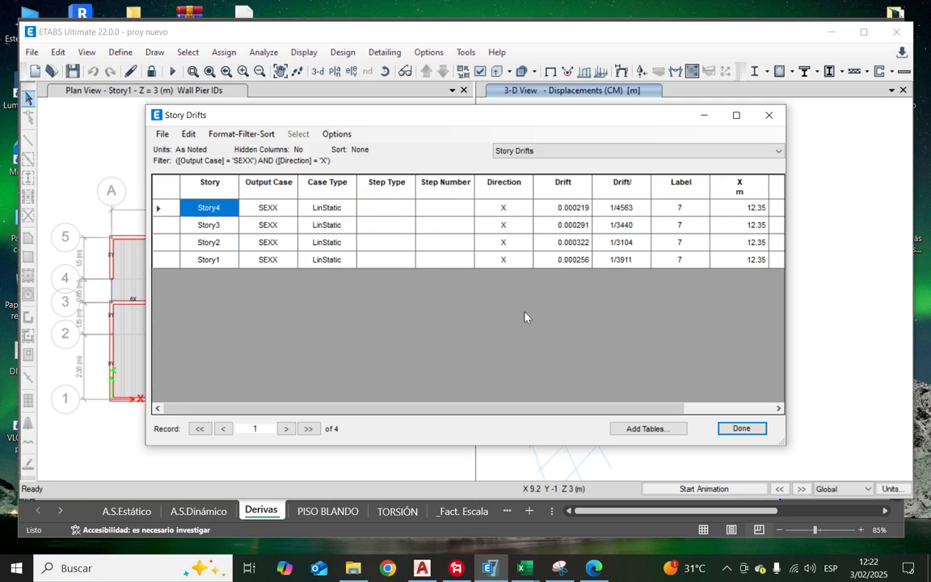
Step: Copy the four SEXX Drift values from the ETABS Story Drifts table into Excel cells E39:E42, matching the destination formatting
left_click(575, 209)
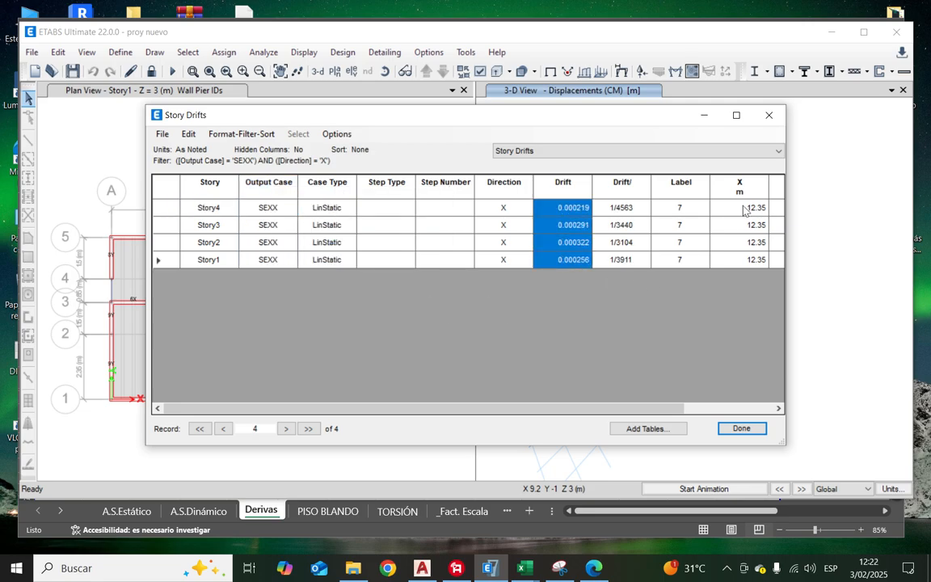
mouse_move(523, 569)
left_click(437, 517)
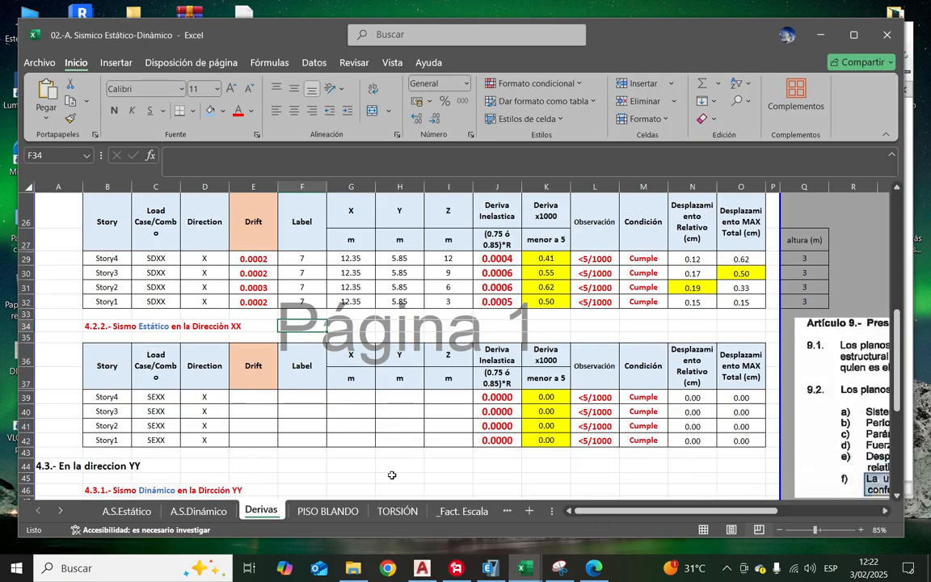
left_click(249, 399)
right_click(249, 399)
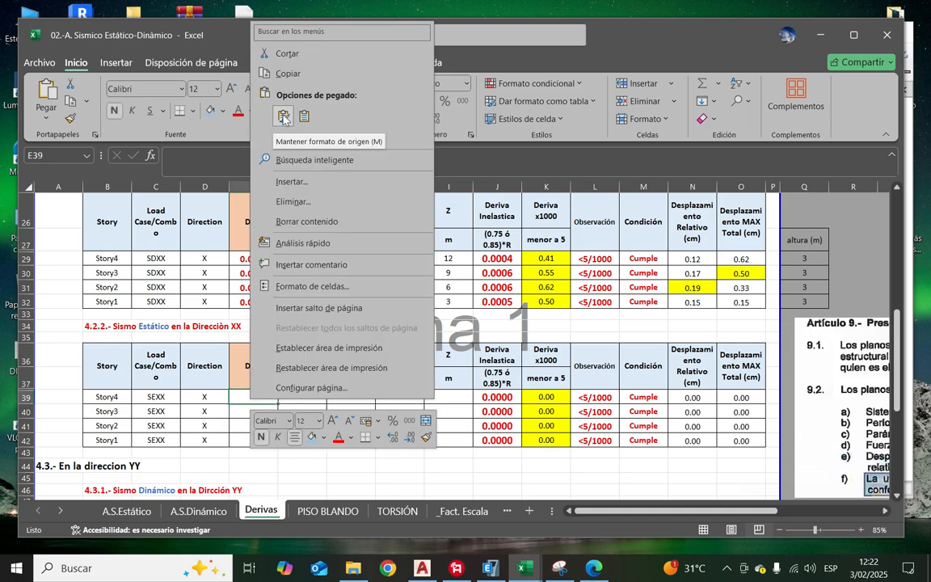
left_click(284, 118)
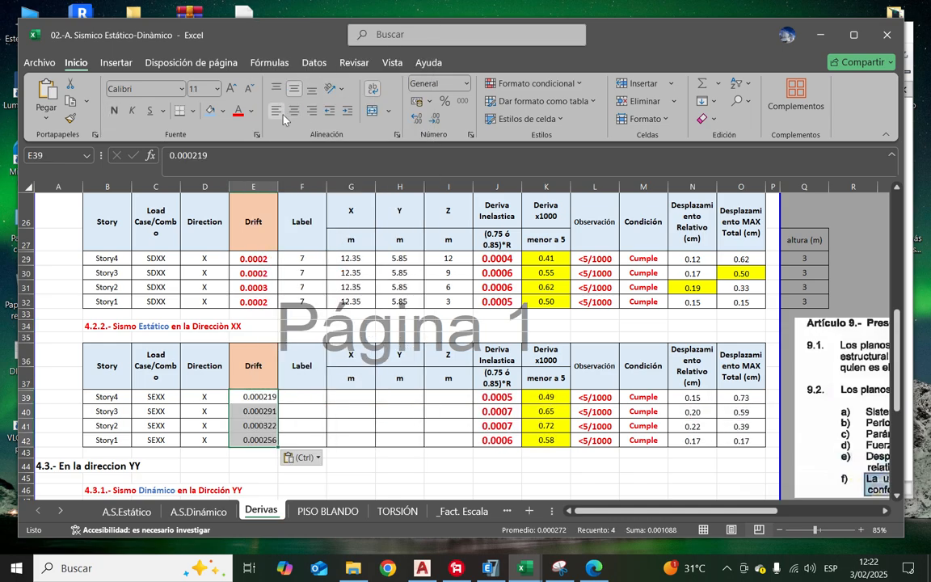
key("ctrl+z")
right_click(258, 401)
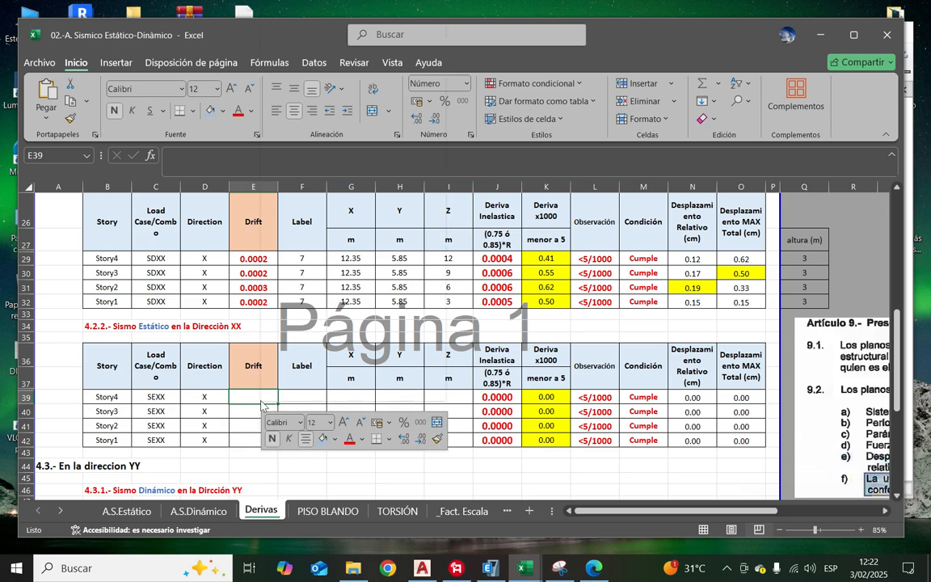
left_click(315, 118)
left_click(299, 429)
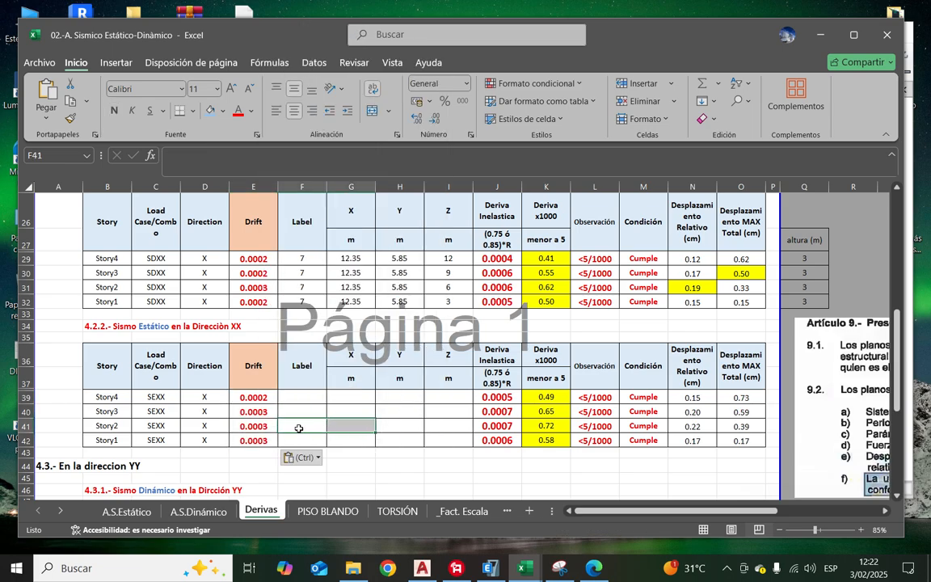
Step: Compare the static Deriva x1000 values in K39:K42 with the dynamic ones in K29:K32, story by story
left_click_drag(545, 396, 535, 449)
left_click(535, 442)
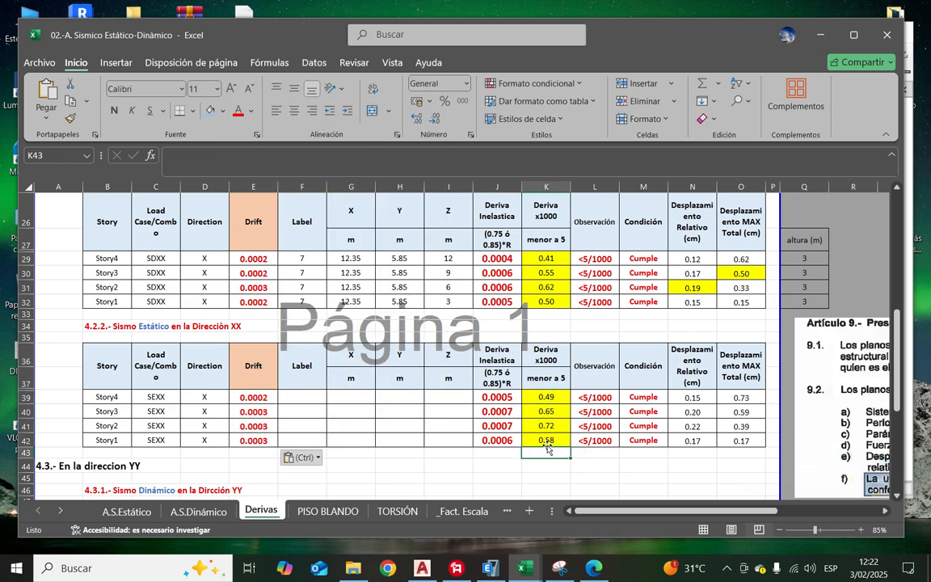
left_click(556, 300)
left_click(558, 439)
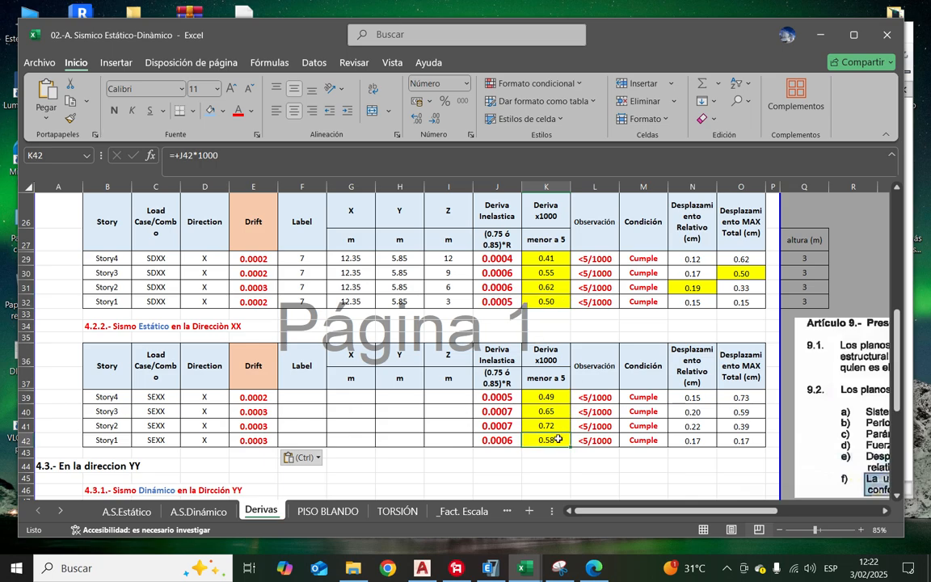
left_click(557, 304)
left_click(564, 424)
left_click(558, 288)
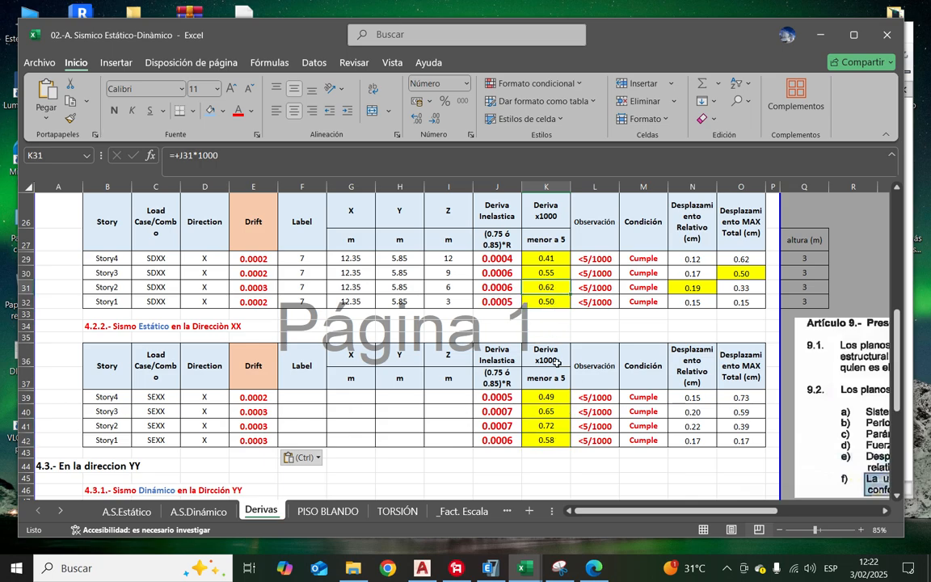
left_click(558, 411)
left_click(552, 273)
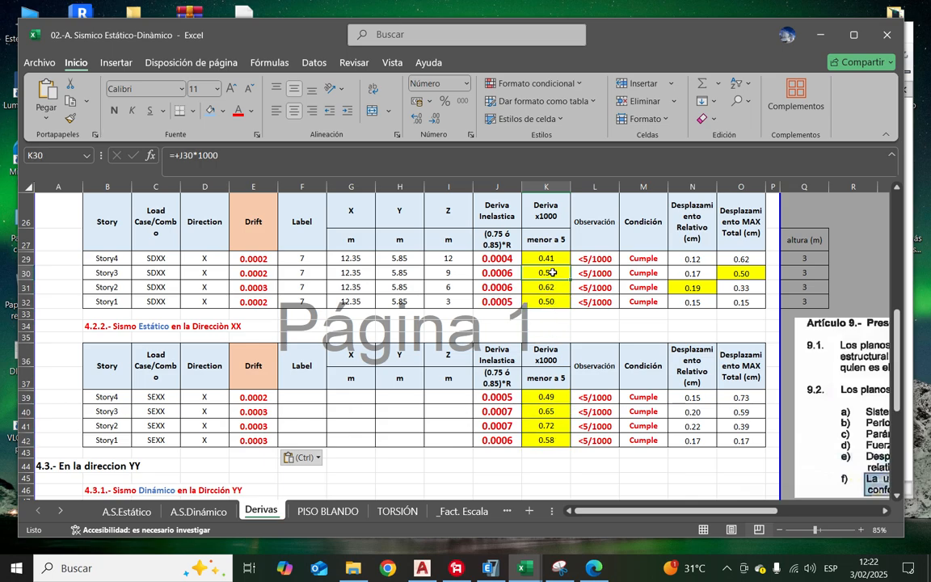
left_click(554, 399)
left_click(555, 259)
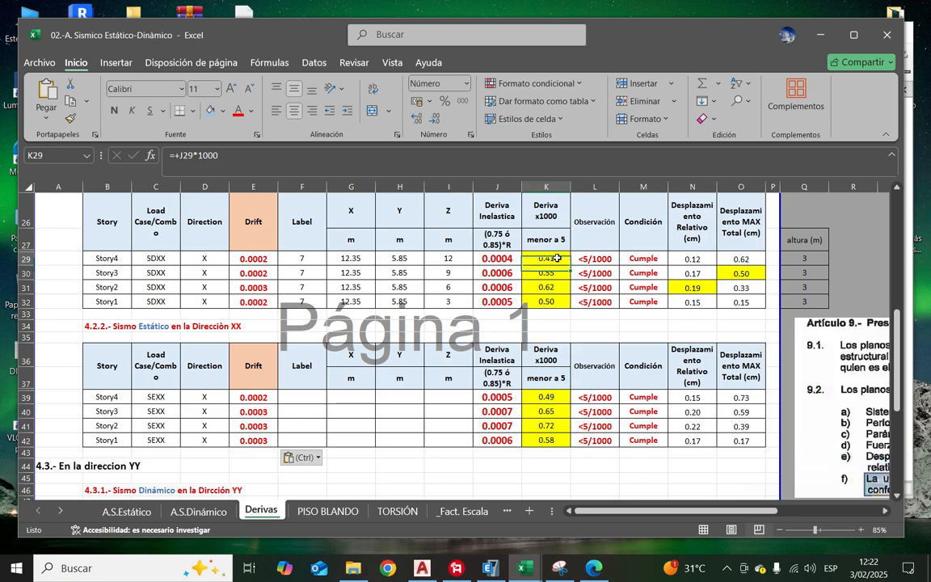
left_click(549, 412)
left_click(412, 429)
key("Escape")
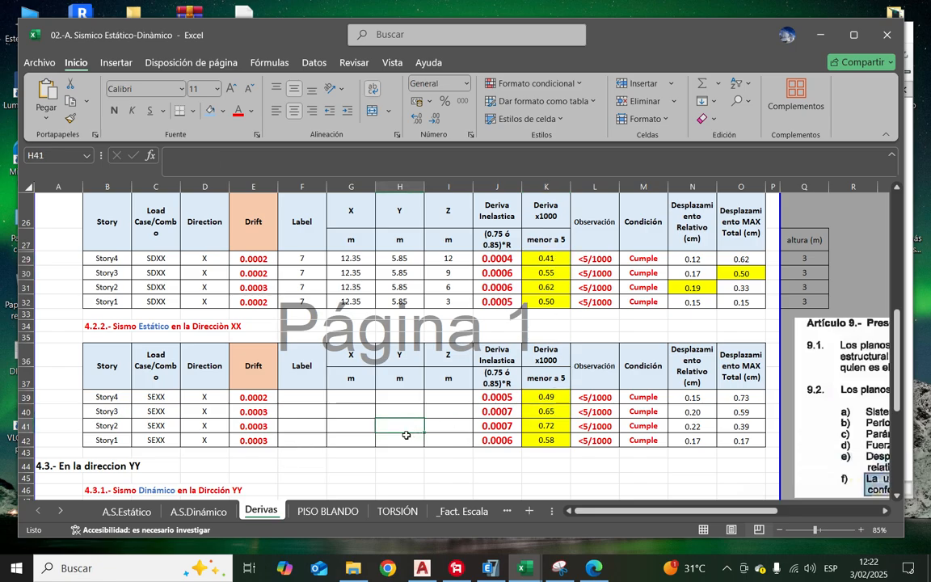
Step: Inspect the Deriva Inelastica formulas in J29 and J30 and their references to the regularity factor and Rx coefficient
scroll(348, 428, "up", 3)
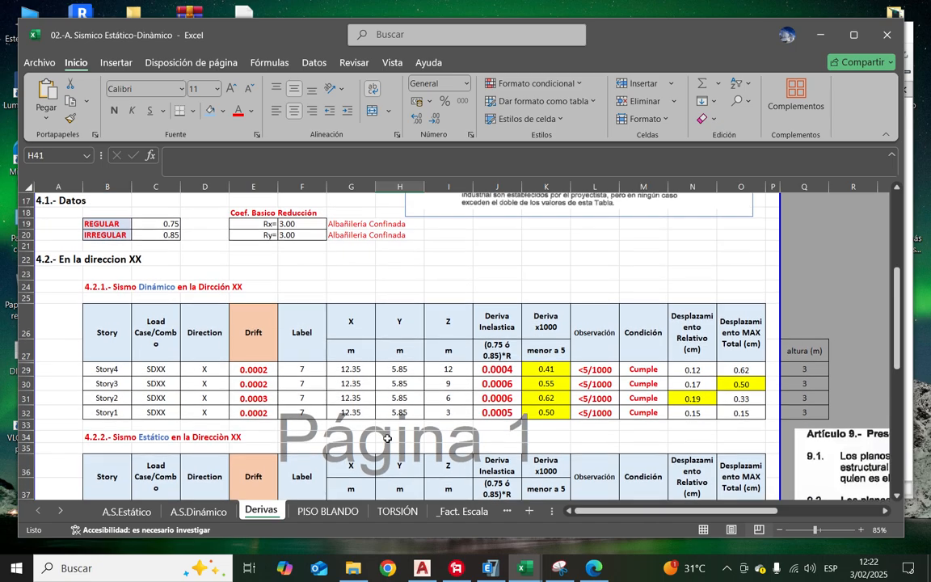
left_click(499, 369)
scroll(364, 274, "up", 1)
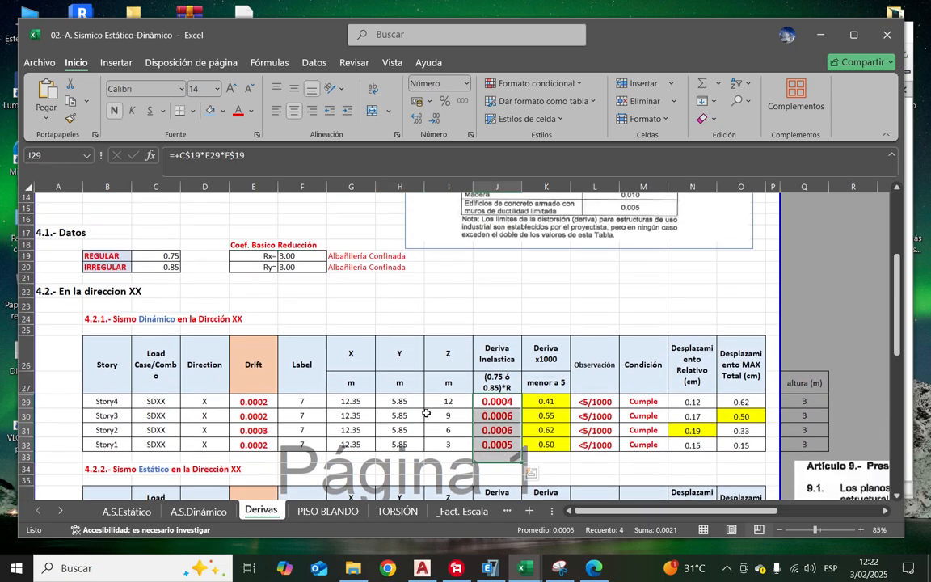
left_click(239, 174)
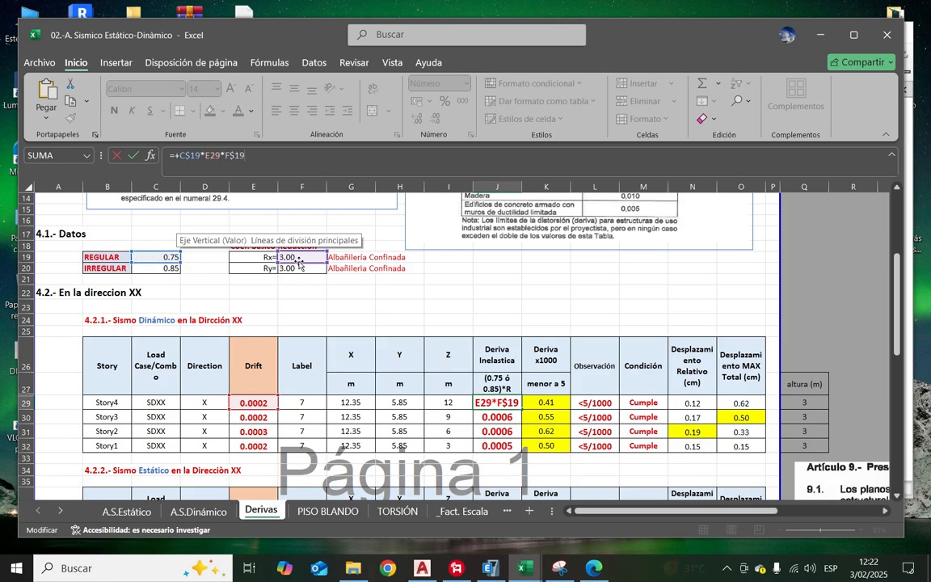
scroll(283, 286, "down", 4)
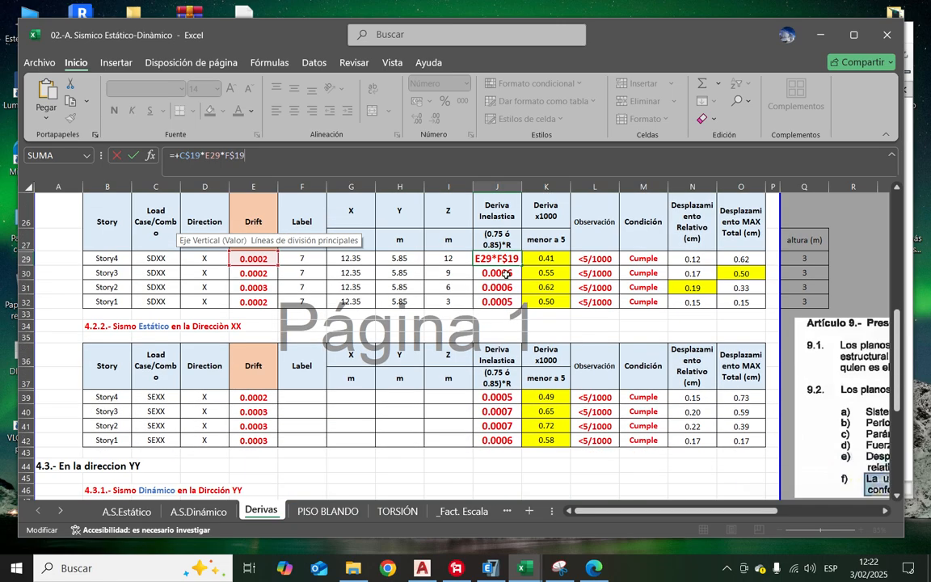
key("Return")
scroll(485, 279, "up", 4)
key("F2")
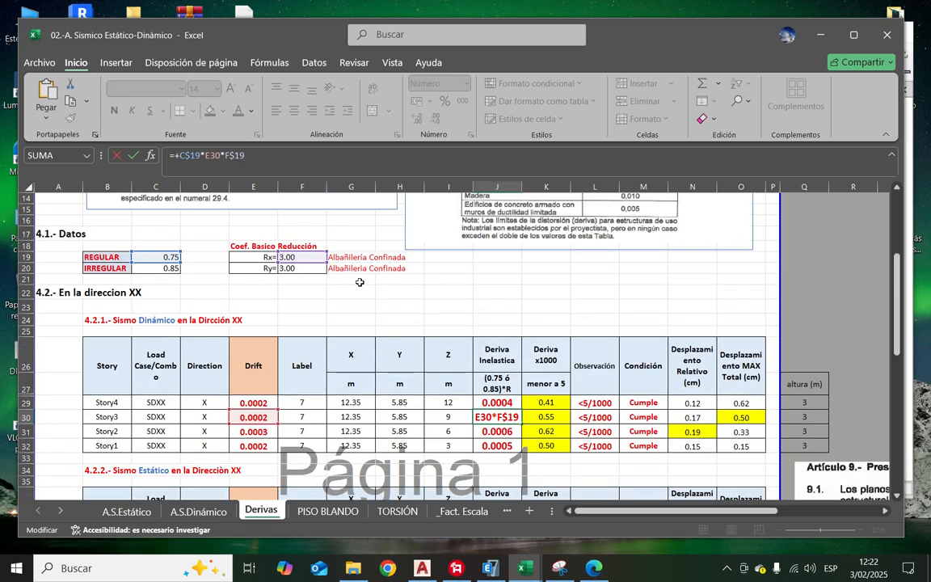
key("Return")
Step: Inspect the static table's Deriva Inelastica formula in J40 and trace its referenced factors in the 4.1 Datos section
scroll(429, 339, "down", 4)
left_click(497, 411)
key("F2")
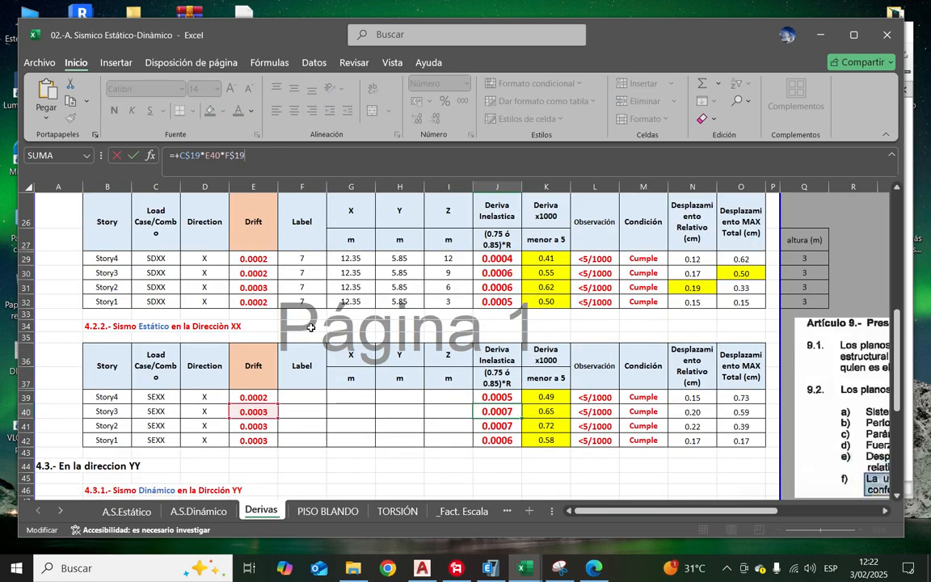
scroll(307, 323, "up", 3)
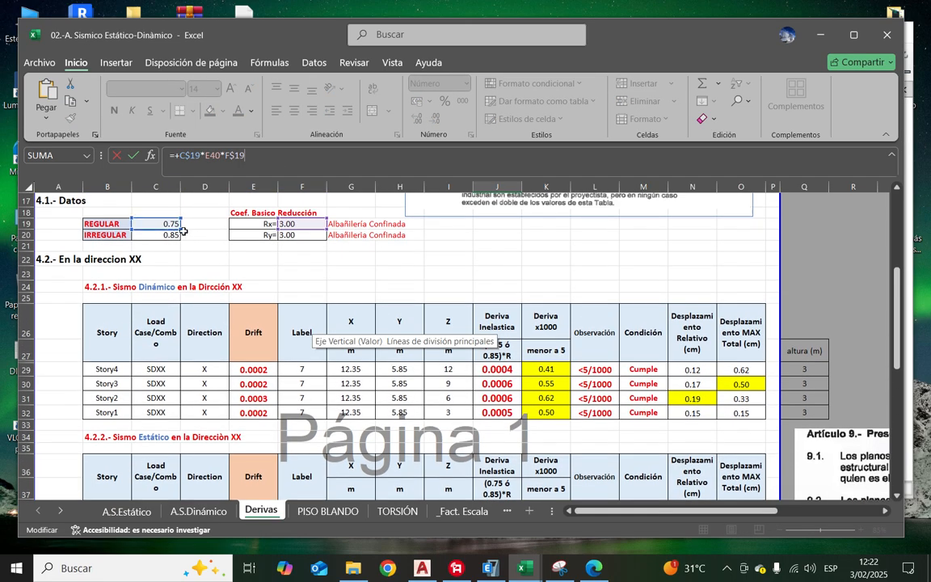
scroll(414, 267, "down", 4)
key("Return")
left_click(441, 380)
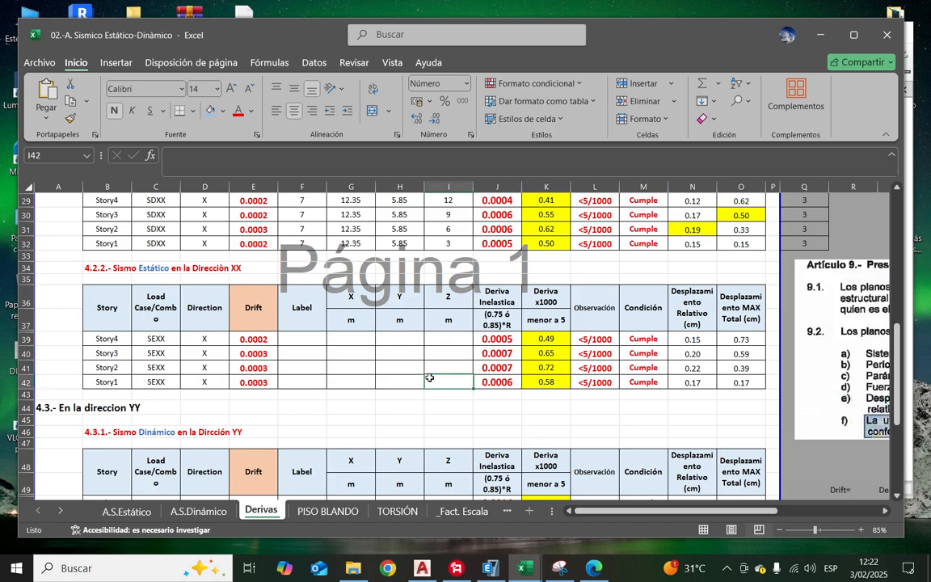
Step: Copy the SEXX Label, X, Y and Z values from the ETABS Story Drifts table into Excel cells F39:I42, matching the destination formatting
left_click(490, 569)
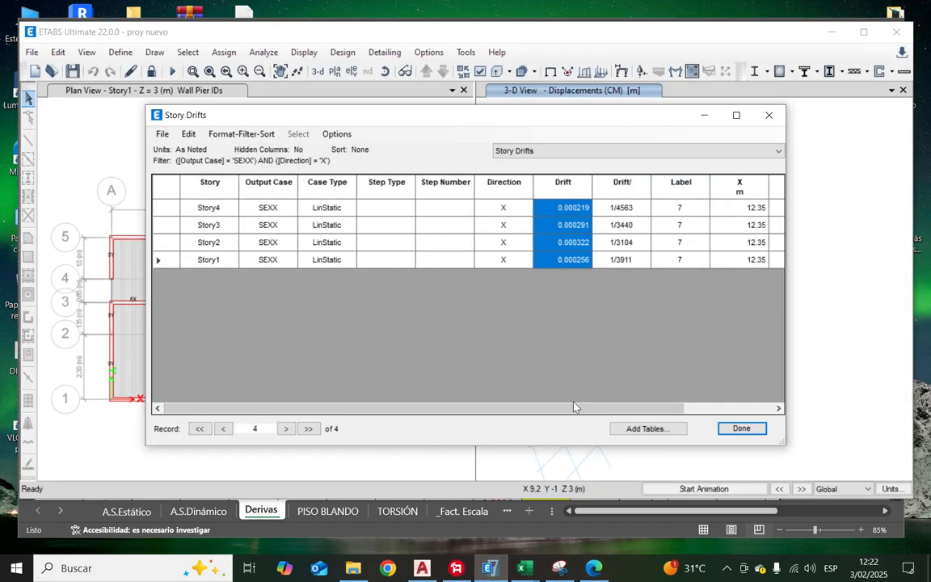
left_click_drag(574, 406, 672, 411)
left_click_drag(583, 208, 777, 291)
key("ctrl+c")
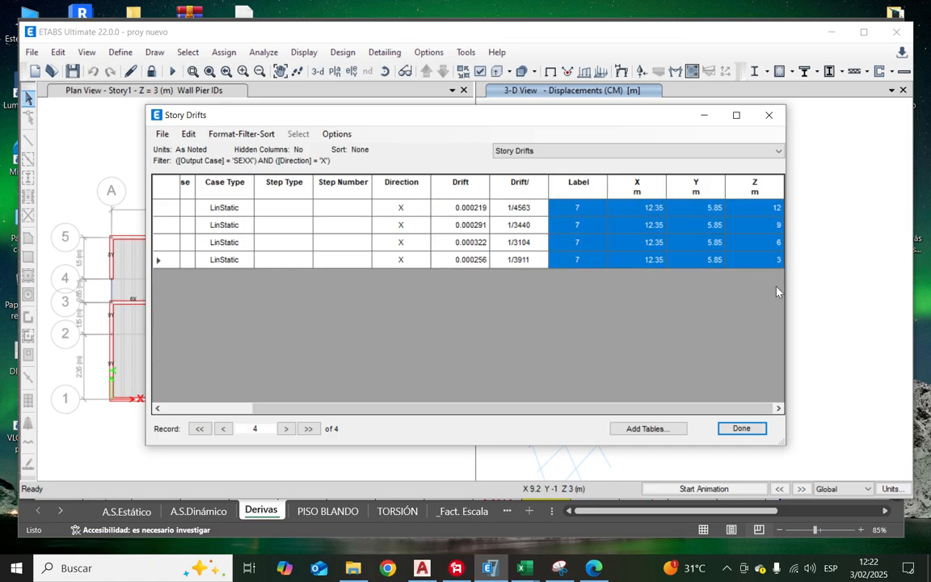
left_click(521, 568)
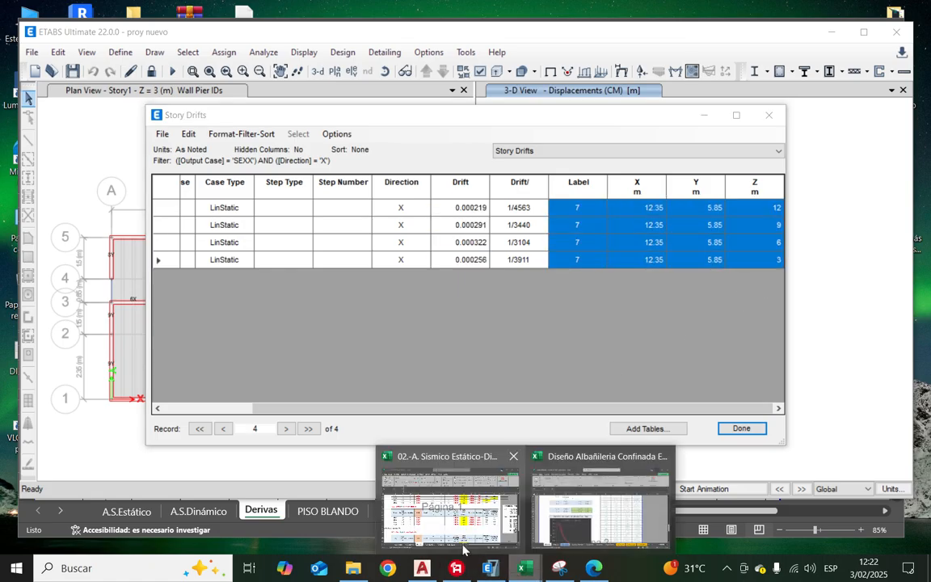
left_click(440, 515)
right_click(318, 336)
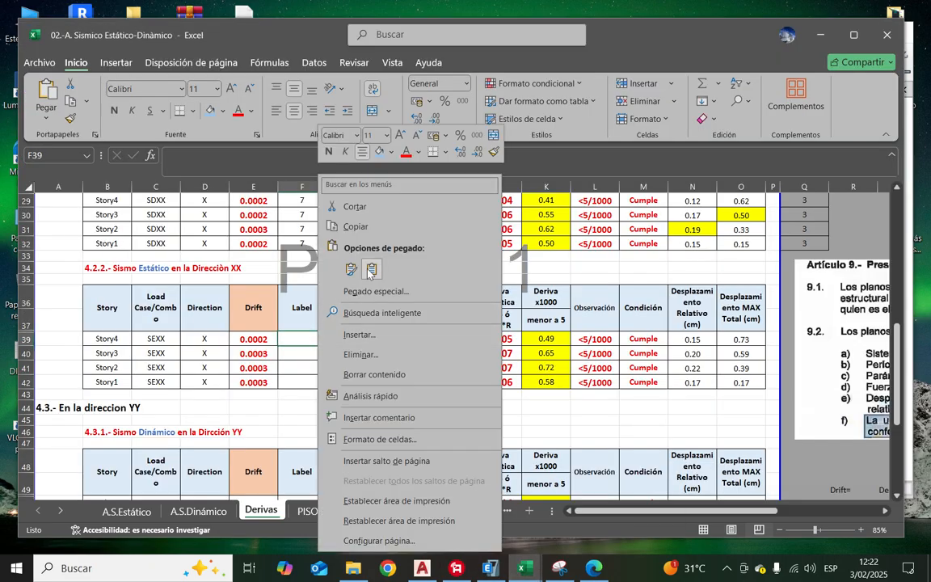
left_click(334, 237)
left_click(446, 441)
Step: Clear the old Drift, Label, X, Y and Z values from both YY-direction tables, E51:I54 and E61:I64
scroll(456, 393, "up", 2)
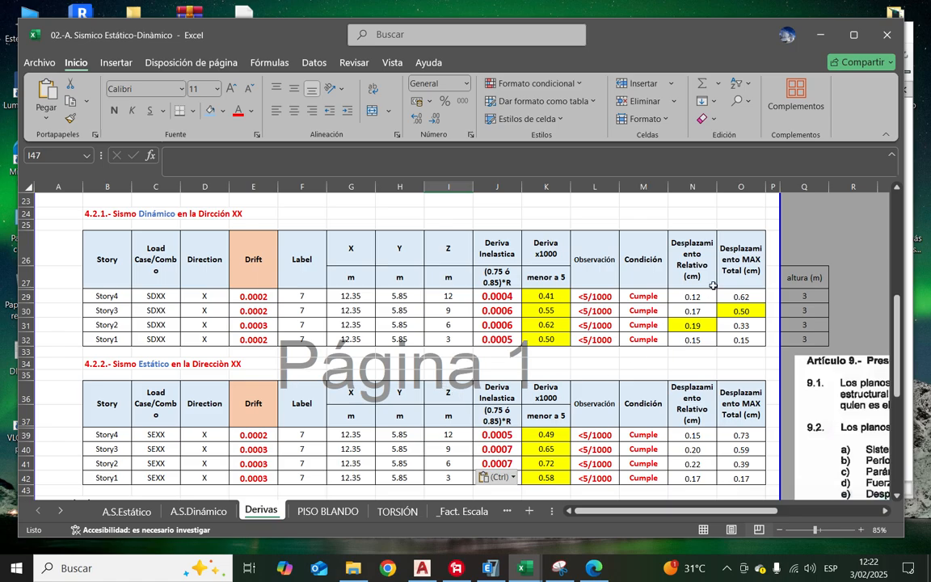
scroll(713, 285, "down", 4)
scroll(651, 301, "up", 3)
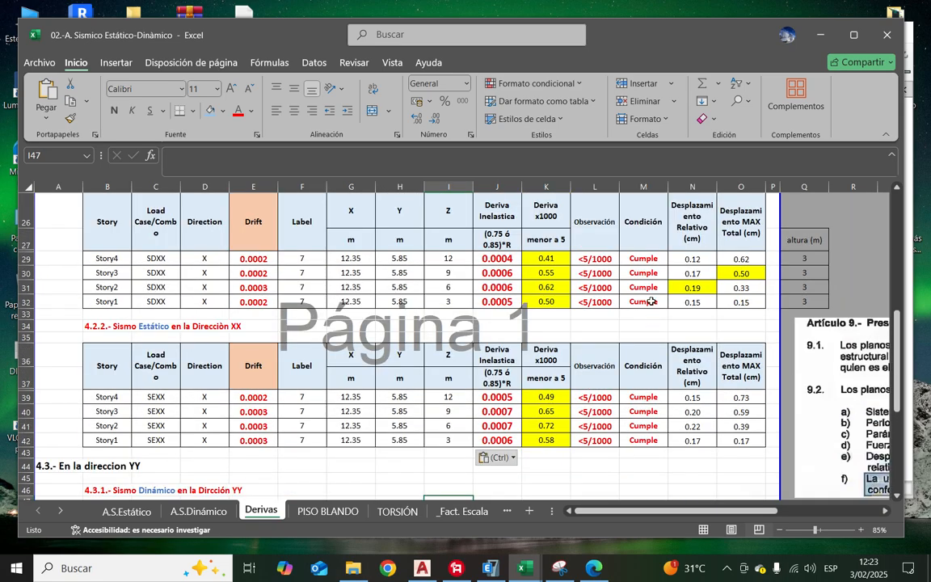
scroll(446, 359, "down", 3)
scroll(273, 388, "down", 1)
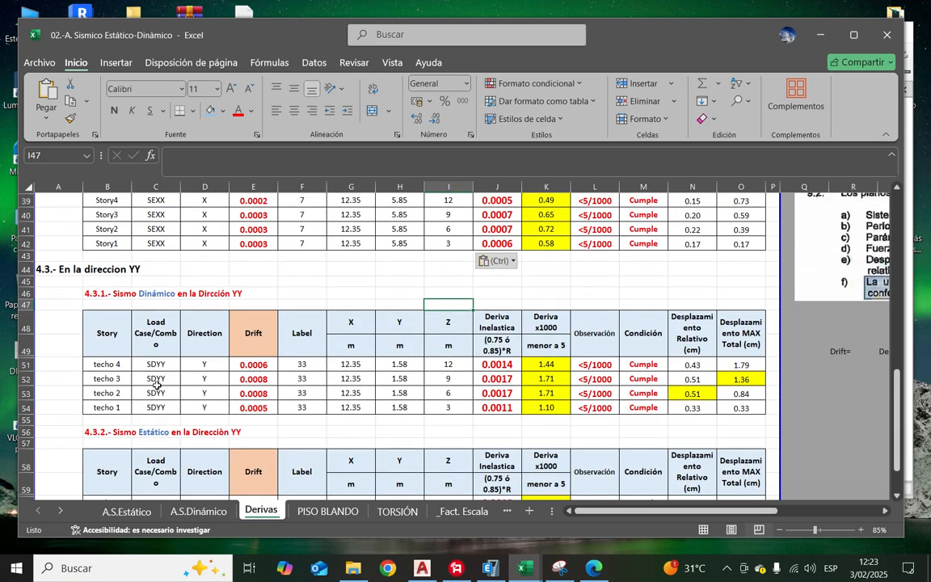
left_click_drag(247, 364, 438, 407)
key("Delete")
scroll(411, 372, "down", 2)
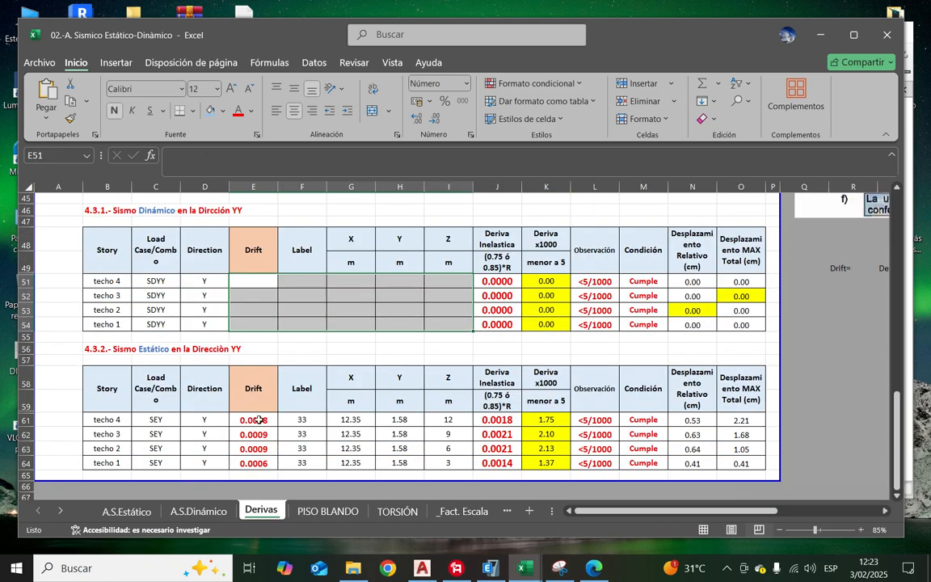
left_click_drag(258, 419, 428, 458)
key("Delete")
left_click(418, 333)
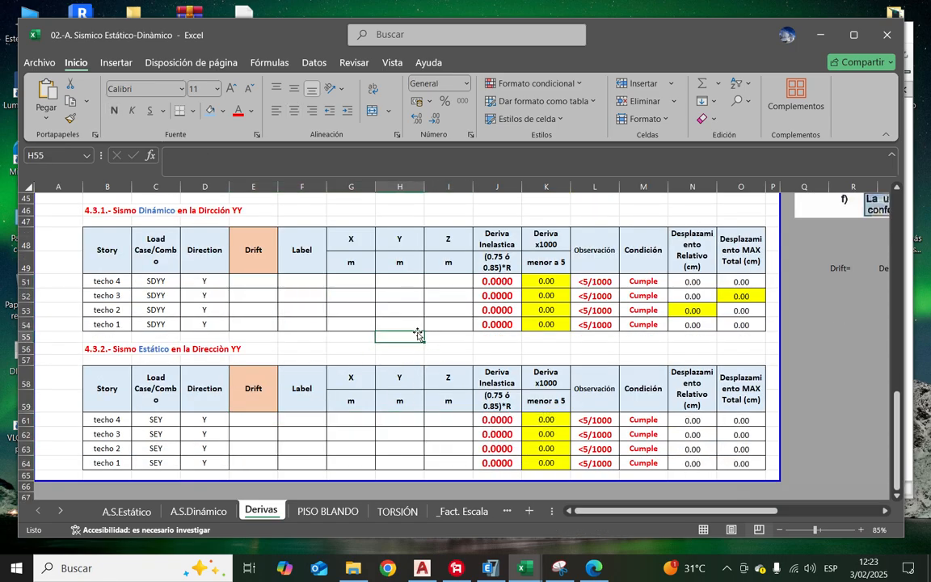
scroll(389, 339, "up", 4)
scroll(349, 325, "down", 4)
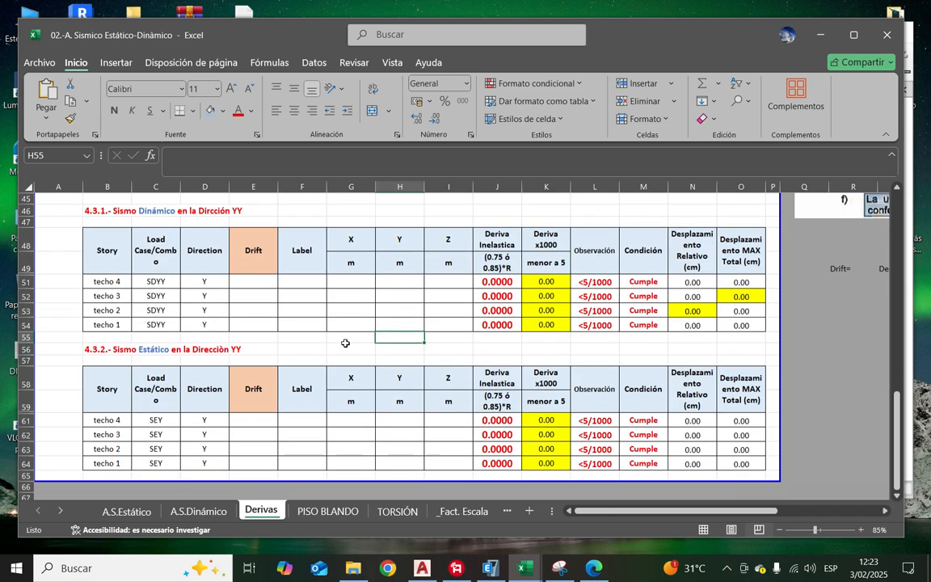
left_click(331, 349)
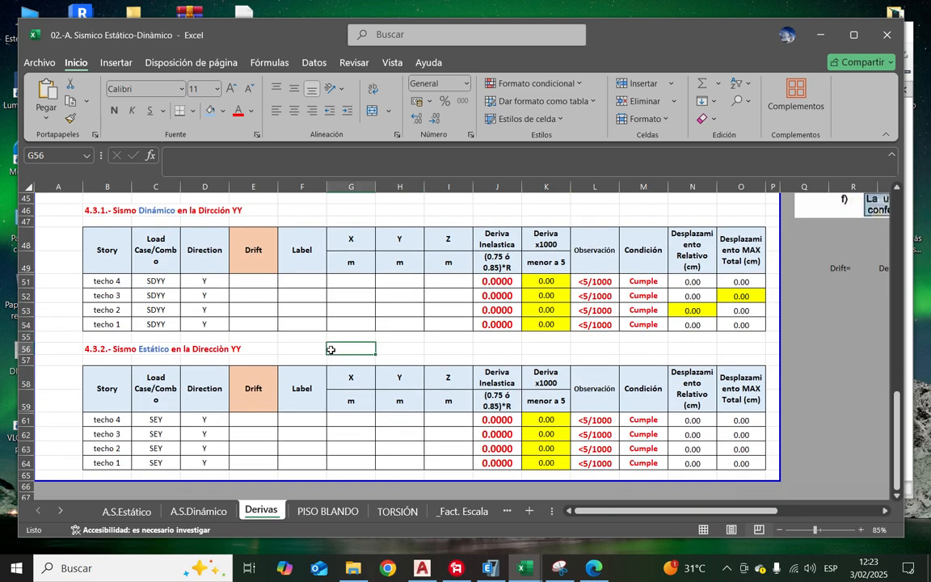
Step: Switch to ETABS and filter the Story Drifts table to output case SDYY and direction Y
left_click(490, 568)
left_click_drag(419, 409, 329, 408)
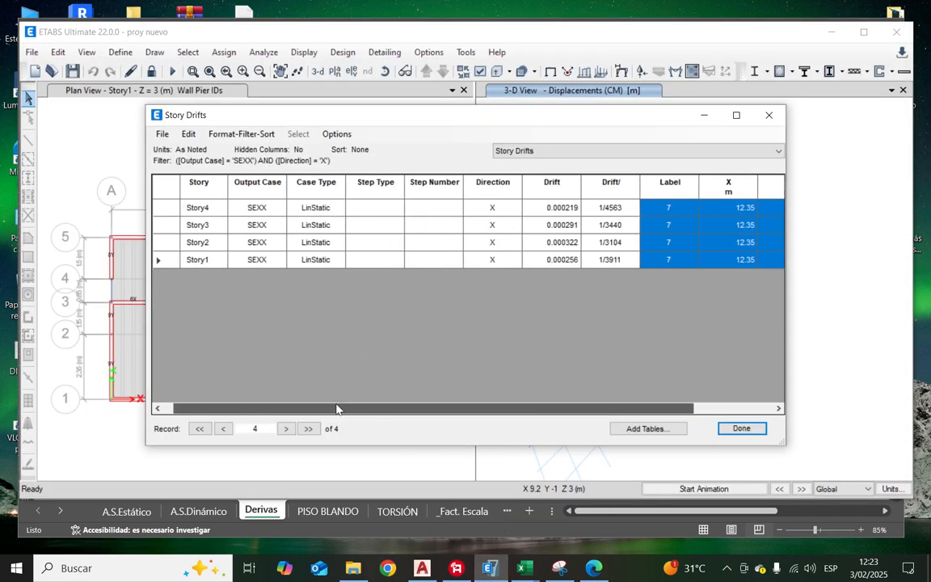
left_click(271, 184)
right_click(273, 194)
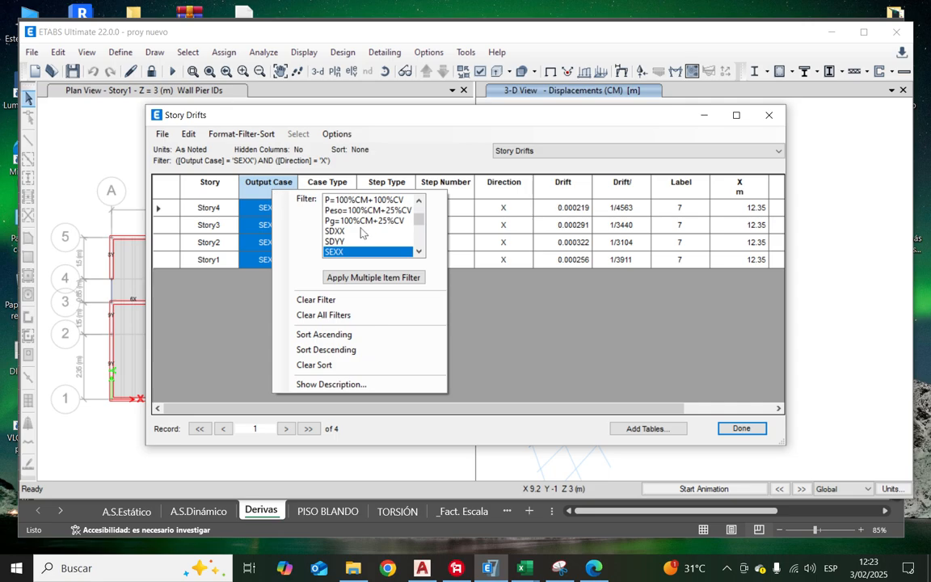
left_click(342, 242)
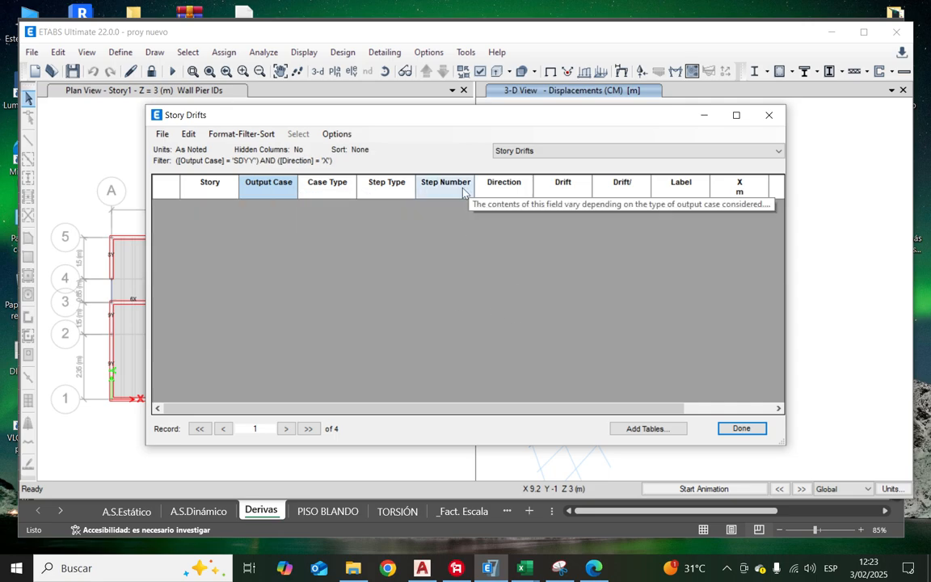
right_click(517, 191)
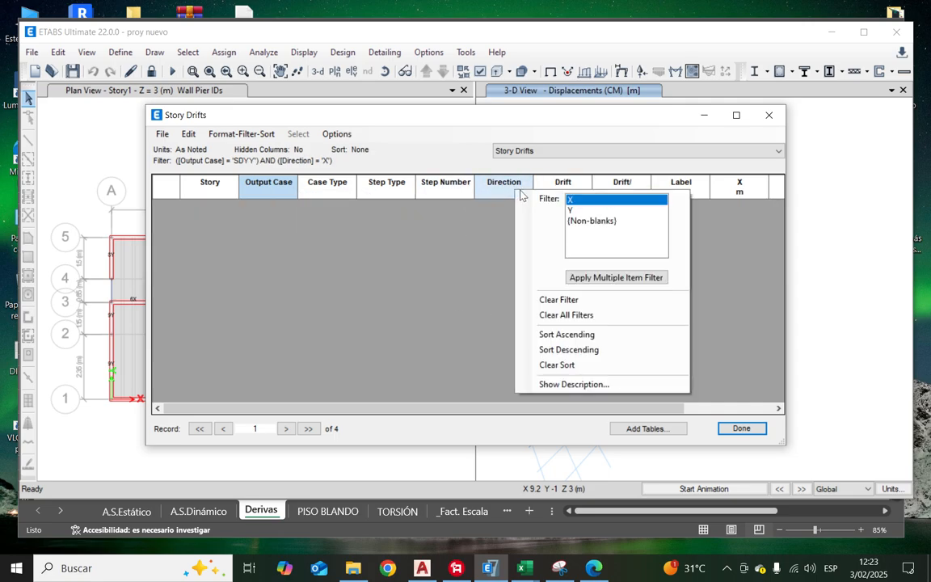
left_click(570, 211)
left_click(404, 340)
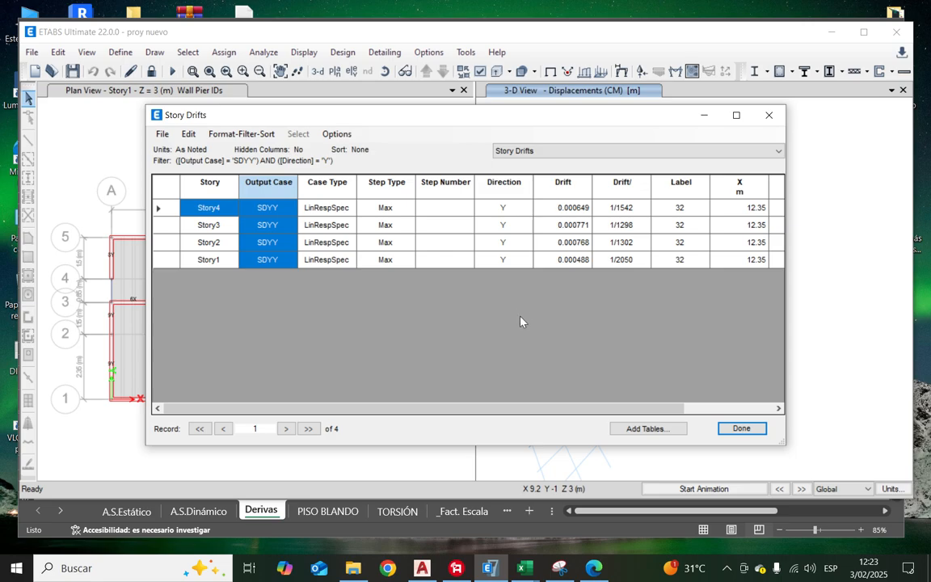
Step: Copy the four SDYY Drift values from the ETABS Story Drifts table into Excel cells E51:E54, matching the destination formatting
left_click_drag(564, 410, 466, 342)
left_click_drag(540, 410, 467, 404)
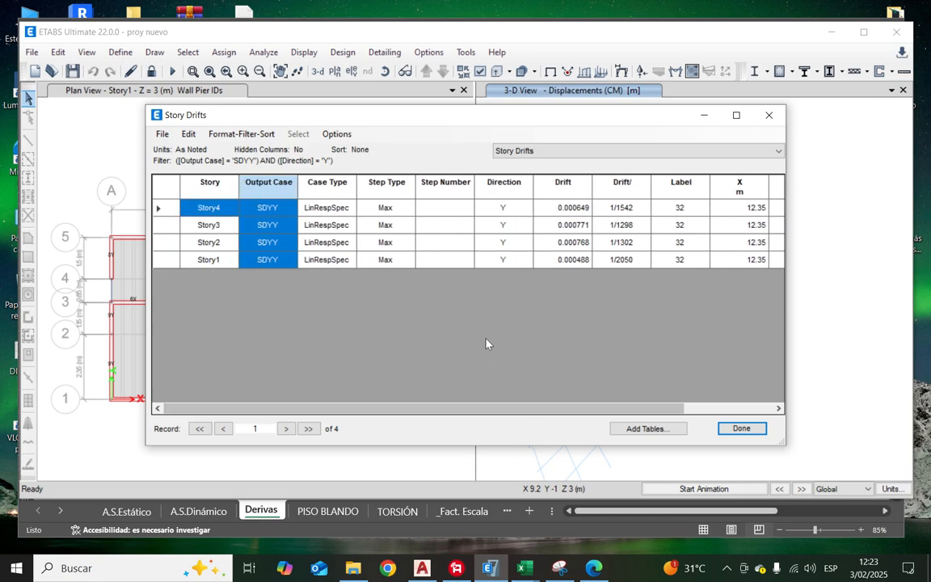
left_click(266, 208)
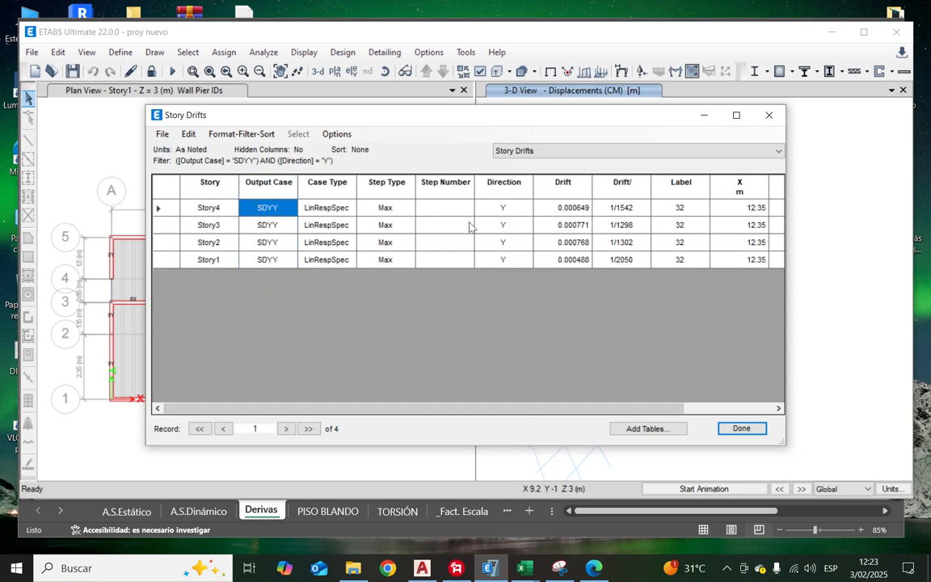
left_click_drag(588, 207, 577, 265)
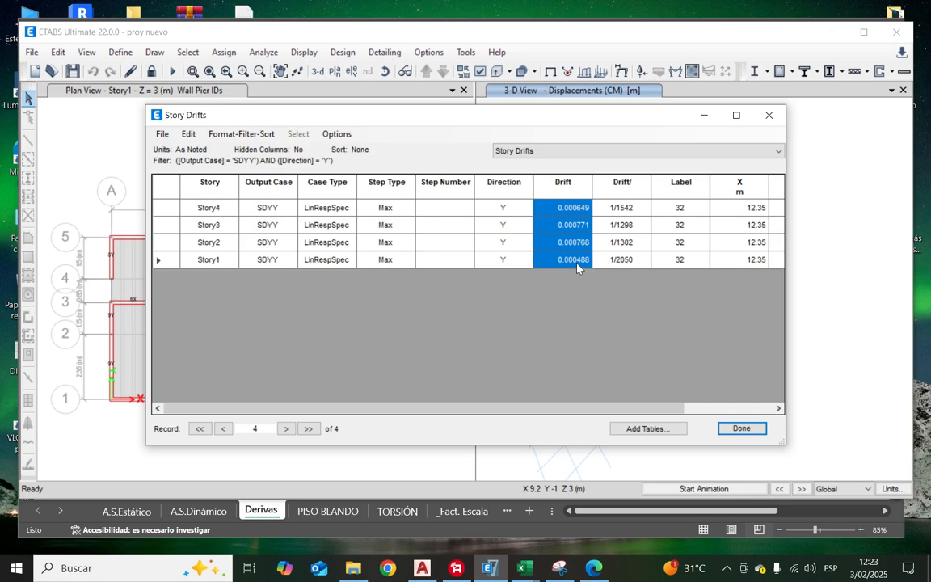
mouse_move(523, 569)
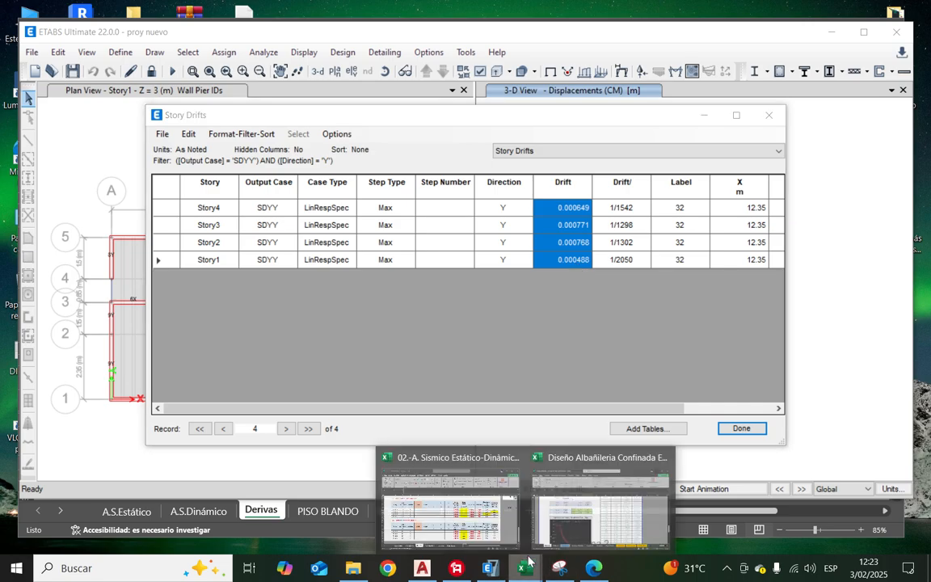
left_click(474, 509)
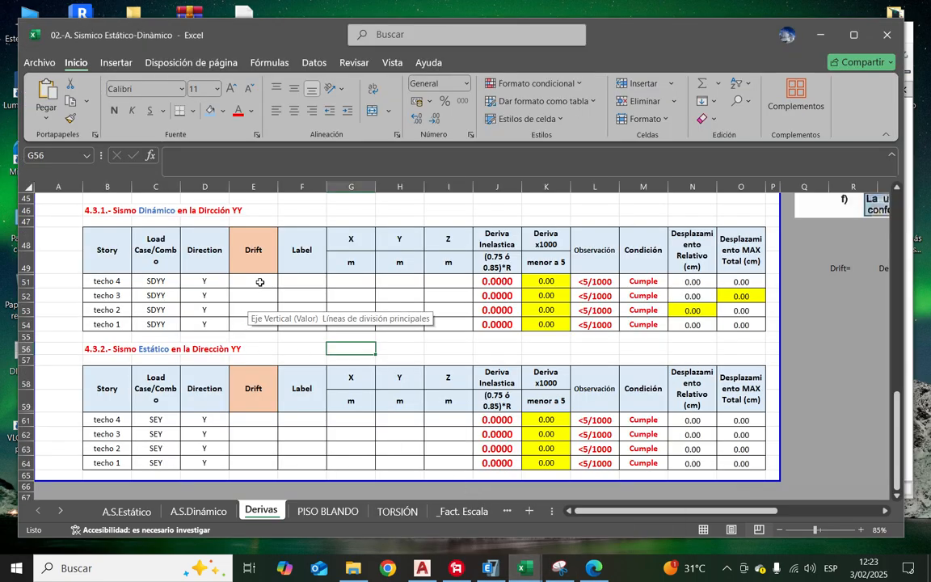
right_click(261, 285)
left_click(315, 271)
left_click(384, 308)
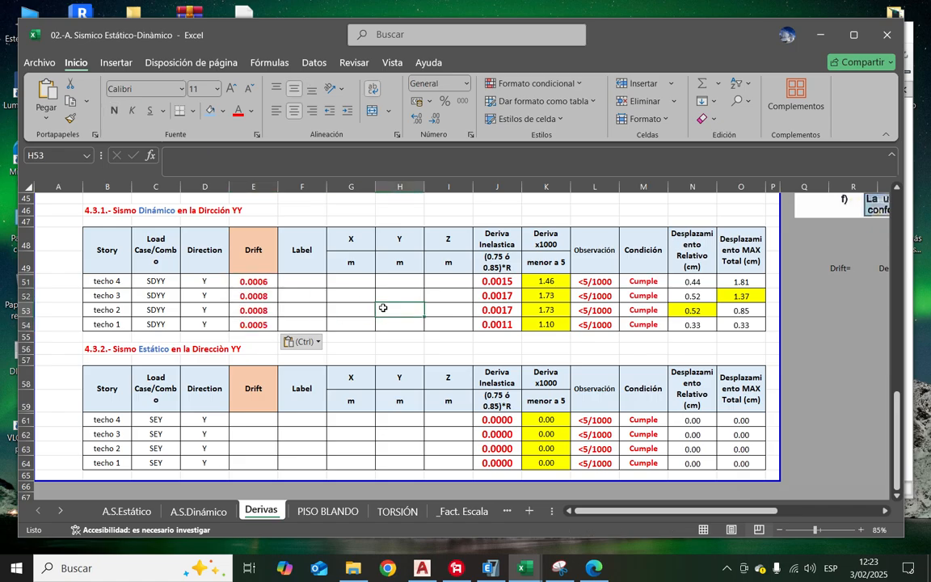
Step: Check the dynamic YY Deriva x1000 values in K51:K54 story by story against the limit of 5
left_click(542, 283)
key("Down")
key("Down")
key("Down")
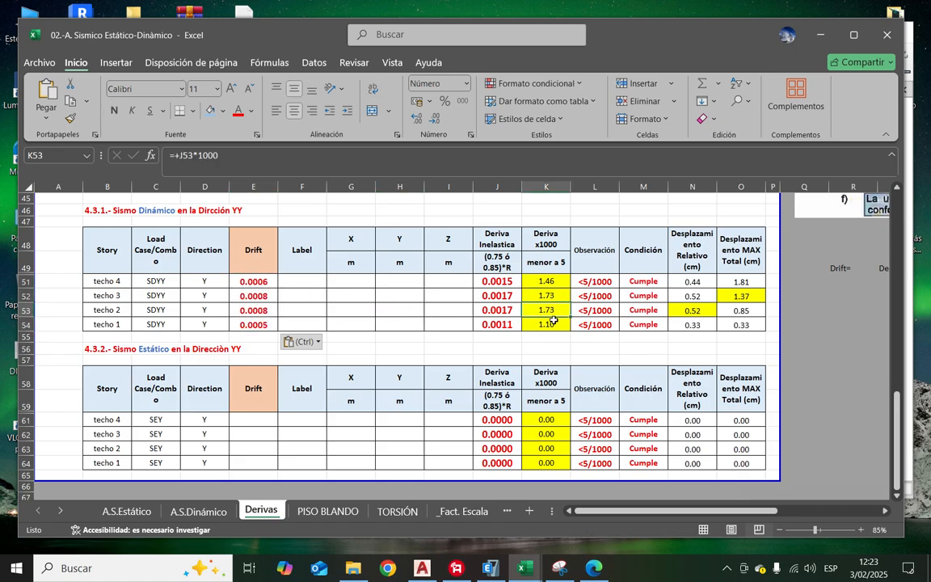
left_click(554, 310)
left_click(557, 294)
left_click(556, 307)
scroll(384, 344, "up", 1)
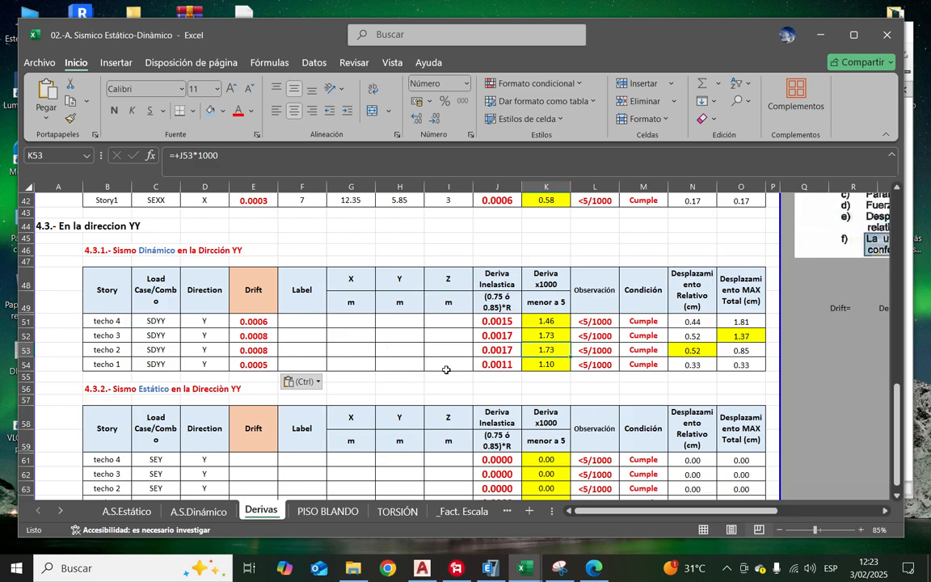
Step: Copy the SDYY Label, X, Y and Z values from the ETABS Story Drifts table into Excel cells F51:I54, matching the destination formatting
left_click(396, 363)
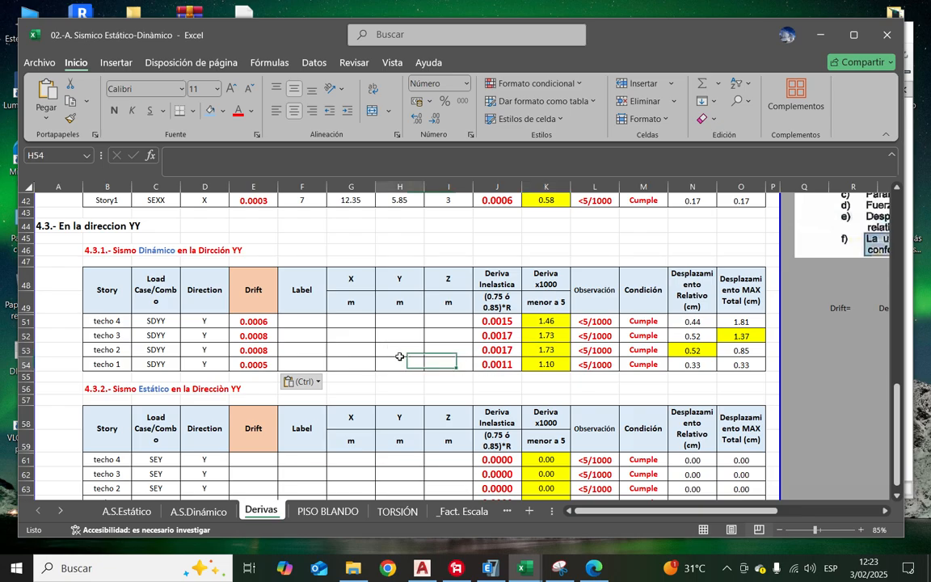
left_click(491, 568)
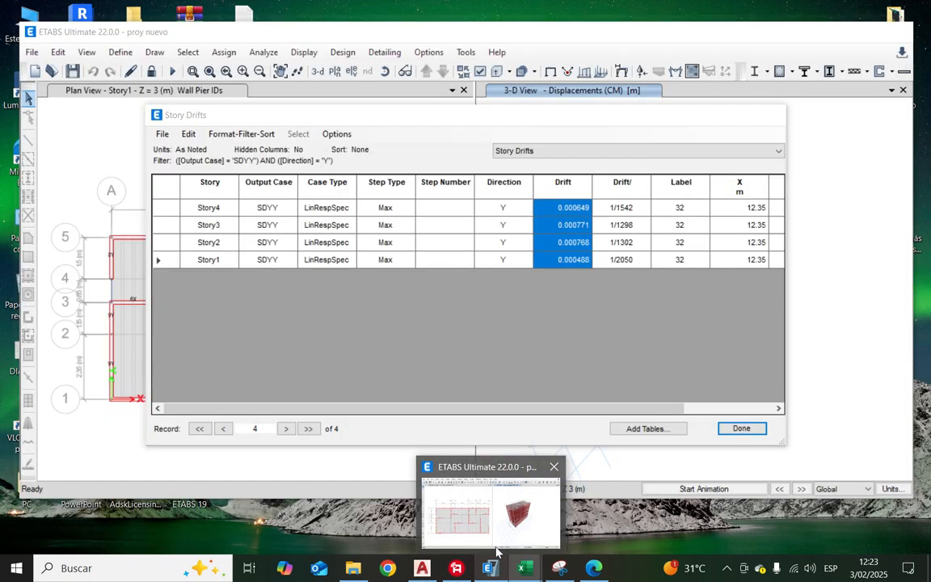
left_click_drag(579, 414, 671, 413)
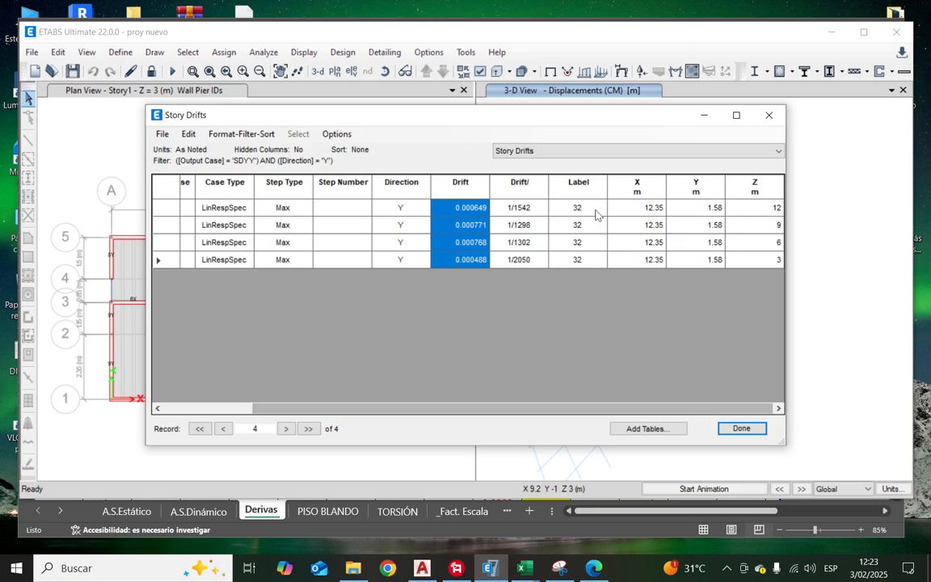
left_click_drag(597, 208, 813, 277)
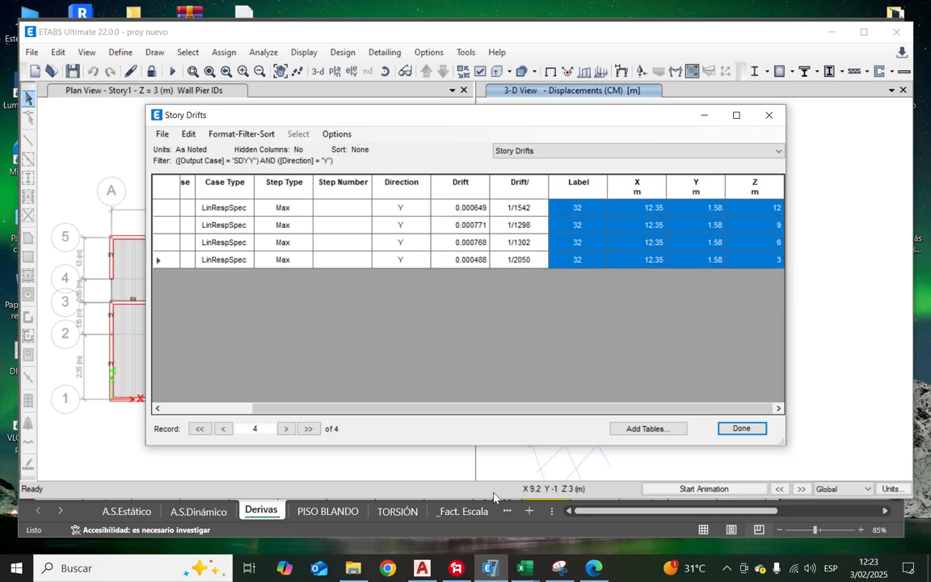
mouse_move(525, 569)
left_click(473, 522)
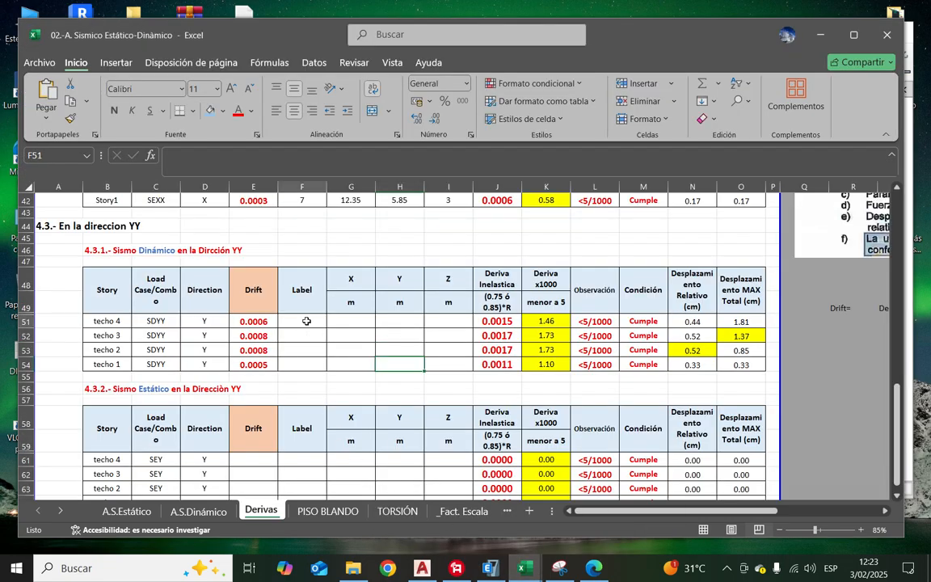
right_click(307, 321)
left_click(312, 271)
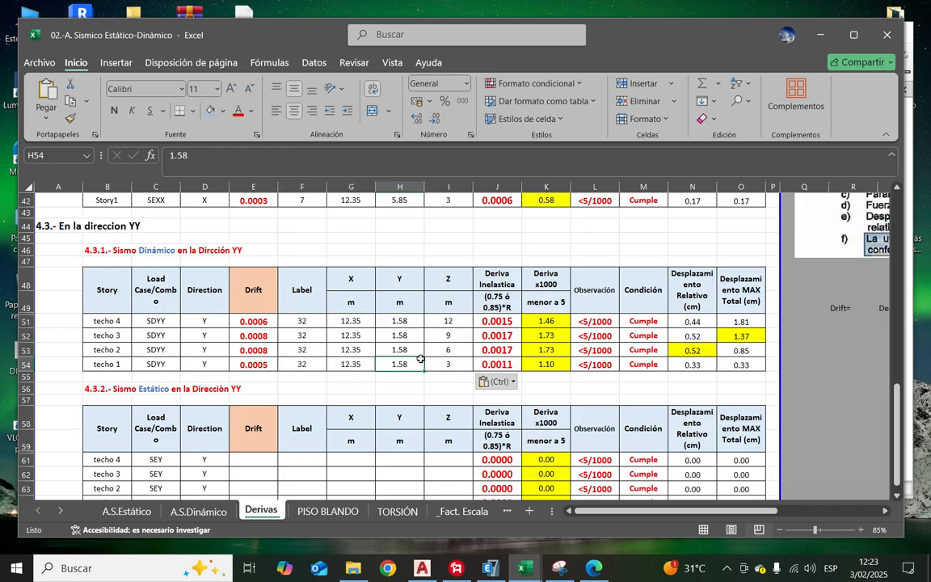
Step: Inspect the dynamic YY Deriva Inelastica formula in J51 and trace its regularity factor and Ry coefficient in the 4.1 Datos section
scroll(421, 358, "down", 1)
left_click(489, 282)
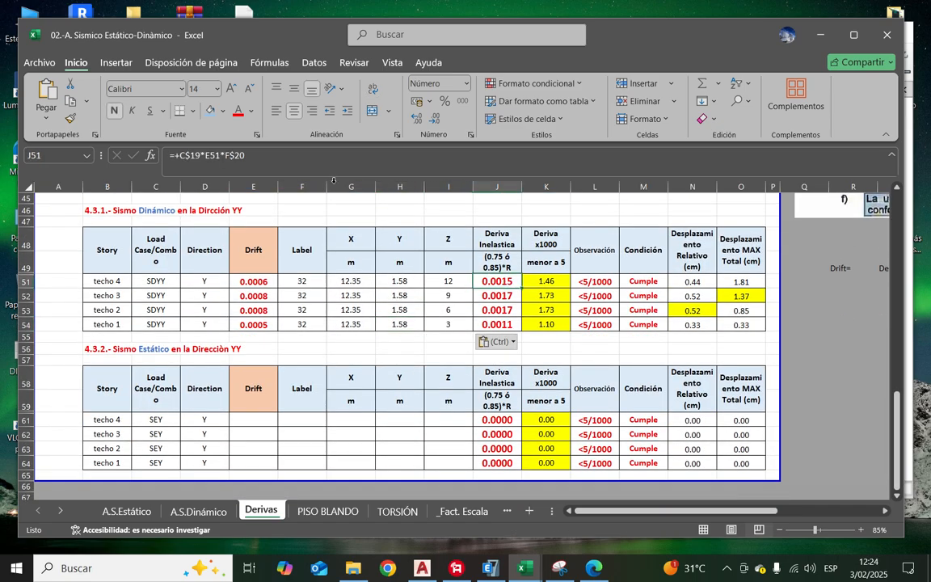
key("F2")
scroll(256, 327, "up", 11)
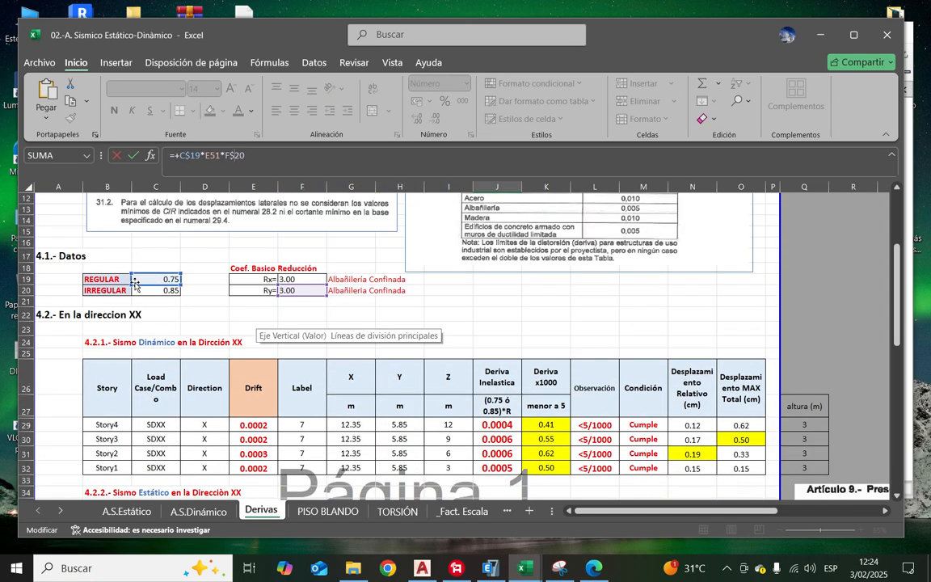
scroll(278, 300, "down", 1)
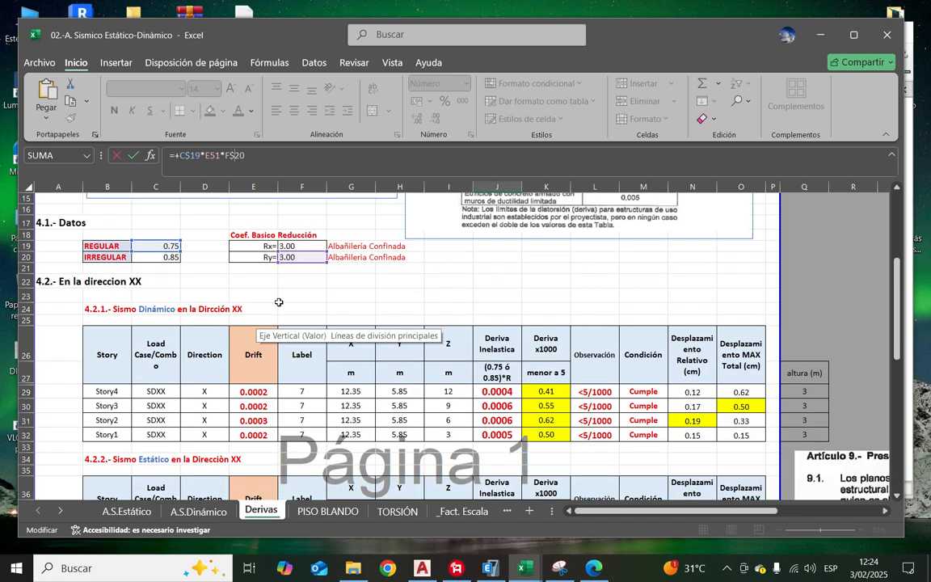
scroll(304, 251, "down", 6)
scroll(345, 289, "down", 6)
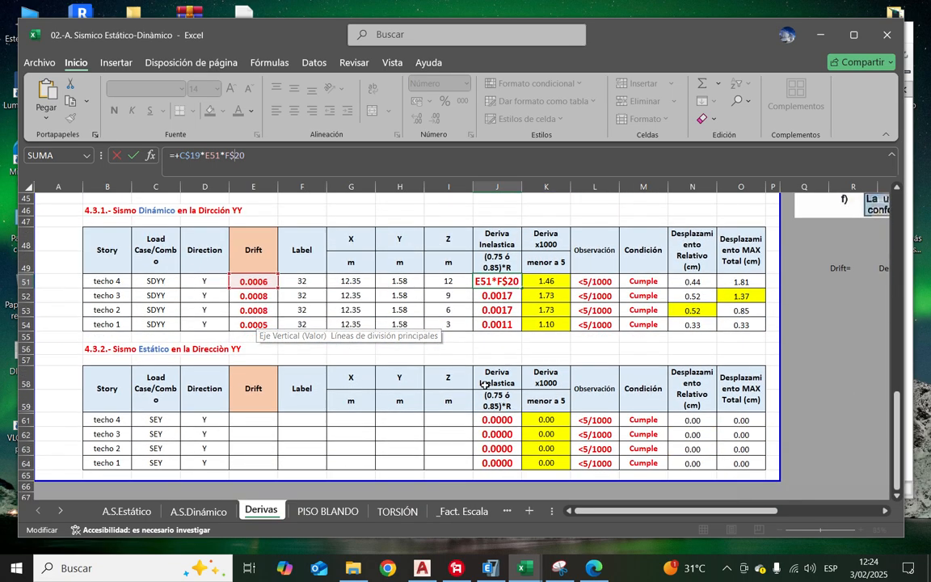
key("Escape")
scroll(327, 408, "down", 1)
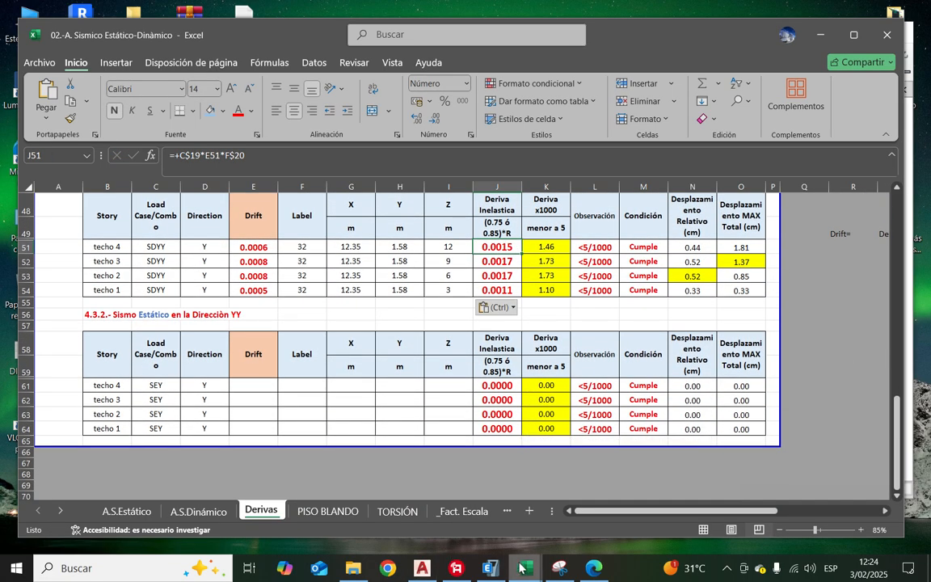
Step: Copy the story names Story4 to Story1 from B39:B42 into B51:B54 and B61:B64 of the two YY drift tables
scroll(96, 334, "up", 3)
scroll(95, 334, "up", 2)
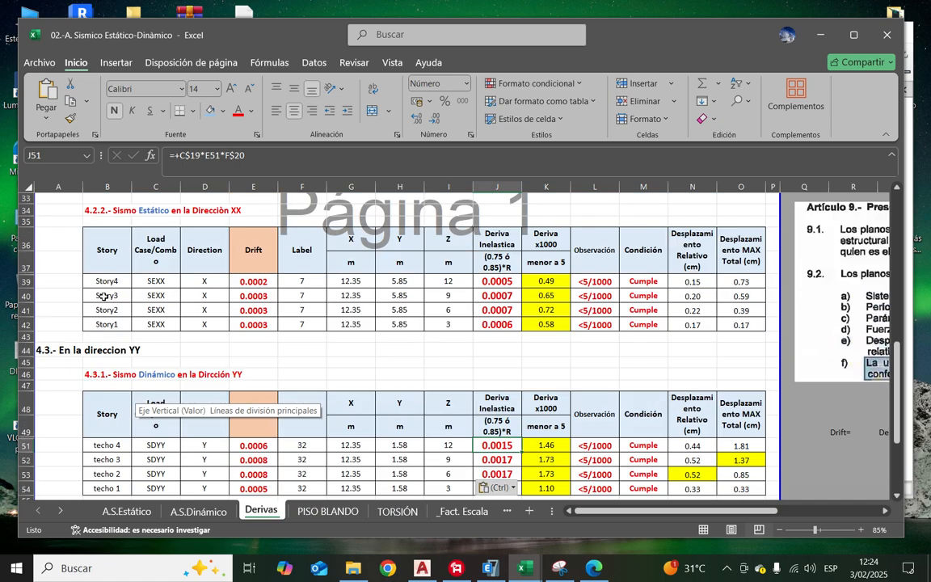
left_click_drag(101, 280, 113, 365)
key("ctrl+c")
scroll(121, 336, "down", 3)
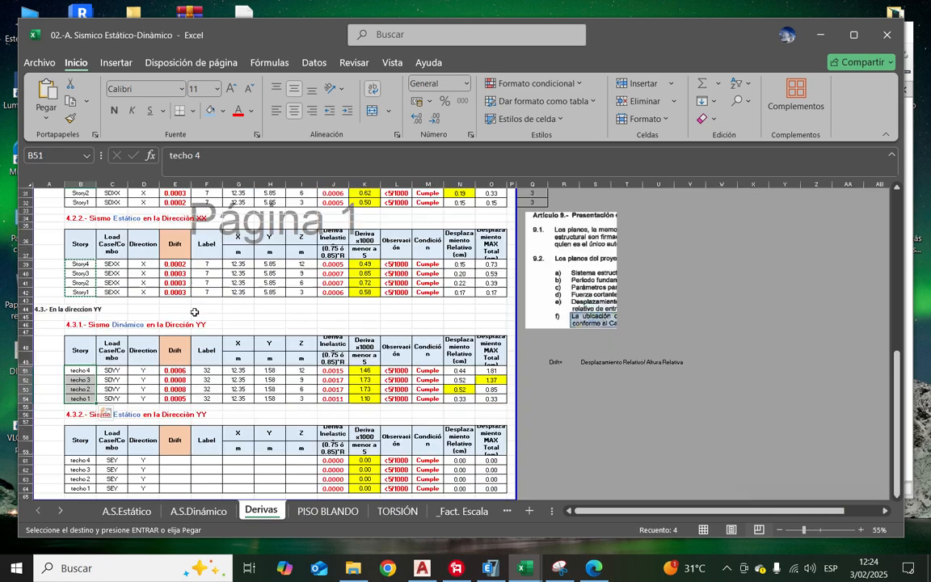
scroll(170, 331, "down", 2, "ctrl")
scroll(66, 393, "up", 1, "ctrl")
scroll(86, 447, "down", 2)
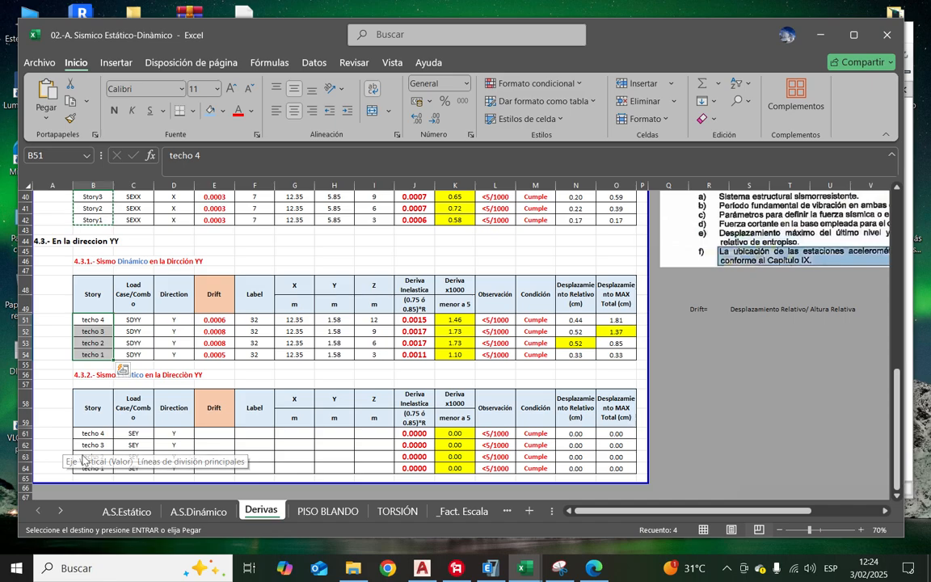
left_click_drag(87, 434, 89, 468, "ctrl")
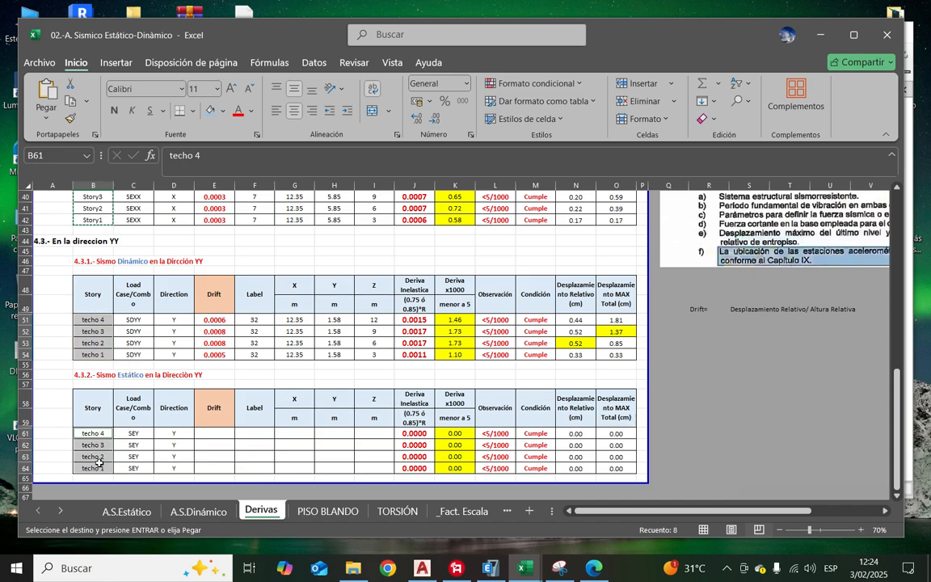
key("ctrl+v")
left_click(283, 445)
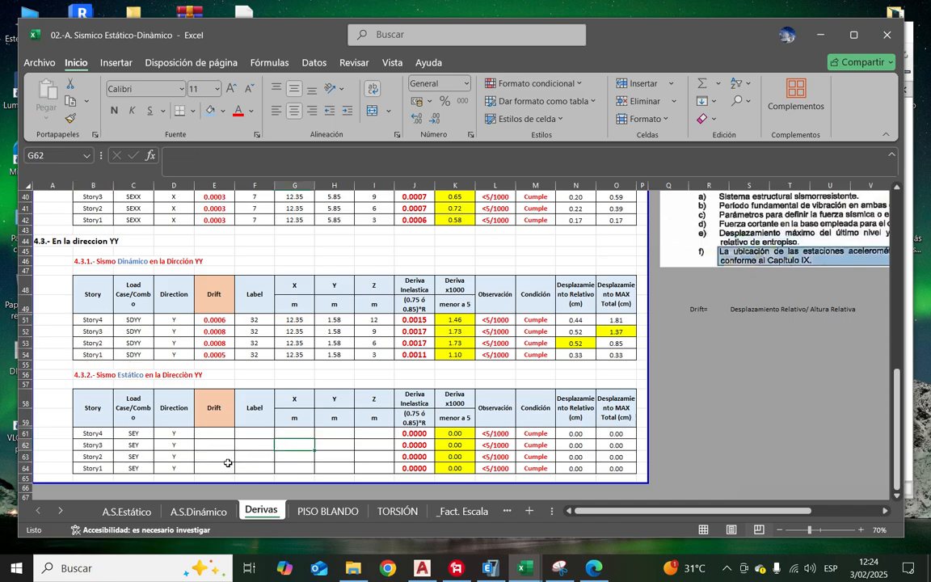
Step: Switch to ETABS and filter the Story Drifts table by Output Case to SEYY
scroll(228, 463, "up", 1, "ctrl")
scroll(312, 397, "down", 2)
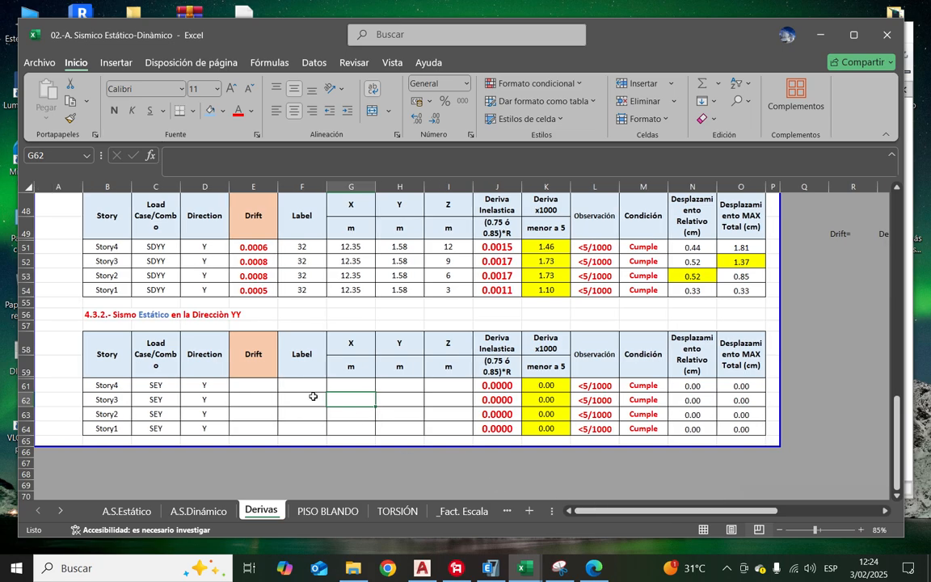
key("alt+Tab")
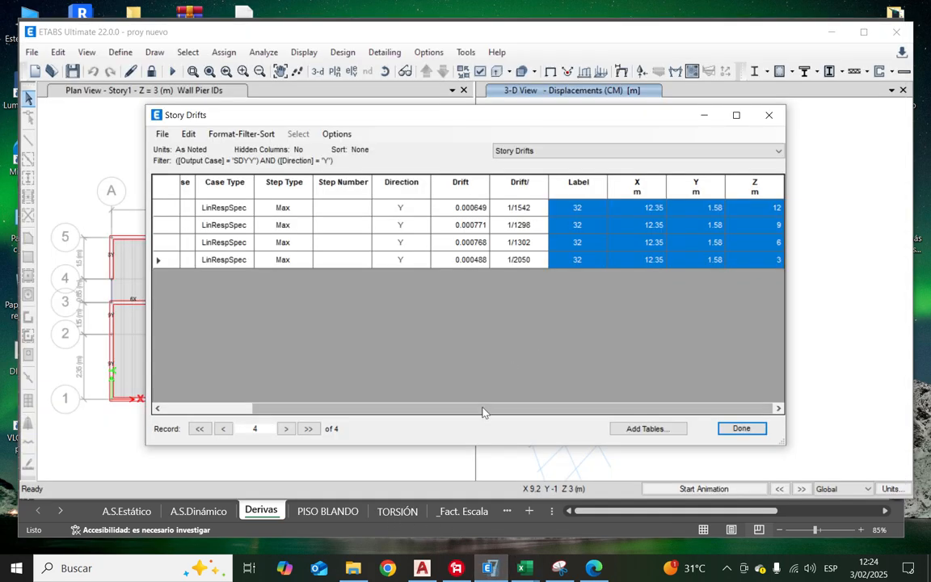
left_click(268, 181)
right_click(263, 184)
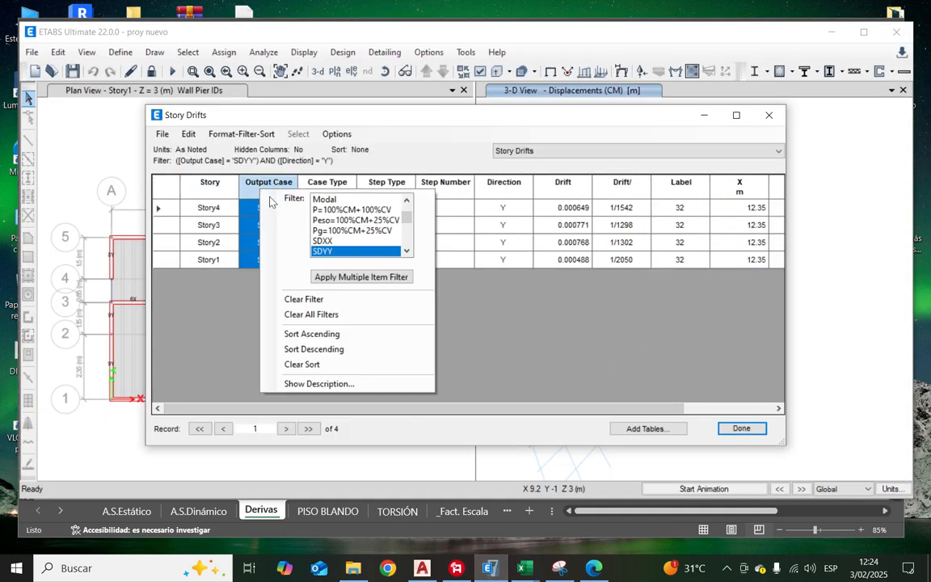
scroll(356, 251, "down", 1)
left_click(321, 241)
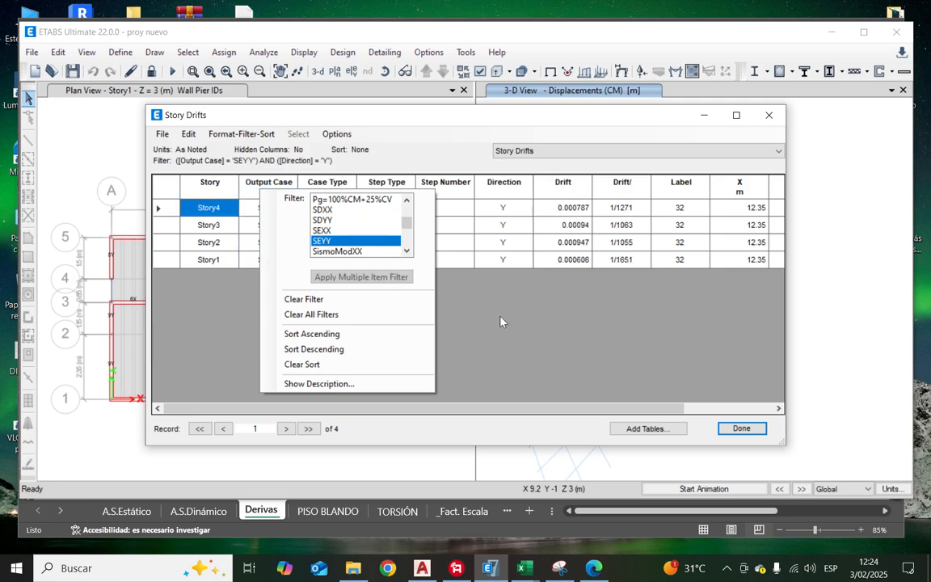
Step: Copy the four SEYY Drift values from the ETABS Story Drifts table into Excel cells E61:E64, matching the destination formatting
left_click_drag(563, 207, 568, 261)
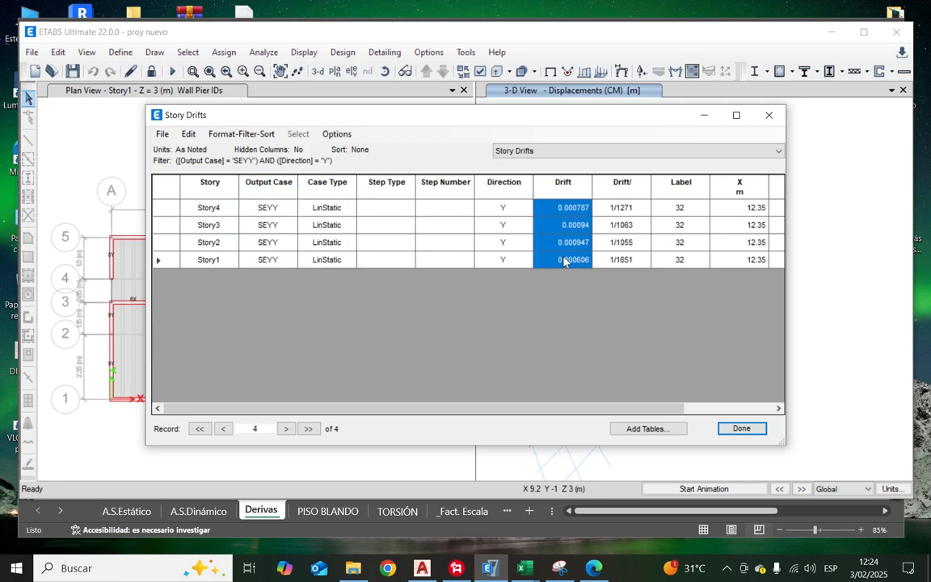
mouse_move(524, 568)
left_click(427, 519)
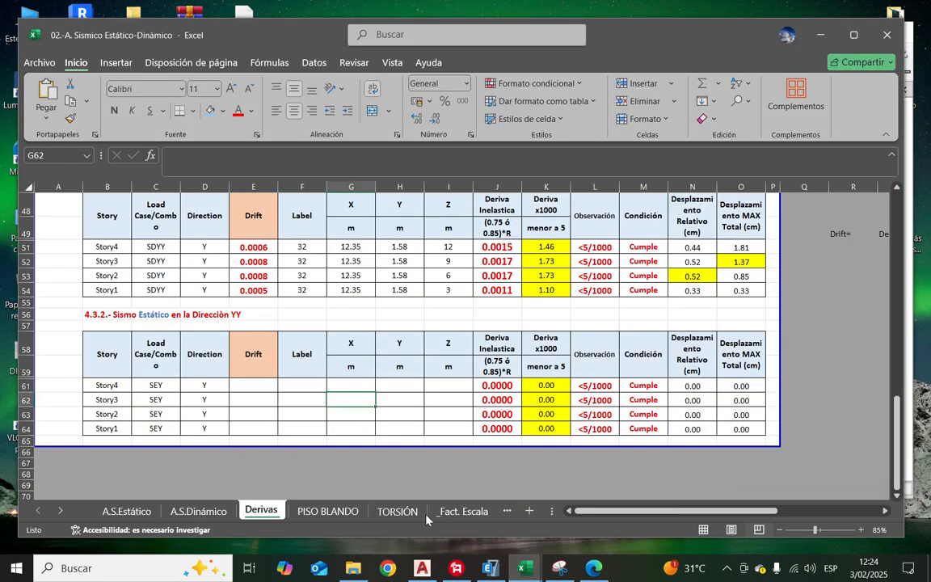
right_click(263, 387)
left_click(287, 93)
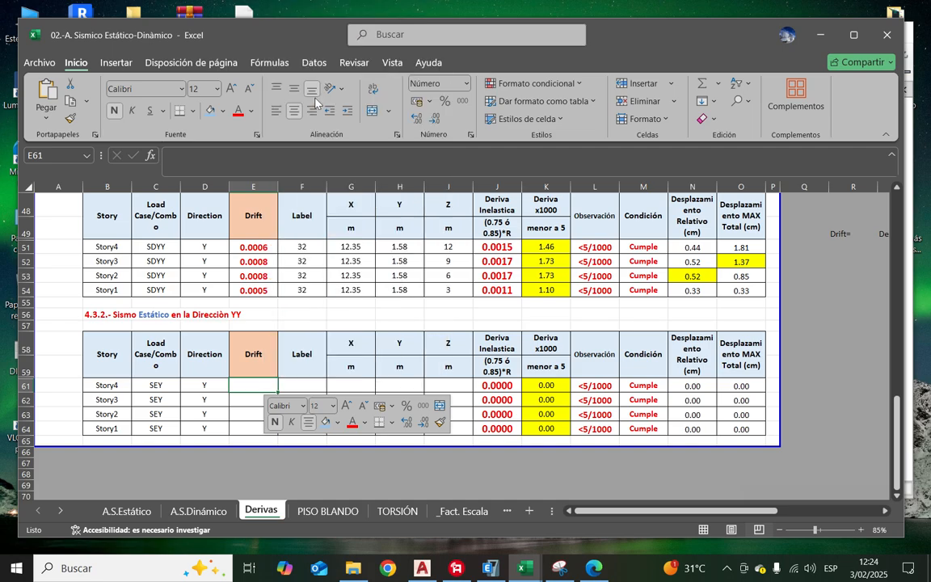
Step: Check the static YY Deriva x1000 values in K61:K64 against the limit of 5
left_click_drag(551, 387, 558, 426)
left_click(555, 413)
left_click(554, 401)
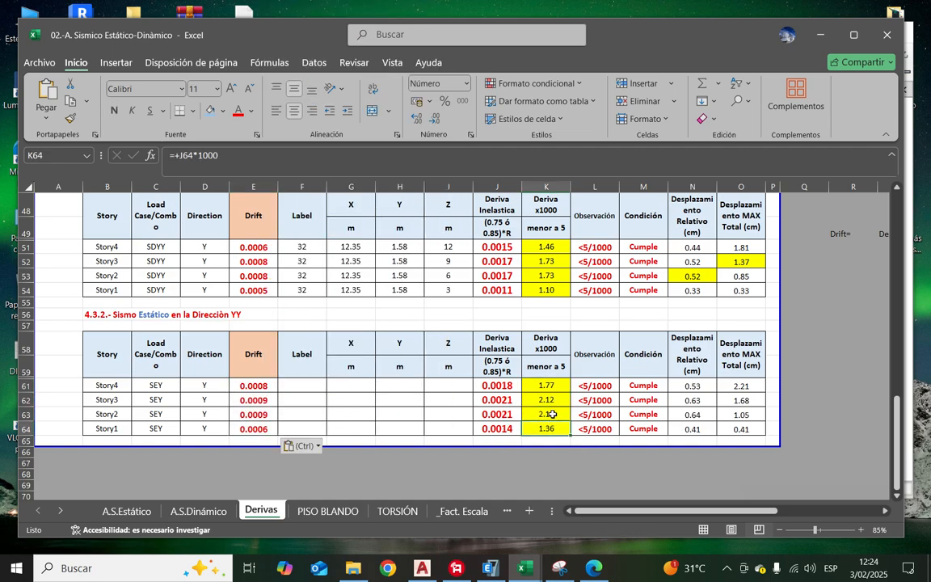
Step: Copy the SEYY Label, X, Y and Z values from the ETABS Story Drifts table into Excel cells F61:I64, matching the destination formatting
left_click(353, 400)
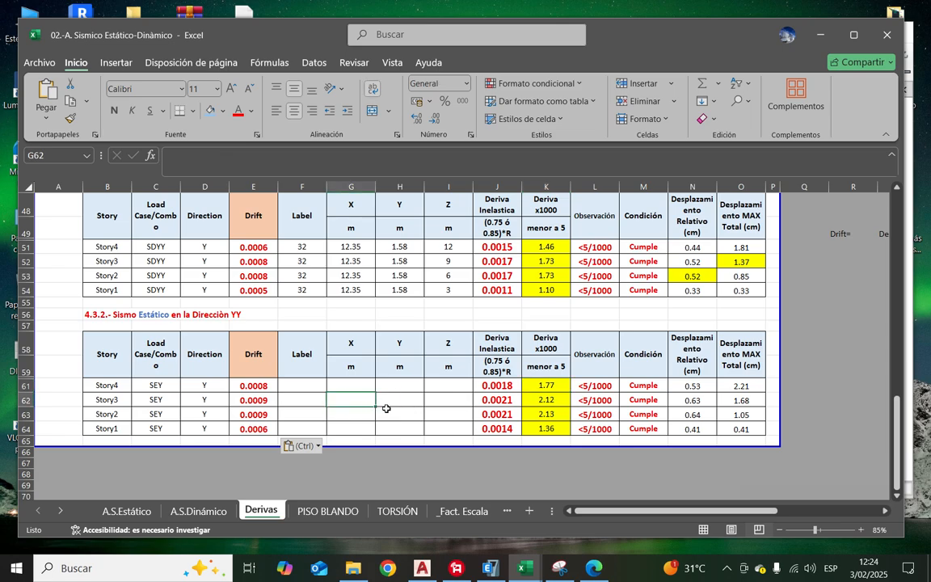
left_click(498, 570)
left_click_drag(535, 407, 623, 407)
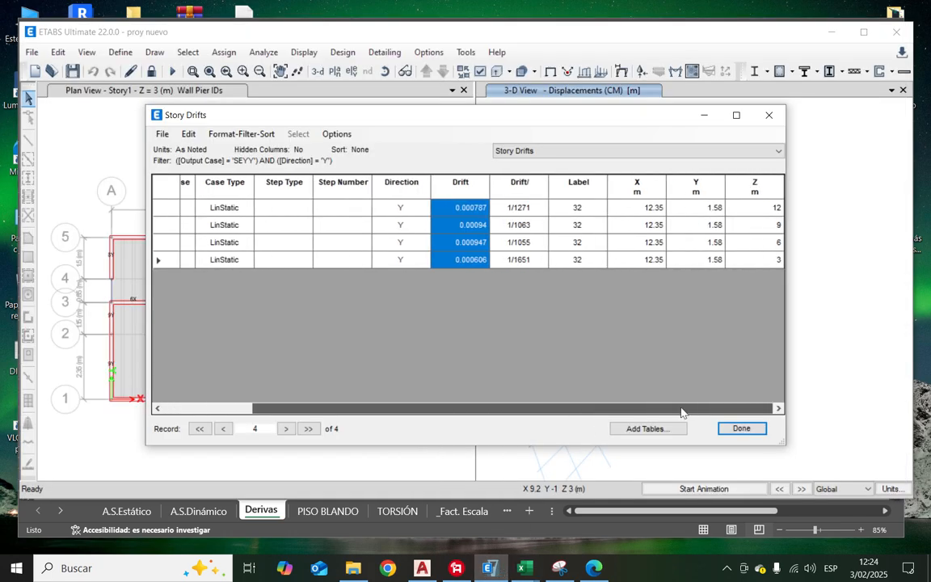
left_click_drag(578, 208, 792, 290)
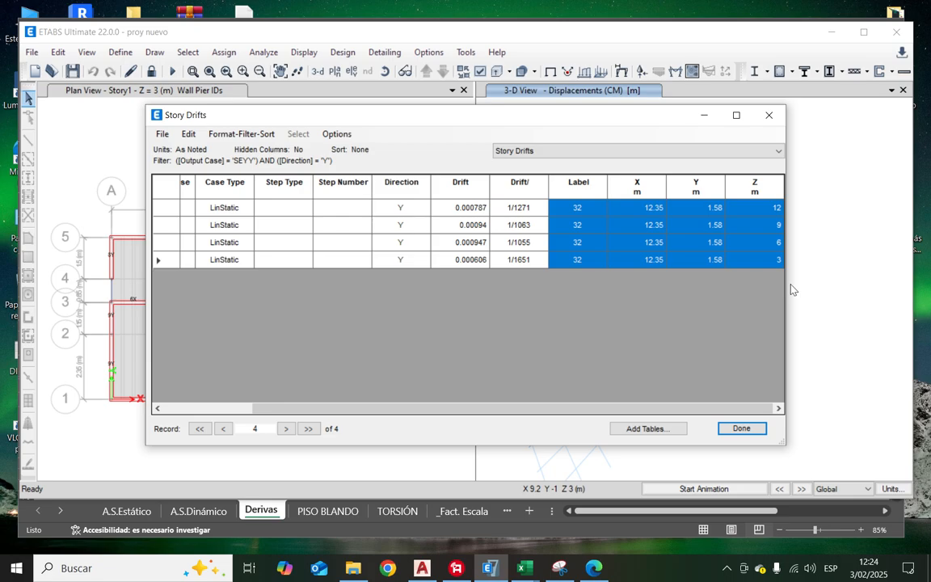
mouse_move(524, 568)
left_click(447, 534)
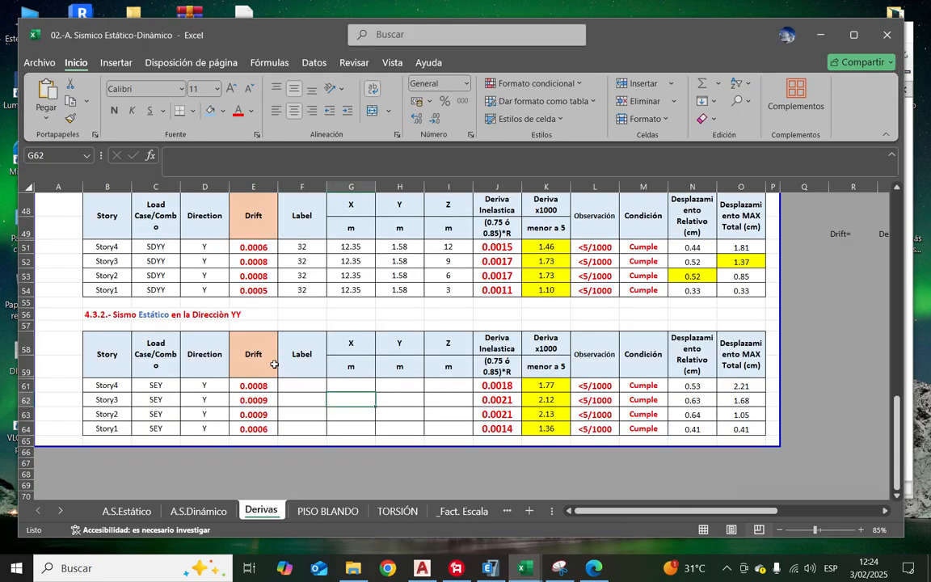
right_click(293, 386)
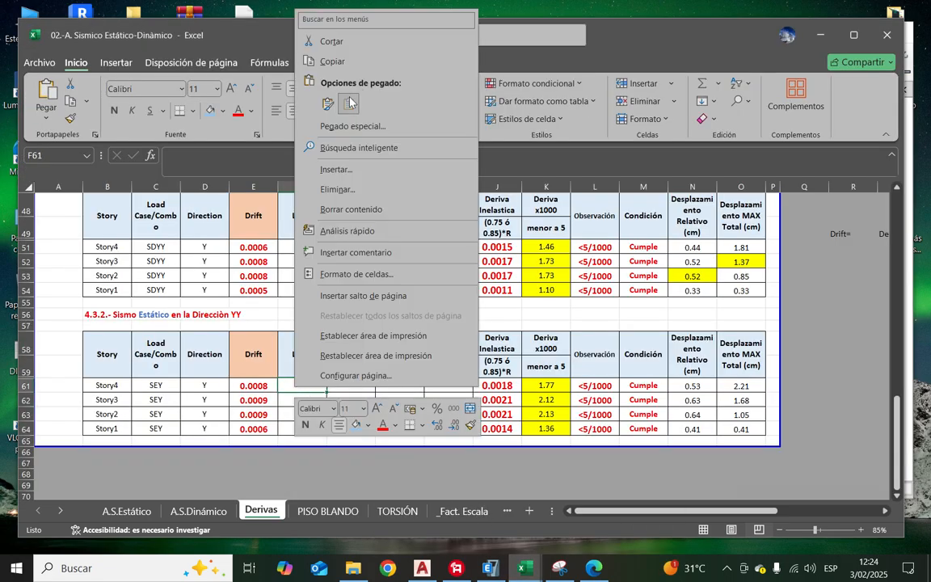
left_click(314, 93)
left_click(381, 462)
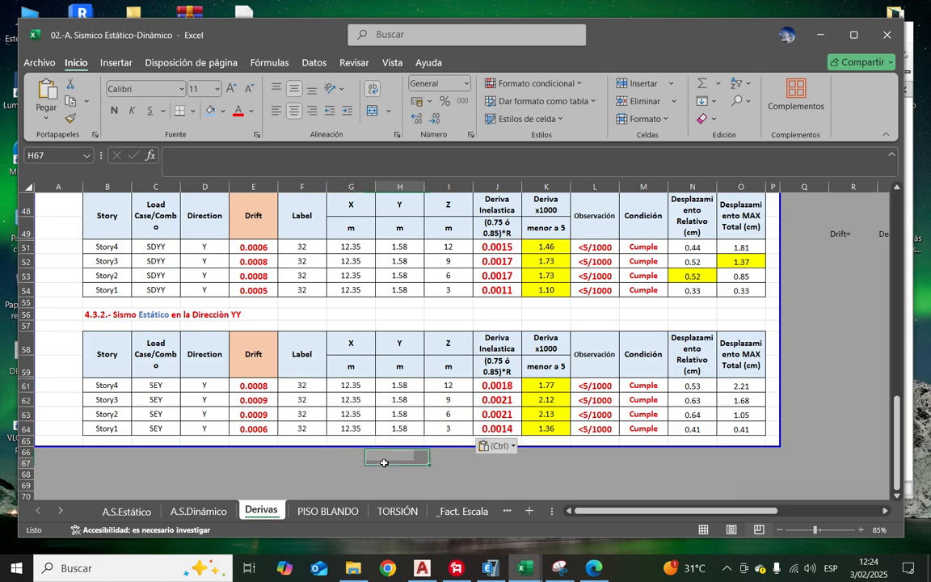
Step: Review the Derivas sheet from the YY tables up to the regulation limits and 4.1 Datos, ending at the XX drift tables
scroll(376, 420, "up", 7)
scroll(373, 417, "up", 6)
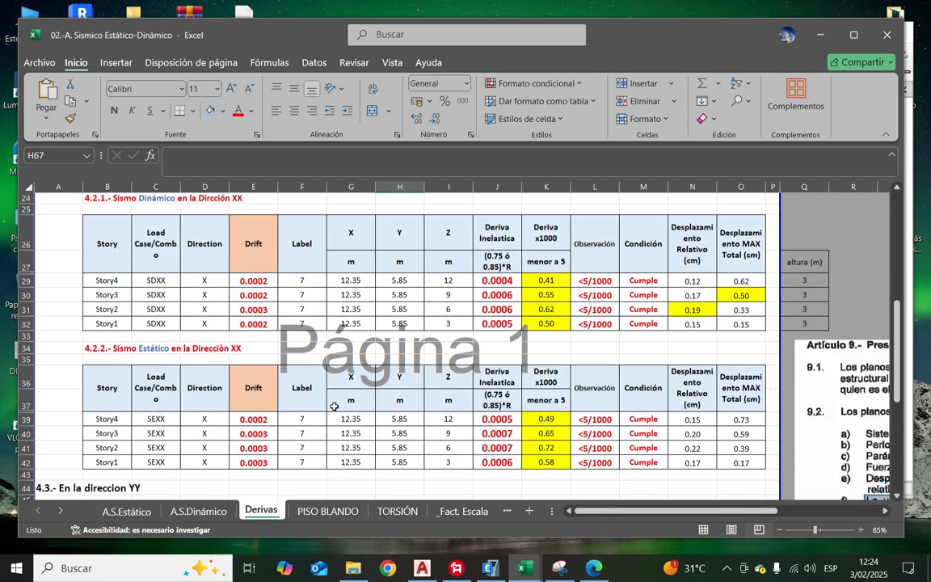
scroll(383, 424, "up", 2)
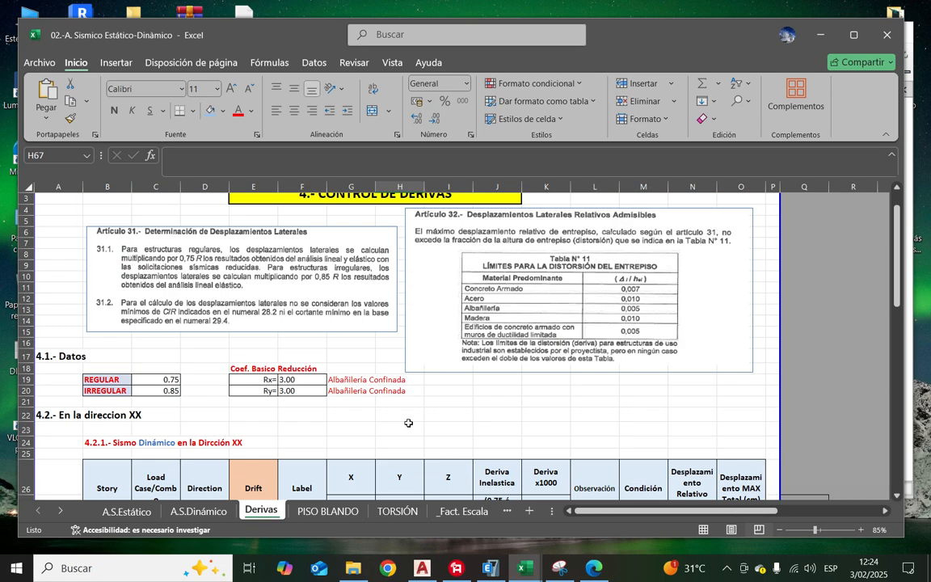
scroll(396, 423, "down", 4)
scroll(409, 422, "down", 2)
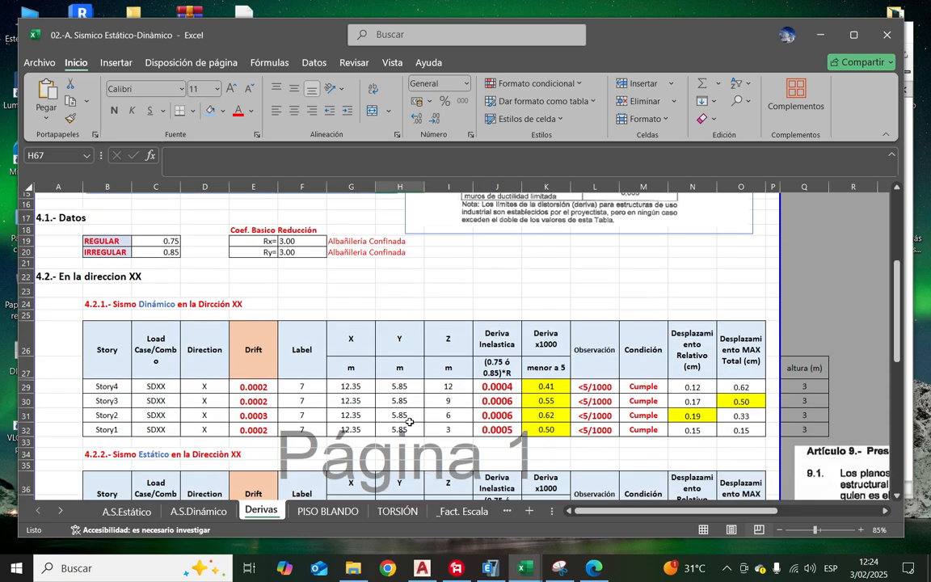
left_click(599, 404)
scroll(675, 413, "down", 1)
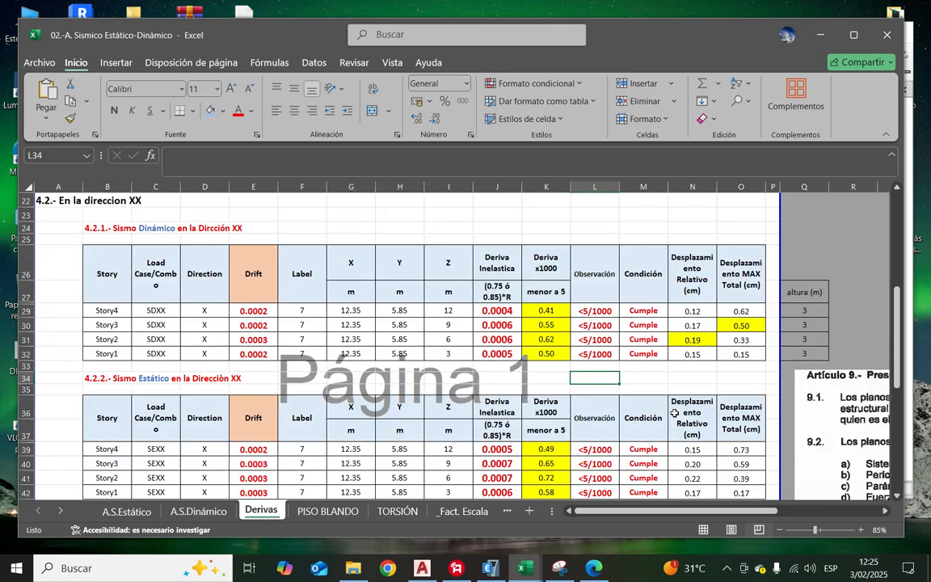
Step: Compare the Desplazamiento Relativo and Desplazamiento MAX Total columns of the dynamic XX table
left_click(693, 265)
left_click(737, 269)
left_click(691, 271)
left_click(737, 274)
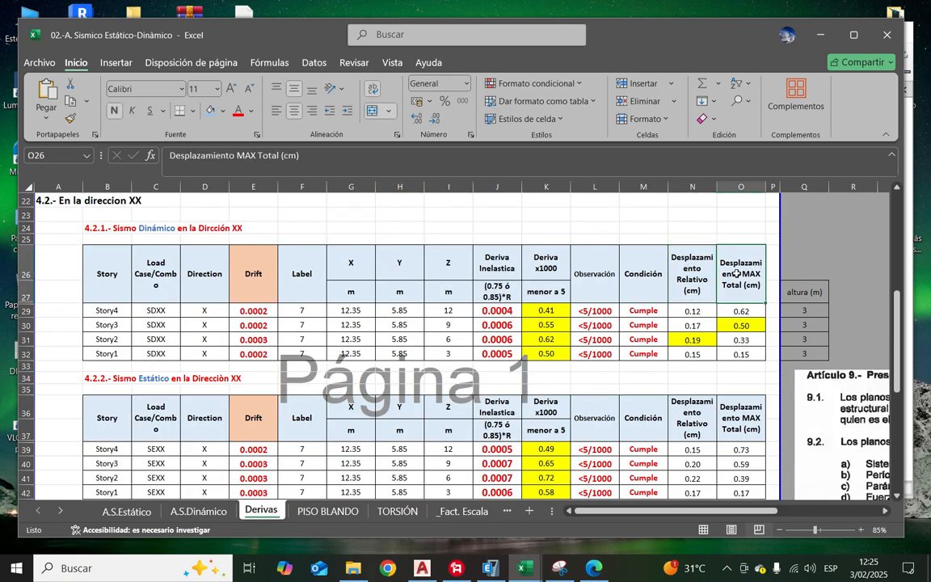
left_click(695, 273)
left_click(737, 275)
left_click(697, 279)
left_click(749, 289)
Step: Read item e) of Artículo 9.2 on displacement reporting and inspect the static XX Desplazamiento MAX Total formula in O39
left_click_drag(696, 508, 790, 521)
scroll(666, 395, "down", 4)
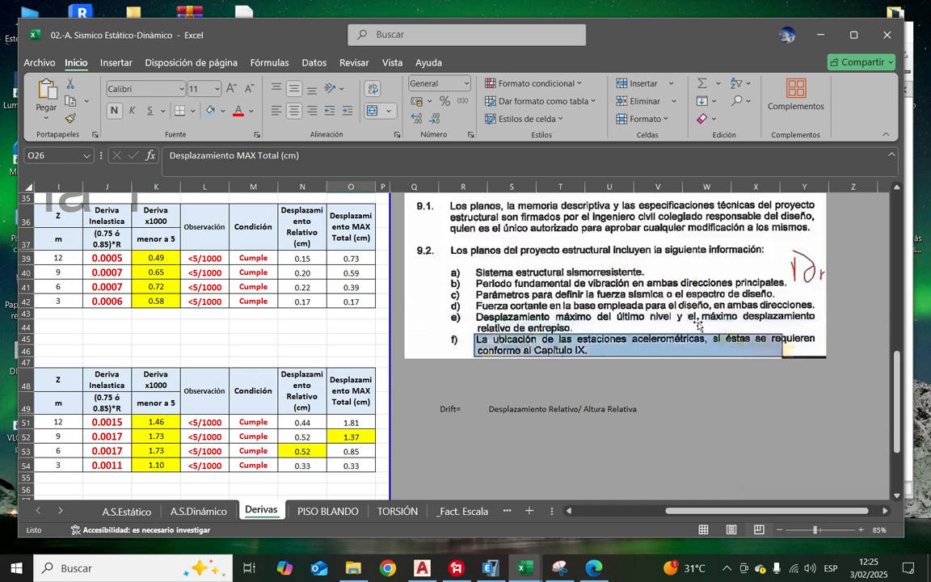
left_click(302, 340)
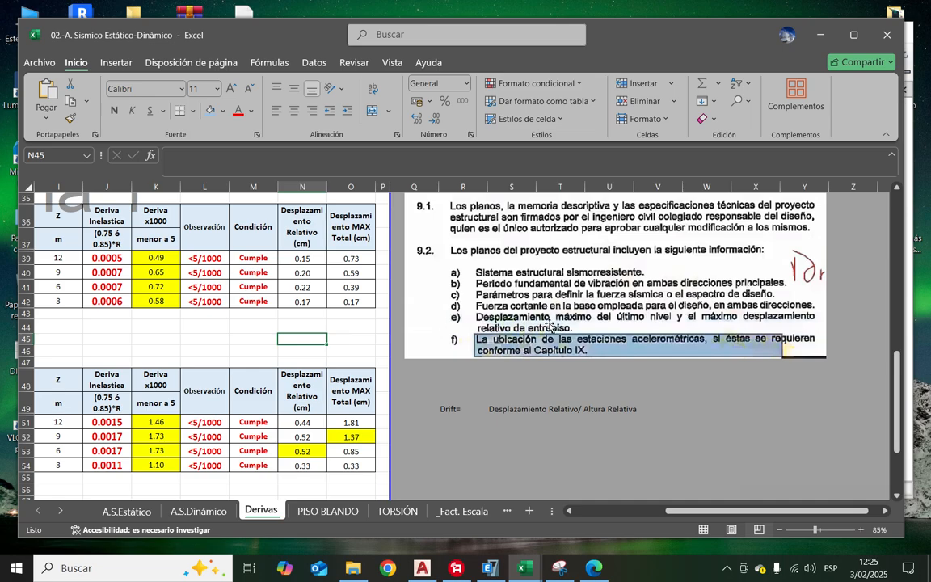
left_click(338, 208)
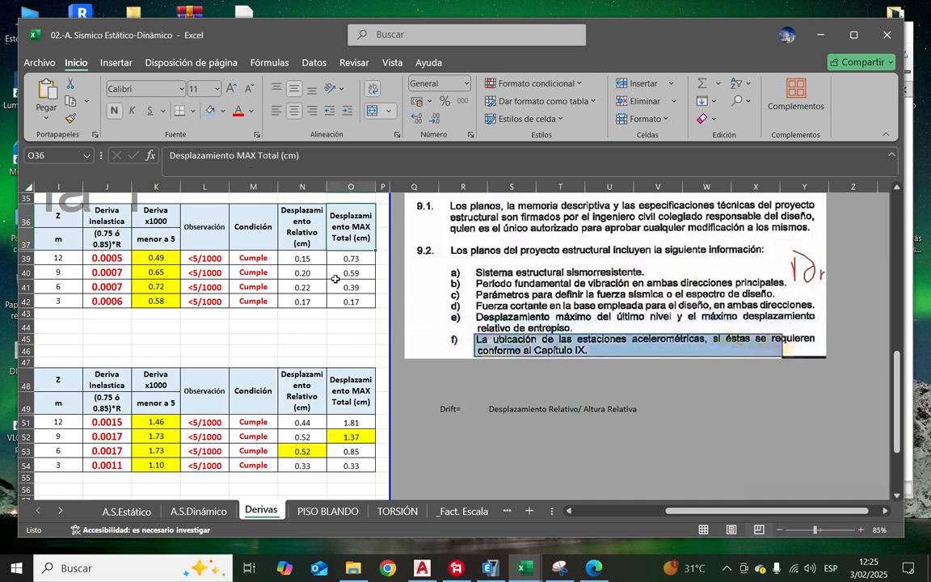
left_click(353, 260)
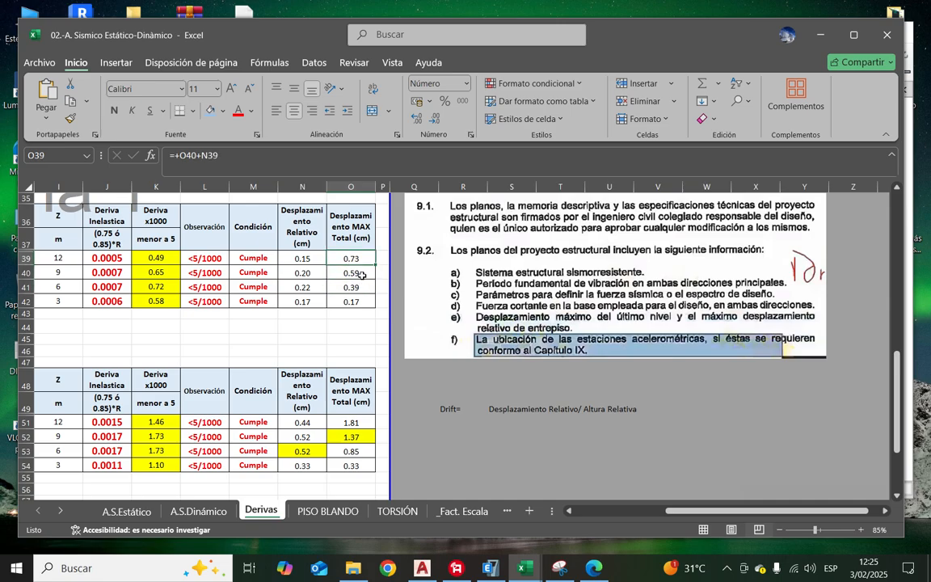
Step: Remove the yellow fill from the displacement cells N30:O31 of the dynamic XX table and N51:O54 of the dynamic YY table
scroll(287, 322, "up", 5)
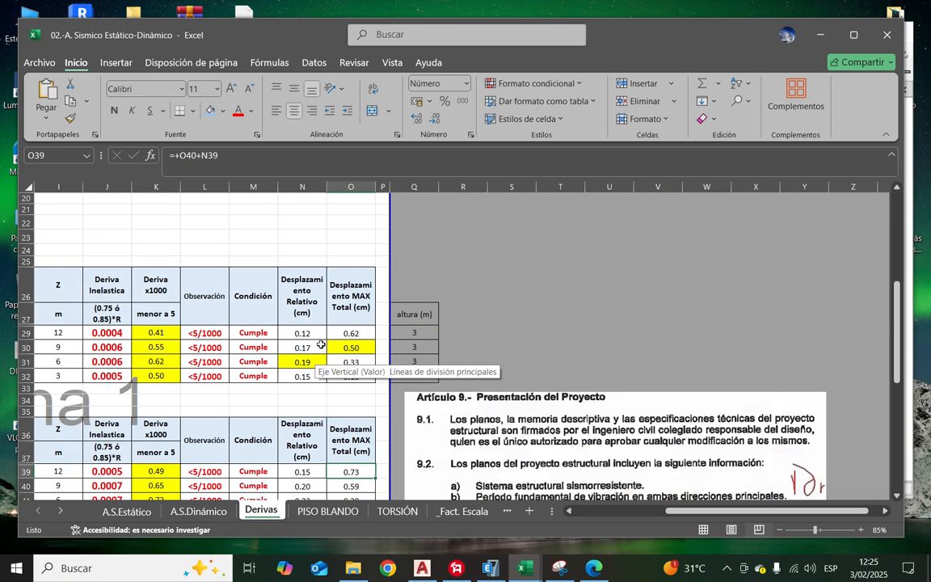
left_click_drag(321, 345, 351, 362)
left_click(224, 111)
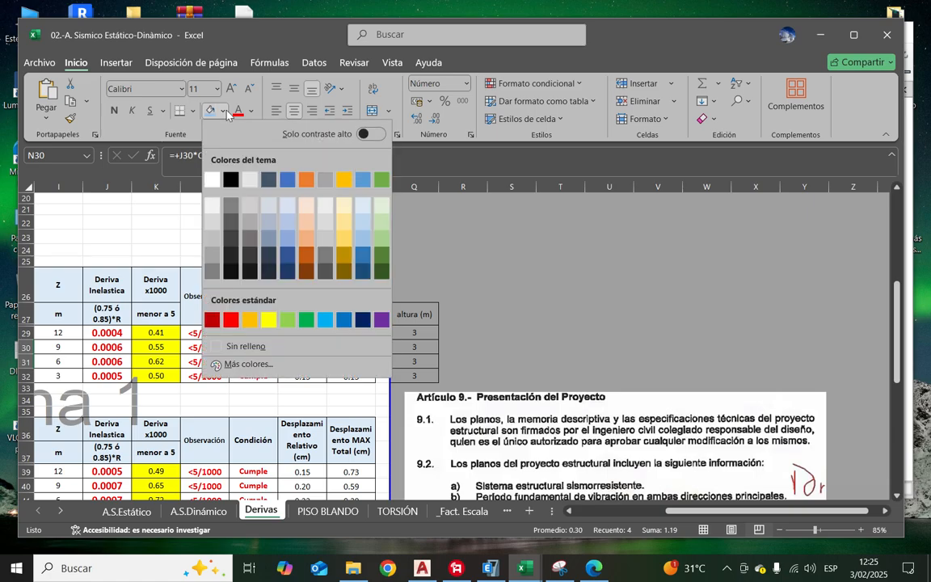
left_click(309, 347)
scroll(356, 336, "down", 4)
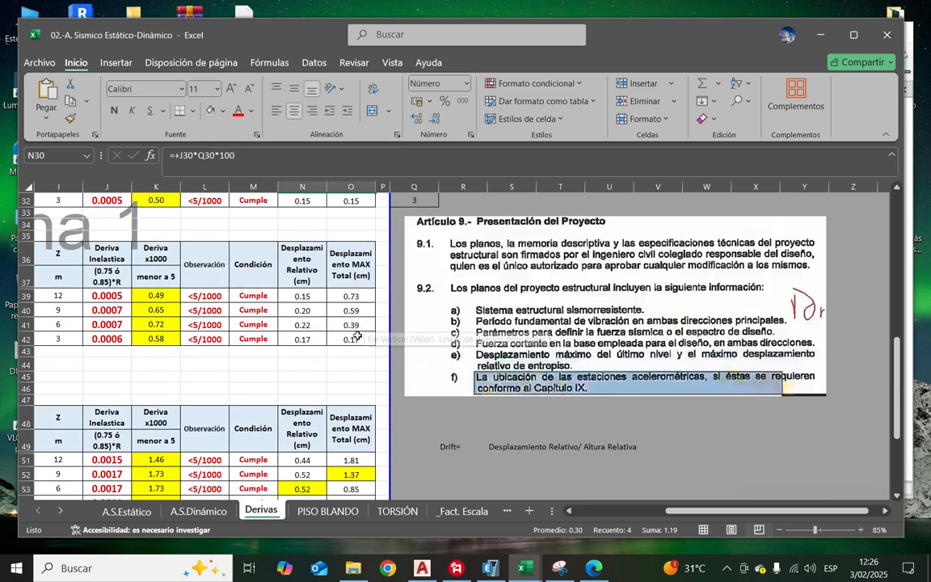
scroll(357, 337, "down", 1)
left_click_drag(302, 422, 351, 466)
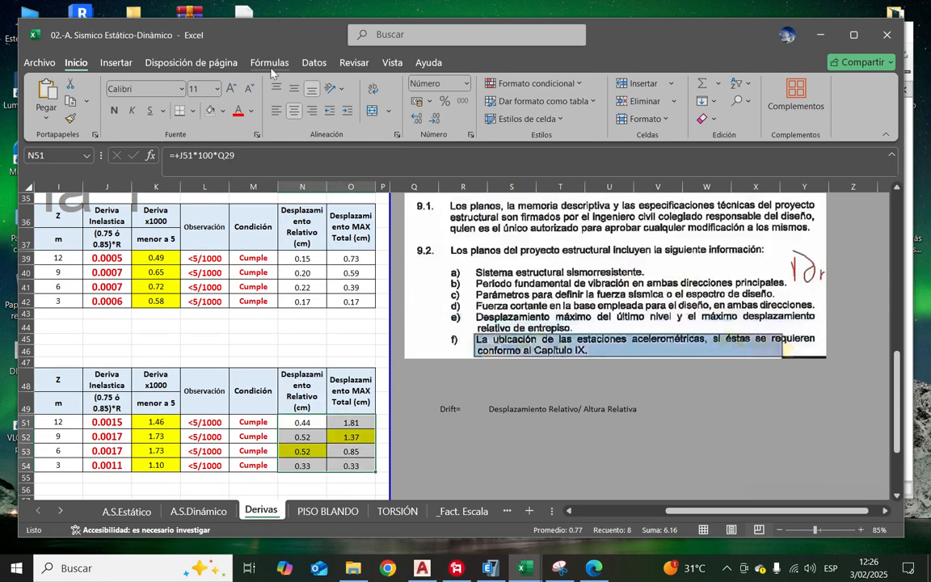
left_click(212, 111)
Step: Look back over the displacement columns of the YY and XX drift tables for highlighted cells
scroll(308, 328, "down", 4)
scroll(446, 391, "up", 5)
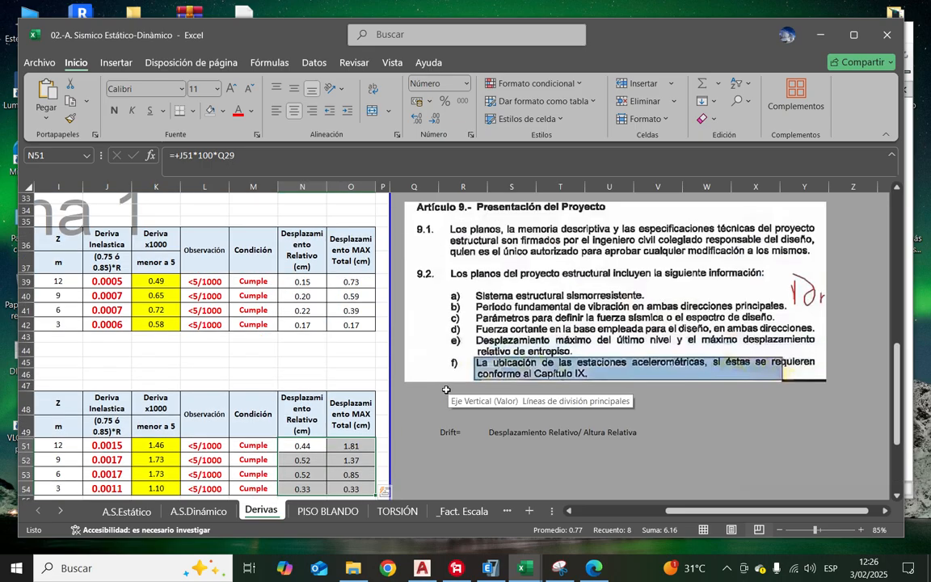
scroll(446, 391, "up", 3)
left_click(561, 290)
scroll(566, 323, "up", 2)
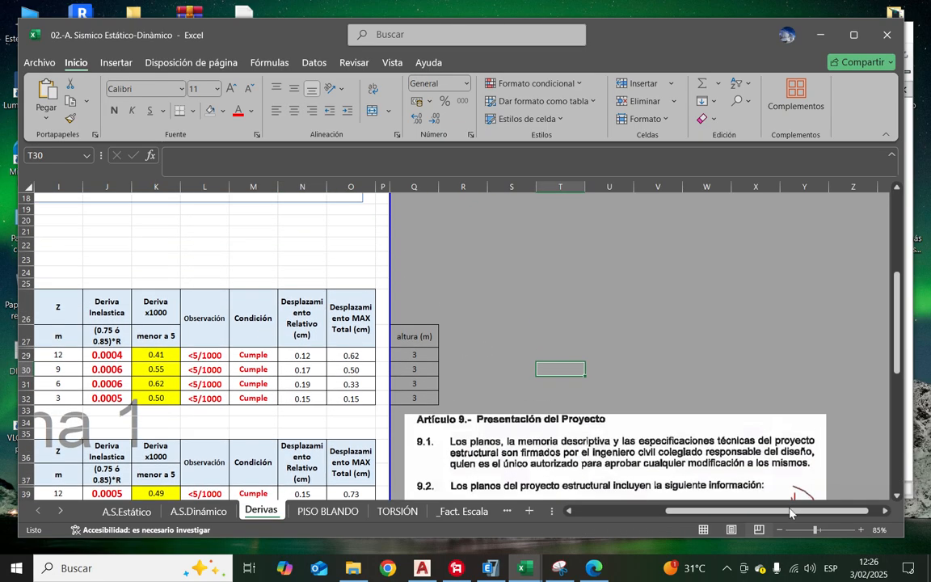
left_click_drag(790, 512, 699, 512)
scroll(700, 381, "down", 2)
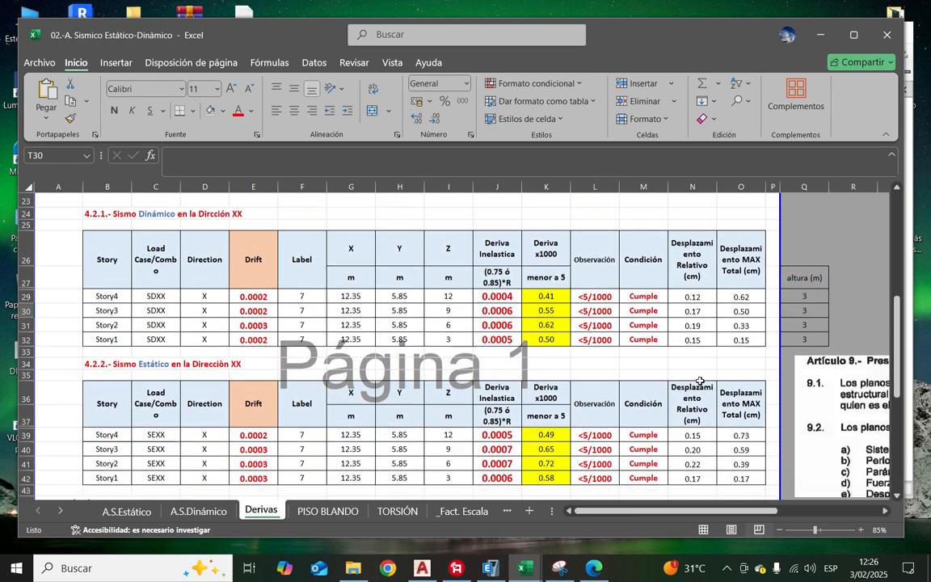
Step: Review the Desplazamiento MAX Total column of the dynamic XX table and fill its Story4 cell O29 with yellow
left_click_drag(741, 282, 741, 325)
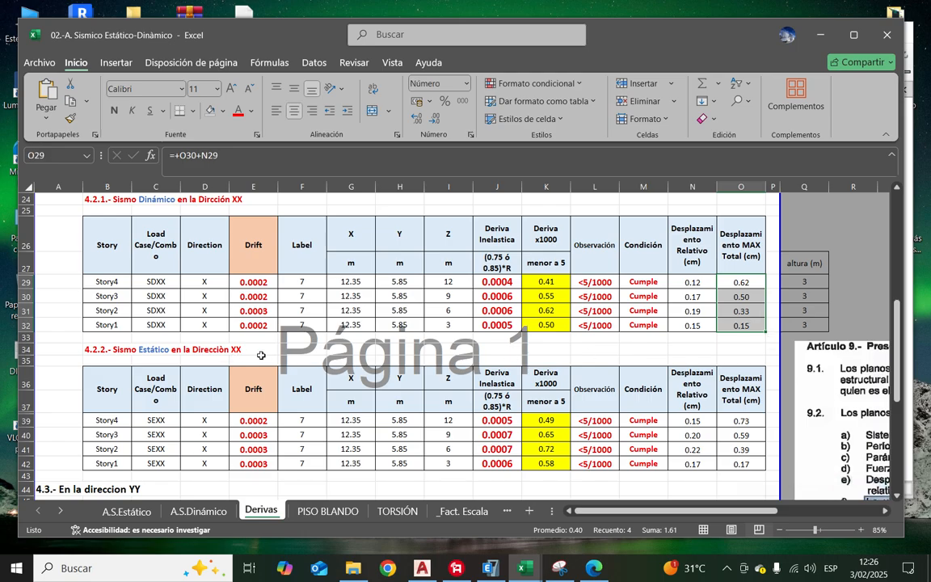
scroll(402, 348, "down", 3)
scroll(117, 323, "up", 3)
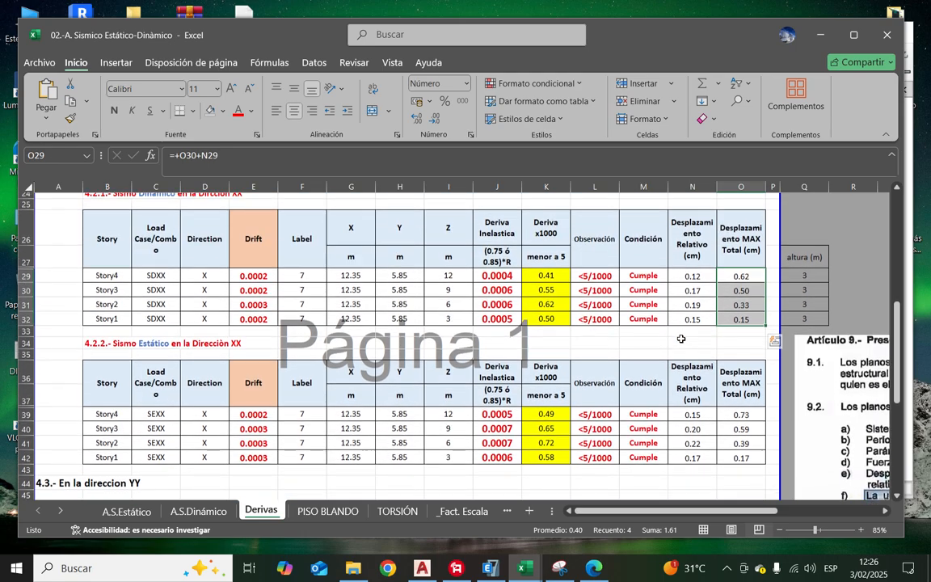
left_click(750, 281)
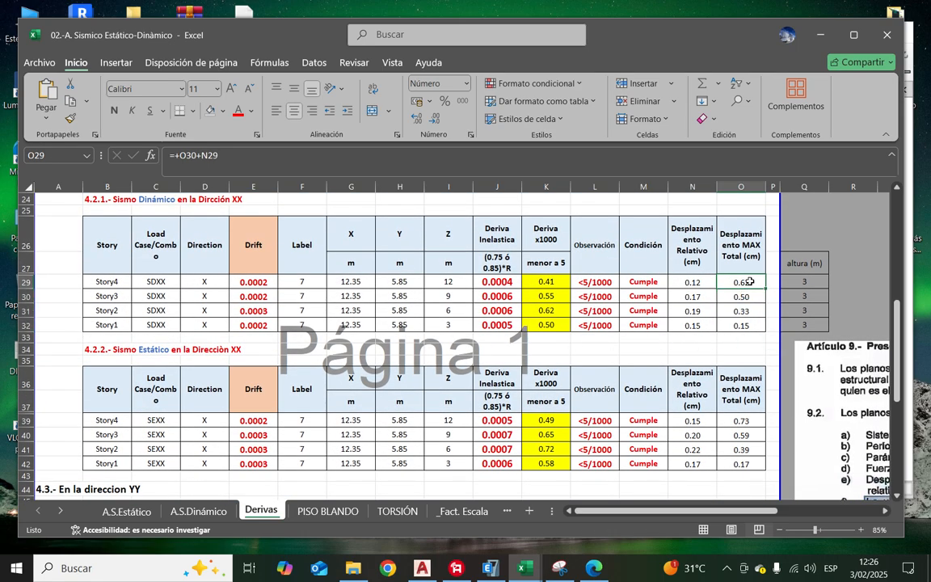
left_click(224, 112)
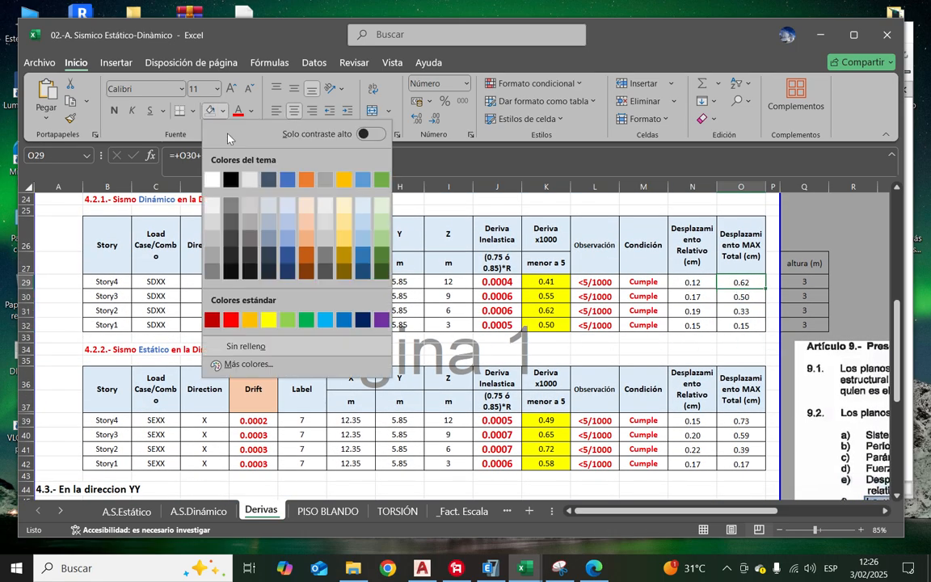
left_click(246, 316)
left_click(853, 324)
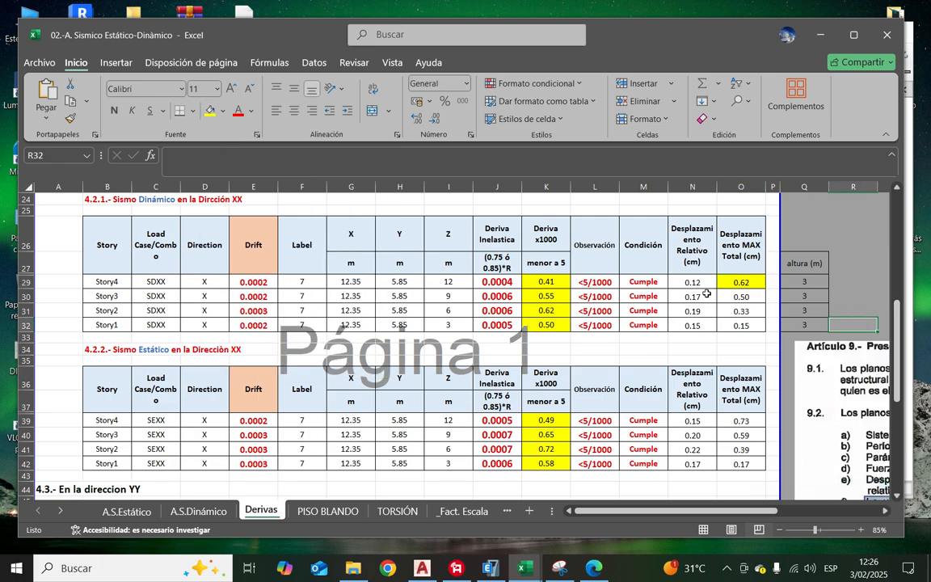
Step: Highlight the largest Desplazamiento Relativo of the dynamic XX table, cell N31 for Story2, in yellow
left_click(738, 283)
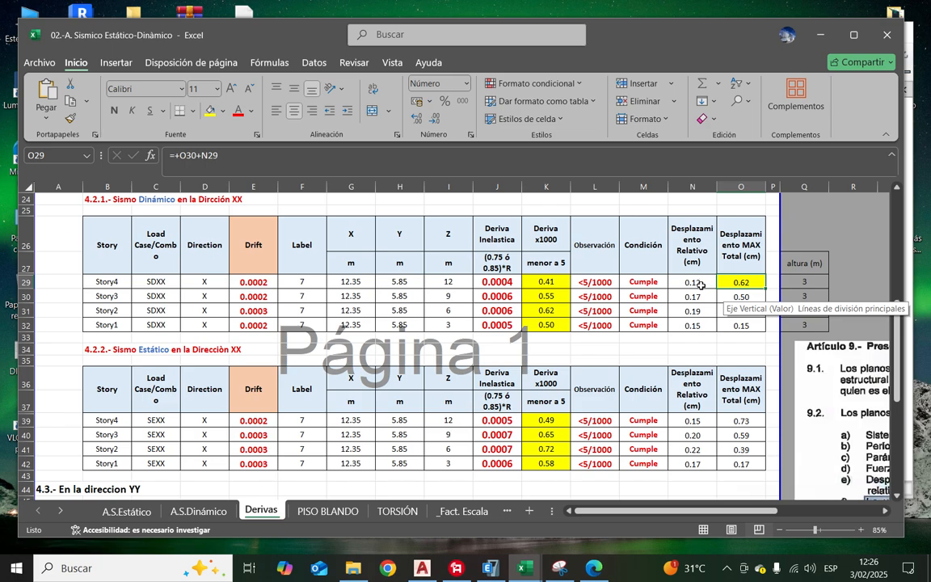
left_click_drag(700, 285, 703, 327)
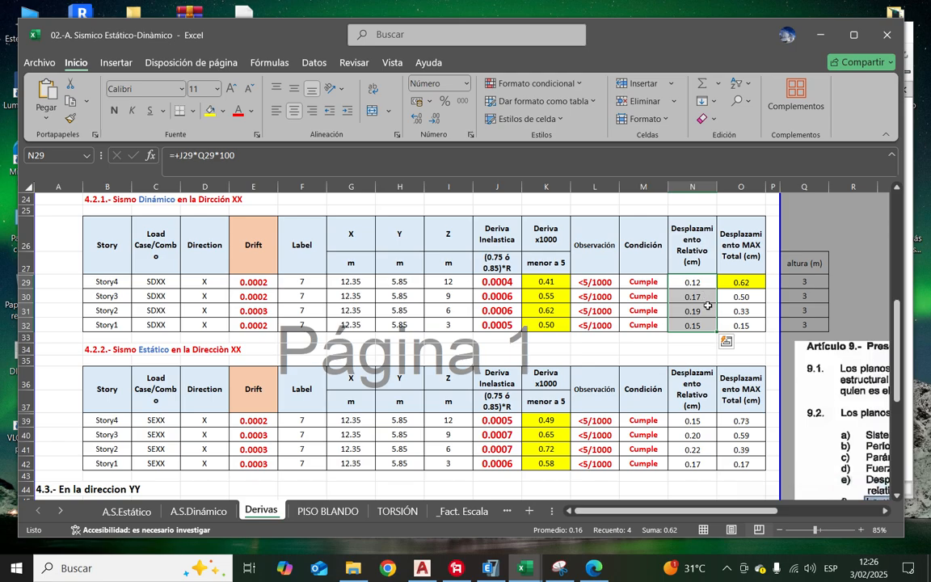
left_click(708, 307)
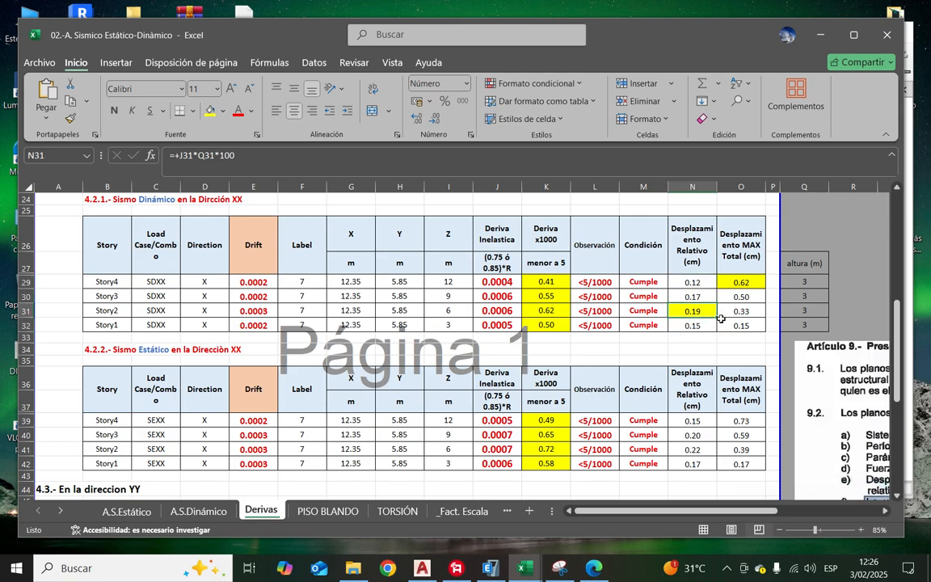
Step: Highlight the Story4 Desplazamiento MAX Total cell O51 of the dynamic YY table in yellow
scroll(684, 351, "down", 3)
scroll(684, 351, "down", 3)
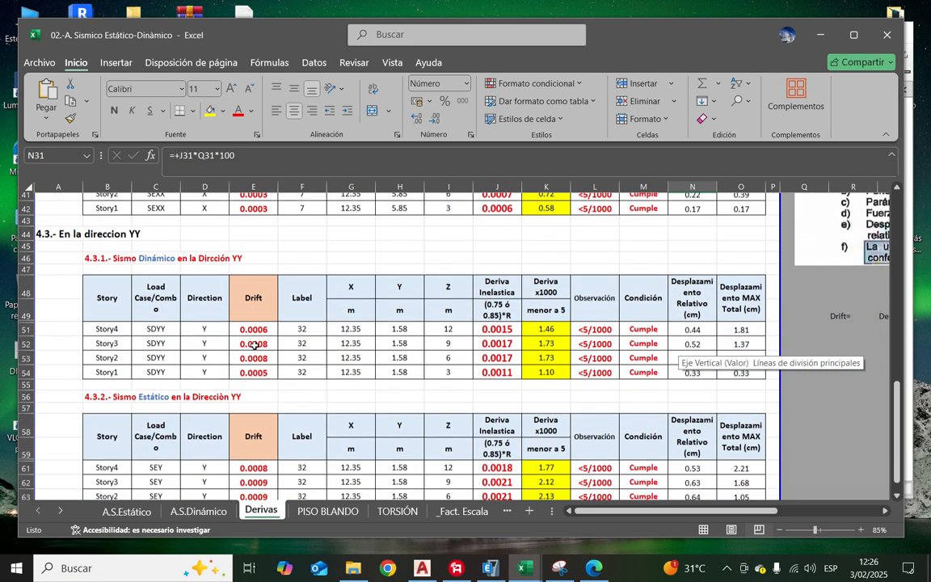
left_click(746, 323)
left_click_drag(746, 323, 753, 364)
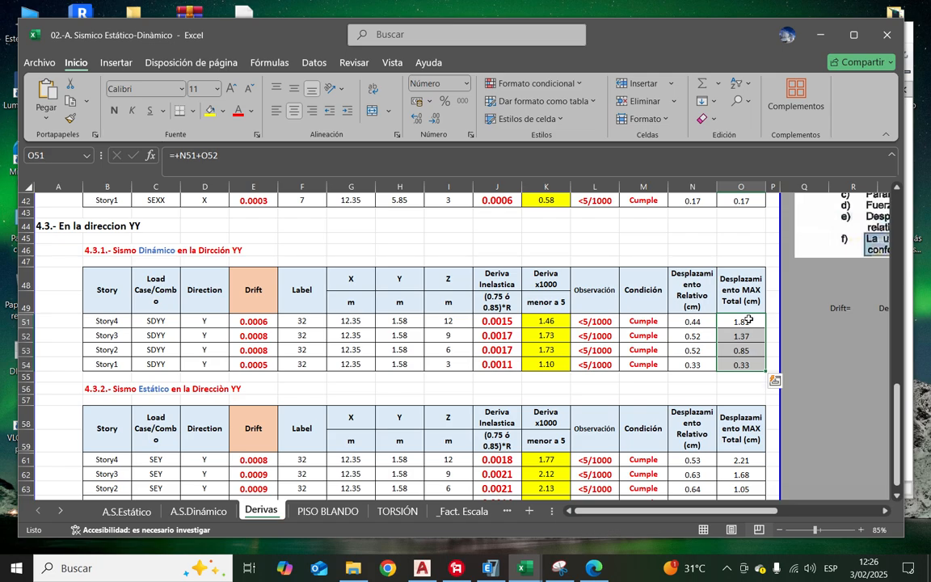
left_click(748, 320)
left_click(209, 111)
left_click(737, 366)
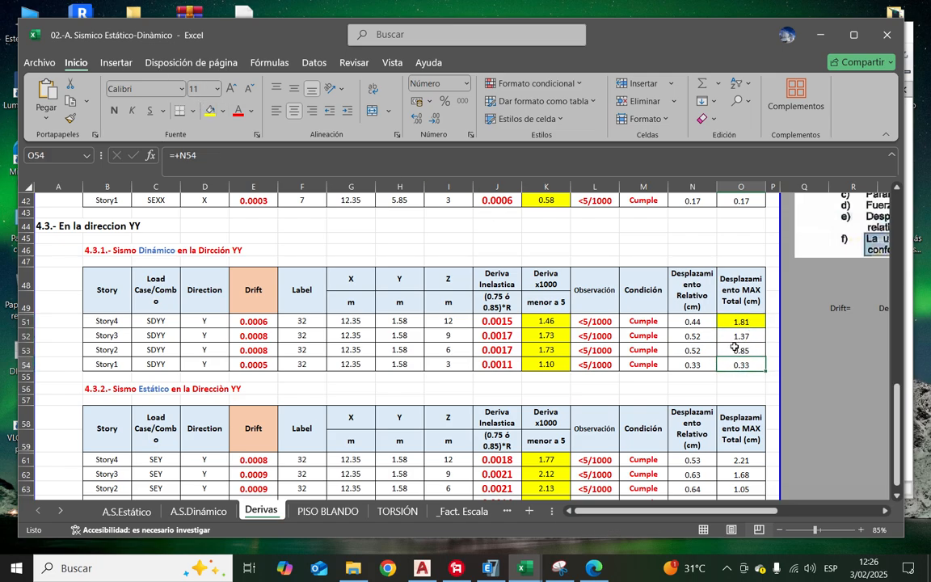
Step: Highlight the largest Desplazamiento Relativo of the dynamic YY table, cell N52 for Story3, in yellow
scroll(703, 343, "down", 1)
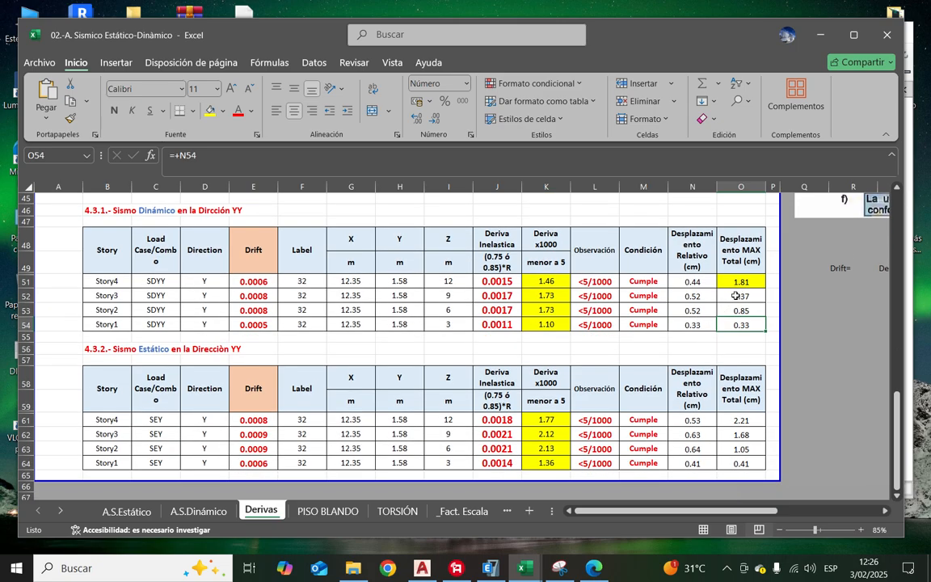
left_click_drag(702, 280, 706, 323)
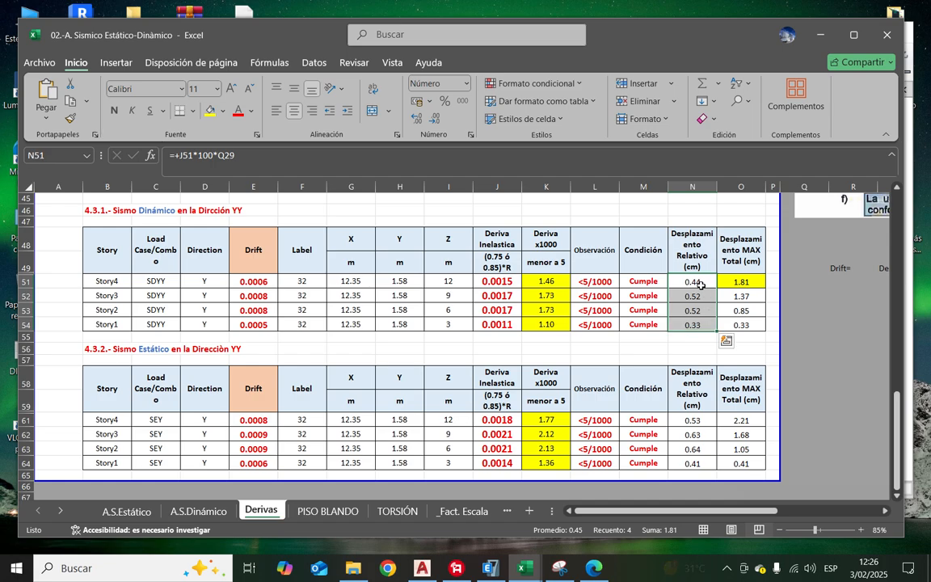
left_click(708, 297)
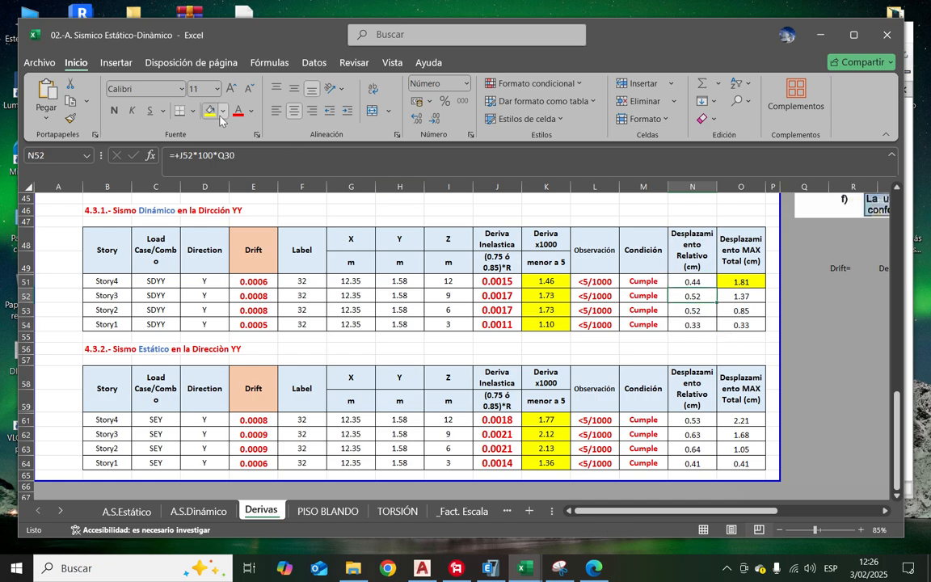
left_click(211, 112)
left_click(755, 347)
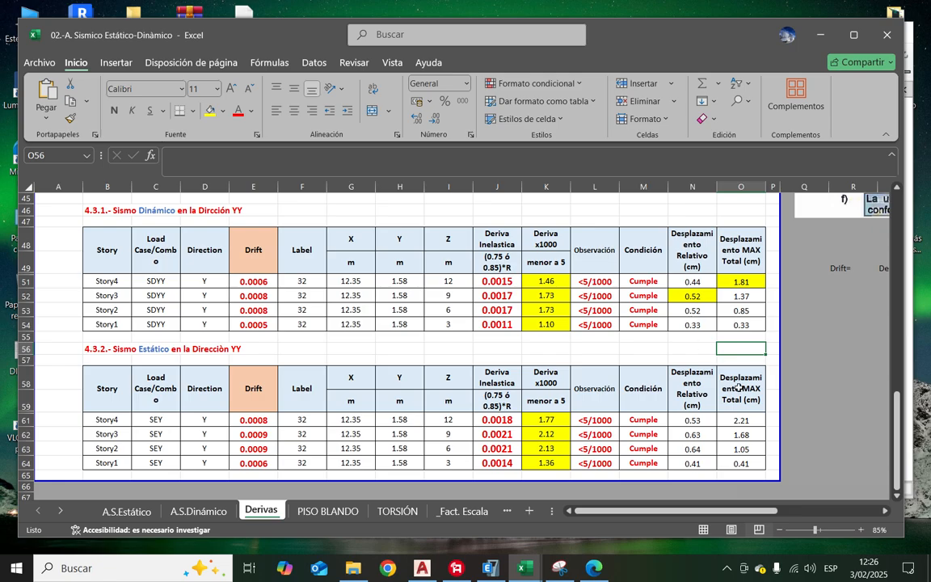
Step: Check the highlighted displacements against item e) of Artículo 9.2 on maximum top-level and relative story displacement
left_click_drag(728, 509, 796, 502)
scroll(566, 353, "up", 3)
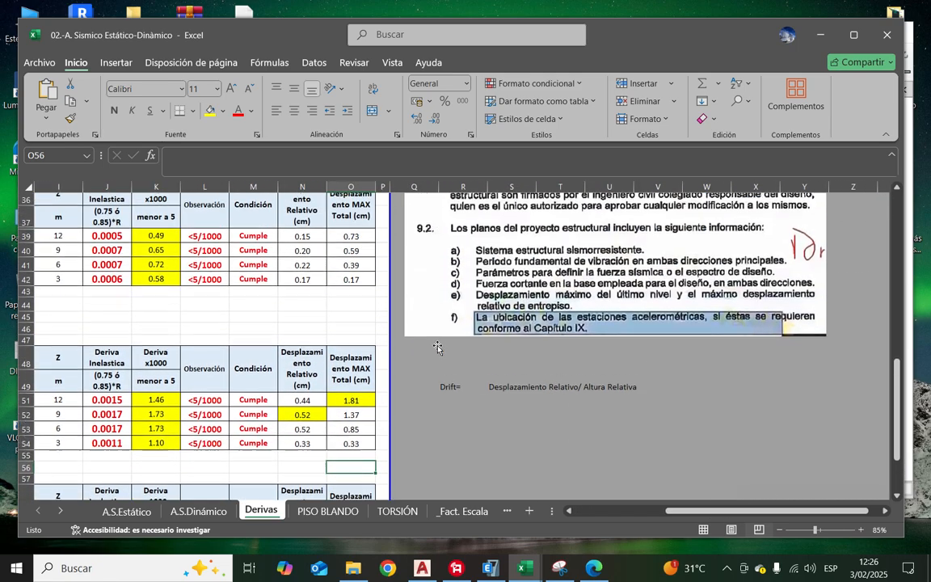
scroll(414, 353, "down", 1)
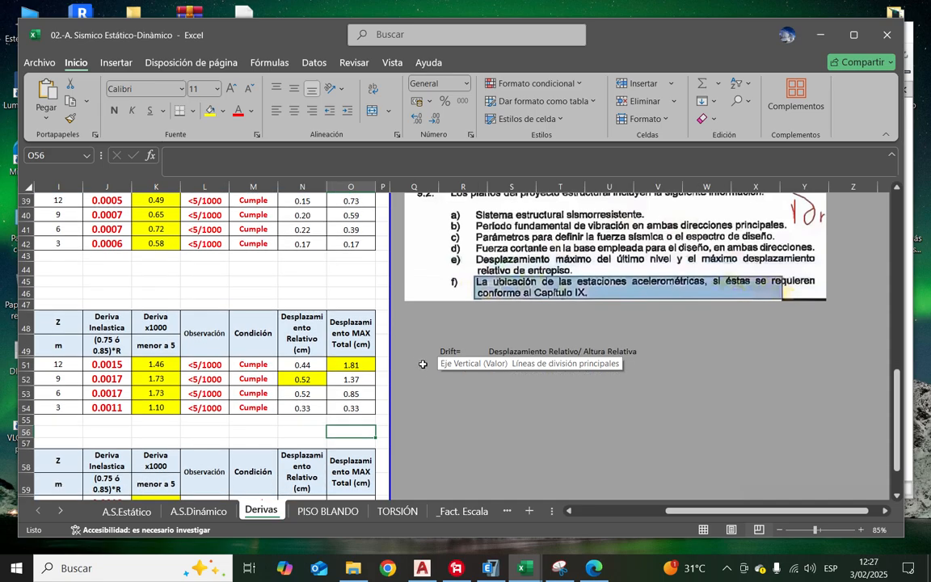
scroll(423, 365, "up", 3)
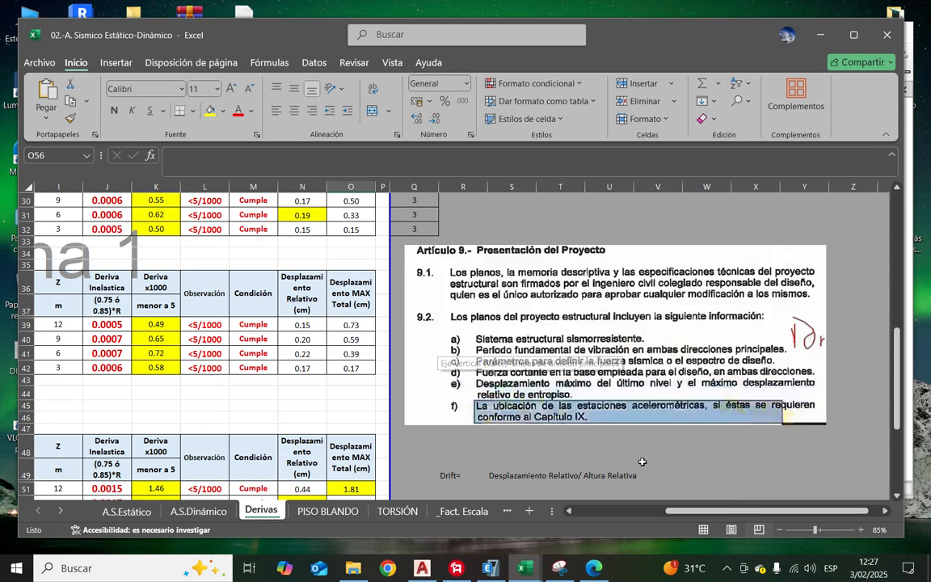
scroll(618, 467, "left", 5)
scroll(334, 359, "up", 5)
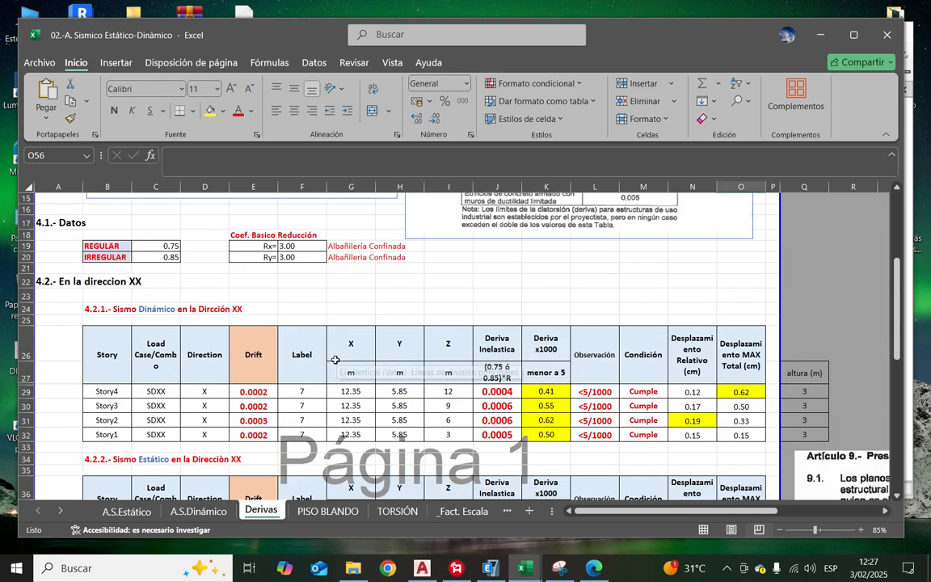
scroll(334, 359, "up", 5)
Step: Look over the soft-story and resistance tables of the PISO BLANDO sheet and the TORSION XX table of the TORSIÓN sheet
left_click(326, 510)
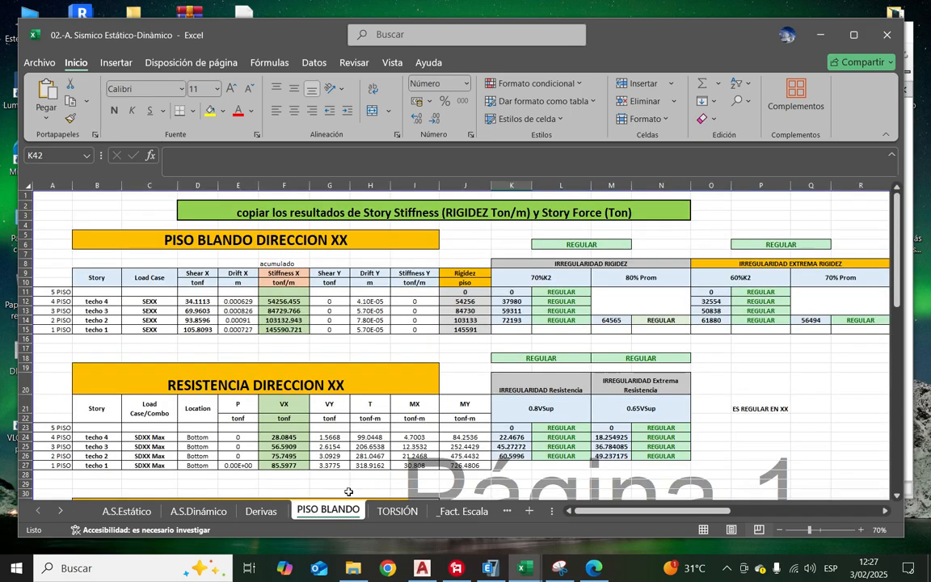
scroll(343, 421, "down", 8)
scroll(338, 358, "up", 8)
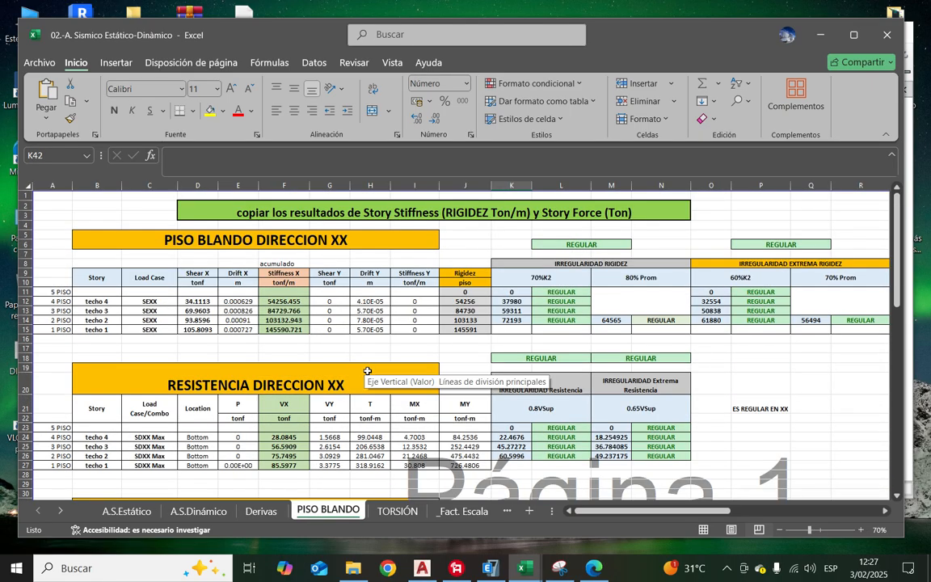
scroll(368, 371, "down", 3)
scroll(336, 407, "up", 3)
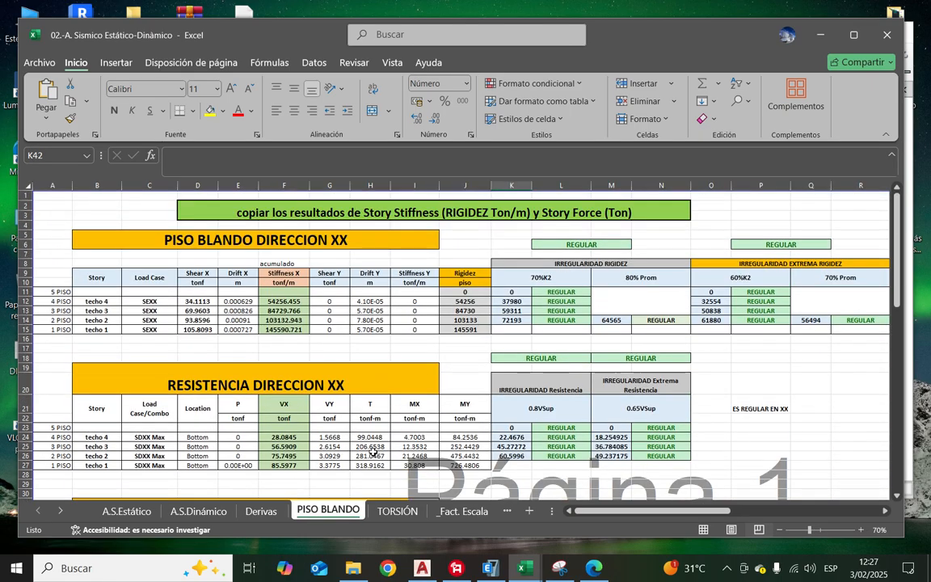
left_click(408, 515)
scroll(375, 427, "up", 5)
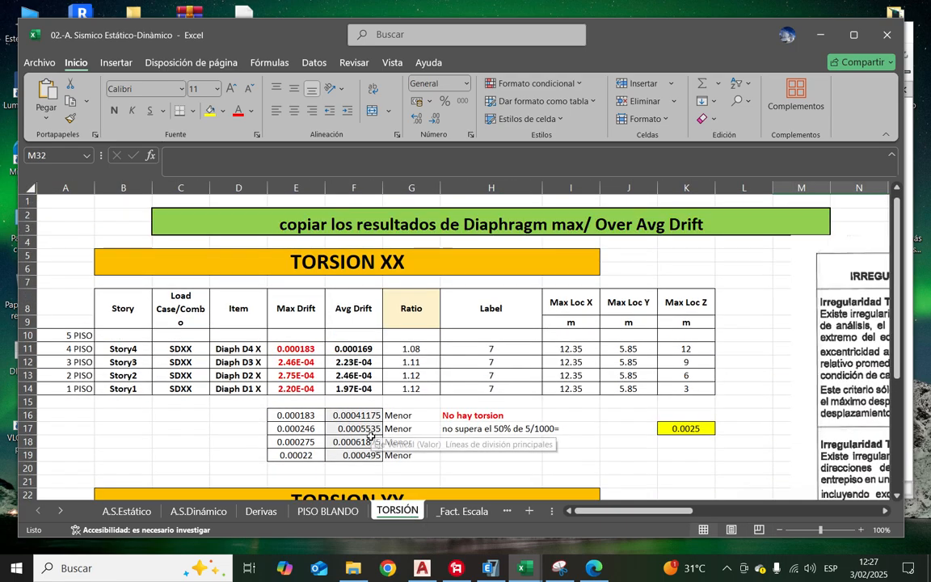
left_click(323, 513)
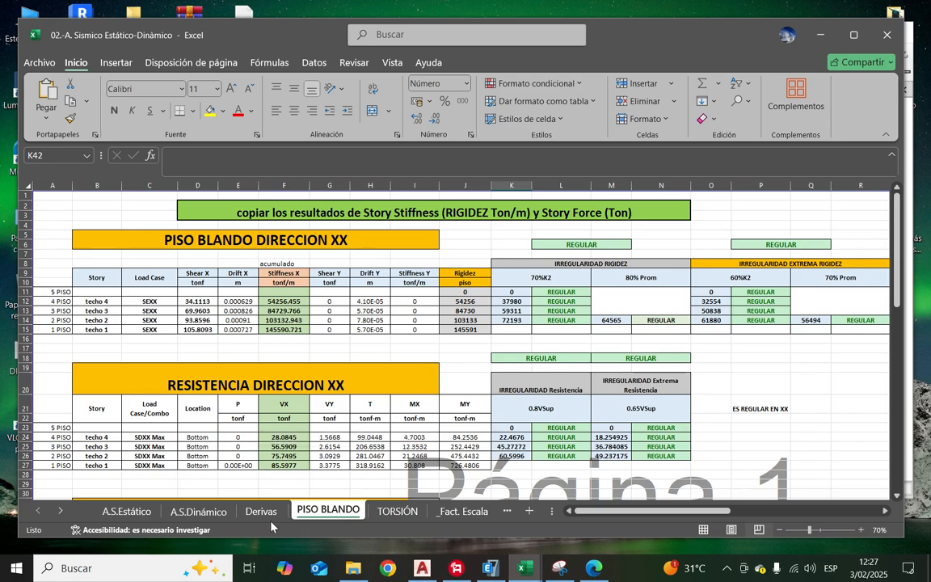
Step: Replace the techo labels in the PISO BLANDO and RESISTENCIA DIRECCION XX tables with the Story4 to Story1 labels from Derivas B29:B32
key("ctrl+Page_Up")
scroll(416, 415, "down", 1)
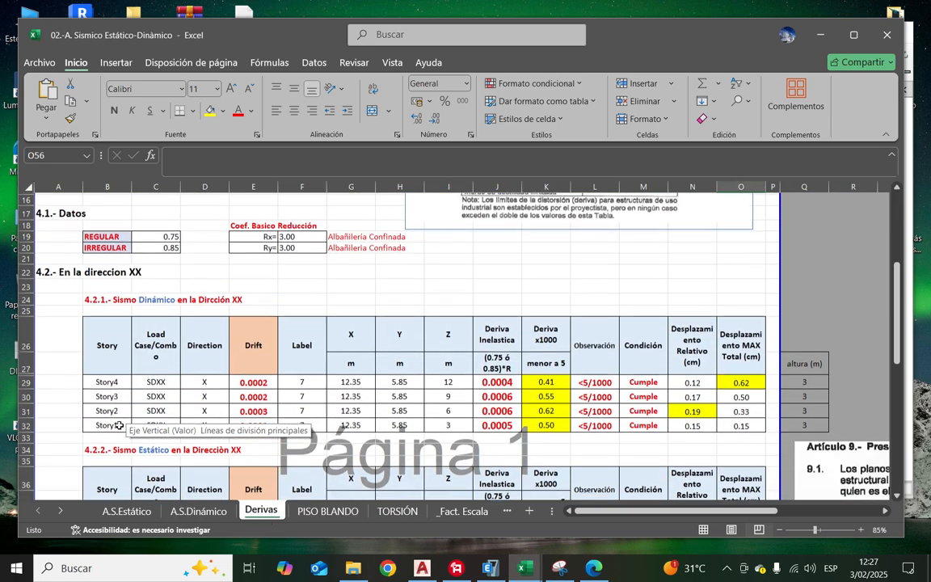
left_click_drag(105, 380, 125, 423)
key("ctrl+c")
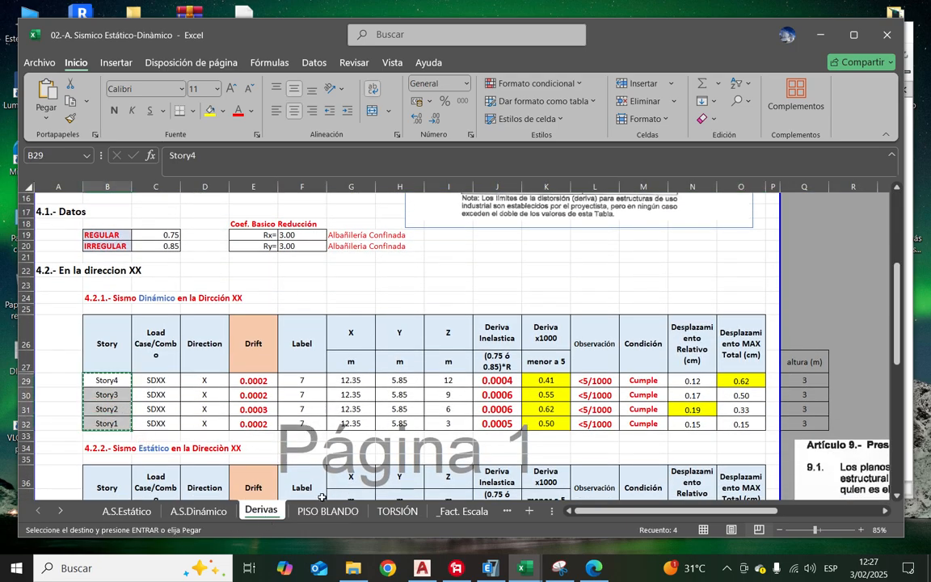
key("ctrl+Page_Down")
left_click(89, 304)
key("ctrl+v")
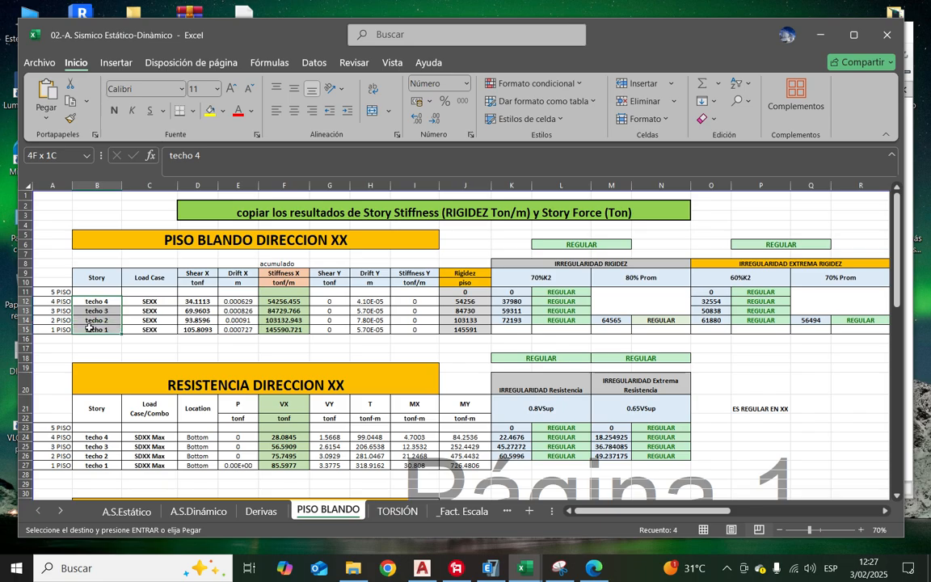
left_click_drag(96, 437, 105, 466, "ctrl")
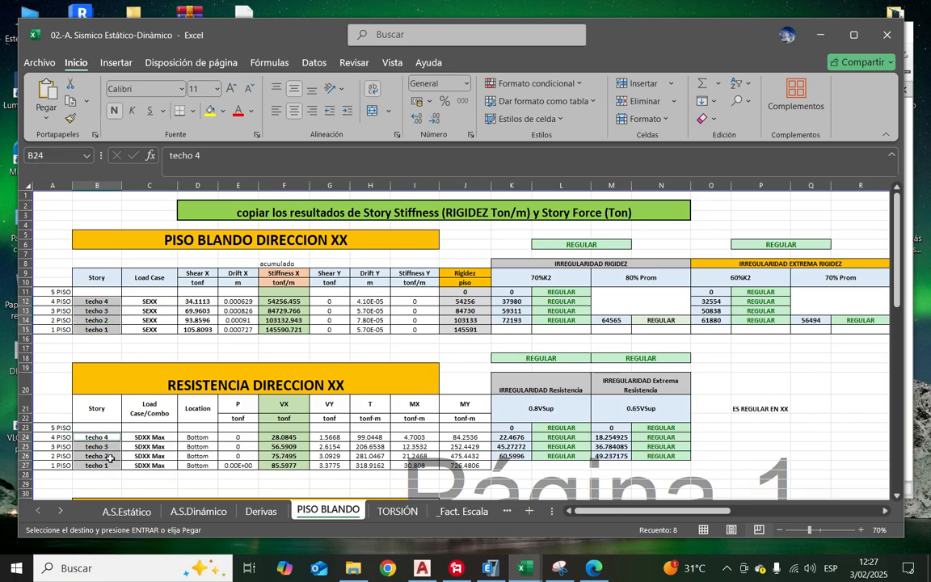
key("ctrl+v")
Step: Paste the Story4 to Story1 labels over the techo labels in the PISO BLANDO and resistencia DIRECCION YY tables, B39:B42 and B54:B57
scroll(114, 404, "down", 6)
left_click(115, 407)
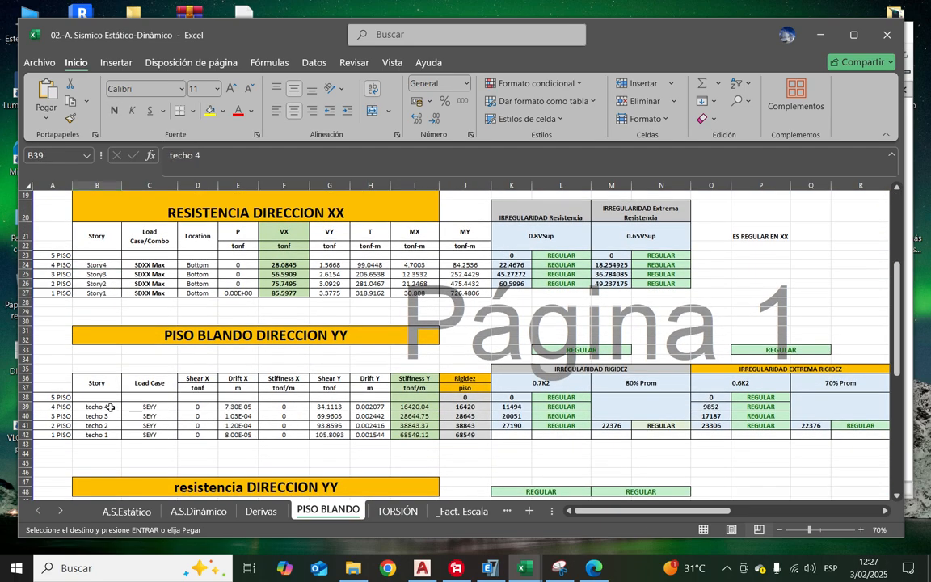
key("ctrl+v")
scroll(137, 391, "down", 5)
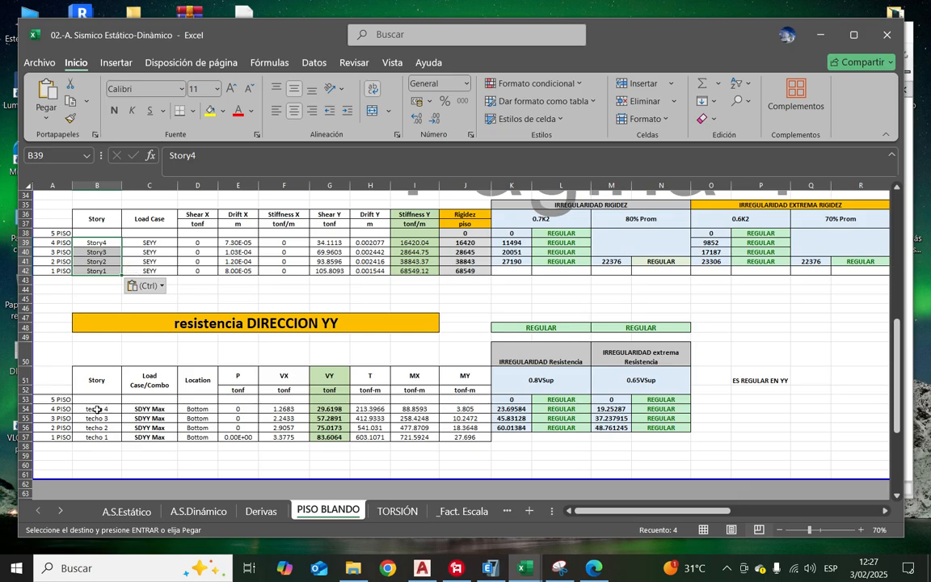
left_click_drag(95, 409, 96, 437)
key("ctrl+v")
scroll(148, 392, "up", 4)
scroll(147, 392, "up", 8)
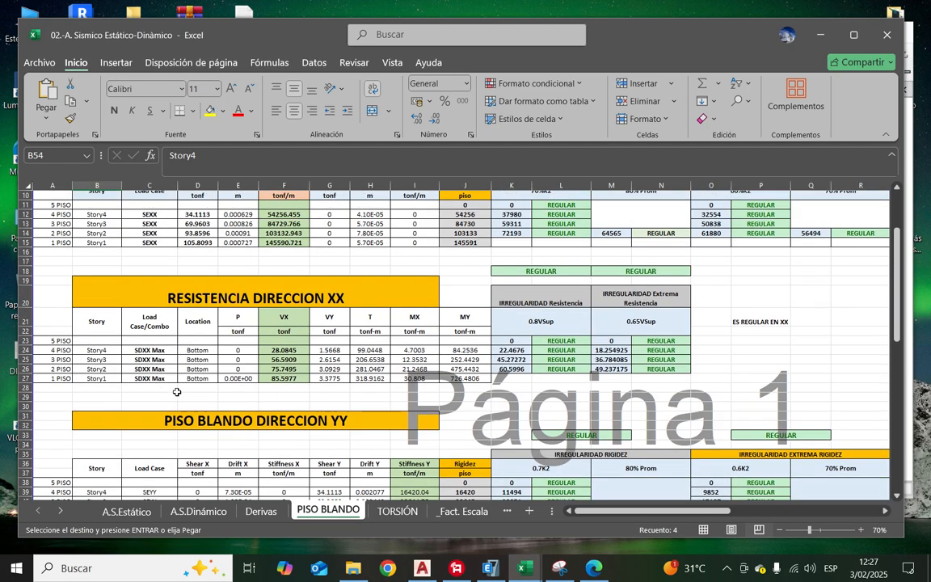
key("Return")
Step: Examine the stiffness and resistance irregularity checks beside the XX tables and the stiffness checks beside PISO BLANDO DIRECCION YY
scroll(254, 348, "up", 9)
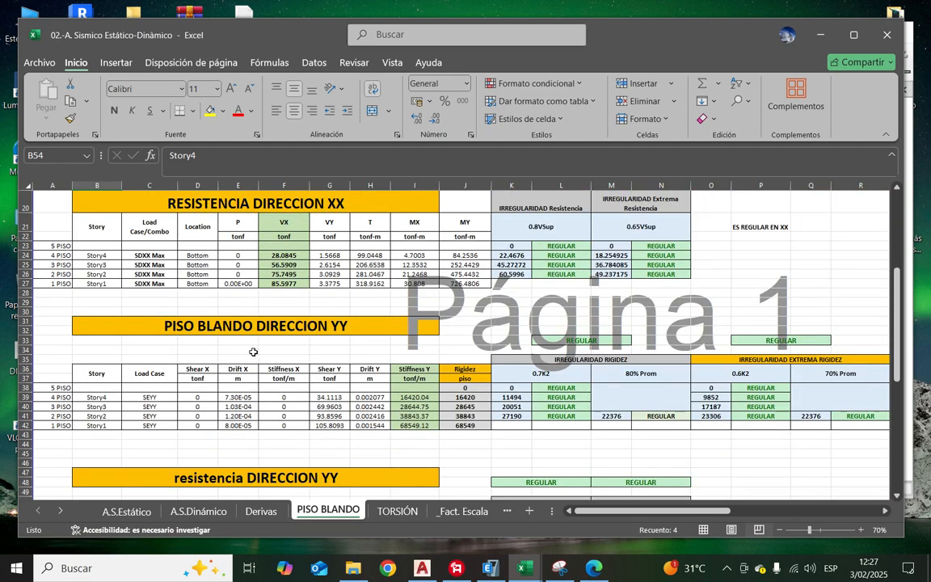
left_click(709, 303)
scroll(506, 346, "up", 4)
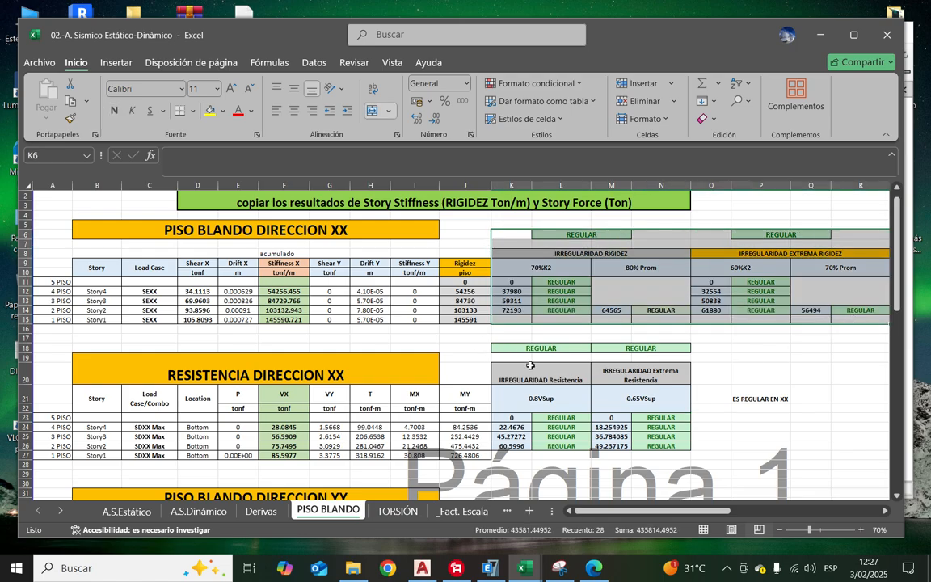
left_click_drag(538, 348, 677, 455)
left_click(742, 437)
scroll(545, 371, "down", 5)
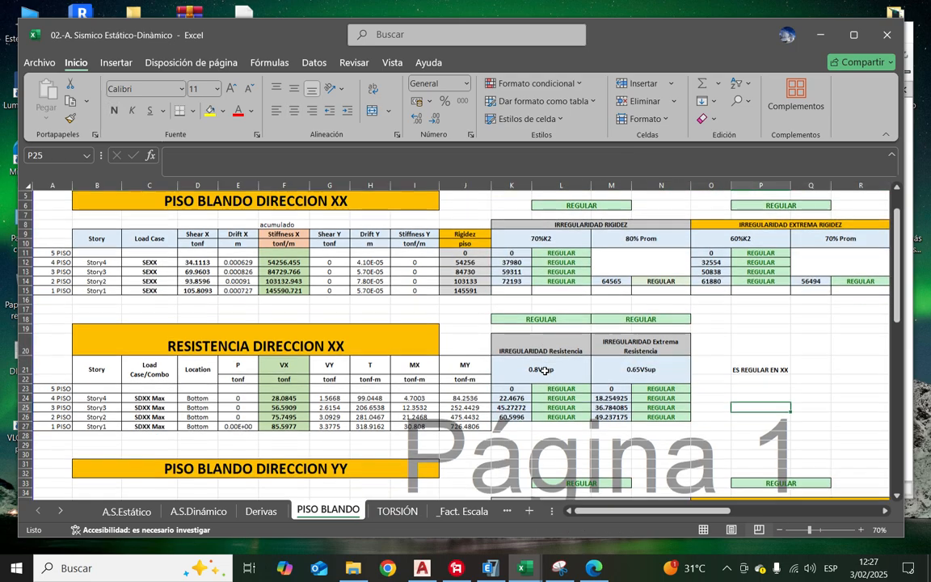
left_click_drag(540, 371, 845, 459)
left_click(667, 321)
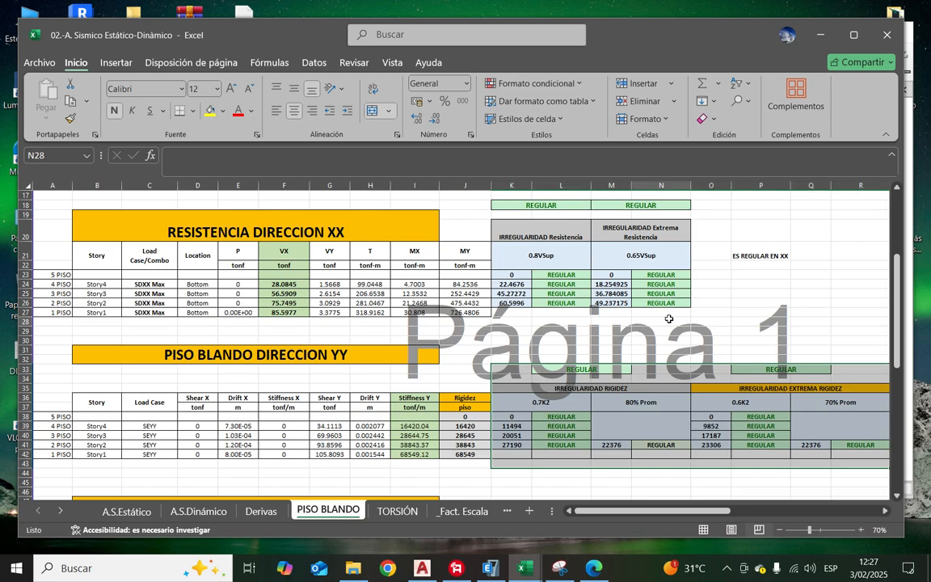
Step: Test the PISO BLANDO DIRECCION XX stiffness check by setting the 1 PISO Rigidez cell J15 to 1, and undo the change
scroll(530, 341, "up", 4)
scroll(530, 340, "up", 2)
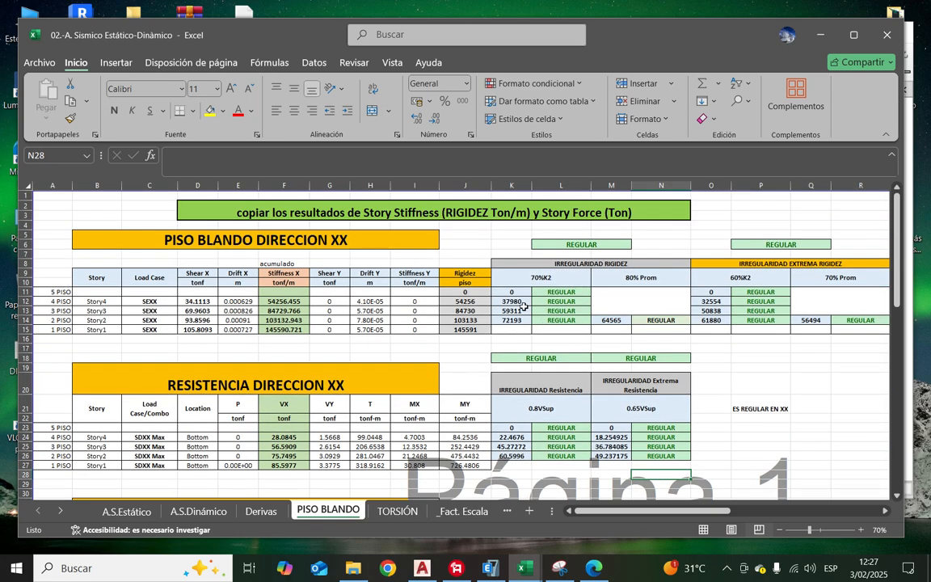
left_click(476, 328)
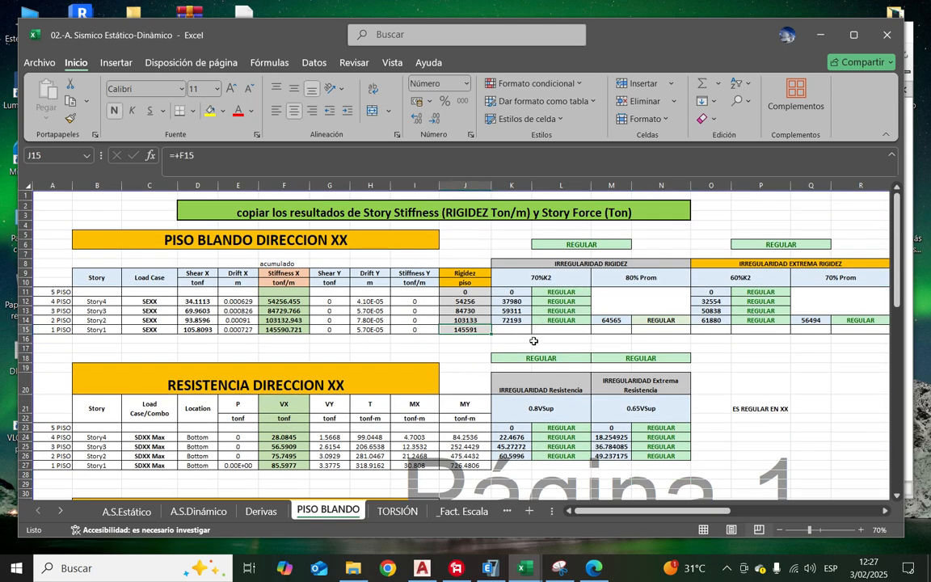
type("1")
key("Return")
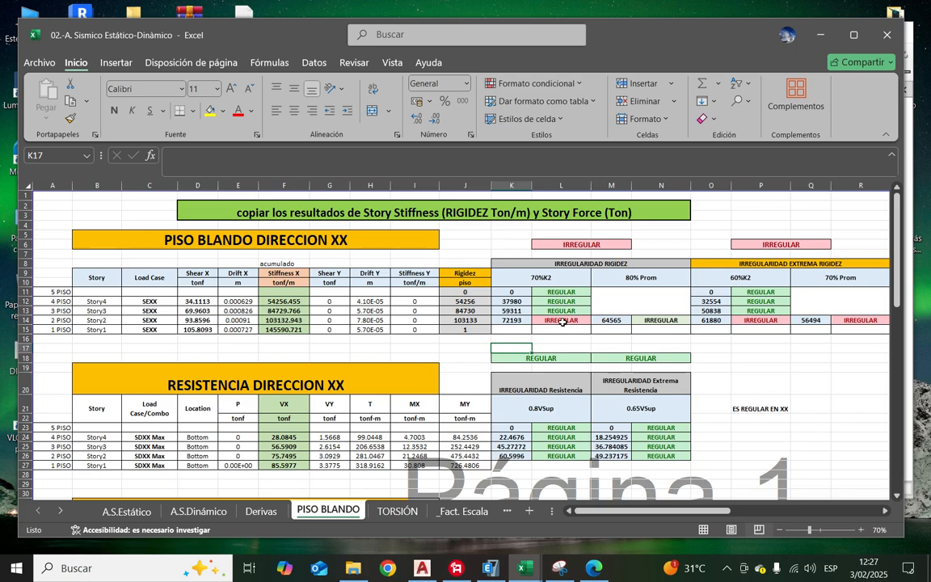
left_click(556, 321)
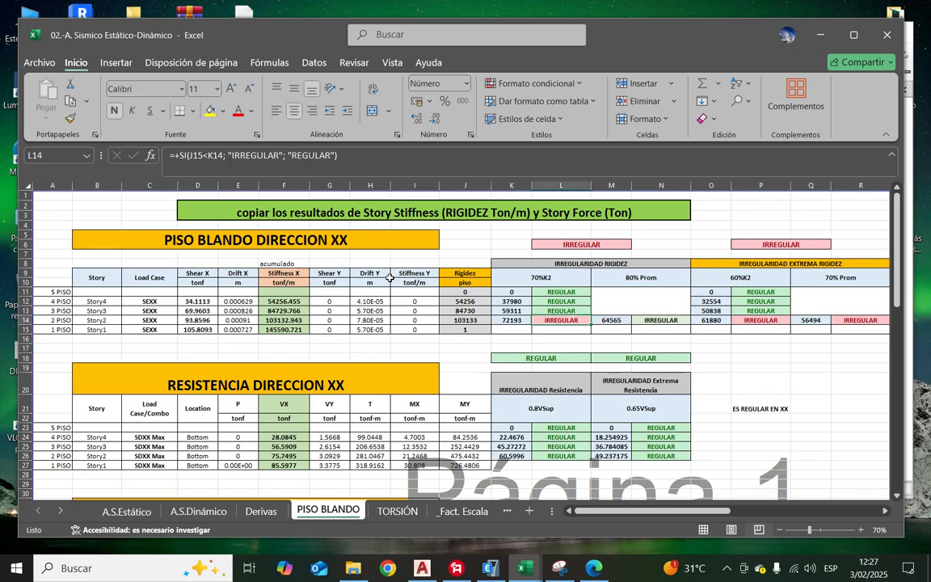
key("ctrl+z")
Step: Clear the result values of PISO BLANDO DIRECCION XX in D12:I15 and RESISTENCIA DIRECCION XX in D24:J27
left_click(415, 310)
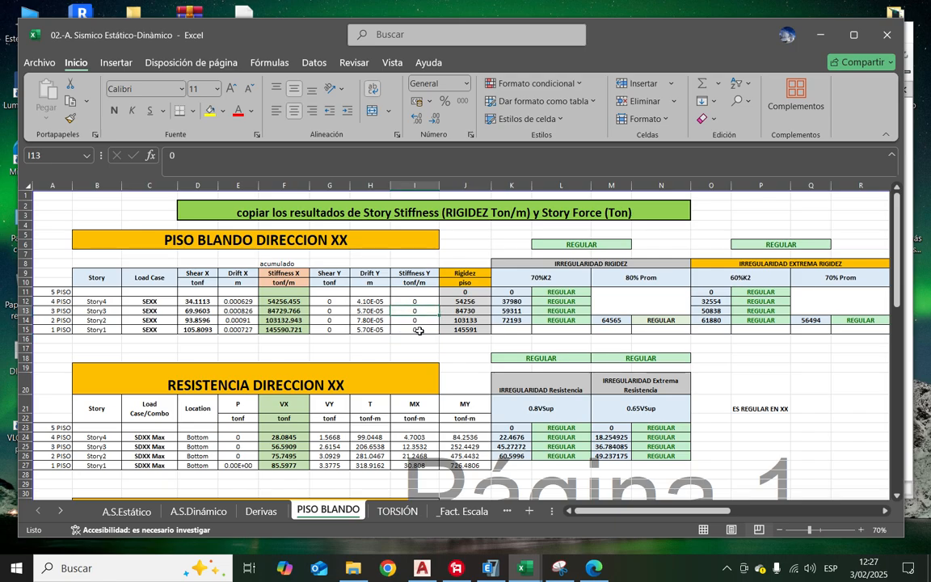
left_click_drag(414, 302, 210, 323)
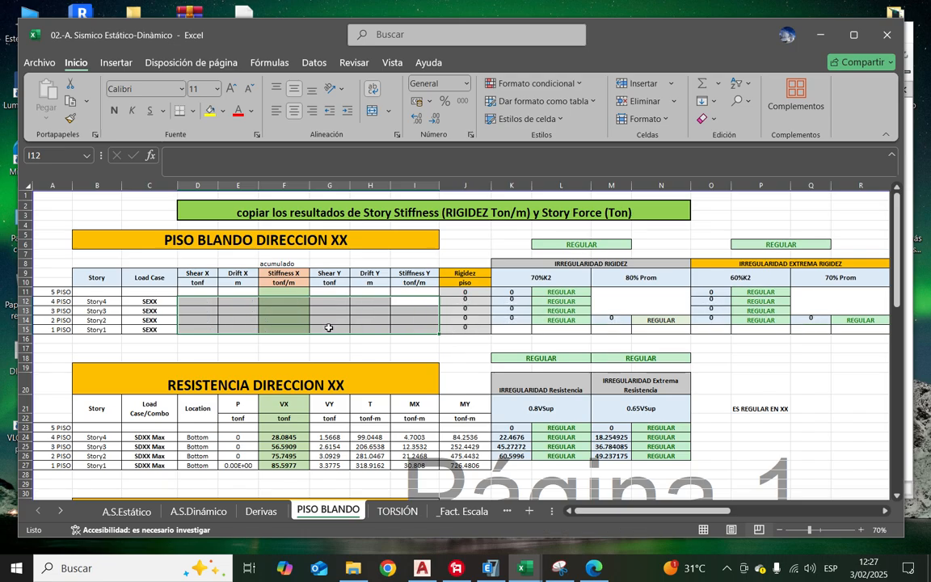
key("Delete")
left_click(358, 319)
scroll(202, 404, "down", 1)
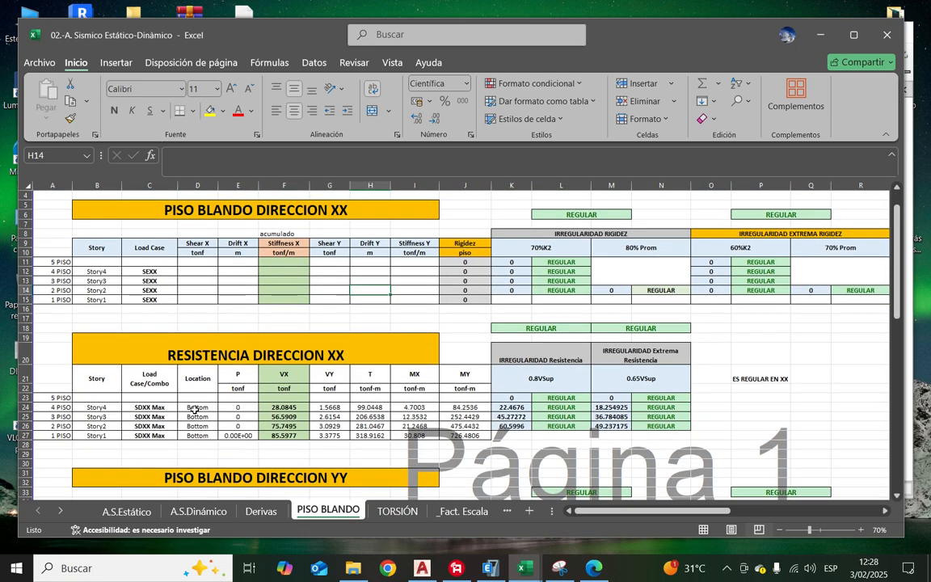
left_click_drag(194, 410, 465, 436)
key("Delete")
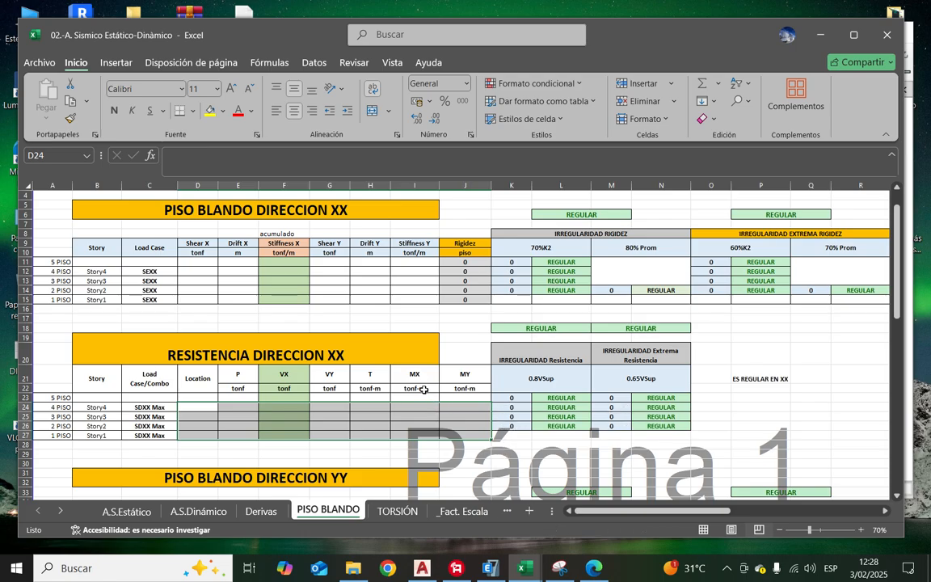
Step: Clear the result values of PISO BLANDO DIRECCION YY in D39:I42 and of resistencia DIRECCION YY in rows 54 to 57
scroll(414, 353, "down", 5)
left_click(468, 408)
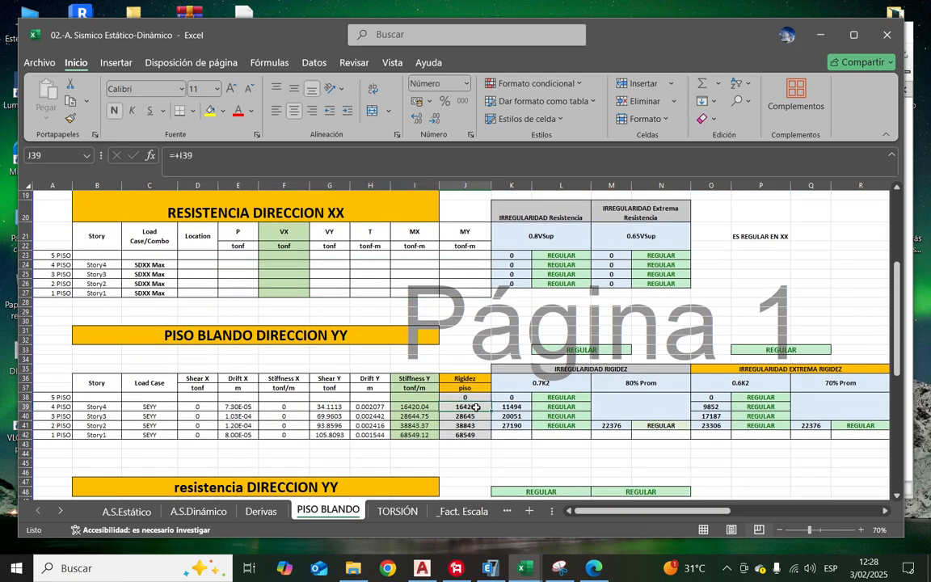
scroll(473, 425, "up", 5)
scroll(435, 335, "down", 4)
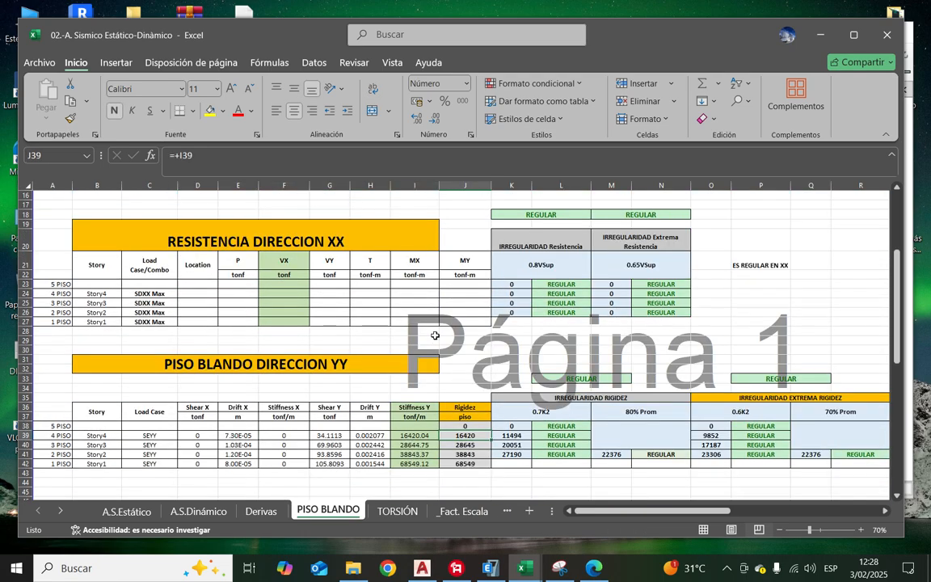
left_click_drag(435, 439, 224, 460)
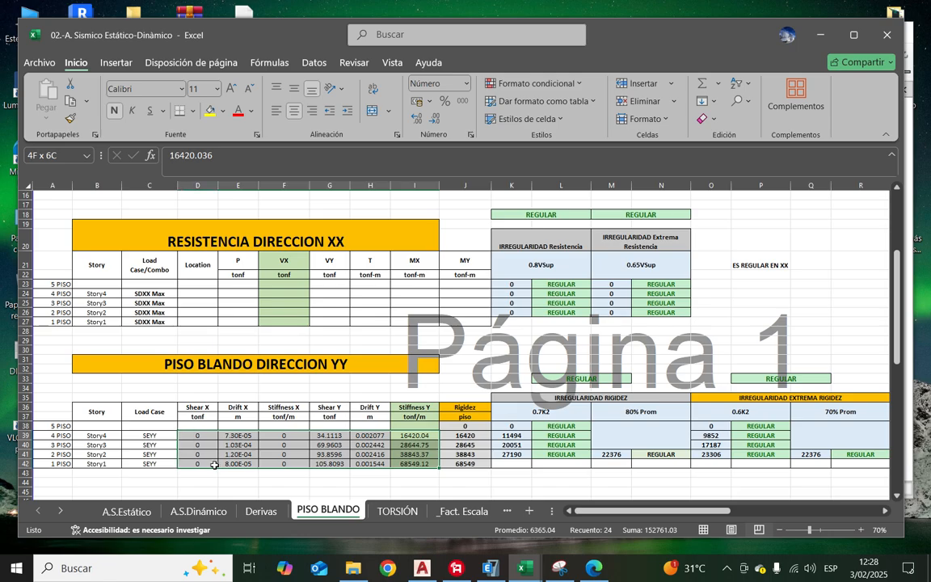
key("Delete")
scroll(323, 404, "up", 4)
scroll(323, 404, "down", 4)
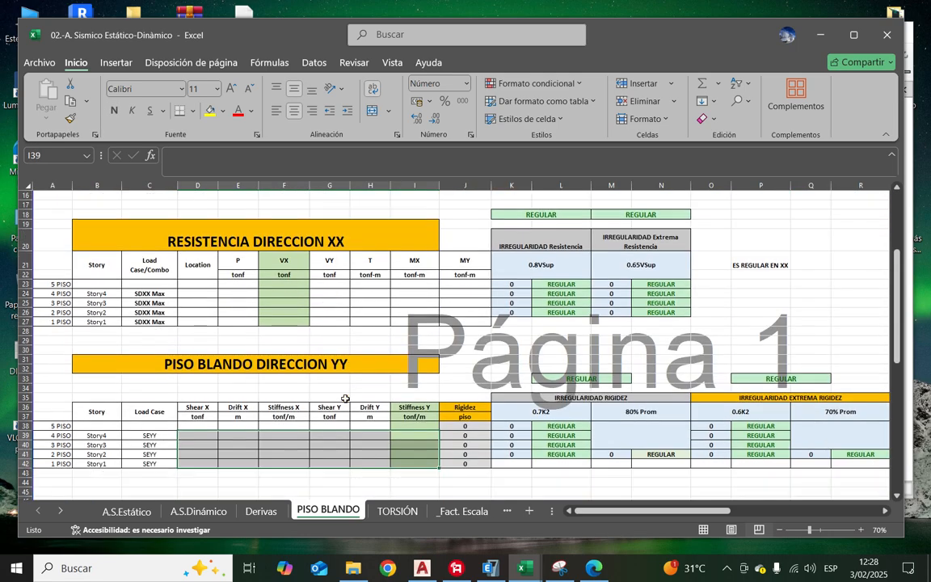
scroll(346, 400, "down", 5)
left_click_drag(208, 439, 443, 464)
key("Delete")
scroll(249, 397, "up", 8)
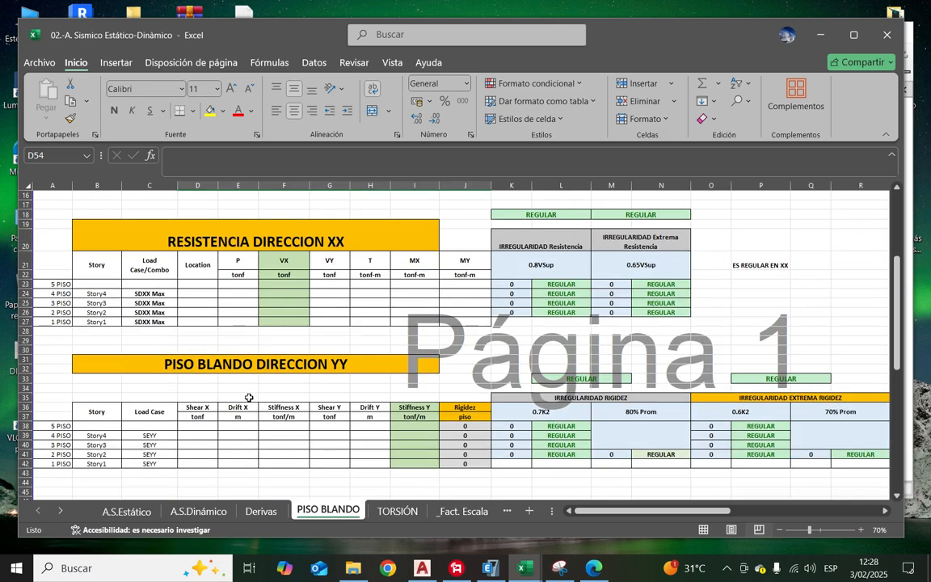
scroll(253, 395, "up", 2)
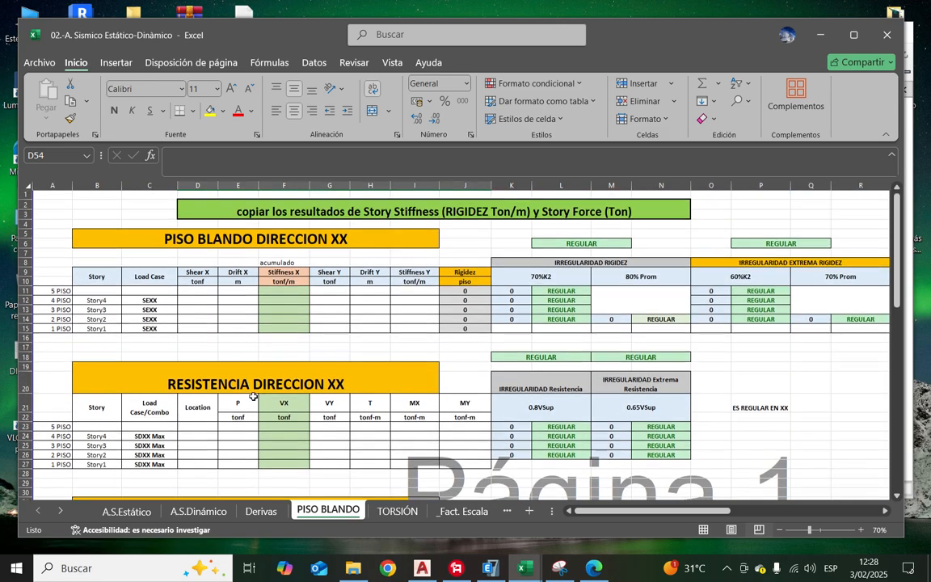
left_click(335, 348)
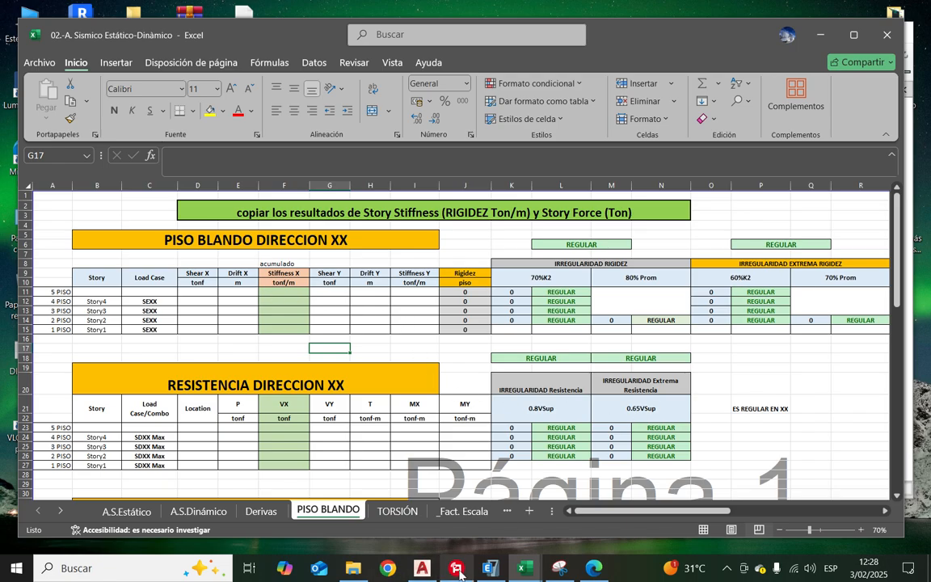
Step: Switch to ETABS, close the Story Drifts table and open the selection of tables for display
left_click(489, 568)
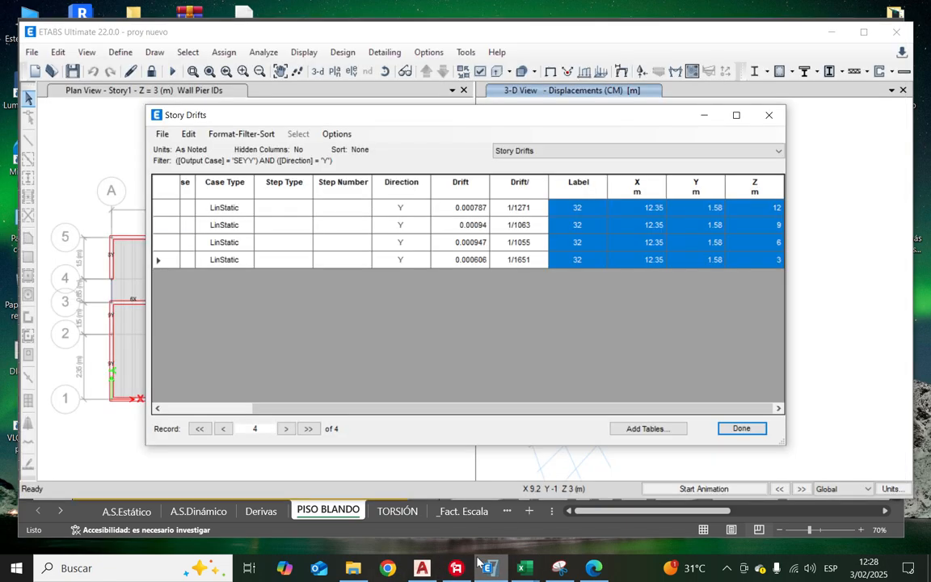
left_click(769, 115)
left_click(304, 52)
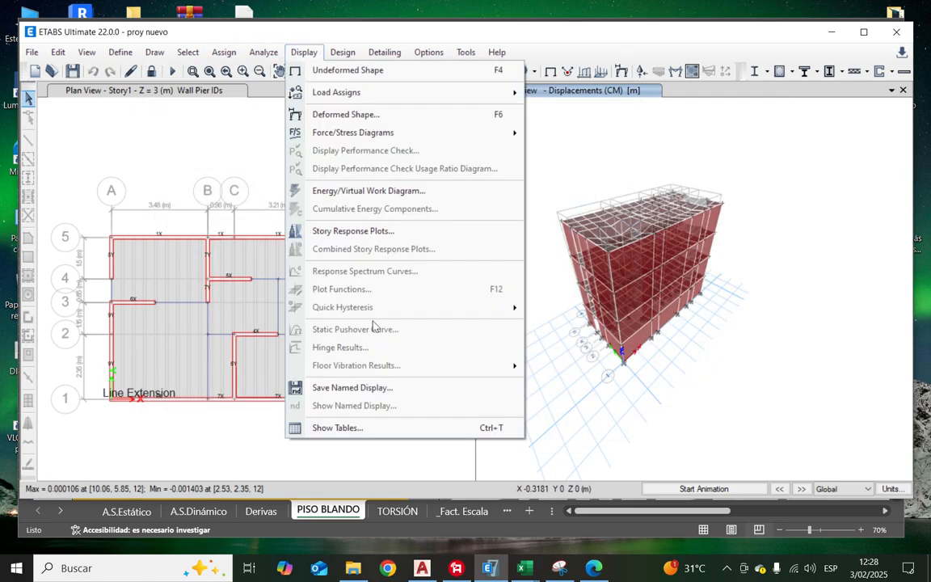
left_click(331, 484)
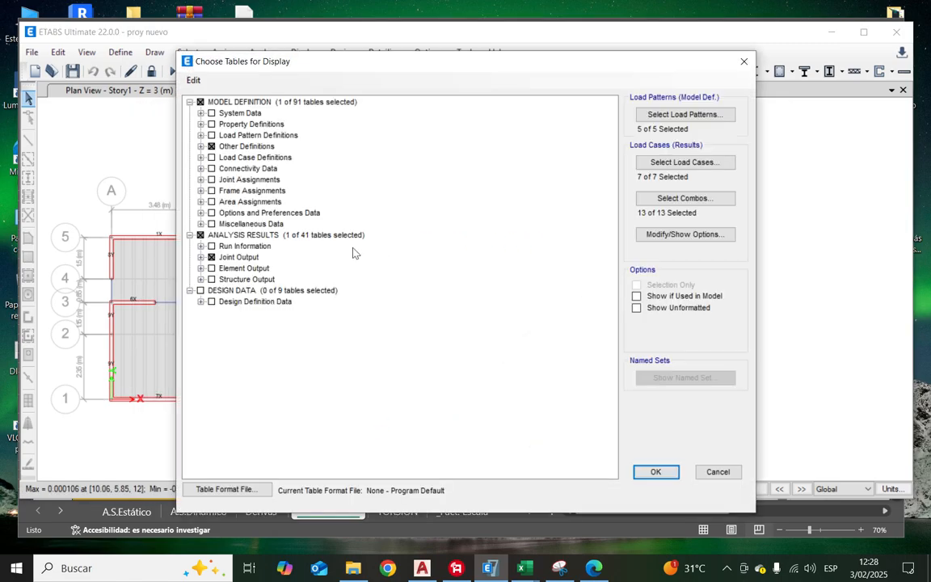
Step: Replace the selected analysis result tables with Story Forces and Story Stiffness from Other Output Items, and display them
left_click(201, 235)
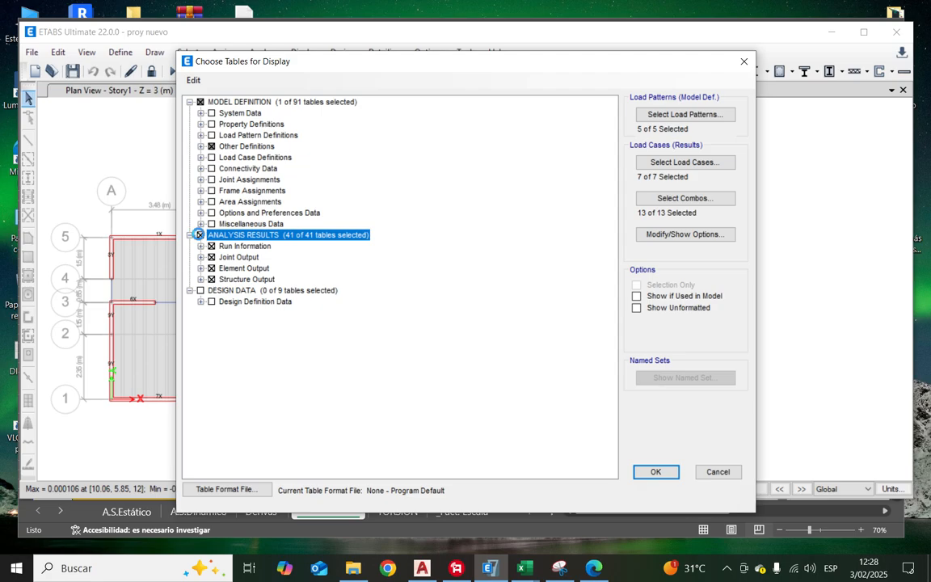
left_click(200, 236)
left_click(201, 279)
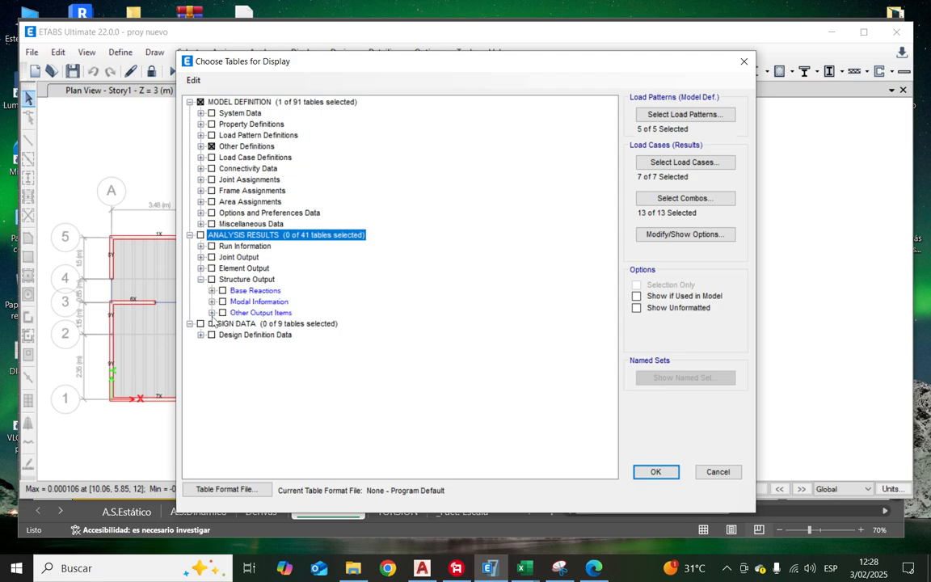
left_click(212, 313)
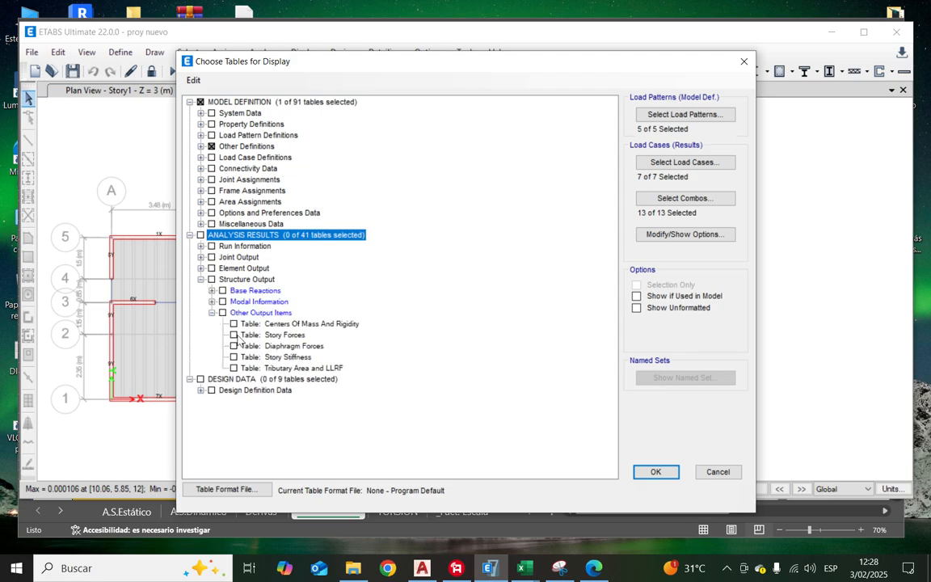
left_click(233, 334)
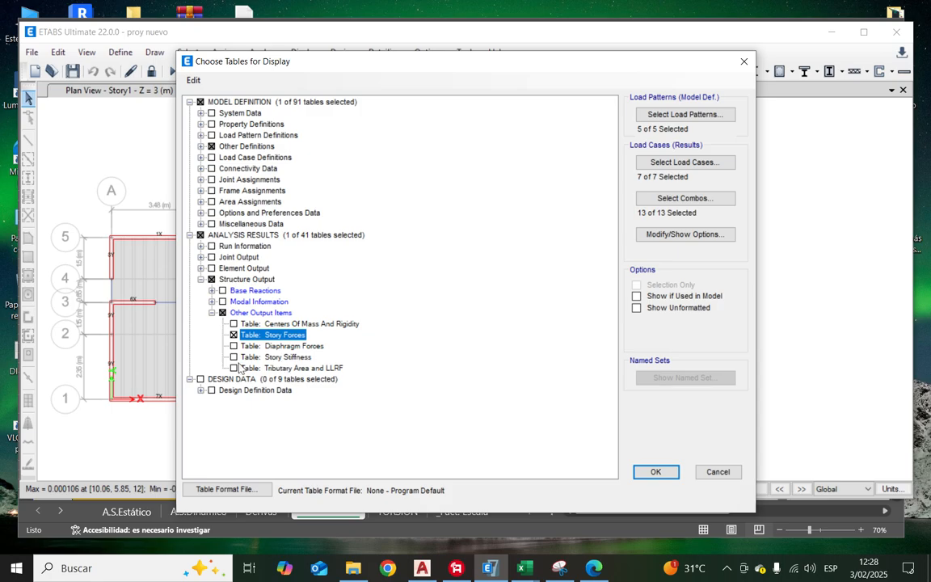
left_click(234, 357)
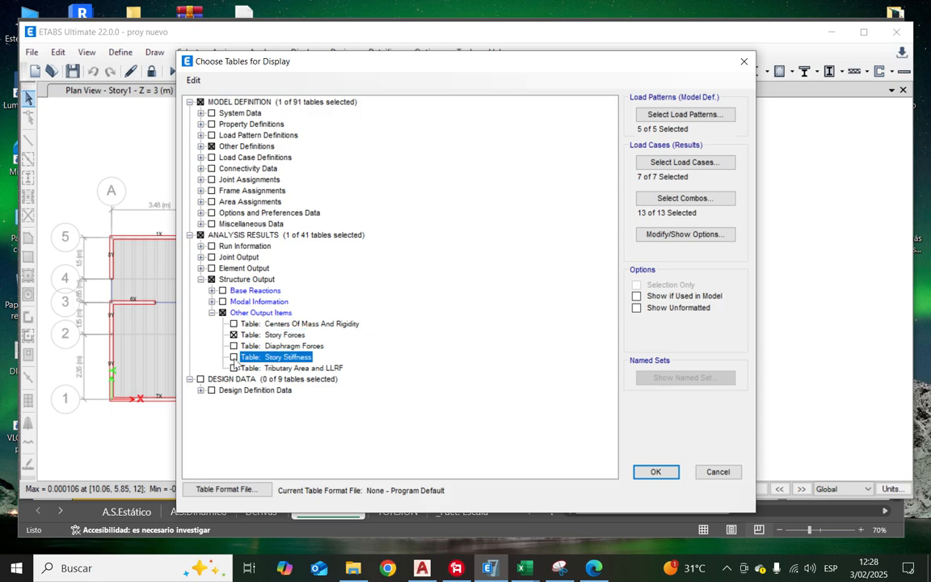
left_click(651, 473)
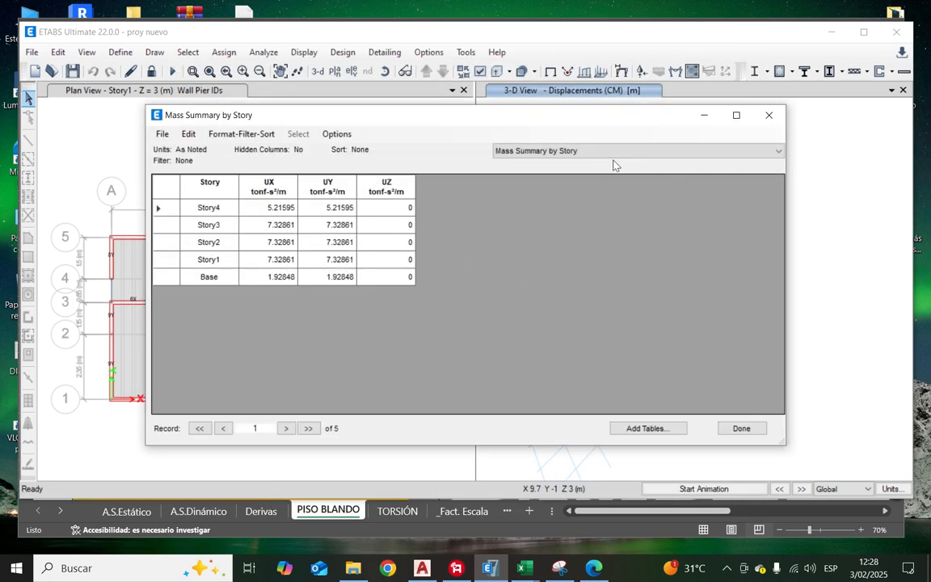
Step: Show the Story Stiffness table and filter its Output Case to SEXX
left_click(607, 152)
left_click(544, 182)
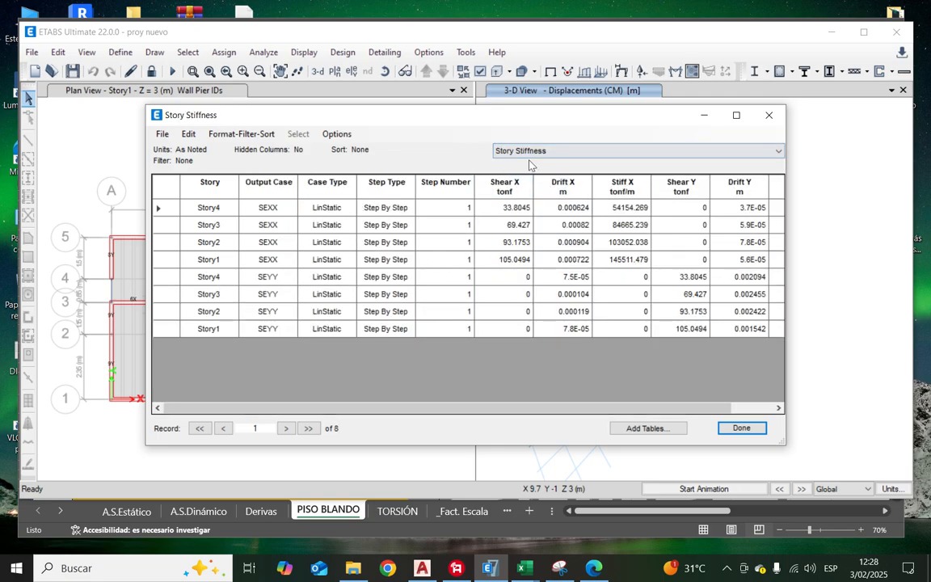
left_click_drag(405, 112, 396, 101)
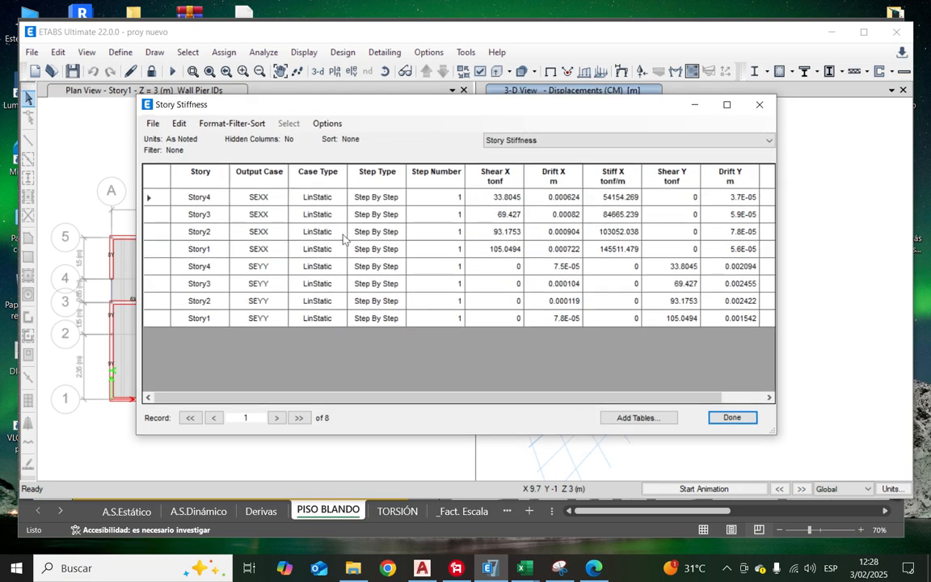
left_click(260, 177)
left_click(248, 267)
left_click(254, 173)
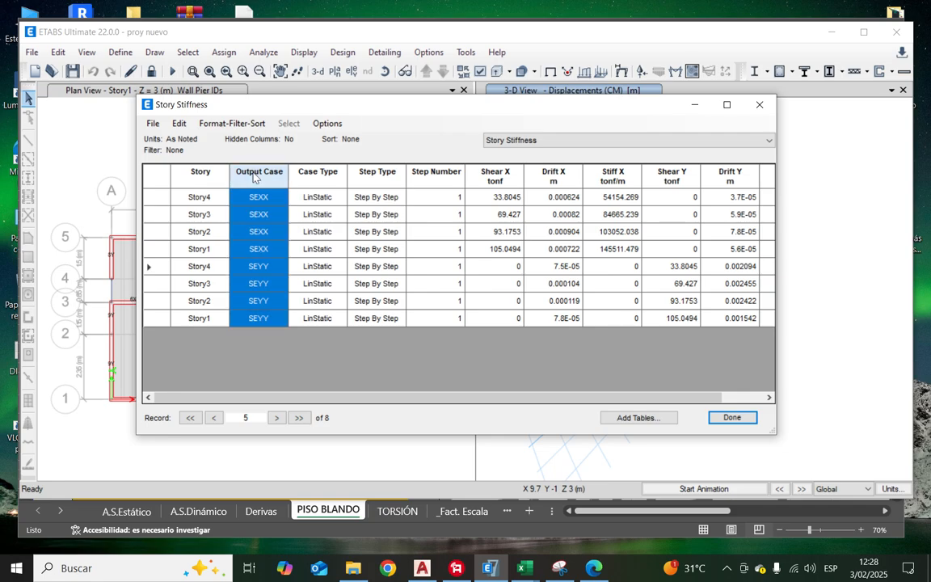
right_click(253, 173)
left_click(317, 183)
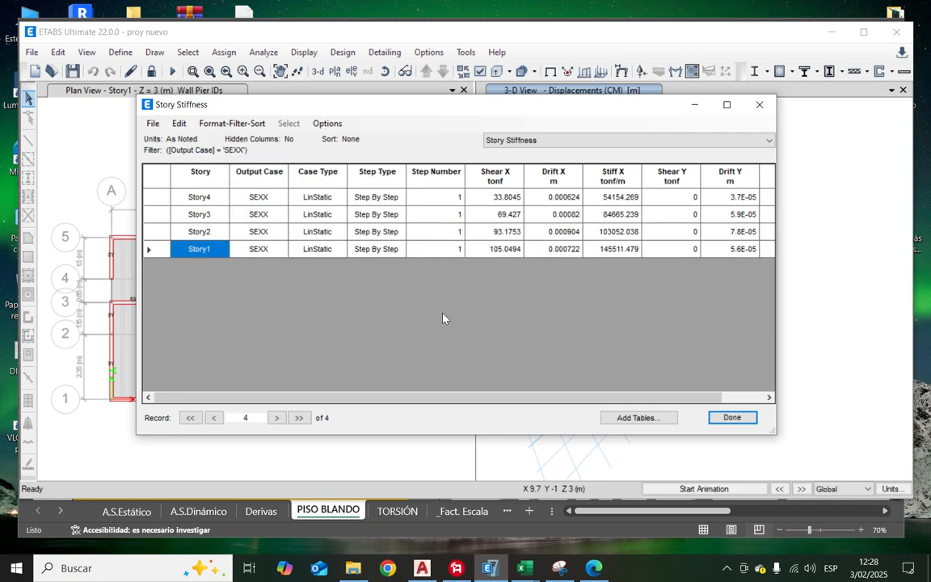
Step: Copy the SEXX values from Shear X through Stiff Y for Story4 to Story1 in the Story Stiffness table
left_click_drag(382, 397, 397, 379)
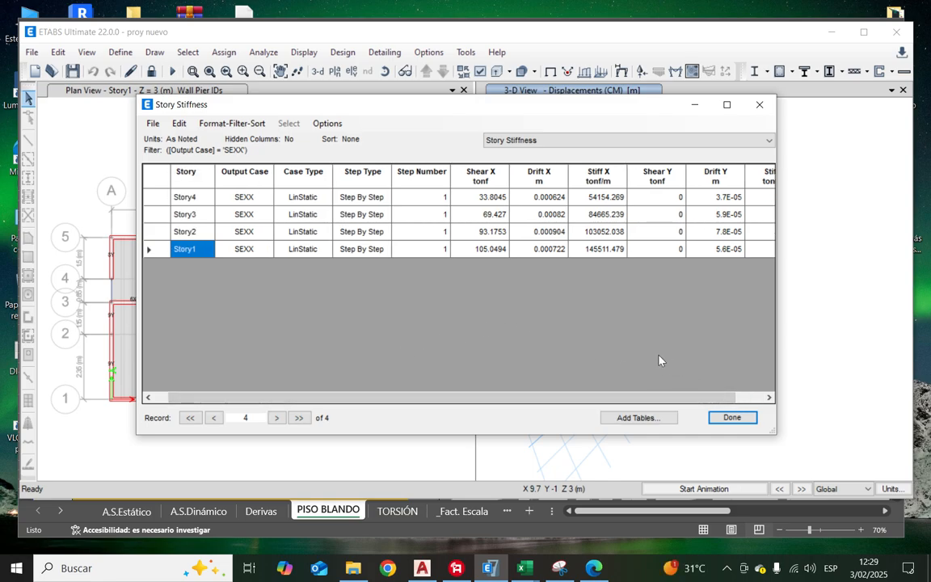
left_click_drag(415, 399, 531, 401)
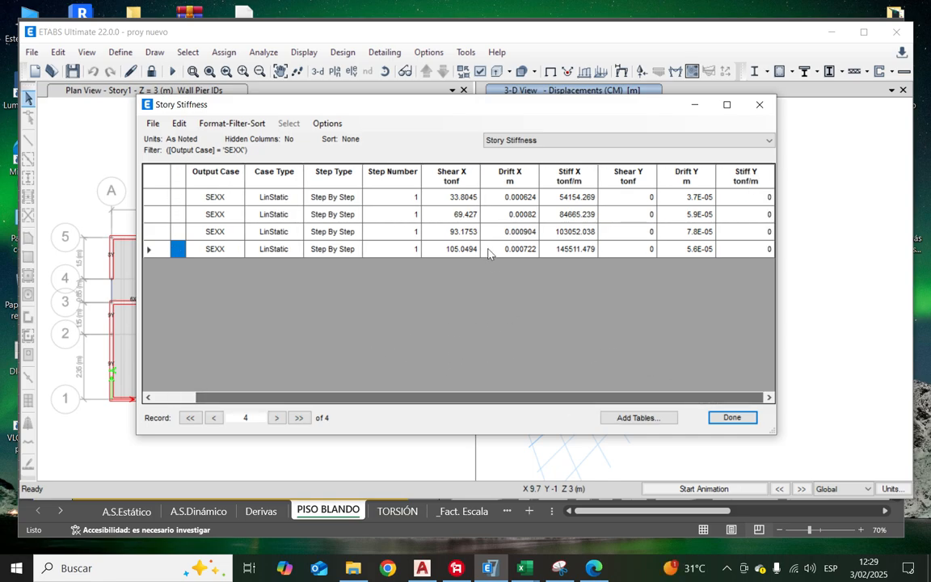
left_click(453, 198)
left_click_drag(444, 197, 874, 268)
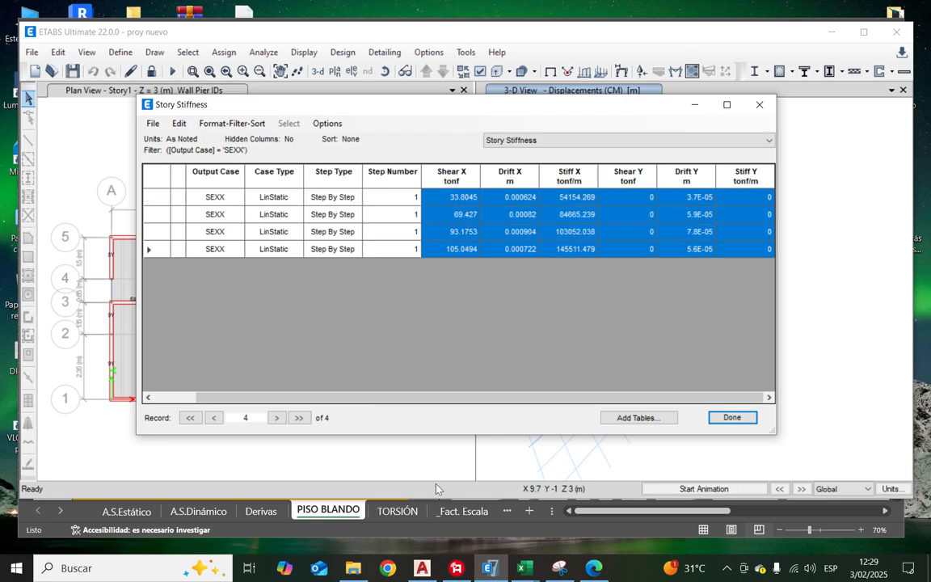
Step: Switch to the 02.-A. Sismico Estático-Dinàmico workbook in Excel and paste the SEXX stiffness values into PISO BLANDO DIRECCION XX starting at D12
left_click(524, 568)
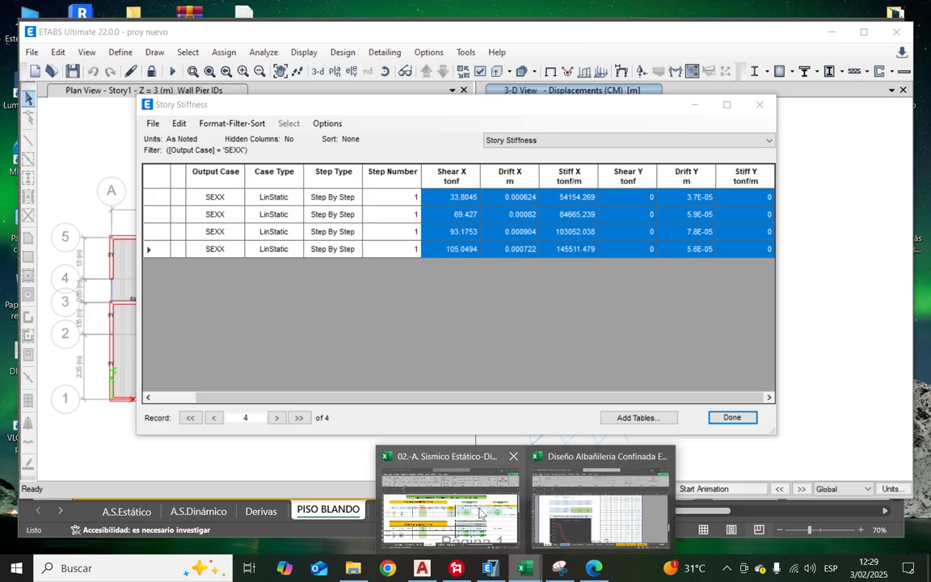
mouse_move(480, 512)
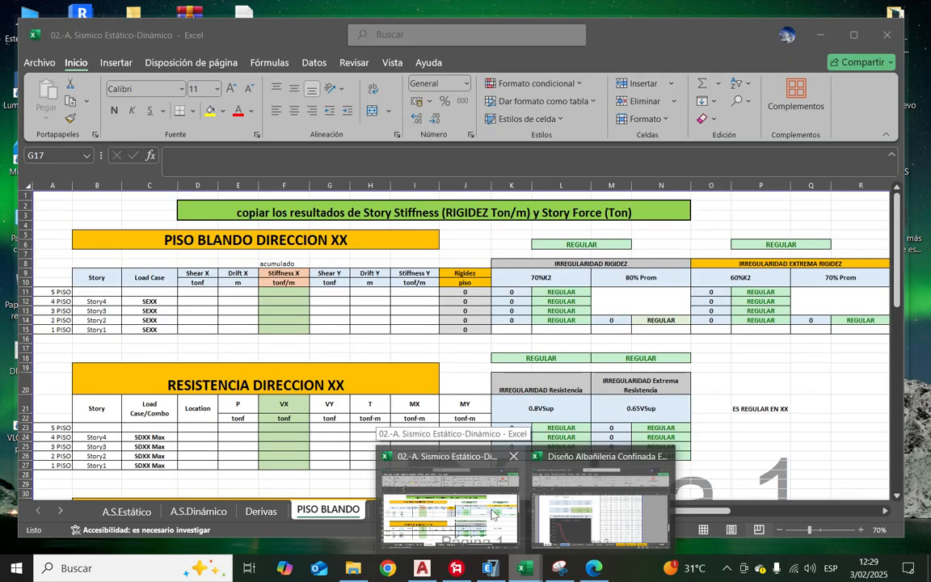
left_click(494, 513)
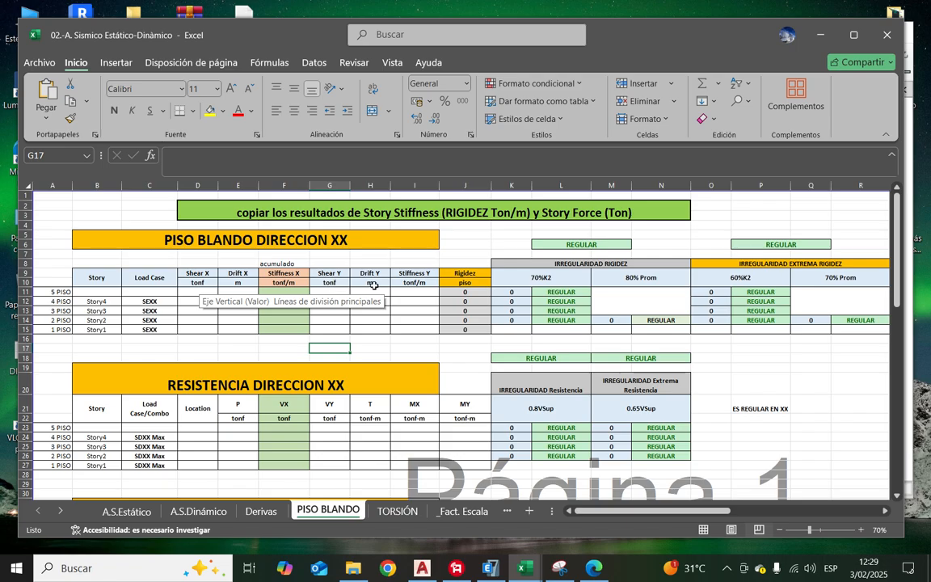
left_click(526, 569)
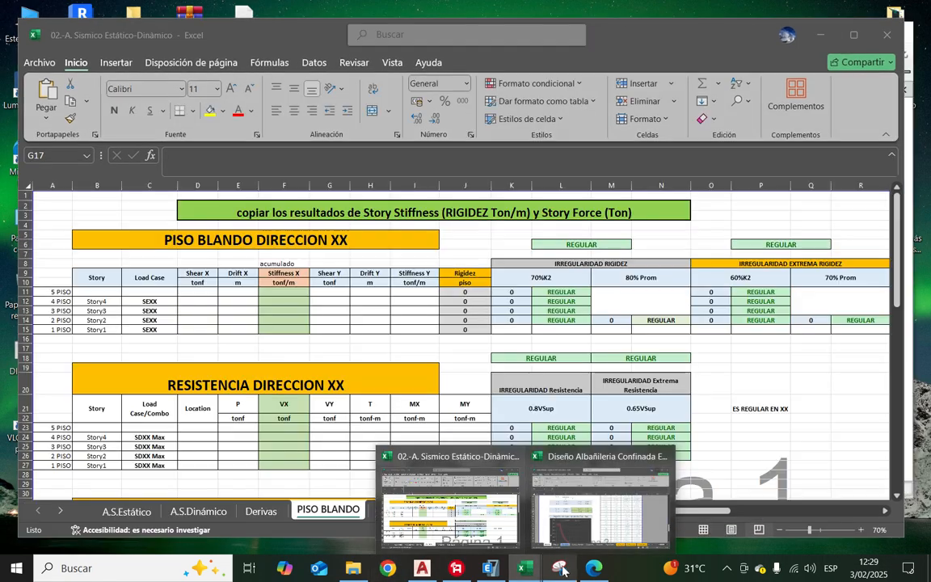
left_click(490, 568)
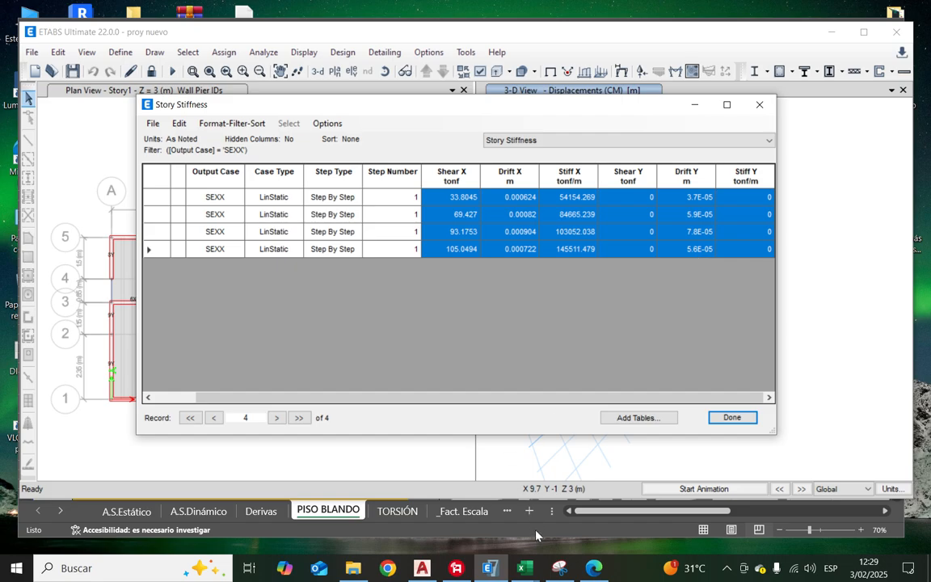
mouse_move(523, 569)
left_click(449, 530)
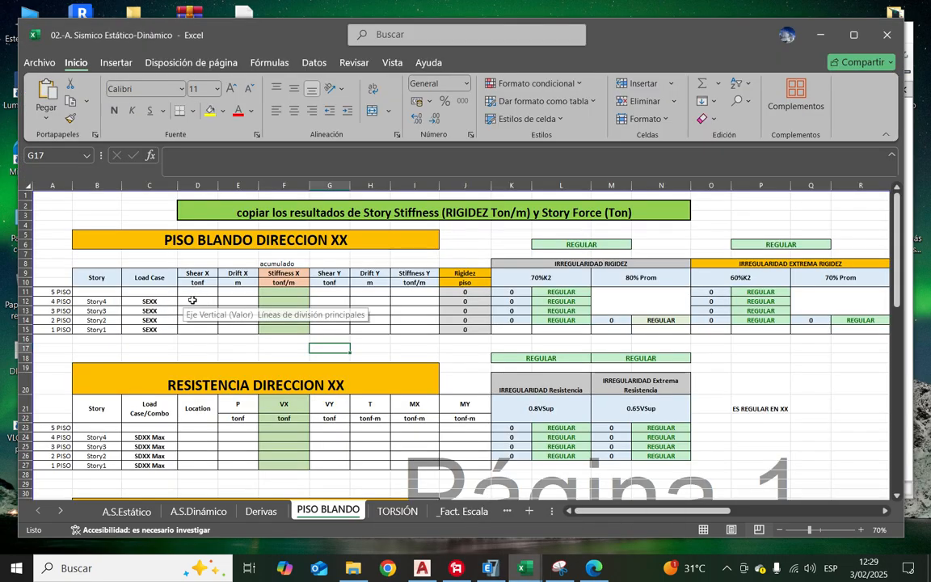
left_click(192, 300)
right_click(192, 300)
left_click(224, 241)
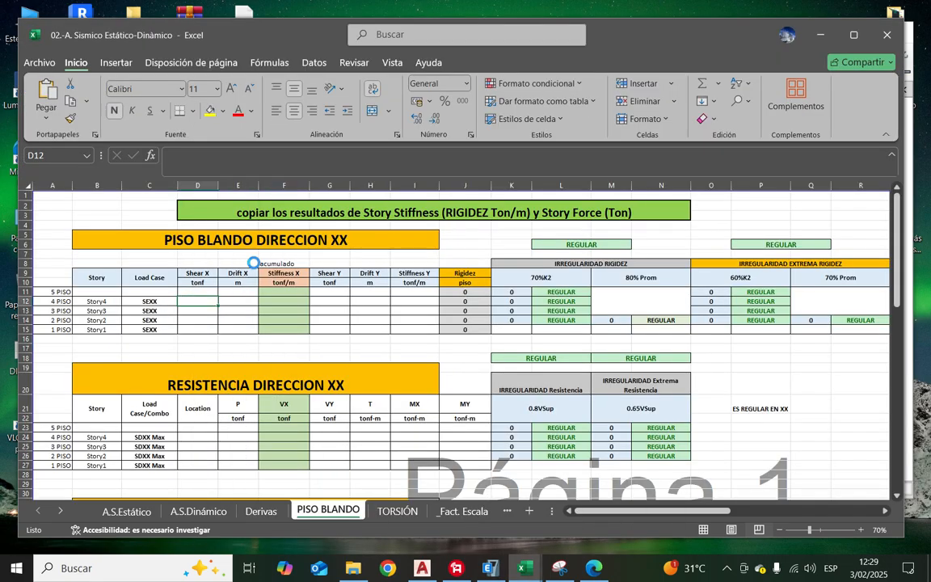
left_click(503, 366)
Step: Review the XX rigidity and extreme rigidity checks against the soft-story and resistance criteria in Tabla N° 8
left_click_drag(561, 292, 561, 321)
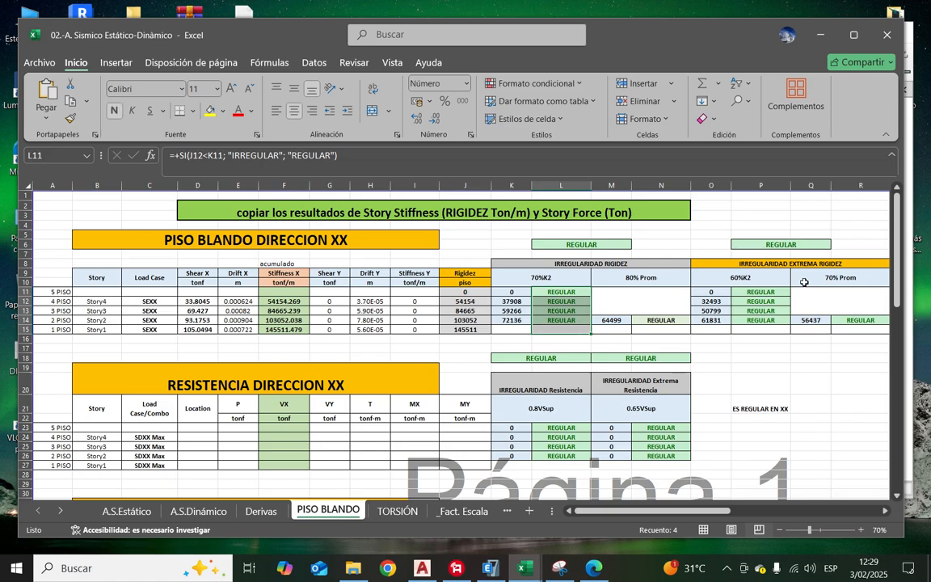
left_click_drag(766, 292, 765, 320)
left_click(838, 356)
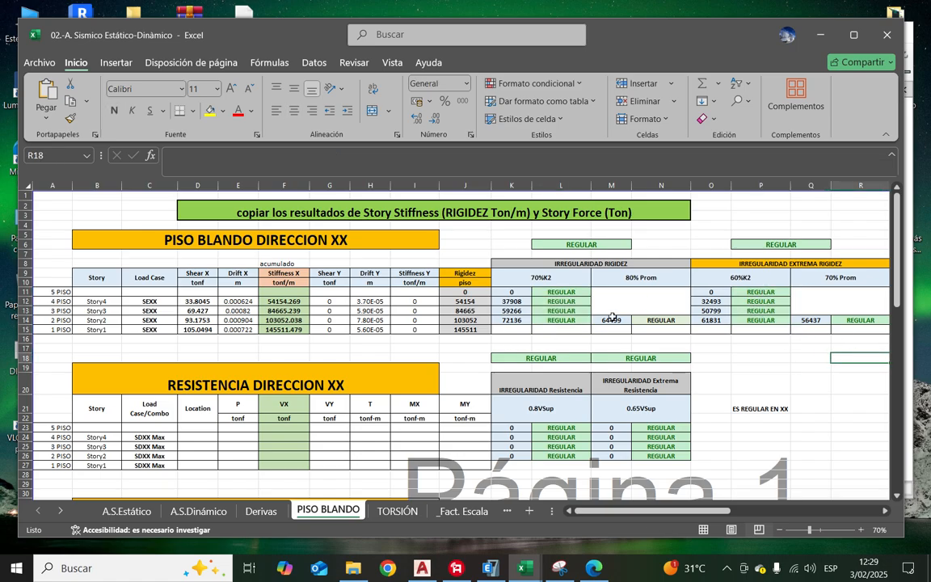
left_click_drag(673, 508, 747, 496)
key("Return")
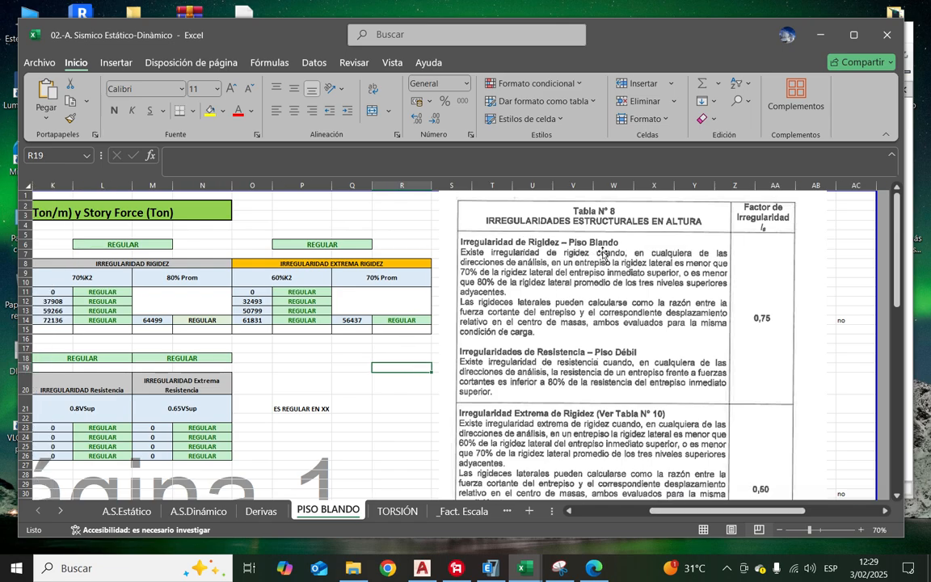
left_click(399, 223)
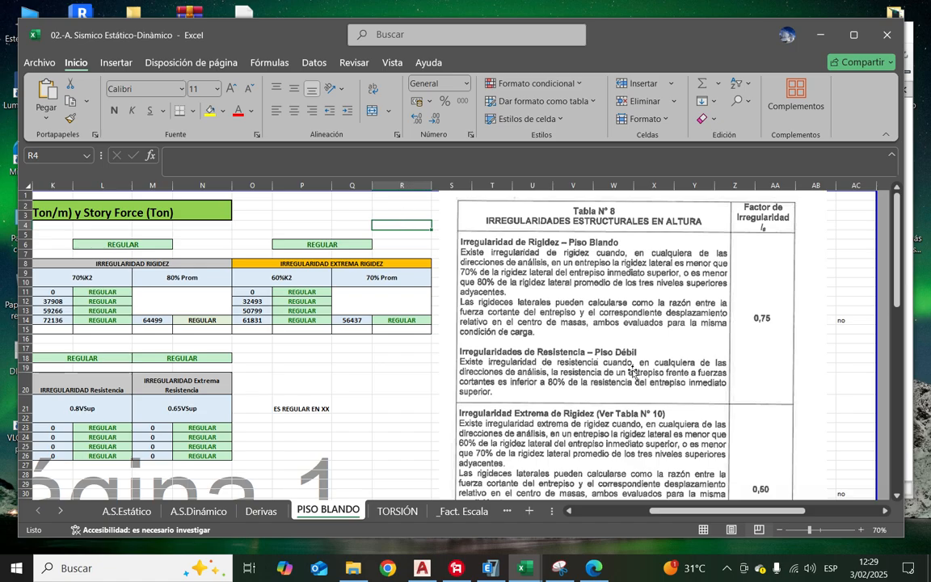
scroll(635, 373, "down", 5)
scroll(642, 388, "up", 5)
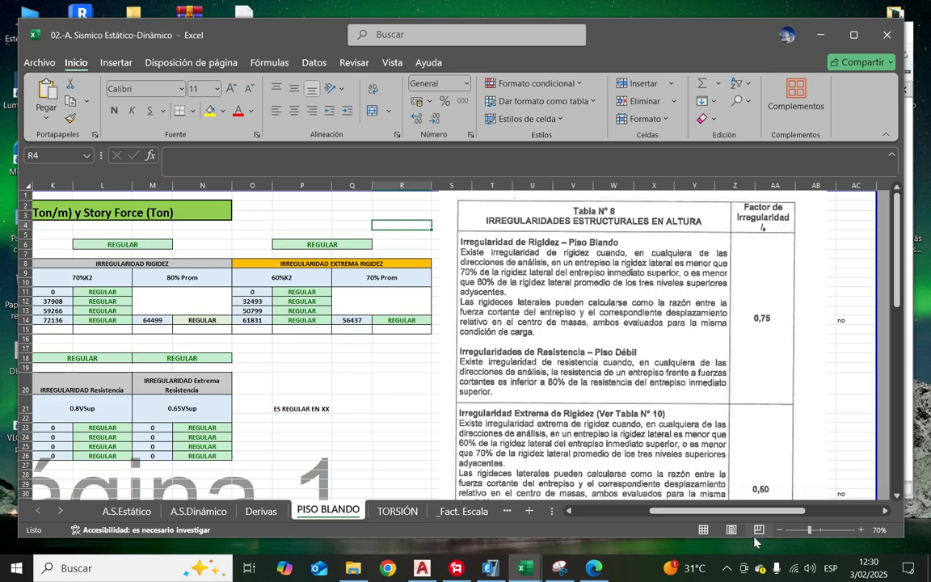
Step: Examine the hand-drawn story stiffness and resistance sketches with their K1 and R1 limits, and return to the XX tables
left_click_drag(690, 511, 766, 512)
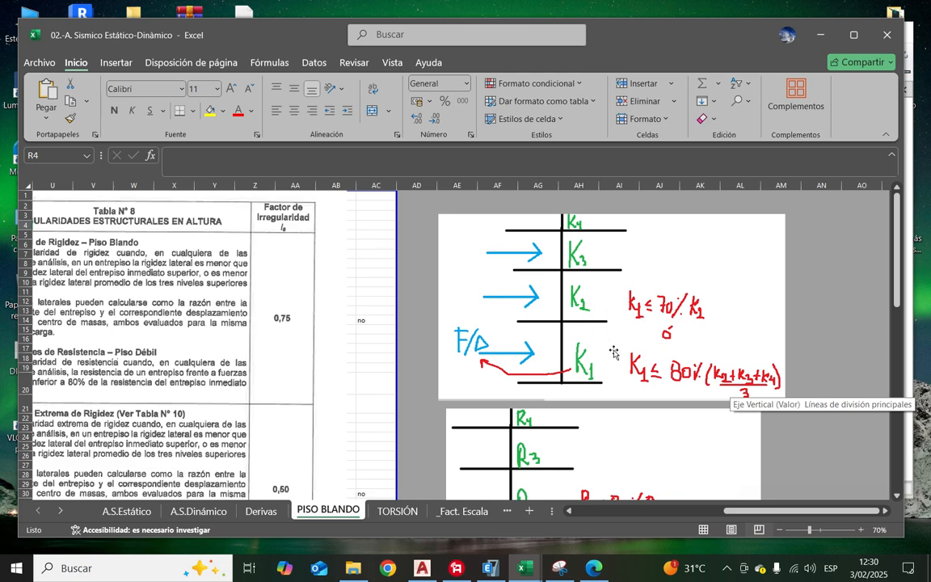
scroll(684, 321, "down", 1)
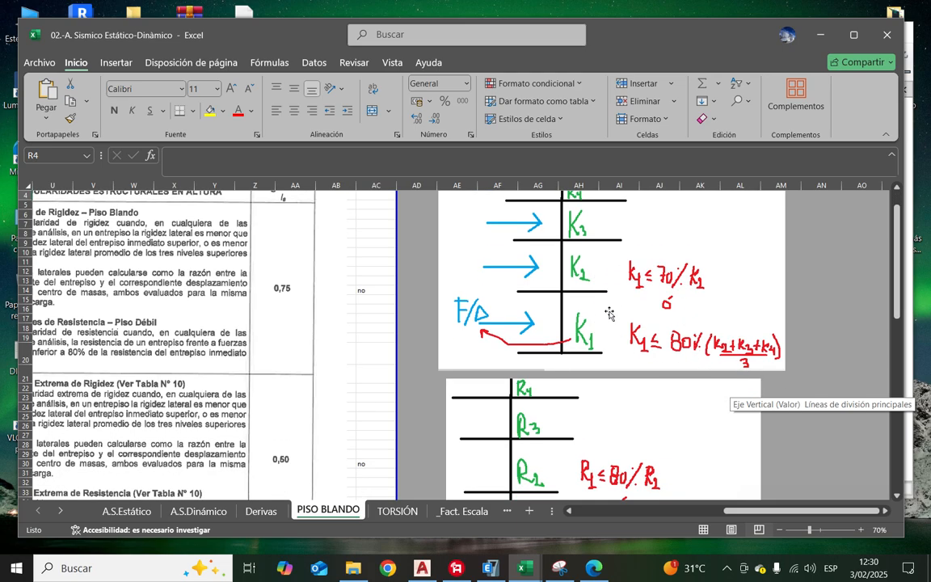
scroll(598, 319, "up", 1)
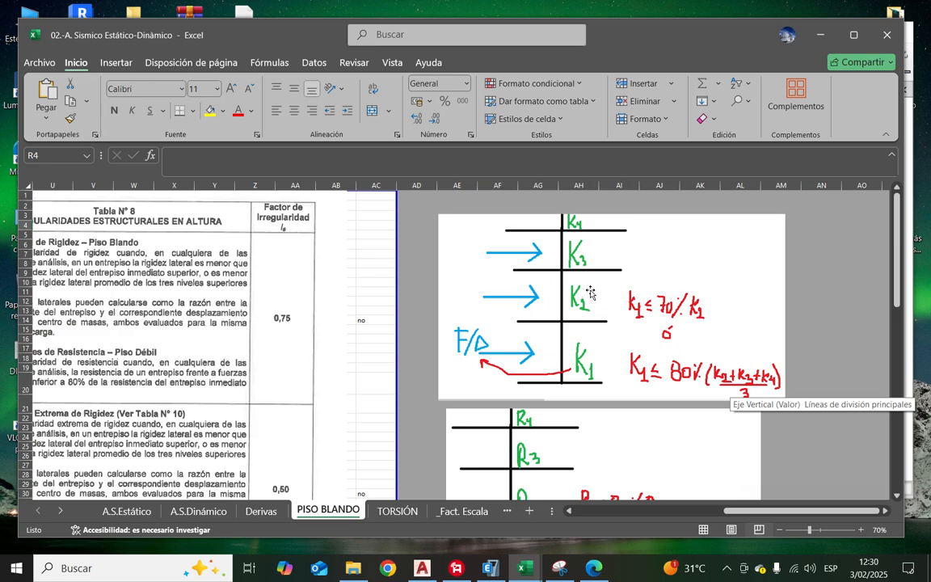
scroll(647, 364, "down", 2)
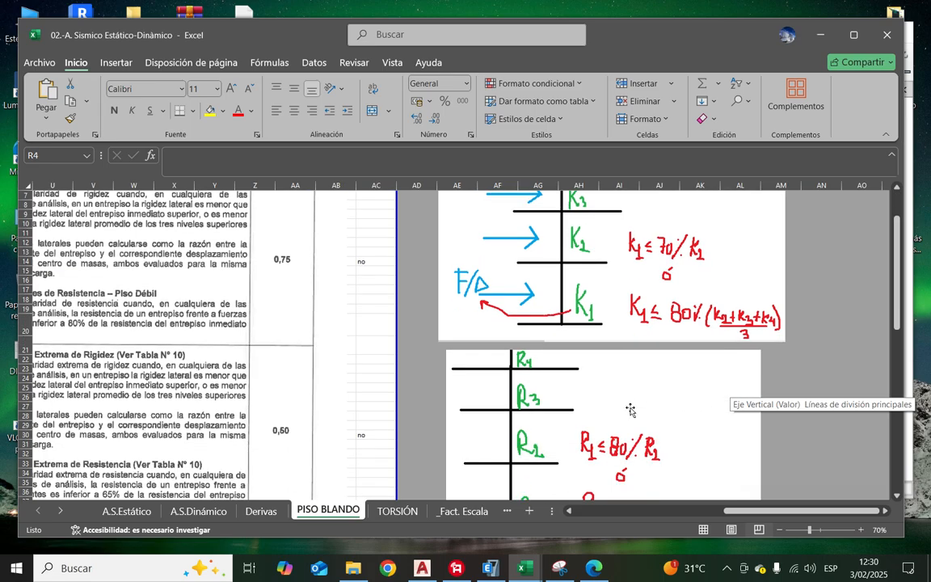
scroll(633, 407, "down", 1)
scroll(633, 408, "down", 2)
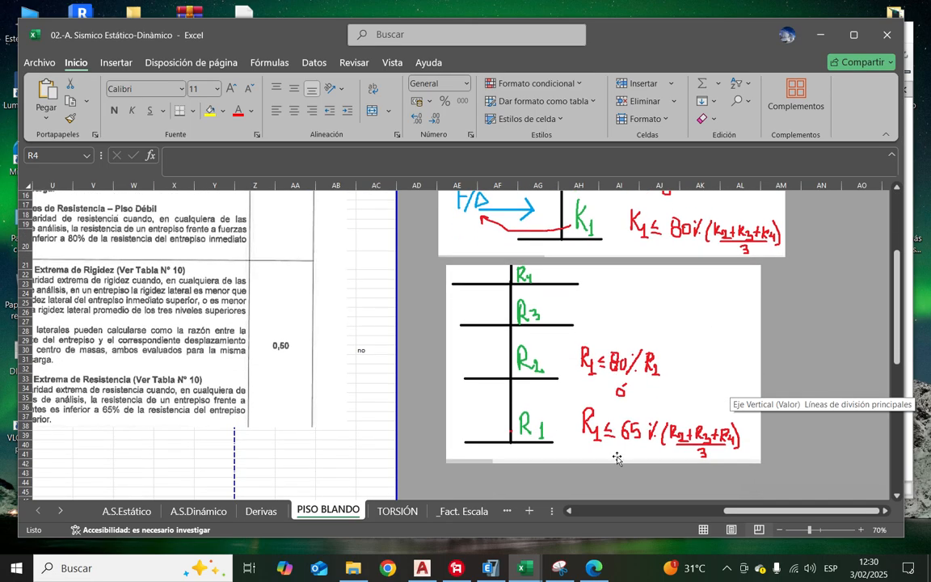
scroll(494, 378, "up", 3)
scroll(516, 403, "down", 2)
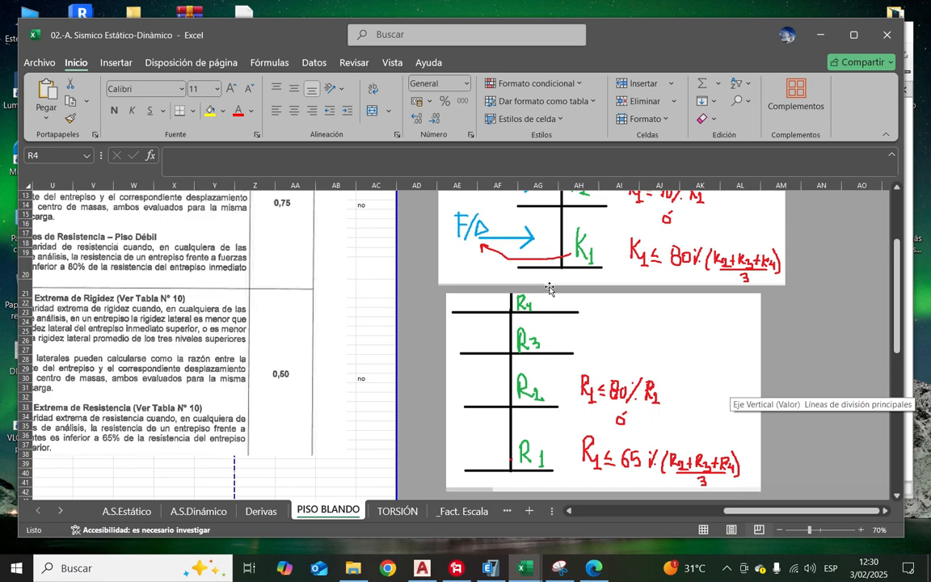
left_click_drag(734, 511, 667, 509)
scroll(477, 348, "up", 4)
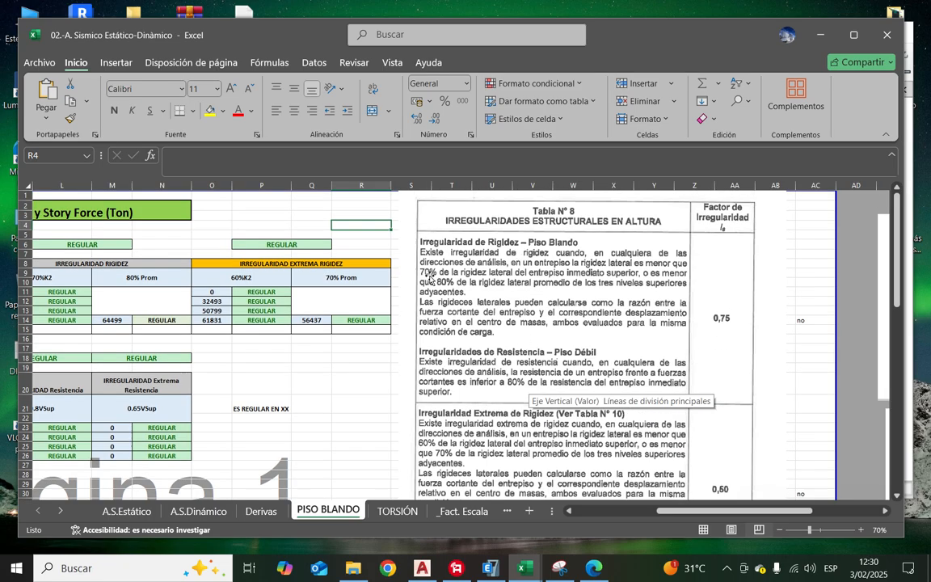
left_click_drag(663, 510, 557, 502)
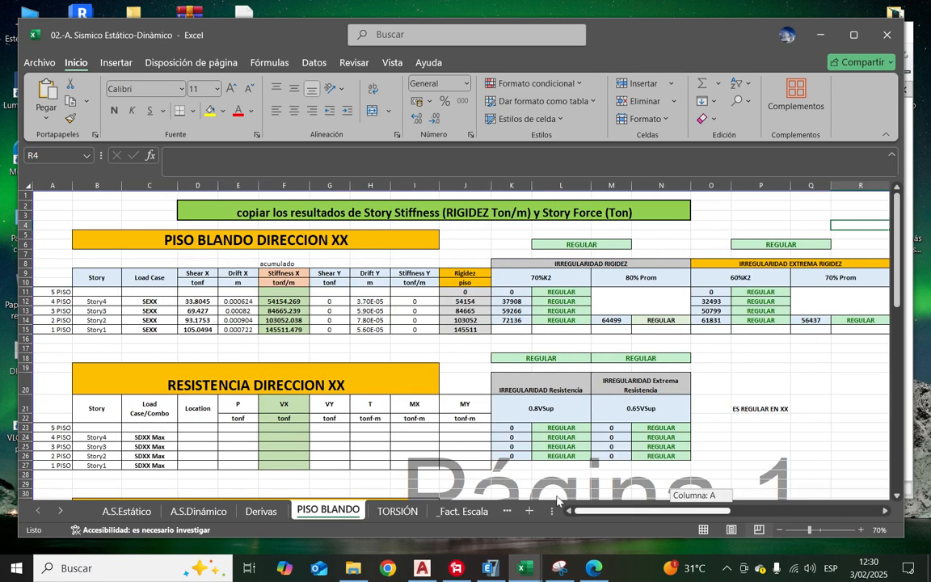
Step: Locate the PISO BLANDO DIRECCION YY table, switch to ETABS and filter the Story Stiffness Output Case to SEYY
scroll(190, 324, "down", 2)
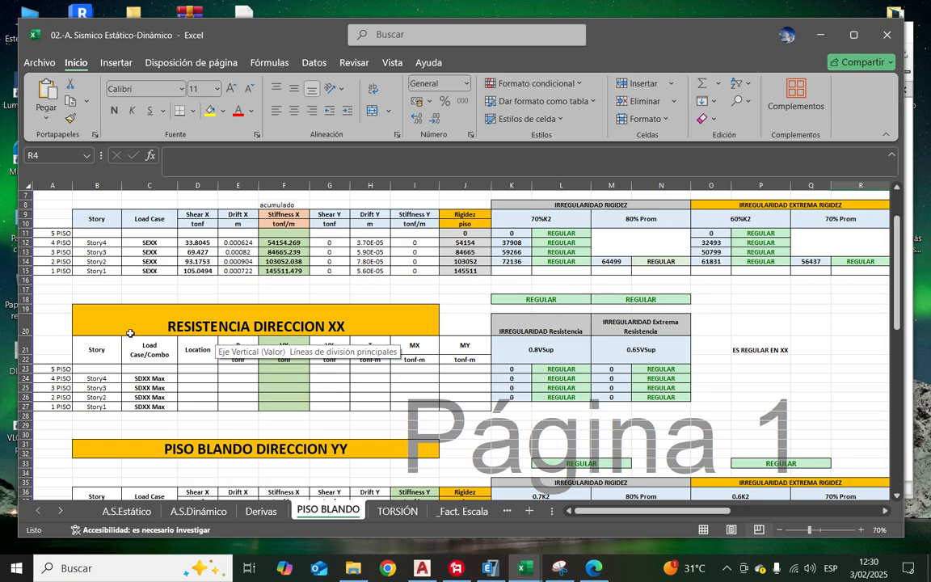
scroll(129, 333, "down", 5)
left_click(284, 413)
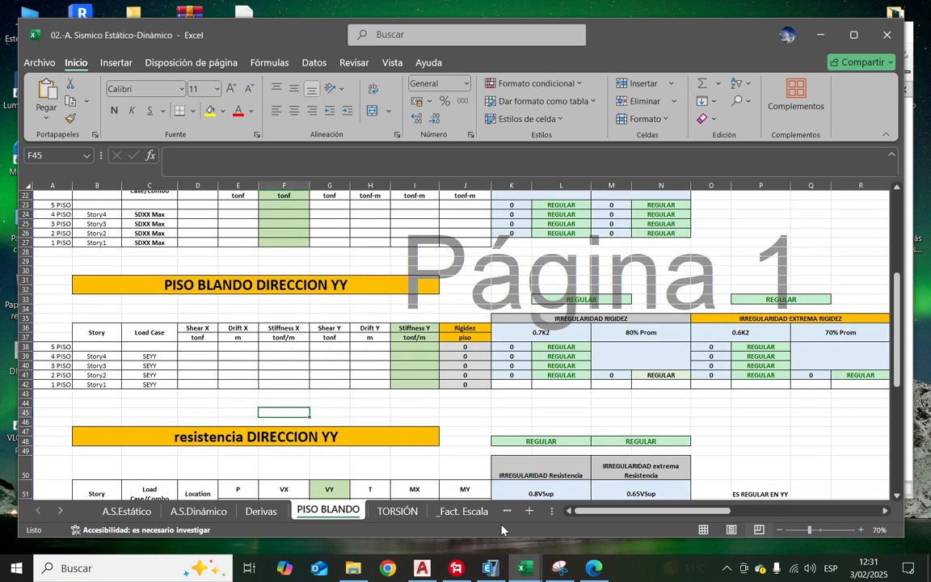
key("alt+Tab")
left_click_drag(378, 397, 311, 396)
right_click(269, 175)
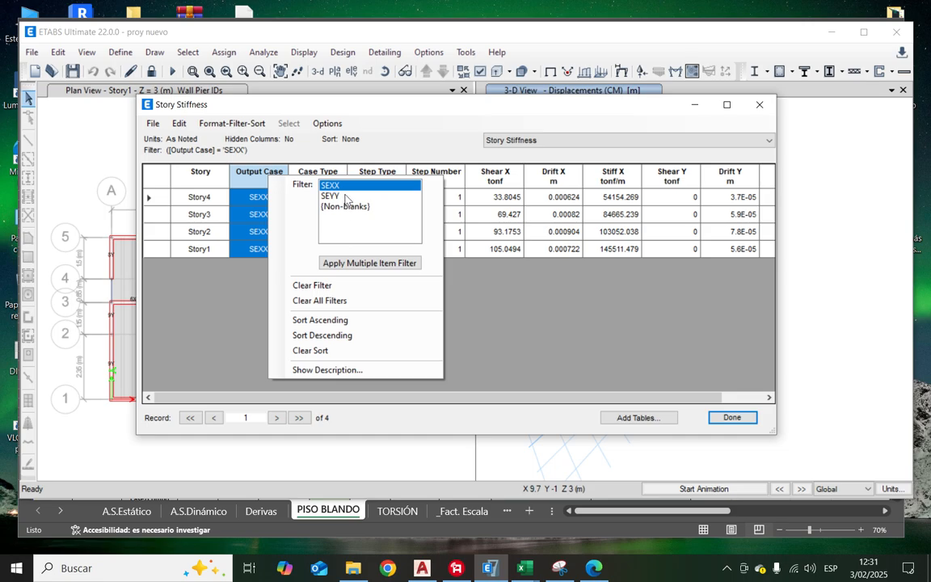
left_click(331, 196)
left_click(497, 271)
Step: Copy the SEYY values from Shear X through Stiff Y for all four stories
left_click_drag(452, 397, 620, 404)
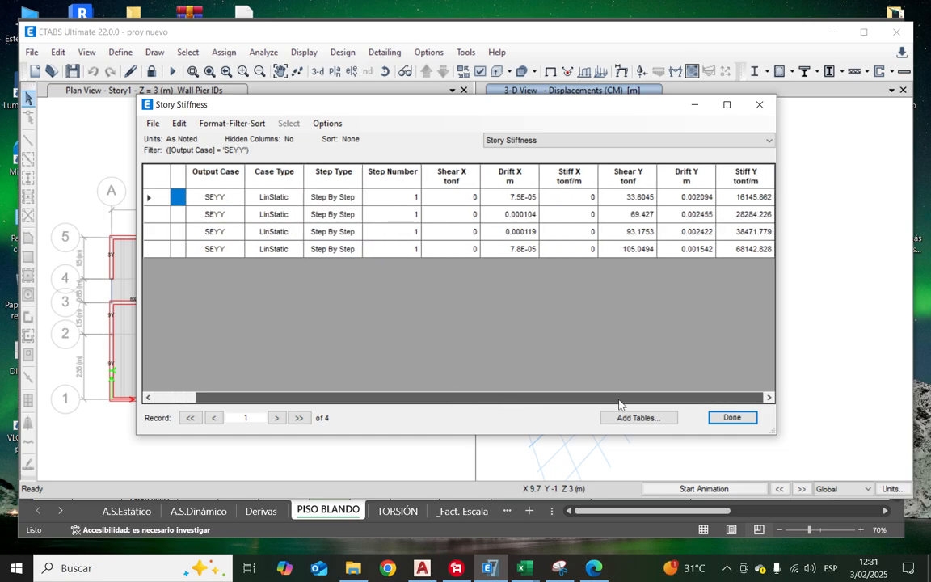
left_click(451, 175)
left_click(446, 199)
left_click_drag(446, 199, 822, 245)
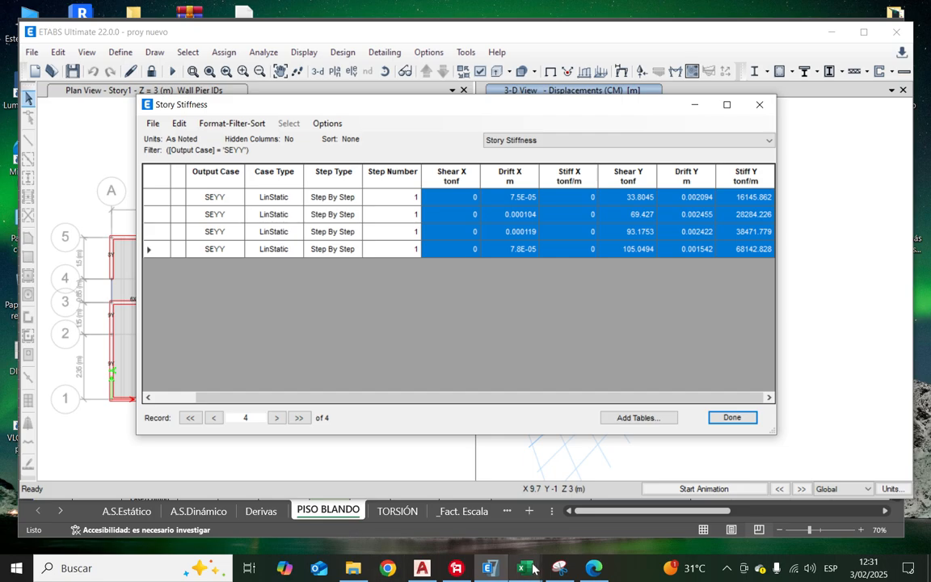
Step: Switch to the seismic analysis workbook in Excel and paste the SEYY stiffness values into PISO BLANDO DIRECCION YY starting at D39
mouse_move(524, 569)
left_click(447, 530)
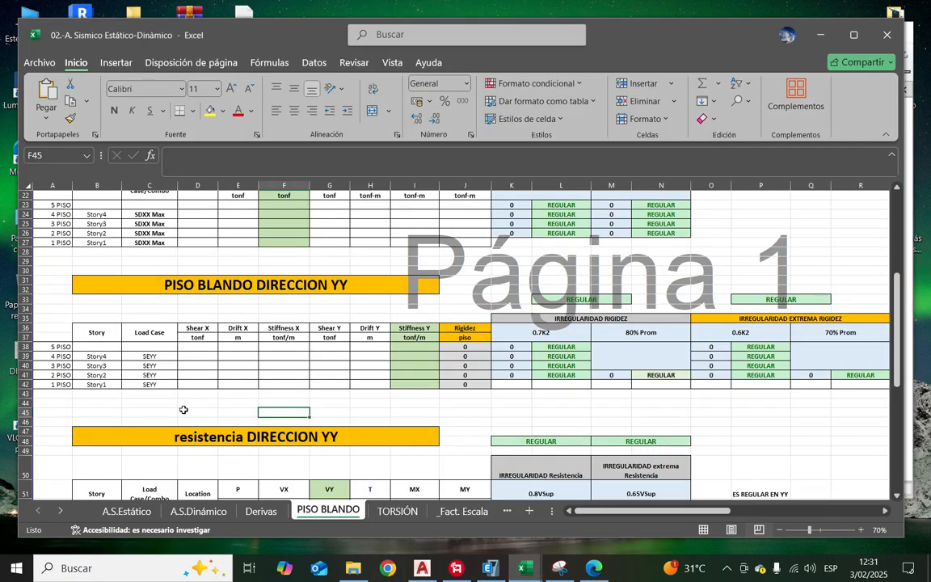
right_click(186, 360)
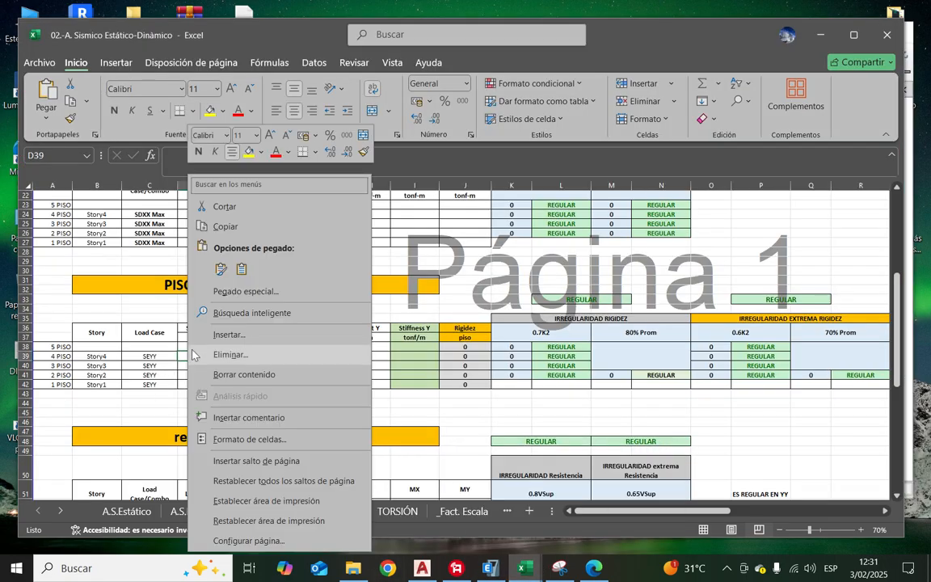
left_click(220, 269)
left_click(236, 413)
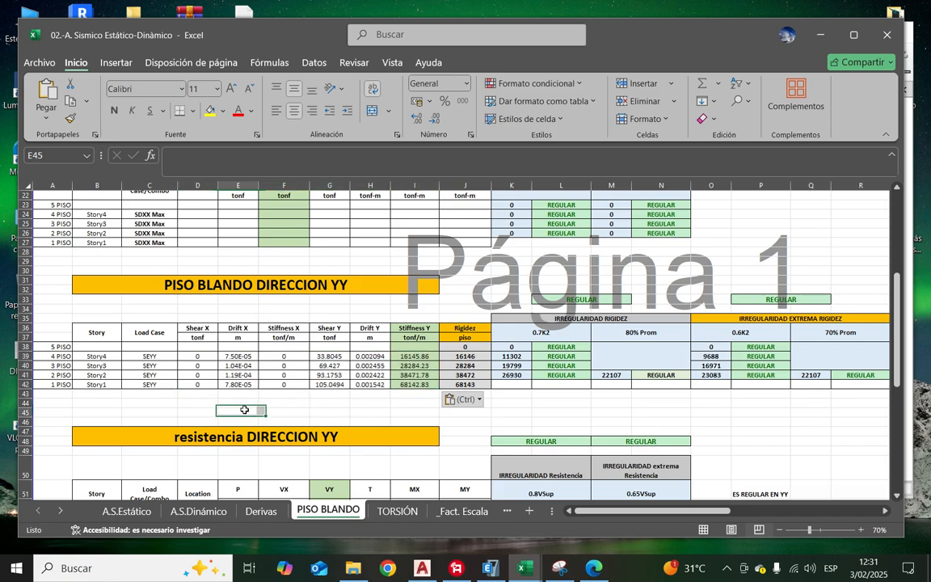
Step: Review the Stiffness X column of PISO BLANDO DIRECCION XX and the RESISTENCIA DIRECCION XX table below it
scroll(242, 402, "up", 7)
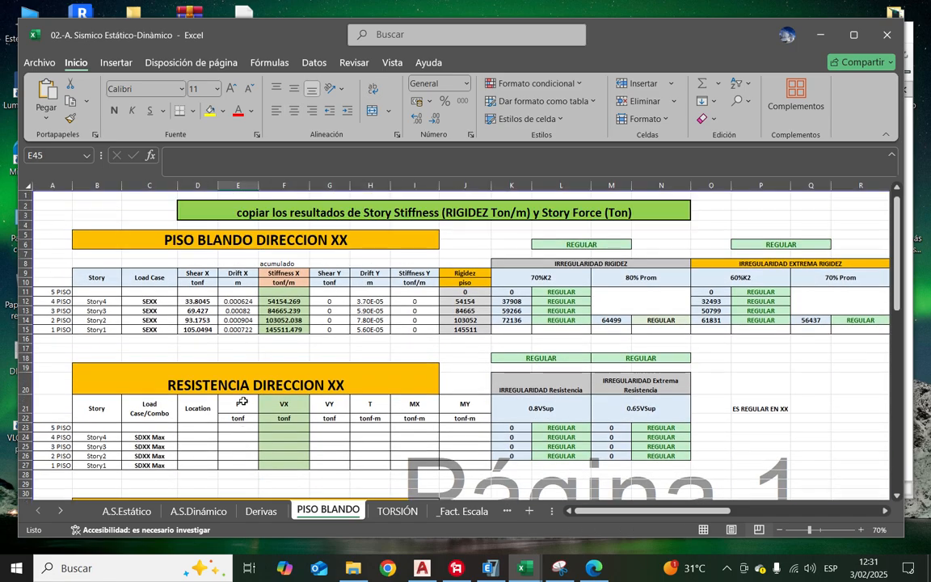
left_click(247, 240)
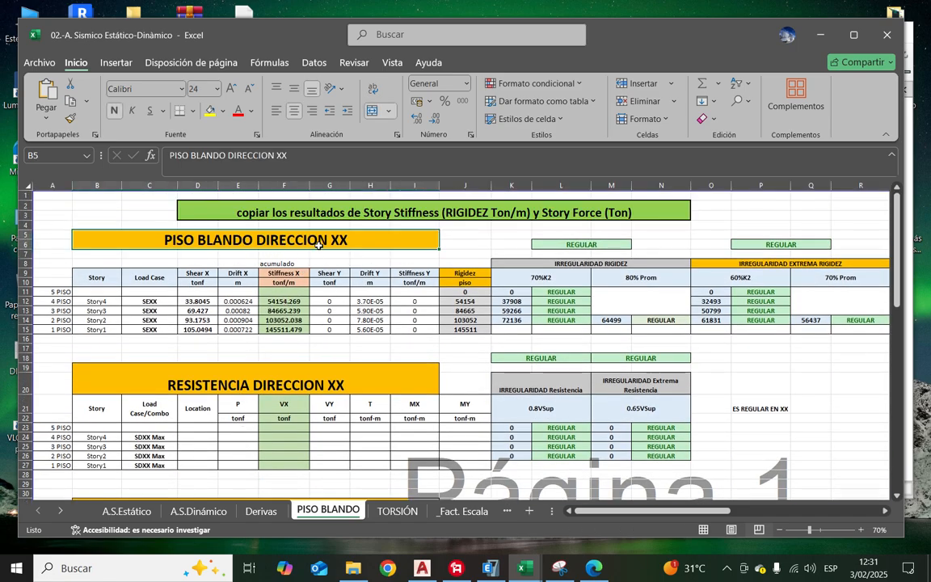
left_click_drag(281, 273, 279, 329)
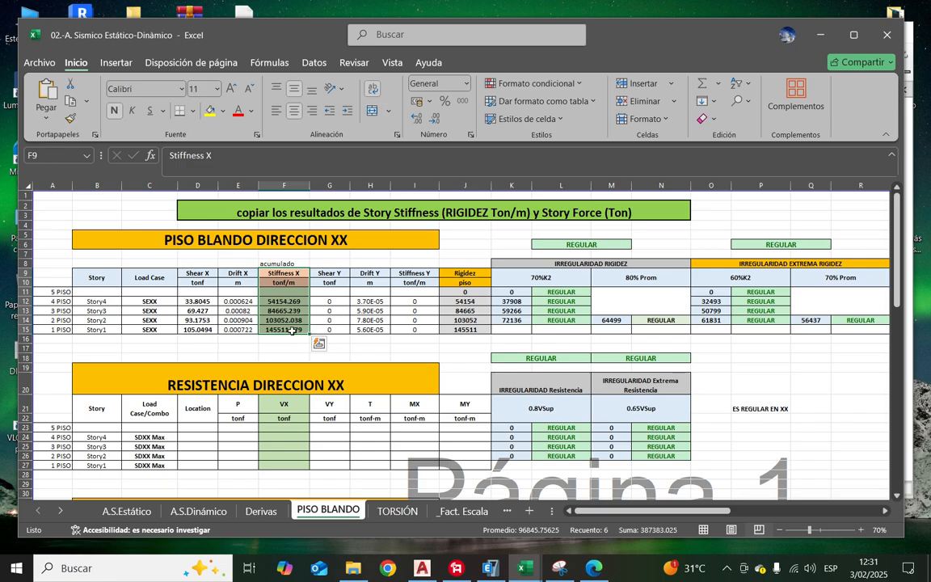
scroll(292, 289, "down", 8)
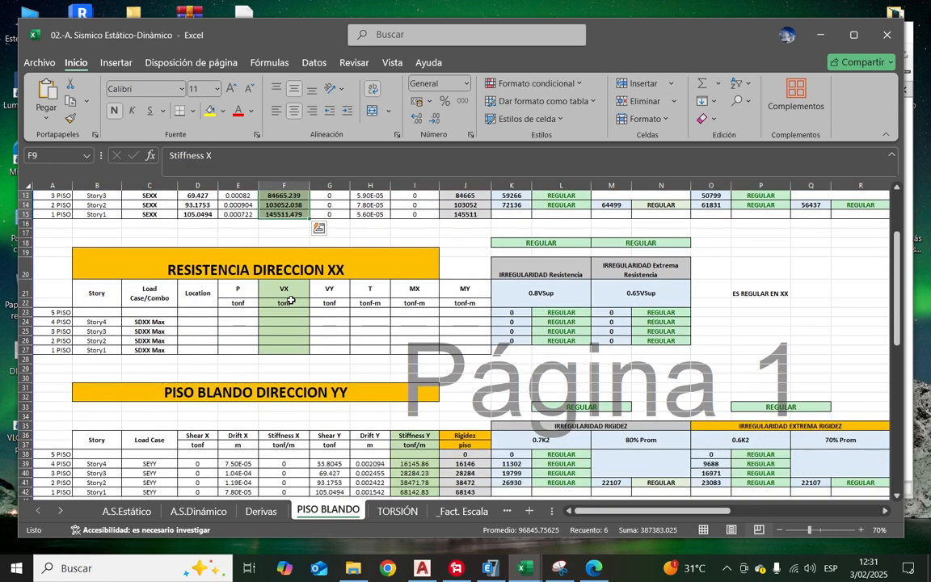
Step: Review the Stiffness Y column of PISO BLANDO DIRECCION YY and compare each story's rigidity with its 0.7K2 irregularity check
left_click(348, 257)
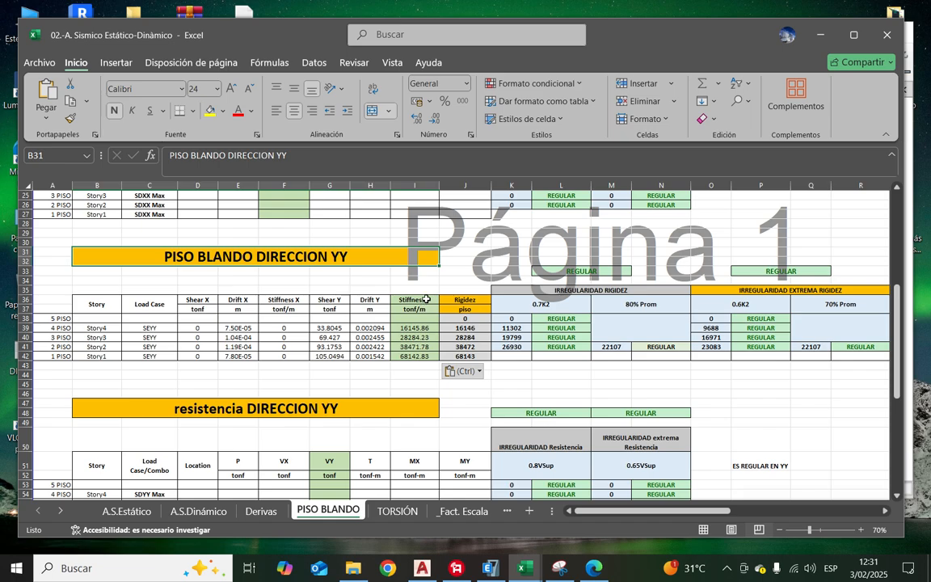
left_click_drag(414, 301, 404, 357)
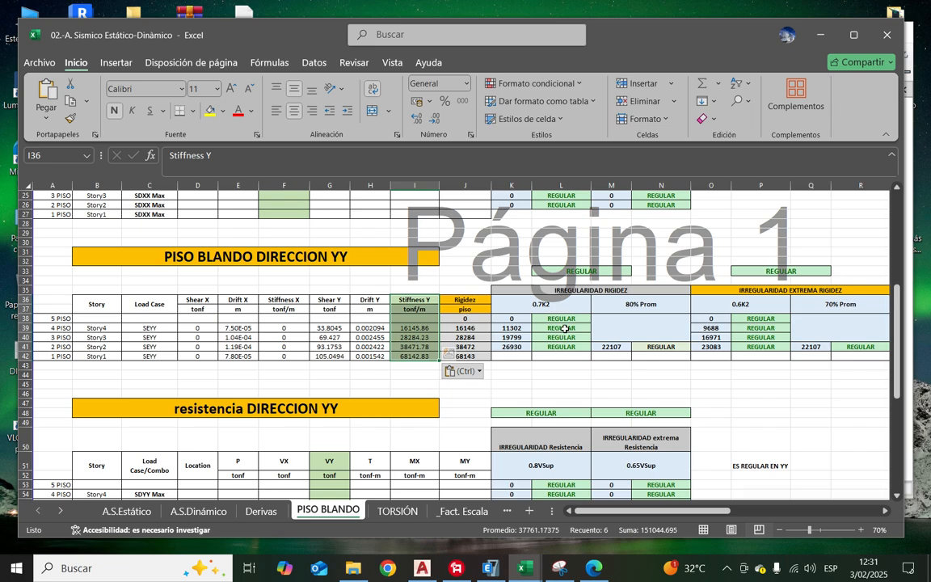
left_click(705, 376)
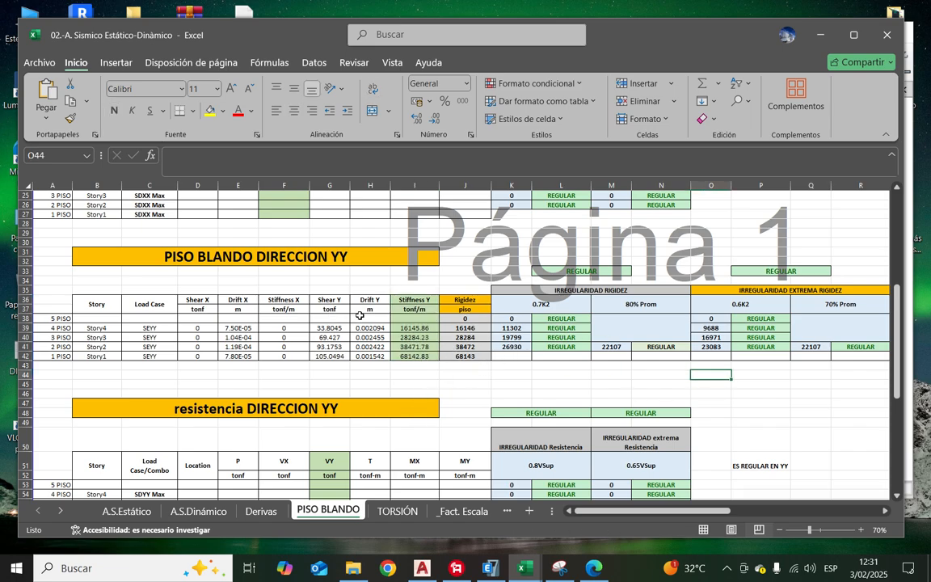
left_click(472, 358)
left_click(520, 348)
left_click(467, 357)
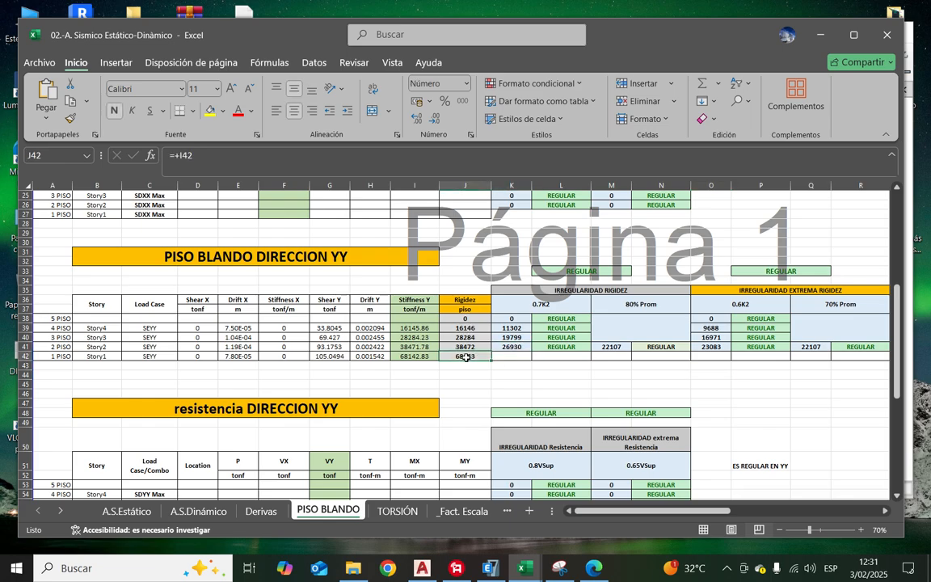
left_click(514, 347)
left_click(473, 357)
left_click(509, 346)
left_click(473, 357)
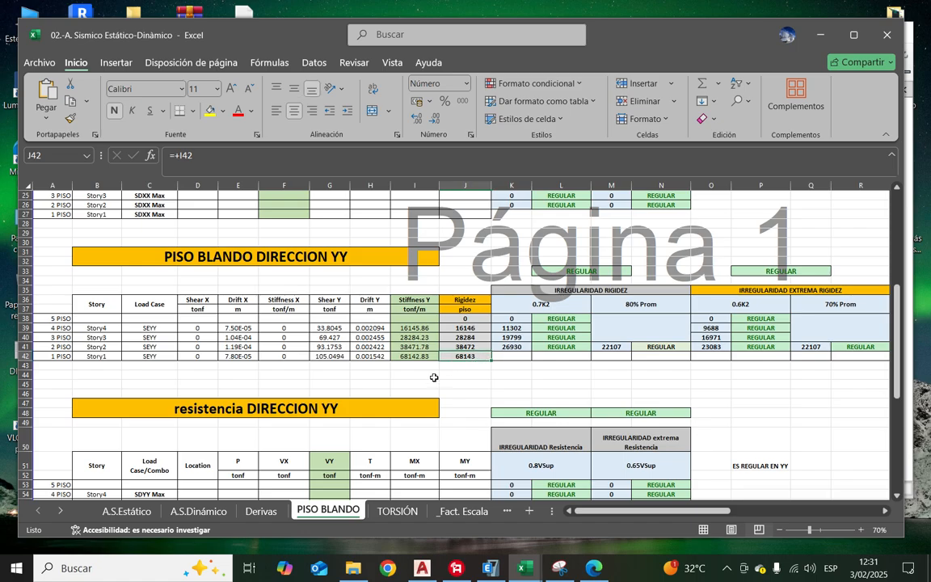
Step: Switch to ETABS, display the Story Forces table and filter its Output Case to SDXX
scroll(434, 377, "up", 8)
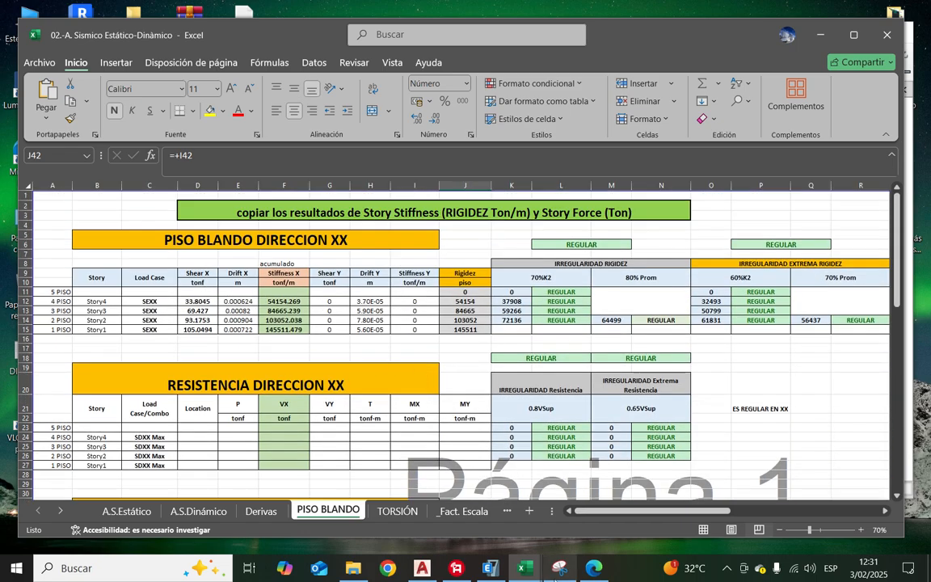
left_click(524, 569)
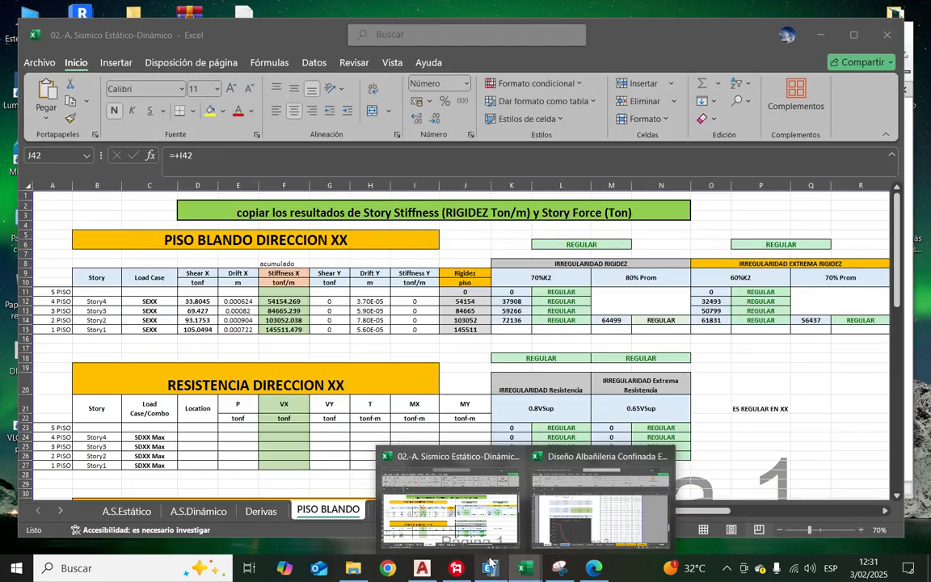
left_click(490, 568)
left_click(598, 143)
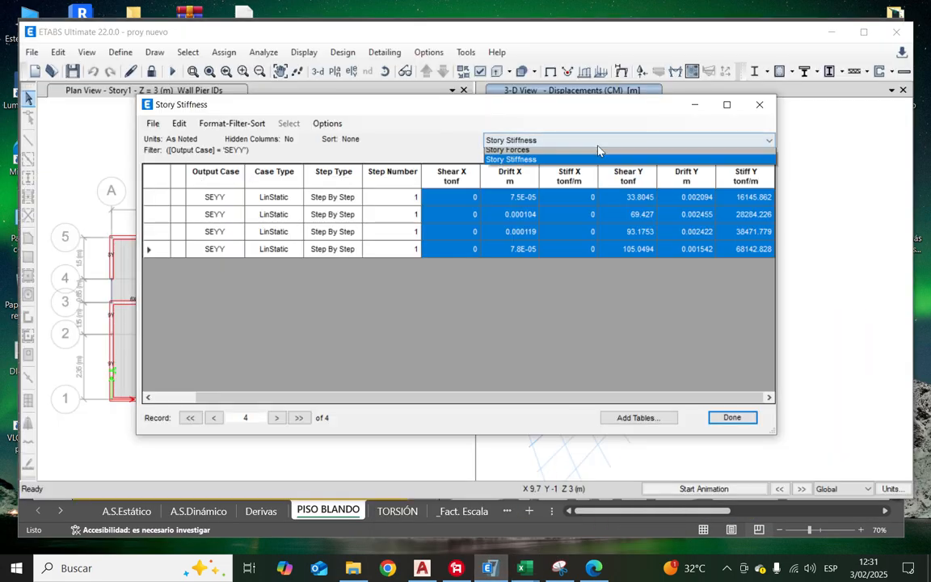
left_click(599, 160)
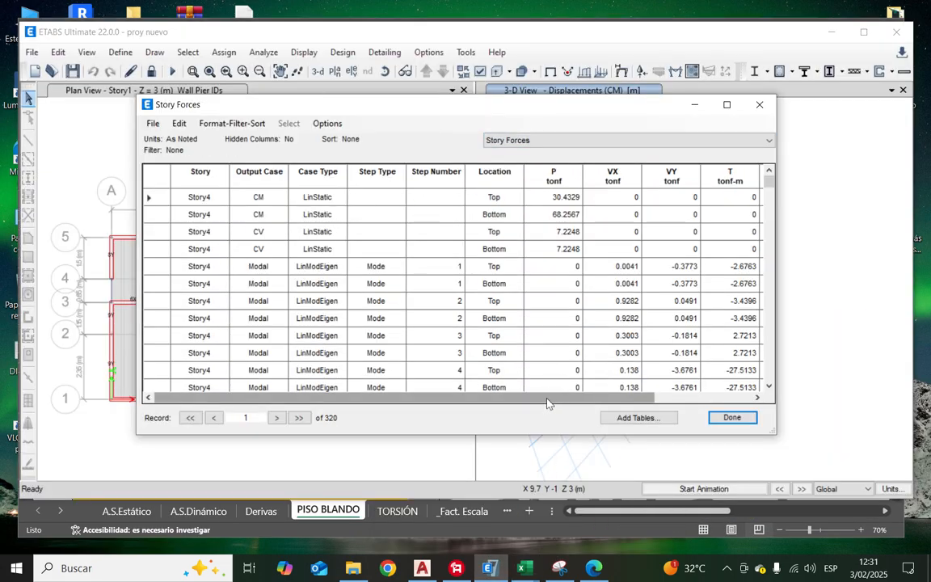
right_click(256, 178)
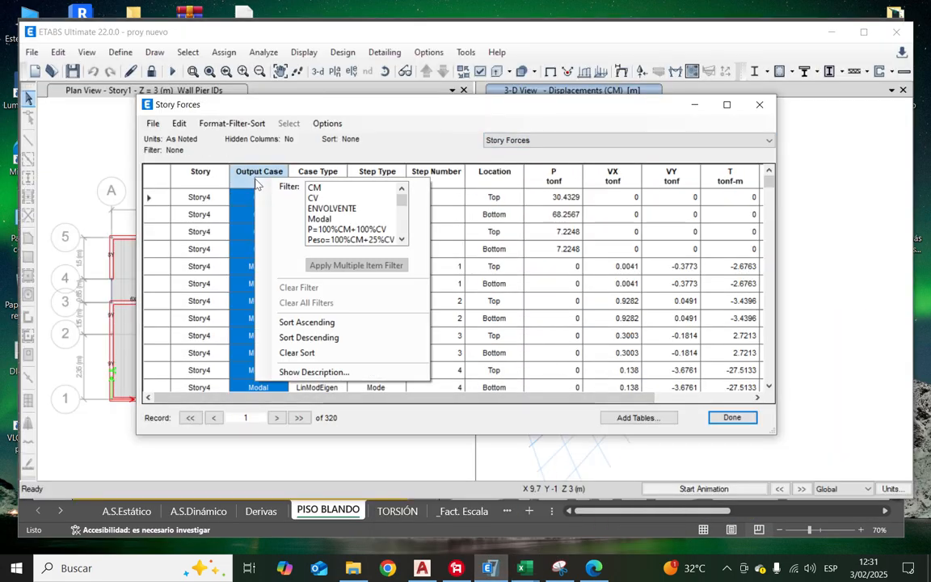
scroll(327, 234, "down", 1)
left_click(318, 228)
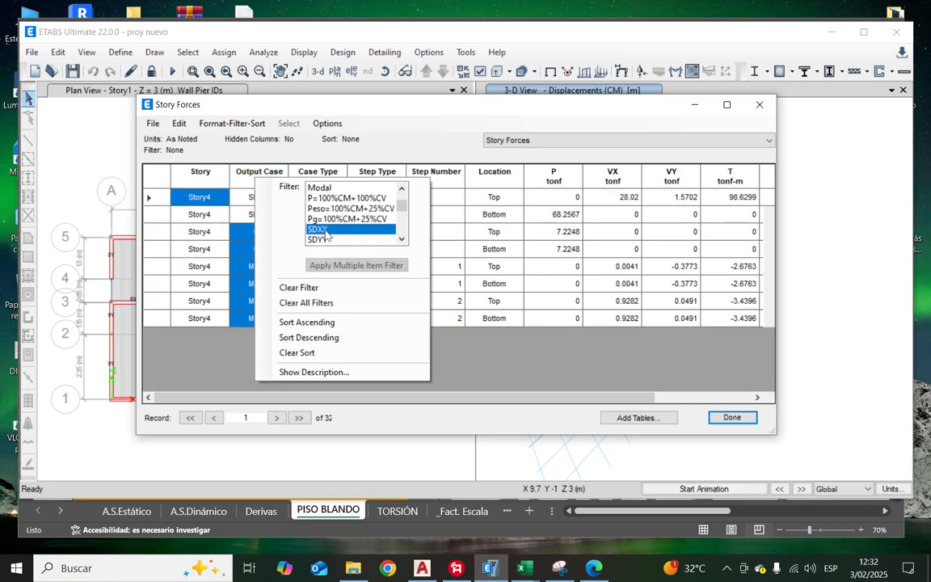
left_click(387, 121)
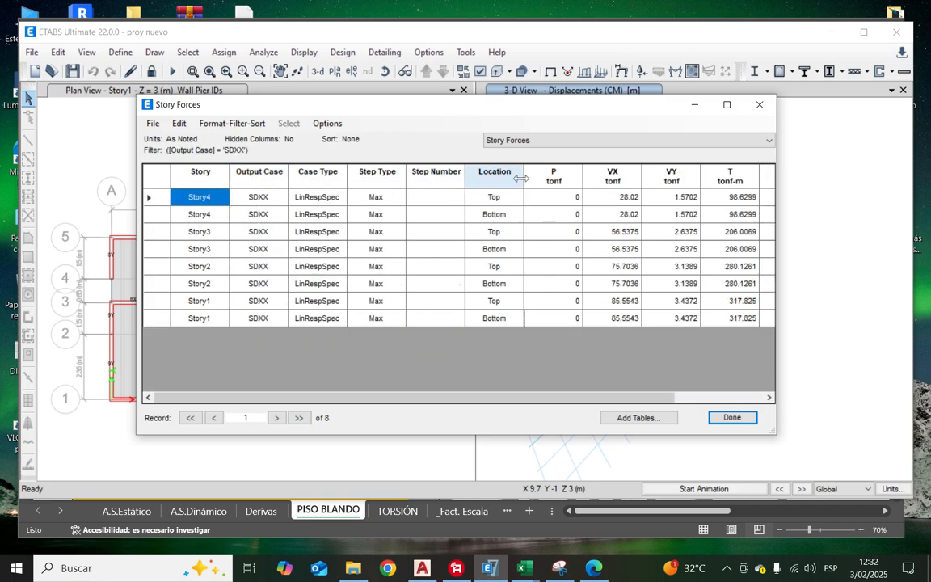
Step: Filter the Story Forces table further to Location Bottom and Step Type Max
left_click(491, 172)
right_click(503, 174)
left_click(570, 187)
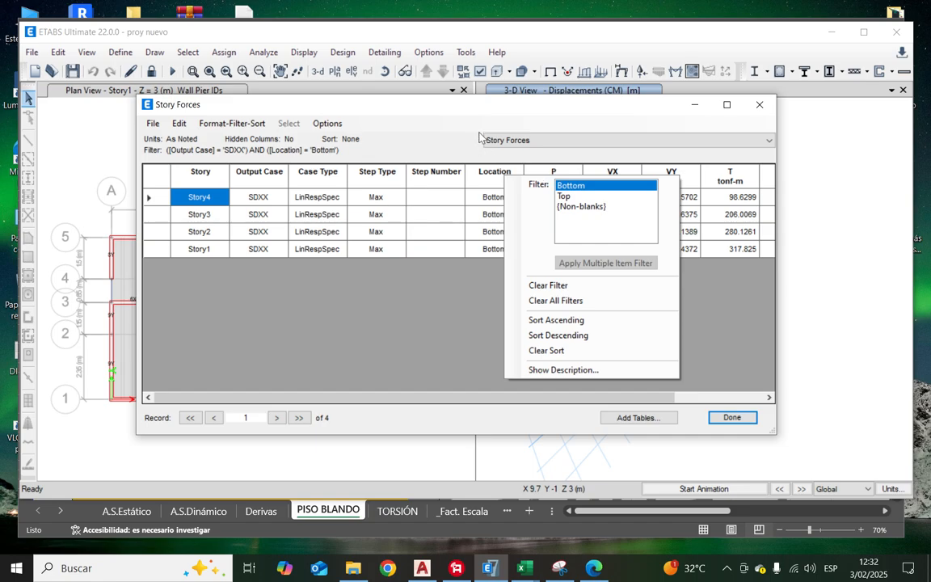
left_click(432, 127)
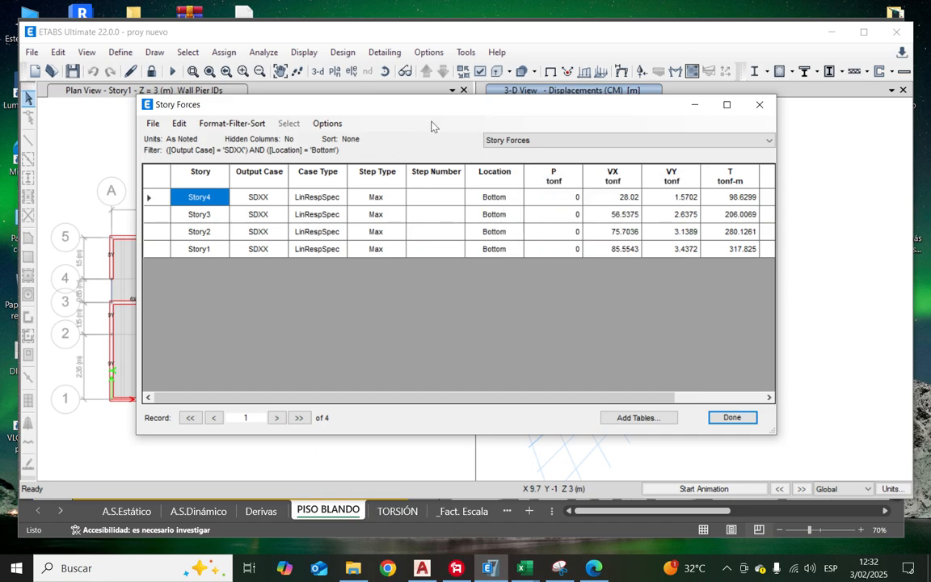
left_click(394, 176)
right_click(393, 179)
left_click(453, 187)
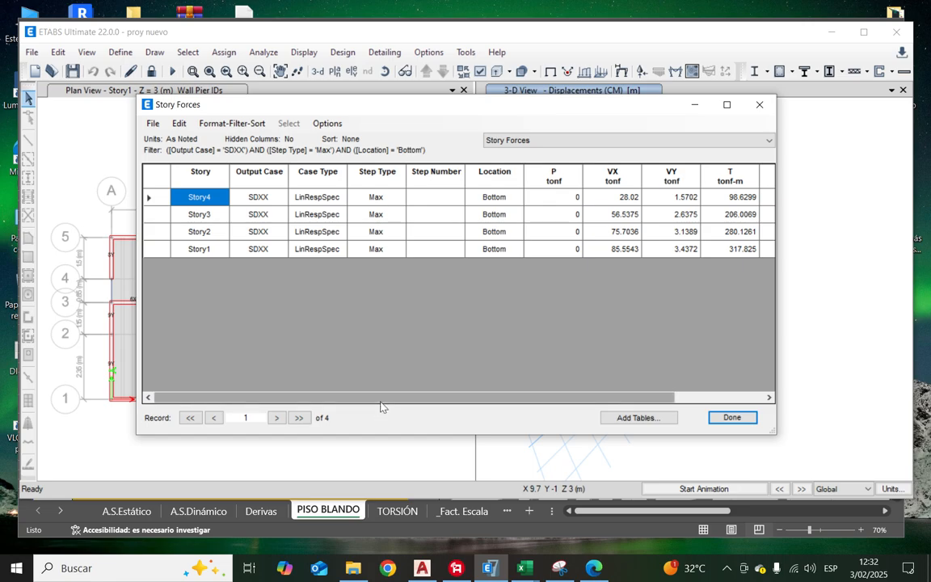
Step: Copy the SDXX story force values from Location through MY for all four stories
left_click(190, 248)
left_click(199, 234)
left_click(192, 197)
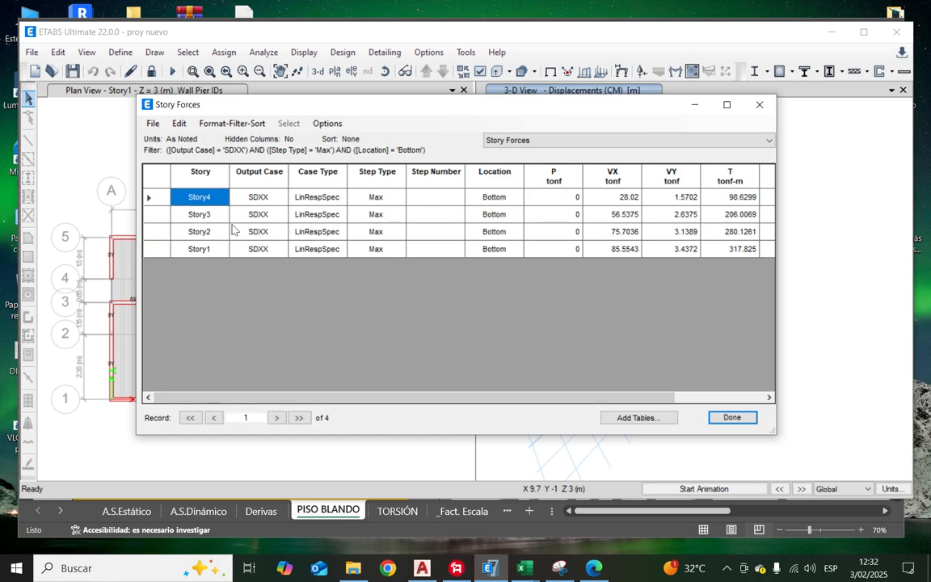
left_click_drag(308, 398, 421, 408)
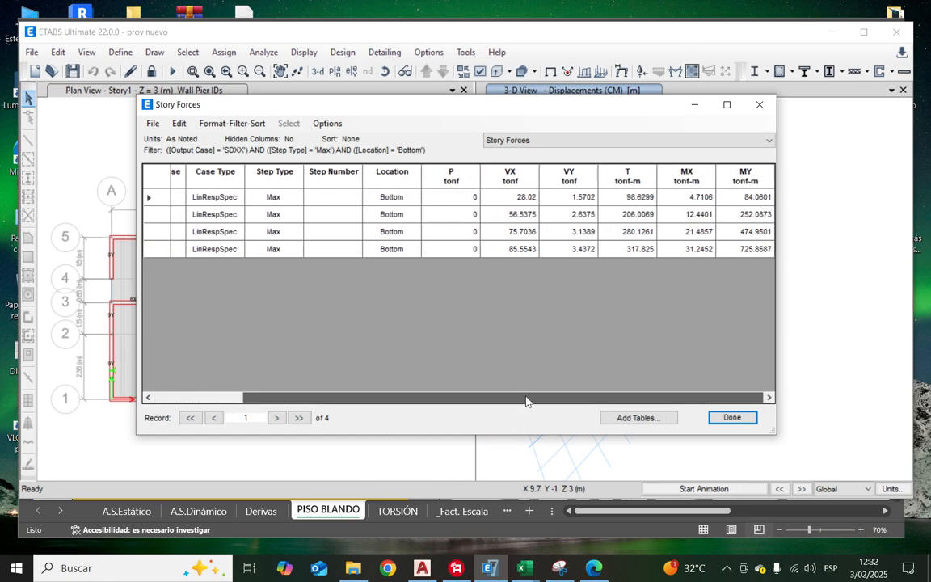
left_click_drag(380, 198, 815, 272)
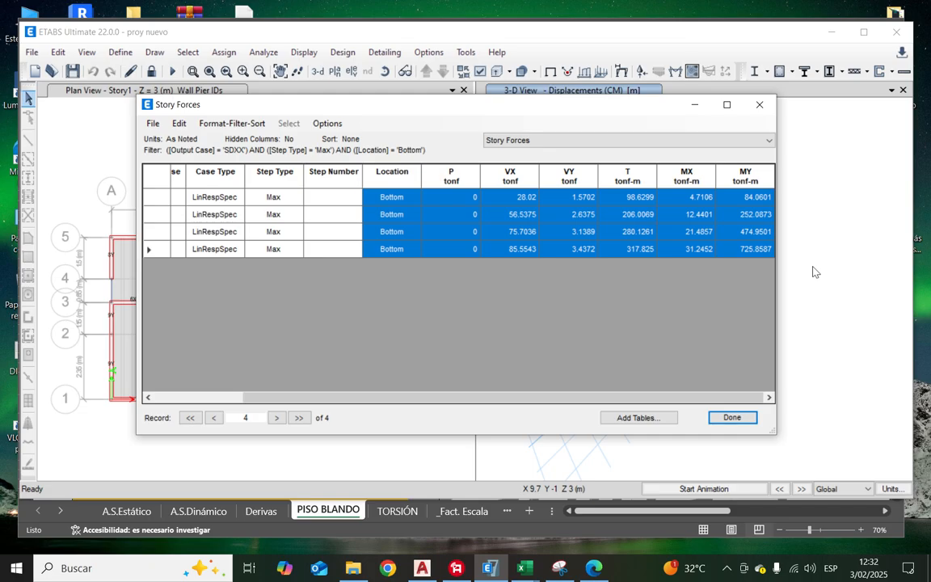
Step: Switch to the seismic analysis workbook in Excel and paste the SDXX forces into RESISTENCIA DIRECCION XX from D24, matching the destination formatting
mouse_move(524, 569)
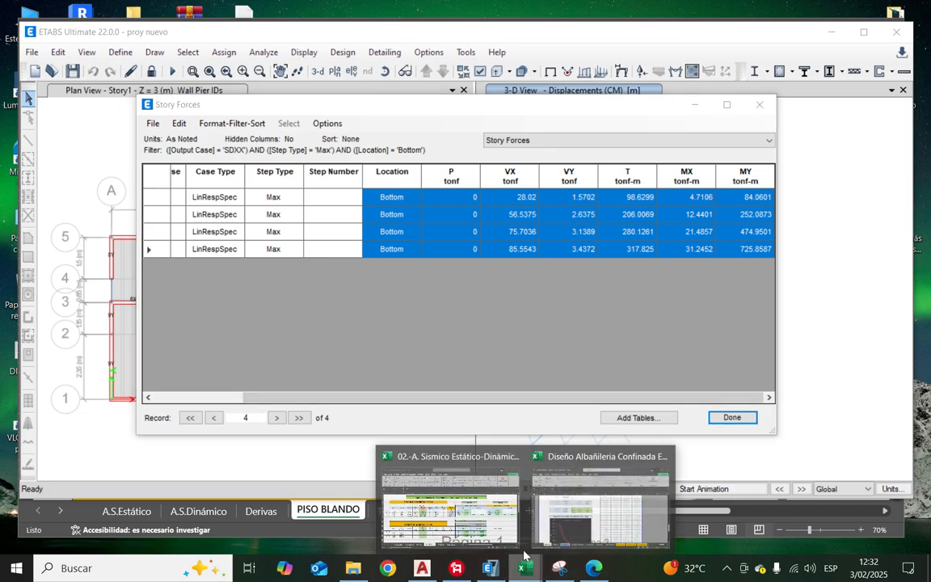
left_click(445, 526)
scroll(203, 389, "down", 2)
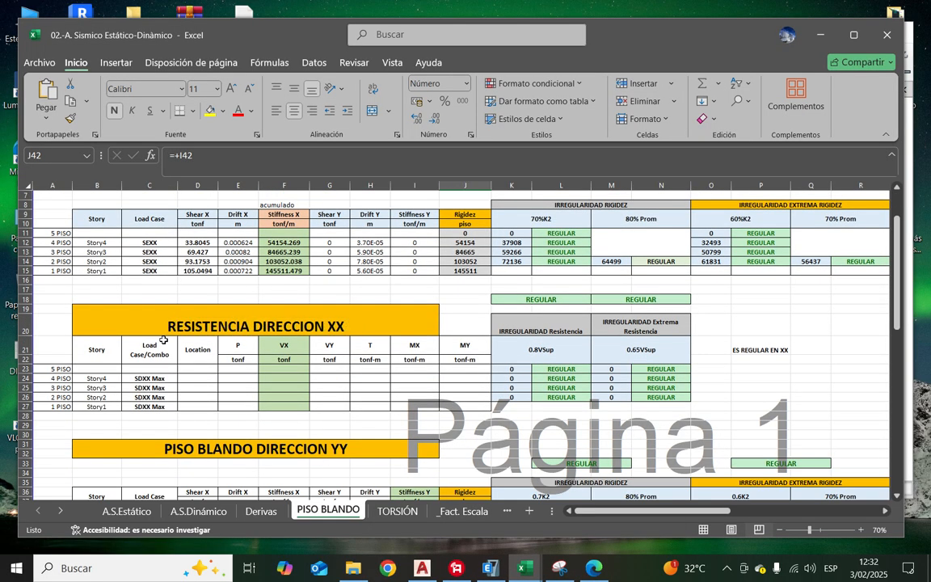
left_click(198, 377)
right_click(198, 377)
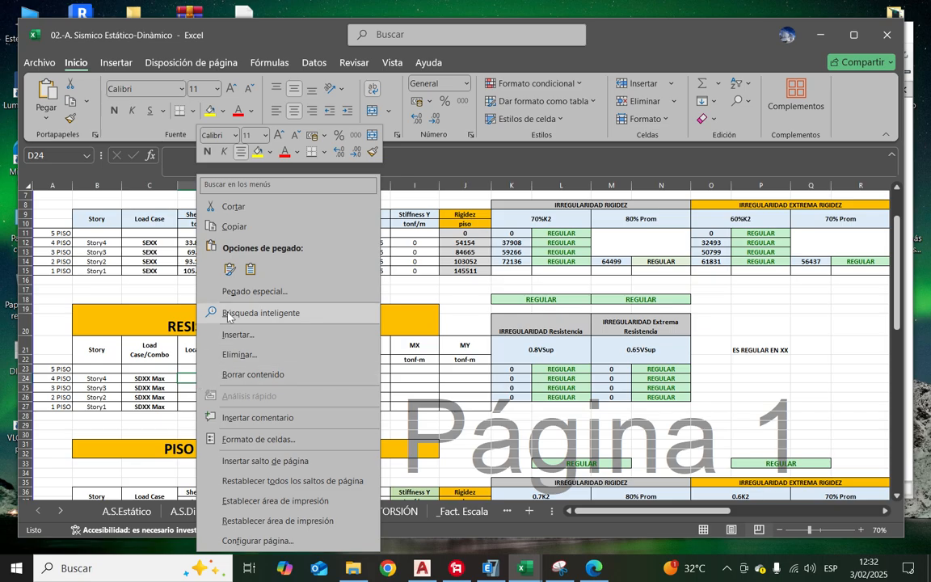
left_click(250, 270)
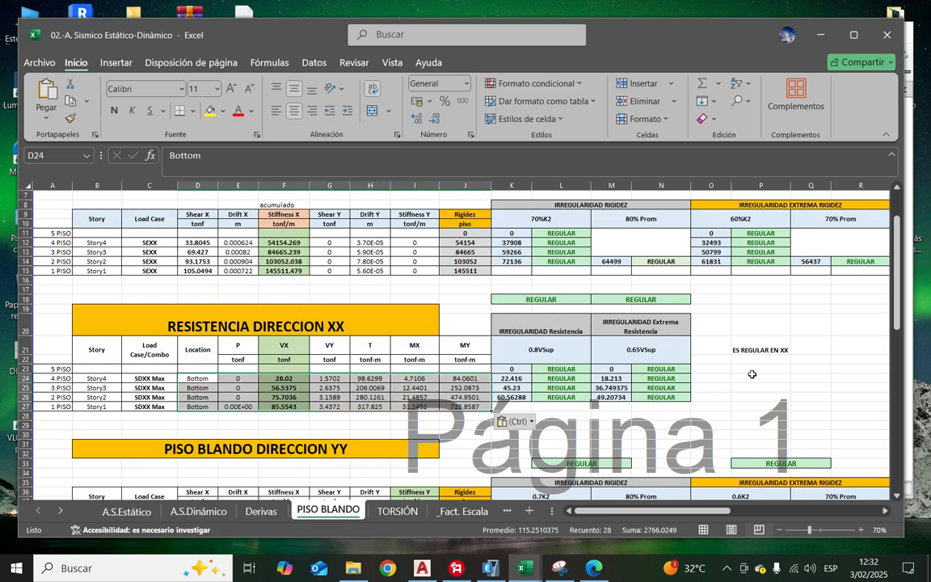
Step: Review the resistance and extreme resistance irregularity checks beside RESISTENCIA DIRECCION XX
scroll(675, 339, "down", 2)
left_click(756, 388)
left_click(561, 313)
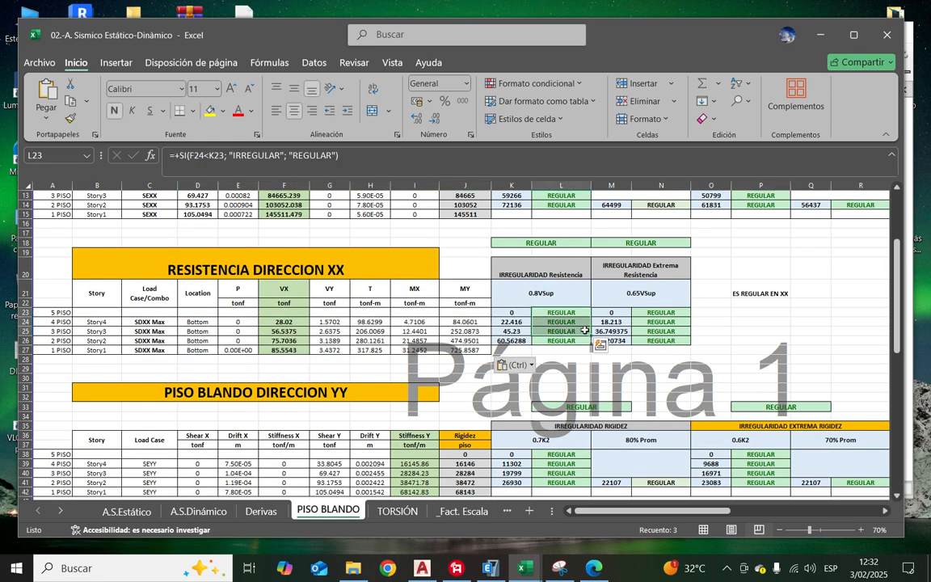
left_click_drag(660, 312, 661, 330)
Step: Locate the resistencia DIRECCION YY table, switch to ETABS and filter the Story Forces Output Case to SDYY
scroll(717, 315, "down", 3)
scroll(716, 314, "down", 4)
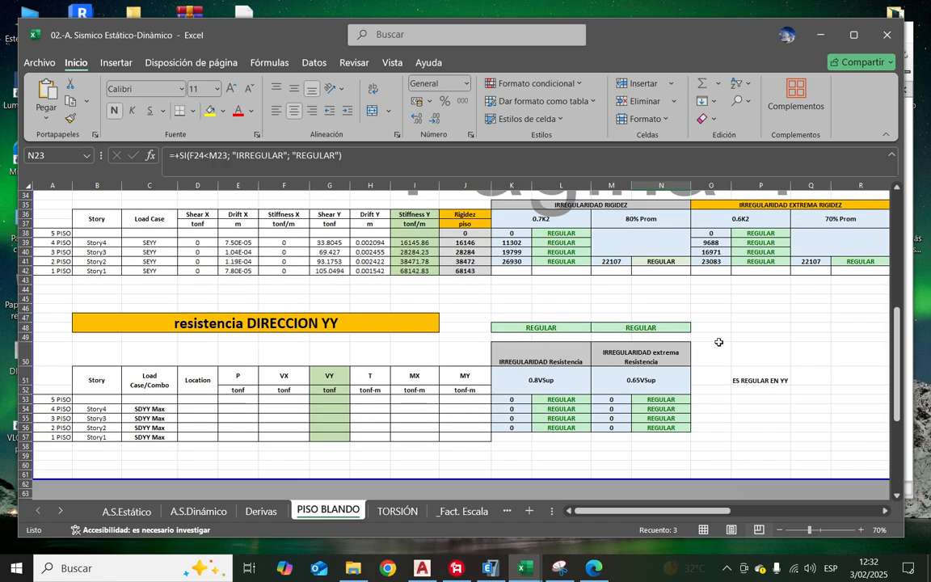
scroll(662, 345, "down", 1)
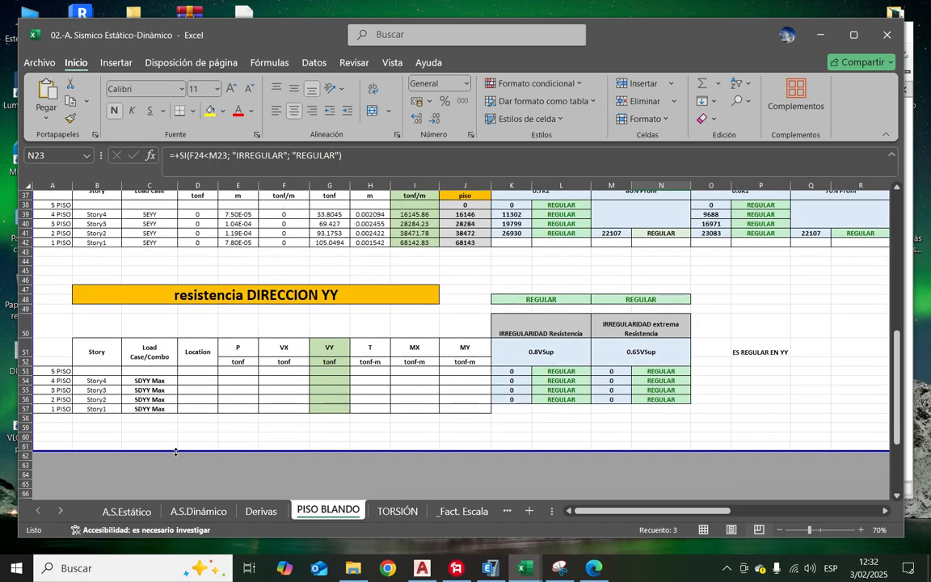
left_click(495, 569)
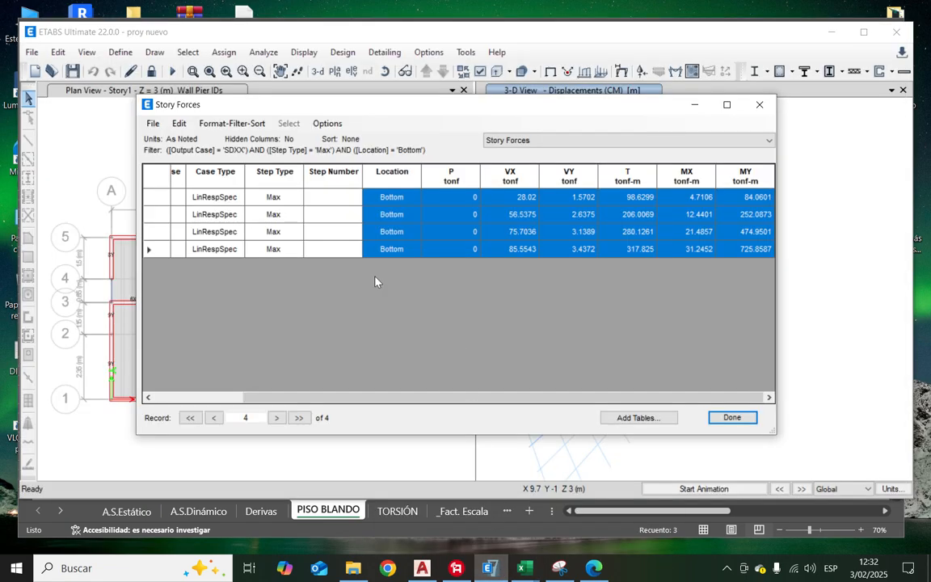
left_click_drag(364, 398, 269, 399)
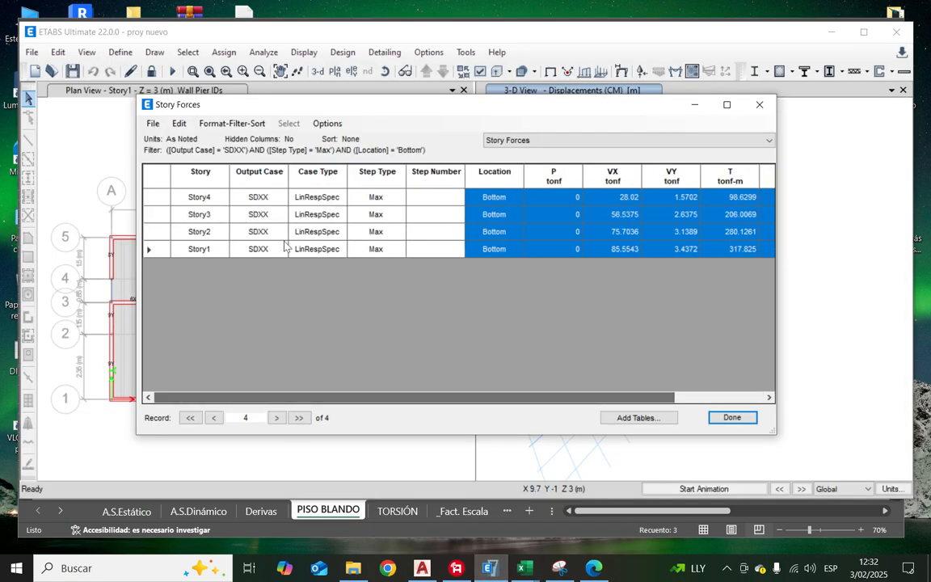
right_click(265, 176)
scroll(349, 226, "down", 1)
left_click(344, 217)
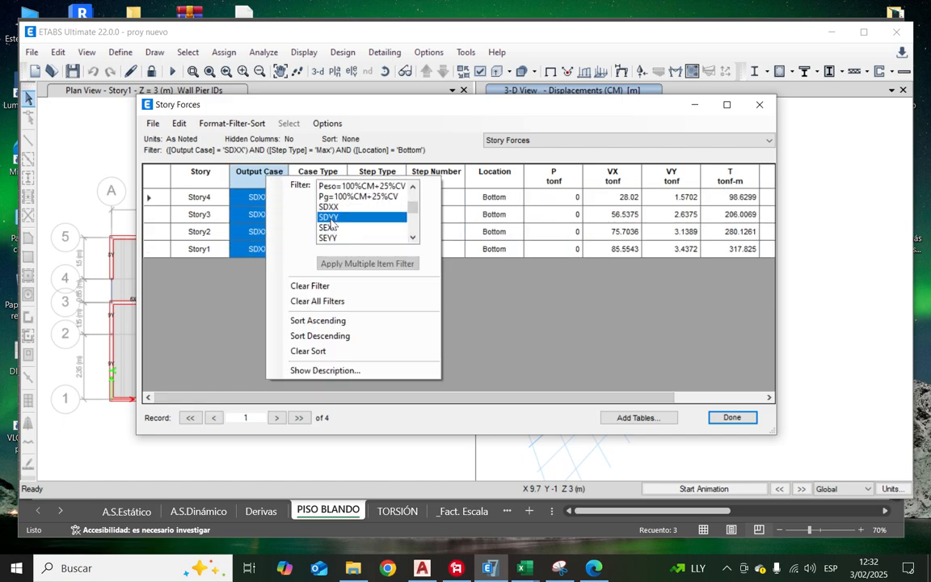
Step: Copy the SDYY values from Location through MY for all stories and paste them into Excel's resistencia DIRECCION YY table from D54
left_click_drag(501, 197, 916, 323)
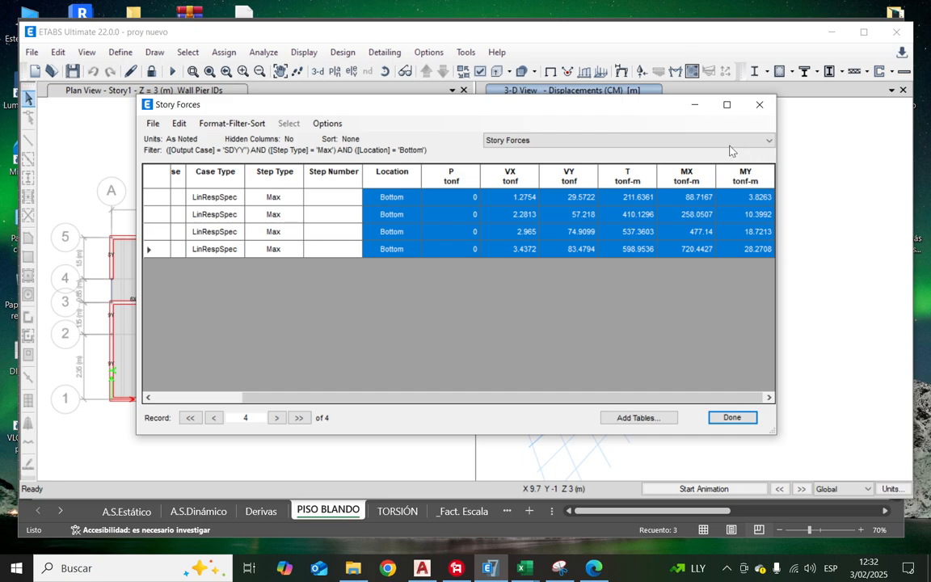
mouse_move(525, 568)
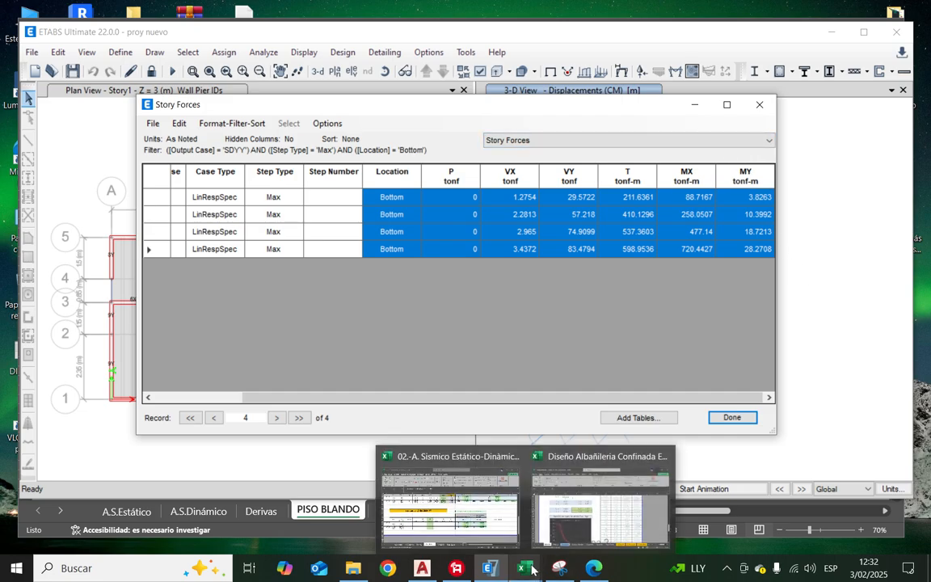
left_click(426, 469)
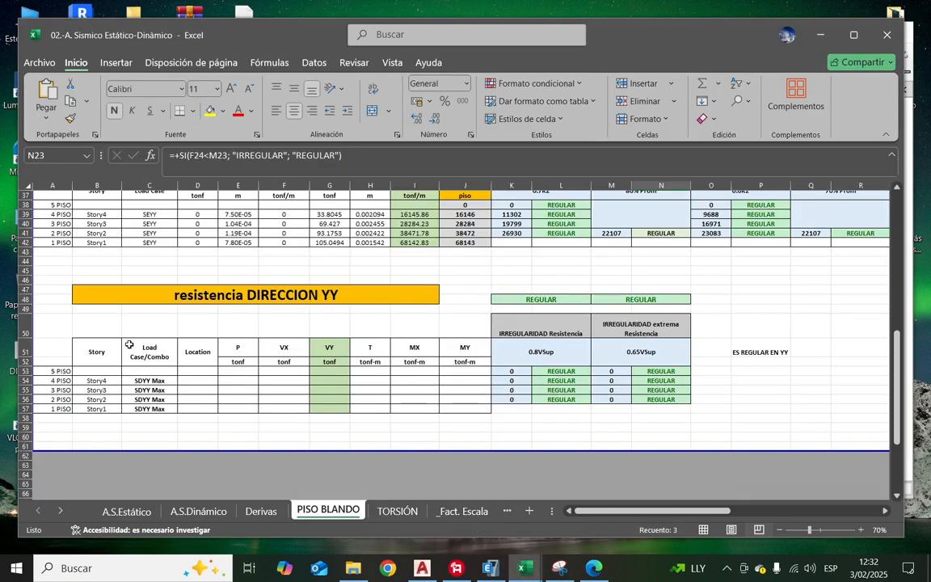
left_click(193, 378)
right_click(192, 377)
left_click(222, 97)
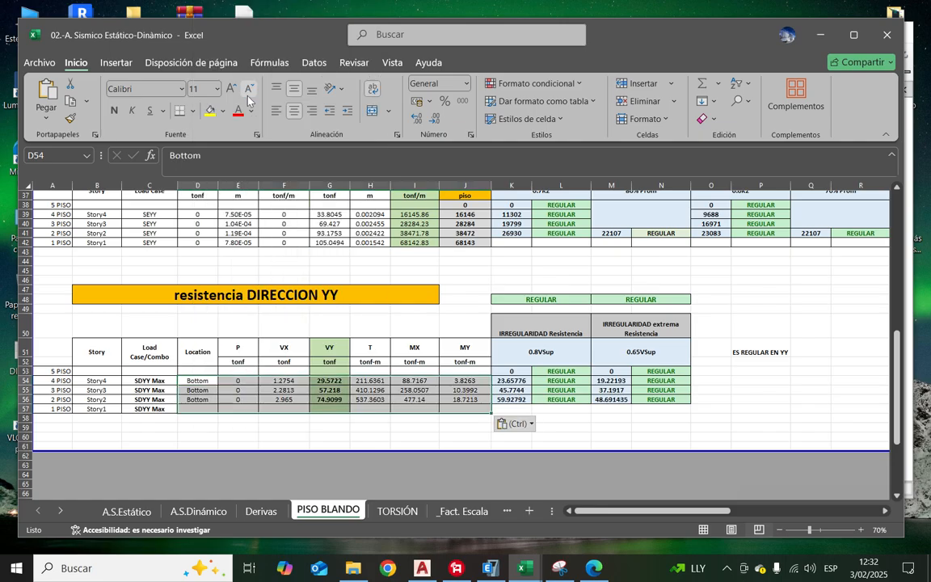
Step: Review the 0.8VSup and 0.65VSup checks of resistencia DIRECCION YY, then return to the XX tables at the start of the sheet
left_click(611, 426)
left_click_drag(622, 380, 653, 399)
left_click_drag(522, 381, 555, 401)
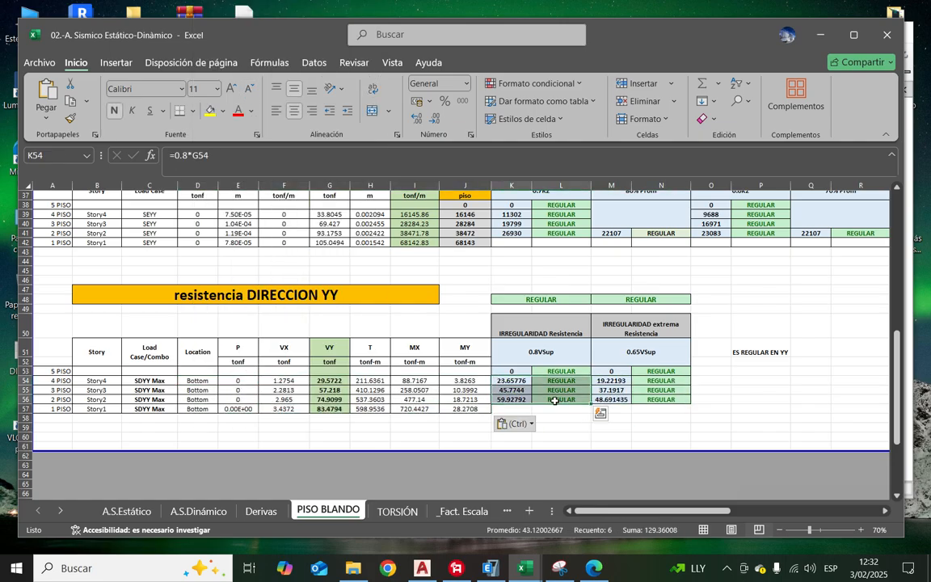
scroll(331, 322, "up", 12)
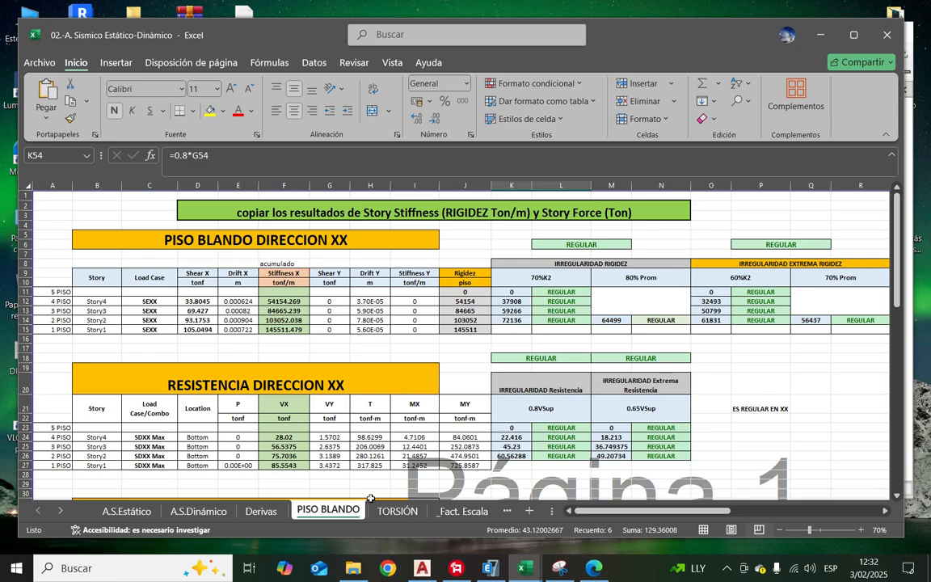
left_click(433, 340)
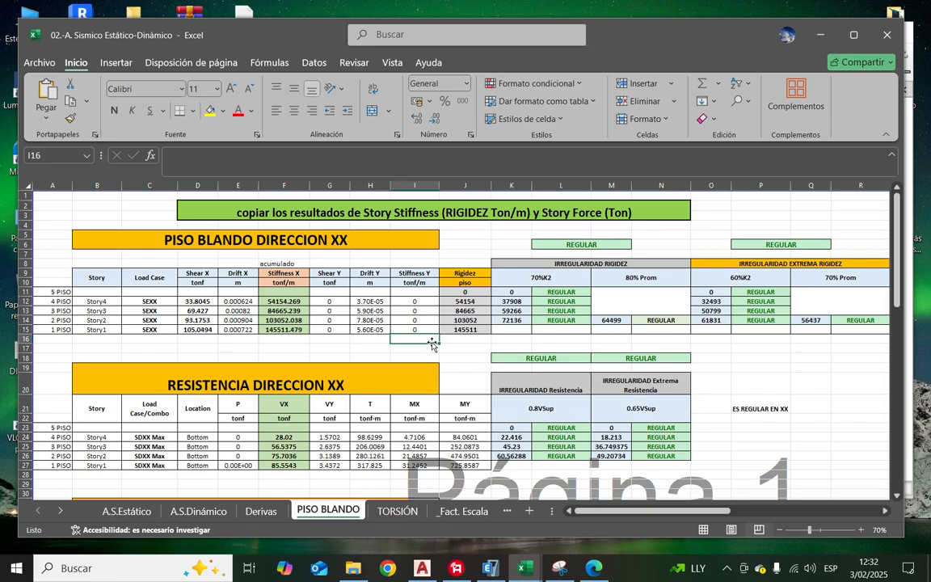
Step: Open the TORSIÓN sheet and review the Story, Item and Ratio columns of the TORSION XX table
left_click(373, 509)
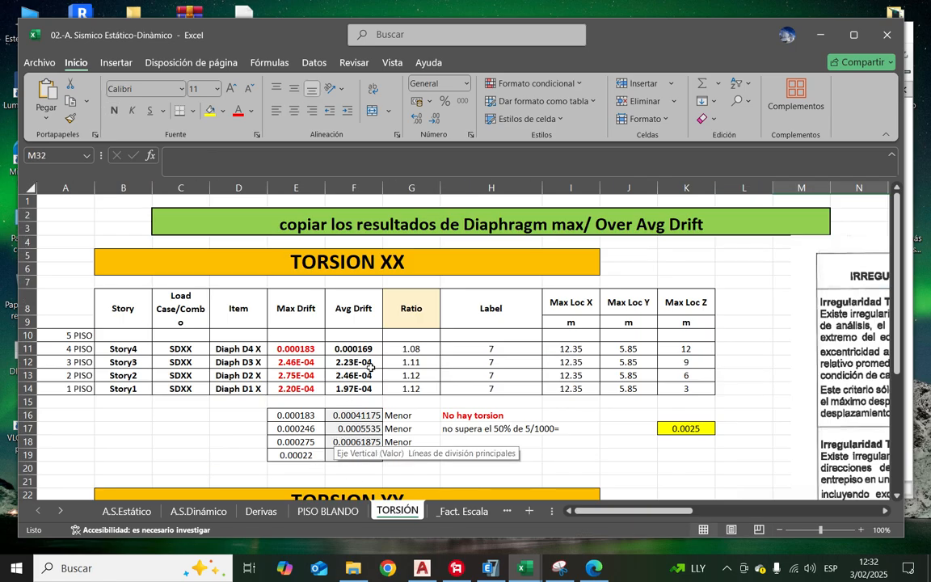
mouse_move(603, 511)
left_mouse_down()
mouse_move(630, 511)
mouse_move(607, 511)
left_mouse_up()
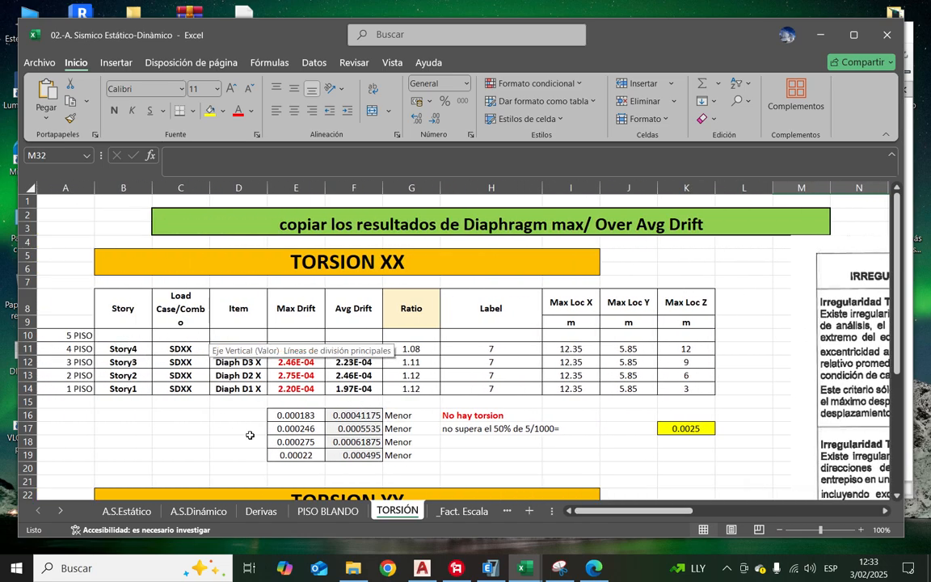
left_click(135, 349)
left_click(131, 375)
left_click(239, 375)
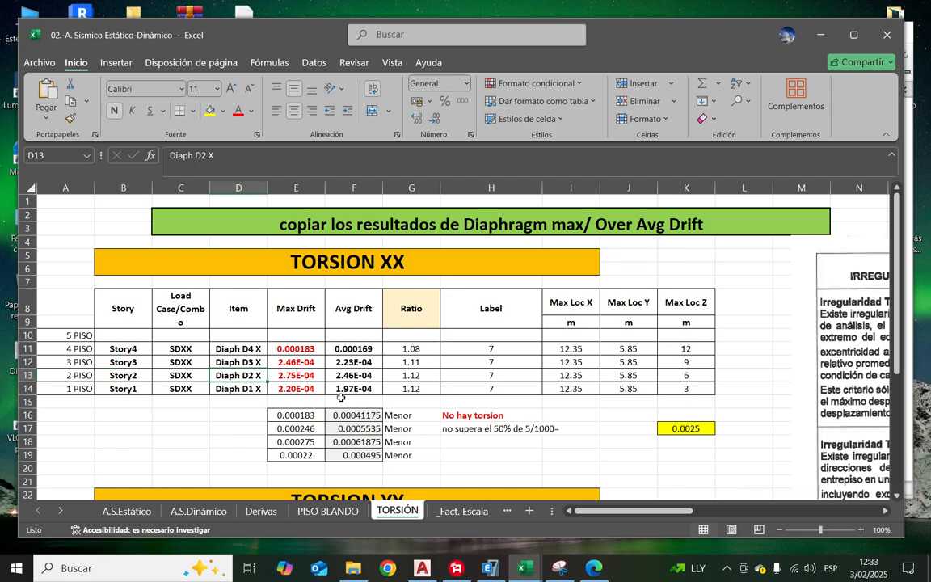
left_click(560, 454)
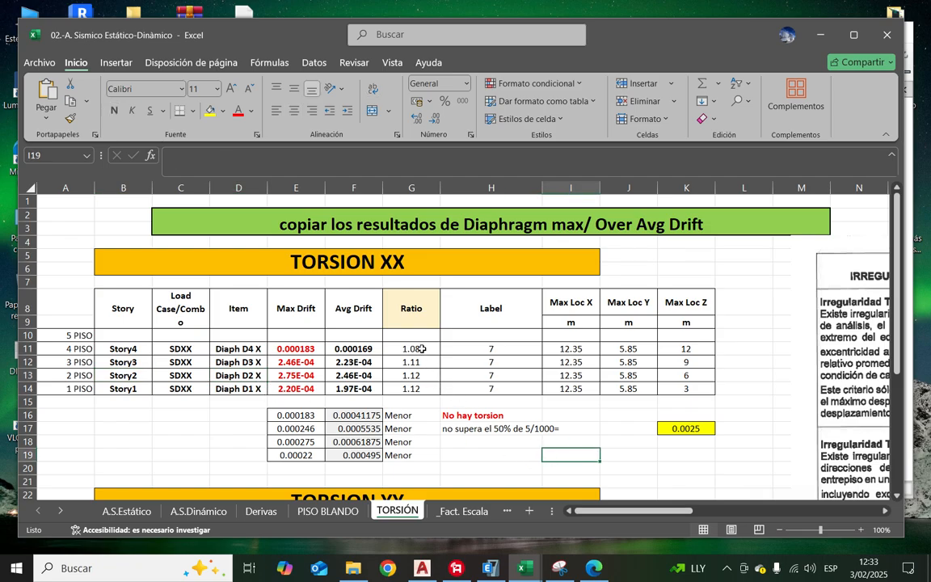
left_click_drag(422, 349, 413, 389)
Step: Read the torsional irregularity criterion in the Tabla N° 9 image beside the TORSION XX table
left_click_drag(650, 511, 713, 514)
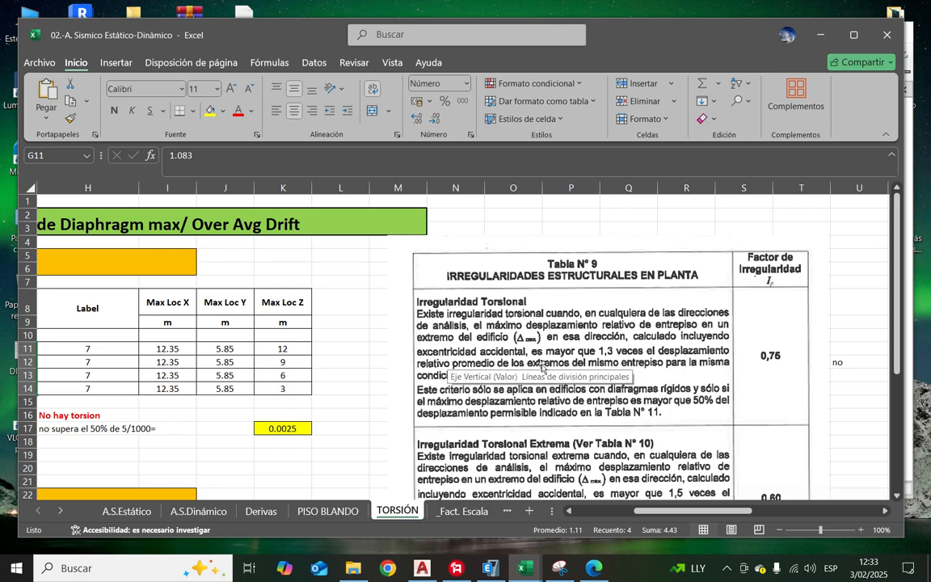
left_click(393, 347)
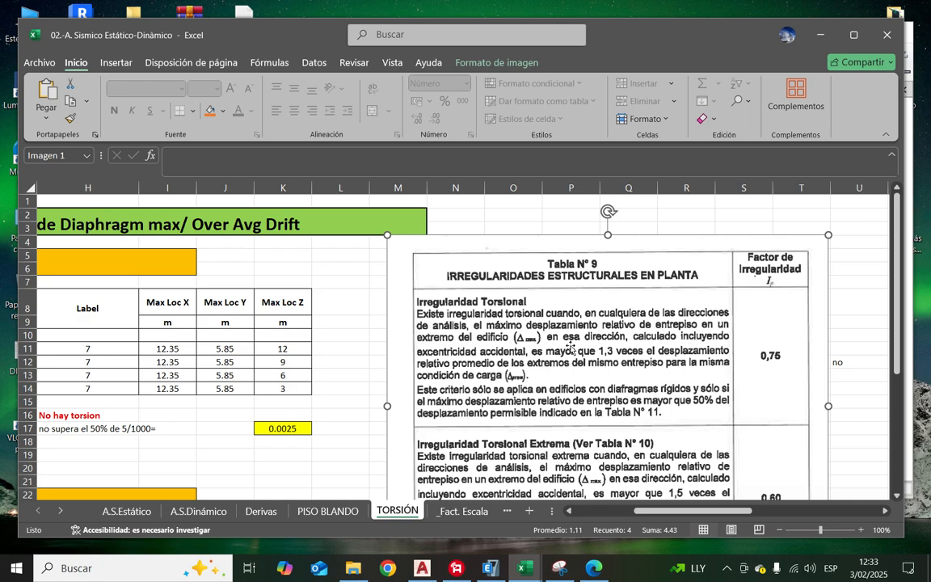
left_click(380, 346)
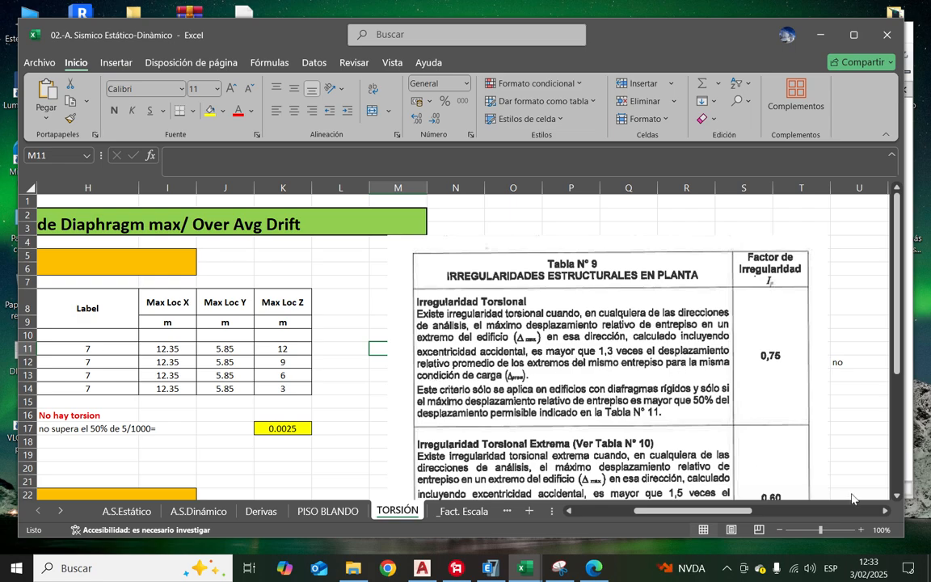
Step: Examine the hand-drawn torsion sketch with its 1,3 average-drift condition and 50% drift-limit condition
left_click_drag(722, 508, 827, 509)
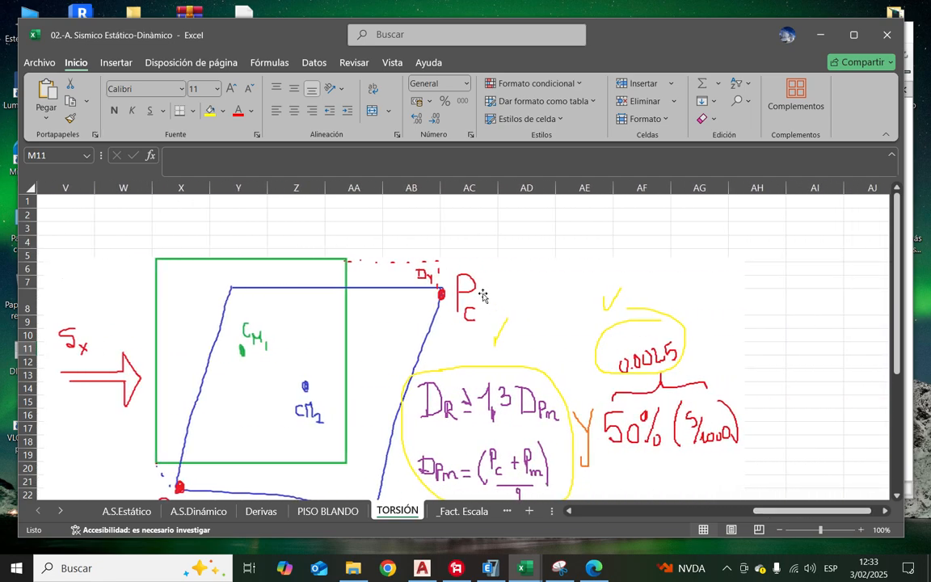
scroll(372, 356, "down", 1)
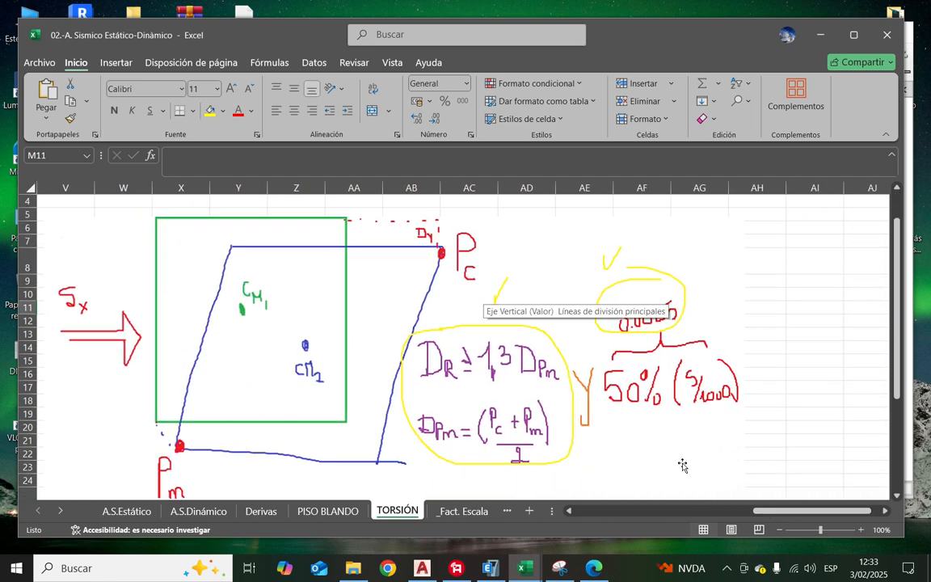
left_click(833, 375)
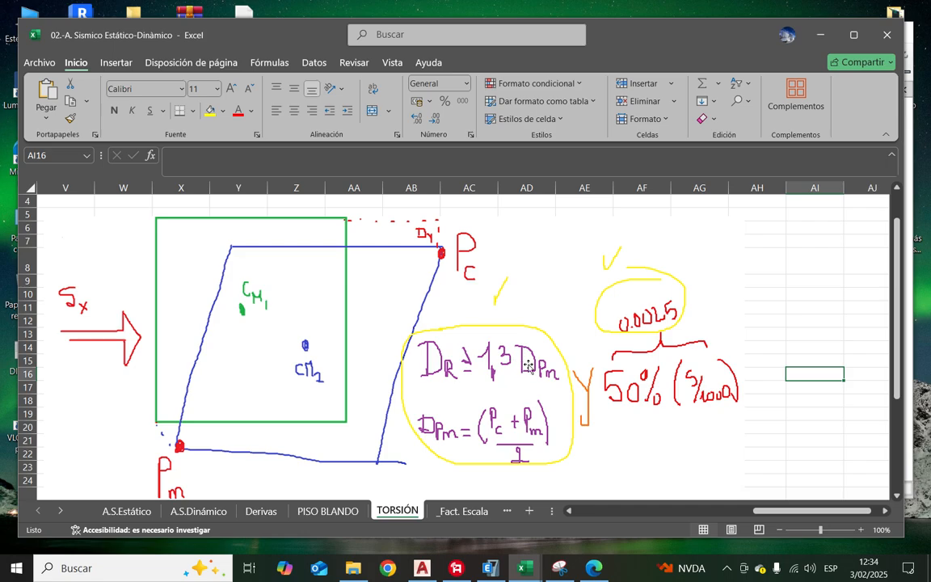
scroll(518, 371, "down", 1)
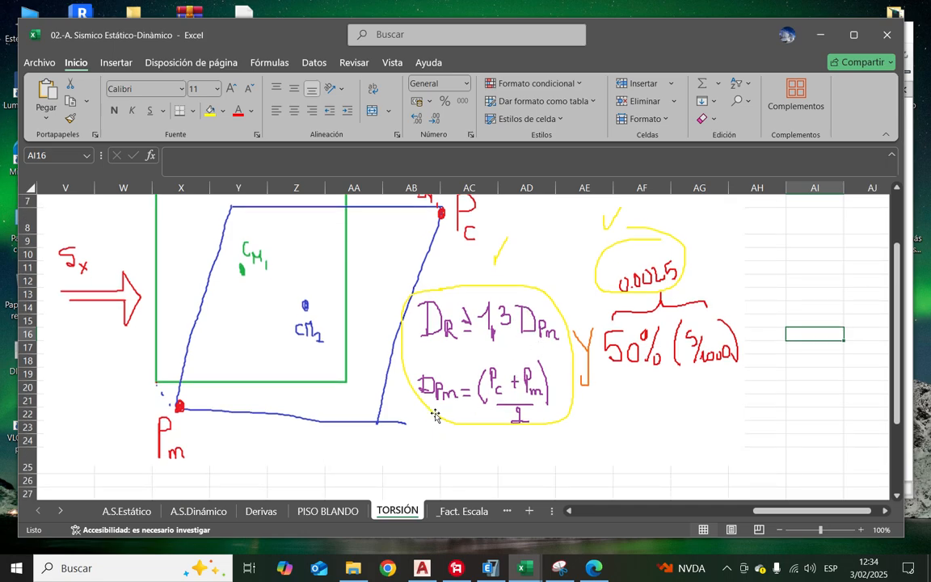
scroll(433, 414, "up", 1)
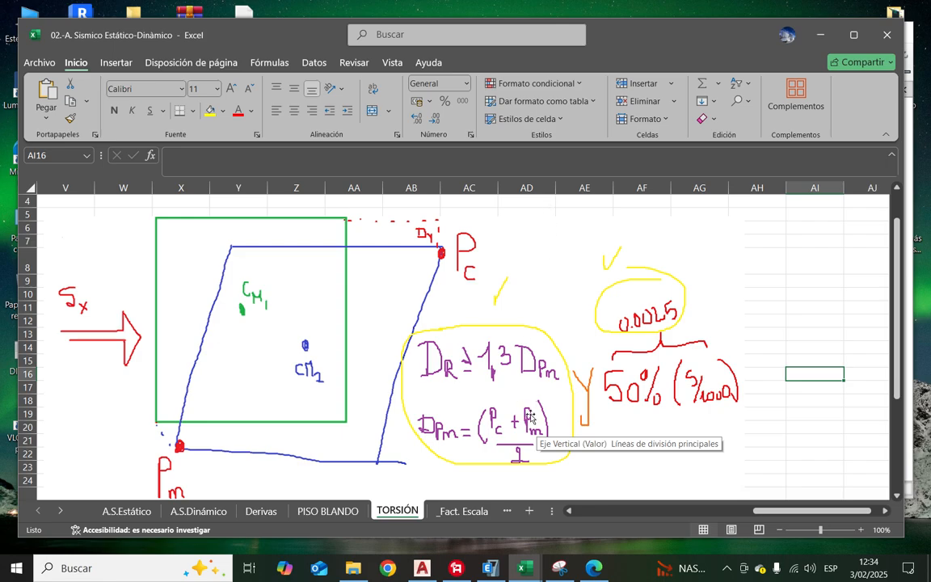
left_click(874, 297)
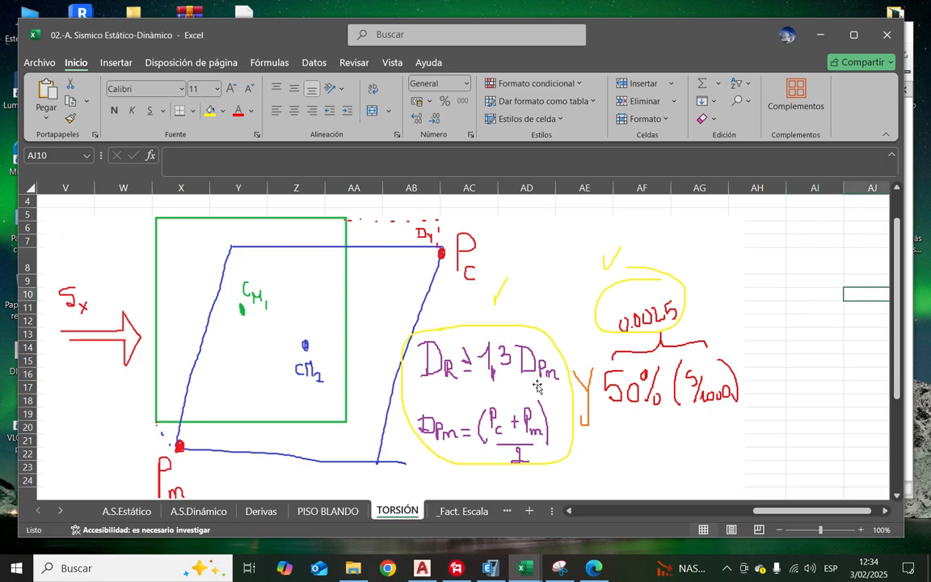
scroll(424, 342, "down", 1)
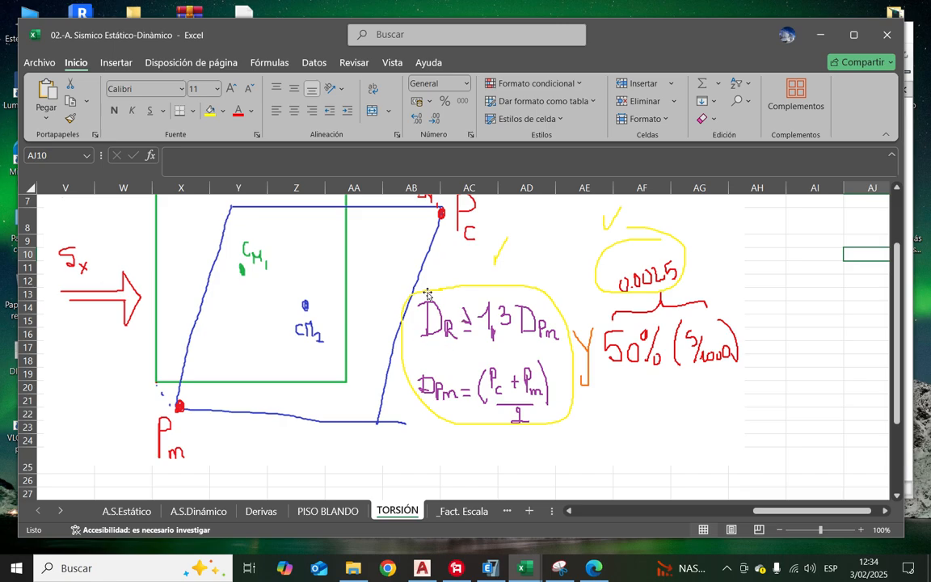
scroll(422, 351, "up", 1)
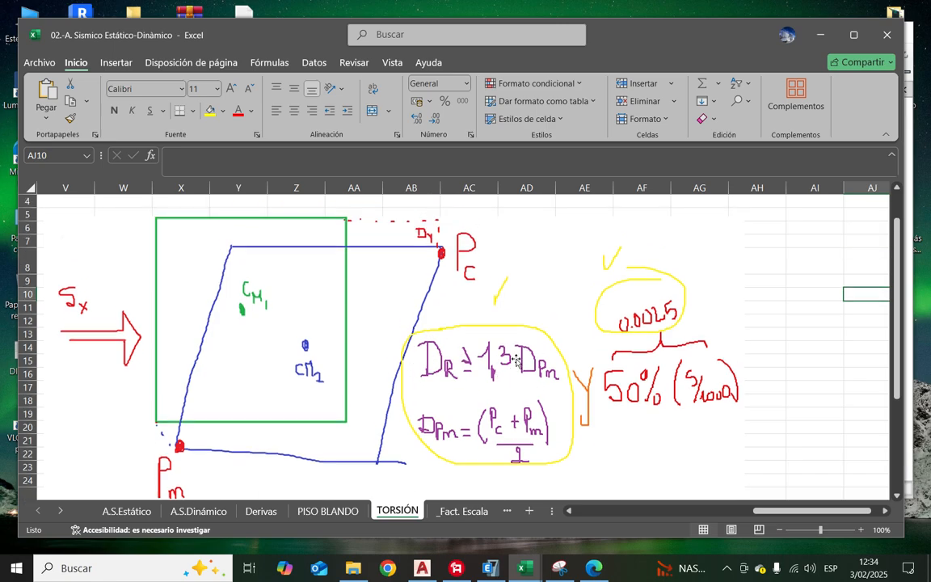
Step: Check the TORSION XX Ratio values for all four stories against the sketch's conditions, then return to the table
left_click(693, 515)
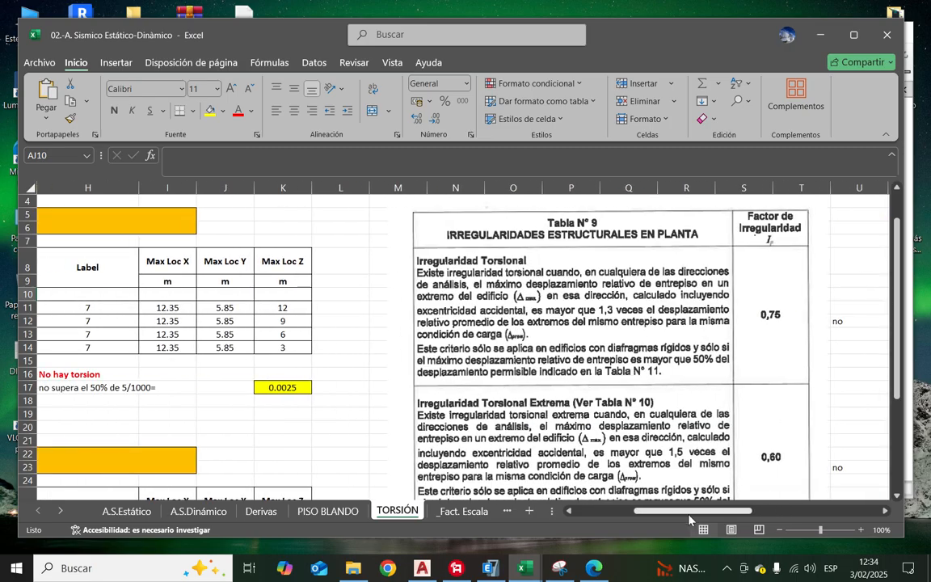
left_click(344, 272)
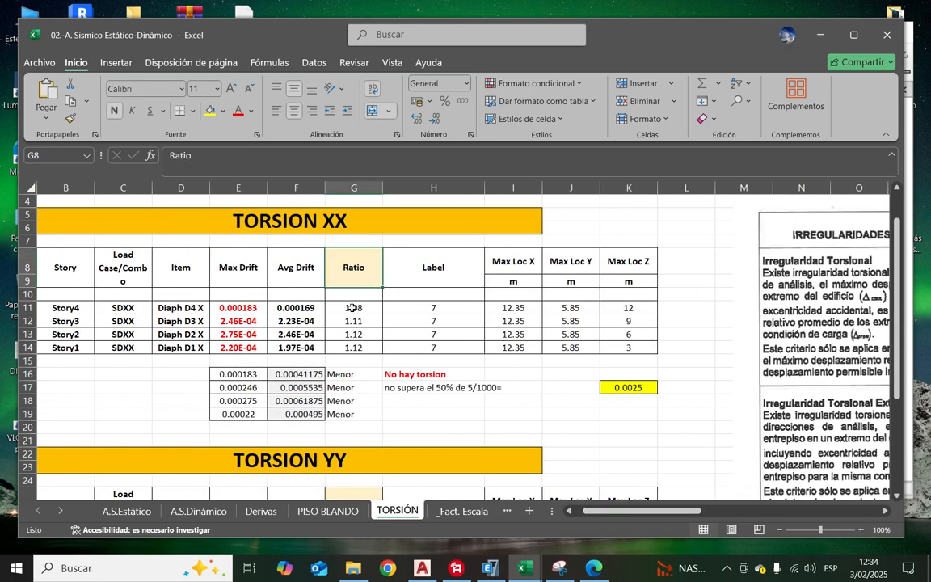
left_click_drag(353, 308, 357, 347)
left_click(363, 307)
left_click_drag(363, 307, 357, 346)
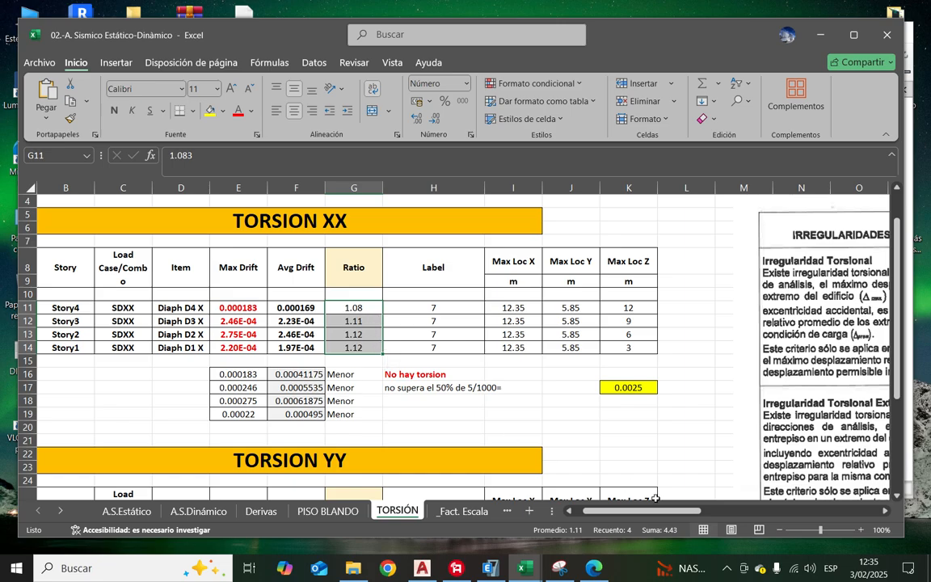
left_click_drag(638, 511, 790, 512)
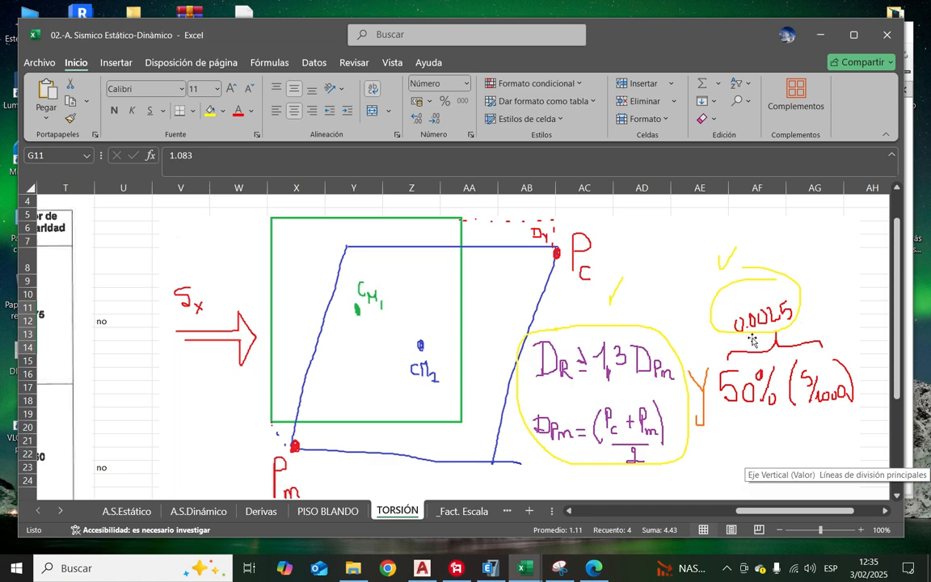
left_click_drag(738, 514, 572, 514)
left_click(490, 427)
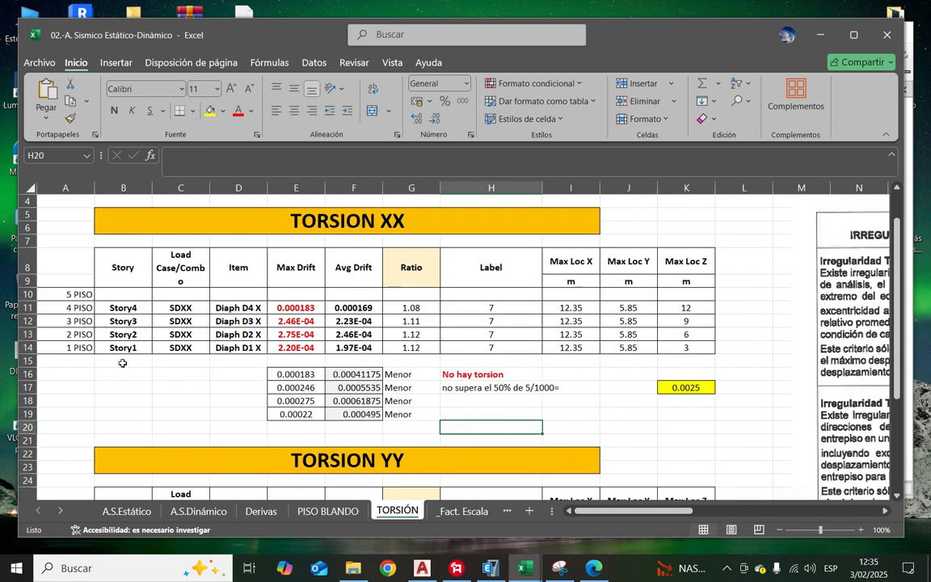
Step: Switch to ETABS, close the Story Forces table and open the selection of tables for display
left_click(487, 566)
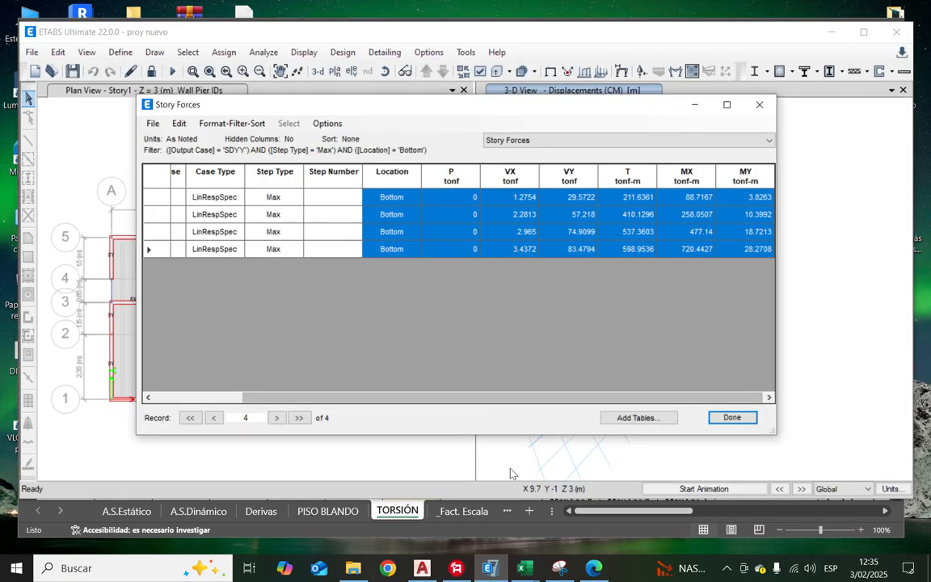
left_click(760, 104)
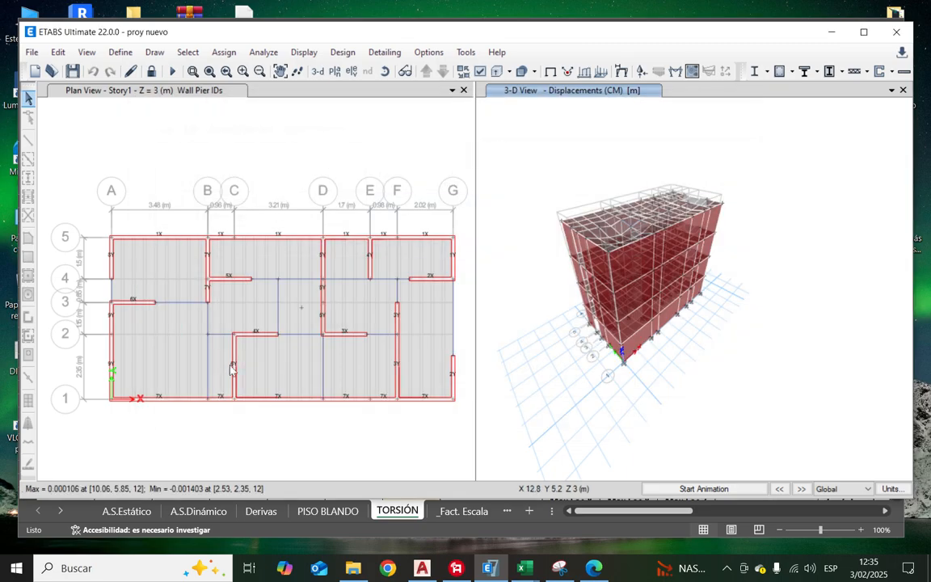
left_click(263, 51)
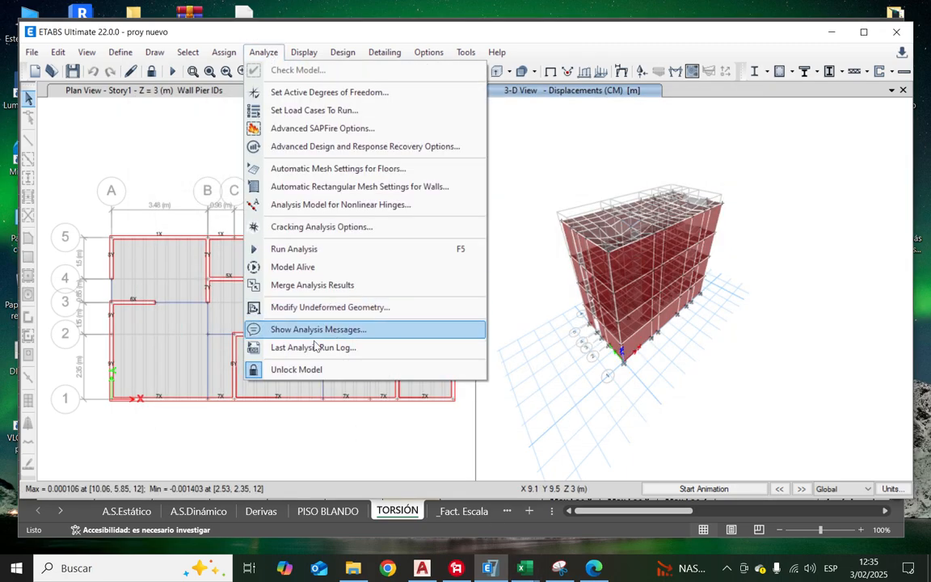
left_click(257, 48)
left_click(304, 52)
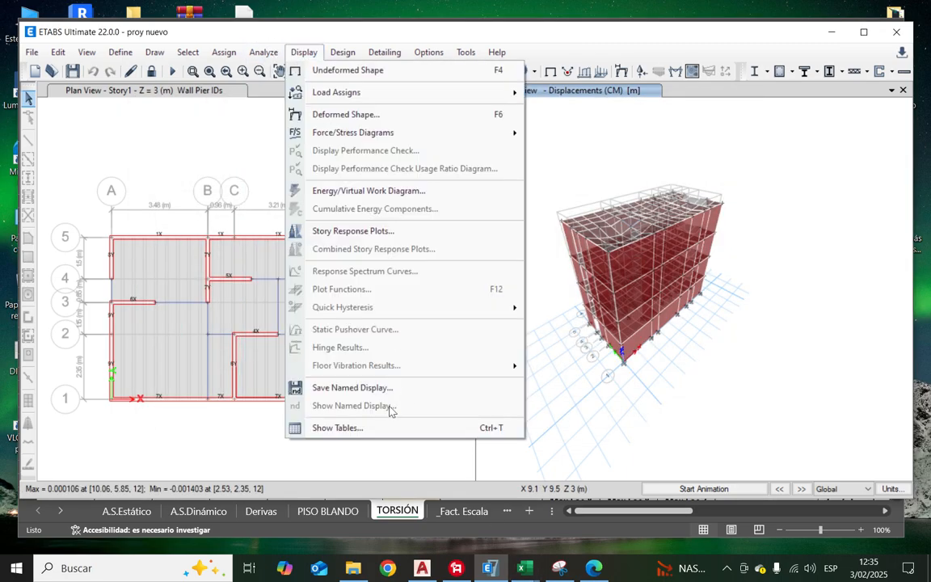
left_click(304, 52)
left_click(263, 51)
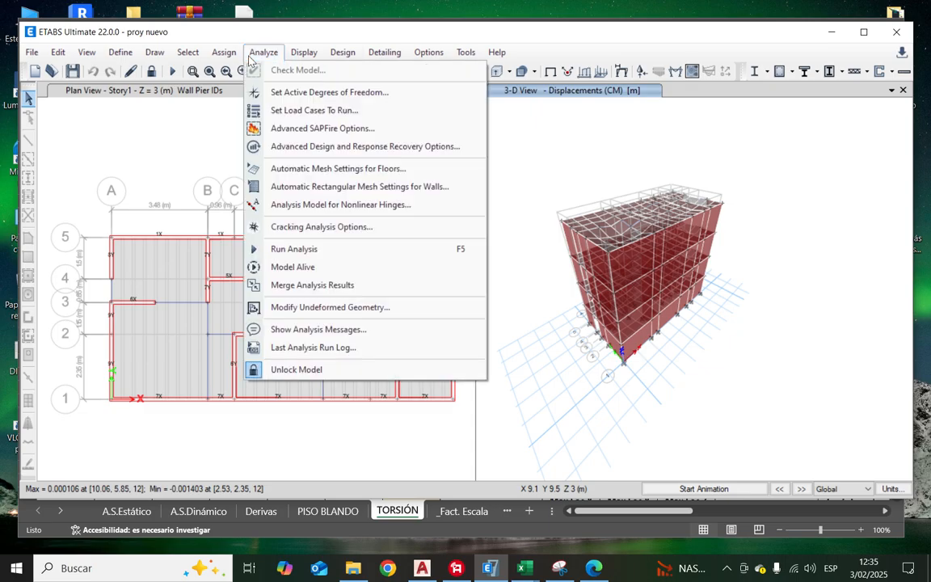
left_click(299, 53)
left_click(296, 53)
left_click(400, 432)
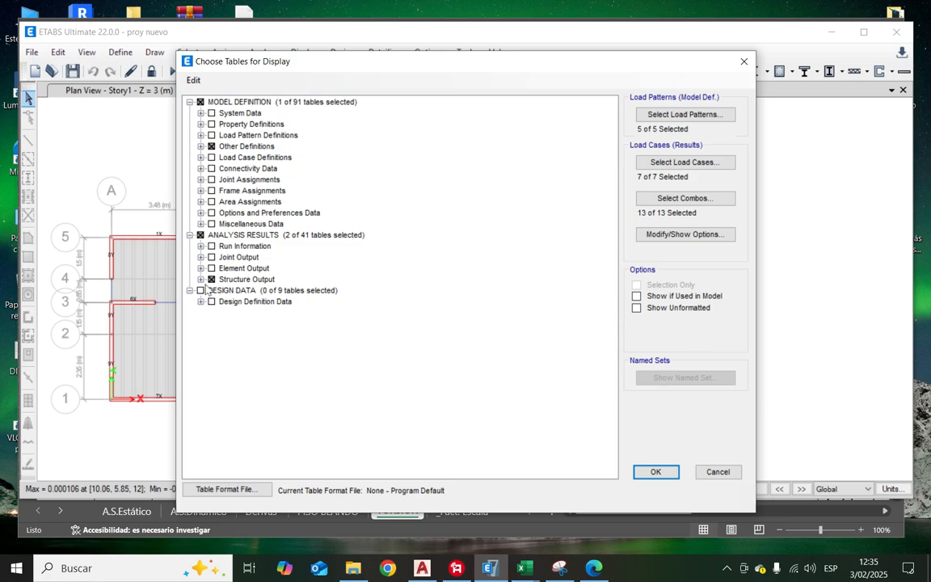
Step: Deselect Structure Output and display the Diaphragm Max Over Avg Drifts table from the Joint Output displacements
left_click(212, 279)
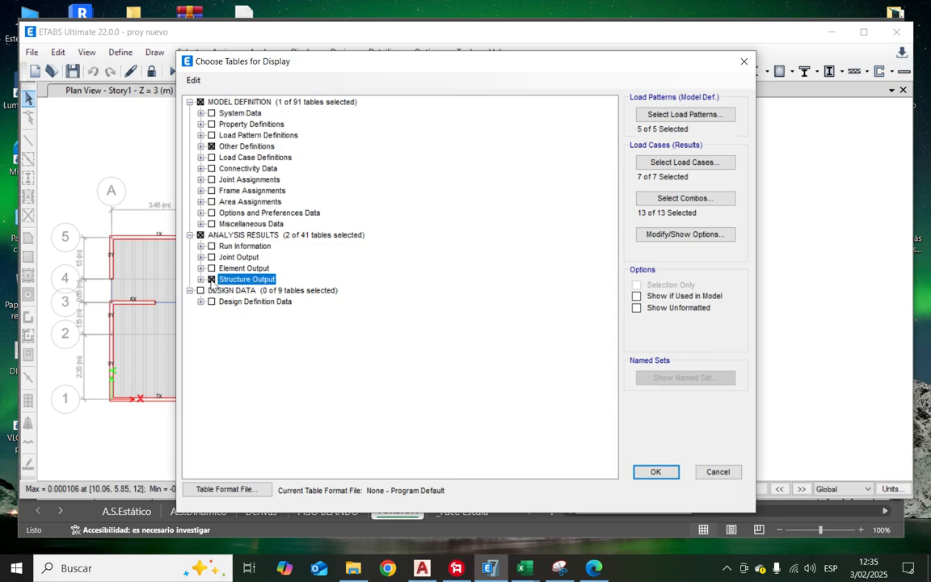
left_click(201, 257)
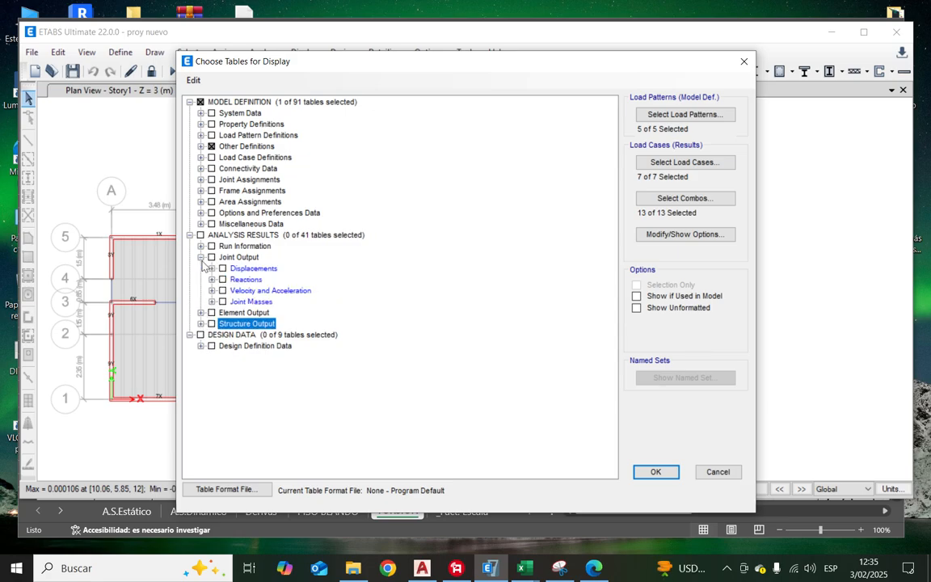
left_click(212, 269)
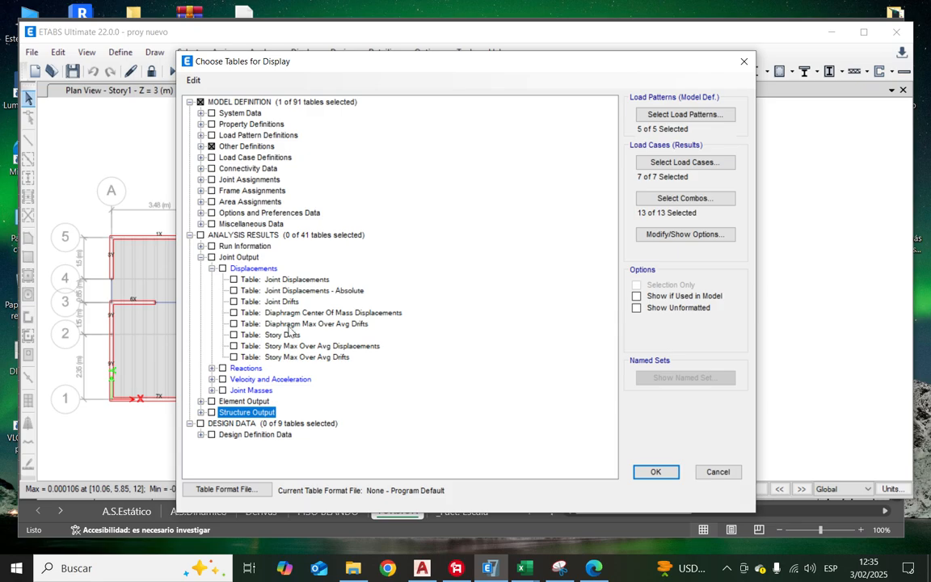
left_click(234, 323)
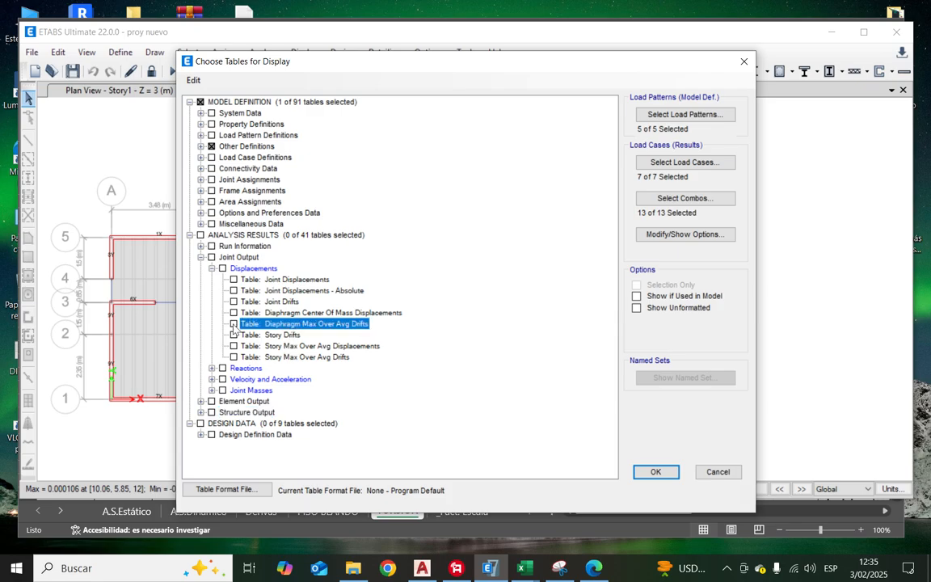
left_click(655, 471)
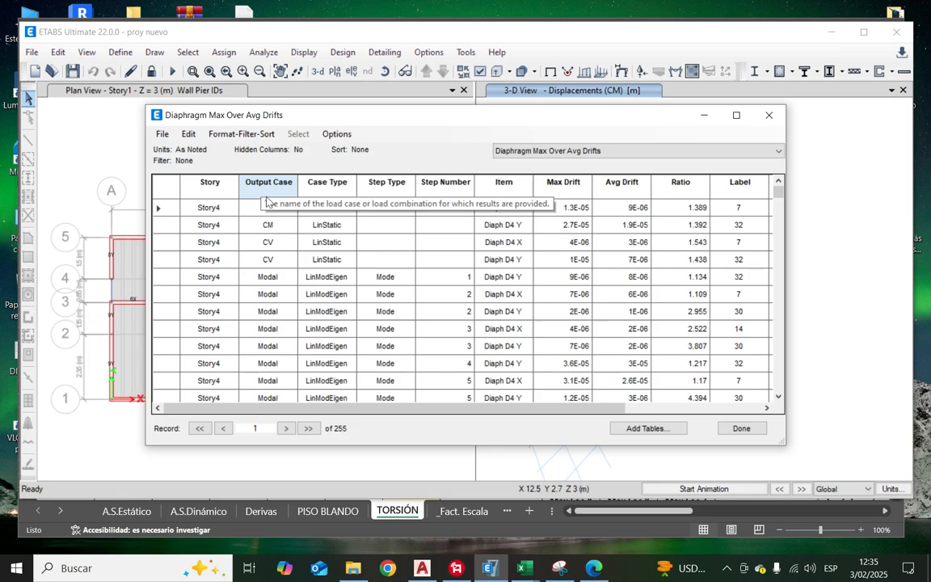
Step: Check the Item entries of the TORSION XX table in Excel, then return to the ETABS drift table
left_click(396, 514)
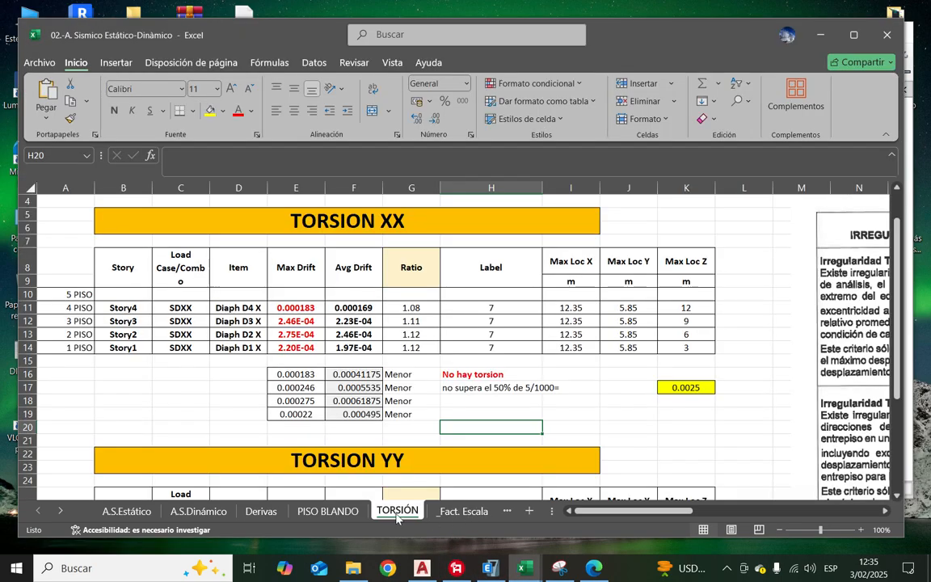
left_click_drag(259, 310, 244, 340)
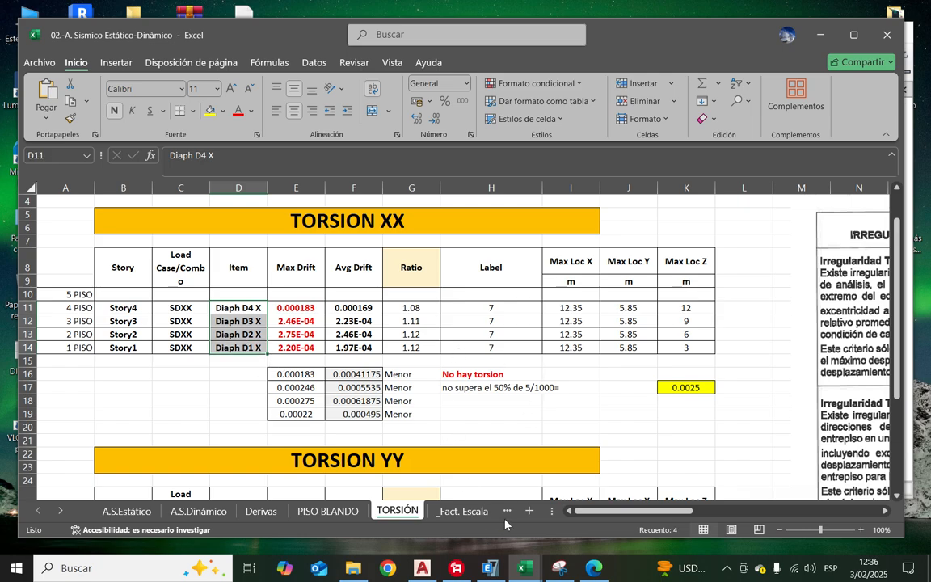
left_click(490, 568)
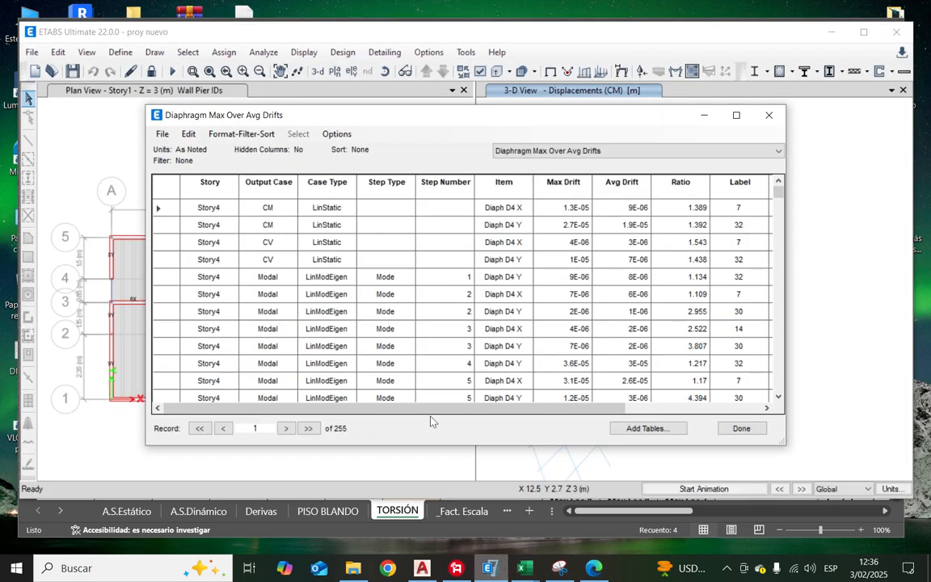
Step: Filter the Output Case of Diaphragm Max Over Avg Drifts to SDXX and SDYY
left_click(324, 185)
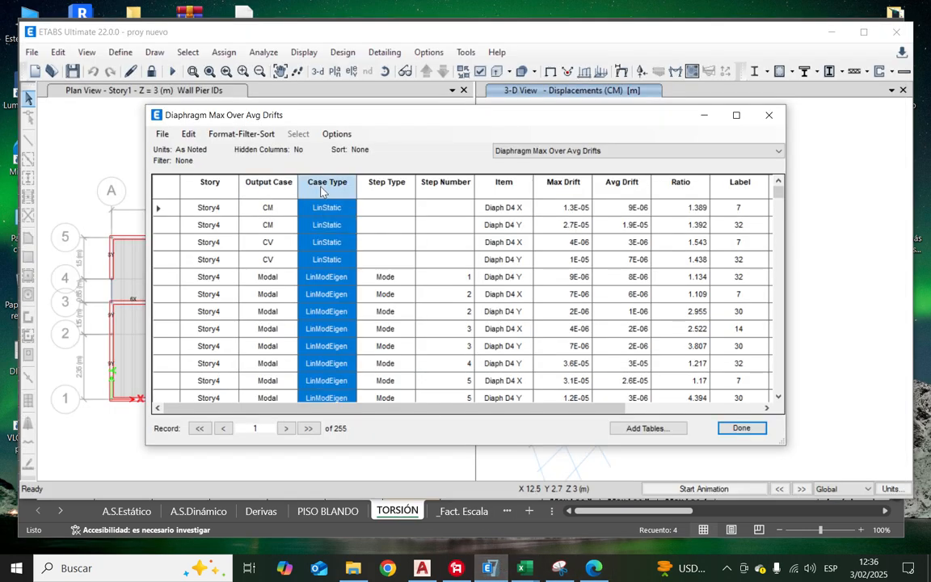
left_click(277, 188)
right_click(278, 188)
scroll(387, 235, "down", 3)
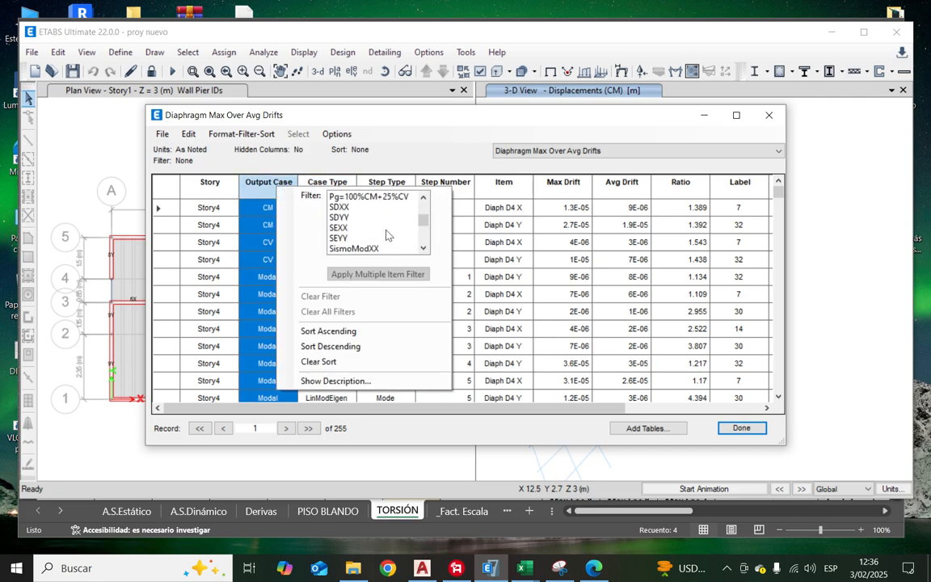
left_click(346, 207)
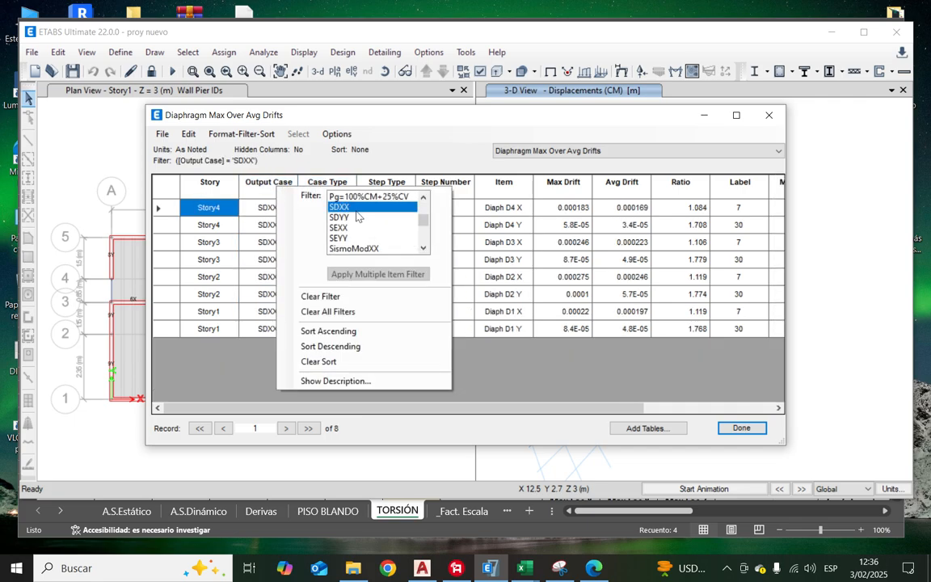
left_click(354, 218, "ctrl")
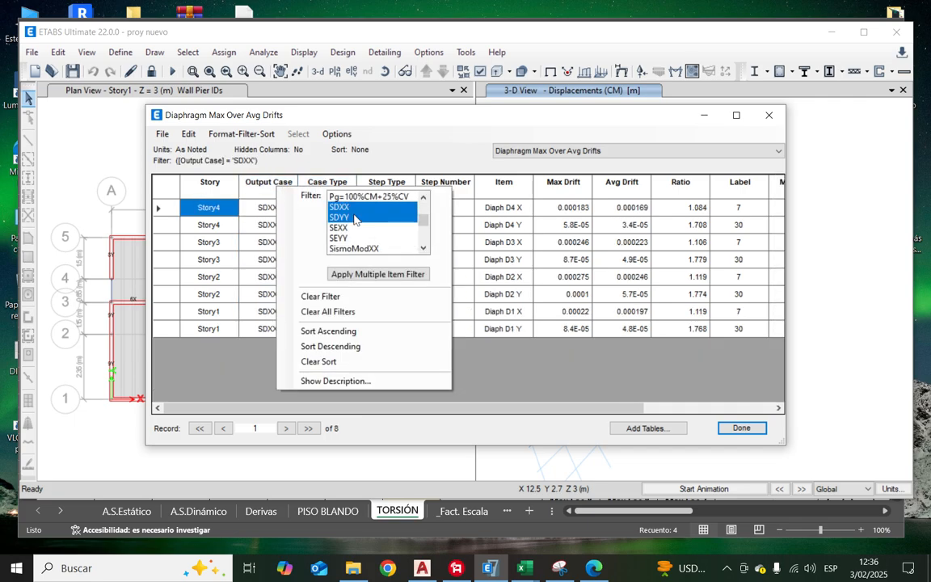
left_click(365, 274)
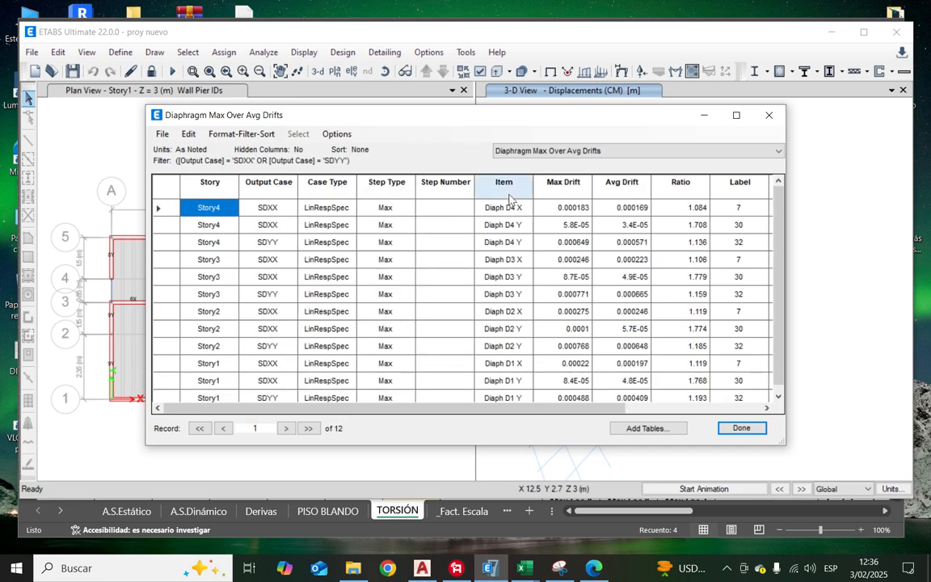
Step: Reopen the Output Case filter options of the Diaphragm Max Over Avg Drifts table
left_click(258, 184)
right_click(281, 185)
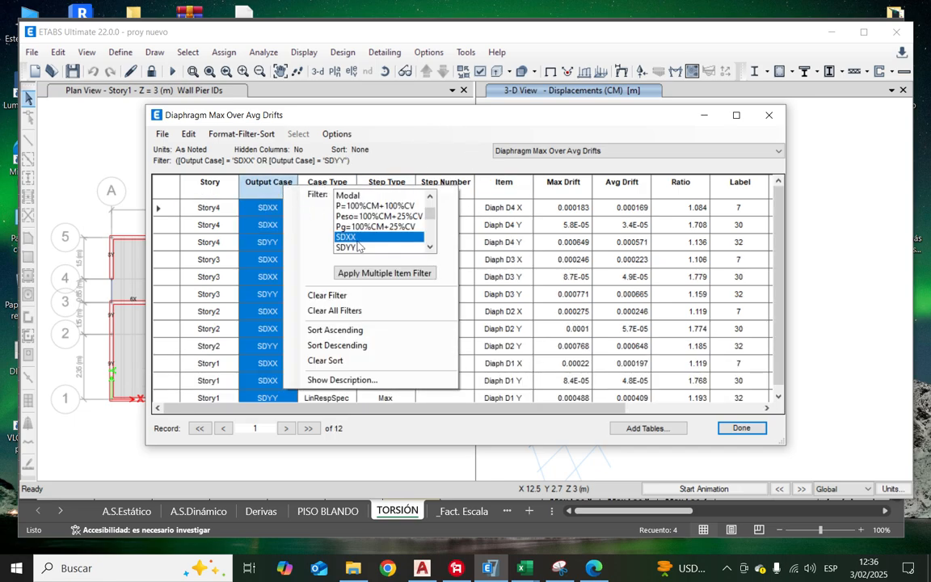
Step: Filter the Diaphragm Max Over Avg Drifts table to output case SDXX and items Diaph D1 X, D2 X, D3 X and D4 X
left_click(360, 237)
left_click(400, 139)
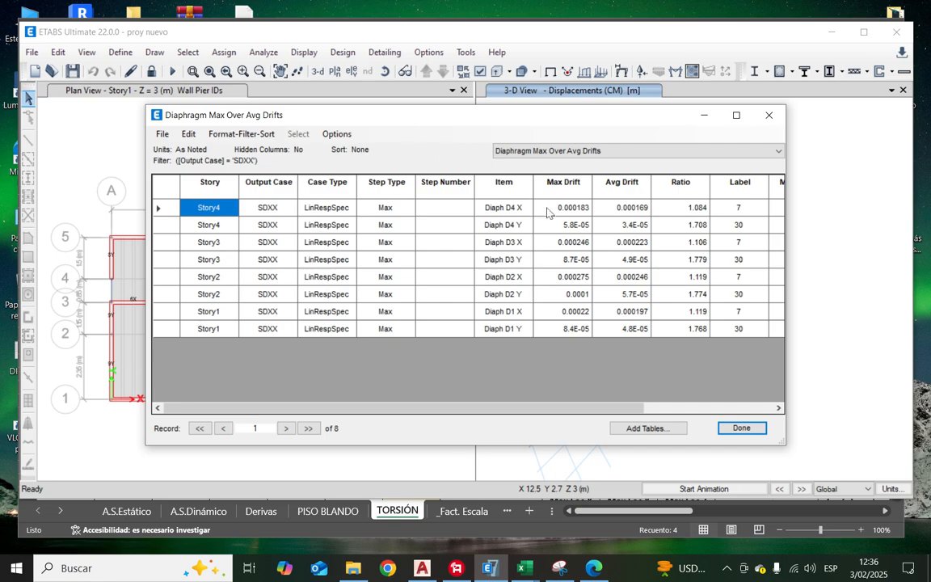
left_click(504, 183)
right_click(513, 186)
left_click(584, 195)
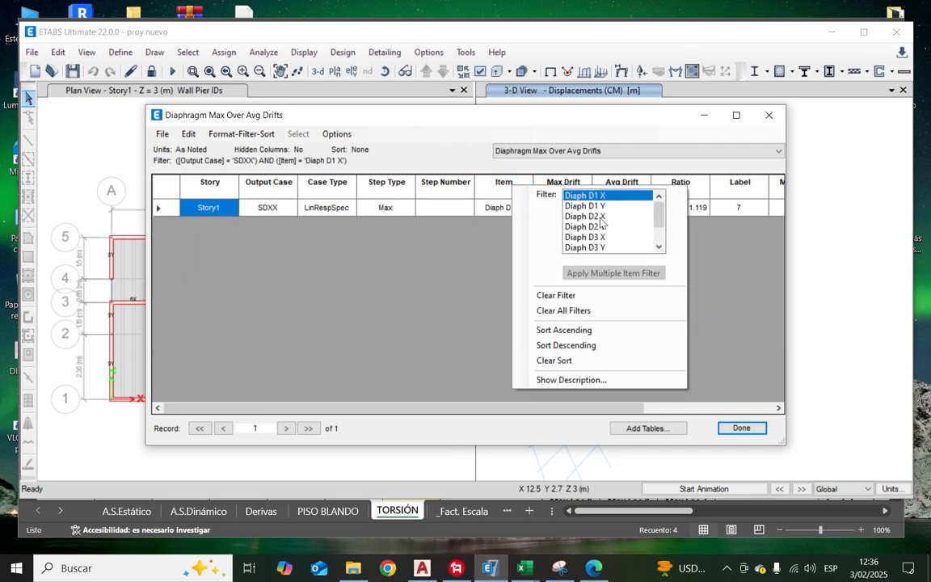
left_click(584, 216, "ctrl")
left_click(599, 237, "ctrl")
left_click(659, 248)
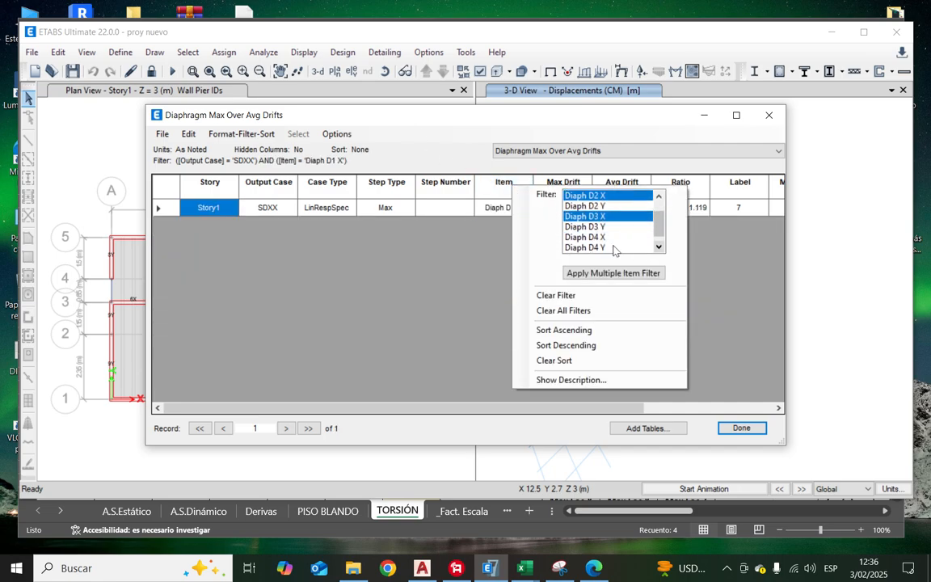
left_click(585, 237, "ctrl")
left_click(598, 274)
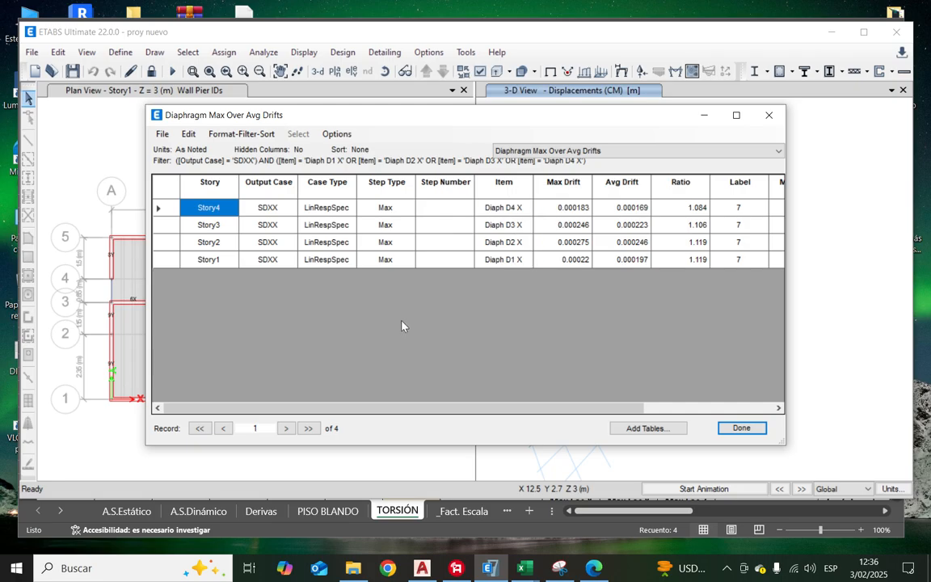
Step: Switch to the 02.-A. Sismico Estático-Dinámico workbook in Excel and clear the old TORSION XX results in E11:K14
left_click(524, 568)
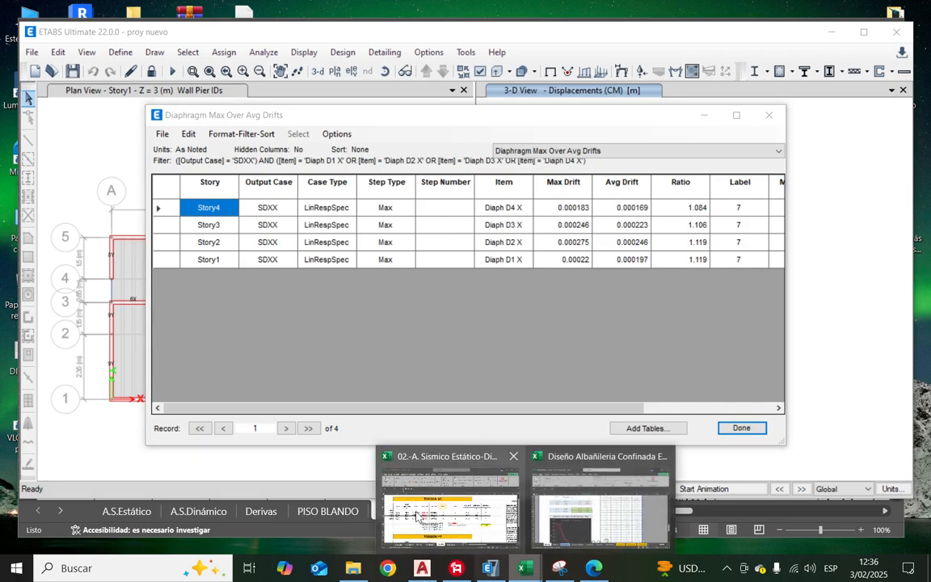
left_click(437, 521)
scroll(234, 365, "up", 1)
left_click(329, 349)
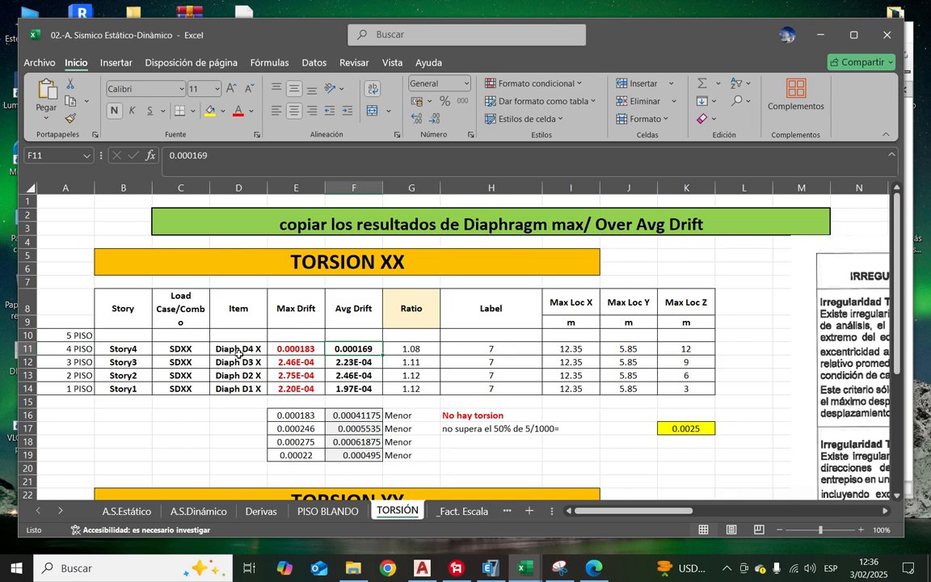
left_click_drag(311, 349, 695, 395)
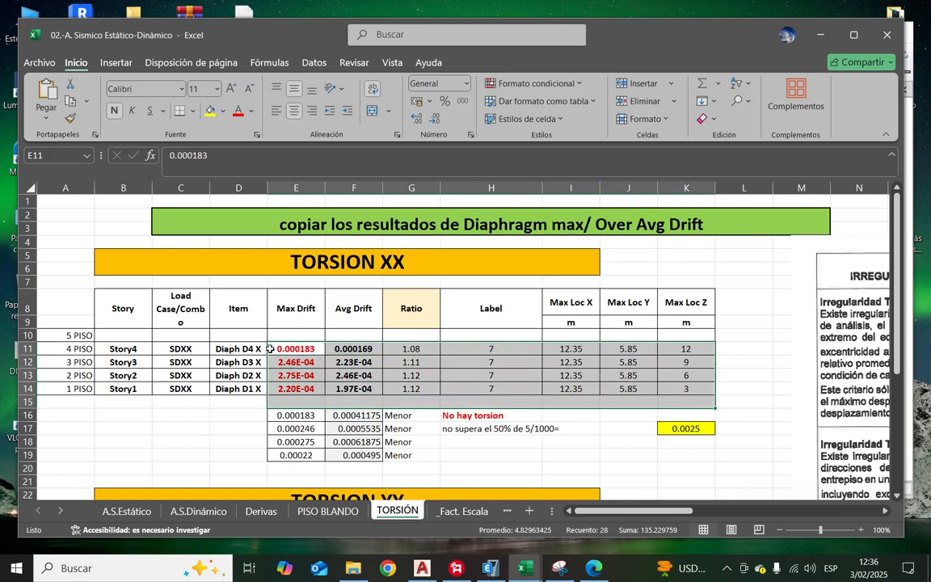
key("Delete")
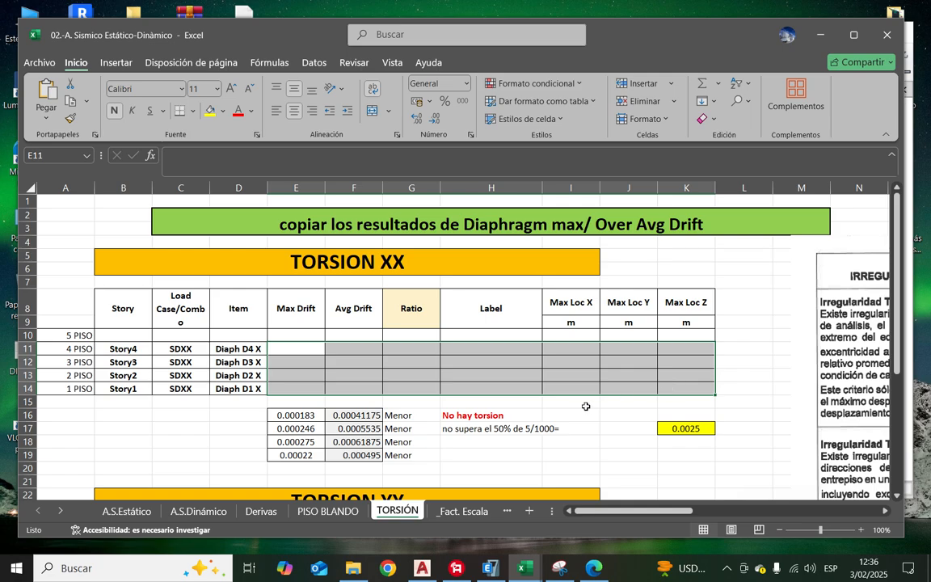
left_click(585, 406)
scroll(585, 406, "down", 1)
left_click_drag(296, 374, 293, 413)
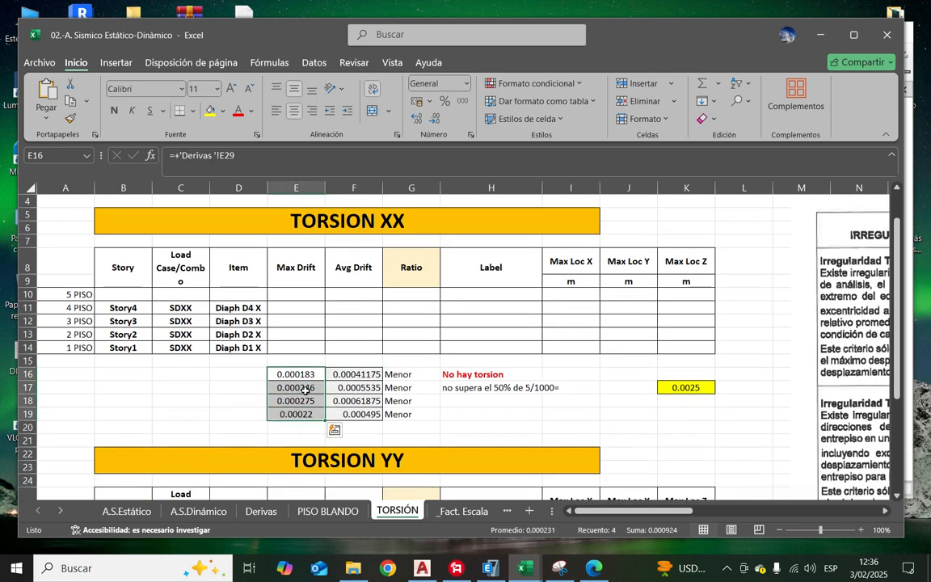
left_click(457, 426)
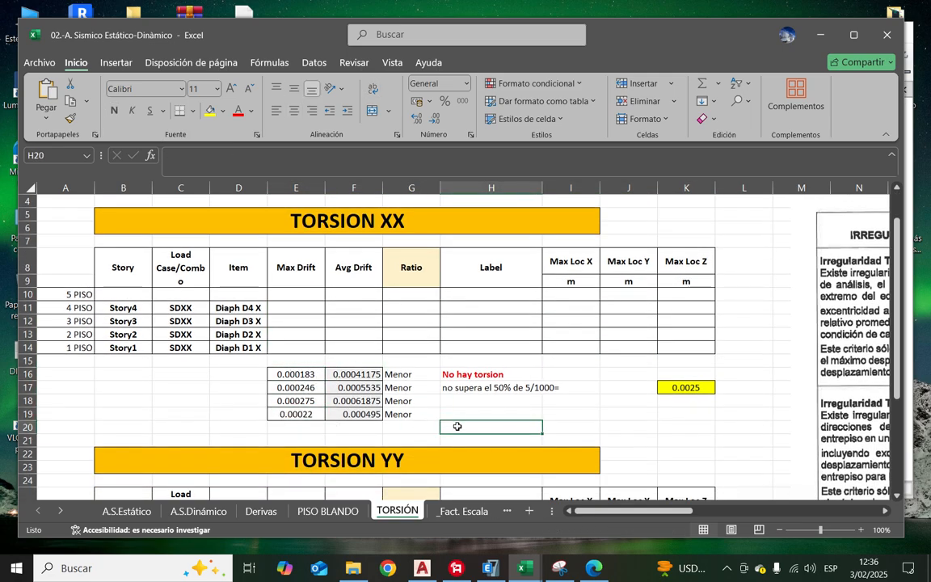
Step: Copy the four filtered rows from Item through Max Loc Z in ETABS and paste them into the Excel TORSION XX table starting at D11
mouse_move(561, 569)
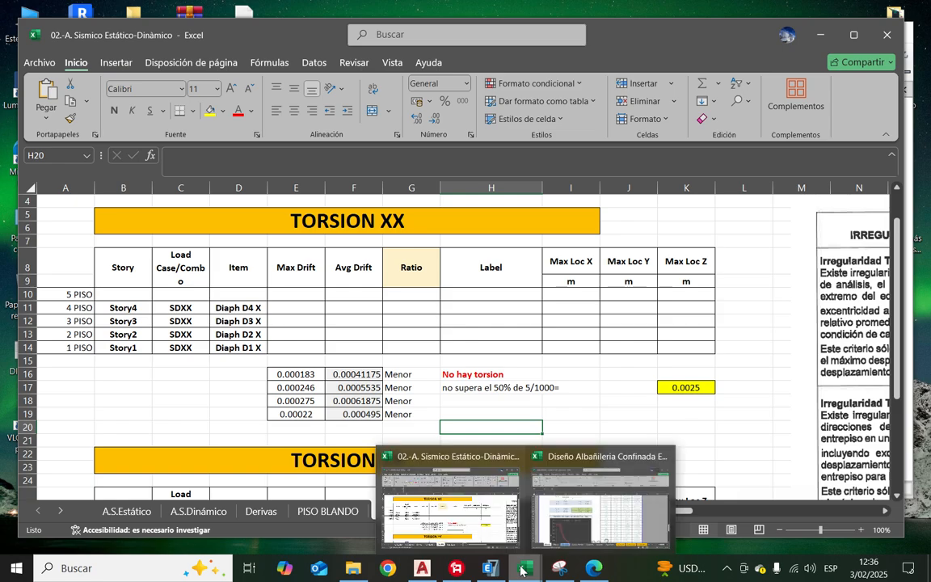
left_click(490, 568)
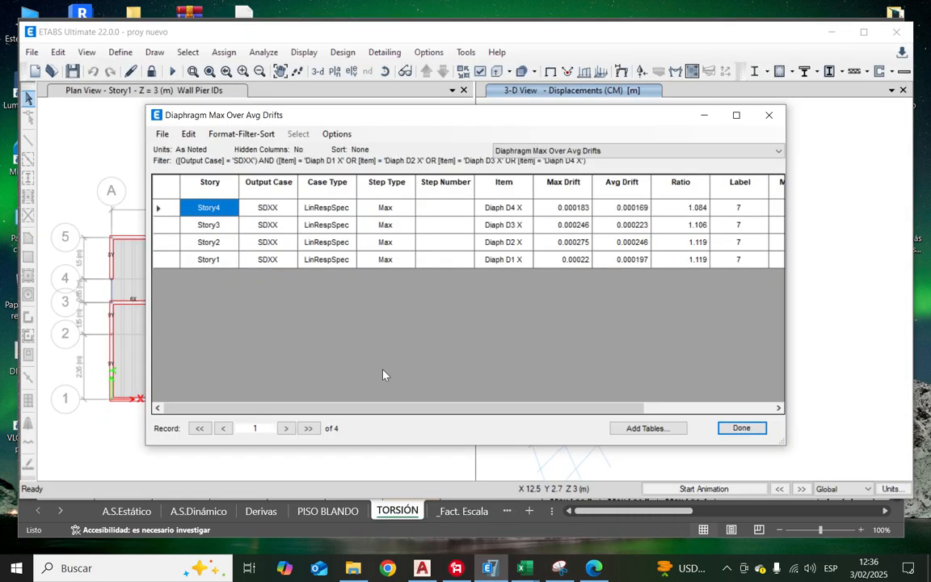
left_click_drag(474, 215, 930, 323)
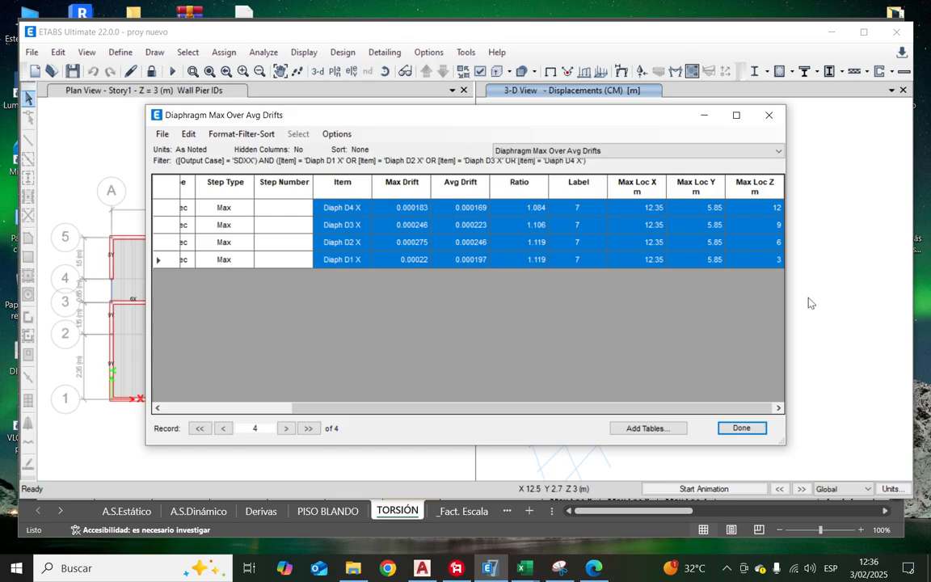
mouse_move(524, 568)
left_click(444, 517)
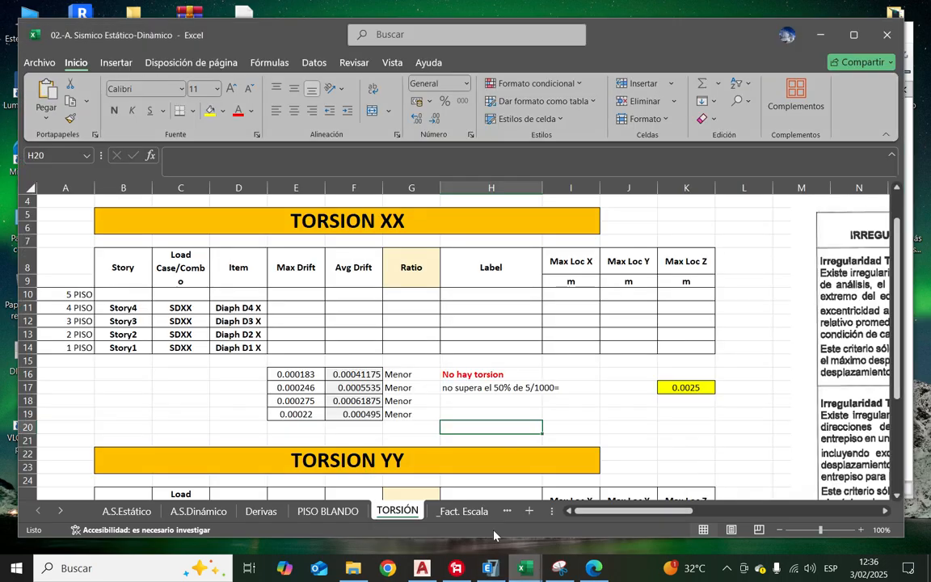
left_click(216, 314)
right_click(215, 312)
left_click(262, 202)
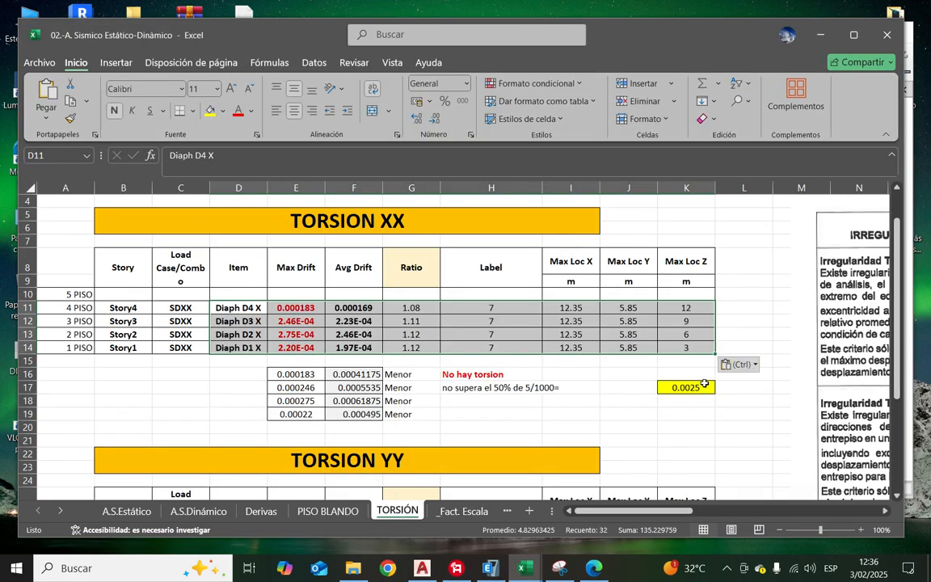
Step: Examine the pasted TORSION XX ratios and compare the Max Drift values with the linked drifts in E16:E19
left_click(428, 336)
left_click_drag(421, 309, 429, 347)
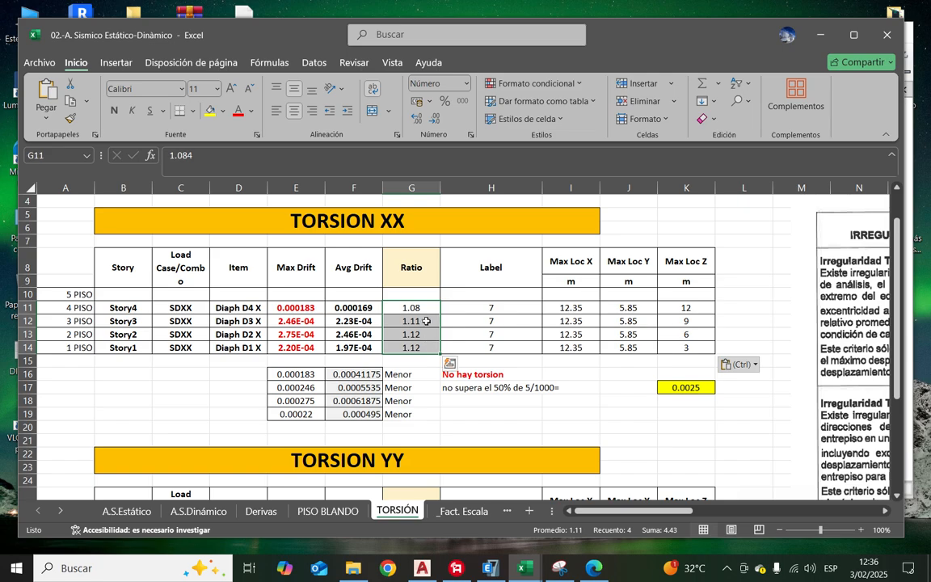
left_click(424, 304)
left_click_drag(424, 303, 425, 346)
scroll(425, 346, "down", 1)
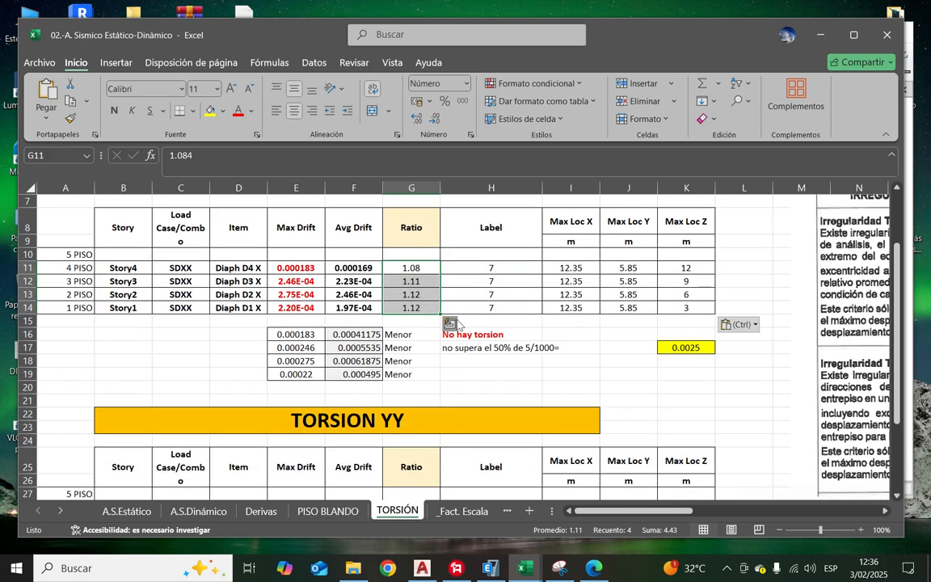
left_click(391, 334)
left_click(298, 336)
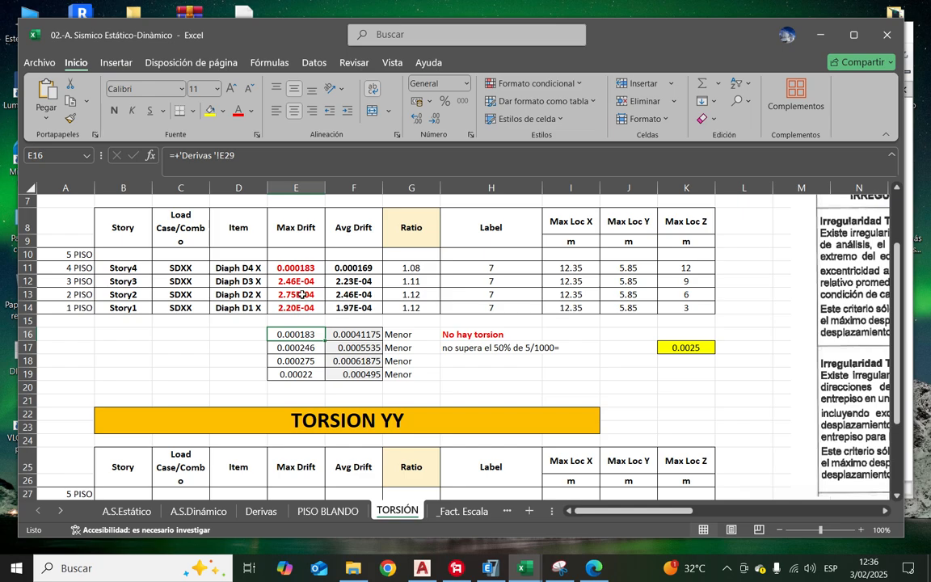
key("Down")
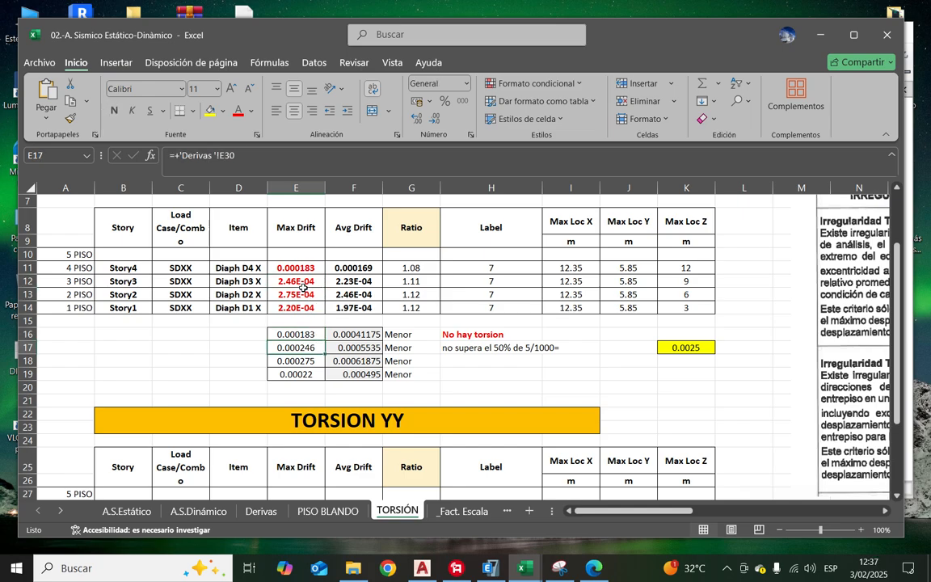
left_click(303, 284)
left_click(313, 370)
left_click(309, 306)
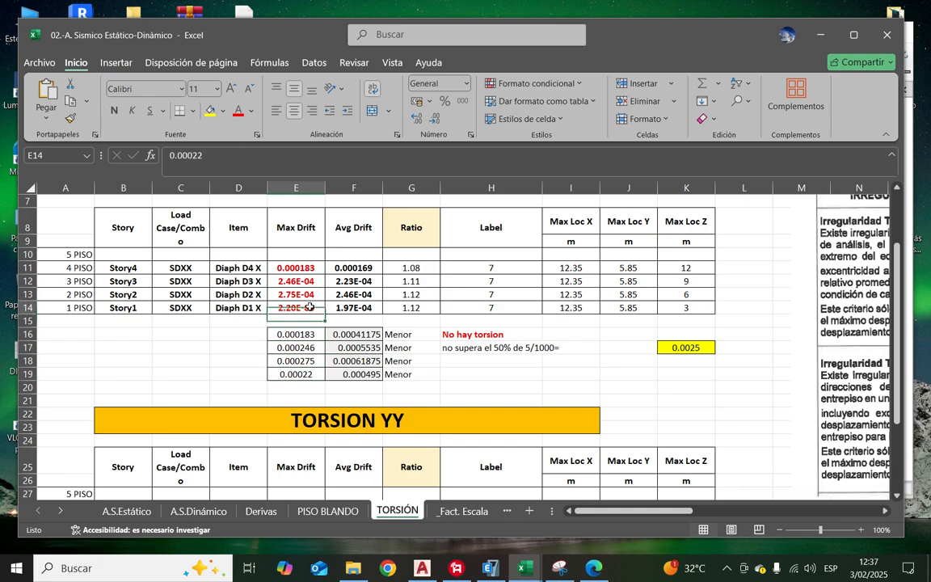
Step: Review the F16:F19 formulas linked to the Derivas sheet, the permissible drift limit in K17 and the TORSION XX ratios
left_click(352, 335)
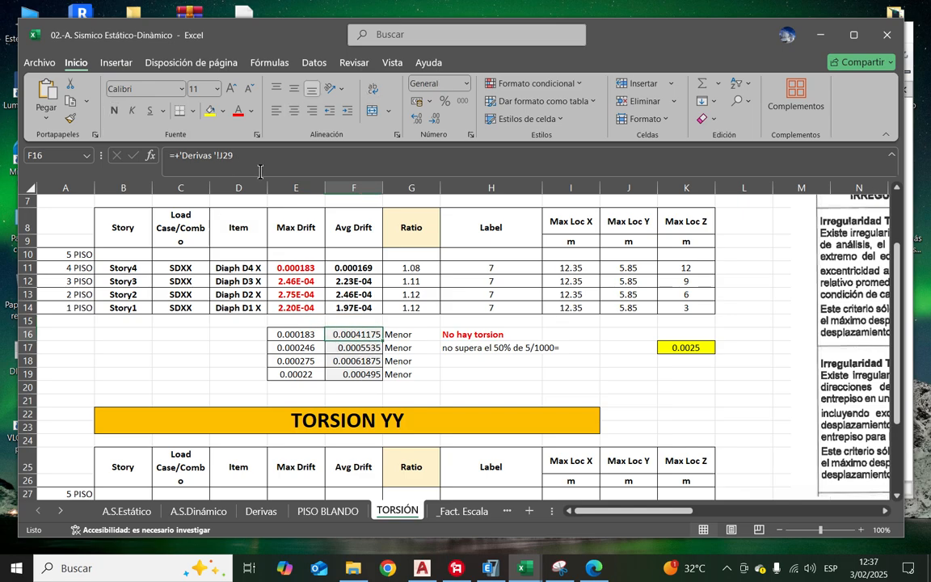
left_click(262, 168)
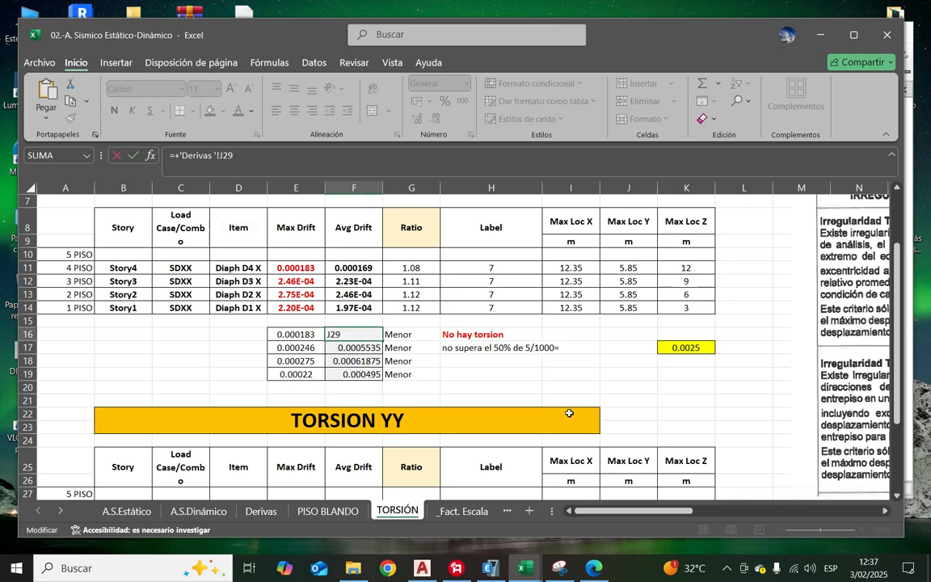
key("Escape")
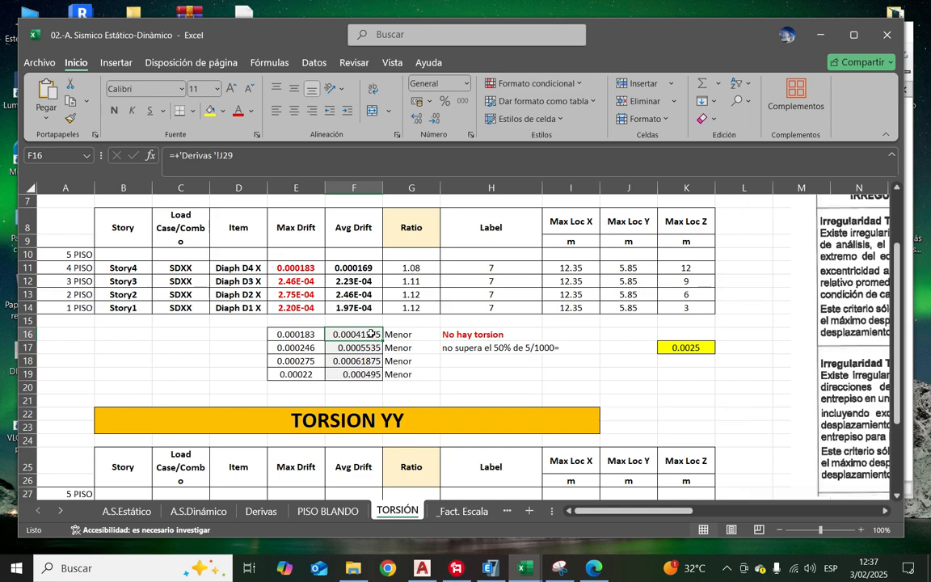
left_click_drag(354, 335, 372, 377)
left_click(479, 377)
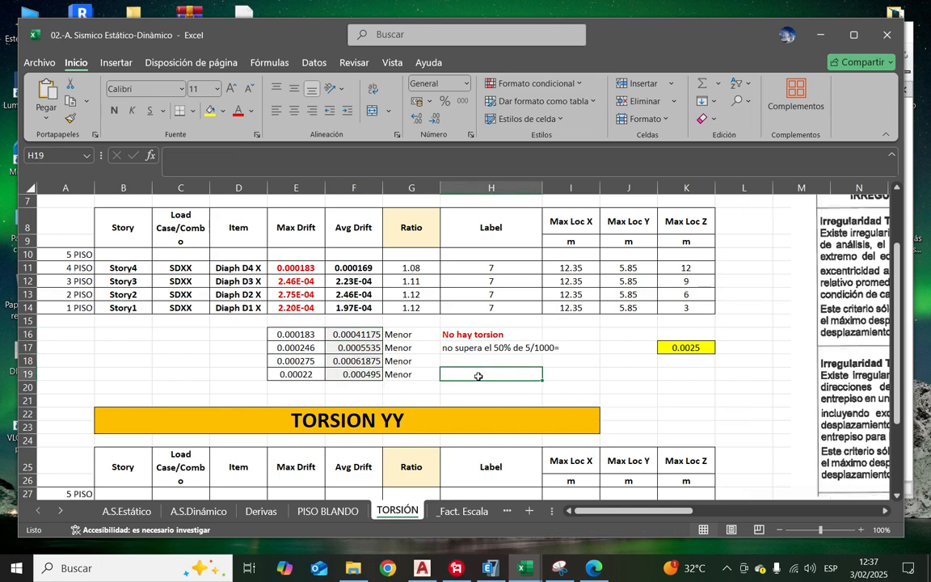
left_click(364, 337)
left_click(368, 360)
left_click(372, 375)
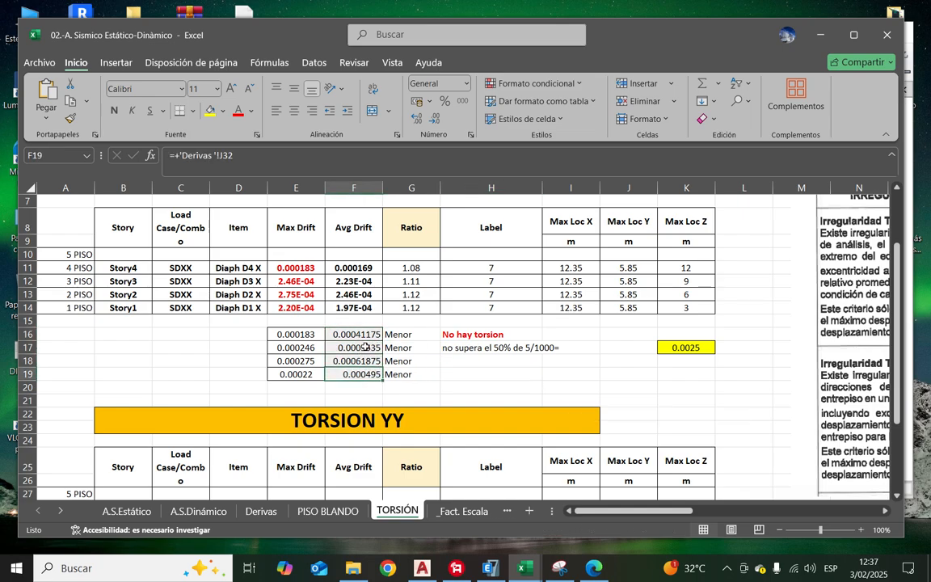
left_click(518, 375)
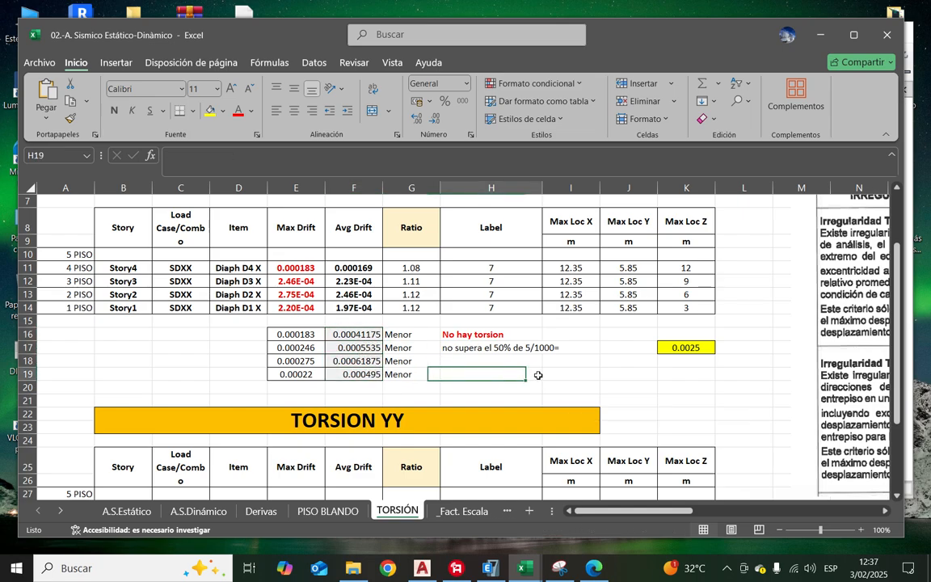
left_click(696, 349)
scroll(461, 365, "up", 1)
left_click_drag(414, 308, 405, 348)
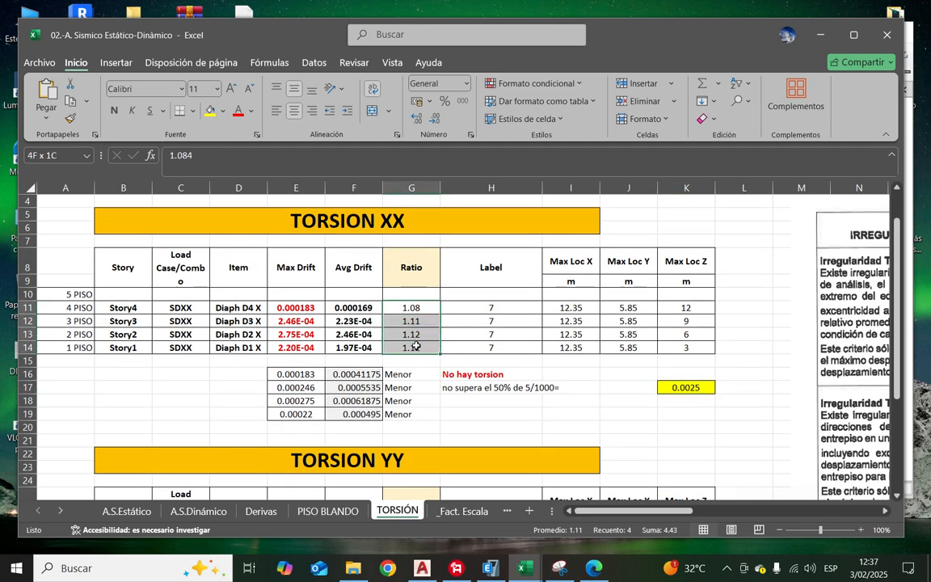
left_click(693, 428)
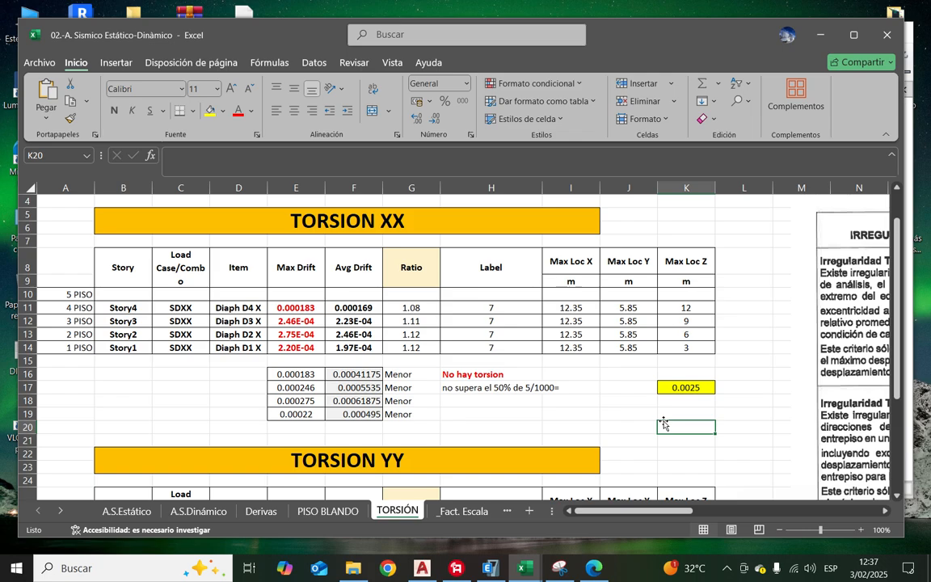
Step: Set the TORSION XX Ratio to 1.5 for both Story4 and Story1
left_click(425, 309)
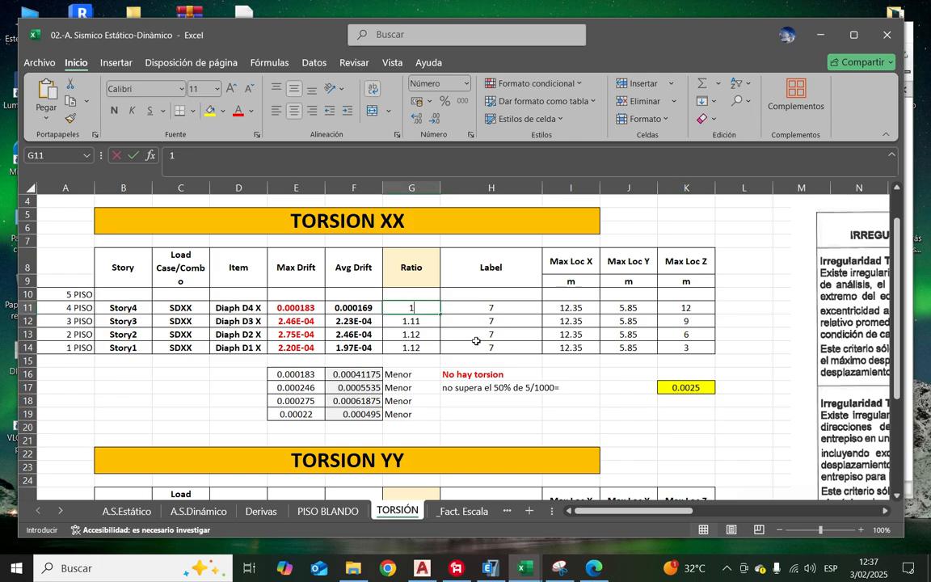
type("1.5")
left_click(477, 343)
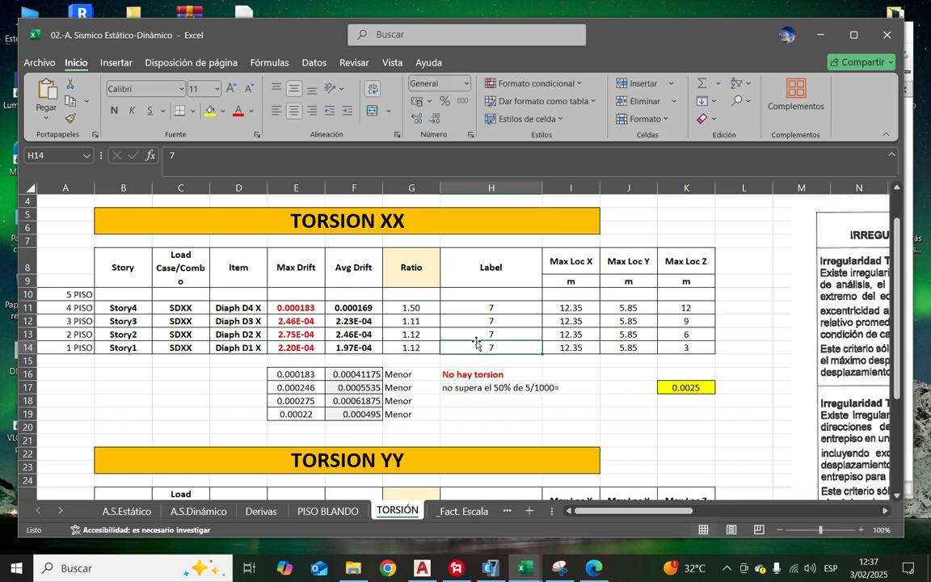
left_click(632, 416)
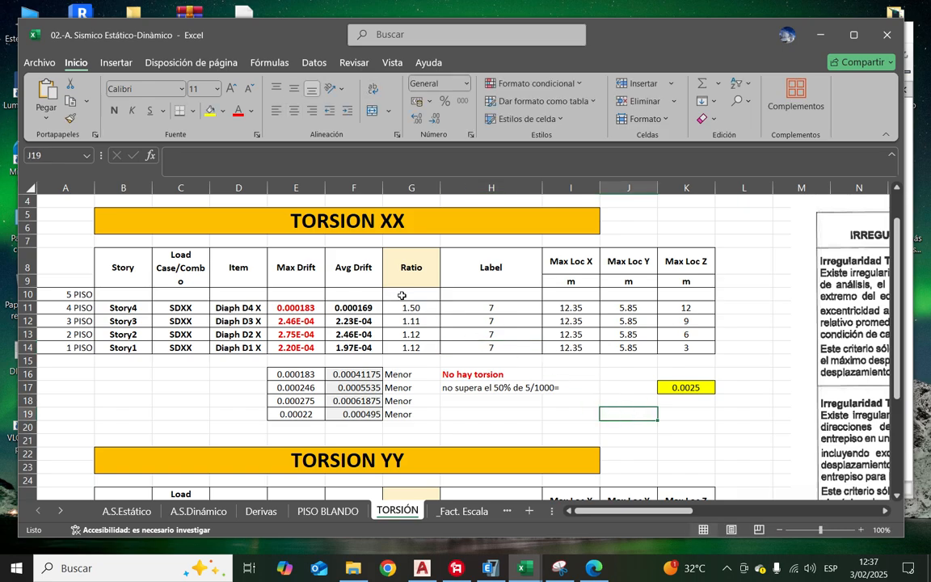
left_click(418, 348)
type("1.")
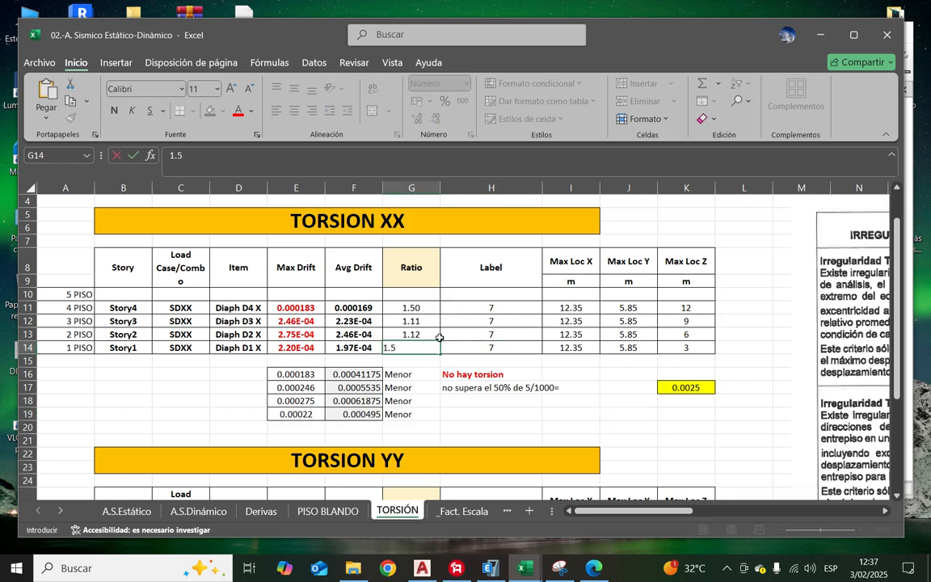
left_click(439, 336)
left_click(491, 359)
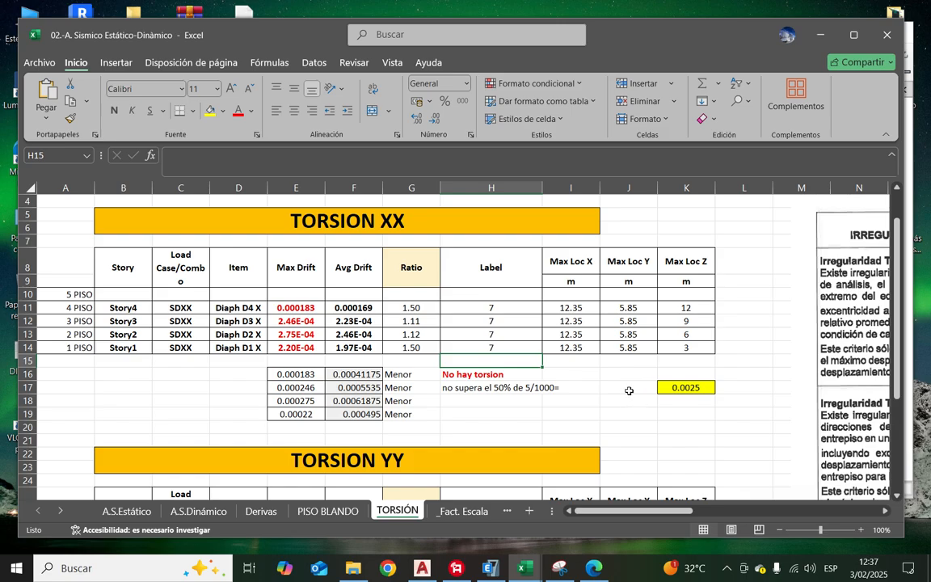
Step: Read the torsional and extreme torsional irregularity criteria in the code excerpt beside the torsion tables
scroll(623, 384, "down", 1)
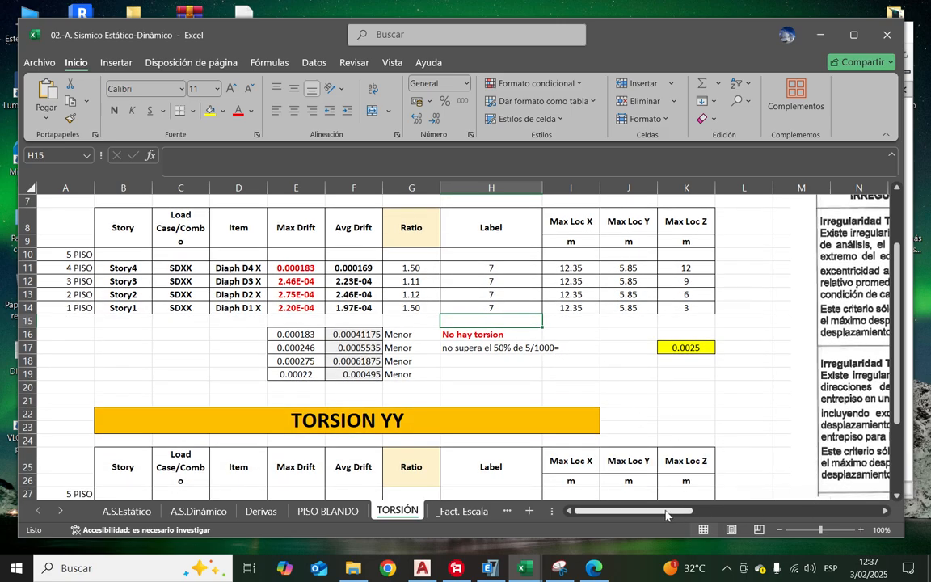
left_click_drag(667, 511, 718, 511)
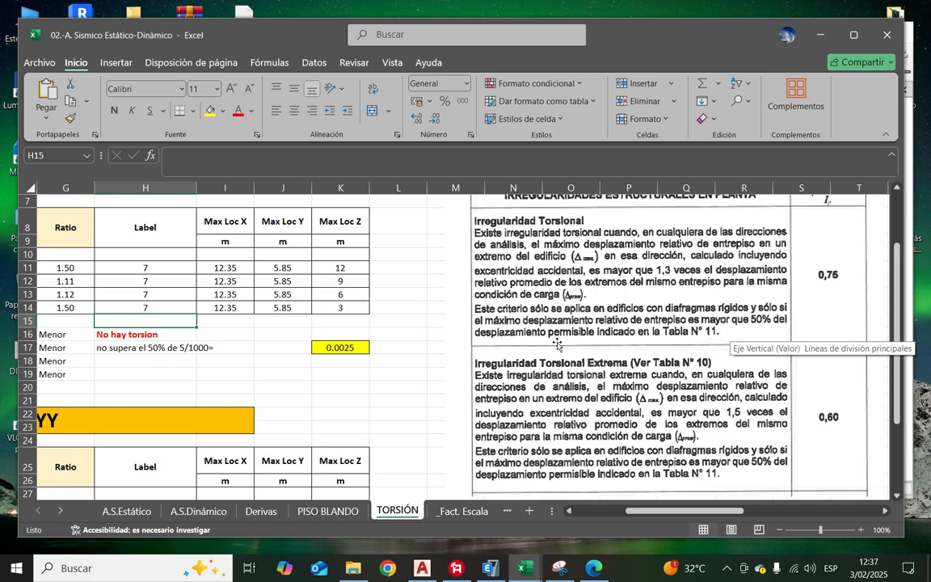
Step: Enter the 0.005 drift limit in K19, below the highlighted half-limit cell of TORSION XX
left_click_drag(703, 511, 652, 516)
left_click(689, 374)
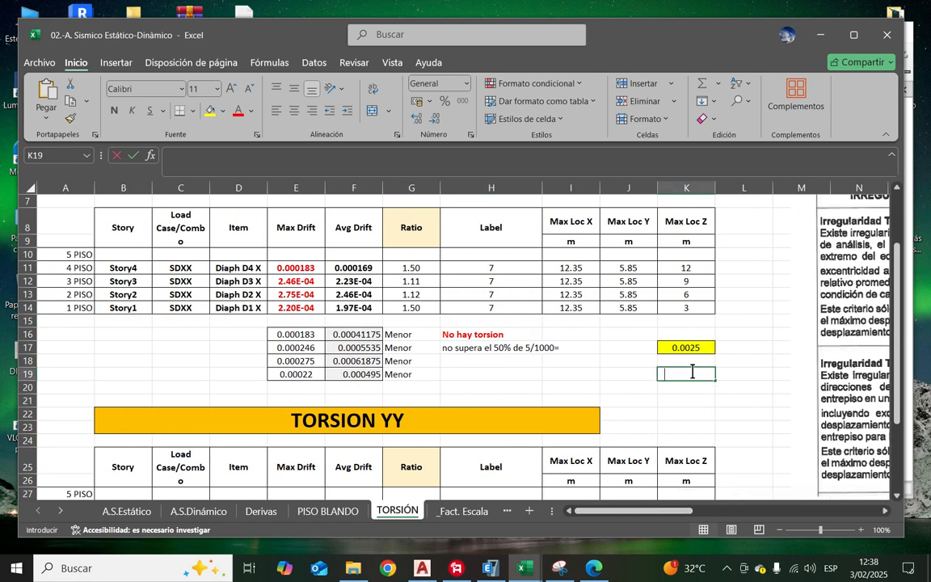
type("0.005")
key("Return")
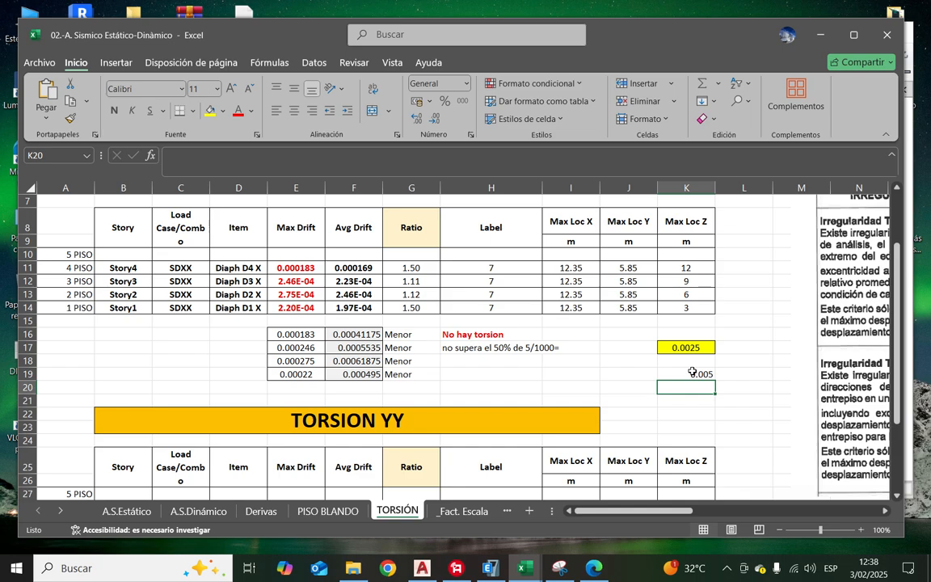
key("Up")
key("Up")
key("Up")
left_click(709, 375)
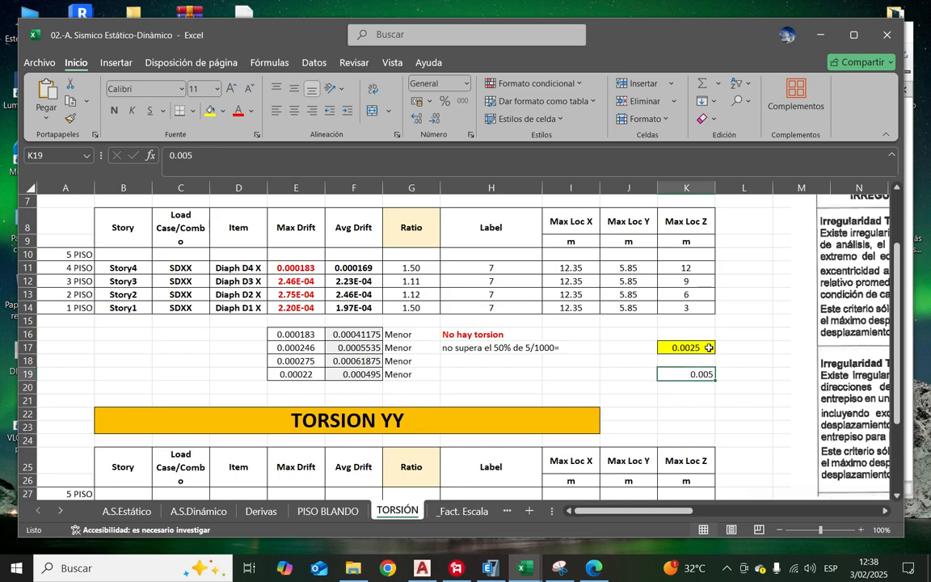
Step: Check the half-limit formula in K17 and clear the scratch drift limit from K19
left_click(709, 347)
left_click(245, 154)
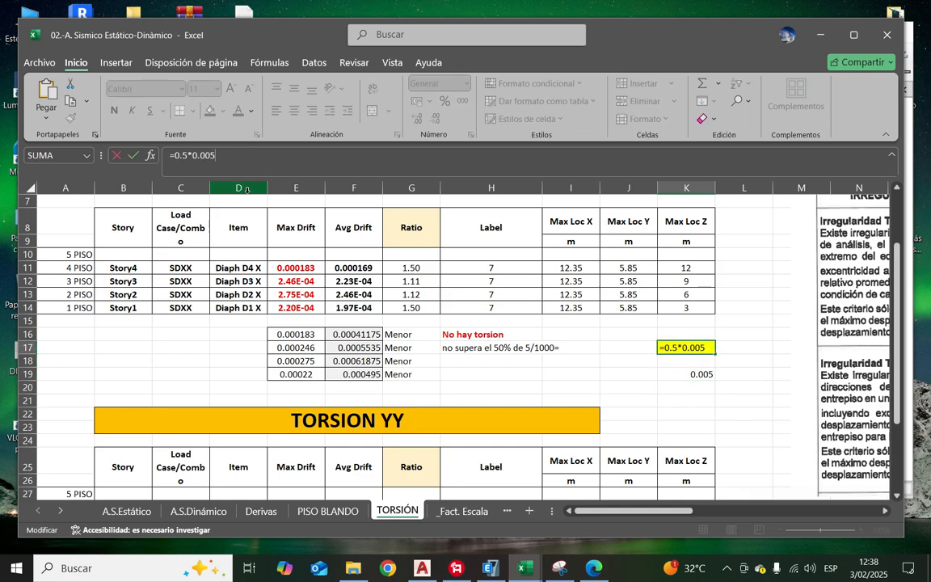
left_click(694, 374)
key("Delete")
left_click(694, 397)
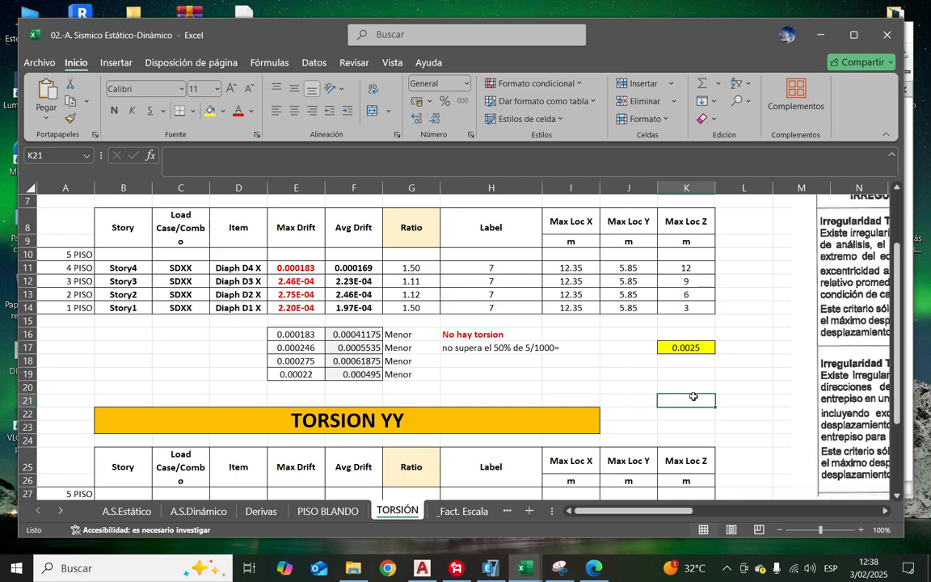
Step: Compare the TORSION XX drifts in F16:F19 with the 50% permissible drift limit in K17
left_click(686, 347)
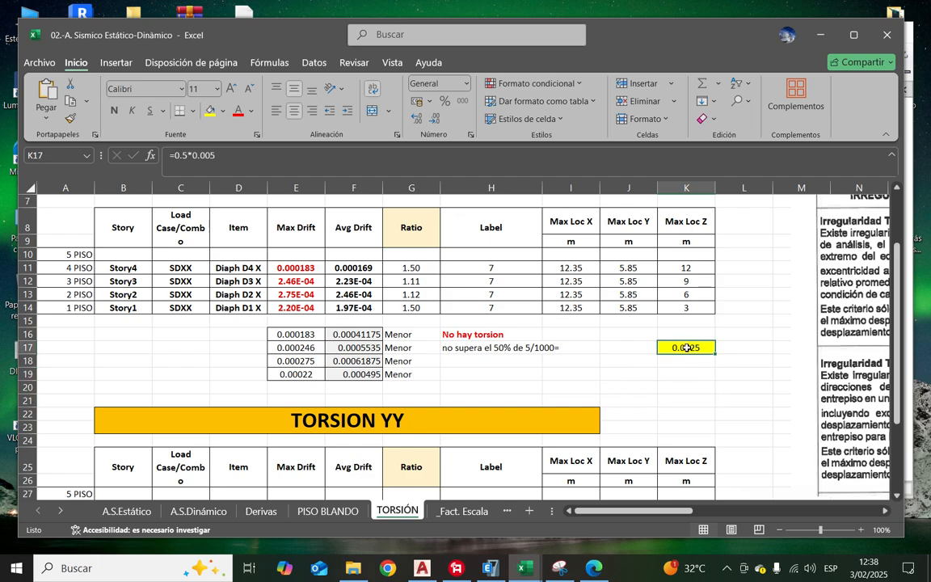
left_click_drag(374, 334, 370, 374)
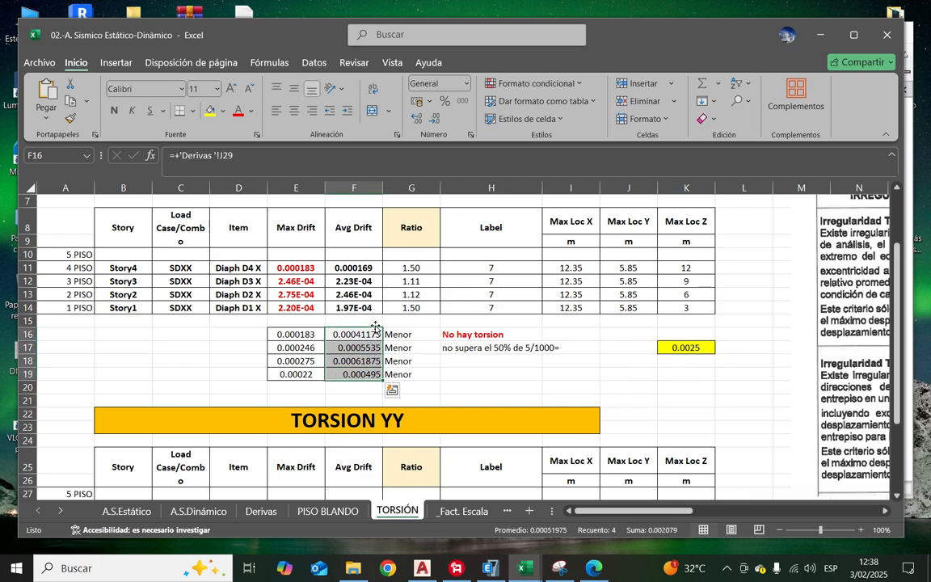
left_click(686, 348)
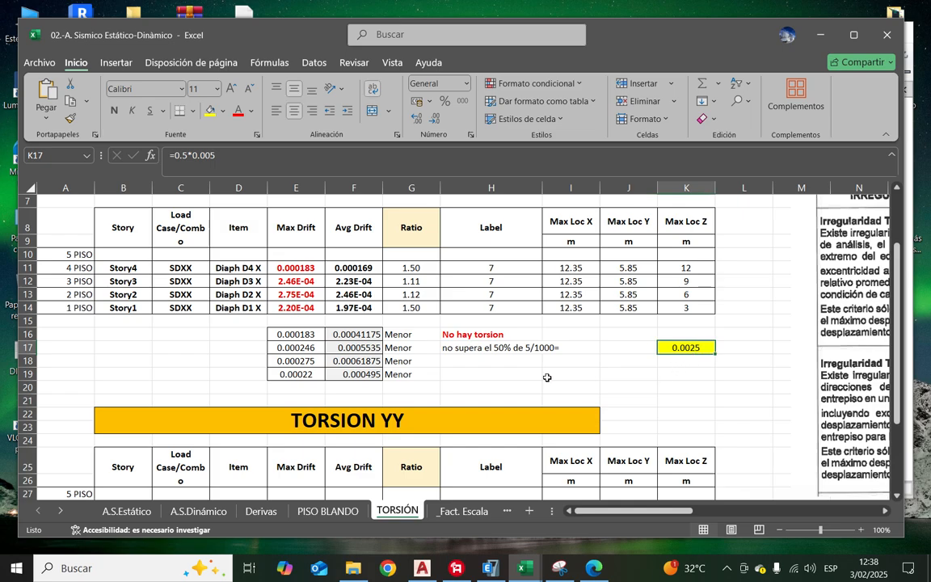
left_click_drag(372, 335, 364, 373)
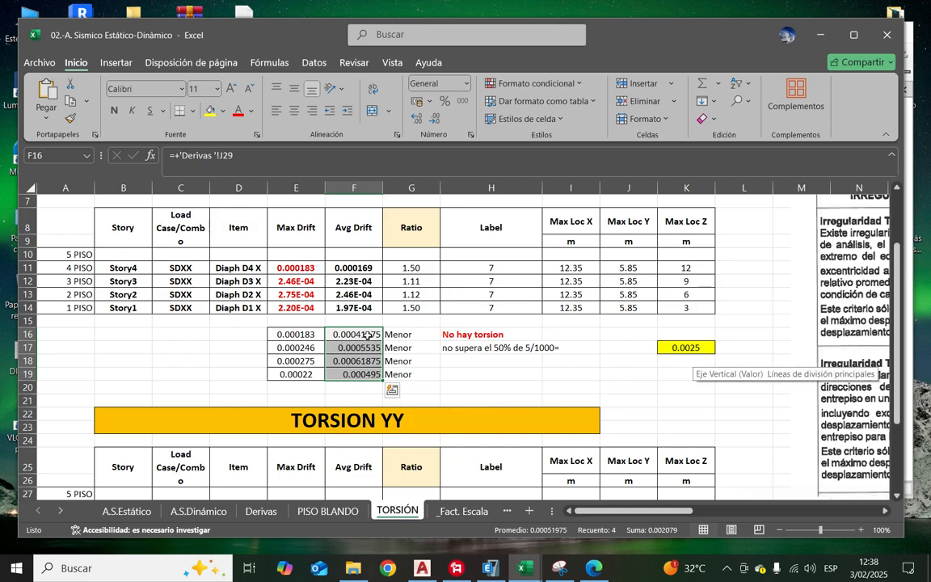
left_click_drag(368, 334, 364, 376)
left_click(550, 398)
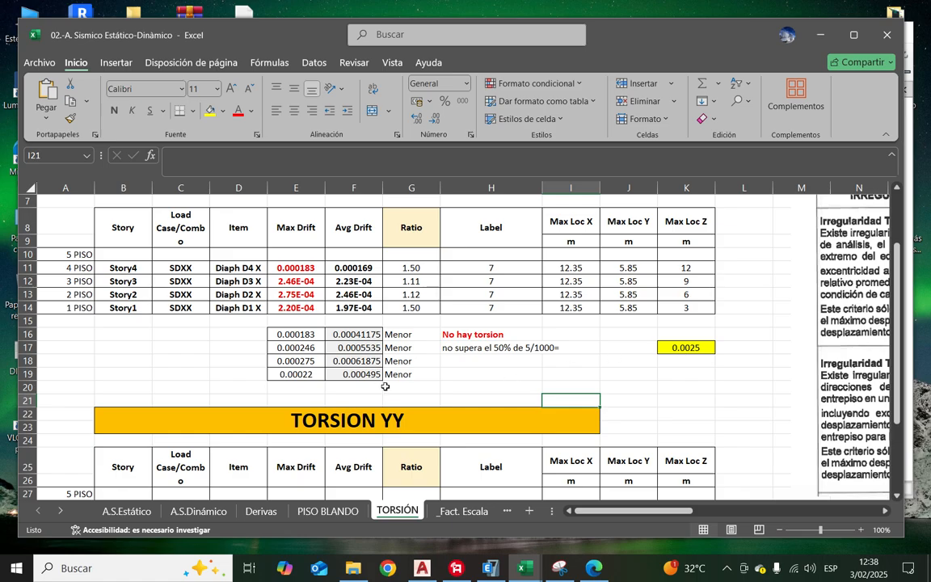
scroll(320, 341, "up", 1)
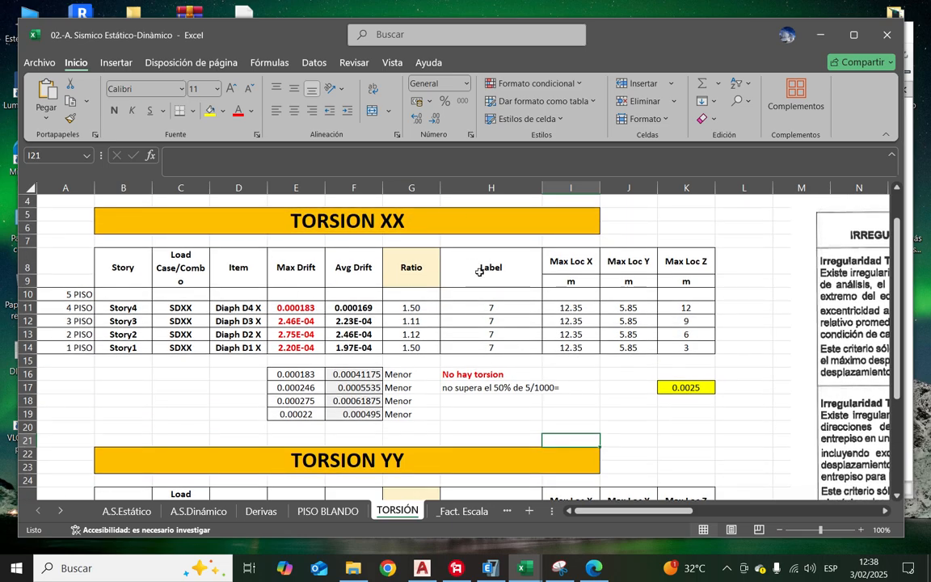
Step: Clear the old TORSION YY results from Max Drift through Max Loc Z for Story4 to Story1, E28:K31
scroll(480, 271, "down", 5)
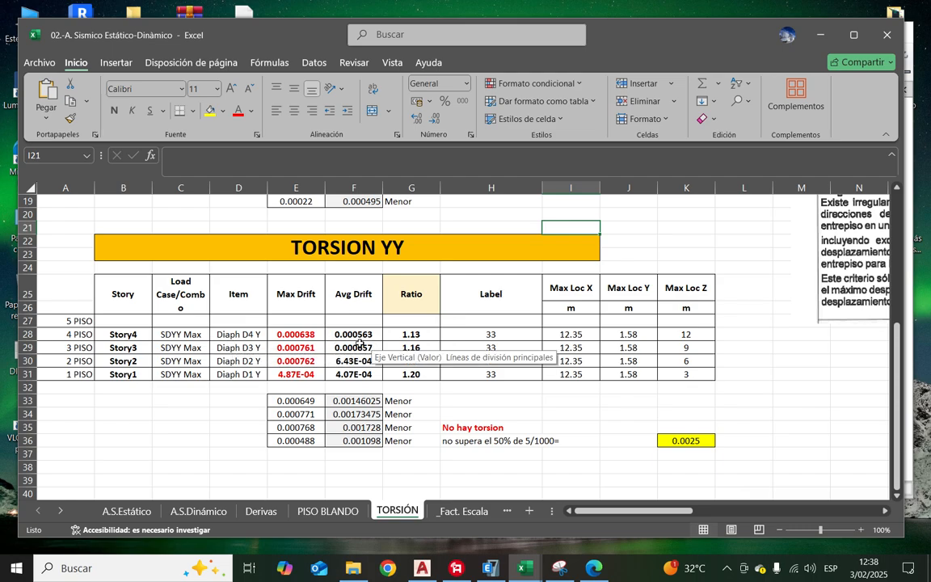
left_click_drag(314, 334, 656, 368)
key("Delete")
left_click(617, 423)
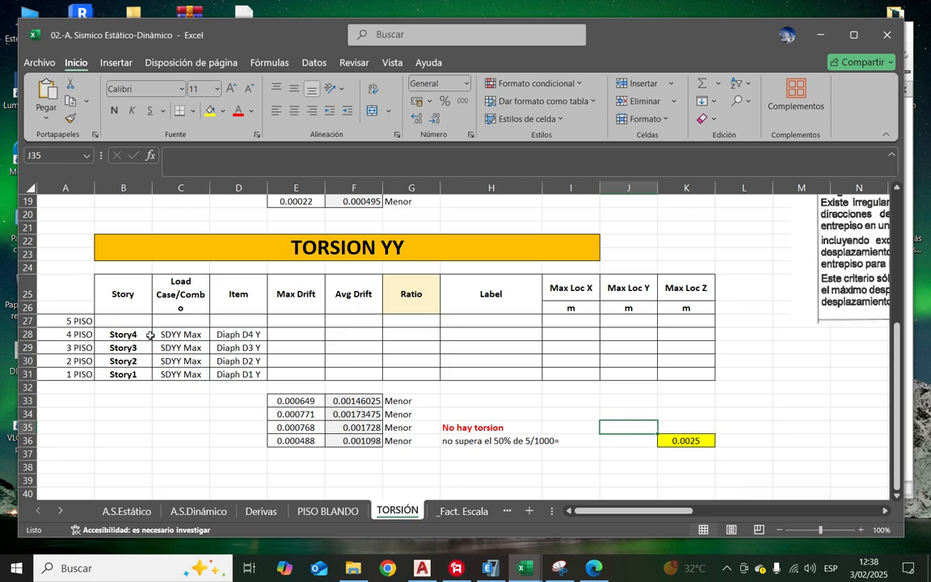
left_click_drag(238, 334, 239, 373)
left_click(547, 443)
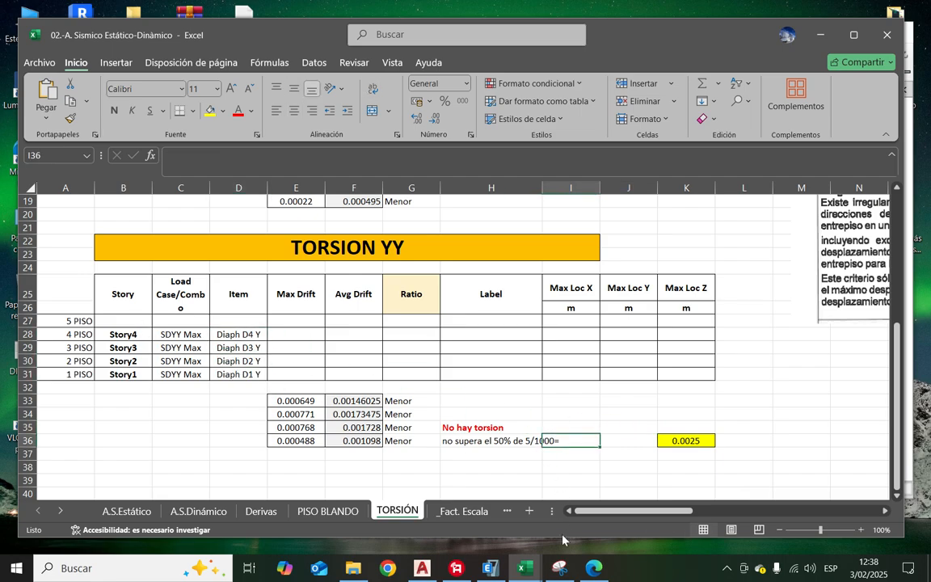
Step: Switch to ETABS and filter the Diaphragm Max Over Avg Drifts table's Output Case to SDYY
key("alt+Tab")
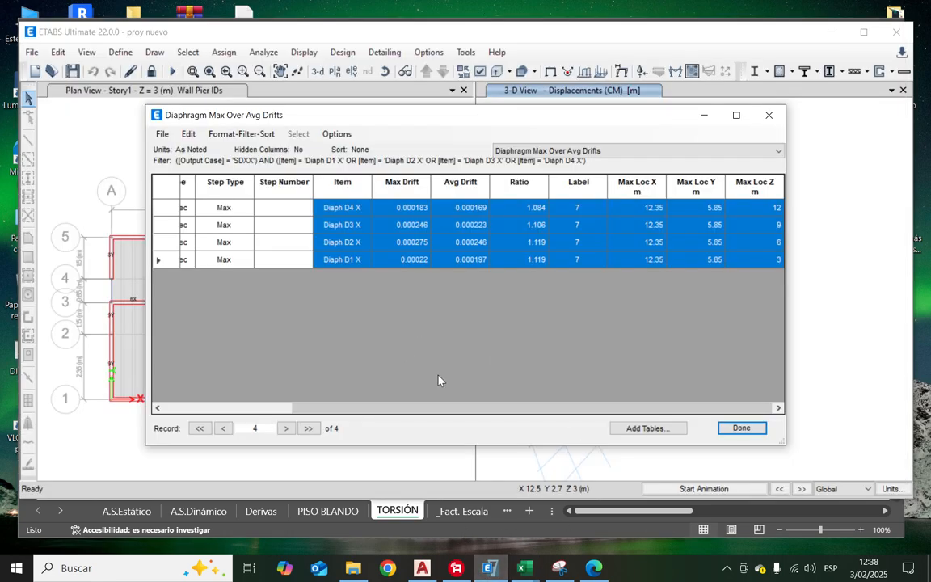
left_click_drag(440, 408, 309, 408)
left_click(274, 194)
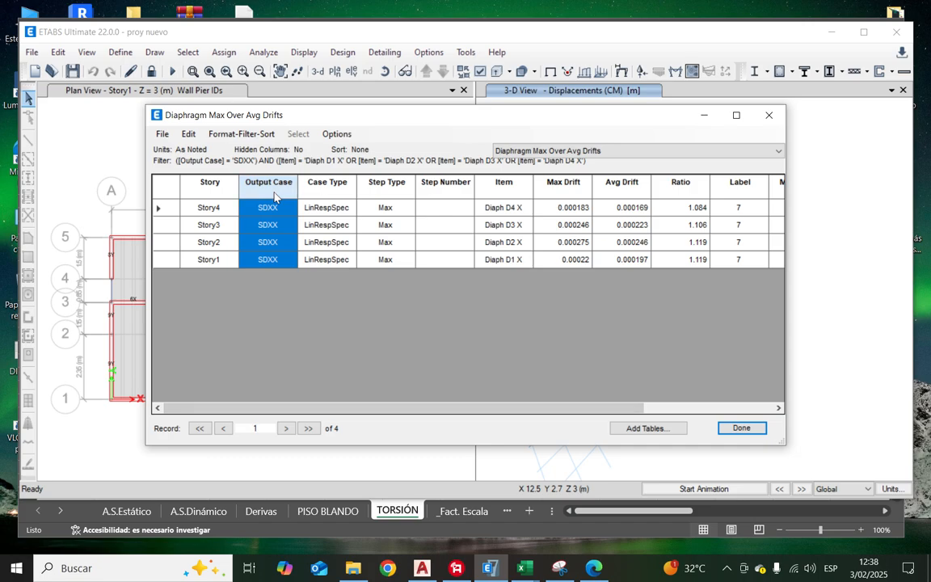
right_click(274, 194)
scroll(368, 230, "down", 1)
left_click(356, 234)
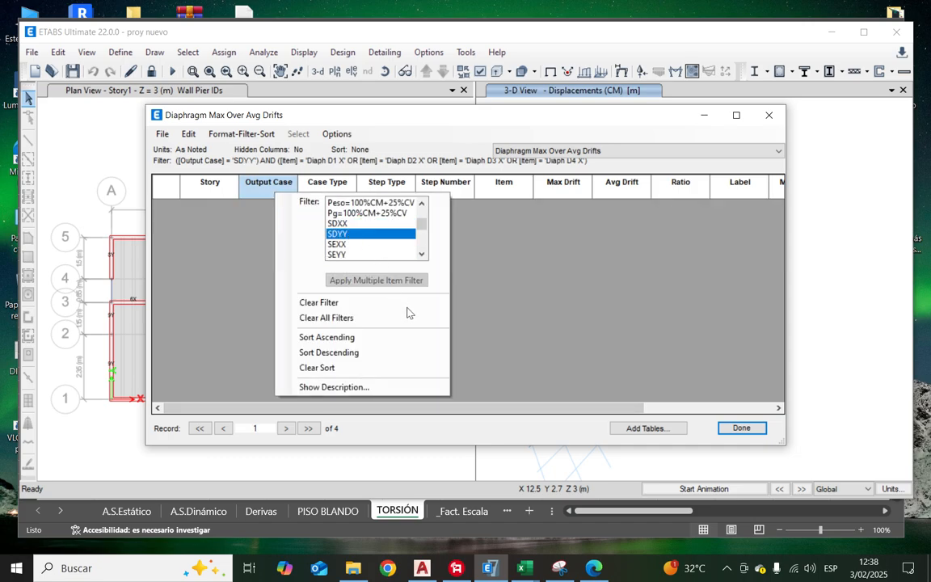
Step: Filter the table's Item column to Diaph D1 Y, Diaph D2 Y, Diaph D3 Y and Diaph D4 Y
right_click(460, 187)
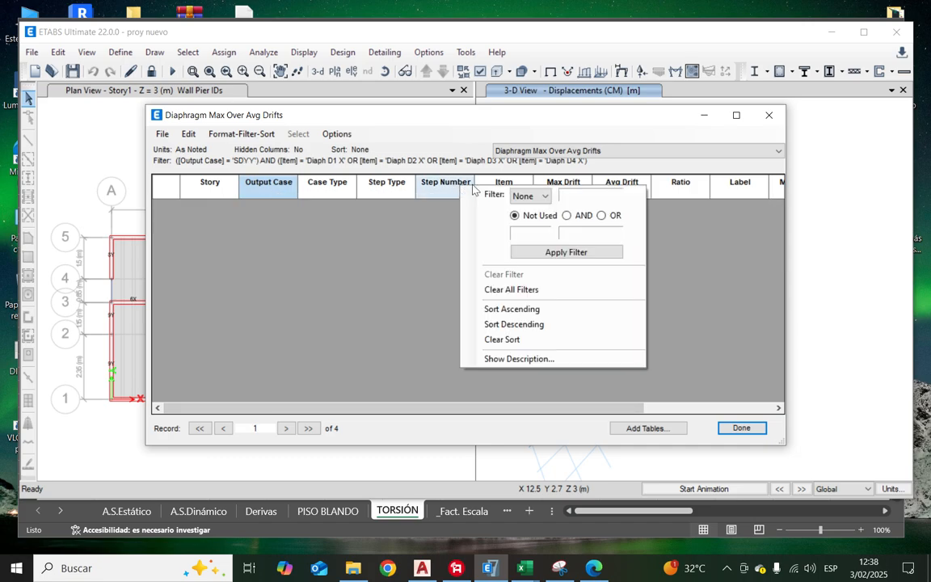
right_click(488, 188)
scroll(611, 215, "up", 1)
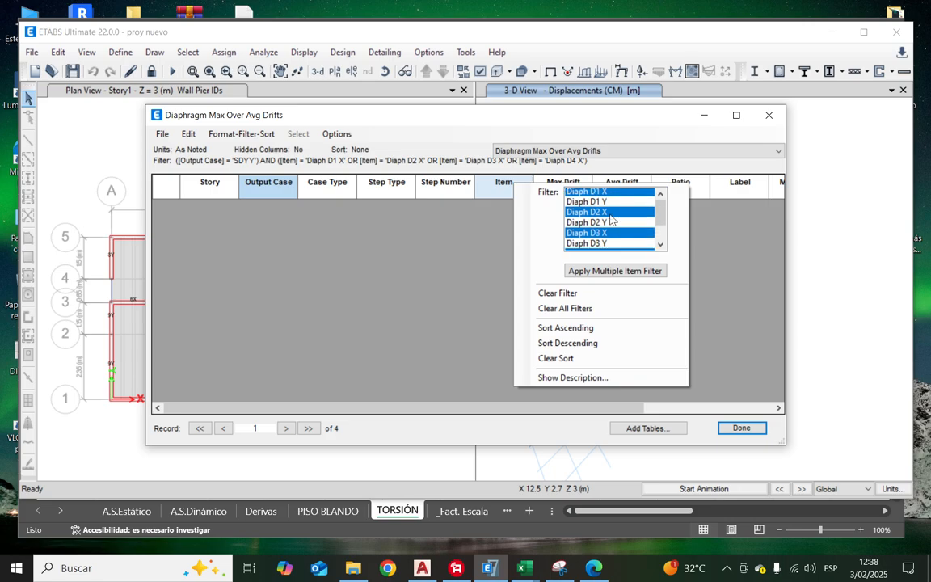
left_click(610, 206)
left_click(599, 226, "ctrl")
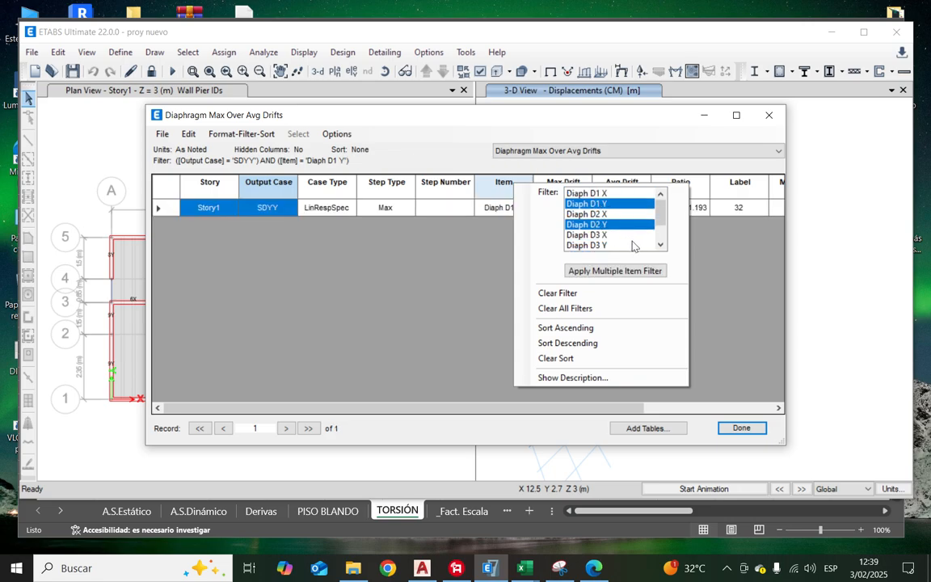
left_click(602, 245, "ctrl")
scroll(602, 240, "down", 3)
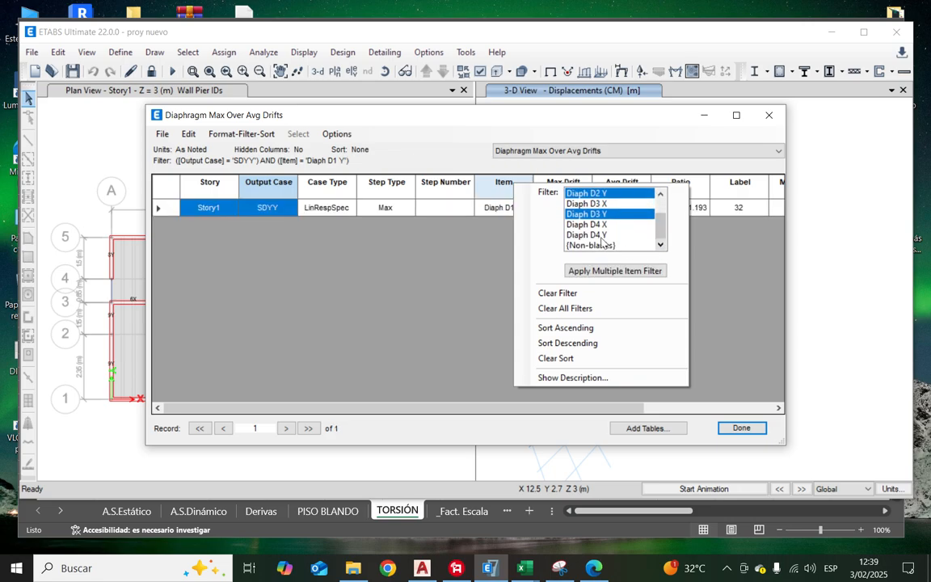
left_click(602, 235, "ctrl")
left_click(617, 271)
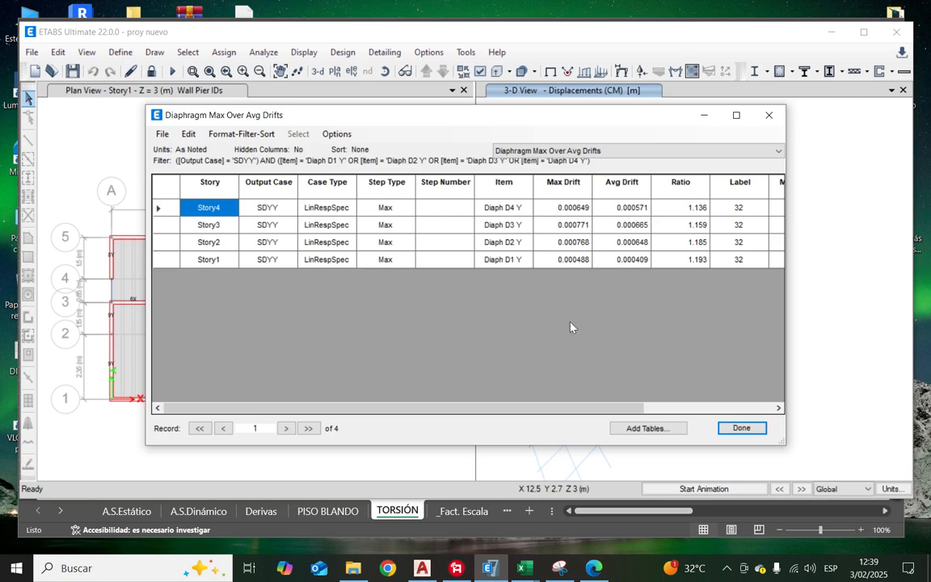
Step: Copy the SDYY rows from Item through Max Loc Z and paste them into Excel's TORSION YY table starting at D28
left_click_drag(480, 408, 615, 408)
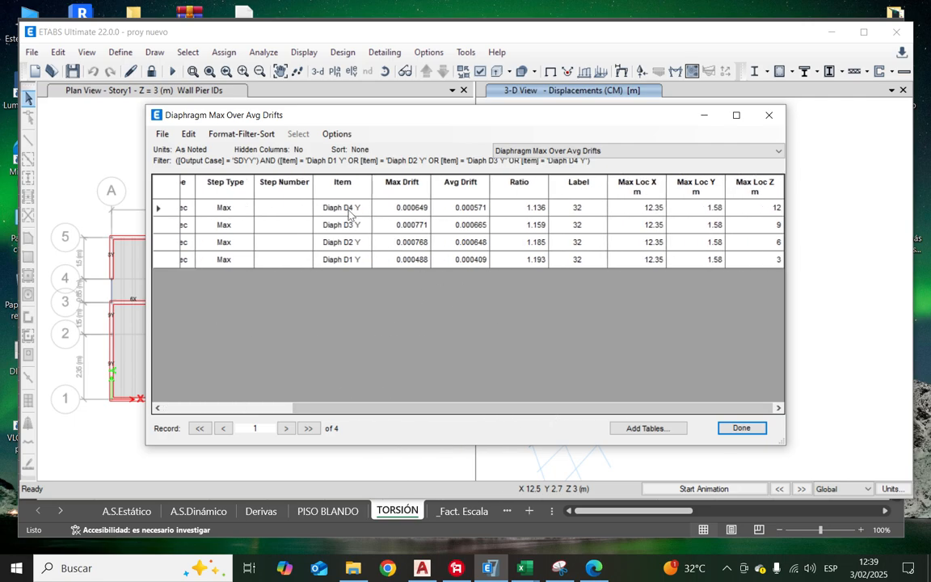
left_click_drag(349, 212, 841, 301)
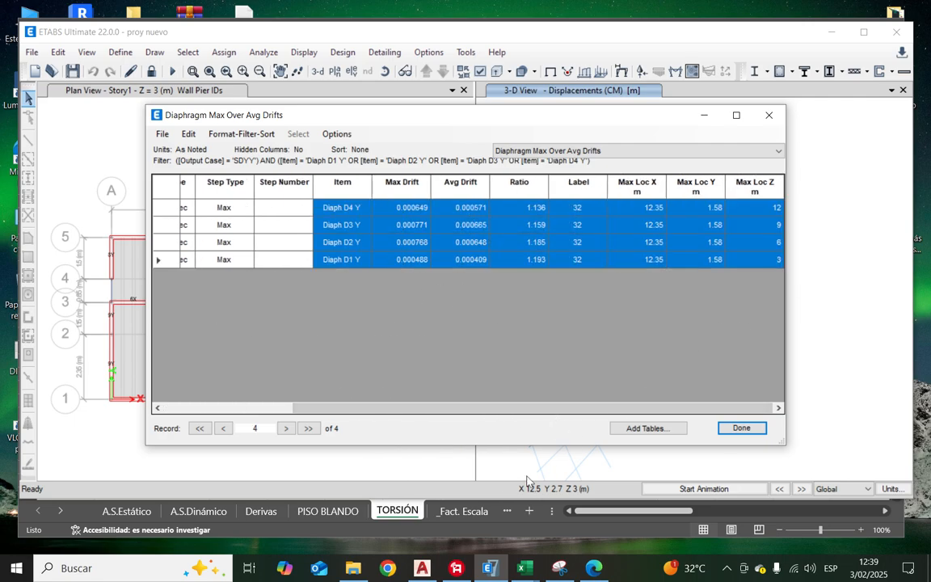
left_click(524, 568)
left_click(465, 532)
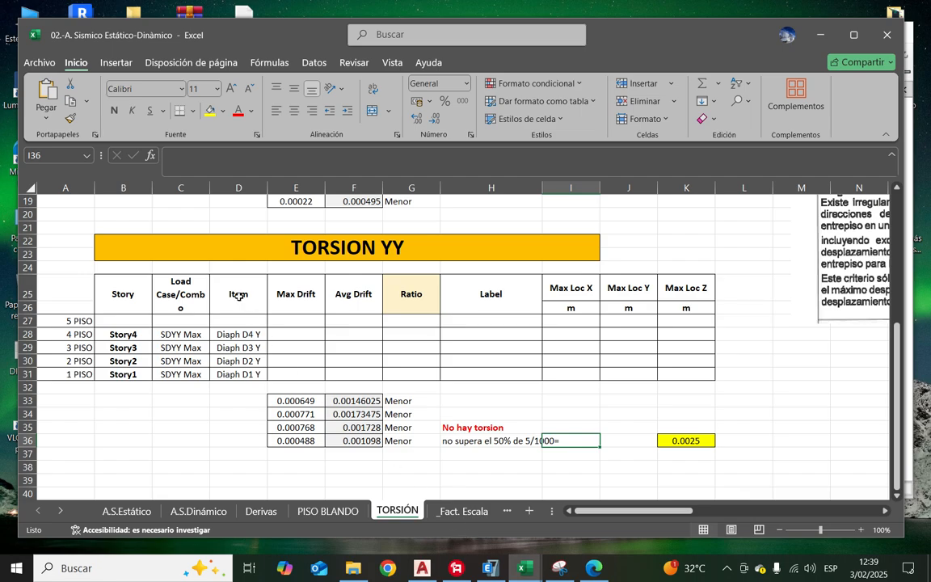
right_click(245, 333)
left_click(300, 206)
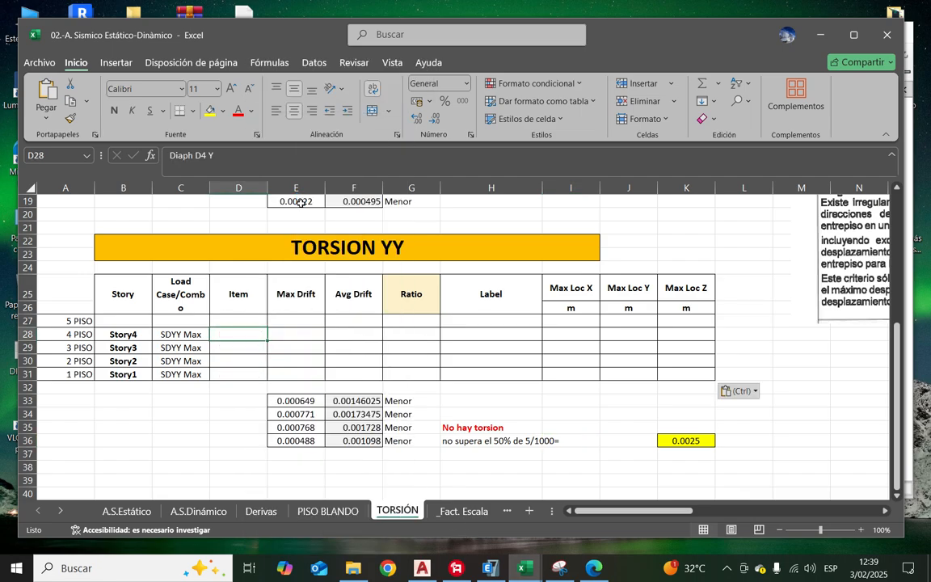
Step: Review the pasted TORSION YY ratios and compare the drifts in F33:F36 with the limit in K36
left_click_drag(412, 335, 414, 372)
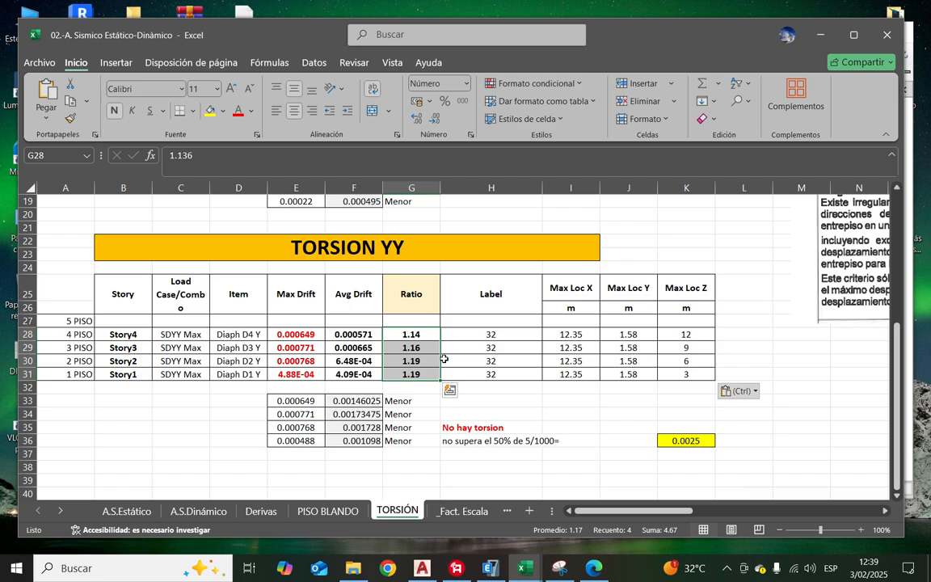
scroll(436, 361, "down", 1)
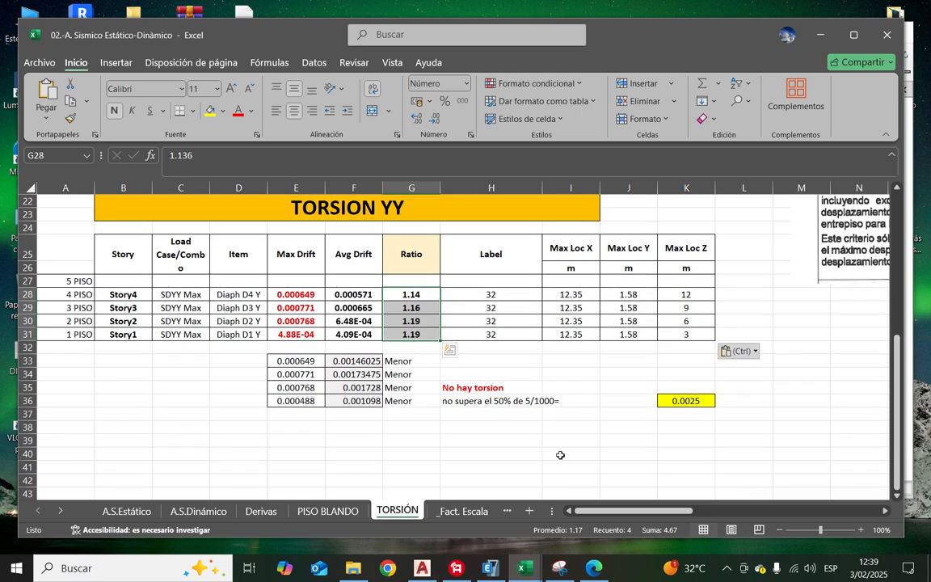
left_click(675, 402)
left_click_drag(357, 366, 369, 408)
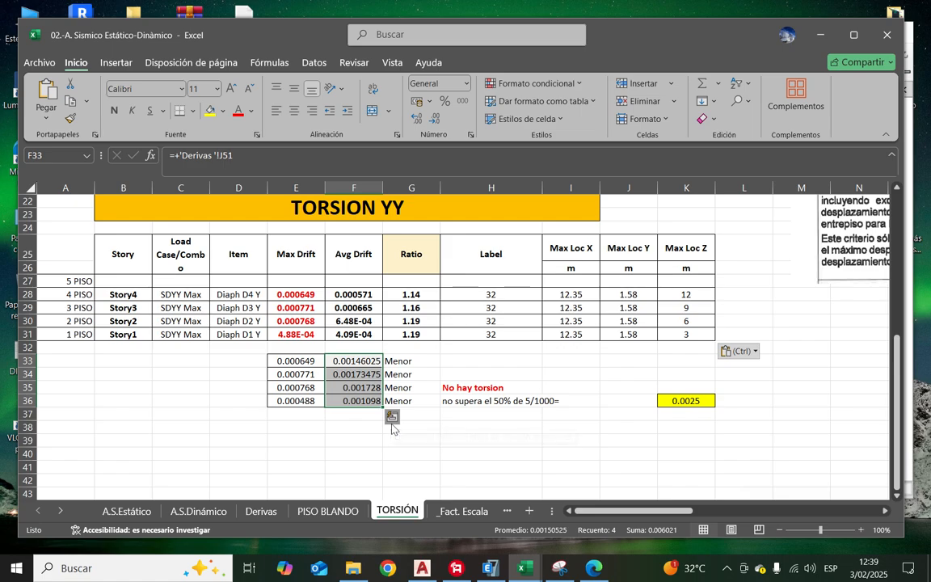
left_click(603, 425)
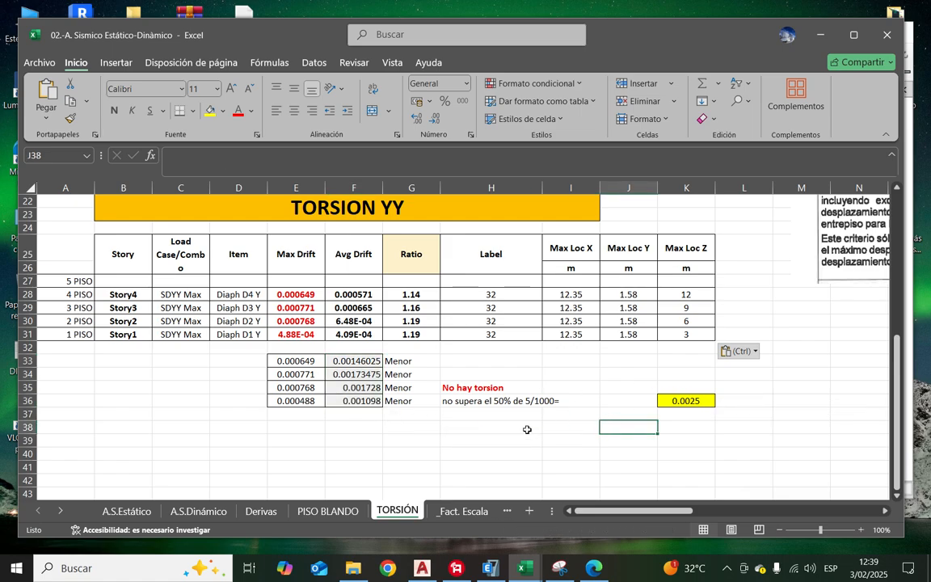
left_click(424, 454)
scroll(476, 422, "up", 7)
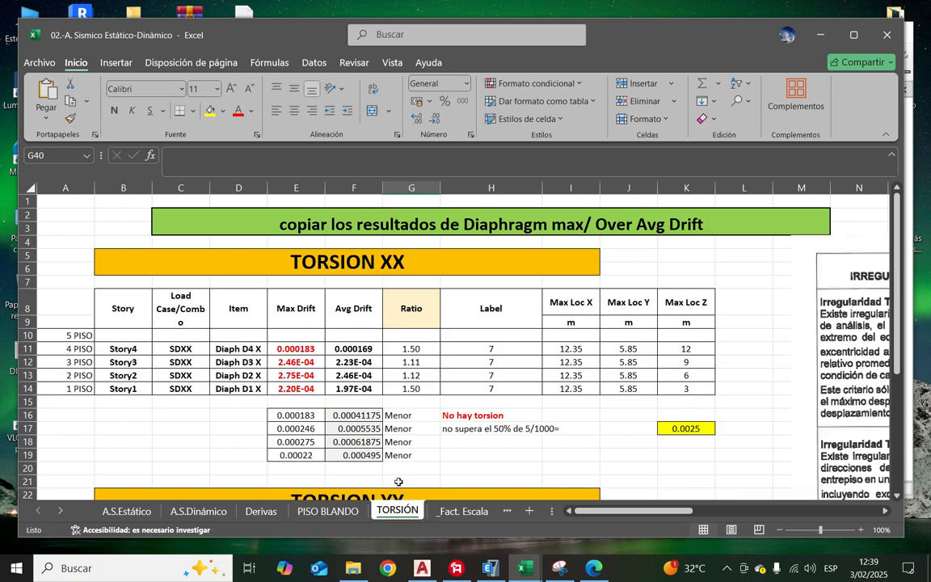
Step: On the _Fact. Escala sheet, clear the old Story4 to Story1 shear results in D26:L33 of the dynamic base shear table
left_click(464, 511)
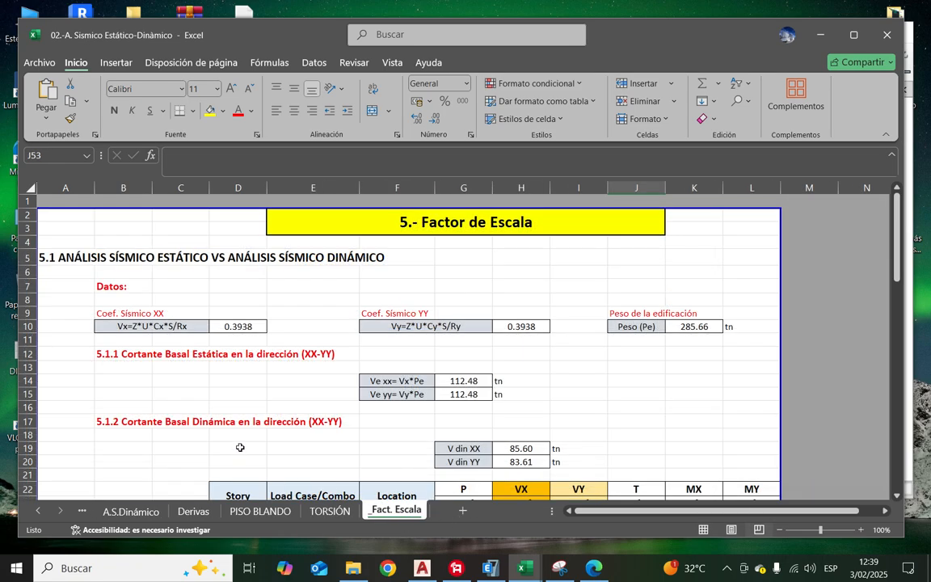
scroll(308, 364, "down", 2)
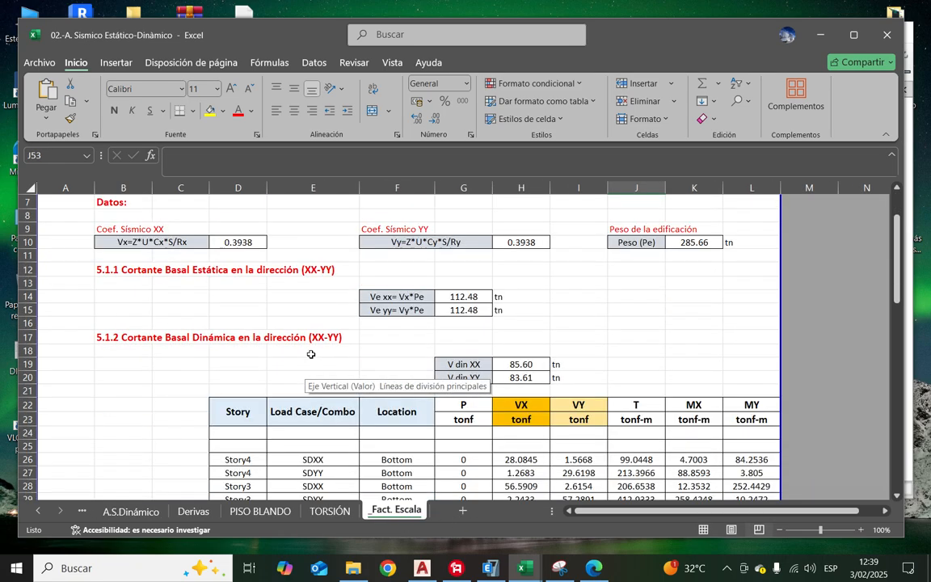
scroll(310, 356, "down", 3)
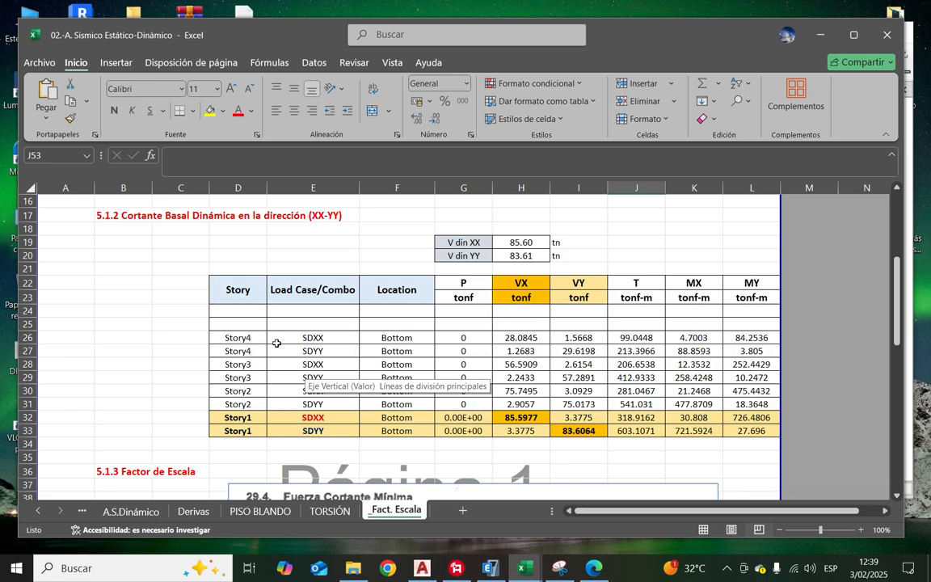
left_click_drag(253, 338, 745, 429)
key("Delete")
left_click(426, 373)
scroll(430, 369, "up", 5)
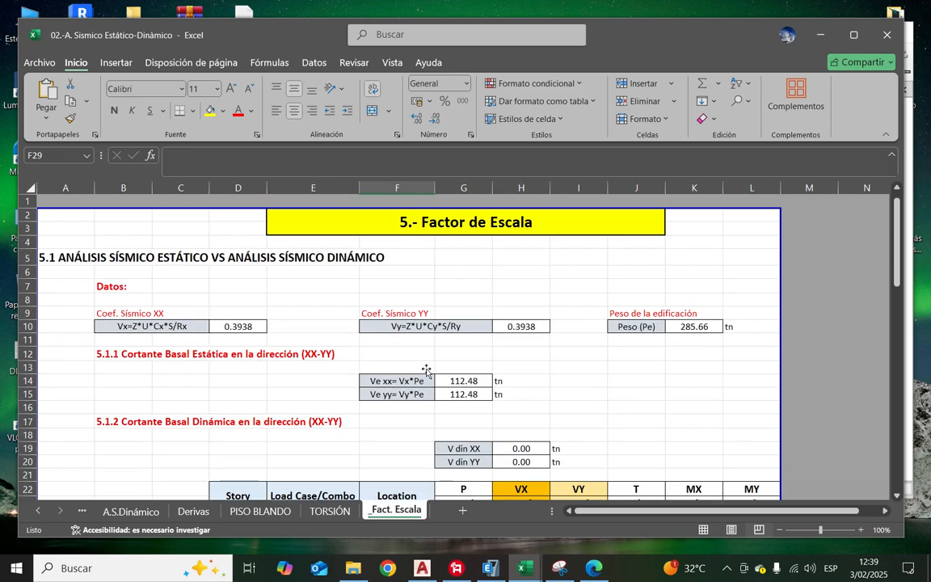
Step: Clear the old results in D63:L70 of the COMBINACION DE SISMO SEVERO table on the _Fact. Escala sheet
scroll(405, 359, "down", 2)
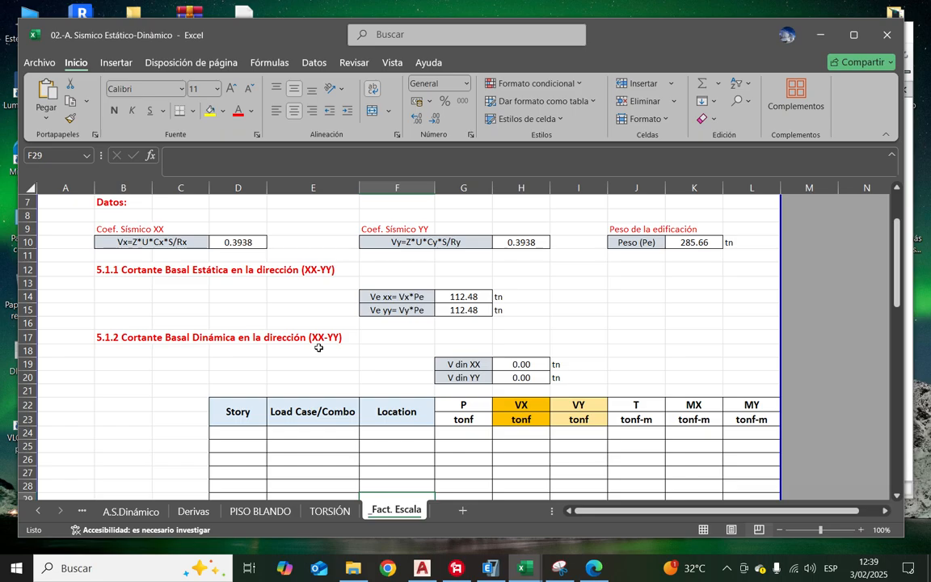
scroll(323, 349, "down", 14)
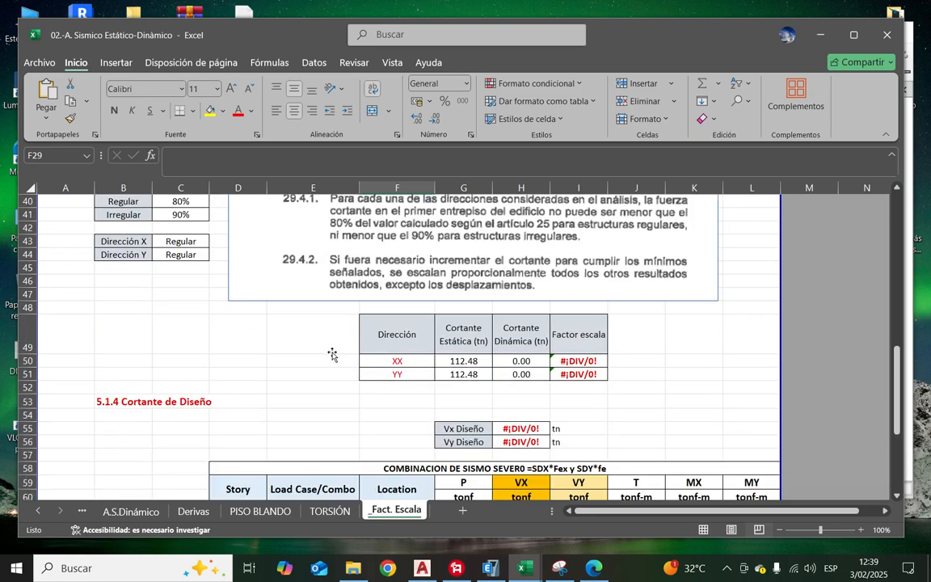
scroll(323, 360, "down", 2)
left_click_drag(232, 316, 755, 412)
key("Delete")
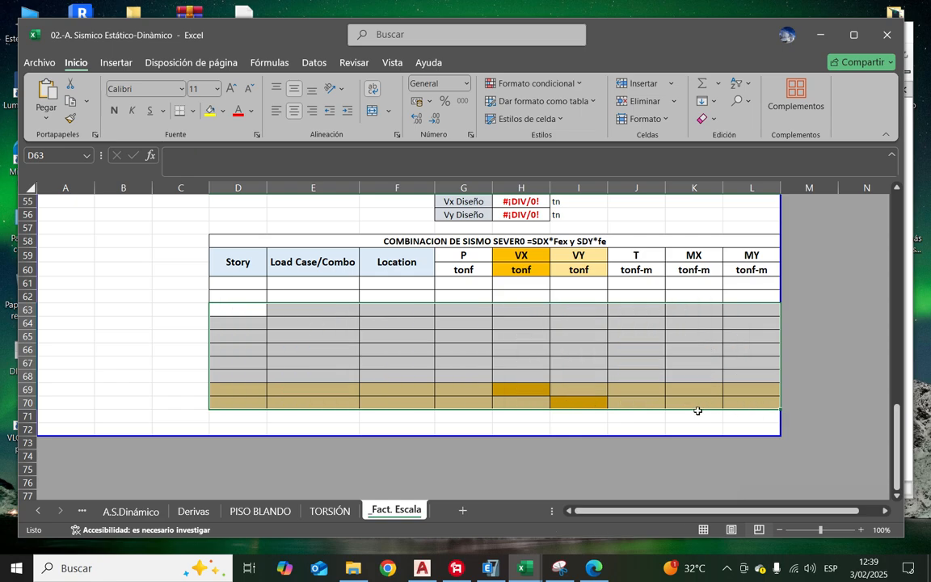
left_click(511, 376)
Step: Inspect the Vx Diseño formula in H55 and the XX scale factor formula in I50, leaving both unedited
scroll(462, 353, "up", 4)
scroll(482, 354, "down", 2)
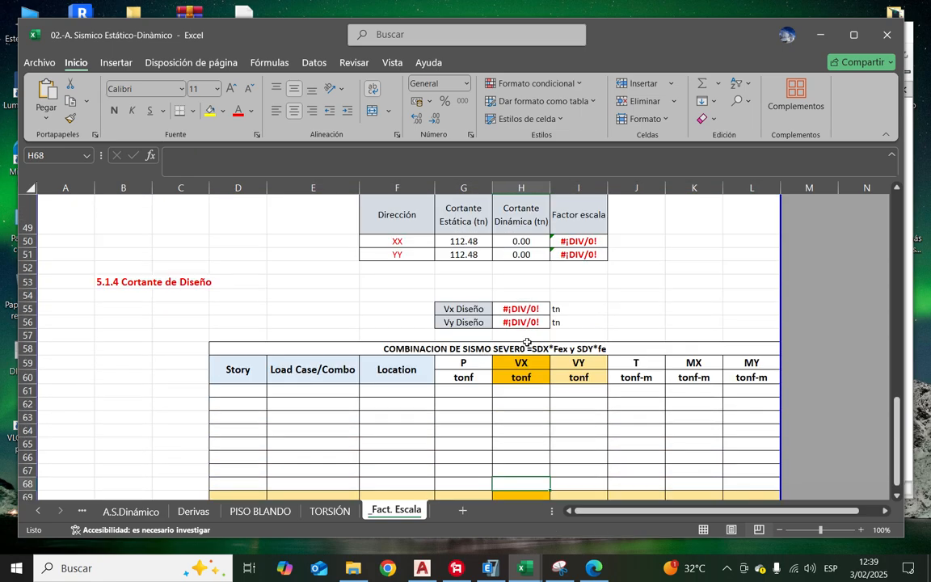
left_click(521, 309)
key("F2")
scroll(430, 316, "up", 1)
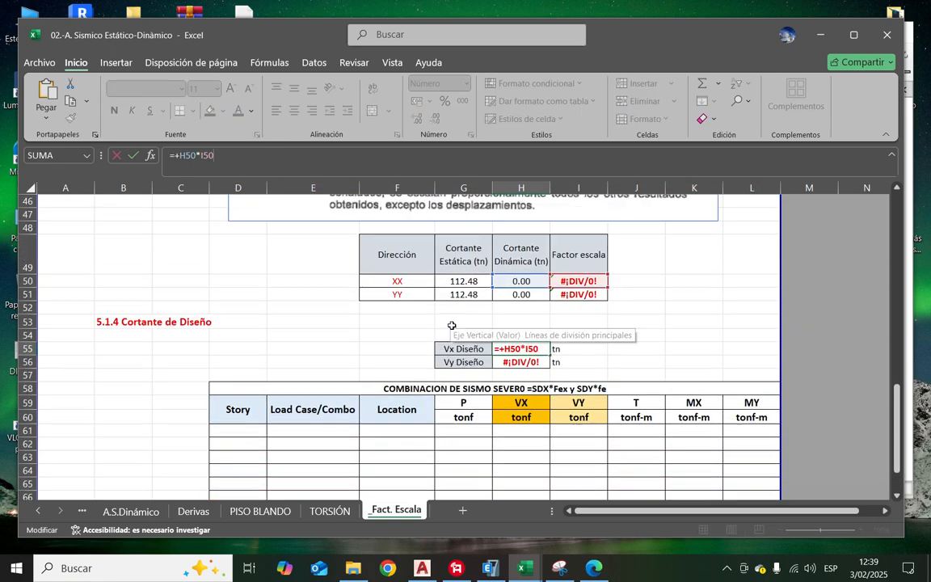
key("Escape")
left_click(570, 281)
left_click(356, 156)
scroll(349, 311, "up", 10)
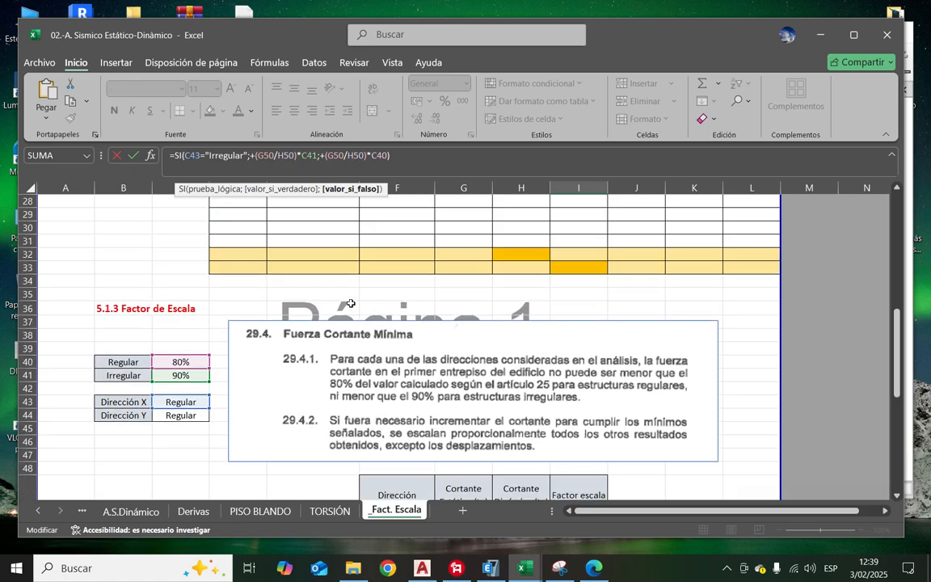
scroll(349, 310, "down", 11)
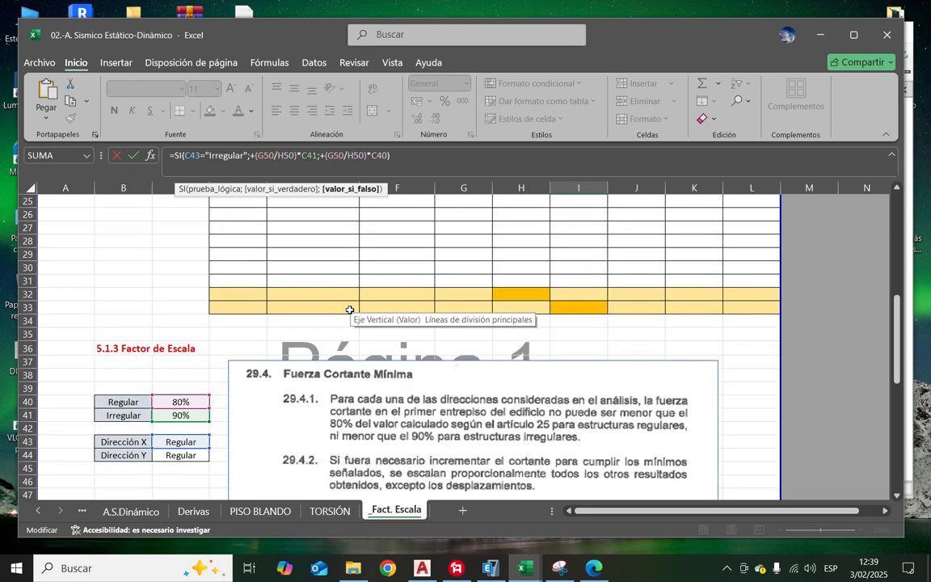
key("Escape")
left_click(705, 320)
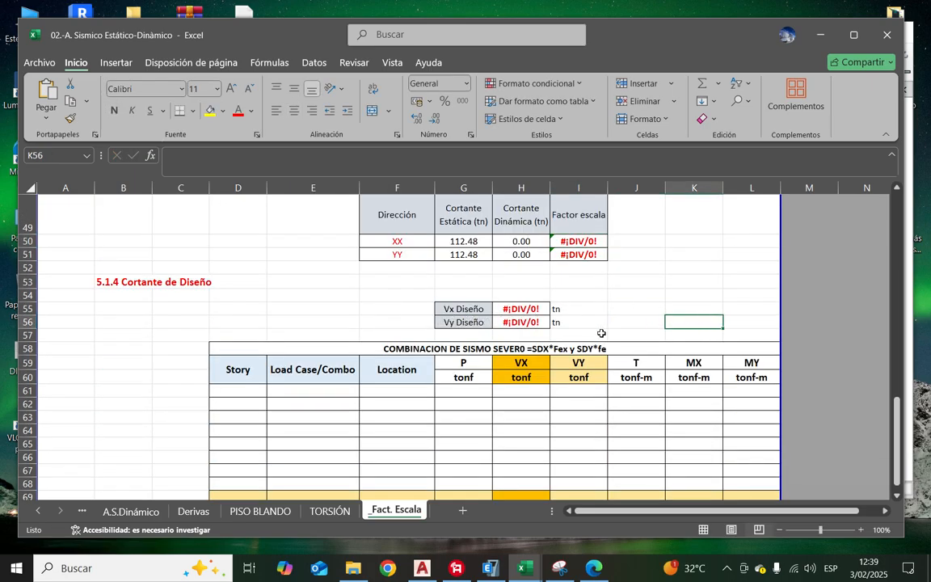
Step: Examine the static and dynamic shear cells G50:H51 of the scale factor table against article 29.4 on minimum shear
scroll(592, 290, "up", 1)
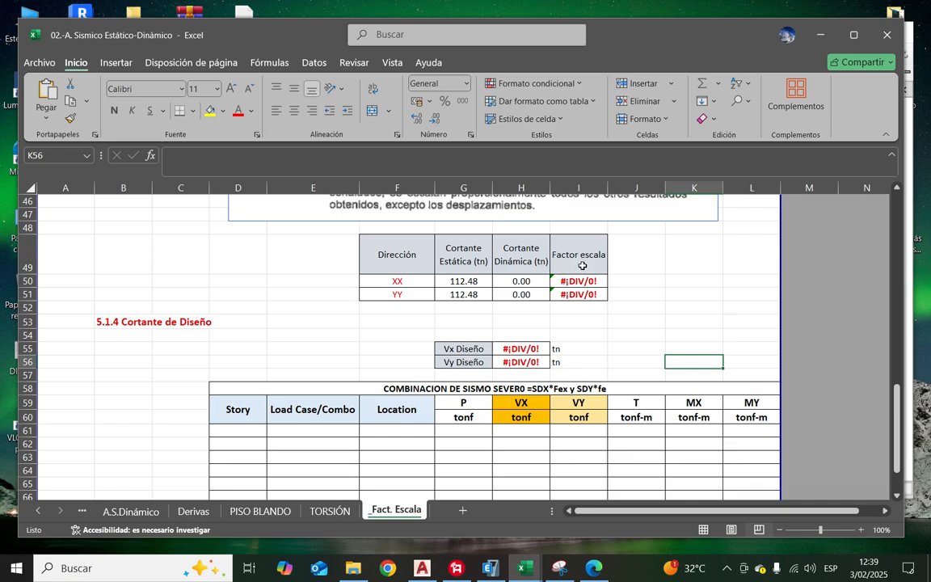
scroll(619, 299, "up", 1)
scroll(664, 344, "up", 1)
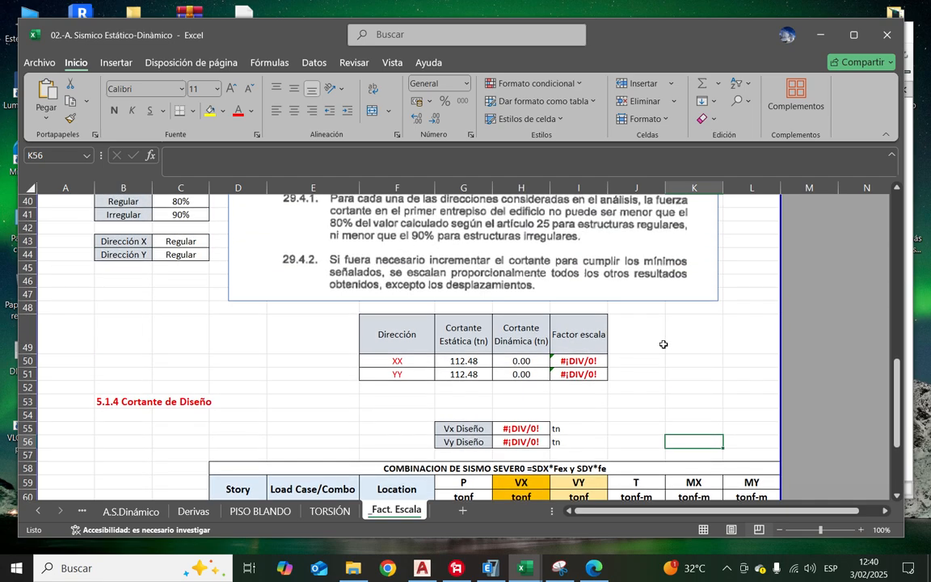
scroll(667, 348, "up", 1)
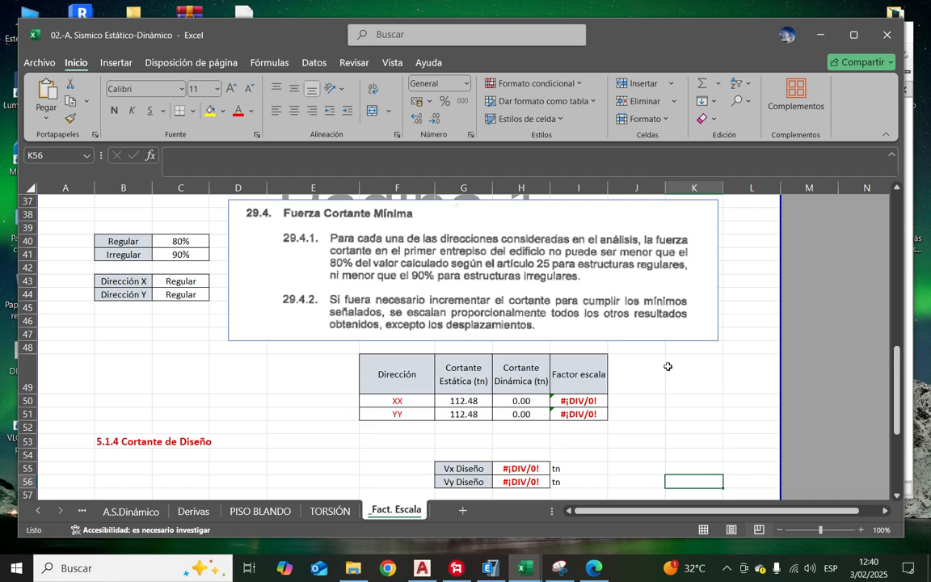
left_click(517, 402)
left_click(520, 414)
left_click(519, 402)
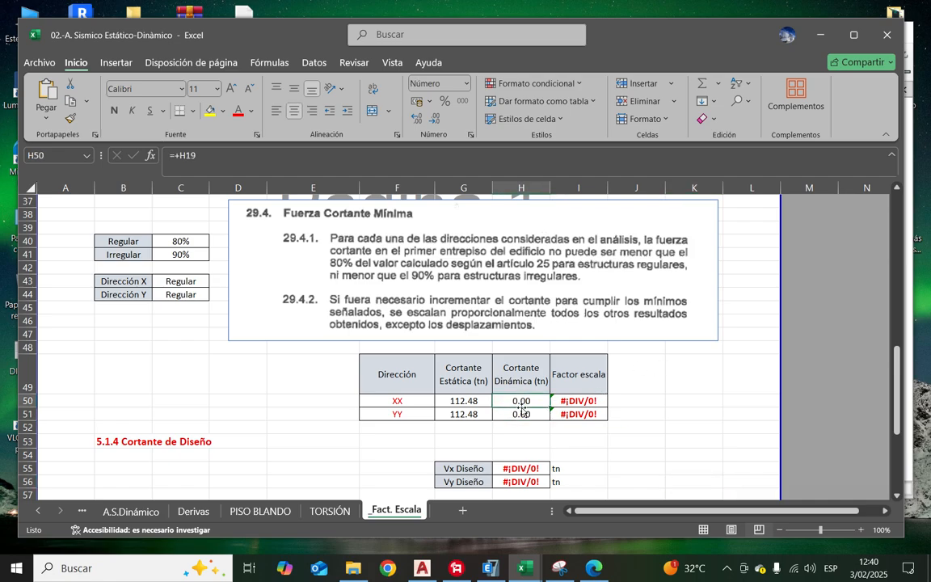
left_click(514, 410)
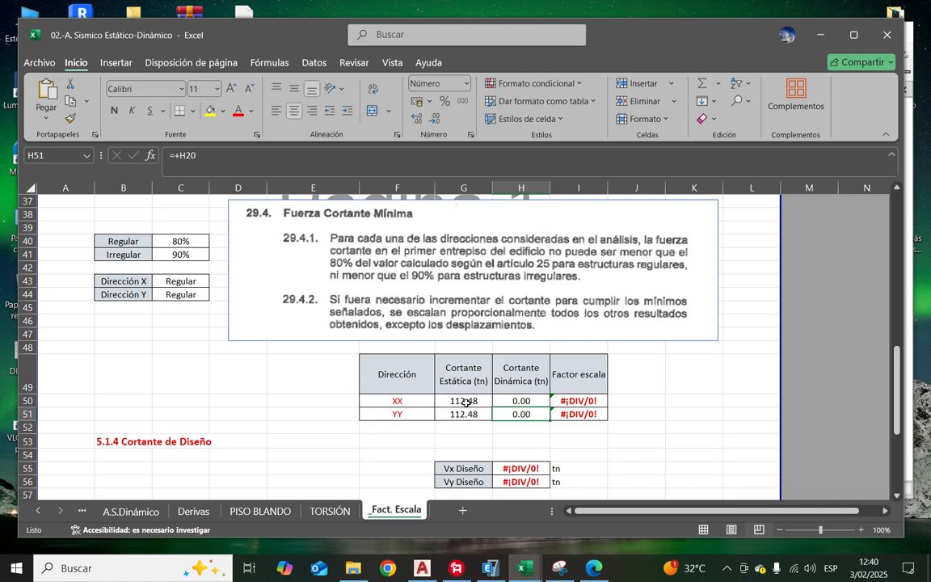
left_click_drag(466, 403, 468, 412)
left_click(518, 402)
left_click(521, 414)
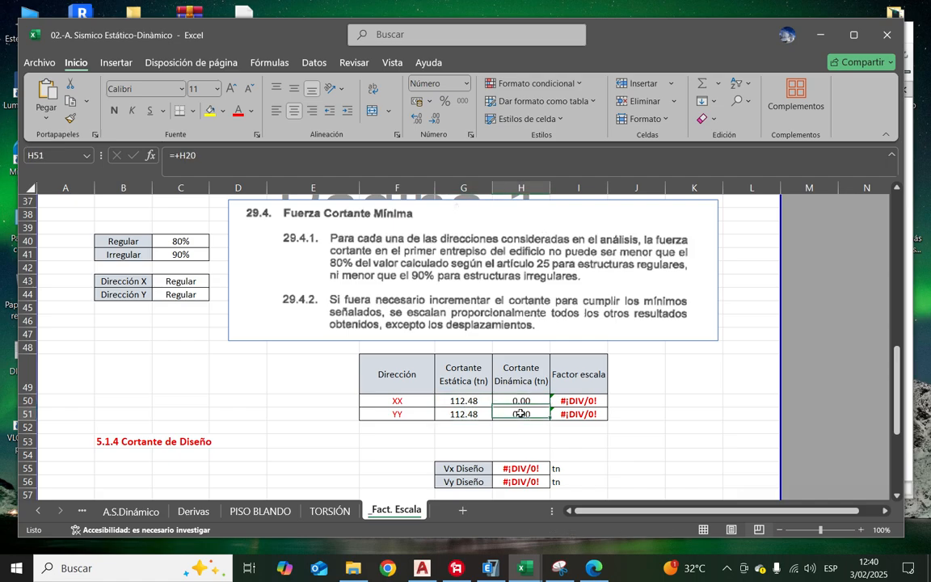
left_click(687, 413)
scroll(503, 389, "up", 1)
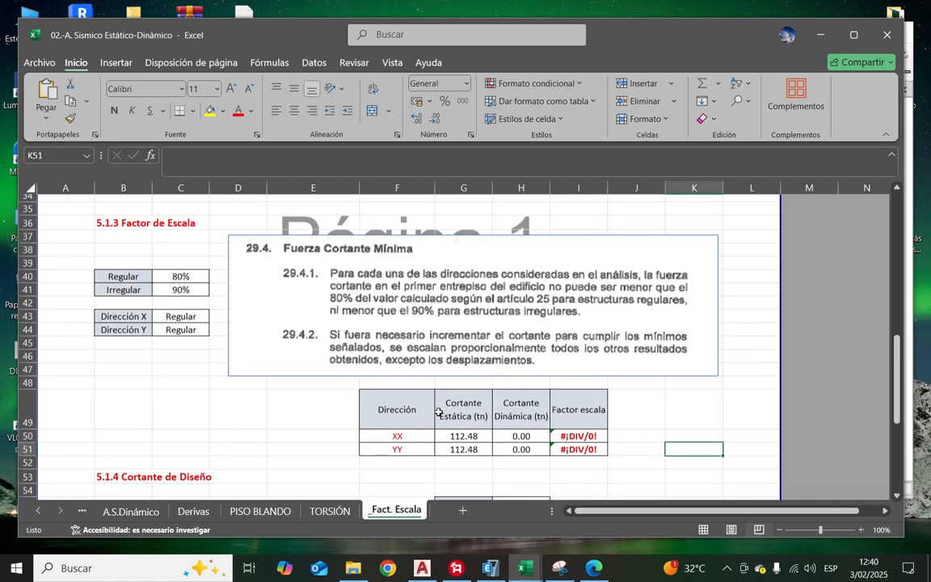
scroll(441, 388, "down", 1)
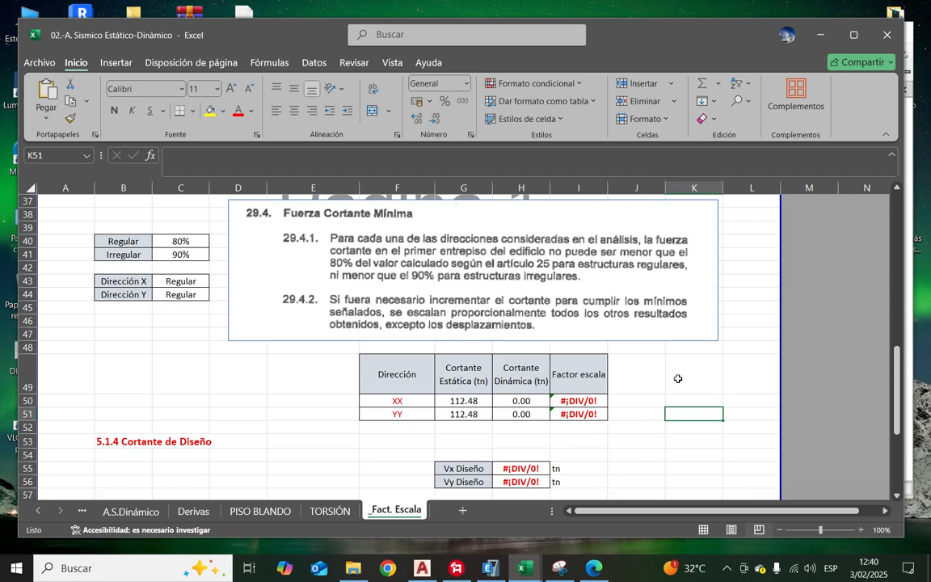
left_click(650, 400)
Step: Review the seismic coefficients and the building weight in K10 under section 5.1
scroll(522, 410, "up", 11)
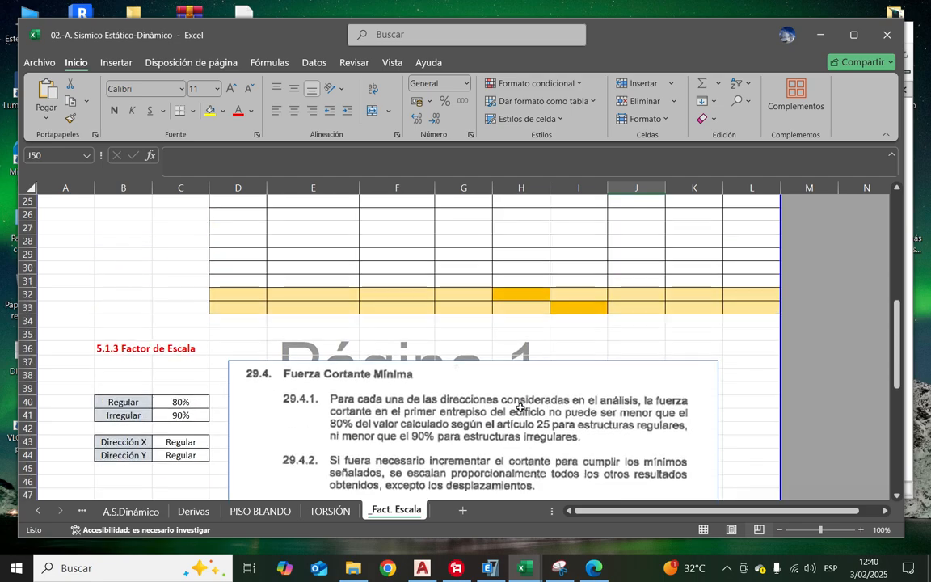
scroll(522, 410, "up", 1)
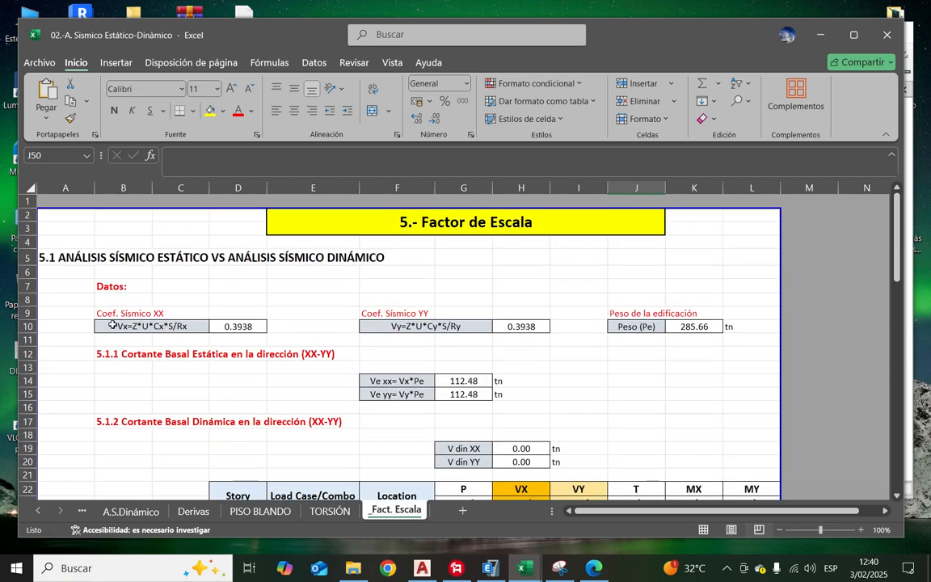
scroll(611, 334, "down", 1)
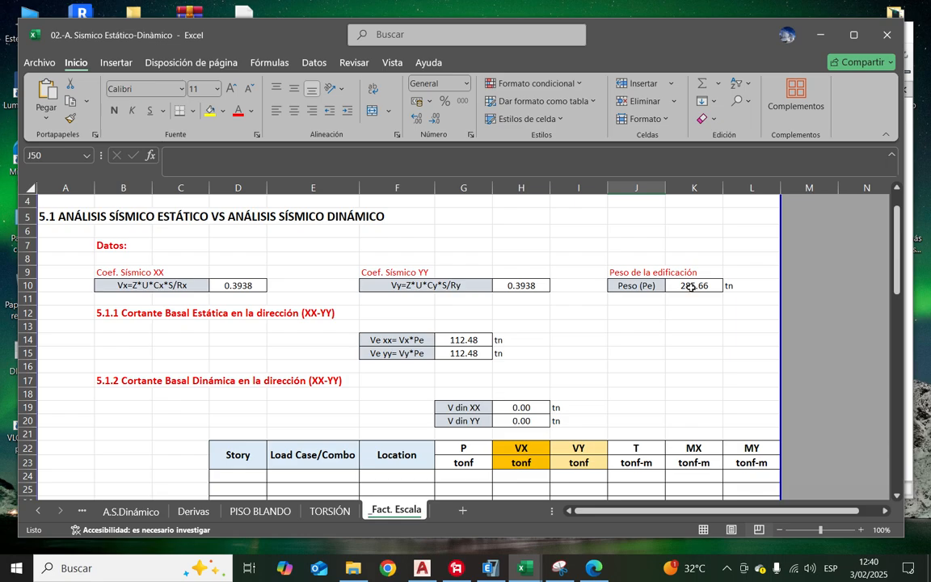
left_click(696, 286)
left_click(627, 339)
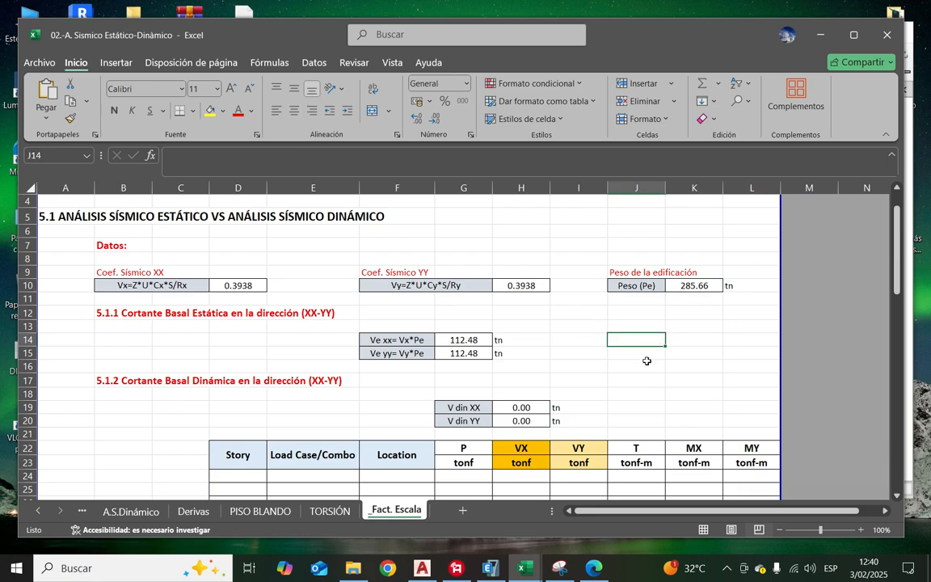
scroll(234, 364, "down", 1)
left_click(717, 333)
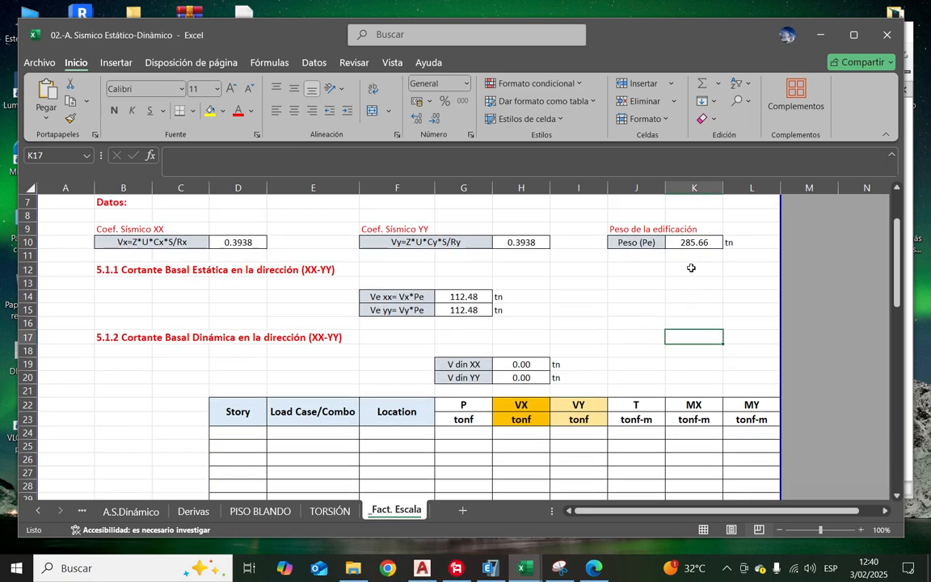
left_click(685, 243)
left_click(621, 308)
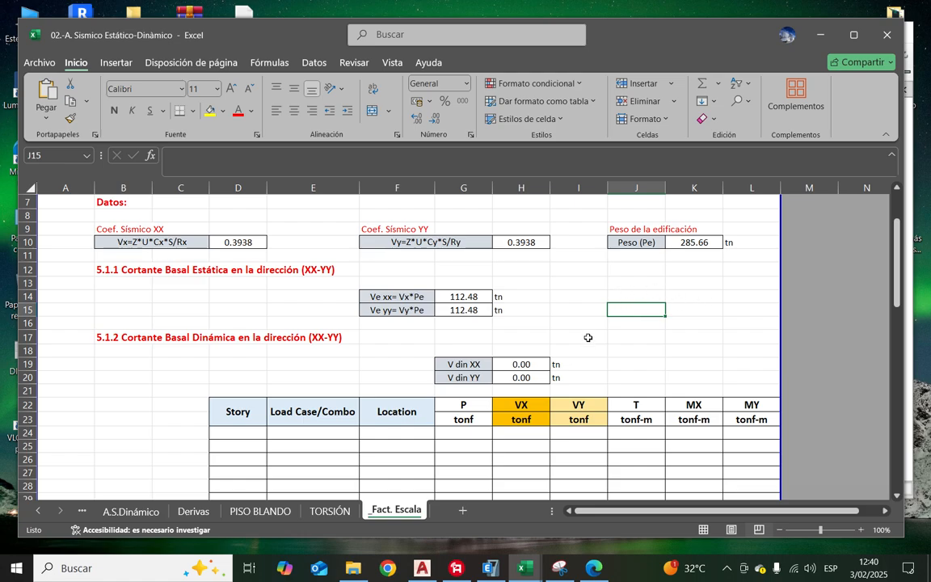
Step: On the A.S.Estático sheet, compare the sum of story weights I66:I69 with the sum including the base, I66:I70
left_click(38, 511)
left_click(144, 513)
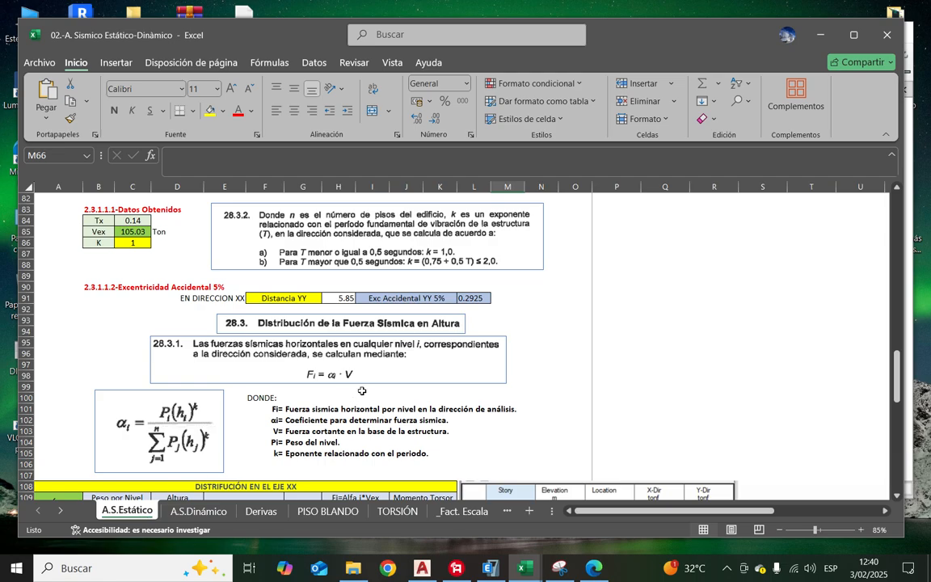
scroll(348, 396, "up", 7)
left_click_drag(377, 285, 378, 316)
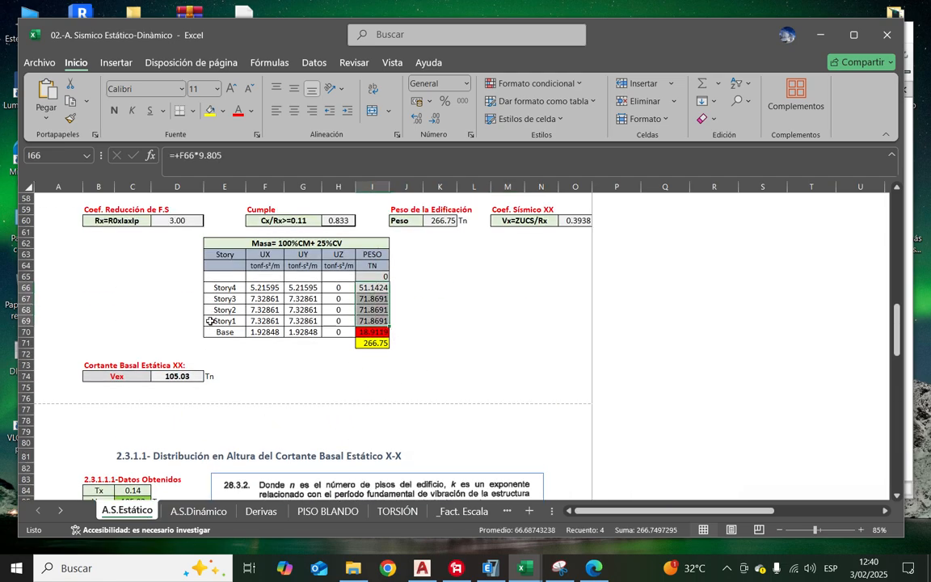
left_click(415, 334)
left_click(465, 335)
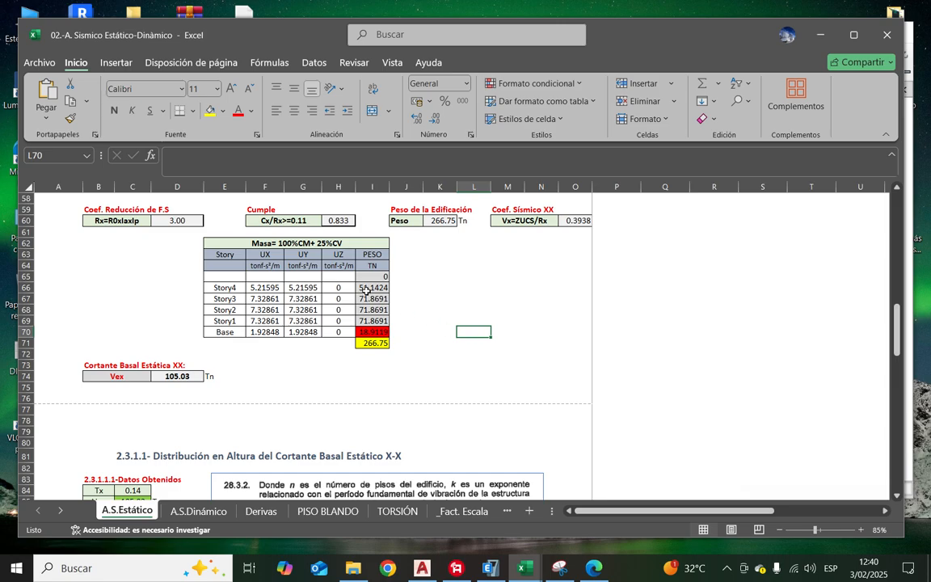
left_click_drag(368, 288, 370, 332)
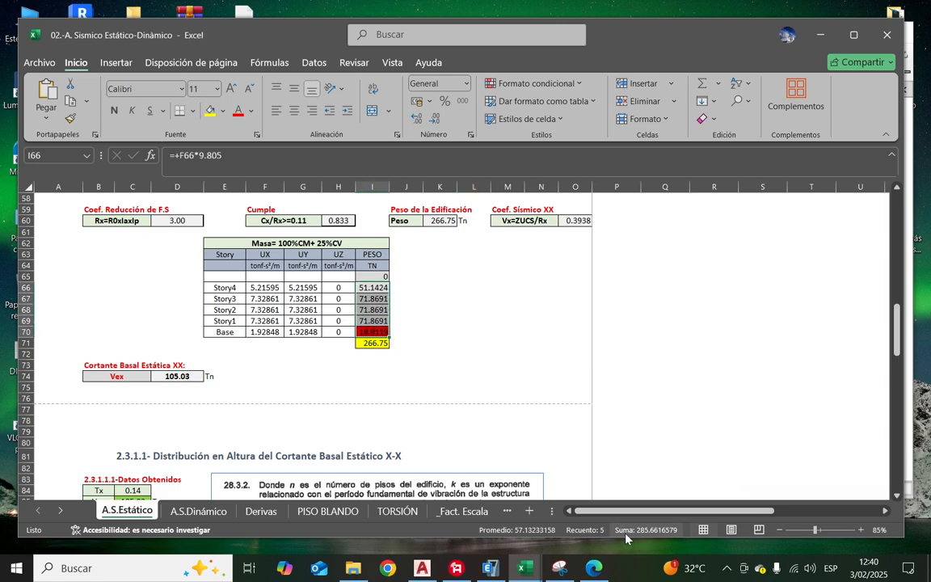
left_click(512, 354)
left_click_drag(377, 290, 383, 330)
Step: Back on the _Fact. Escala sheet, check the weight formula in K10, the static base shears and the V din cells H19:H20
left_click(463, 511)
left_click(677, 244)
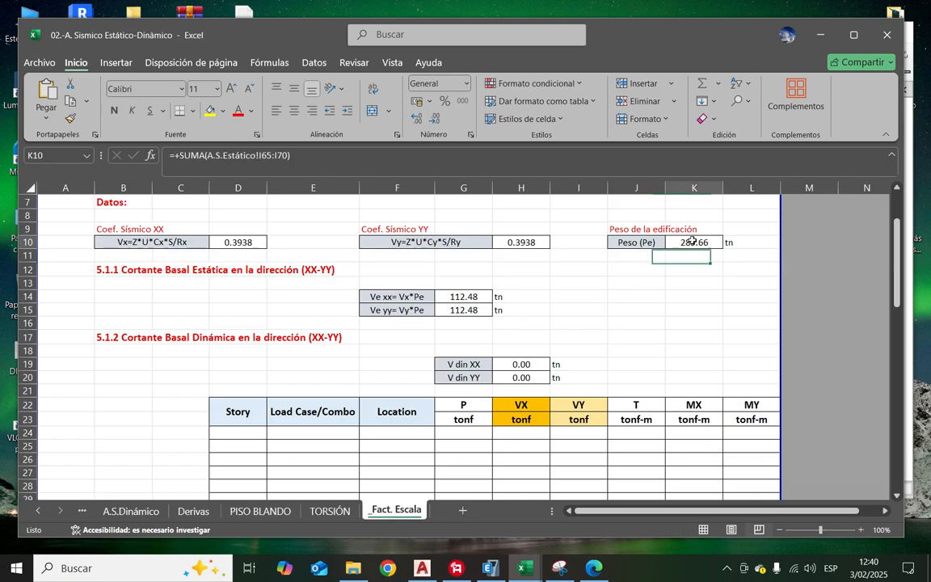
left_click(705, 325)
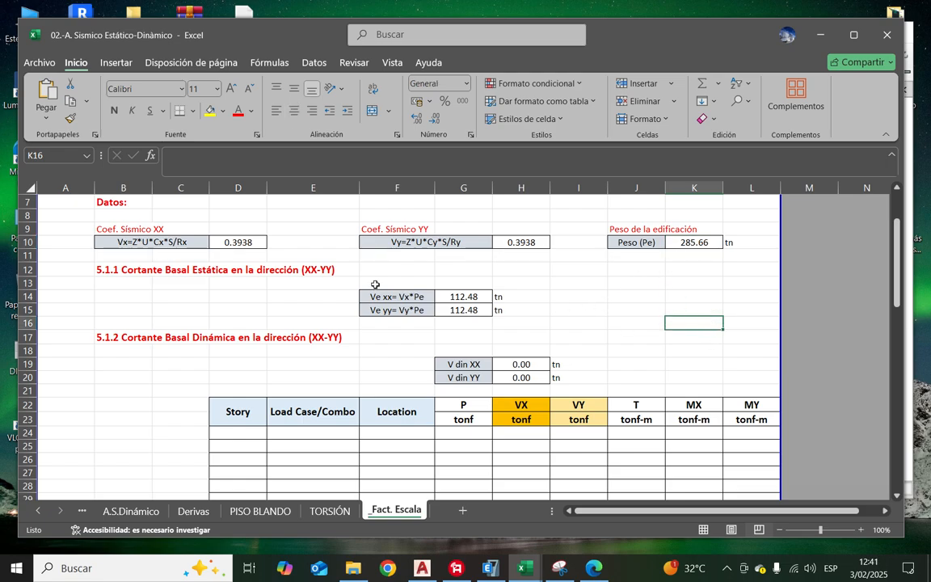
left_click_drag(389, 296, 457, 297)
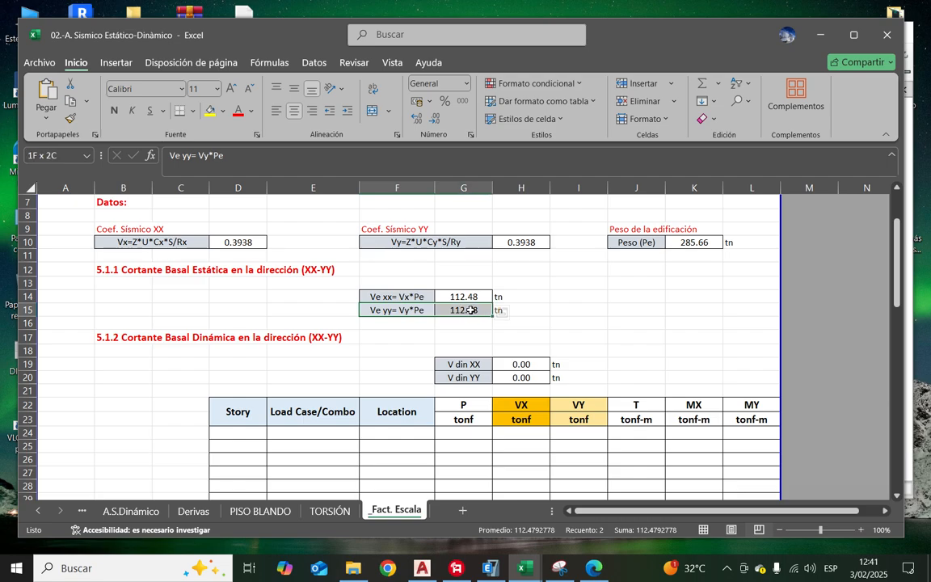
scroll(566, 295, "down", 1)
left_click(579, 296)
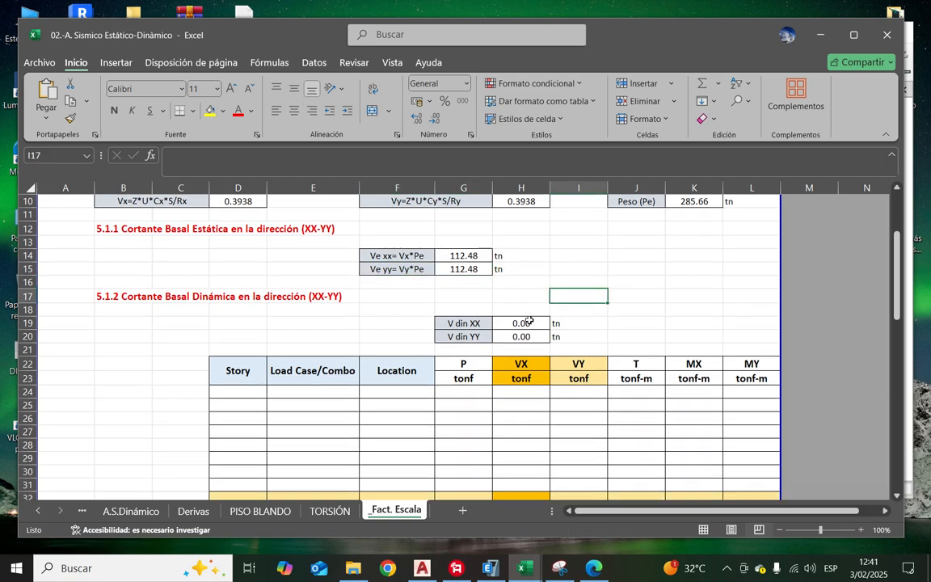
left_click(529, 321)
left_click(587, 296)
left_click(502, 323)
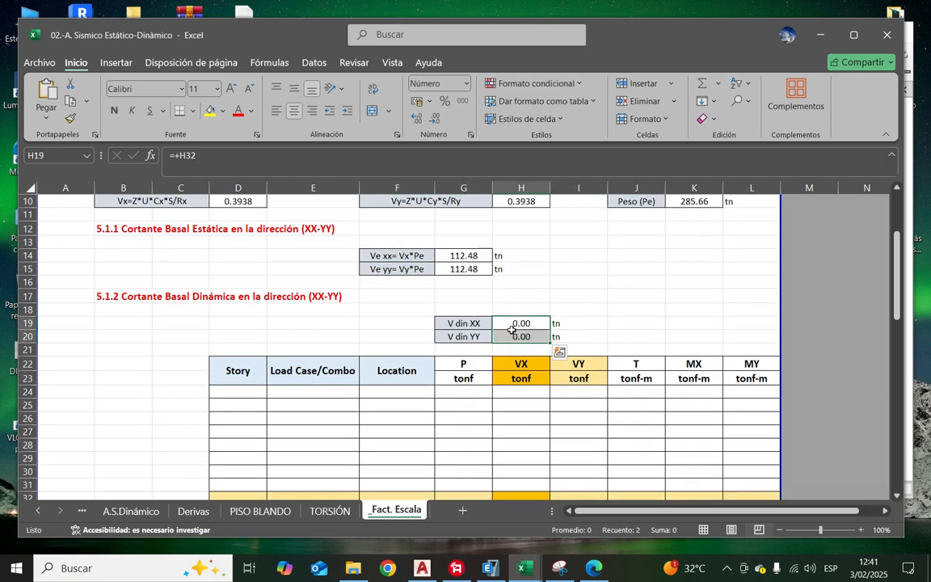
left_click(579, 296)
Step: Switch to ETABS and close the Diaphragm Max Over Avg Drifts table window to return to the model
left_click(491, 568)
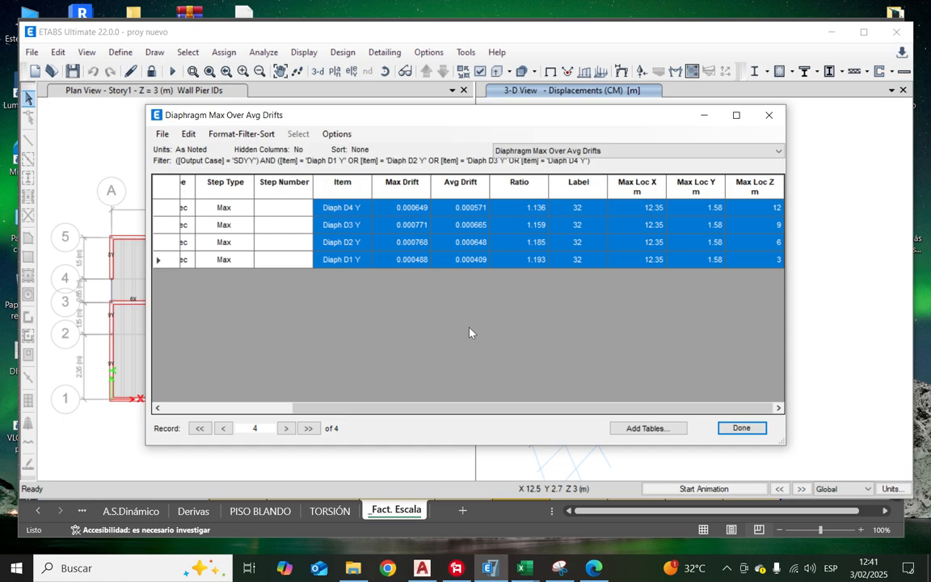
left_click_drag(483, 406, 348, 407)
left_click(701, 150)
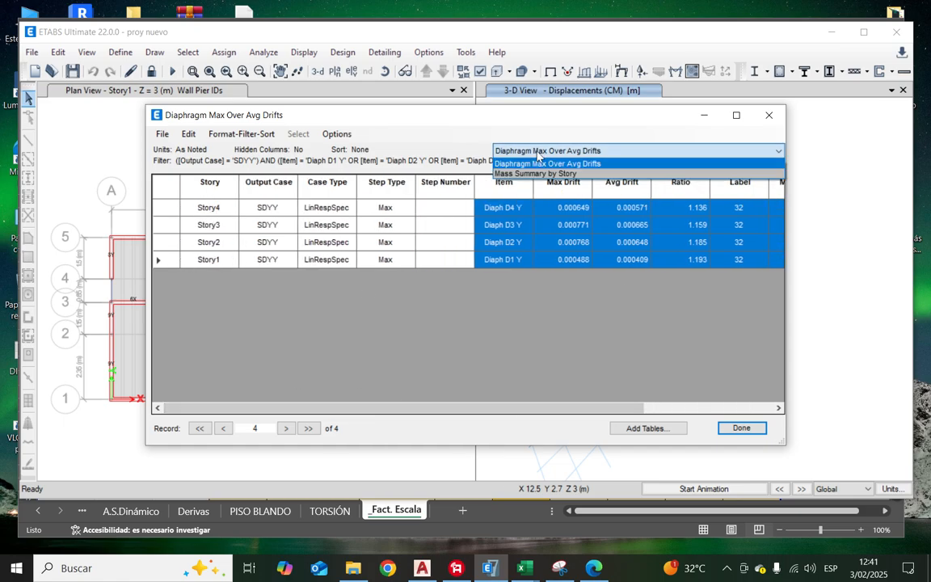
left_click(696, 113)
left_click(768, 115)
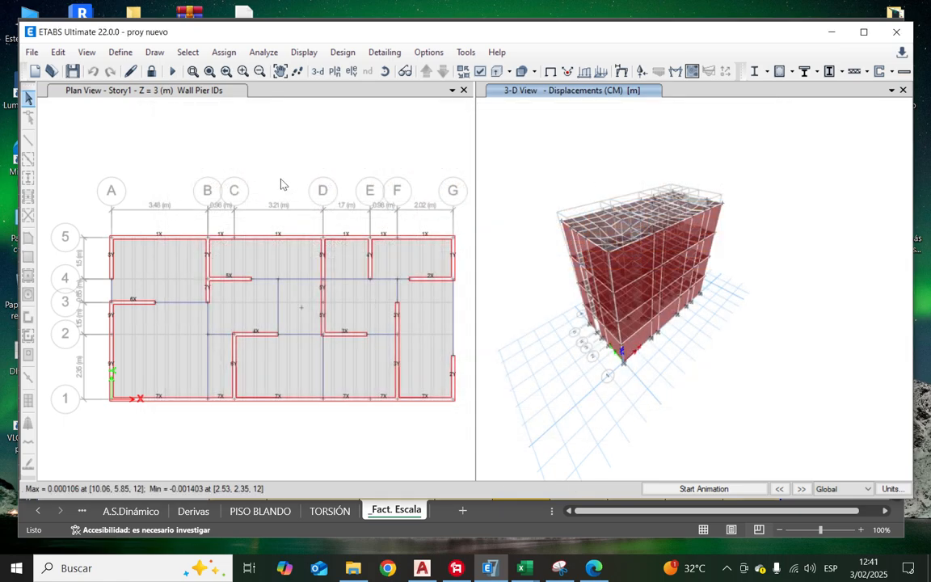
left_click(262, 53)
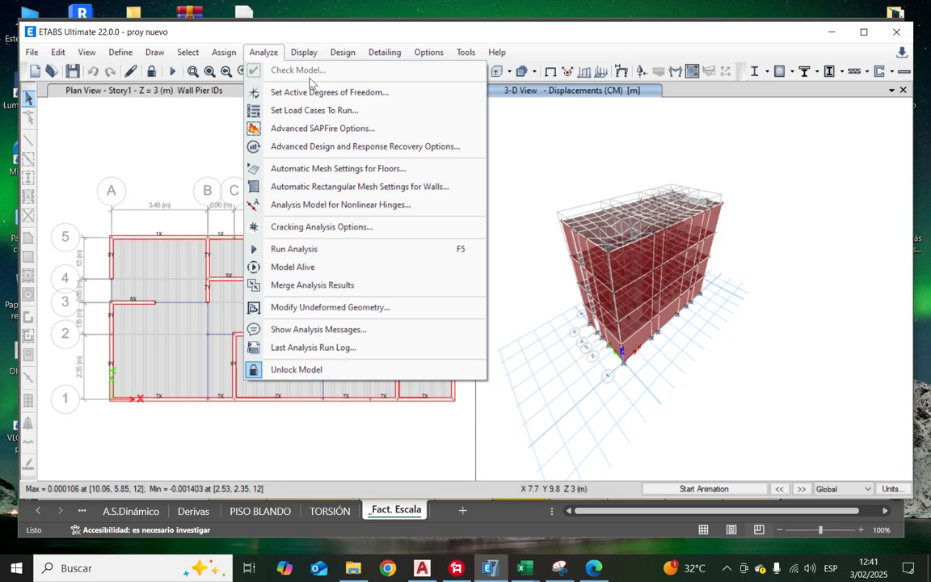
Step: Clear the previously selected tables and display the Story Forces table from the structure output's other output items
left_click(306, 54)
left_click(308, 55)
left_click(343, 428)
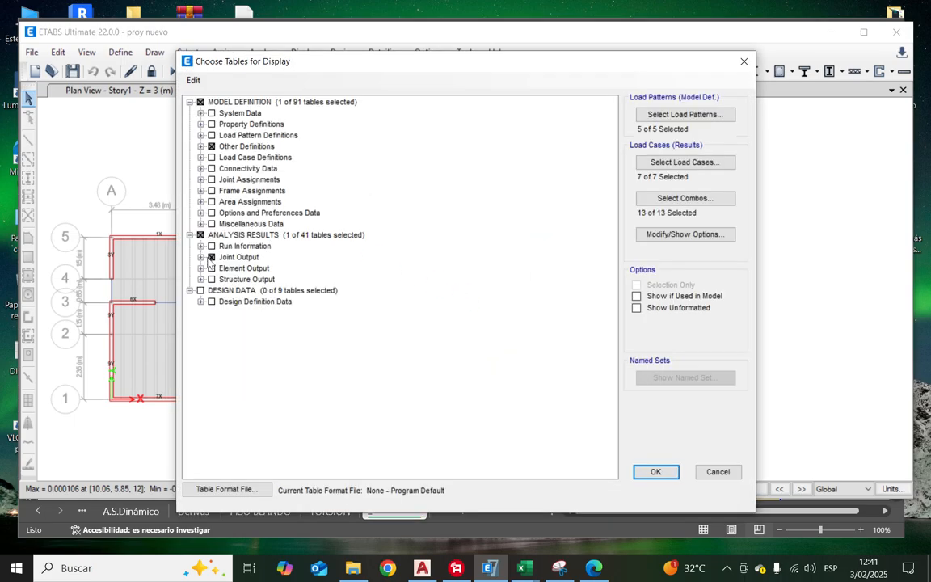
left_click(212, 258)
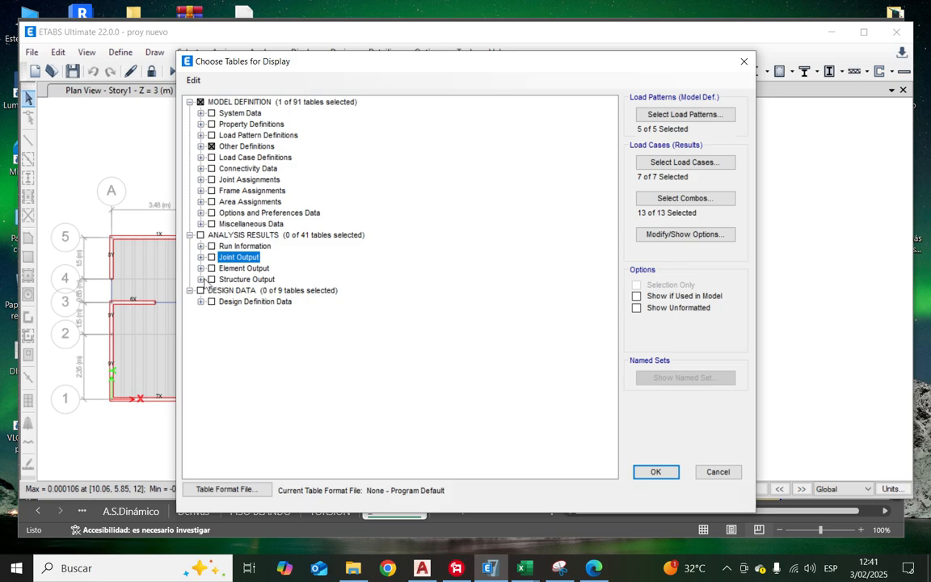
left_click(202, 279)
left_click(212, 147)
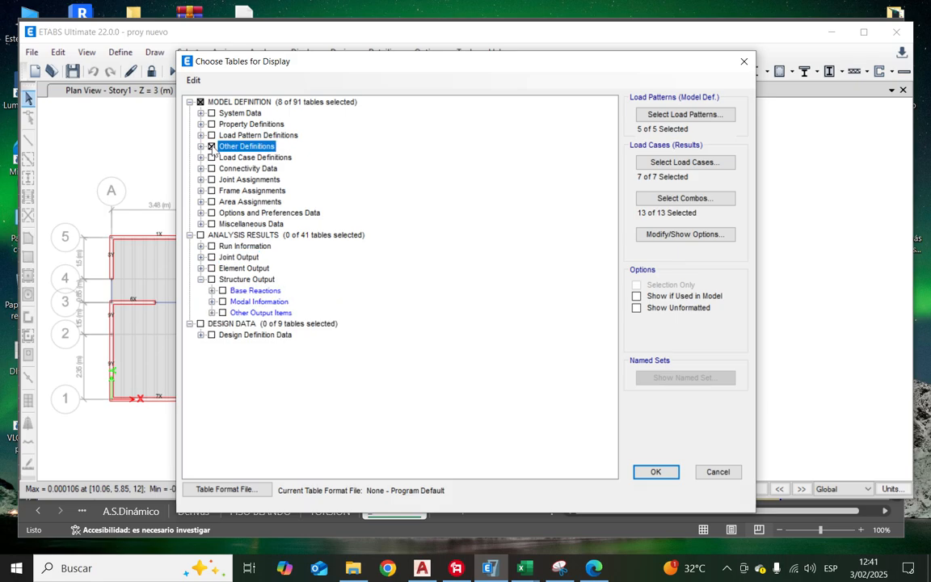
left_click(212, 146)
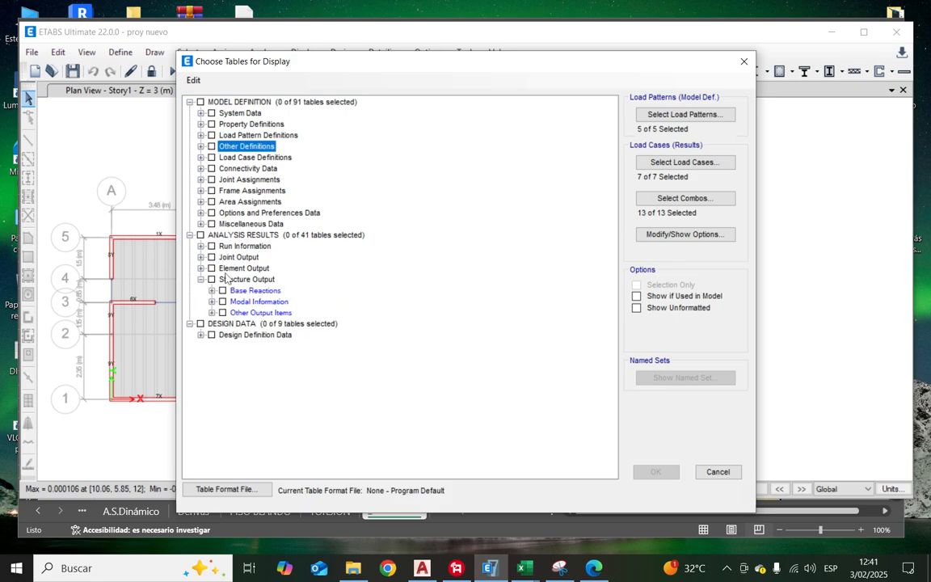
left_click(212, 312)
left_click(233, 335)
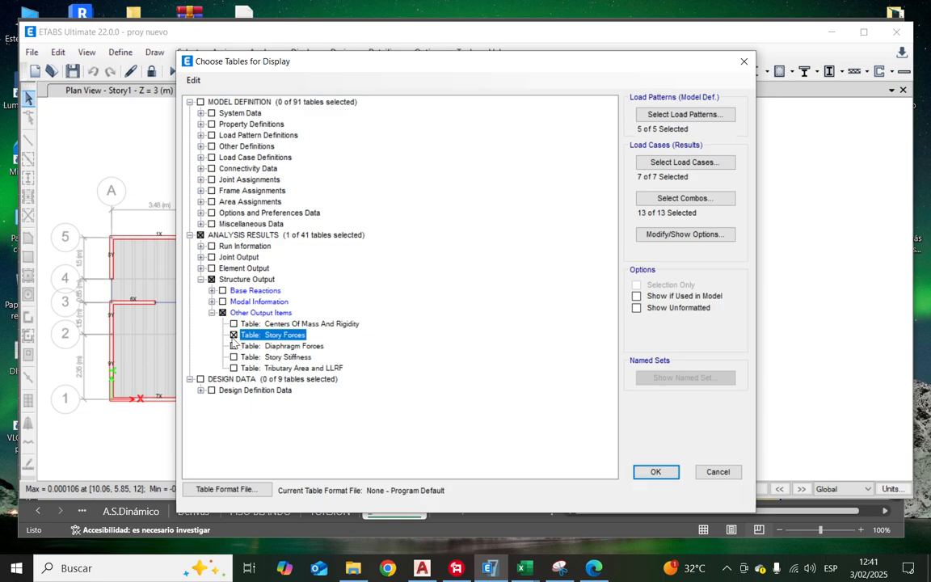
left_click(656, 471)
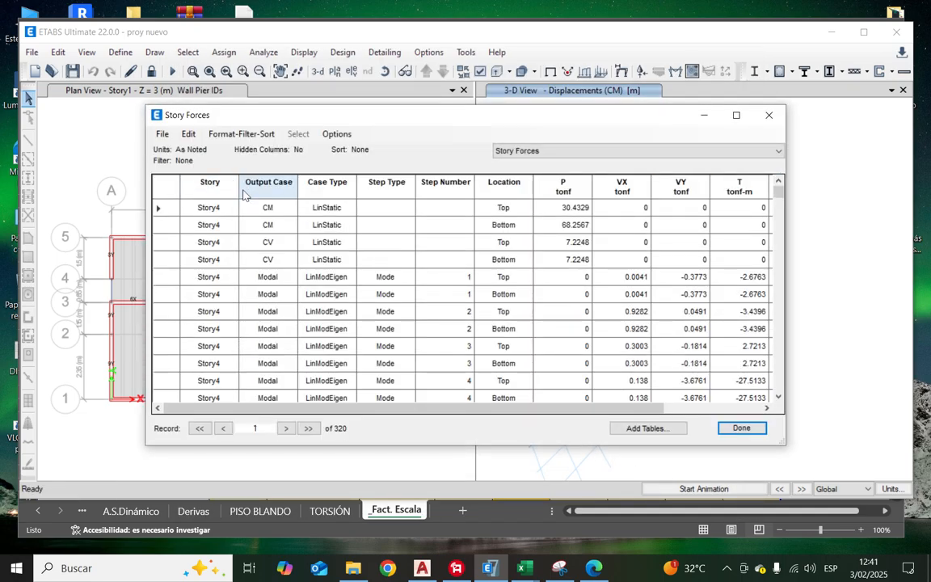
Step: Filter the Story Forces table's Output Case column to the dynamic cases SDXX and SDYY
left_click(250, 184)
right_click(287, 189)
scroll(378, 235, "down", 5)
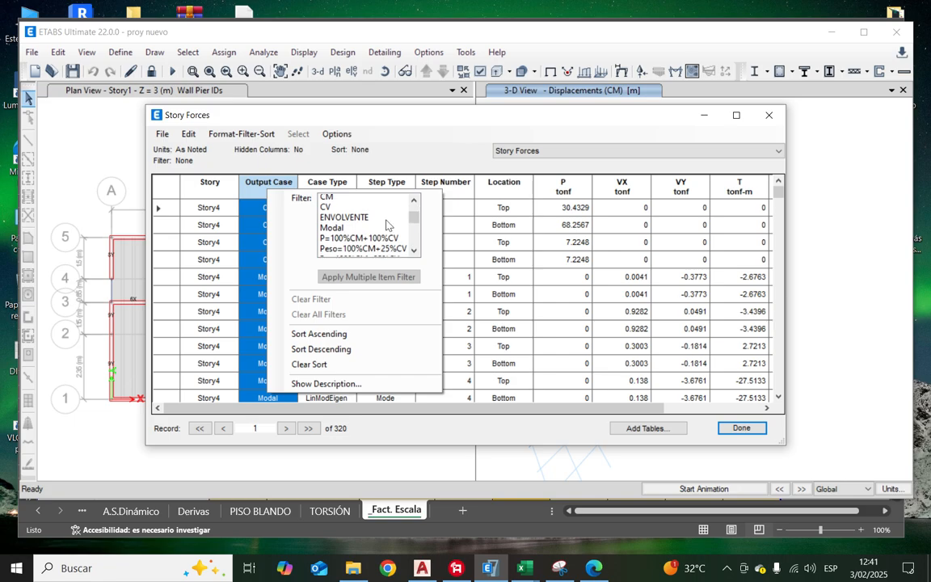
scroll(379, 243, "up", 4)
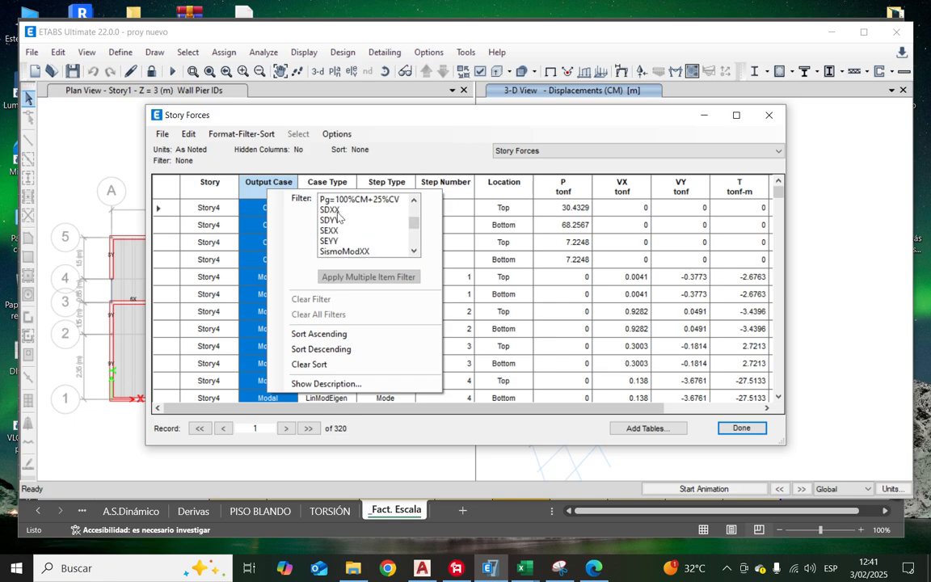
left_click(336, 210)
left_click(339, 220, "ctrl")
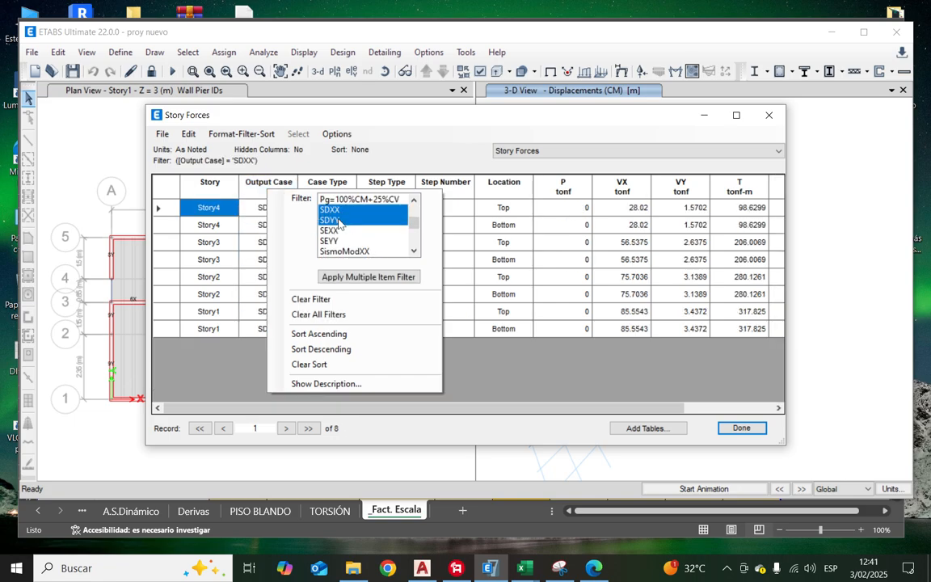
left_click(369, 277)
left_click(428, 120)
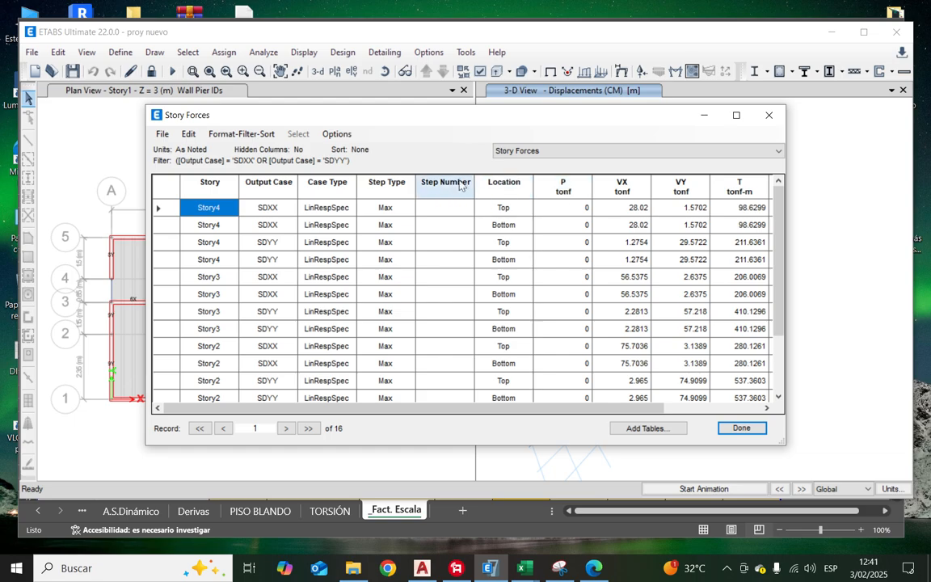
Step: Filter the Story Forces table further to Step Type Max and Location Bottom
left_click(392, 185)
left_click(452, 194)
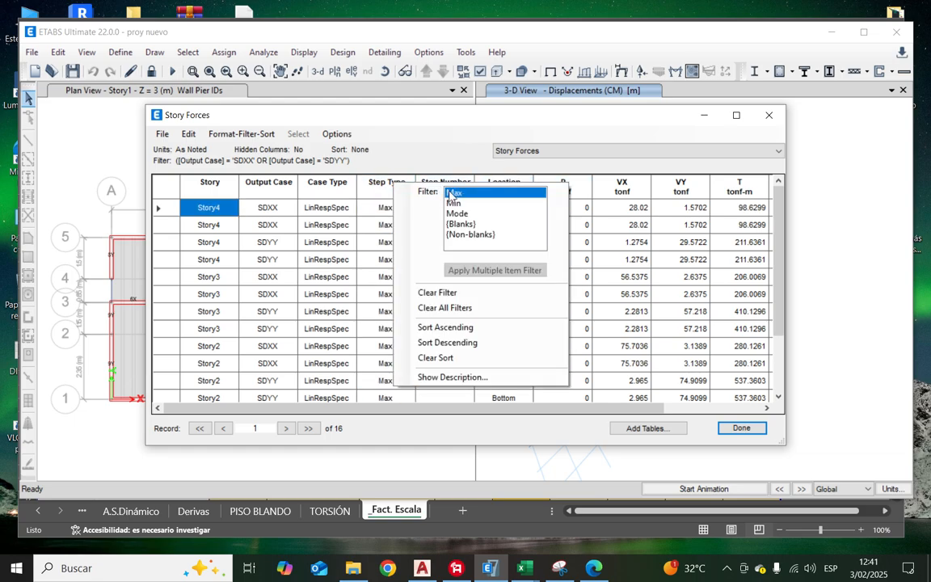
left_click(462, 119)
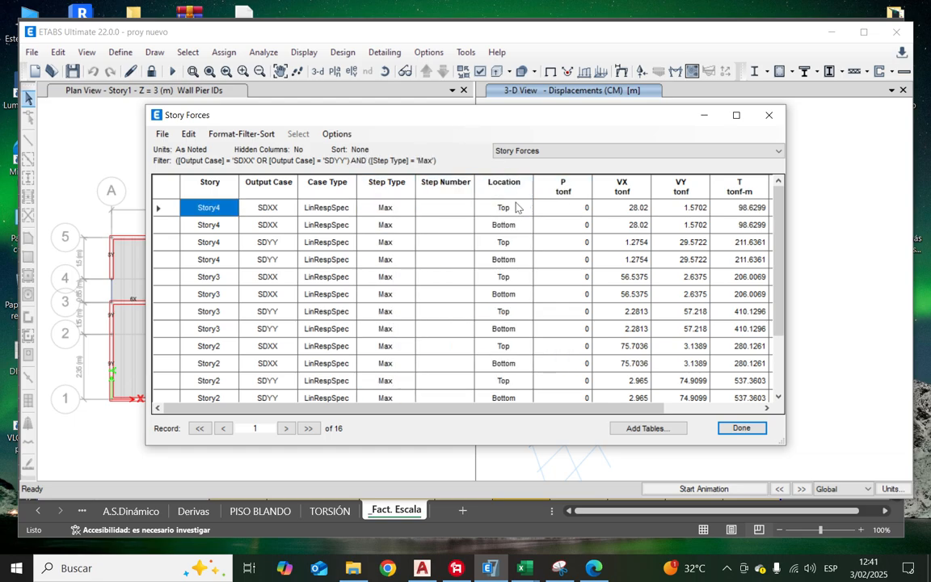
left_click(506, 183)
left_click(571, 199)
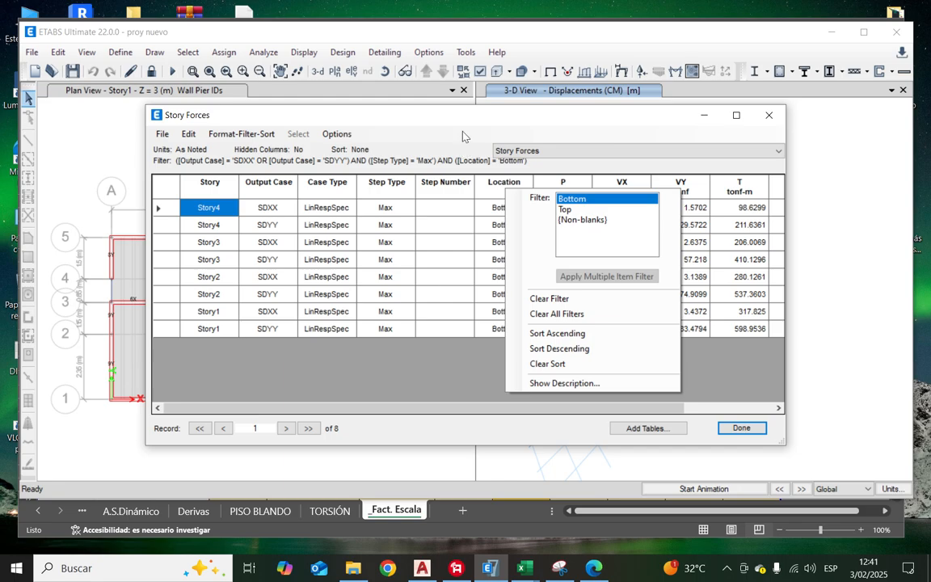
left_click(464, 134)
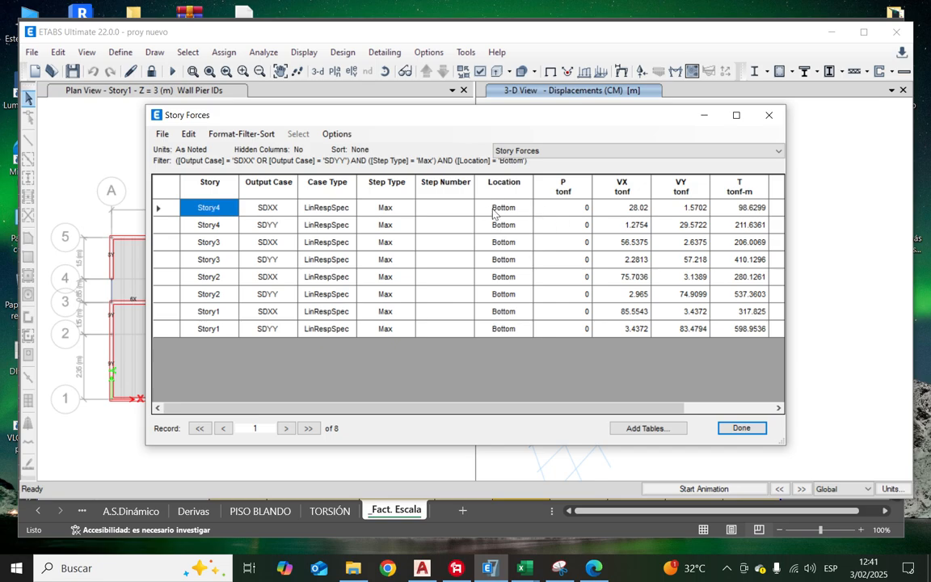
Step: Copy the Story and Output Case values of all filtered rows and switch to the _Fact. Escala sheet in Excel
mouse_move(215, 210)
left_mouse_down()
mouse_move(270, 215)
mouse_move(241, 224)
left_mouse_up()
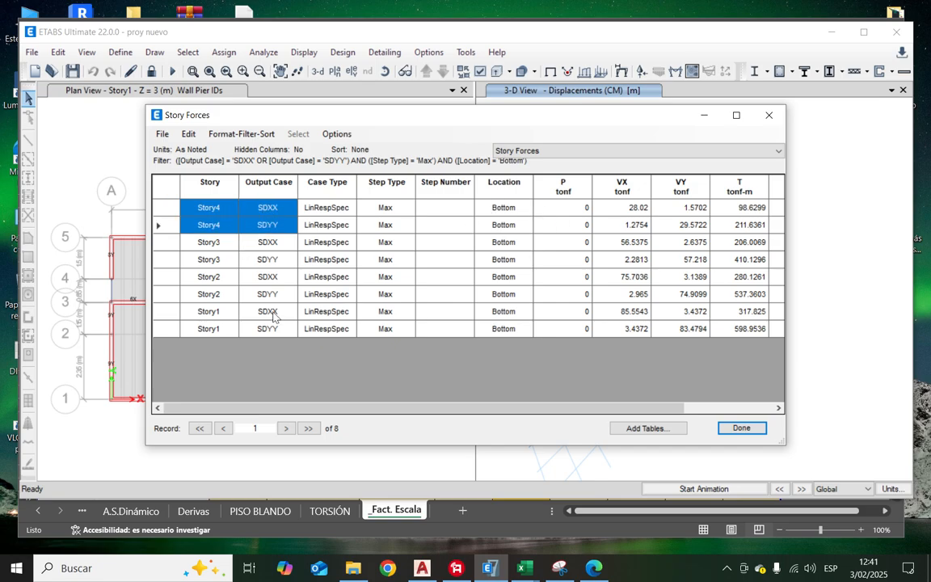
left_click_drag(273, 316, 277, 332)
key("ctrl+c")
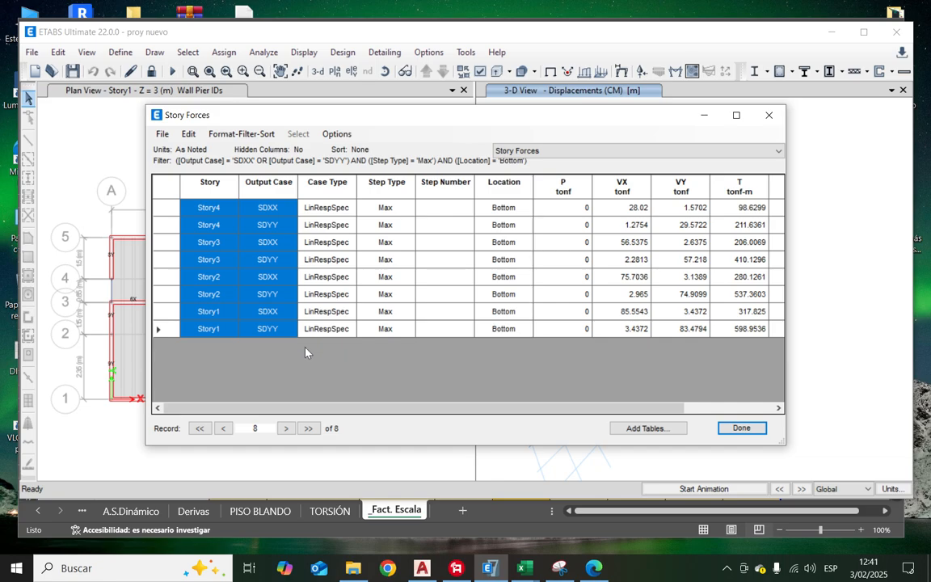
mouse_move(524, 569)
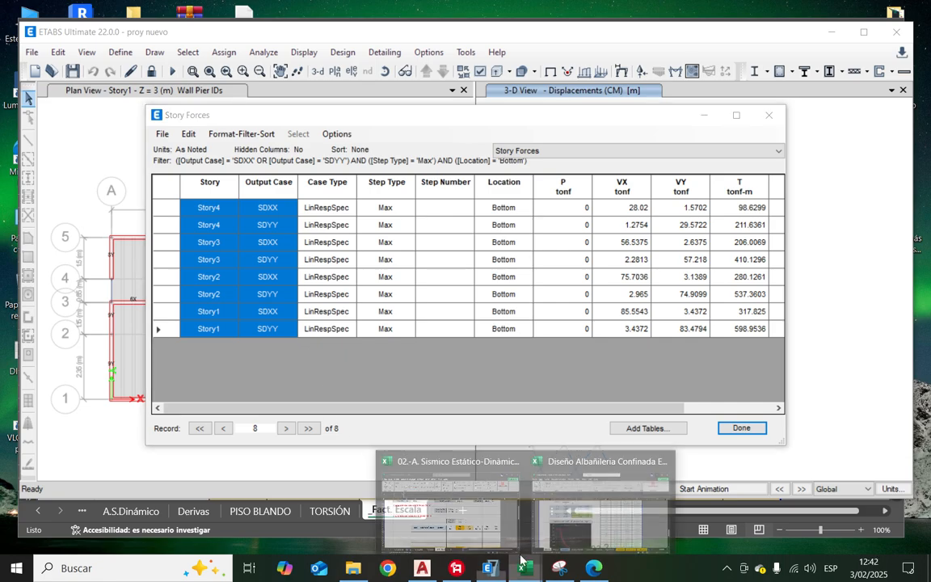
left_click(455, 523)
scroll(351, 396, "down", 2)
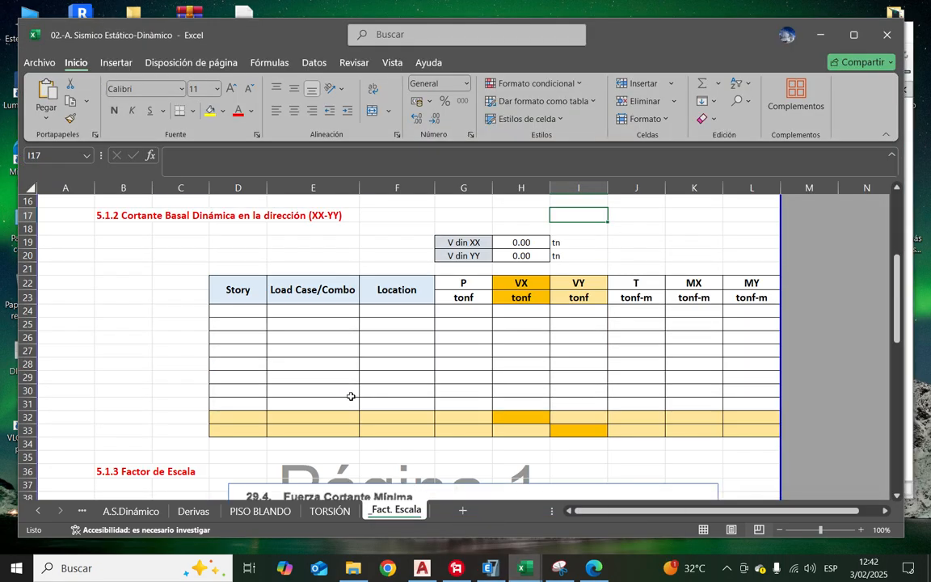
left_click(252, 433)
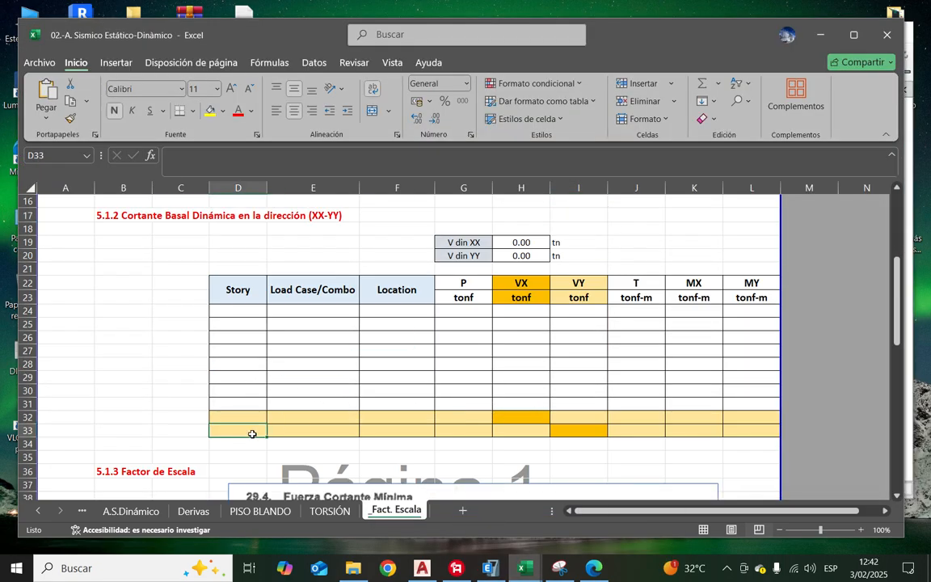
left_click(527, 569)
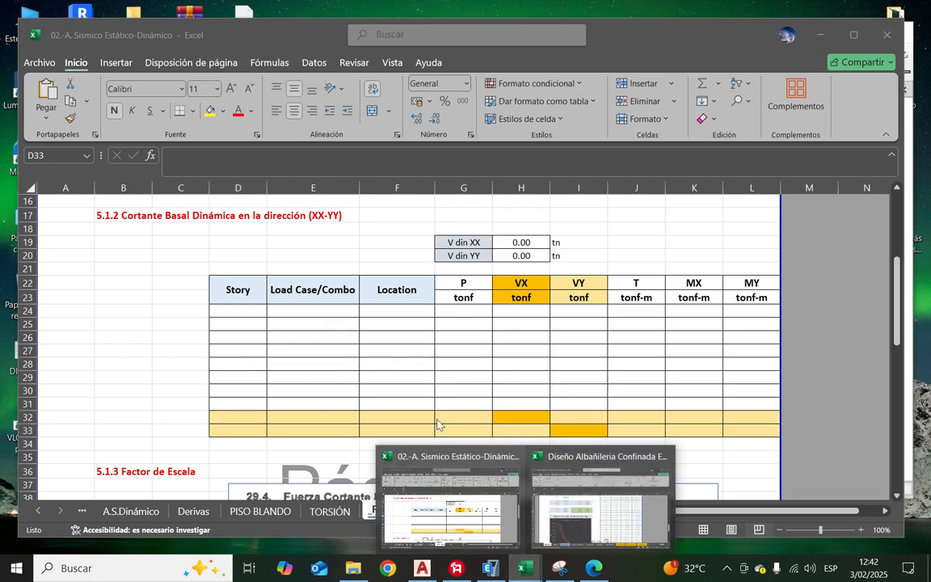
left_click(490, 567)
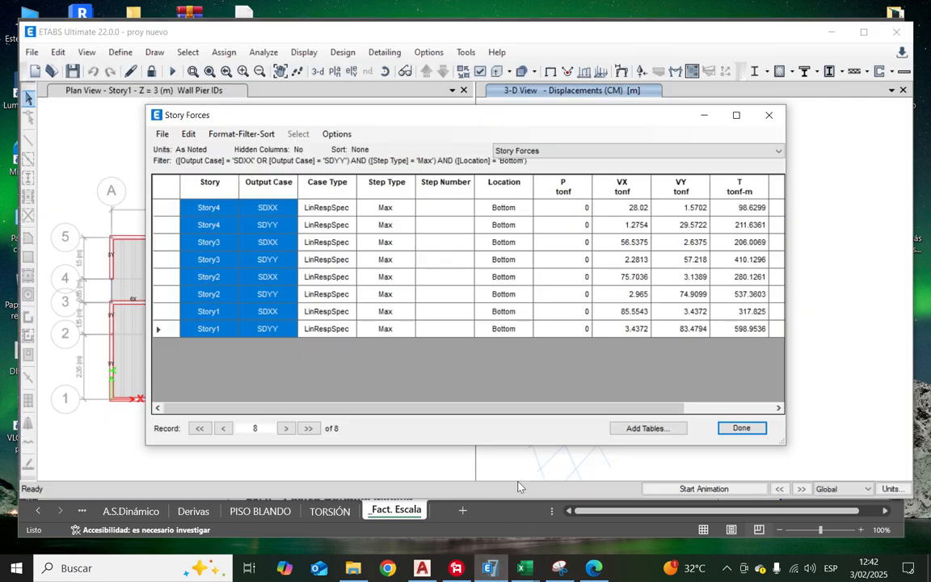
key("alt+Tab")
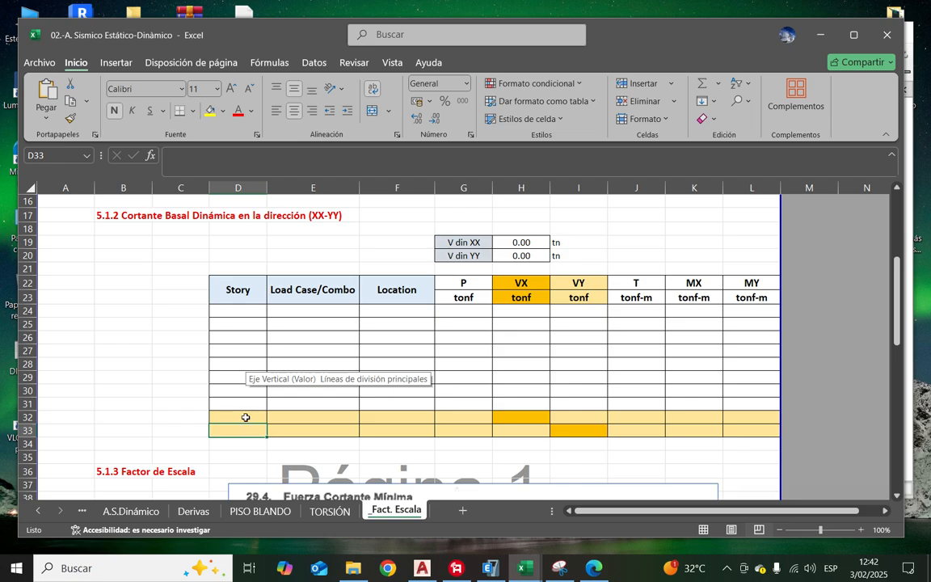
Step: Paste the copied stories and load cases into the dynamic base shear table starting at D26, ending on the Story1 rows
left_click(246, 417)
left_click_drag(246, 404, 240, 337)
right_click(239, 335)
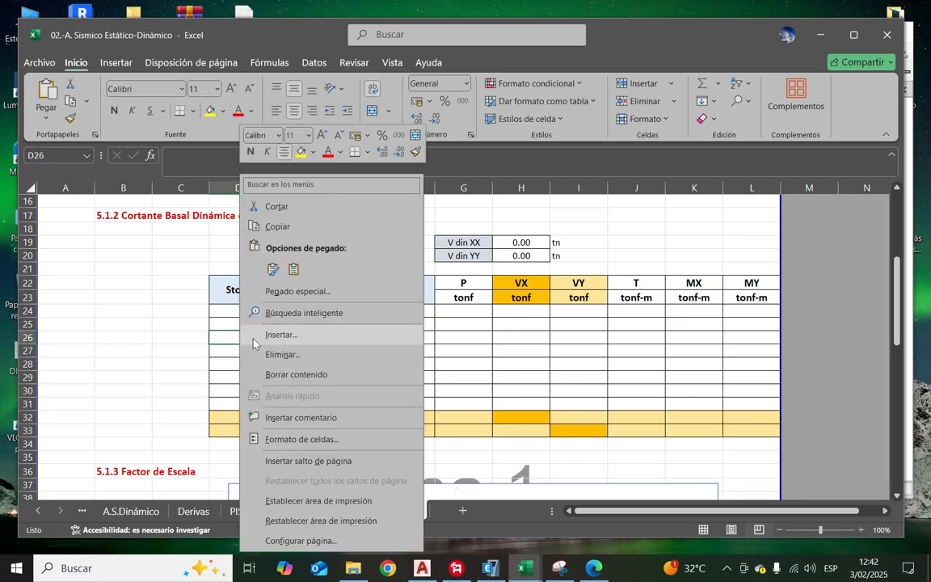
left_click(272, 269)
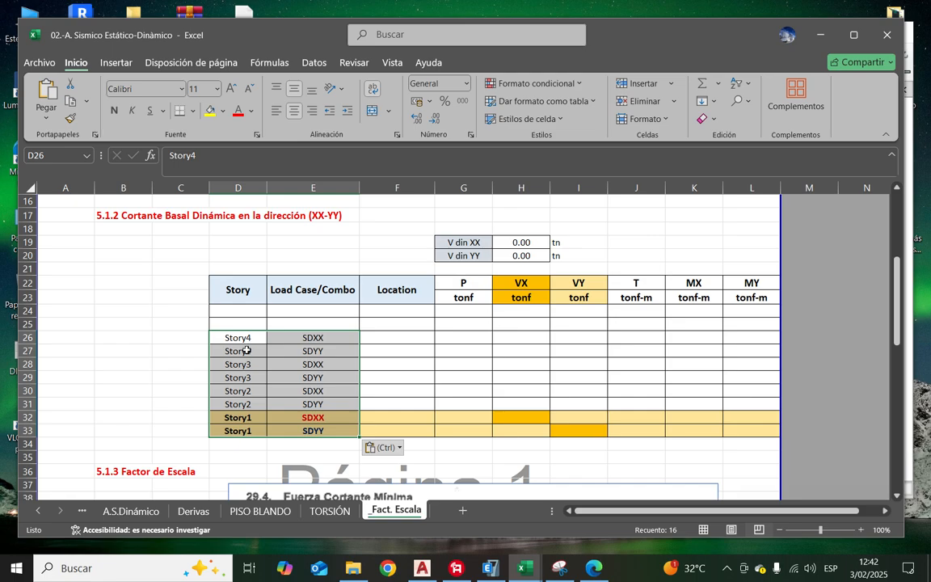
left_click_drag(243, 338, 247, 430)
left_click_drag(316, 338, 320, 430)
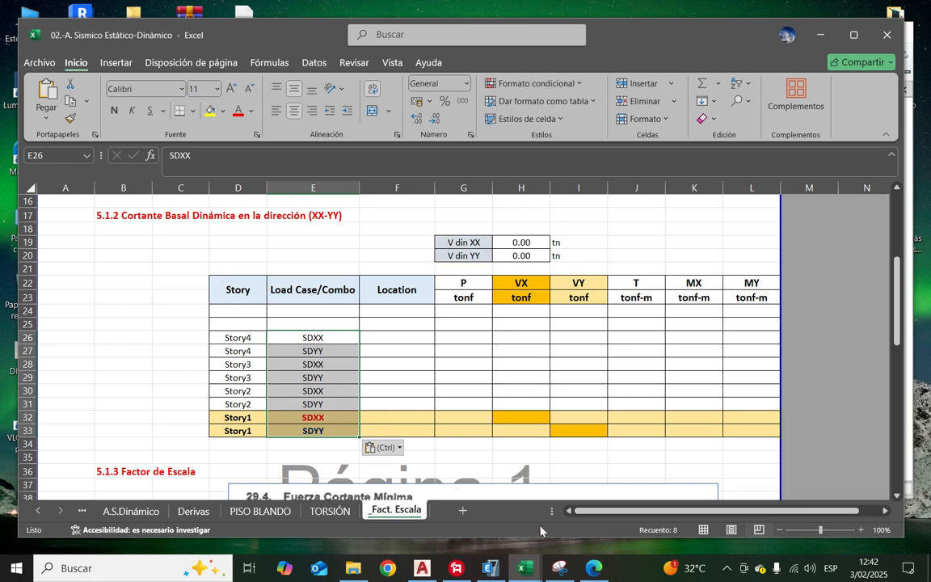
Step: Copy the Location through MY values from the ETABS Story Forces table and paste them into the Excel table starting at F26
left_click(489, 569)
left_click(512, 209)
left_click_drag(512, 209, 797, 331)
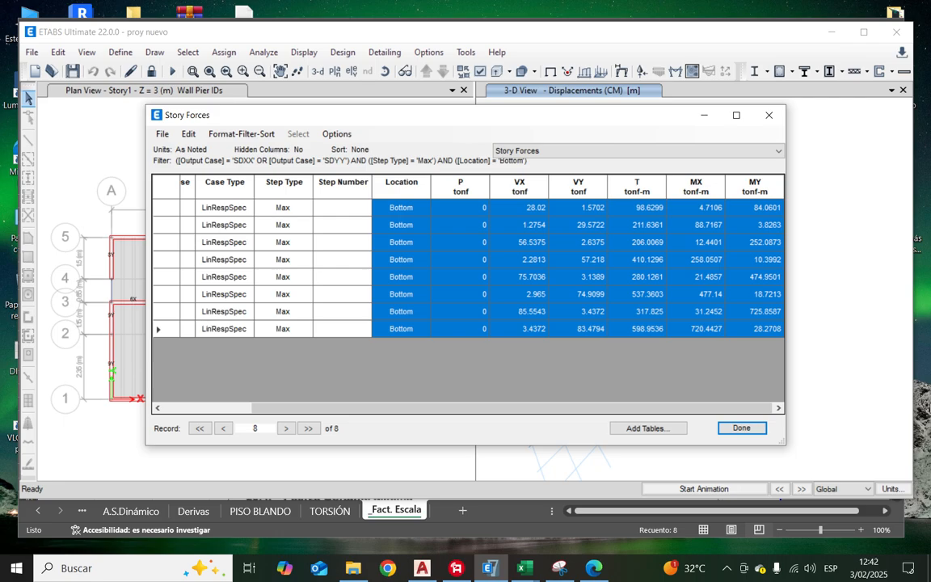
mouse_move(523, 568)
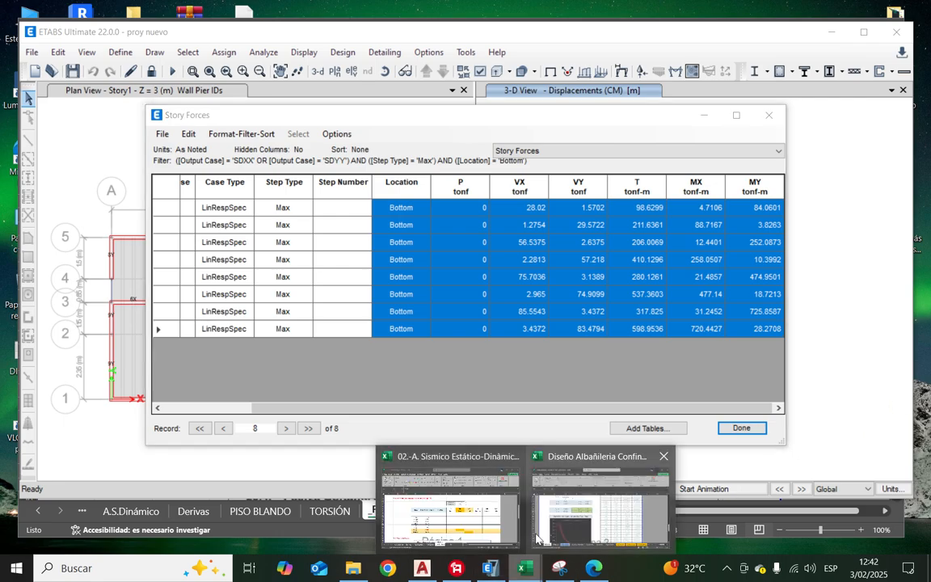
left_click(445, 536)
left_click(393, 336)
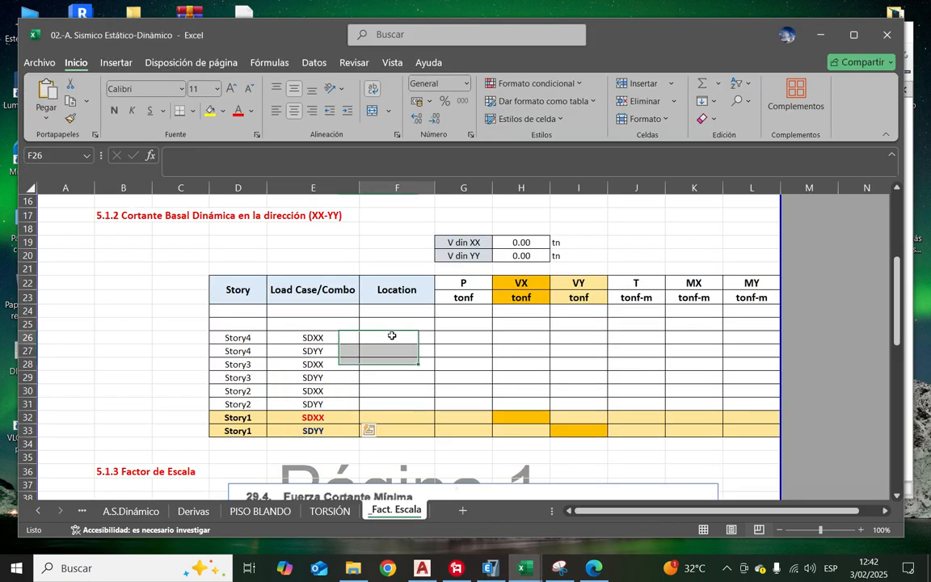
right_click(392, 337)
left_click(448, 268)
left_click(521, 457)
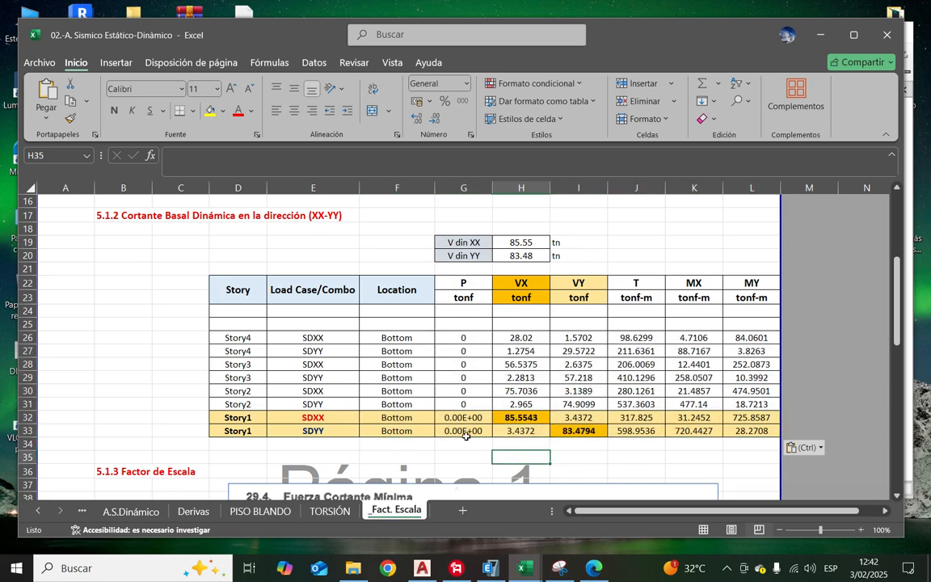
Step: Check the Story1 shears, VX for SDXX in H32 and VY for SDYY in I33, against the static shears in G14:G15
left_click(518, 418)
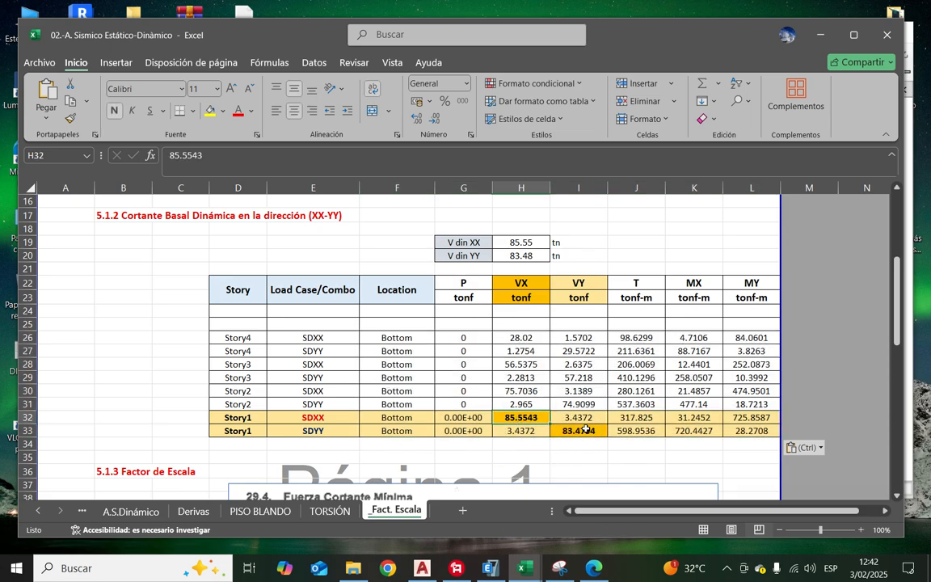
left_click_drag(326, 415, 518, 417)
left_click(299, 431)
left_click_drag(299, 431, 566, 431)
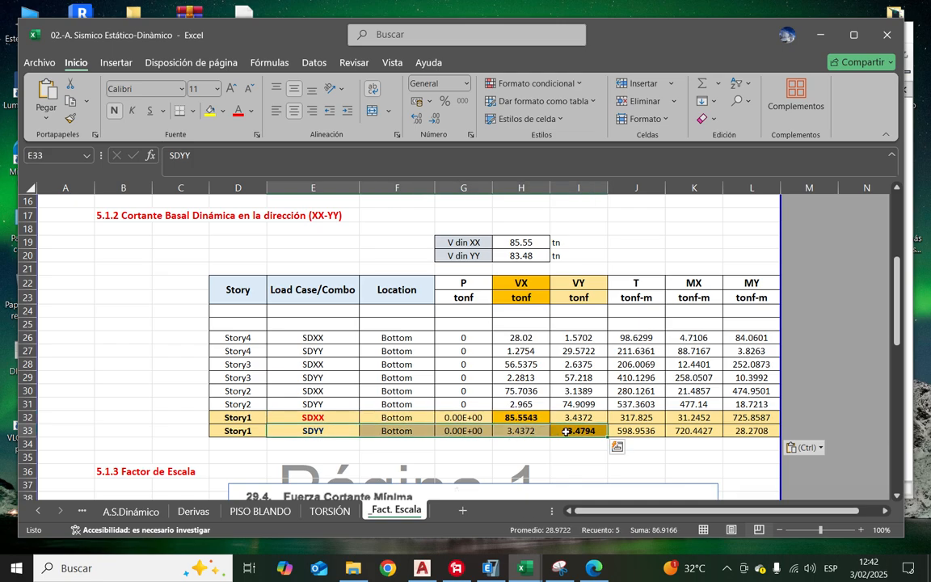
left_click(578, 431)
scroll(485, 437, "up", 1)
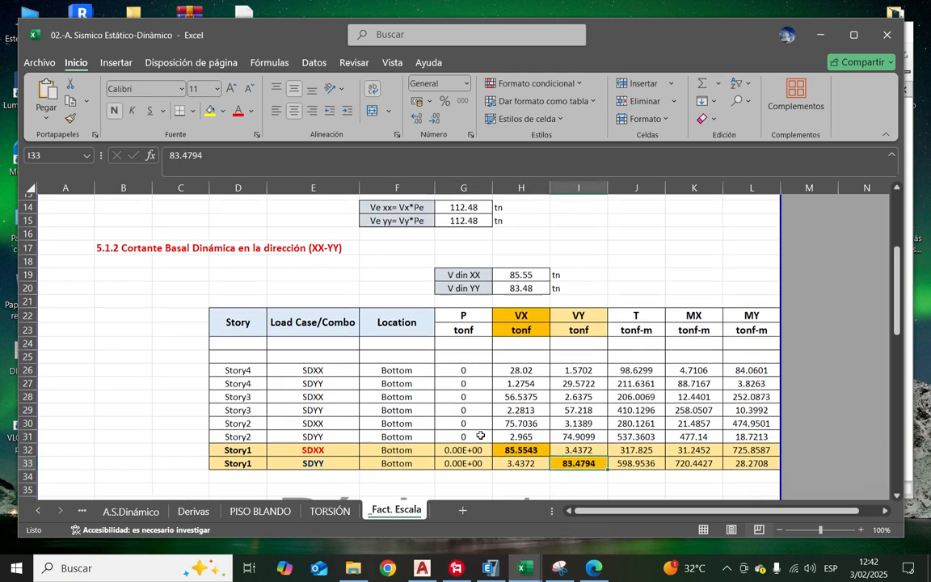
left_click_drag(386, 214, 457, 227)
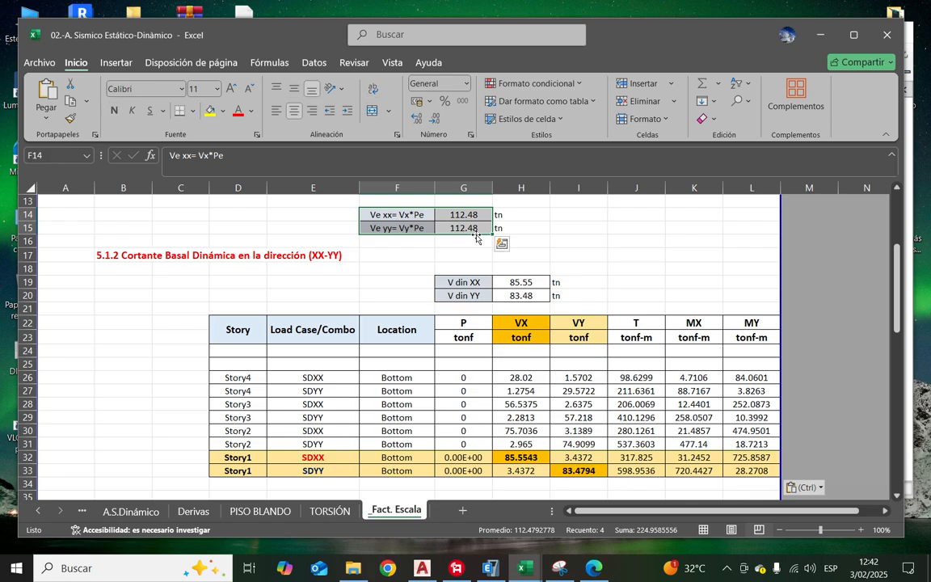
left_click(584, 243)
Step: Review the VX and VY columns down to the highlighted Story1 base shears in H32 and I33
scroll(574, 258, "down", 1)
scroll(571, 278, "down", 1)
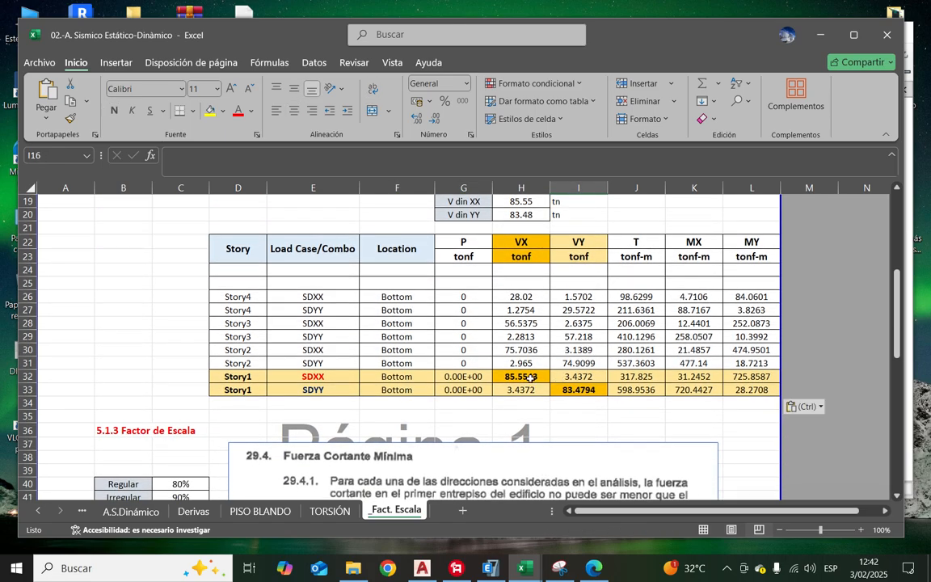
left_click(579, 390)
left_click(538, 377)
left_click_drag(527, 243, 522, 390)
left_click_drag(585, 243, 577, 393)
left_click(578, 386)
left_click(521, 377)
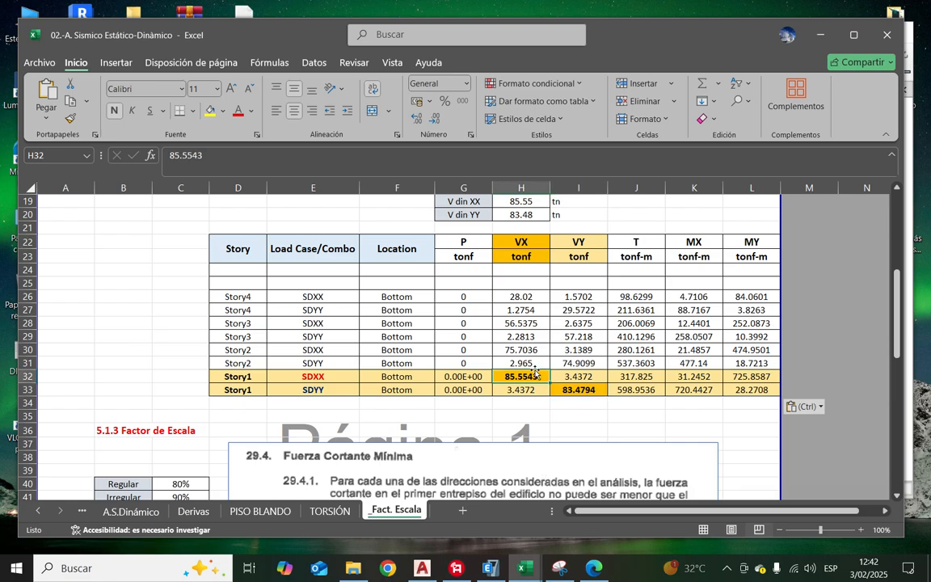
Step: Check the static shear, dynamic shear and scale factor for XX and YY in the 5.1.3 Factor de Escala table
scroll(477, 339, "up", 1)
scroll(507, 338, "down", 4)
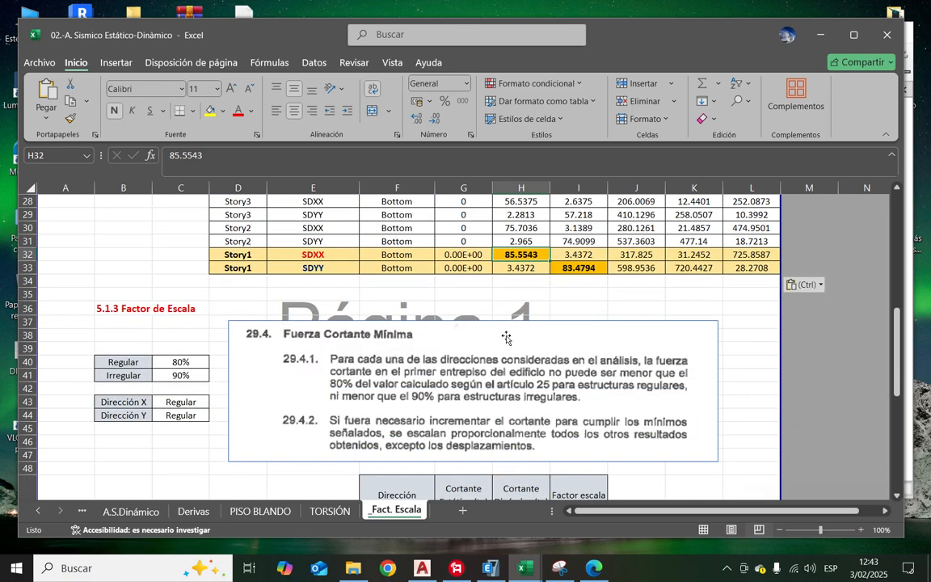
scroll(508, 338, "down", 2)
left_click(524, 442)
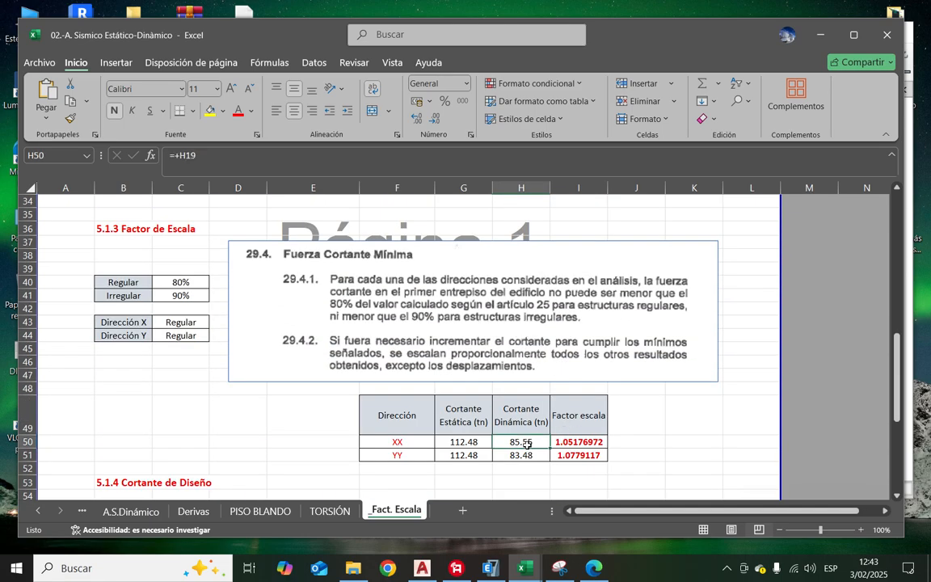
left_click(524, 455)
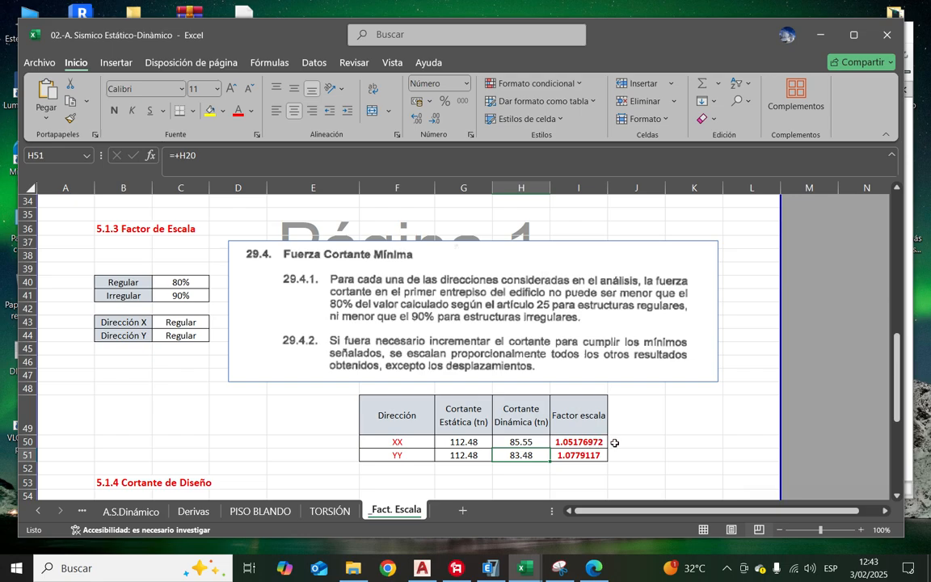
left_click(659, 430)
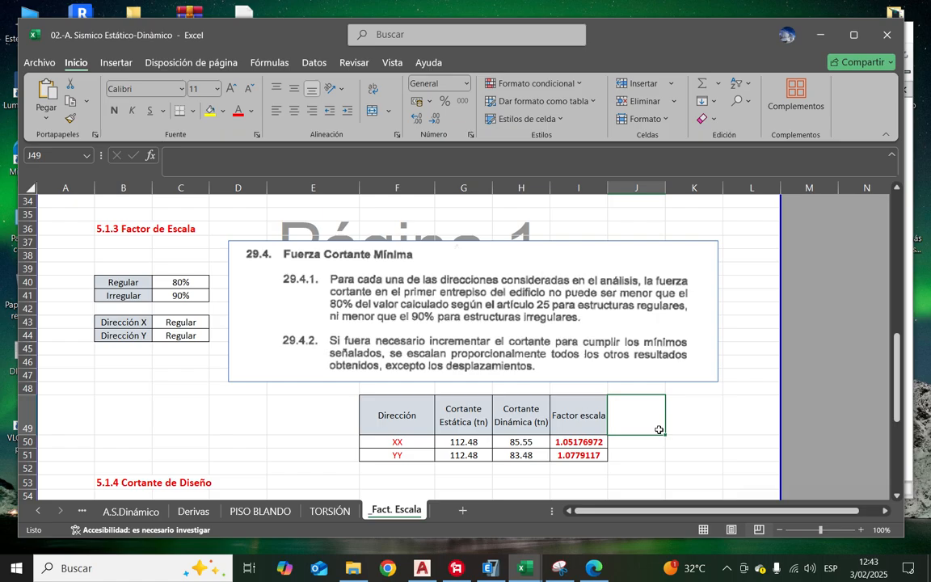
left_click(690, 430)
left_click(695, 458)
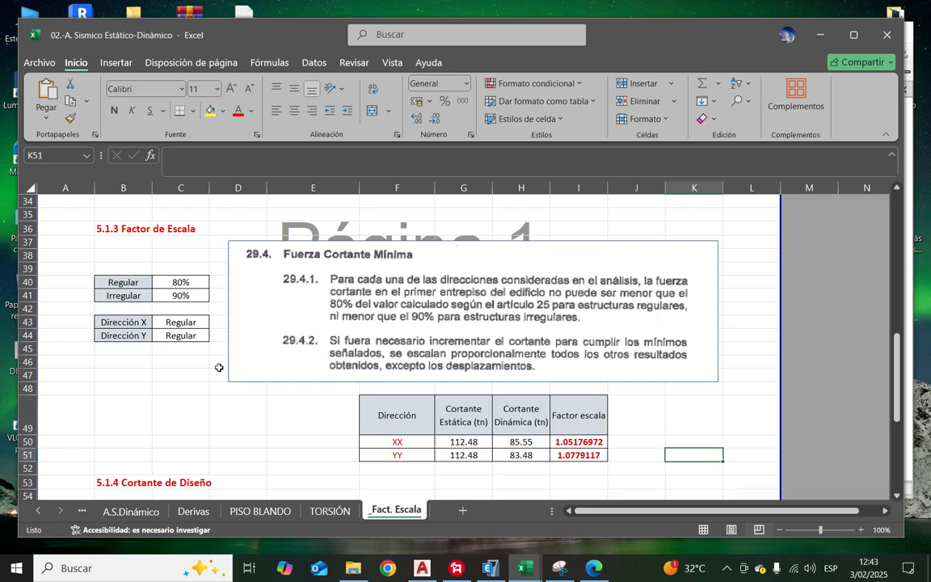
Step: Switch to Edge and look through the Norma E.070 Albañilería PDF from chapter 8 to section 8.6 Albañilería Confinada
left_click(593, 569)
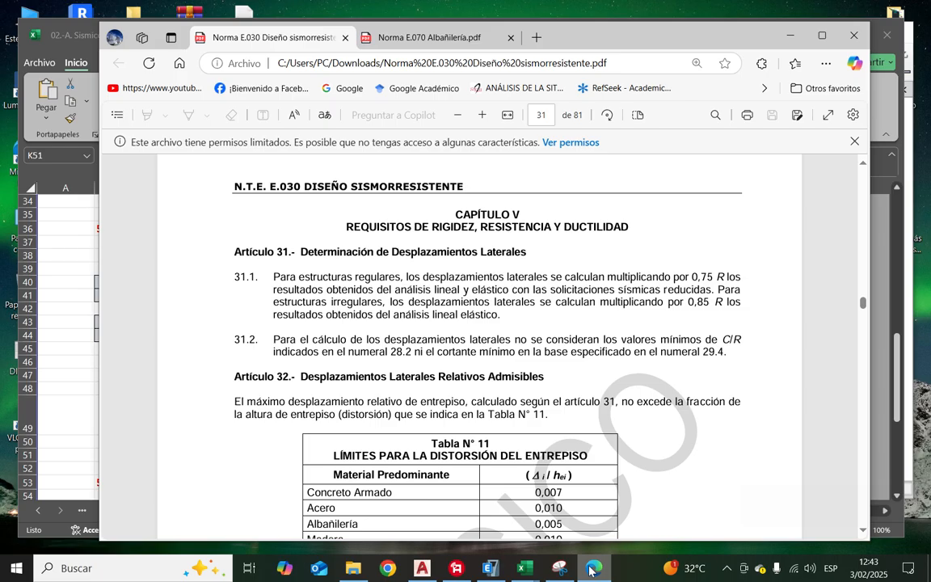
left_click(432, 38)
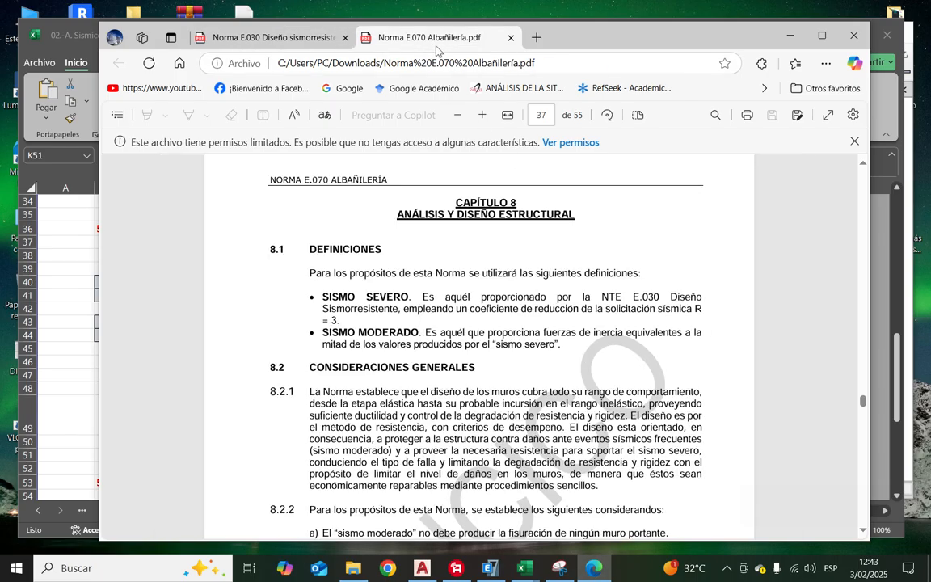
scroll(541, 283, "down", 15)
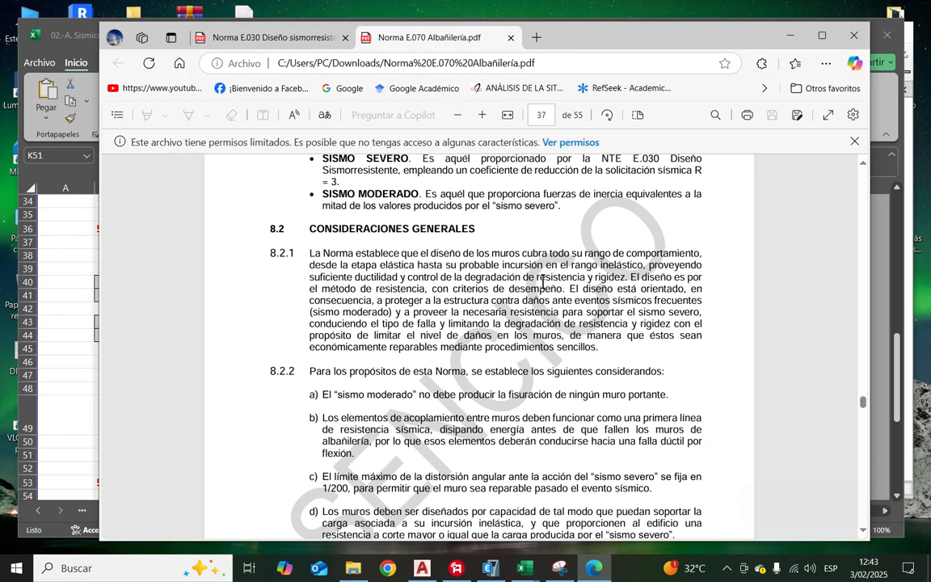
scroll(547, 296, "down", 15)
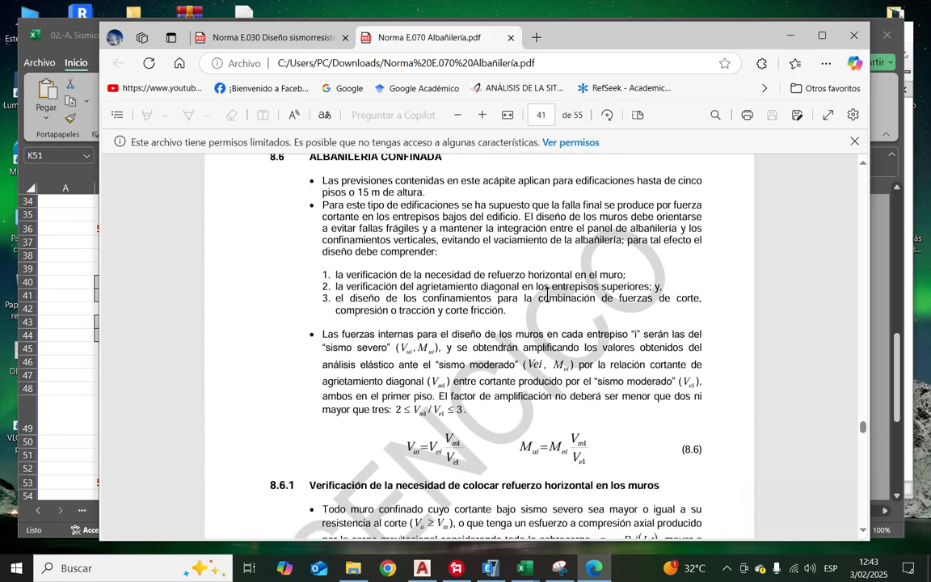
Step: Look back through the Norma E.030 PDF from Tabla N° 11 to Artículo 24 in Capítulo IV, Análisis Estructural
left_click(267, 38)
scroll(521, 333, "down", 7)
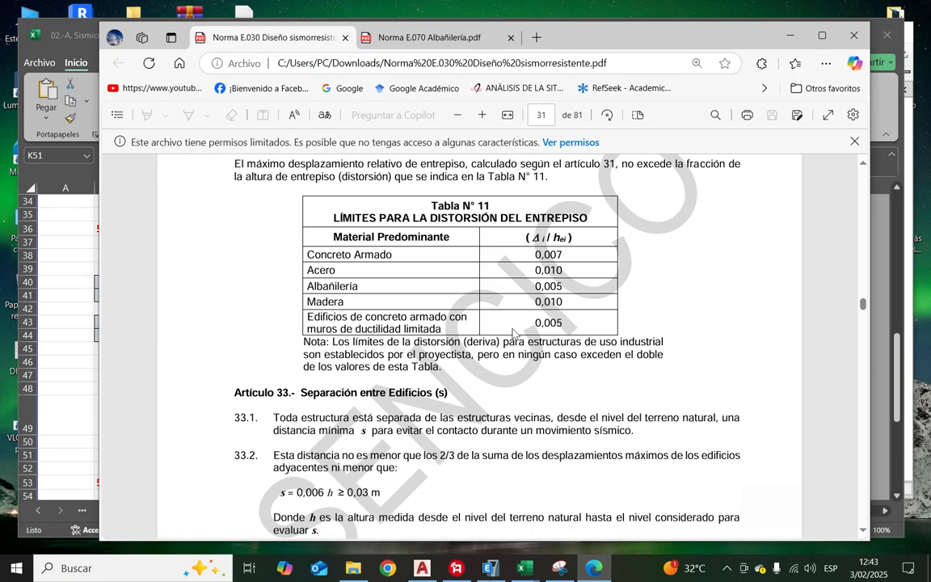
scroll(512, 327, "up", 4)
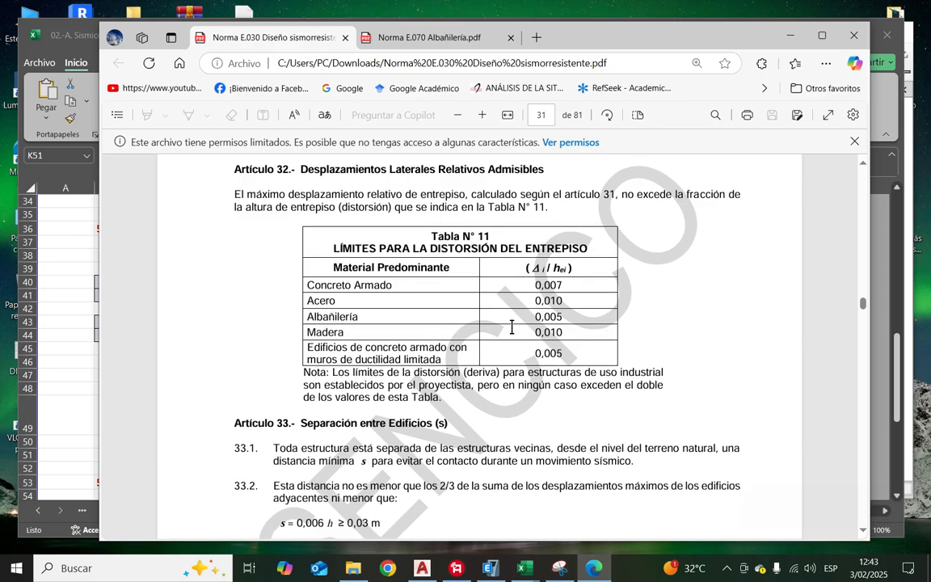
scroll(512, 328, "up", 3)
scroll(512, 328, "up", 15)
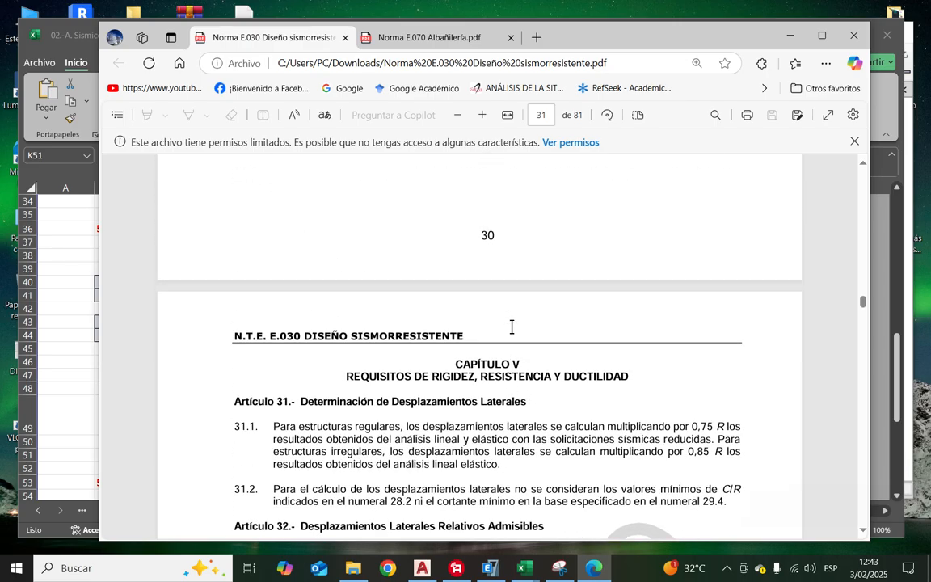
scroll(512, 328, "up", 10)
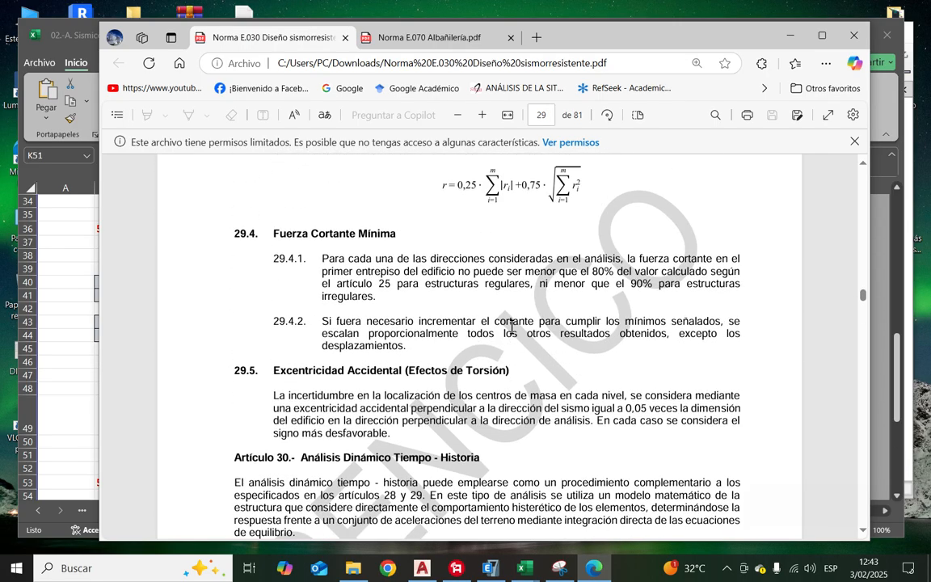
scroll(512, 327, "up", 8)
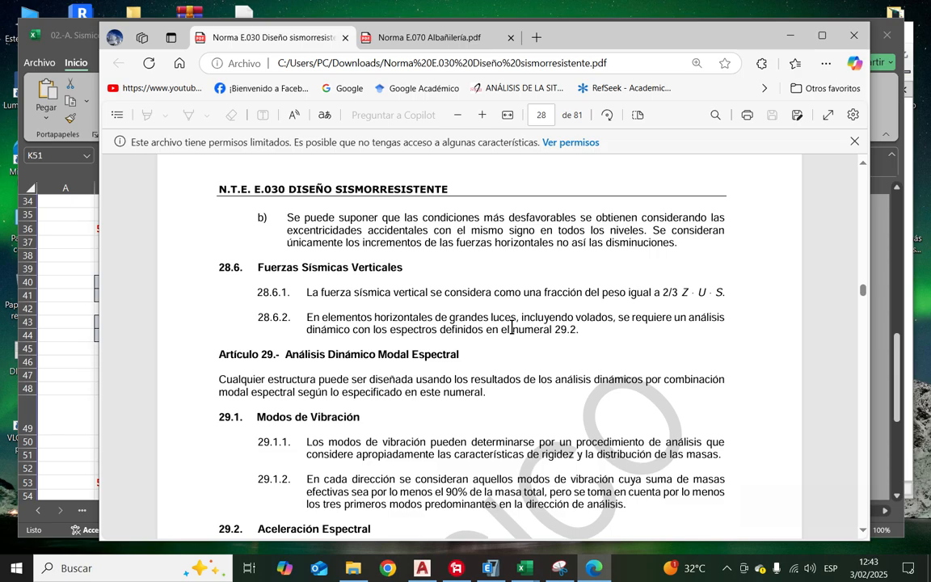
scroll(486, 322, "down", 3)
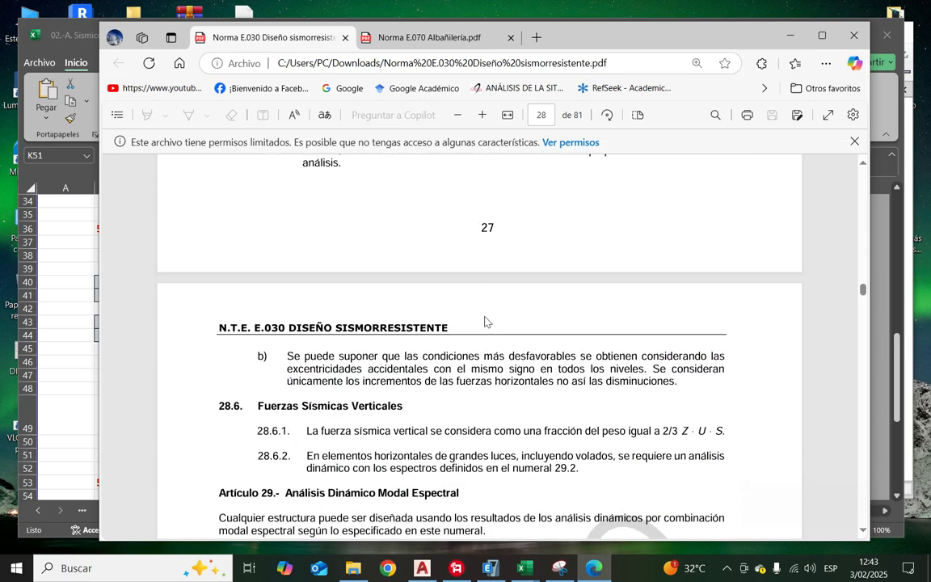
scroll(489, 323, "up", 12)
scroll(498, 328, "up", 10)
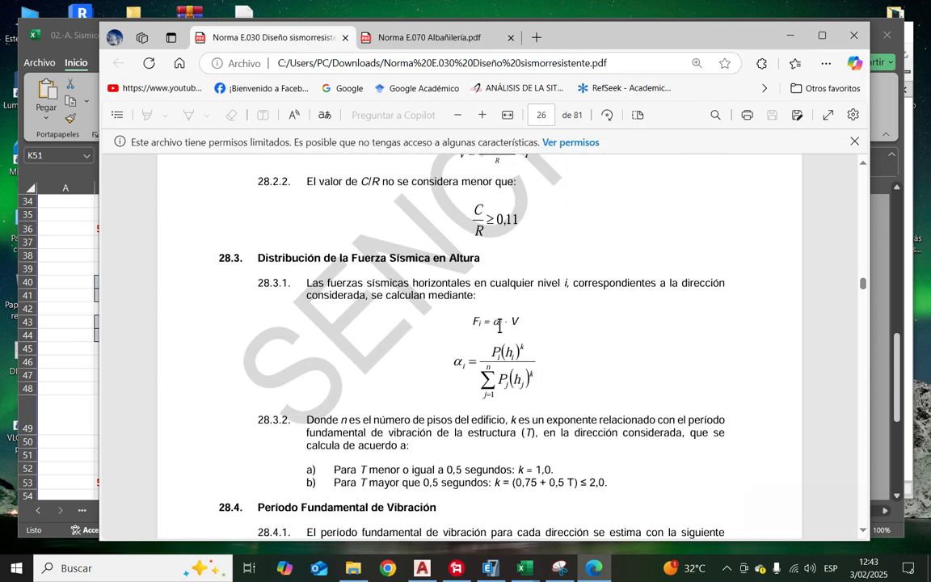
scroll(502, 328, "up", 10)
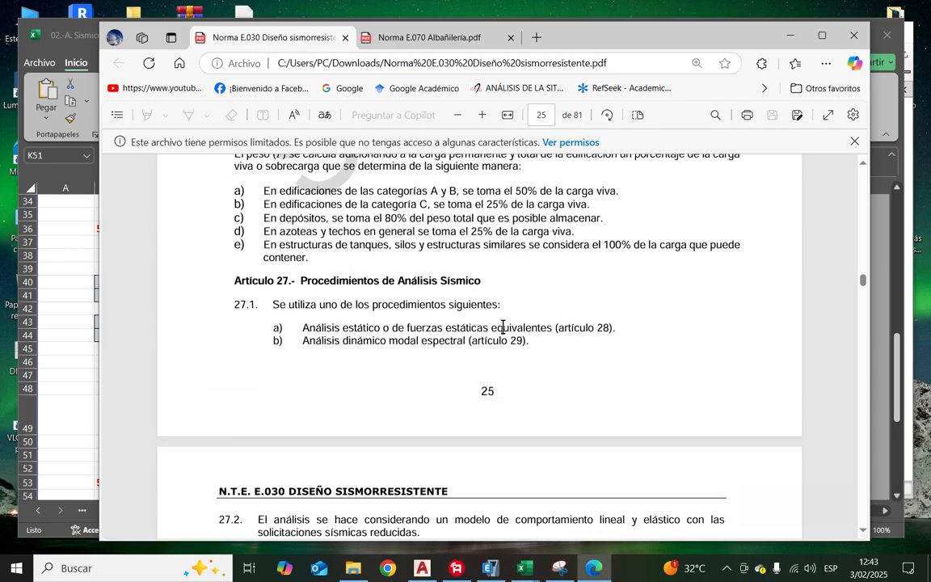
scroll(502, 327, "up", 5)
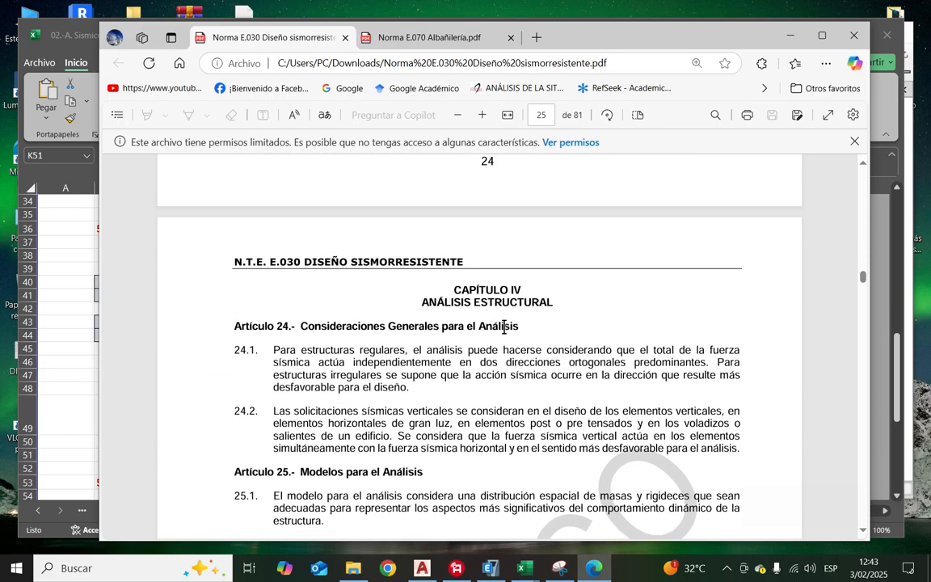
scroll(503, 327, "down", 2)
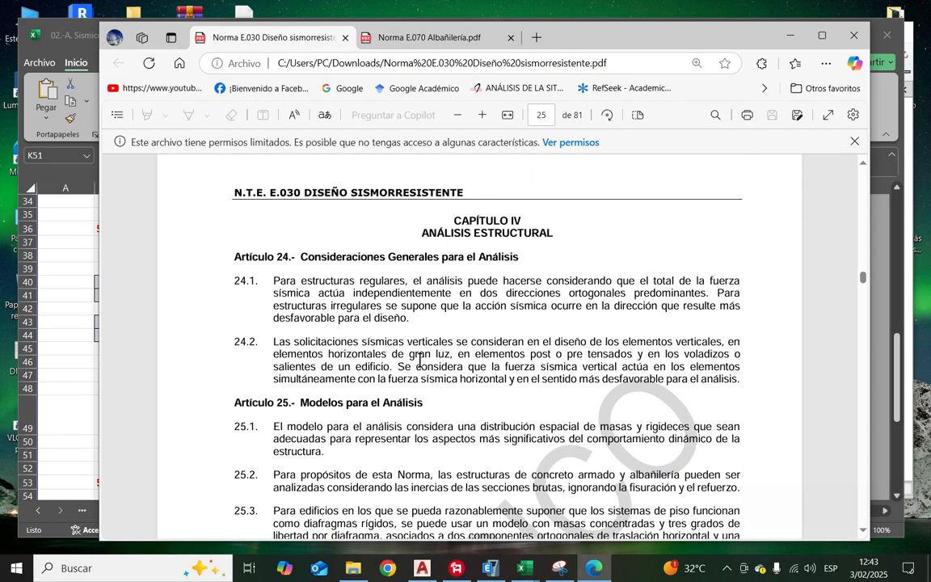
Step: Find section 29.4 Fuerza Cortante Mínima on page 29 of Norma E.030
scroll(419, 364, "down", 20)
left_click(521, 571)
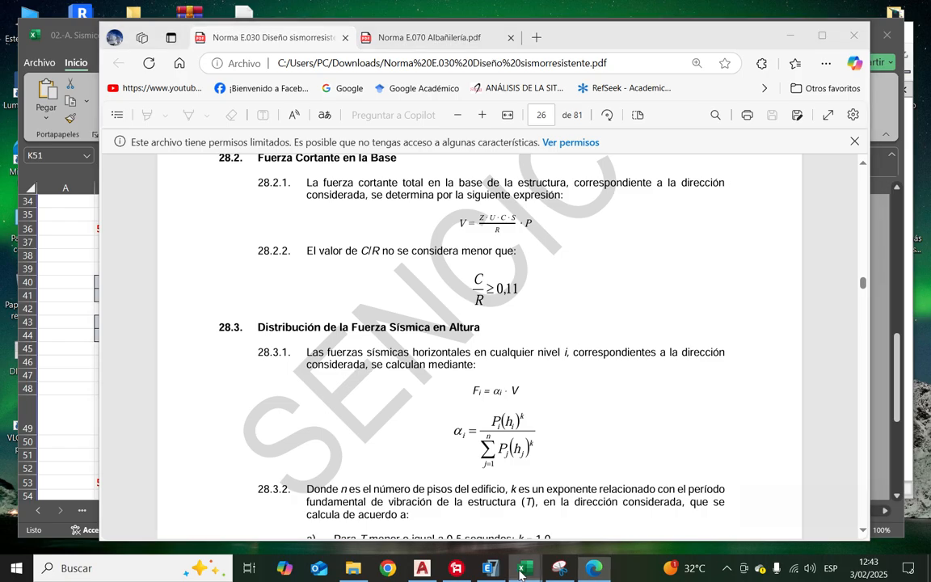
mouse_move(465, 526)
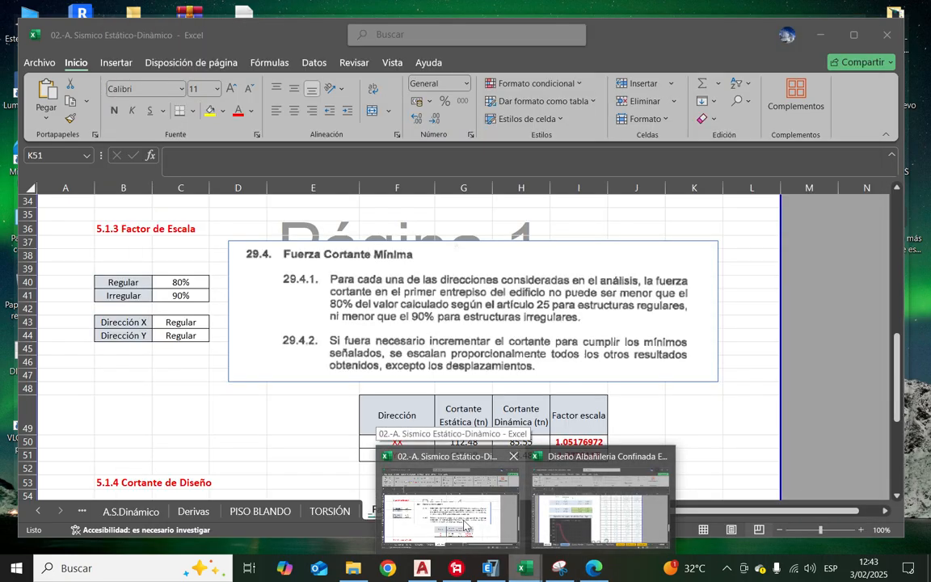
scroll(569, 275, "down", 15)
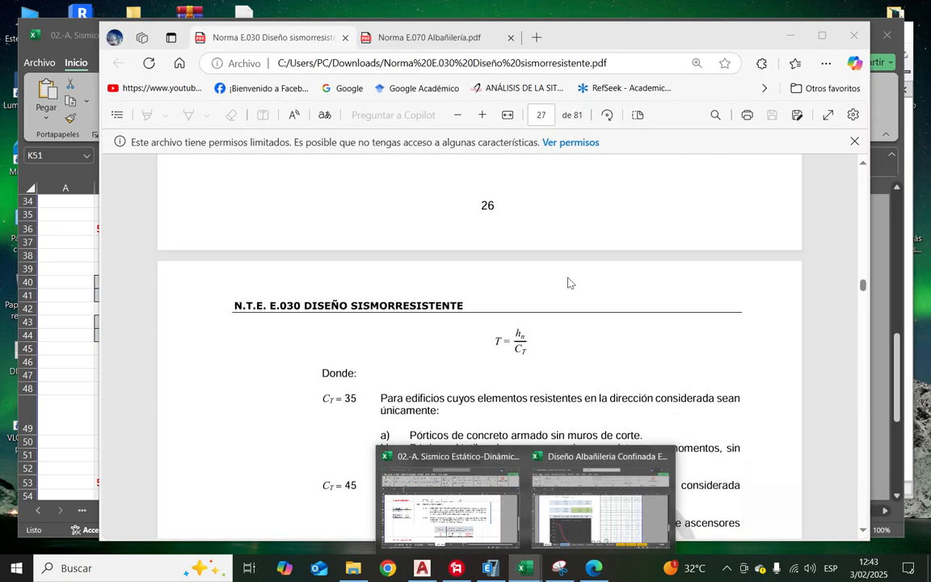
scroll(566, 280, "down", 8)
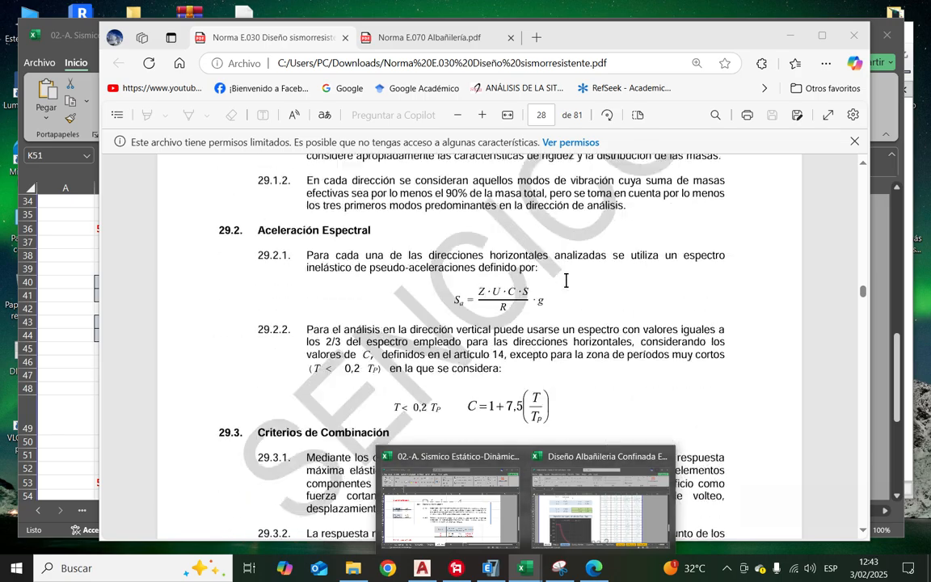
scroll(568, 283, "up", 3)
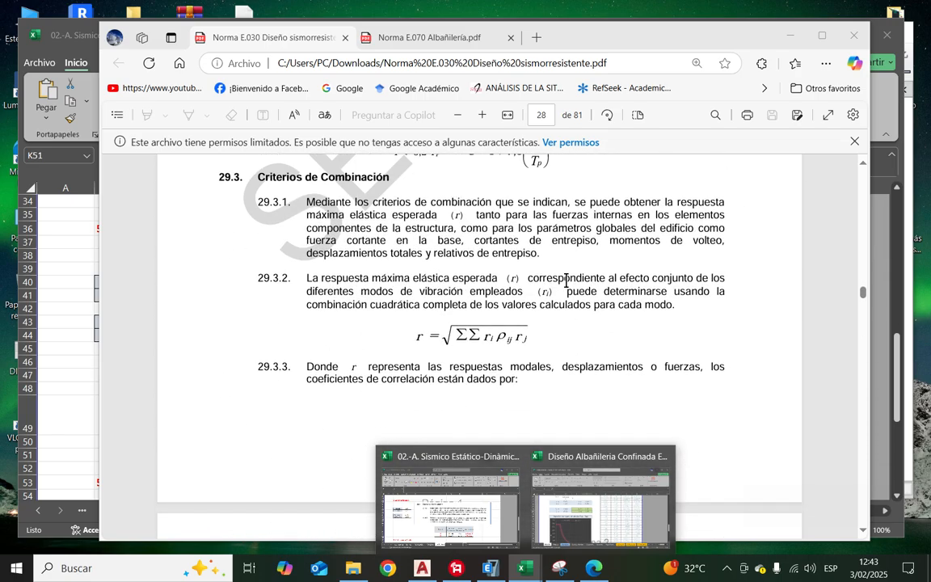
scroll(563, 262, "down", 4)
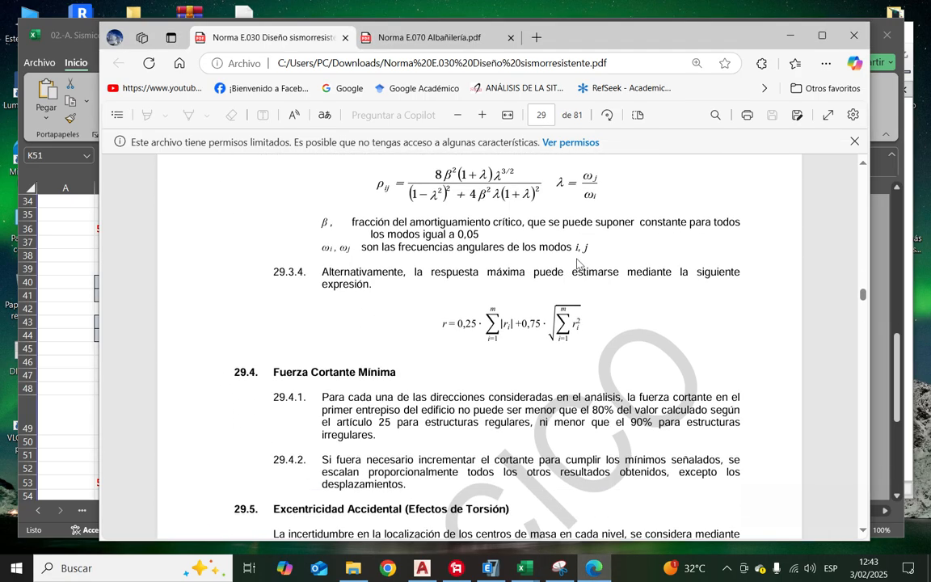
scroll(577, 264, "down", 5)
scroll(577, 264, "up", 3)
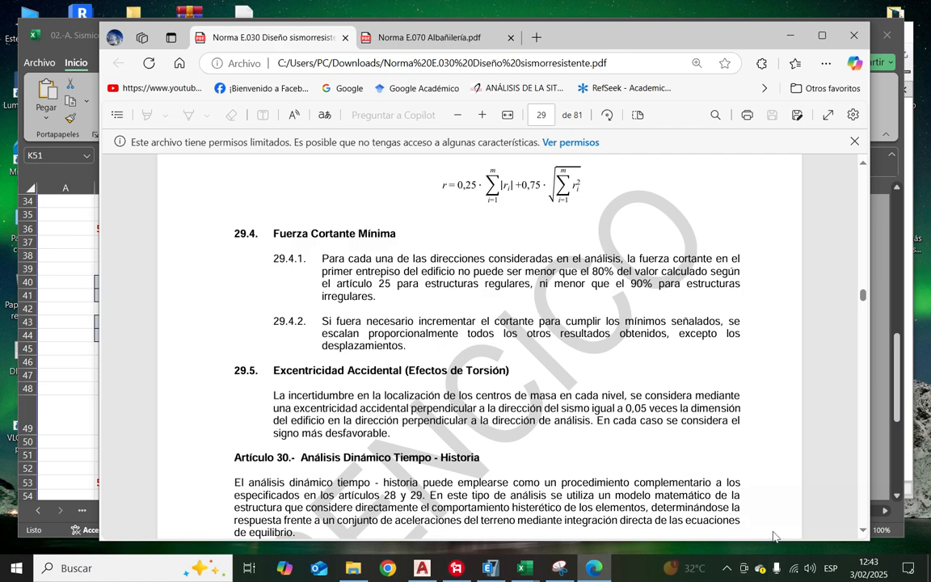
Step: Circle the 29.4 heading, sketch the two analysis directions, and underline the shear force and the 80% and 90% limits in 29.4.1
mouse_move(273, 246)
left_mouse_down()
mouse_move(396, 241)
mouse_move(239, 203)
mouse_move(220, 241)
mouse_move(274, 251)
left_mouse_up()
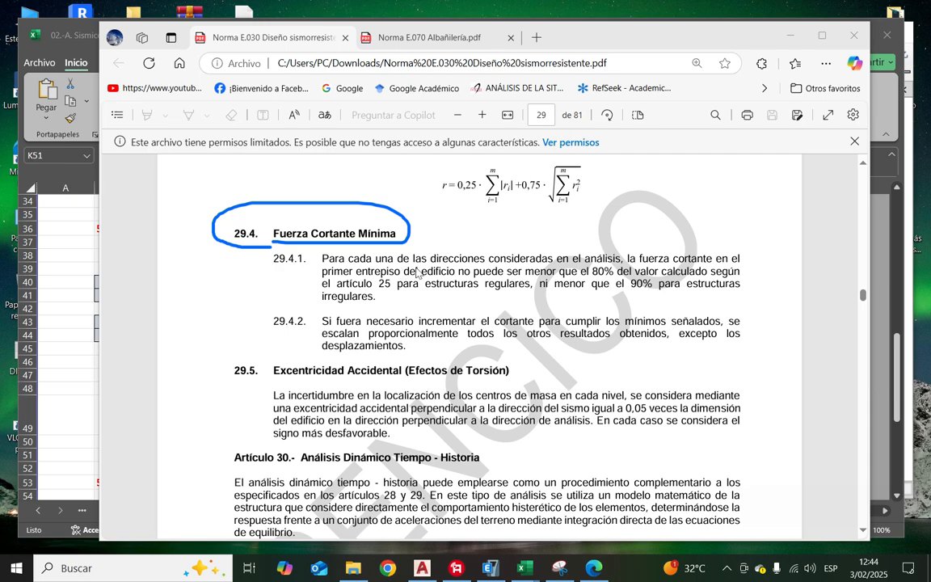
mouse_move(661, 227)
left_mouse_down()
mouse_move(719, 232)
mouse_move(696, 240)
mouse_move(676, 198)
mouse_move(686, 182)
left_mouse_up()
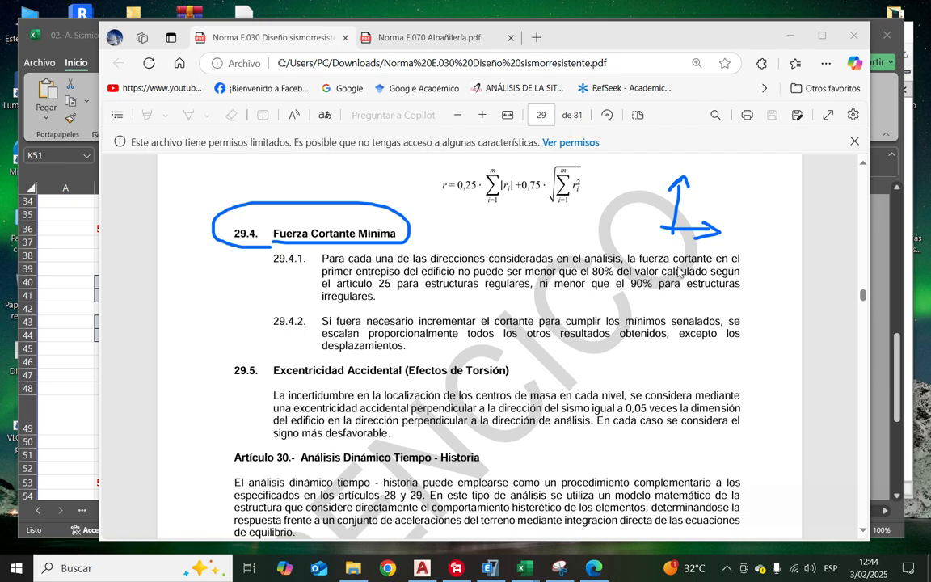
left_click_drag(640, 263, 704, 264)
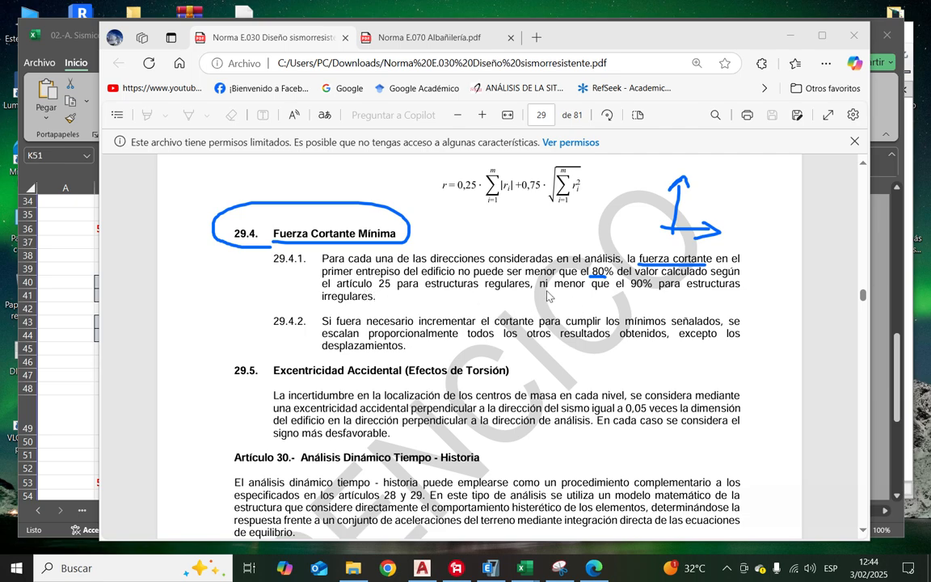
left_click_drag(546, 290, 640, 295)
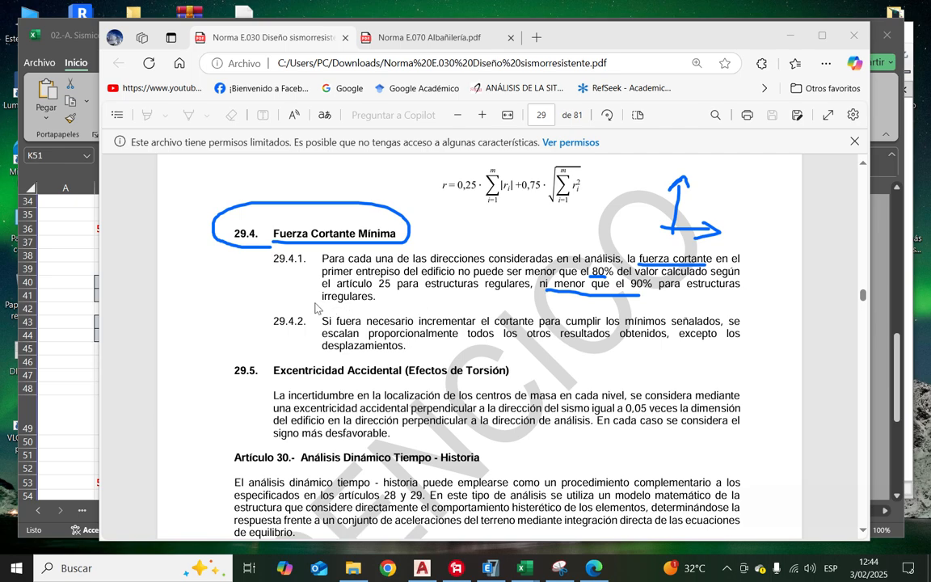
left_click_drag(315, 304, 350, 308)
Step: Look back through Norma E.030 from section 29.4 to Artículo 18, and forward again to Artículo 26, Estimación del Peso
scroll(402, 322, "up", 20)
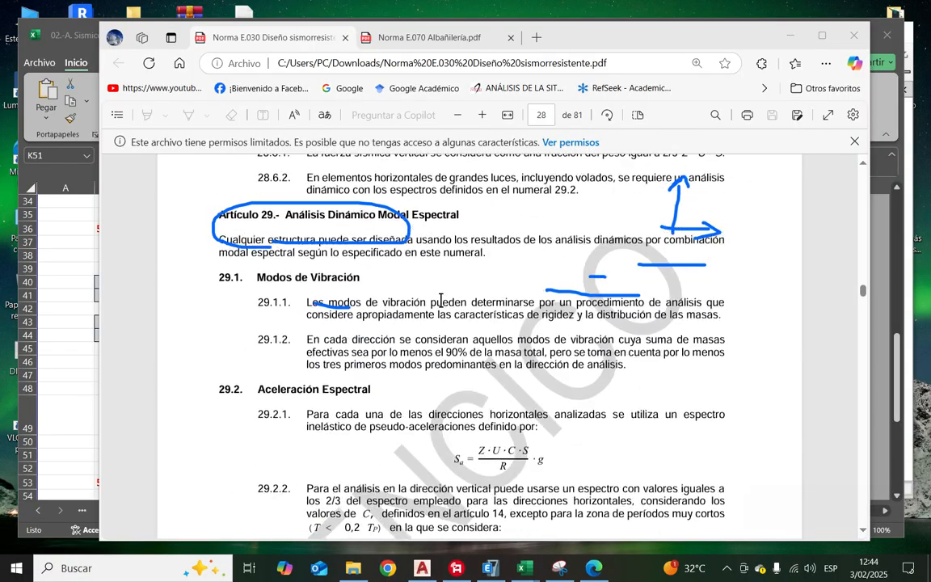
scroll(440, 298, "up", 20)
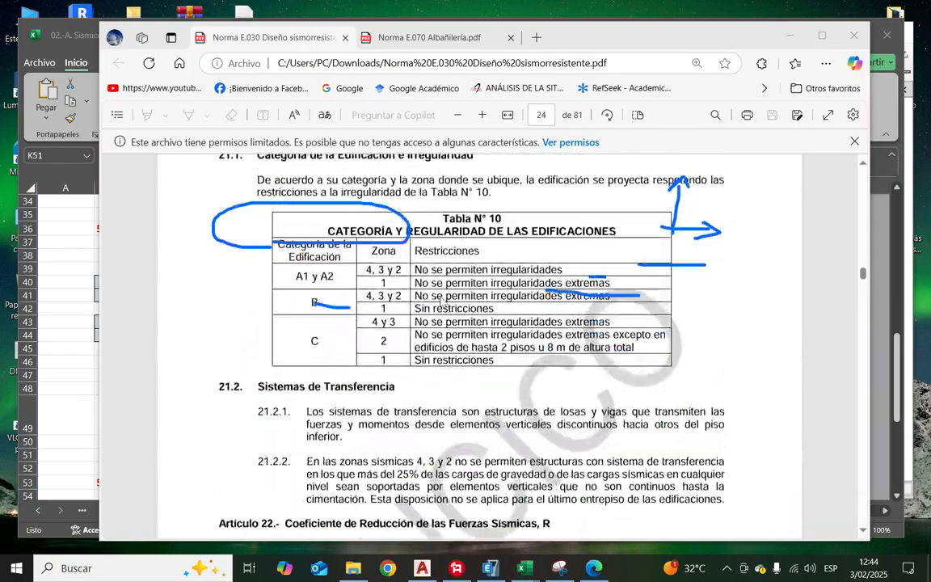
scroll(440, 297, "up", 20)
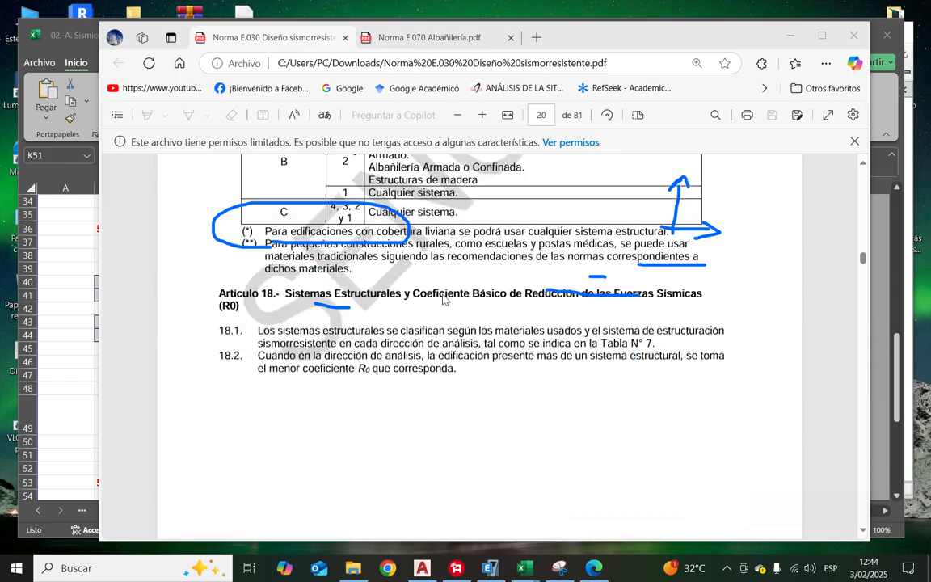
scroll(442, 294, "down", 20)
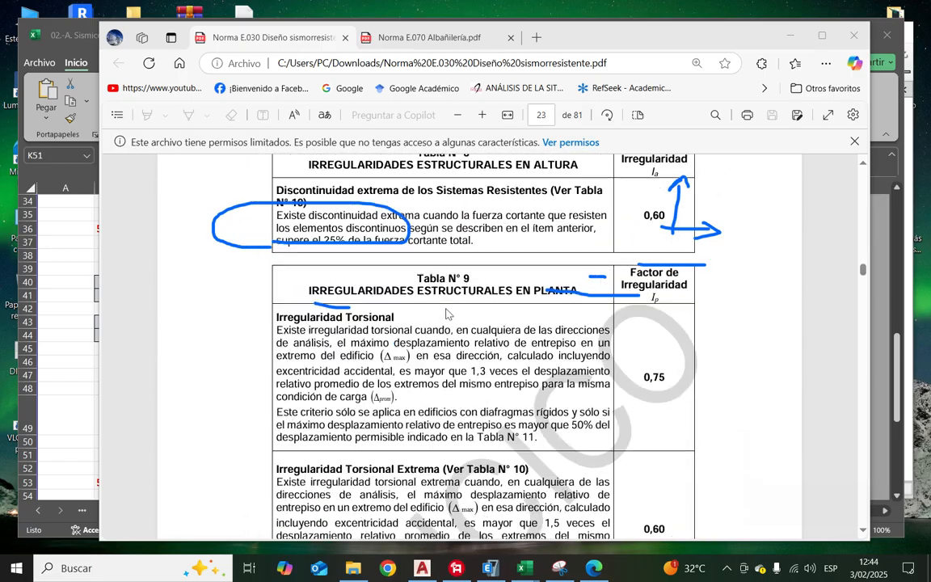
scroll(448, 323, "down", 20)
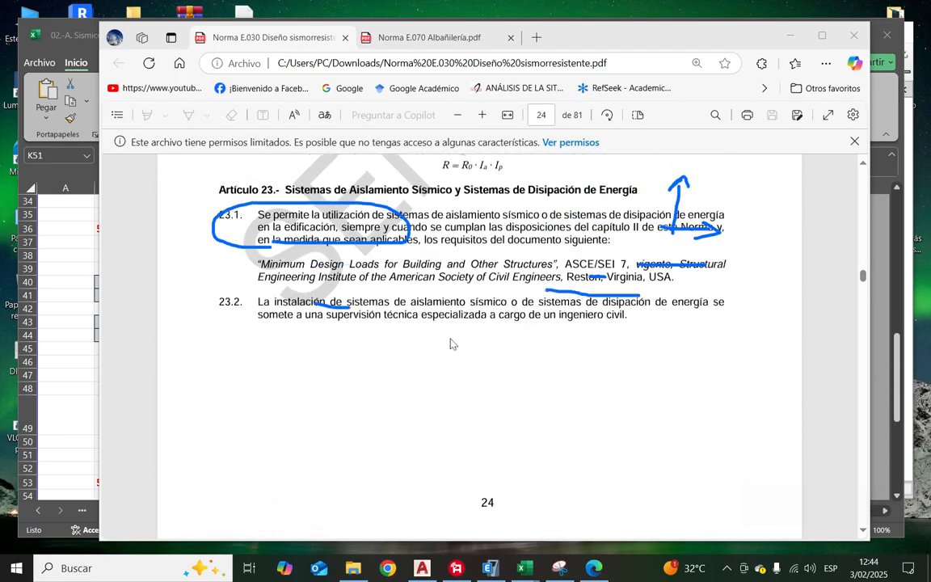
scroll(454, 342, "up", 3)
scroll(455, 342, "down", 5)
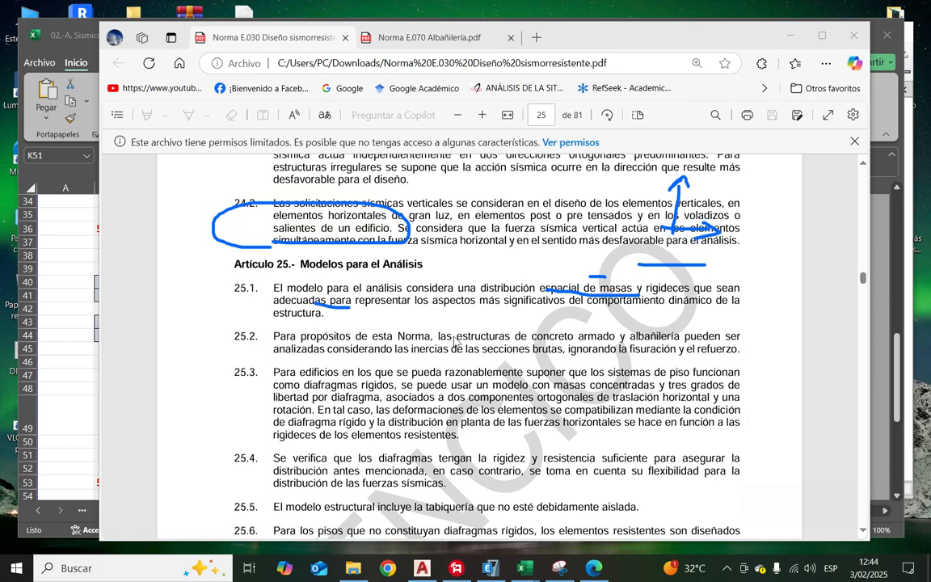
scroll(361, 293, "down", 3)
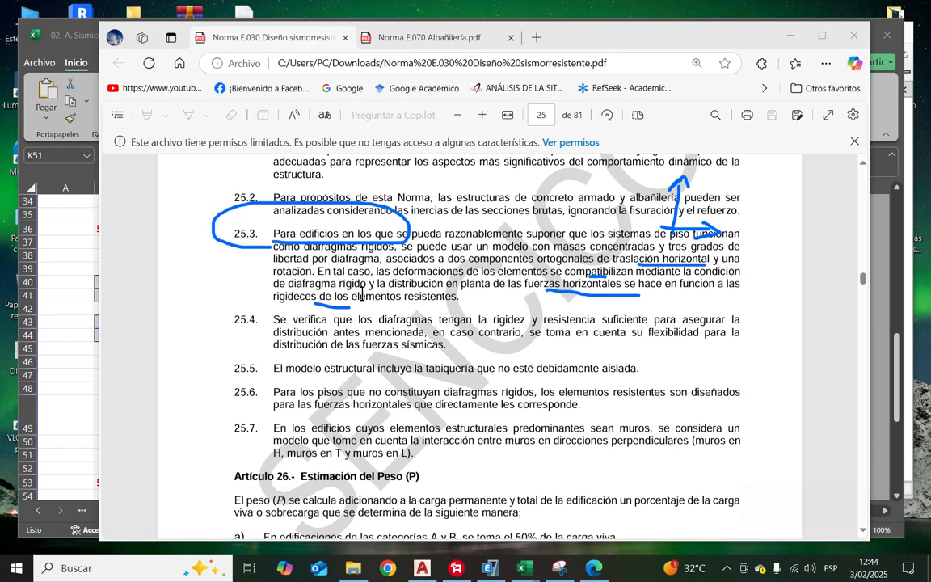
scroll(446, 272, "down", 7)
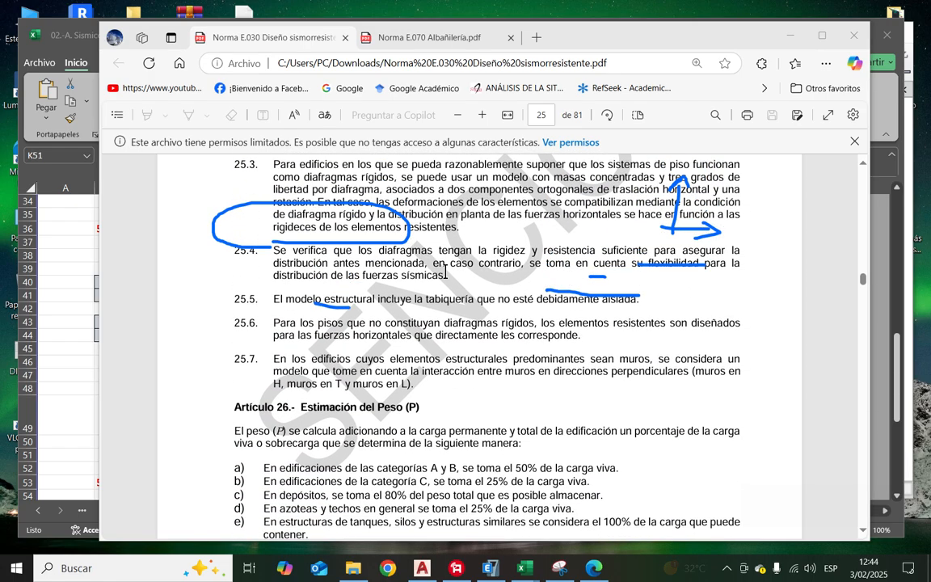
scroll(233, 342, "up", 4)
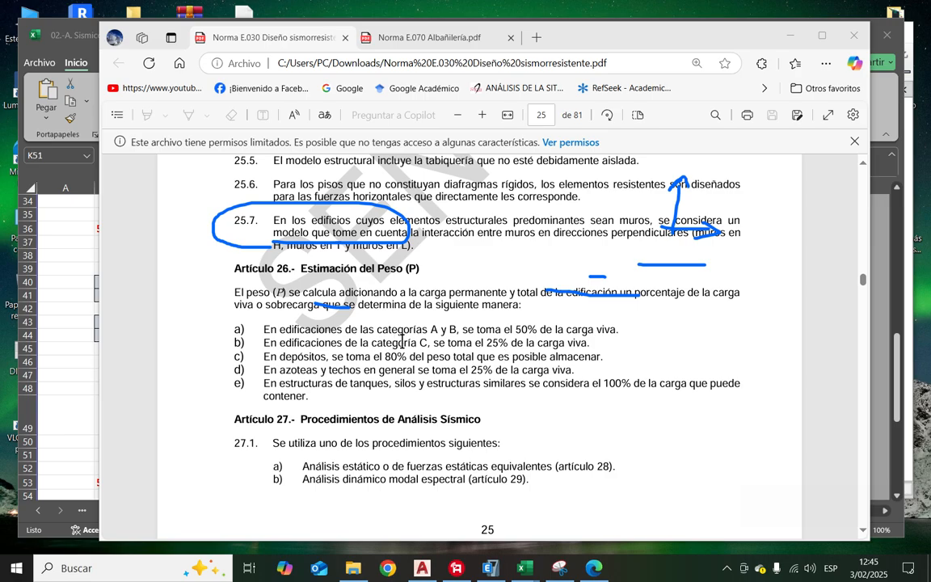
scroll(421, 337, "down", 2)
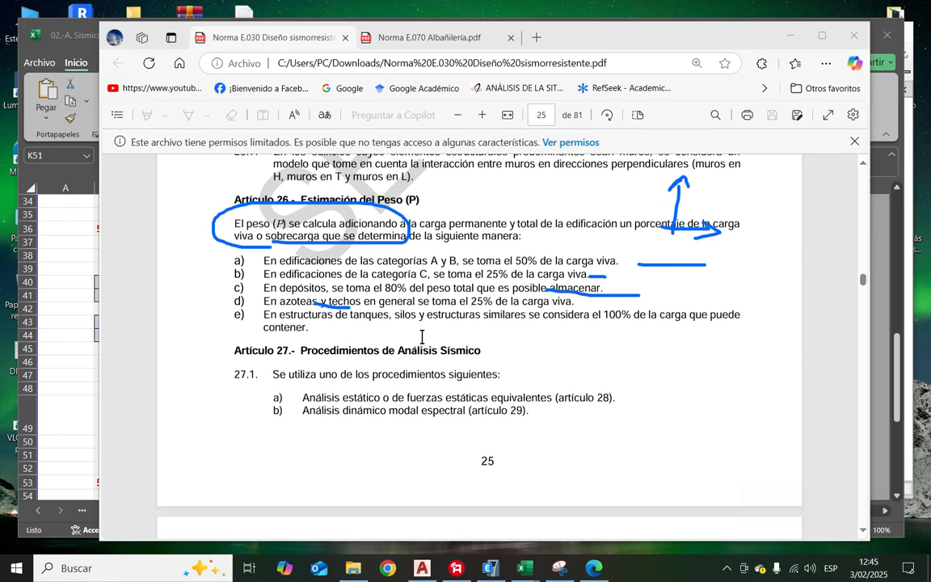
Step: Look through Norma E.030 from Artículo 27 past the static, modal spectral and time-history analysis articles to the start of Capítulo V
scroll(425, 338, "up", 7)
scroll(429, 343, "down", 15)
scroll(435, 347, "up", 8)
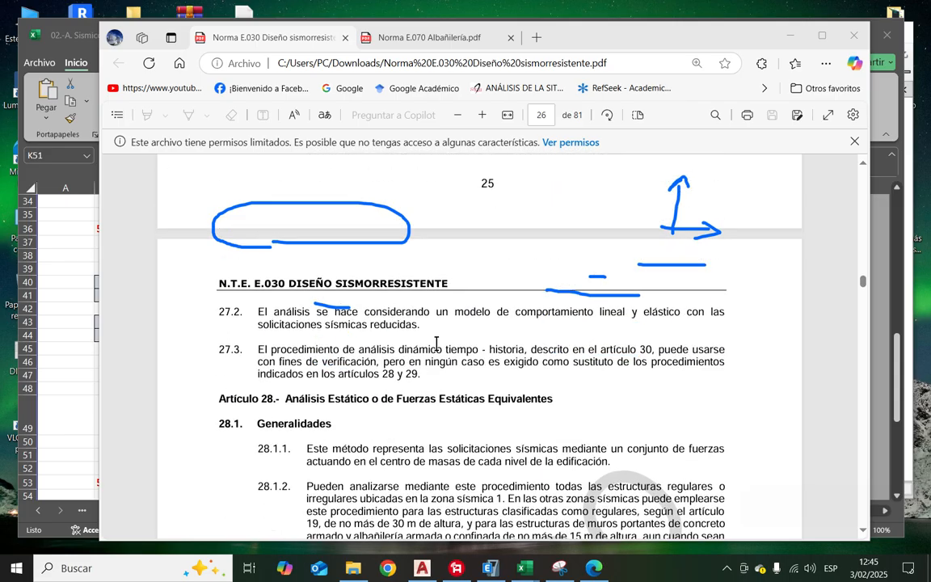
scroll(438, 345, "down", 20)
scroll(440, 344, "down", 12)
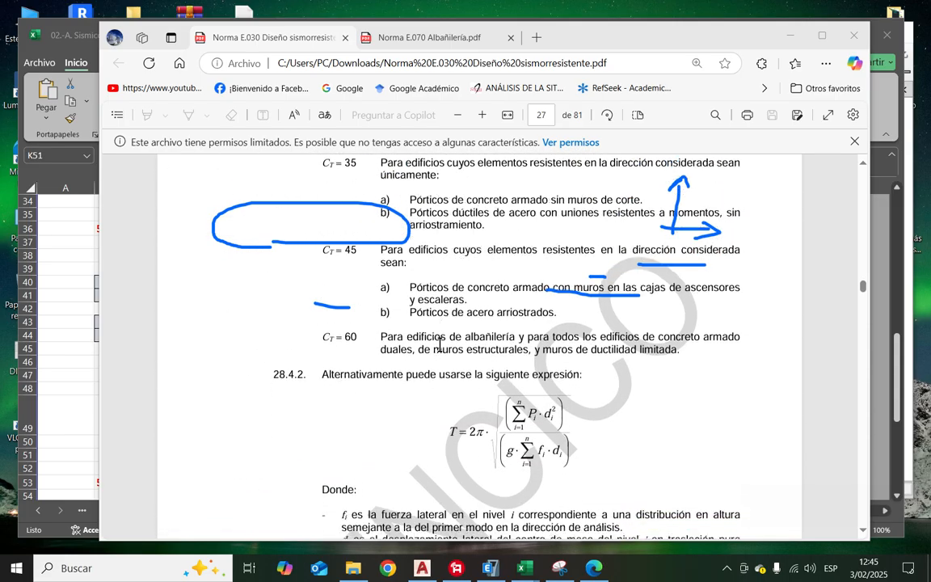
scroll(441, 350, "down", 12)
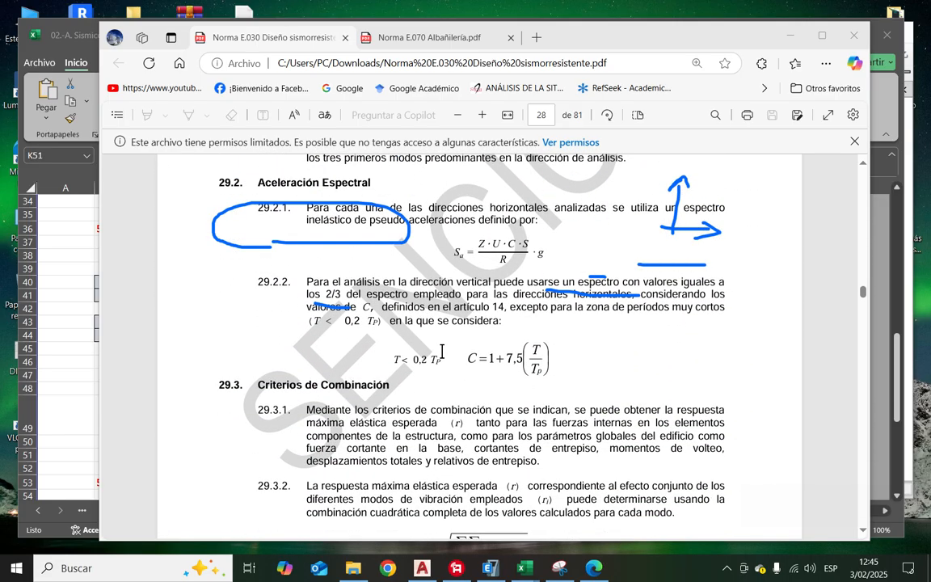
scroll(442, 350, "down", 6)
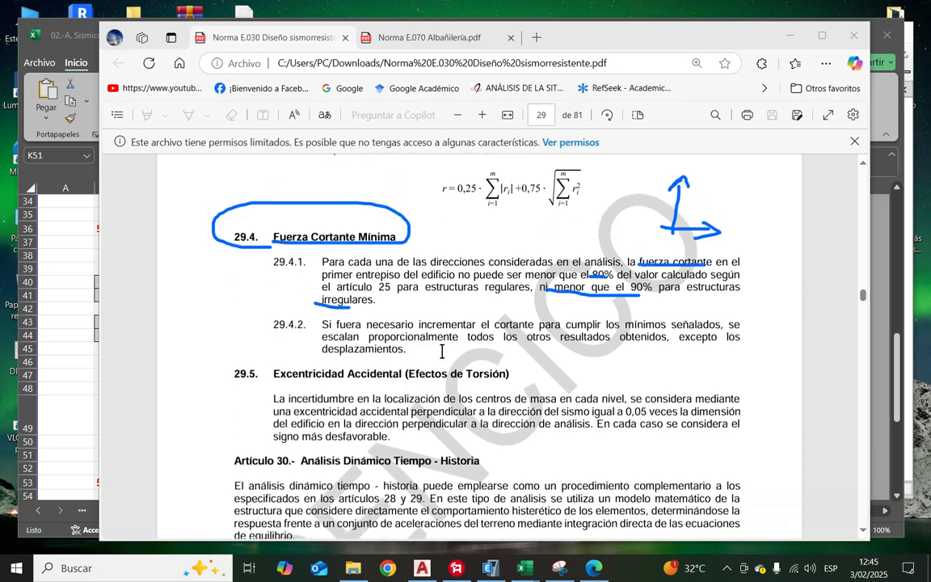
scroll(441, 352, "down", 6)
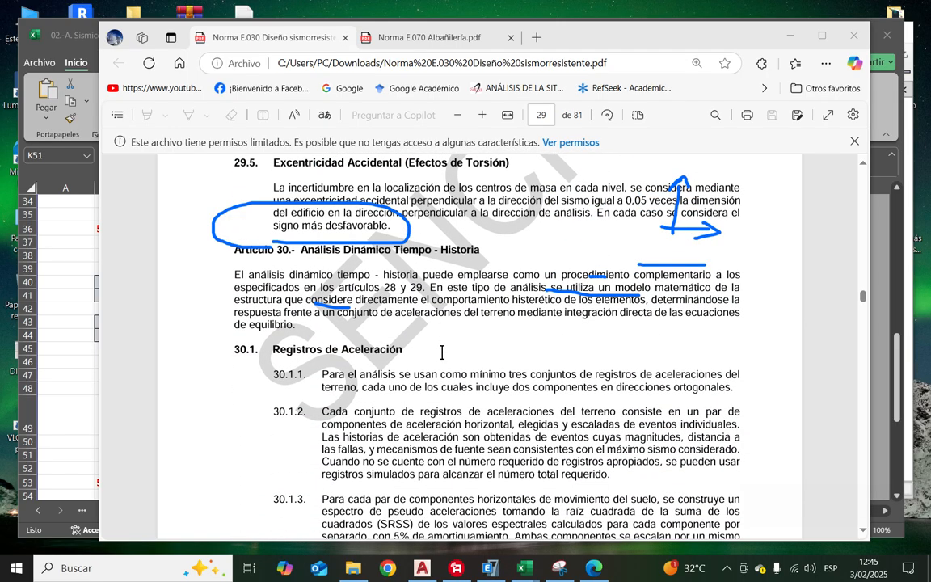
scroll(441, 354, "down", 10)
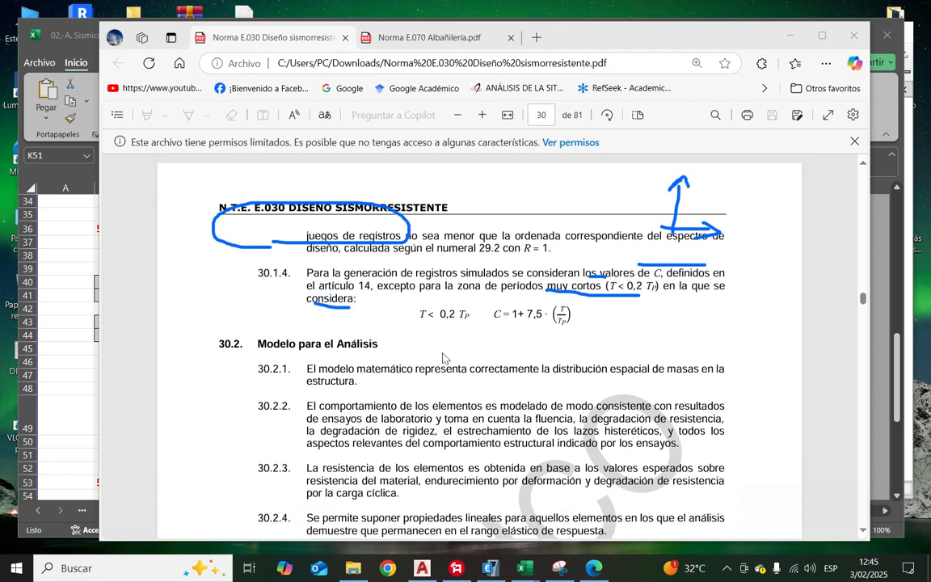
scroll(441, 353, "down", 8)
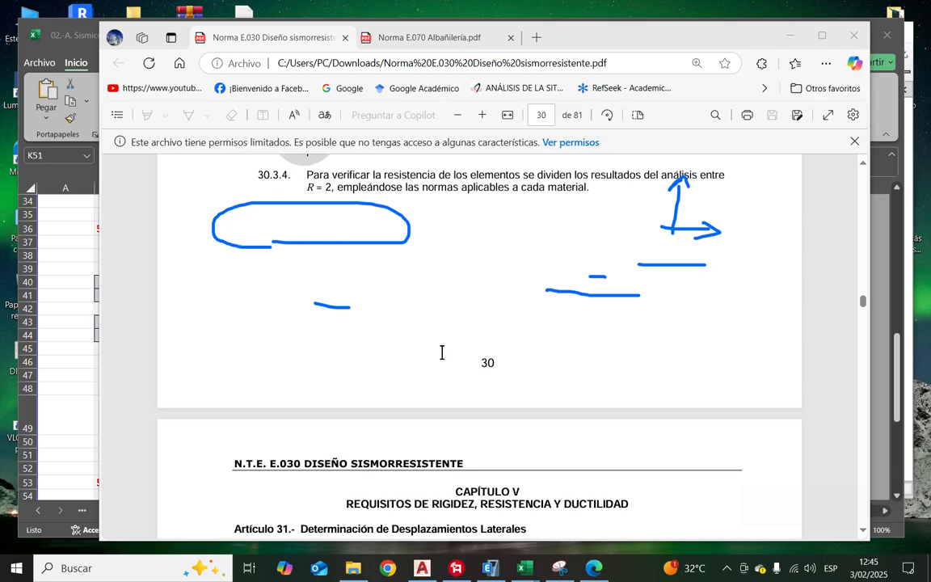
Step: Look back through Norma E.030 from Capítulo V past 28.2 Fuerza Cortante en la Base to Artículo 26
scroll(441, 357, "up", 20)
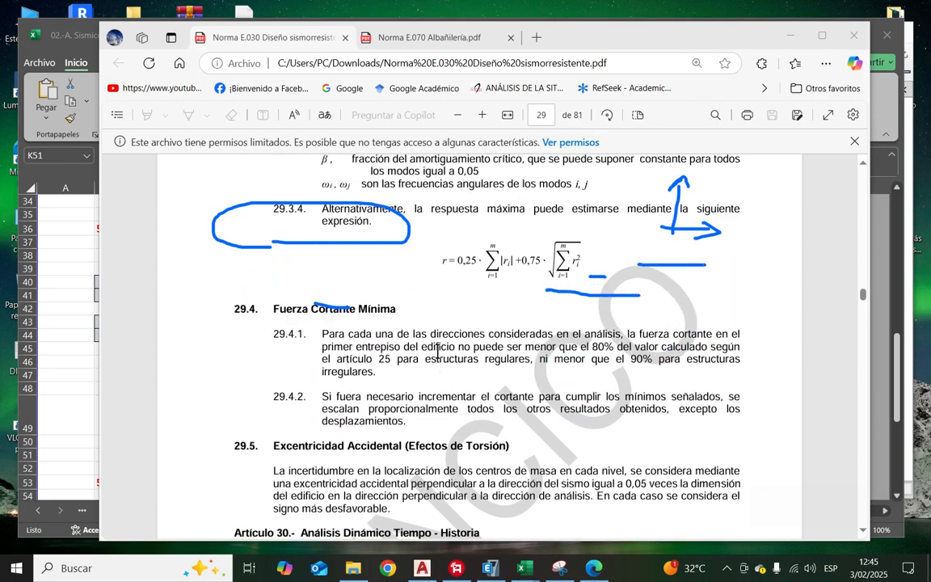
scroll(438, 352, "up", 15)
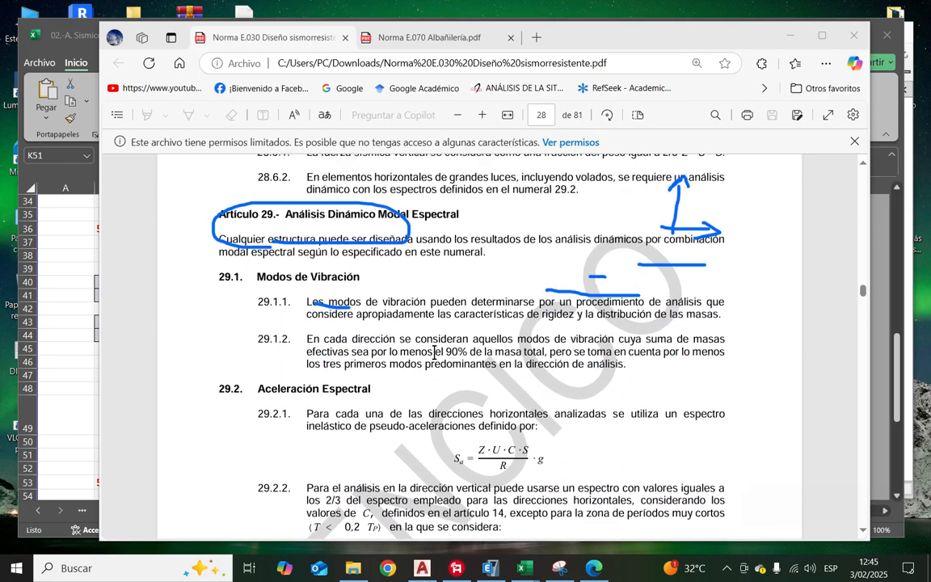
scroll(435, 352, "up", 6)
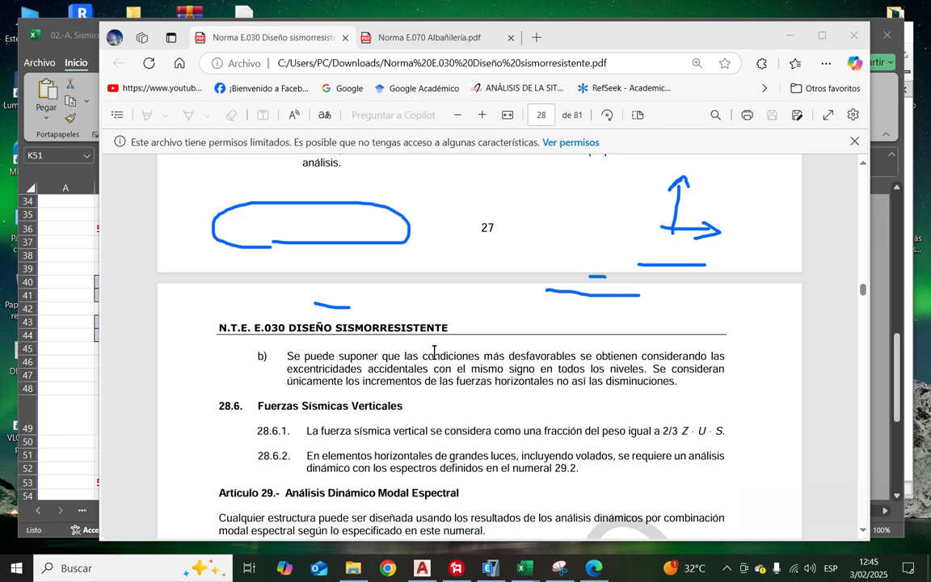
scroll(434, 353, "up", 10)
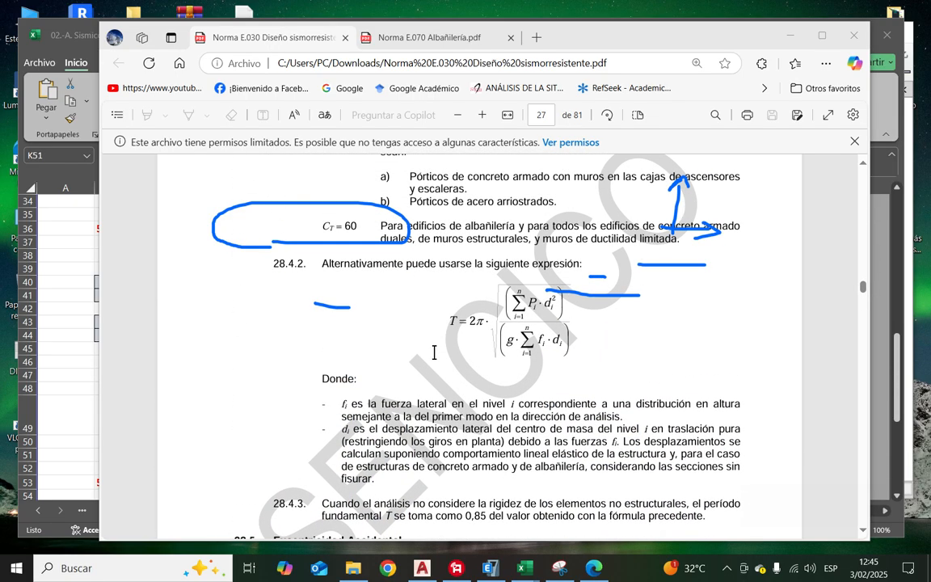
scroll(434, 353, "up", 8)
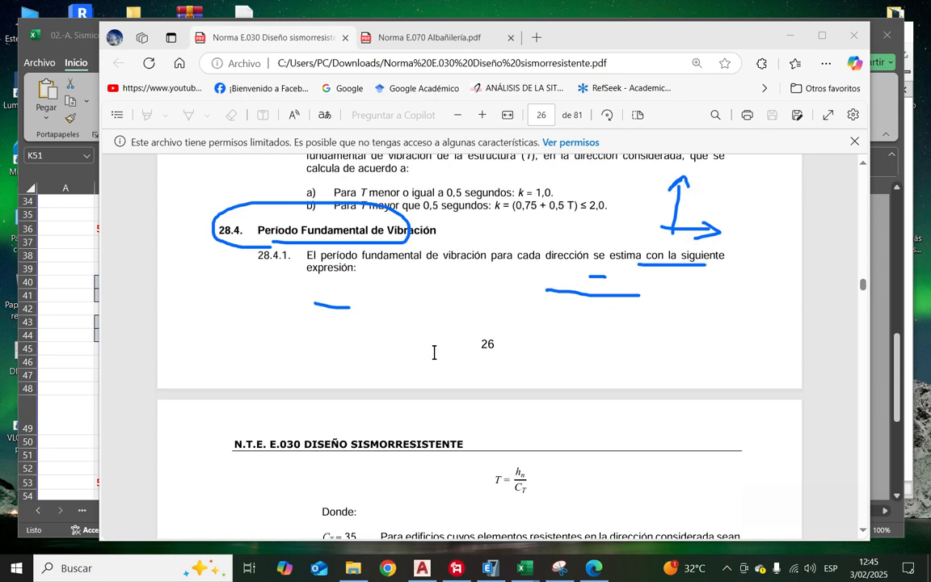
scroll(434, 353, "up", 5)
scroll(432, 443, "up", 3)
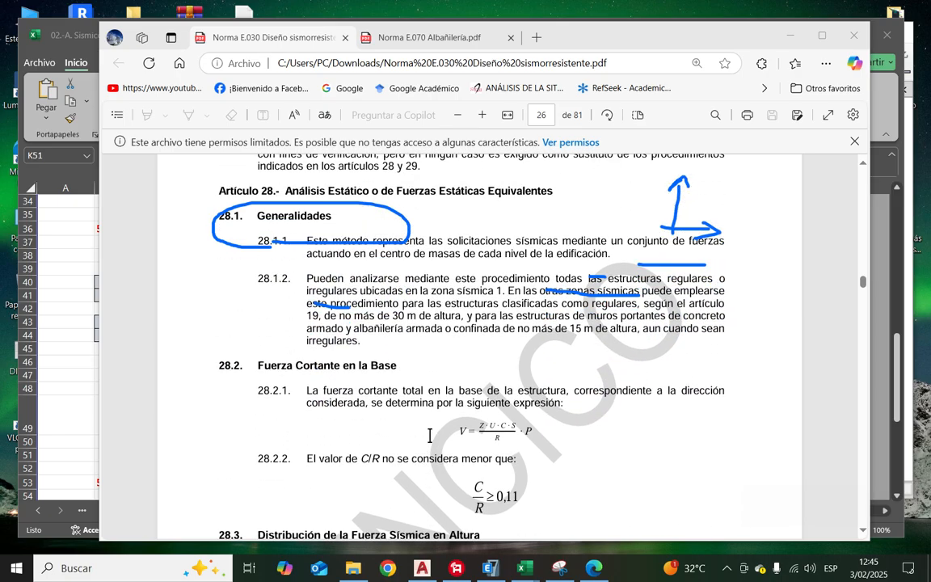
scroll(430, 436, "up", 6)
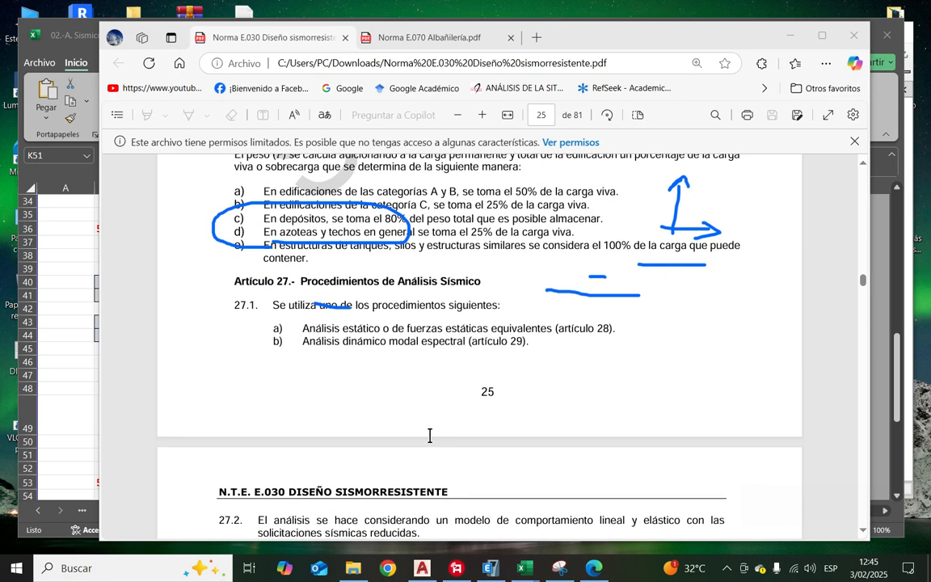
scroll(429, 436, "up", 1)
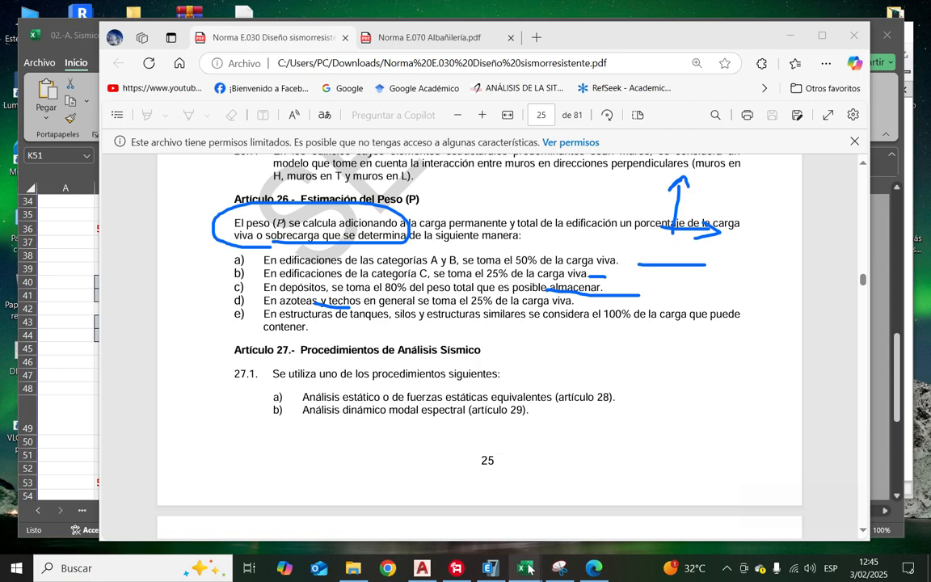
Step: Switch to the Excel workbook's Fact. Escala sheet and clear the blue annotations from the screen
mouse_move(525, 569)
left_click(438, 478)
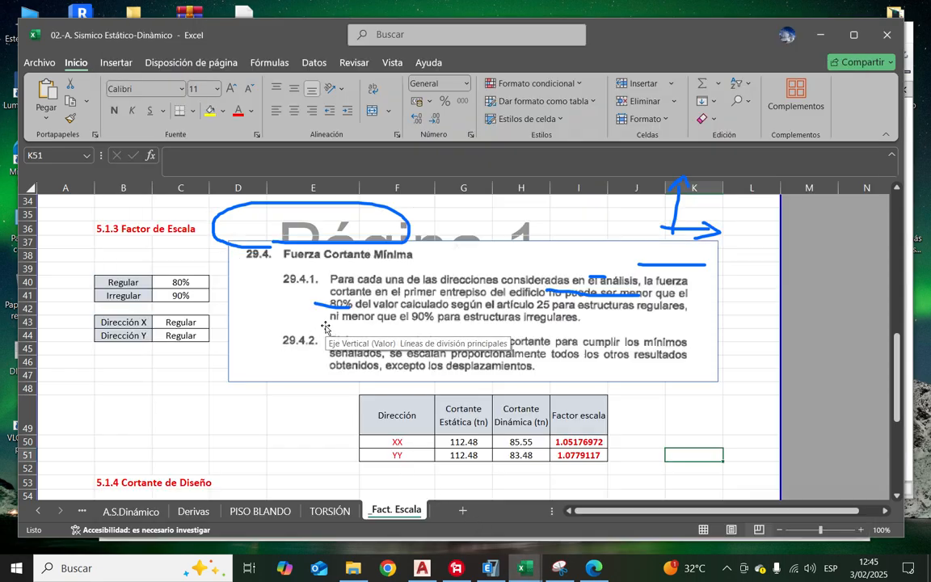
left_click(755, 517)
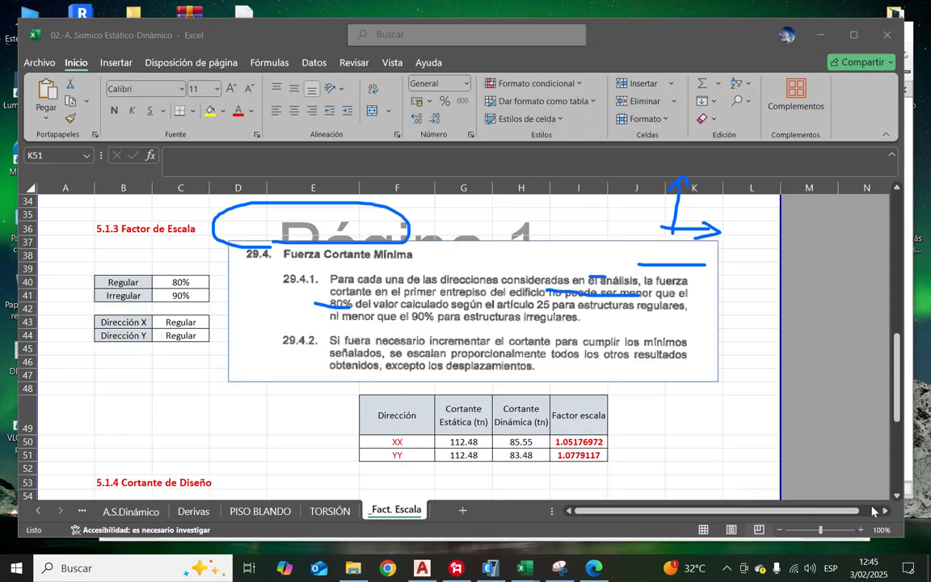
key("Escape")
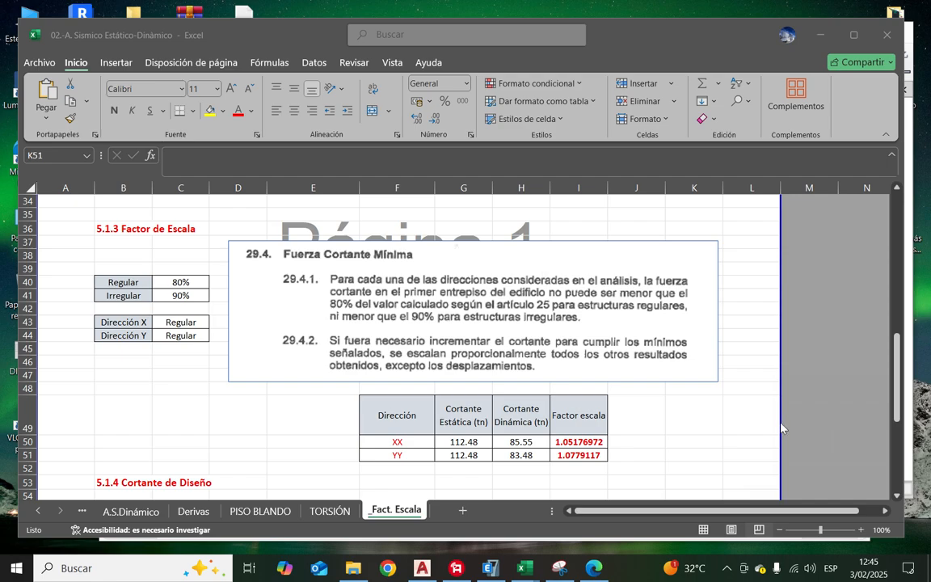
Step: Underline in green the 80% limit, the 90% limit and the word "irregulares" in the pasted 29.4.1 text
left_click_drag(331, 309, 524, 314)
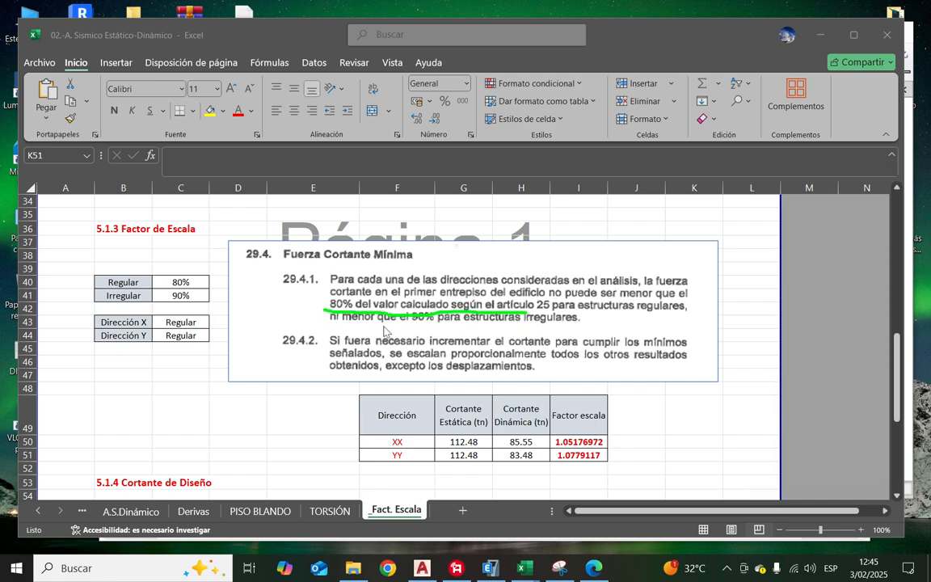
left_click_drag(350, 323, 428, 327)
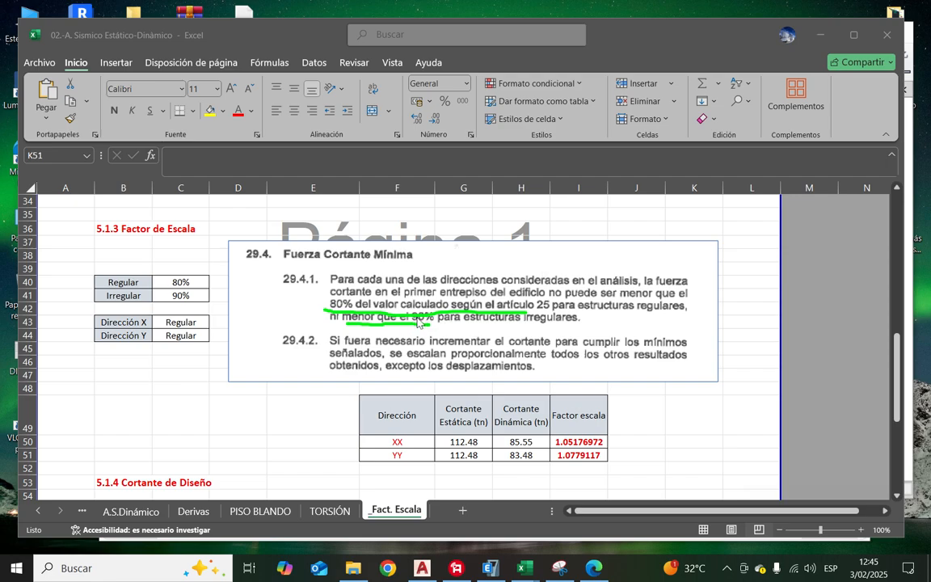
left_click_drag(525, 328, 570, 328)
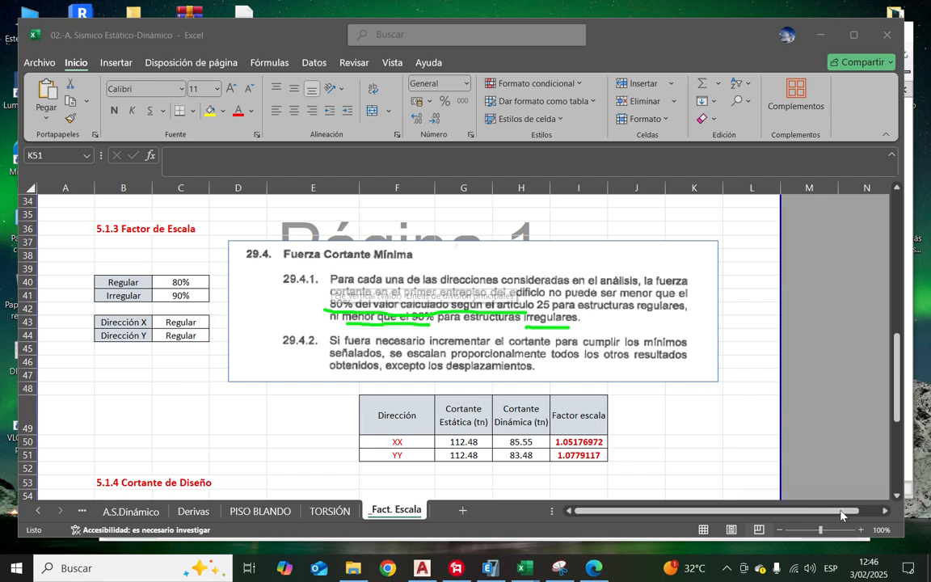
Step: Circle in green the 80% value for Regular and the 90% value for Irregular in the small factor table
left_click(197, 275)
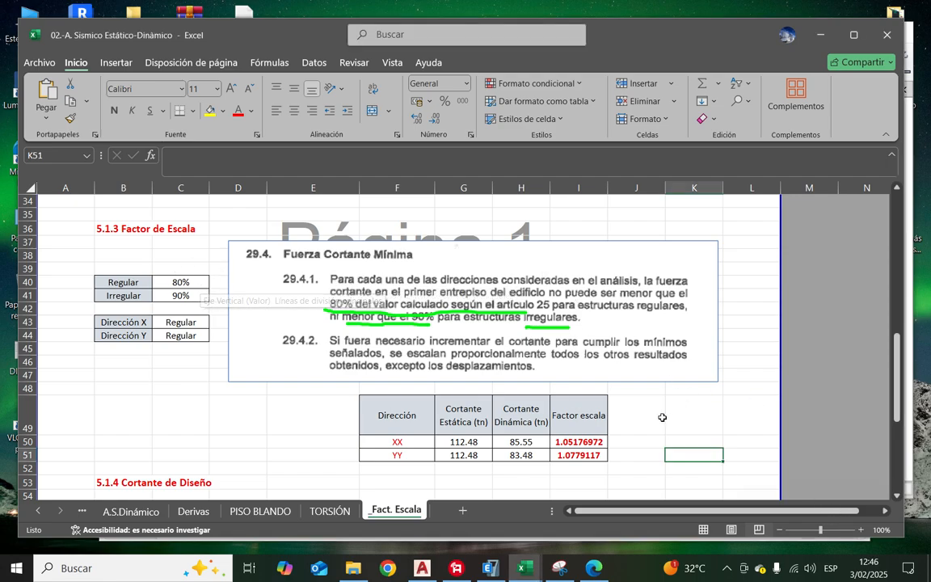
left_click(757, 517)
mouse_move(182, 282)
left_mouse_down()
mouse_move(168, 274)
mouse_move(163, 286)
mouse_move(194, 288)
mouse_move(183, 260)
left_mouse_up()
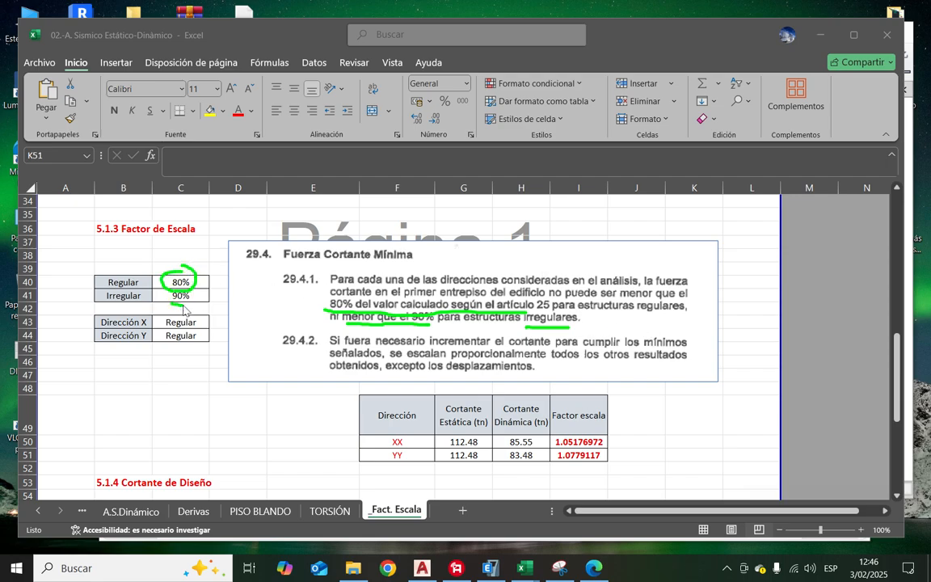
left_click_drag(183, 296, 168, 298)
Step: Inspect the XX scale factor formula in I50 and the cells it references
left_click(582, 440)
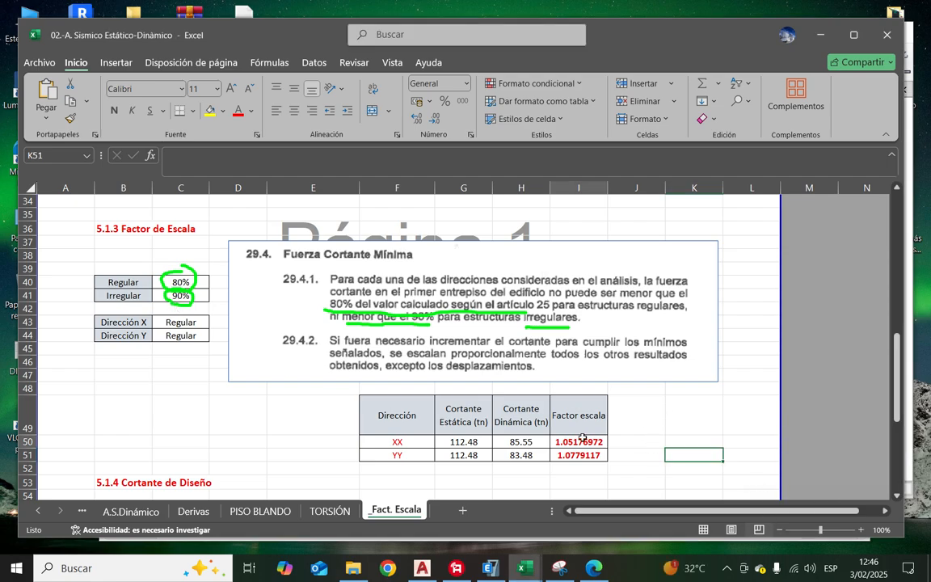
left_click(423, 157)
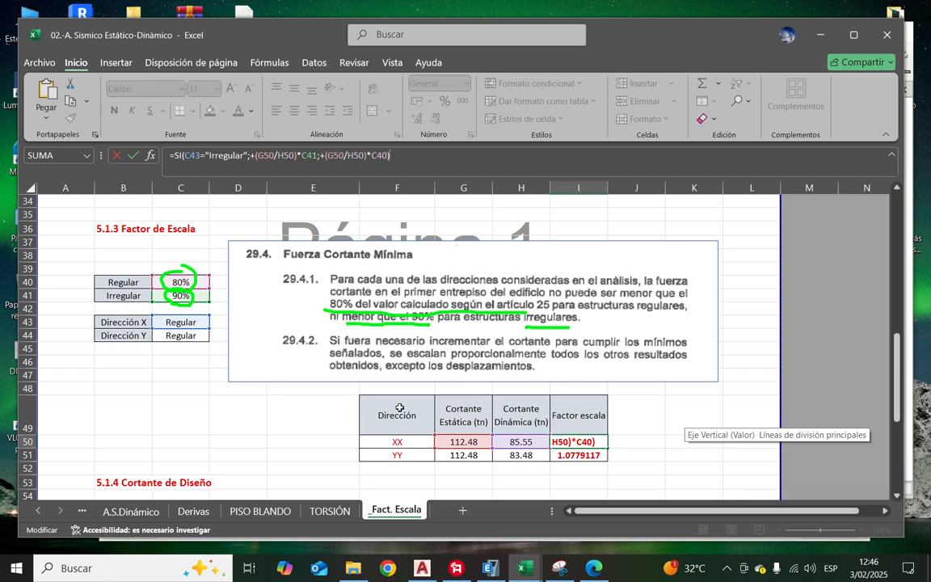
left_click(652, 441)
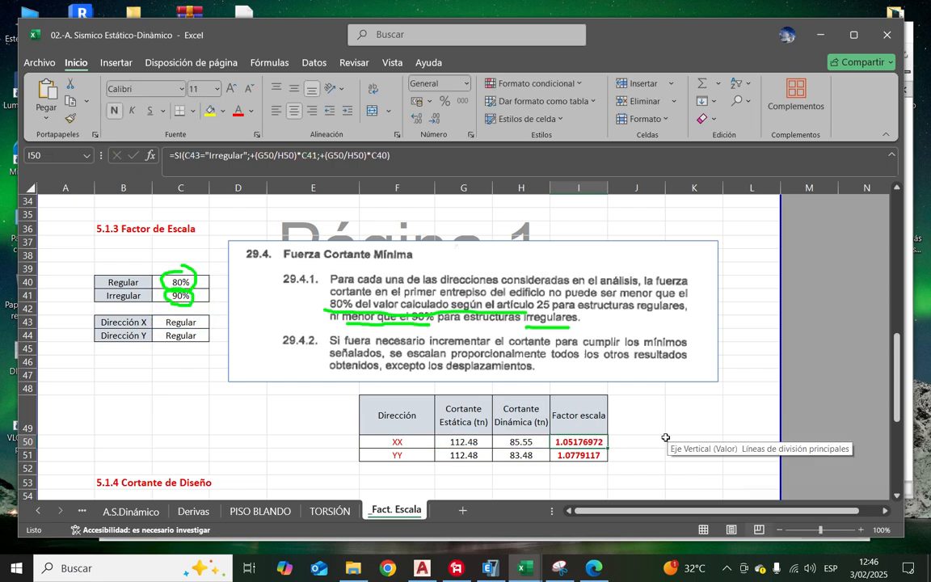
Step: Compare the XX static shear in G50 with the dynamic shear in H50 and check their source references
left_click(468, 444)
left_click(517, 443)
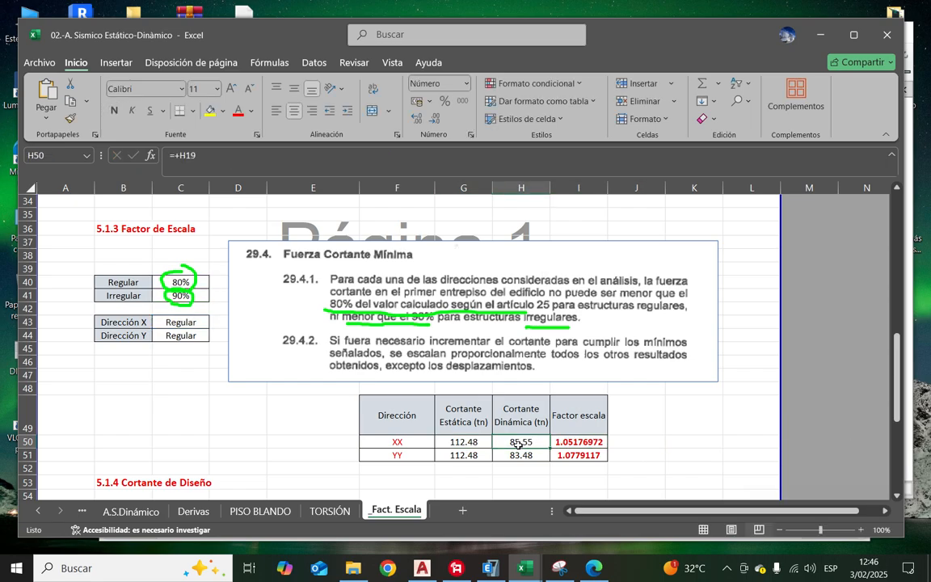
left_click(469, 442)
left_click(513, 442)
left_click(466, 441)
left_click(522, 442)
left_click_drag(526, 444, 525, 452)
left_click(511, 443)
left_click(480, 441)
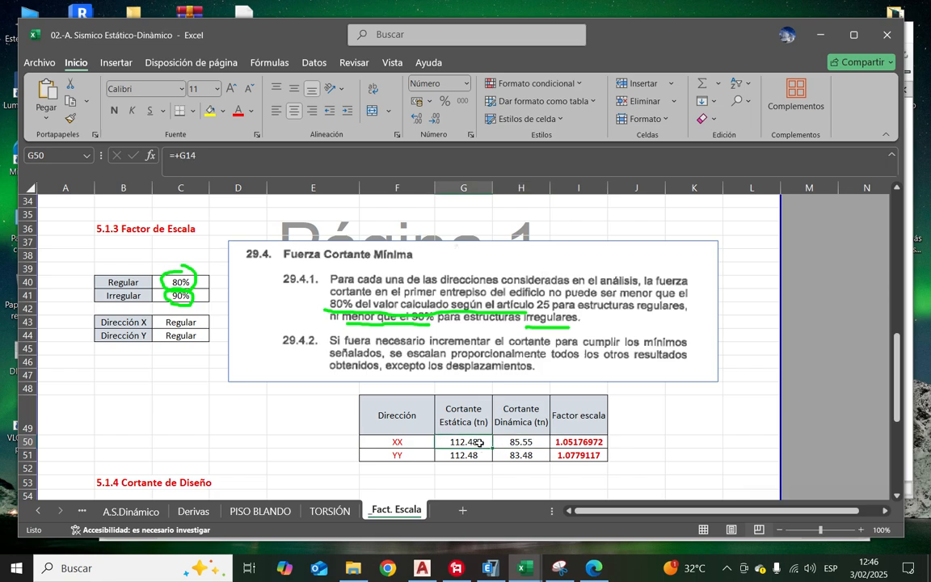
left_click(507, 442)
left_click(481, 444)
left_click(519, 443)
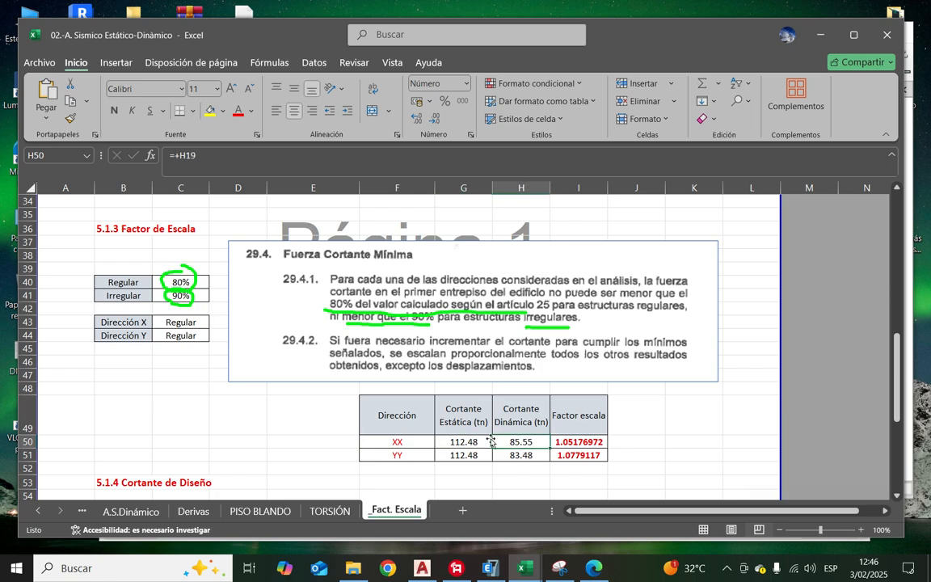
left_click(476, 445)
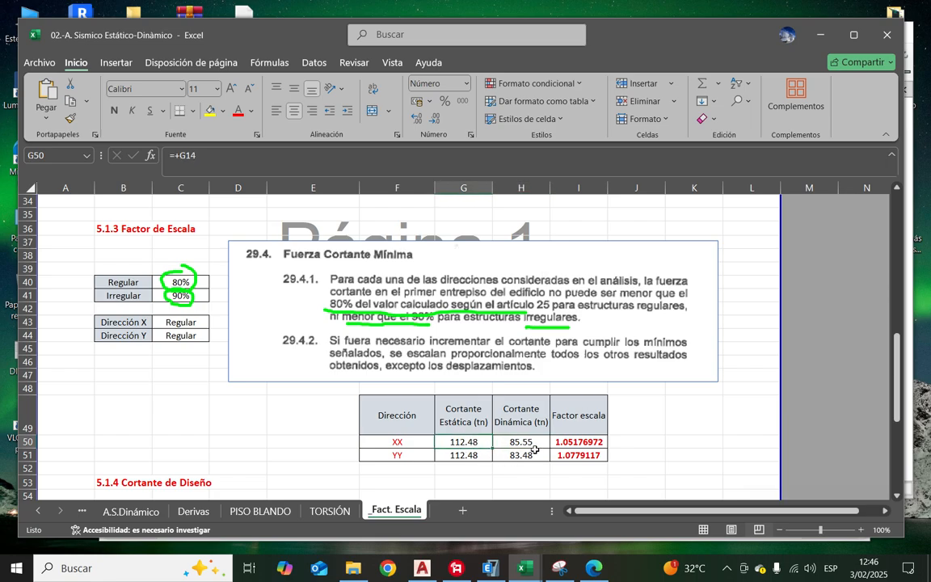
left_click(532, 445)
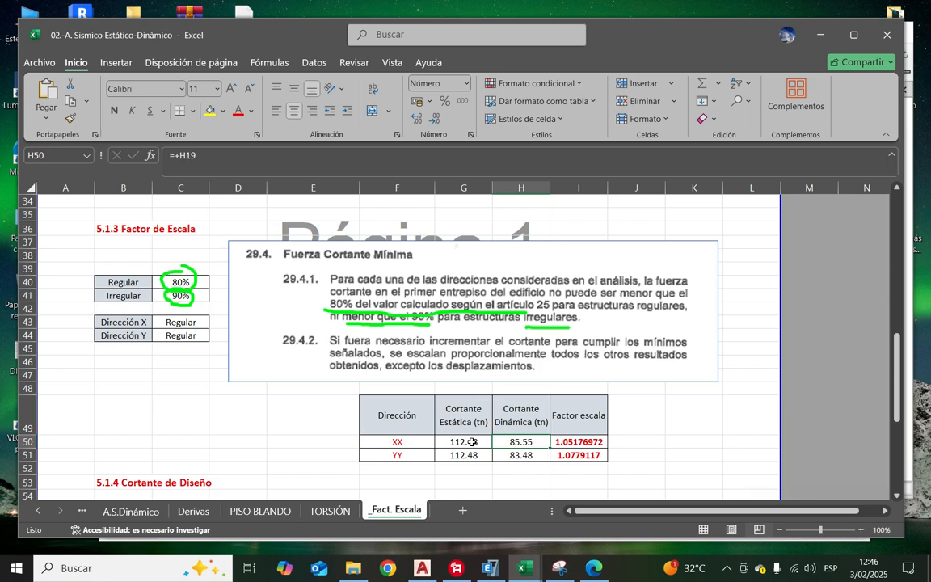
Step: Calculate the XX static-to-dynamic shear ratio in J50 with the formula +G50/H50
left_click(642, 444)
type("+")
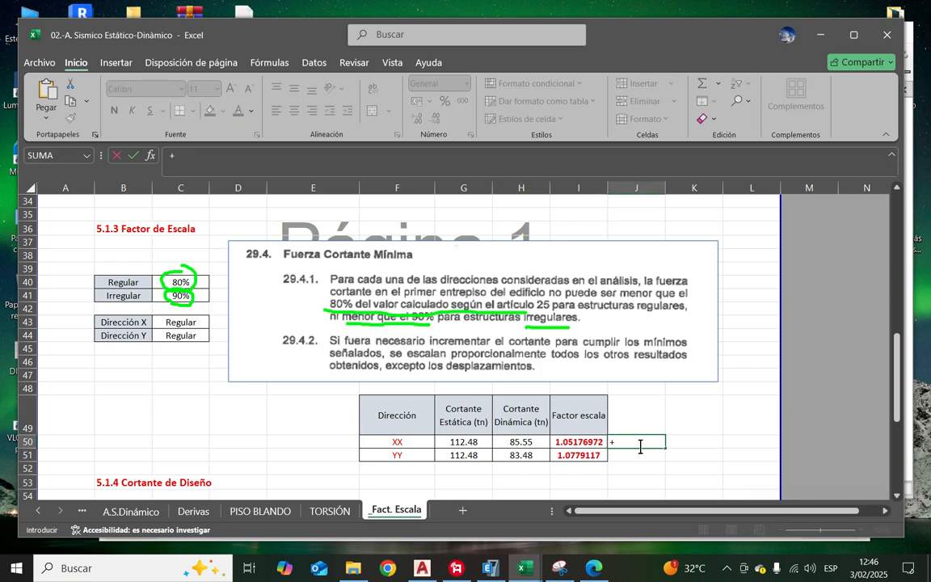
left_click(475, 442)
type("/")
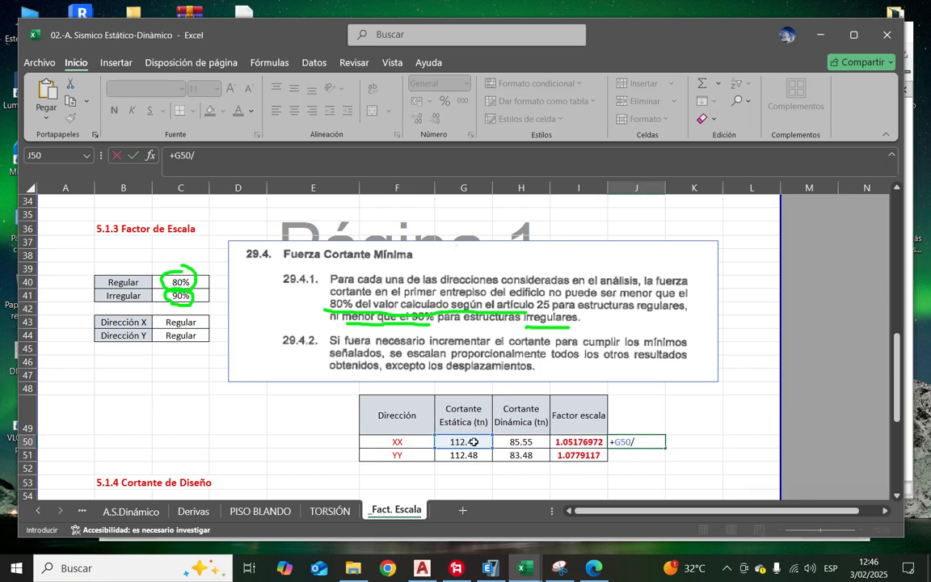
left_click(524, 443)
key("Return")
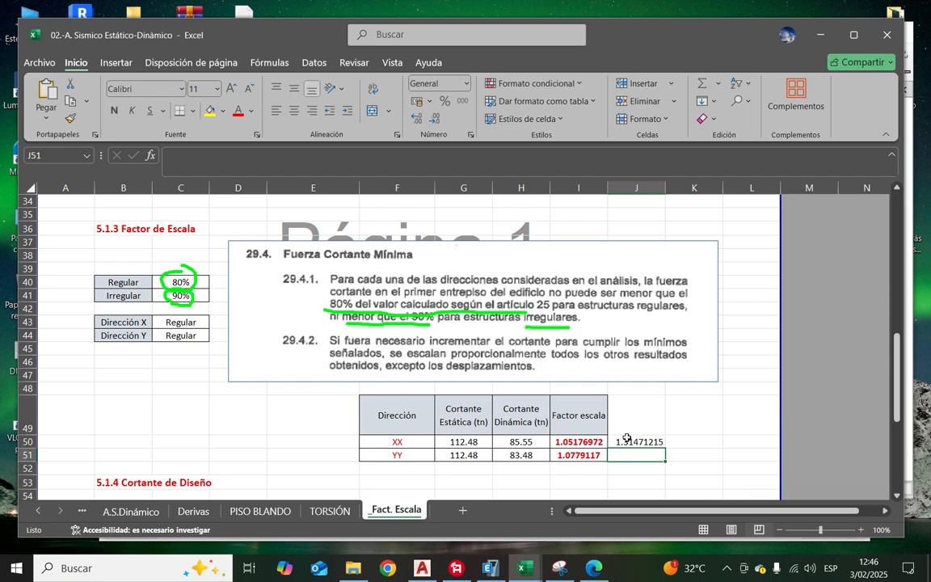
left_click(650, 443)
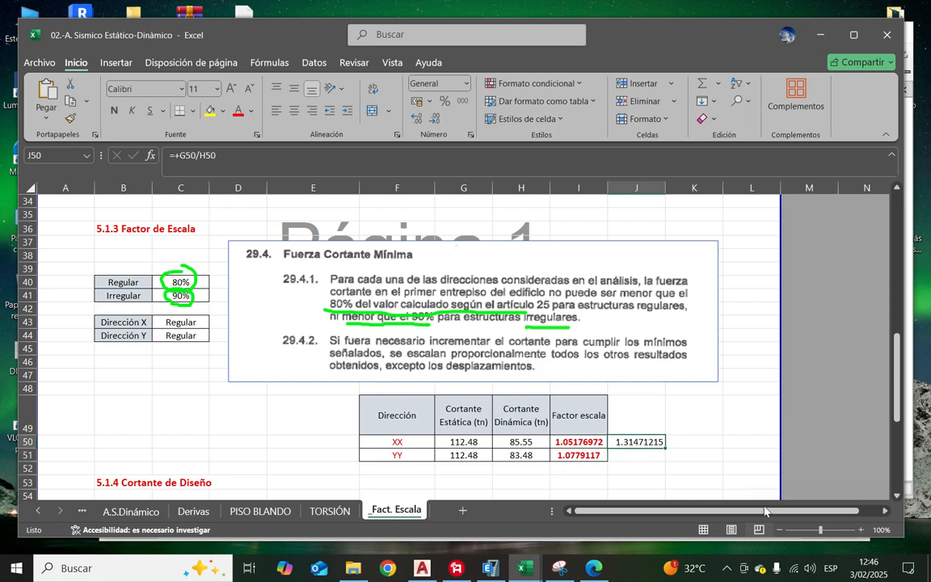
Step: Clear the green annotations and inspect the YY scale factor formula in I51 without changing it
left_click(881, 515)
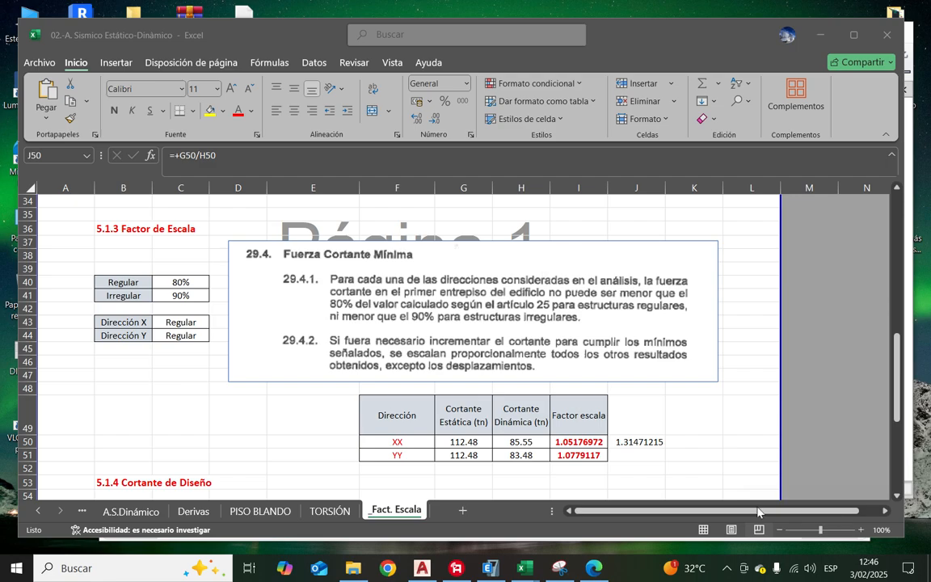
left_click(529, 466)
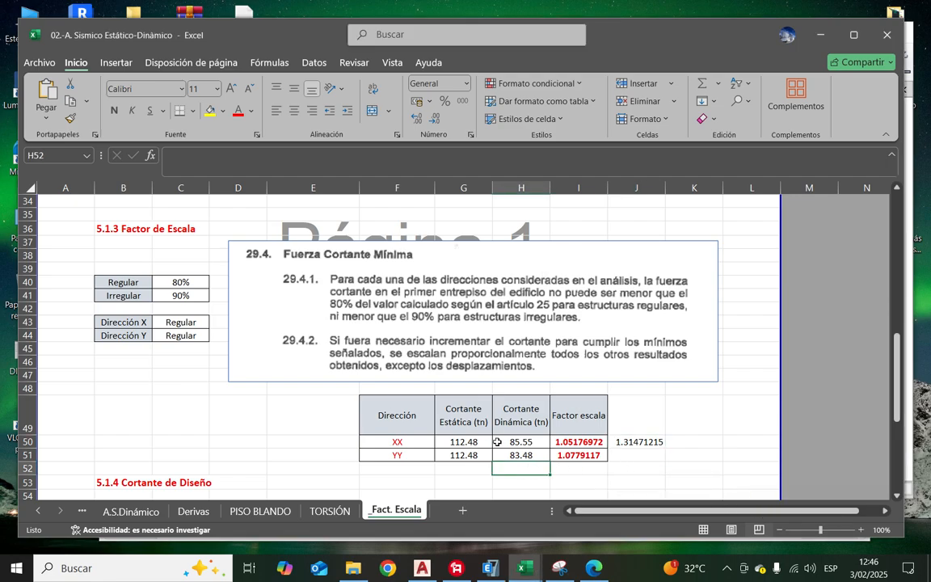
left_click(513, 443)
left_click(593, 451)
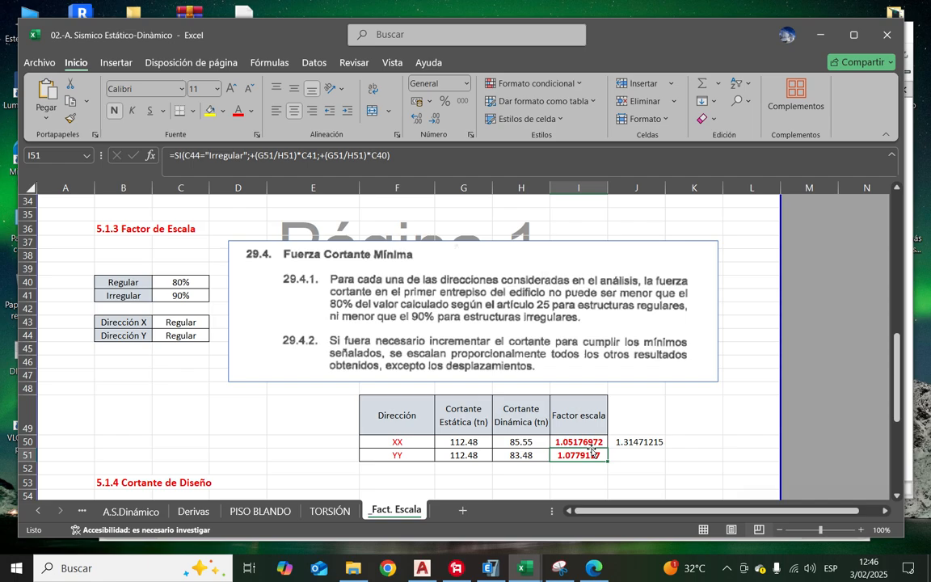
left_click(439, 169)
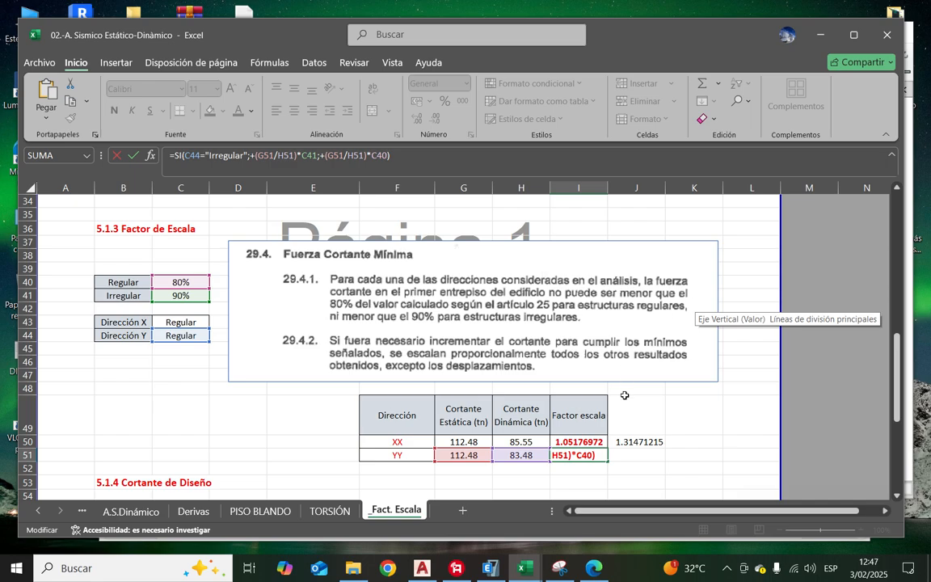
key("Escape")
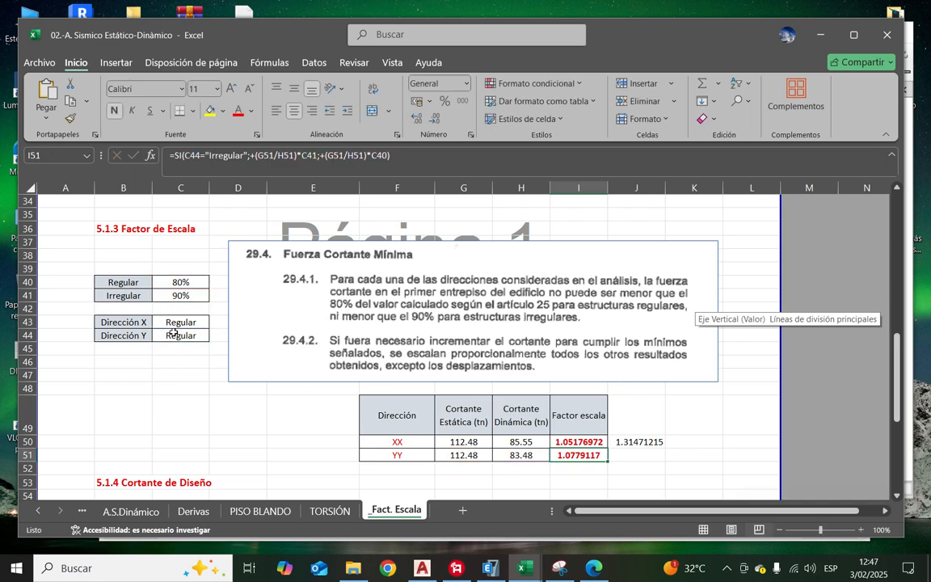
Step: Try Irregular as the condition for Dirección X and set it back to Regular
left_click_drag(175, 323, 174, 334)
left_click(215, 323)
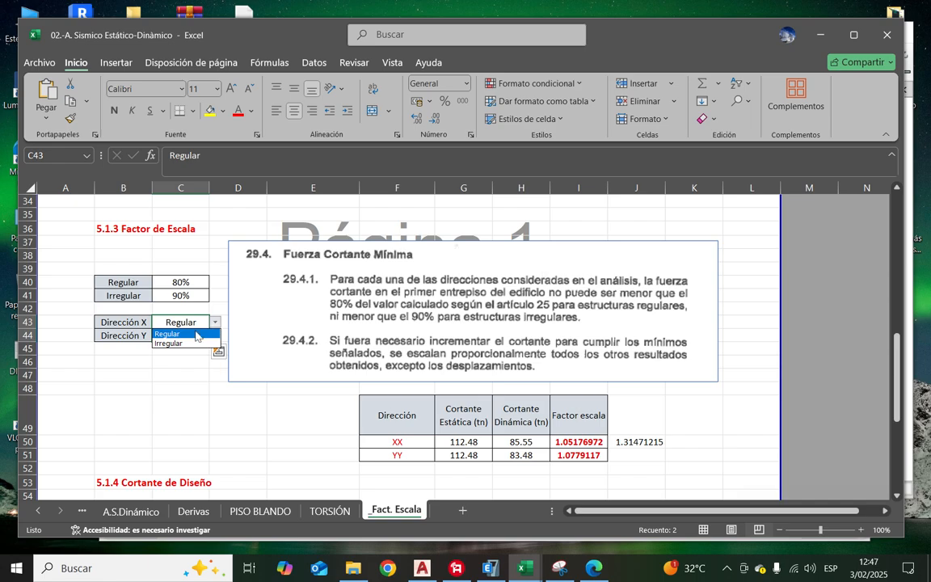
left_click(178, 344)
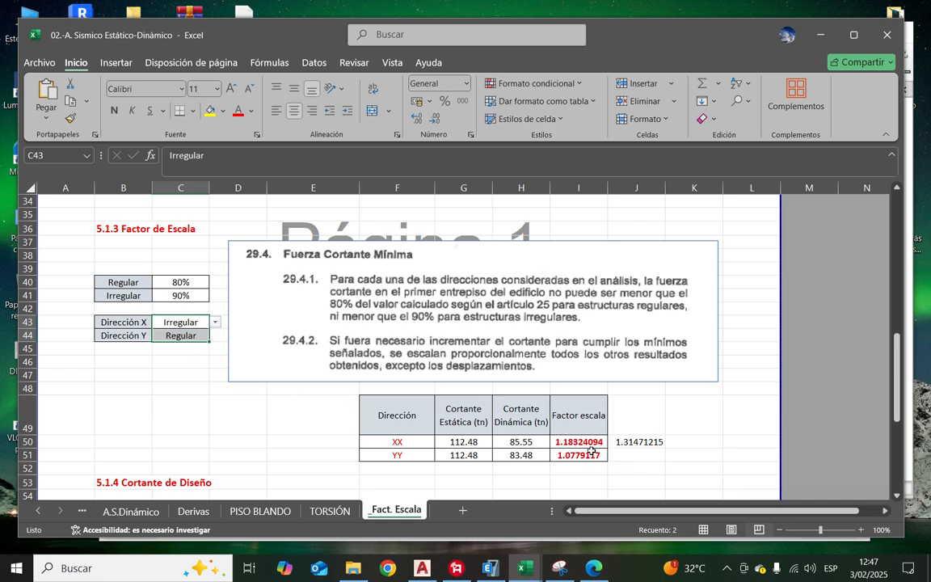
left_click(216, 324)
left_click(198, 334)
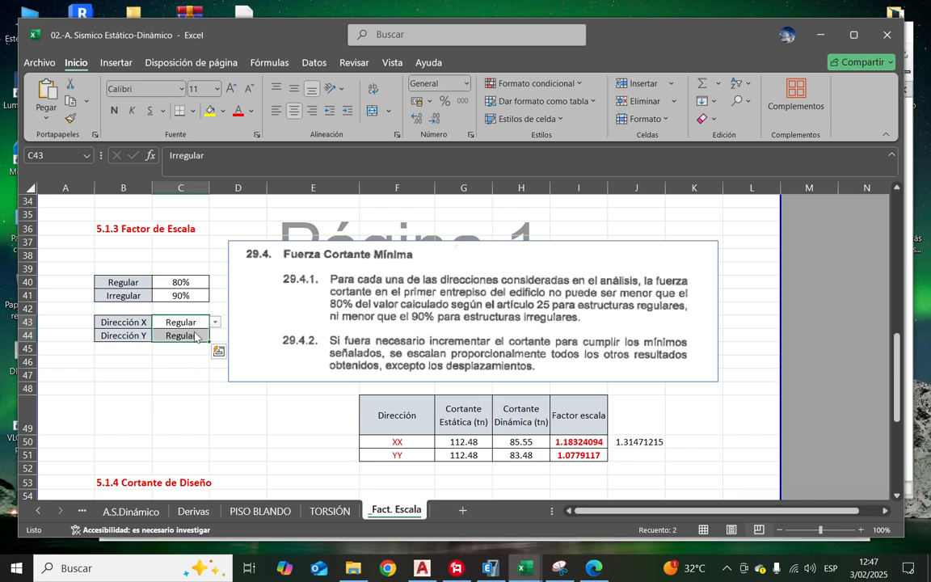
Step: Try Irregular as the condition for Dirección Y and set it back to Regular
left_click(184, 386)
left_click(198, 335)
left_click(215, 335)
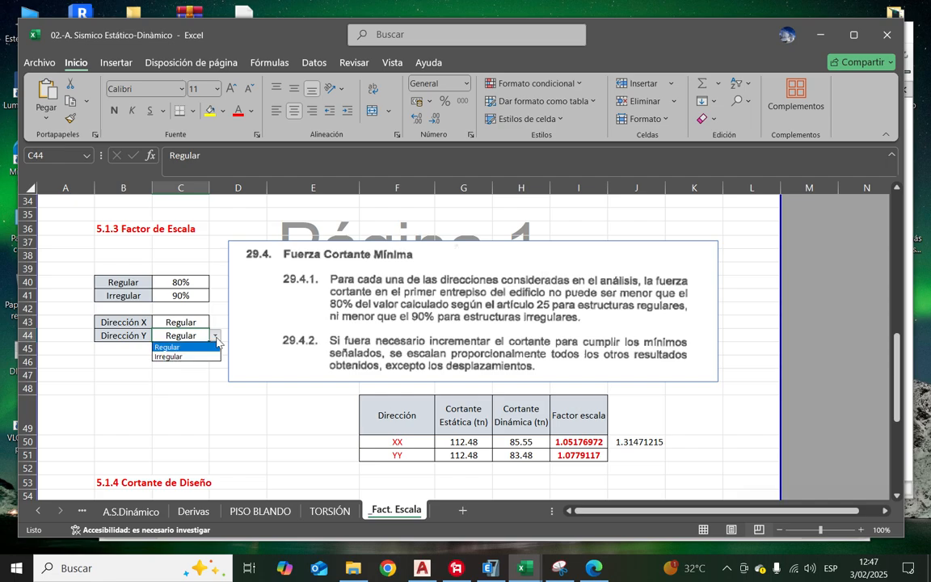
left_click(193, 358)
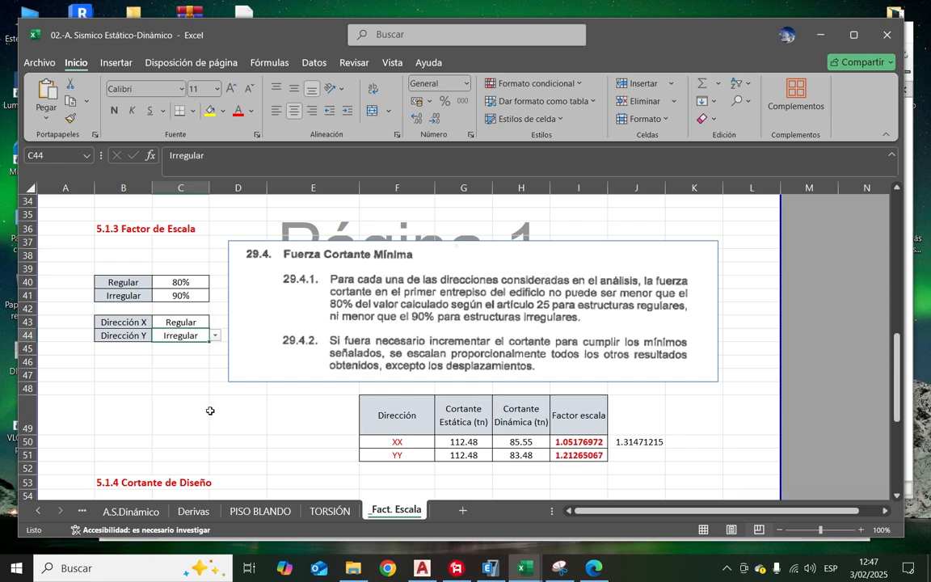
left_click(215, 335)
left_click(177, 304)
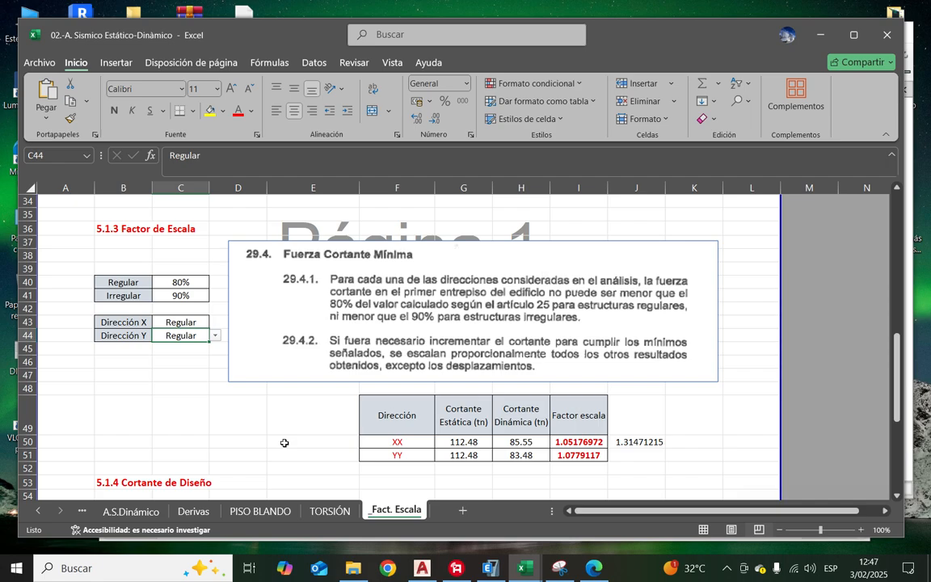
Step: Multiply the XX shear ratio by the Regular percentage in K50 with the formula +J50*C40
left_click(671, 442)
type("+")
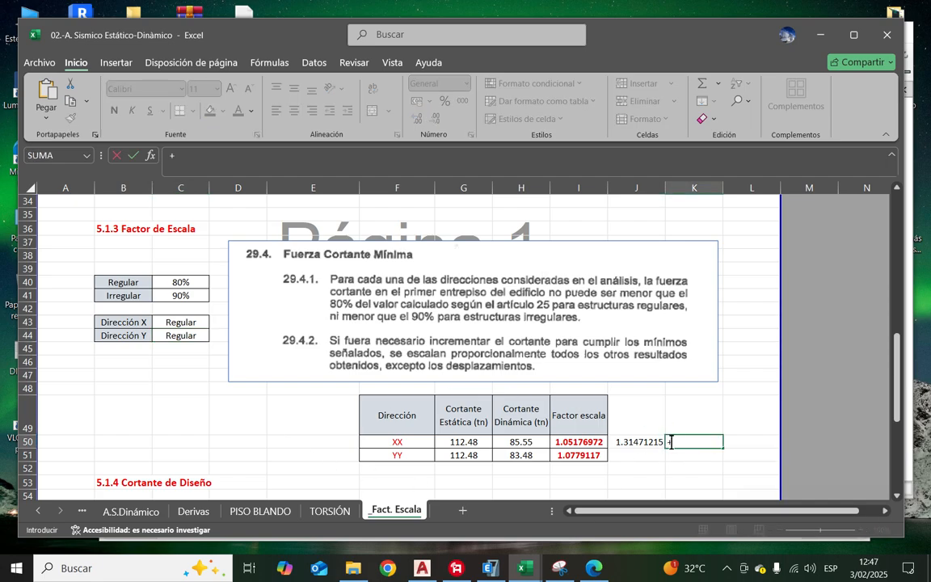
left_click(628, 443)
type("*")
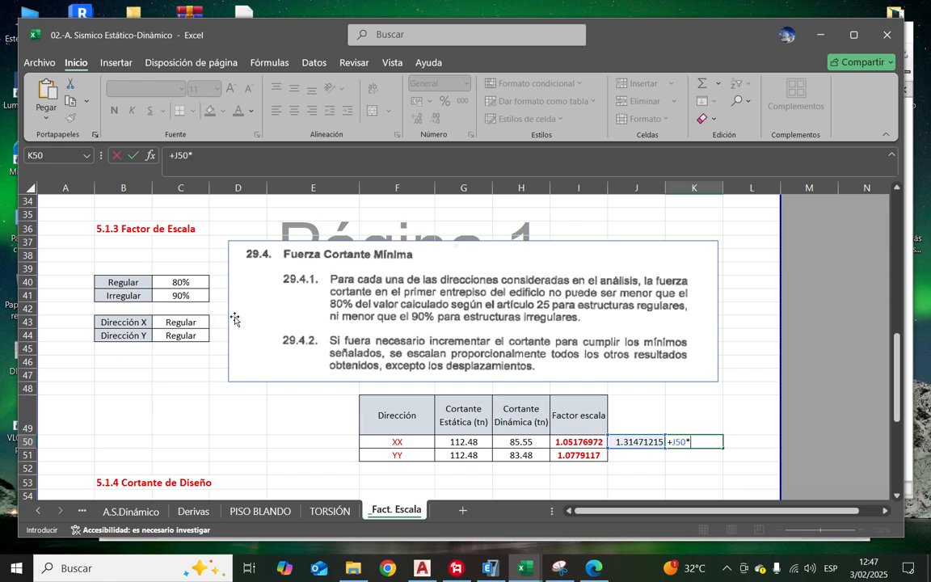
left_click(180, 282)
key("Return")
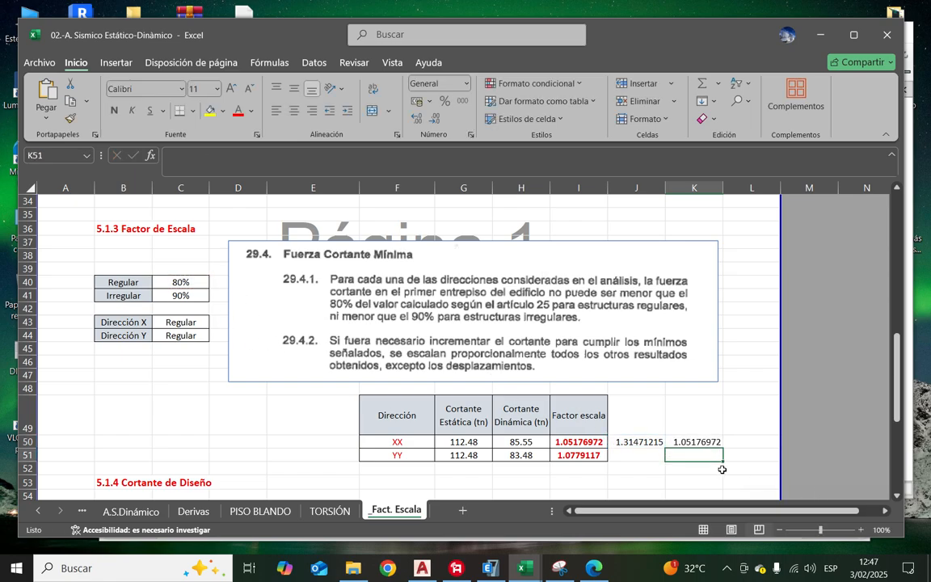
Step: Compare the manual XX factor in K50 with the scale factor in I50 and review K50's formula references
left_click(696, 444)
left_click(598, 442)
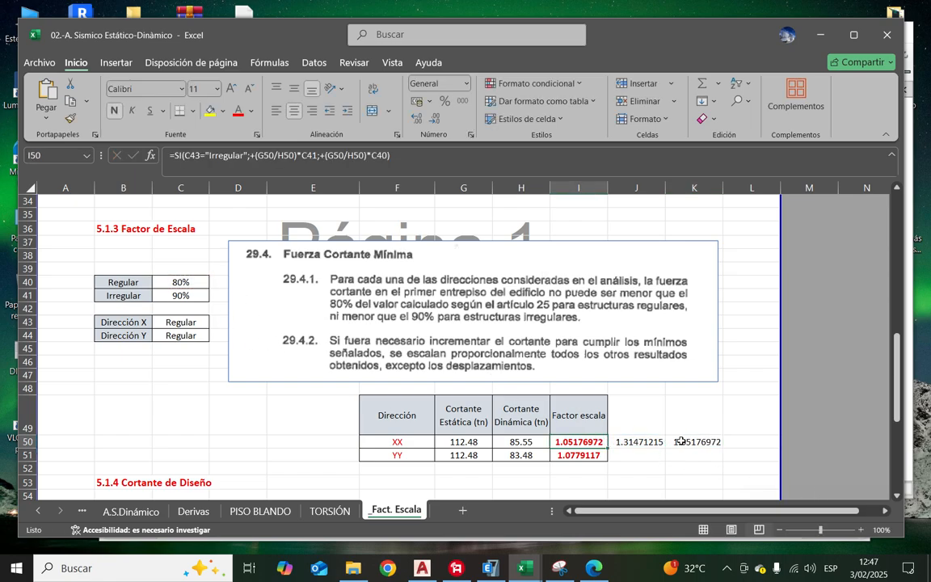
left_click(696, 442)
left_click(579, 442)
left_click(683, 444)
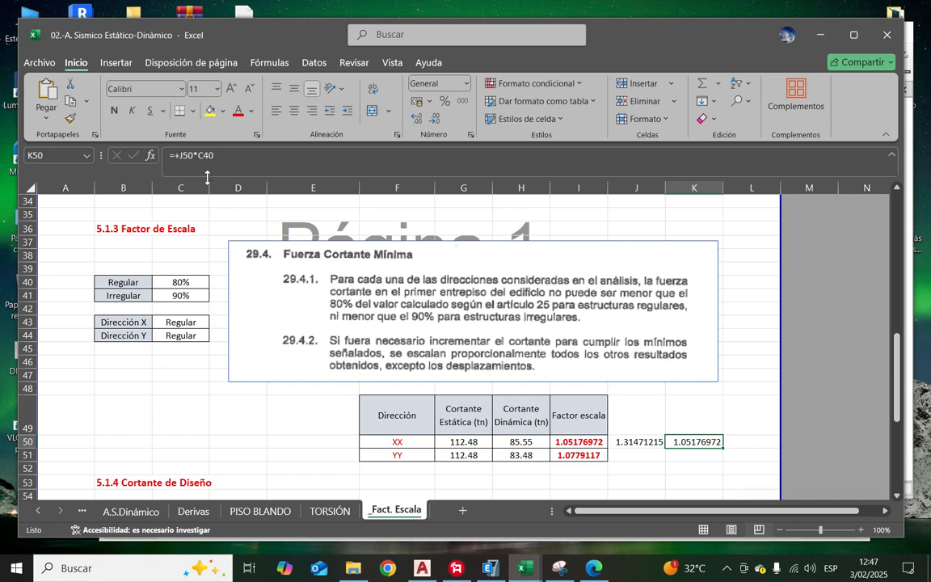
double_click(683, 444)
key("Return")
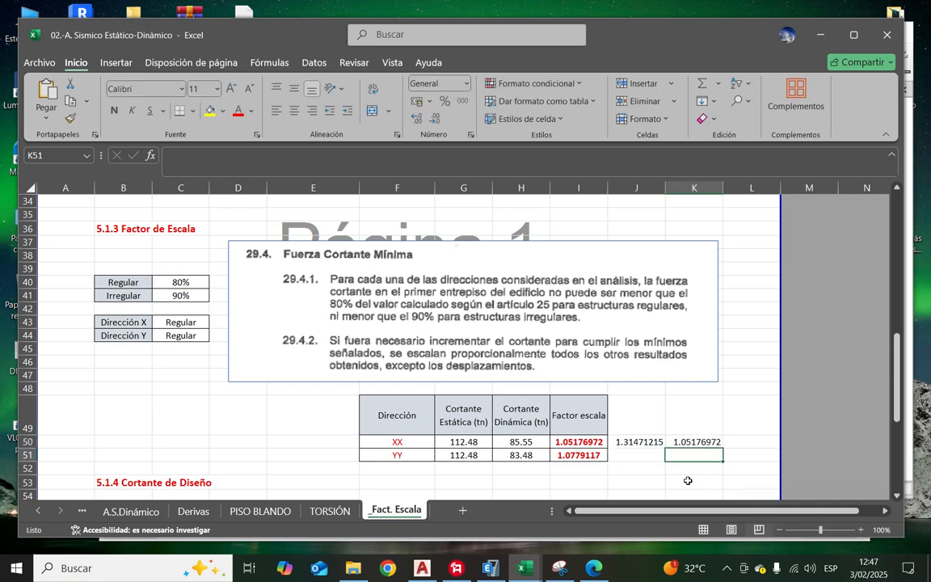
Step: Fill the J50 and K50 formulas down to row 51 for YY and check the cells K51 references
left_click(638, 442)
left_click_drag(665, 449, 653, 464)
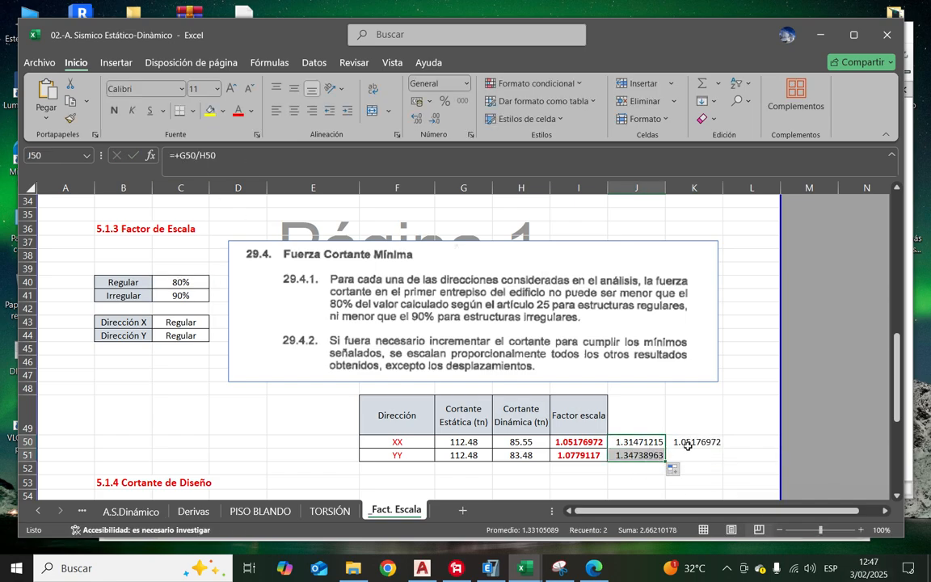
left_click(691, 442)
left_click_drag(722, 448, 700, 457)
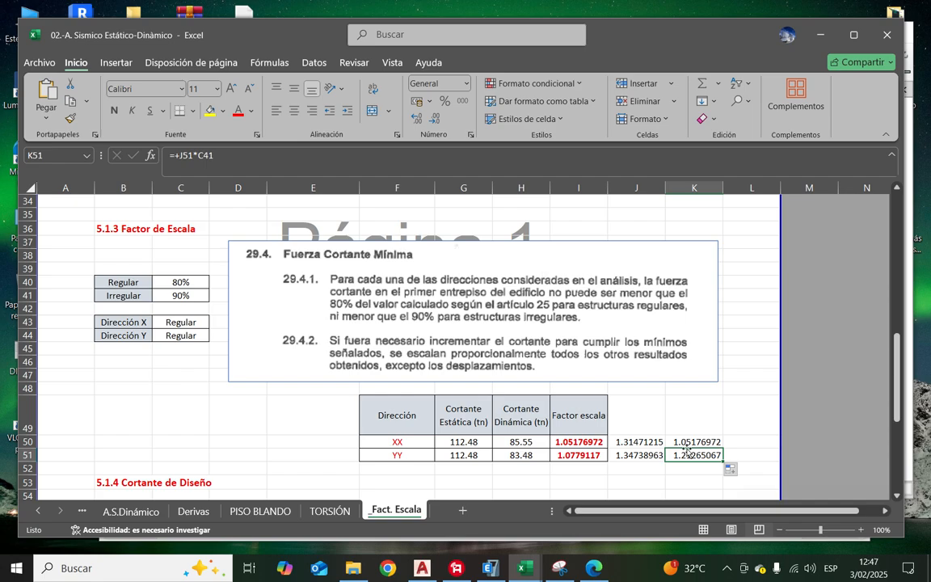
double_click(697, 456)
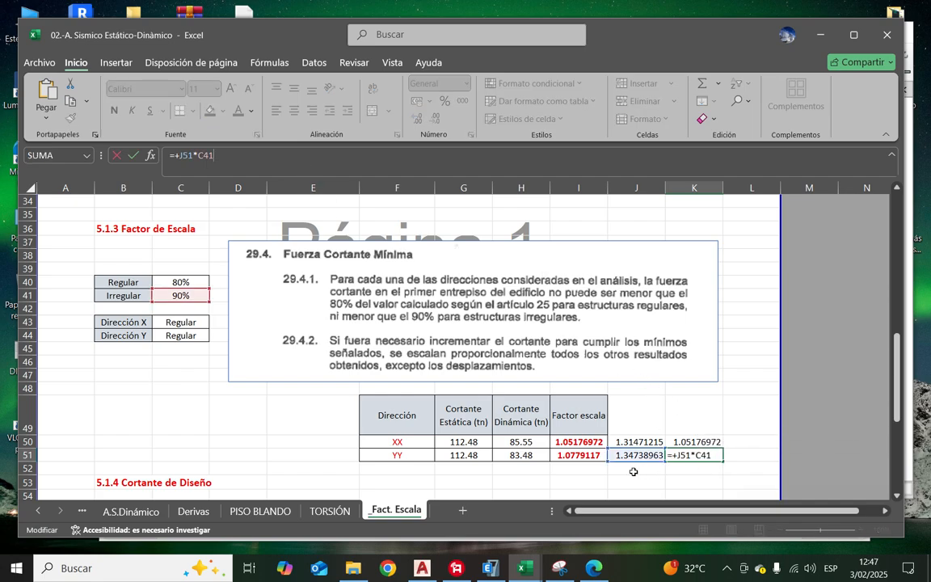
key("Return")
Step: Set the condition for Dirección Y to Irregular
left_click(186, 335)
left_click(215, 335)
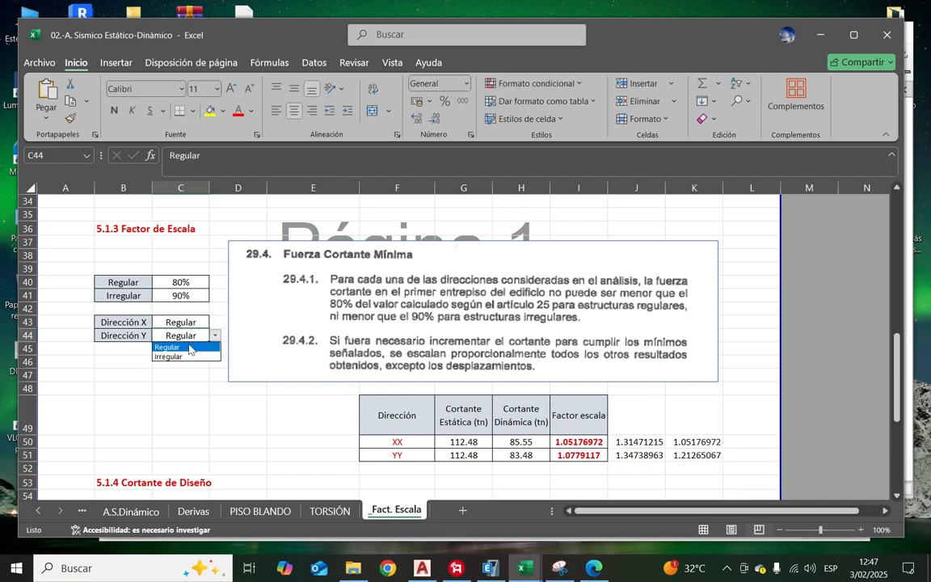
left_click(177, 361)
Step: Compare the YY scale factor in I51 with the manually calculated factor in K51
left_click(574, 468)
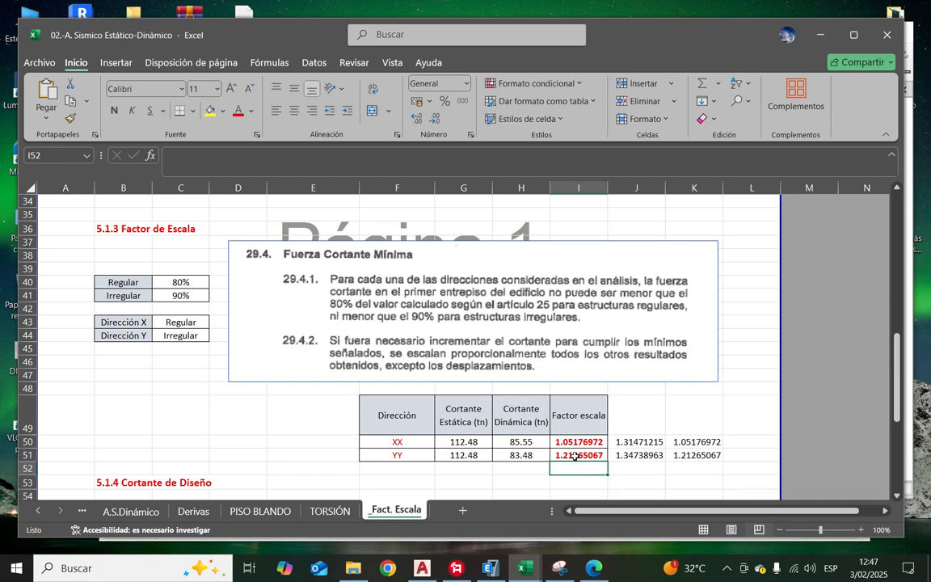
left_click(577, 456)
left_click(699, 457)
left_click(594, 455)
left_click(685, 459)
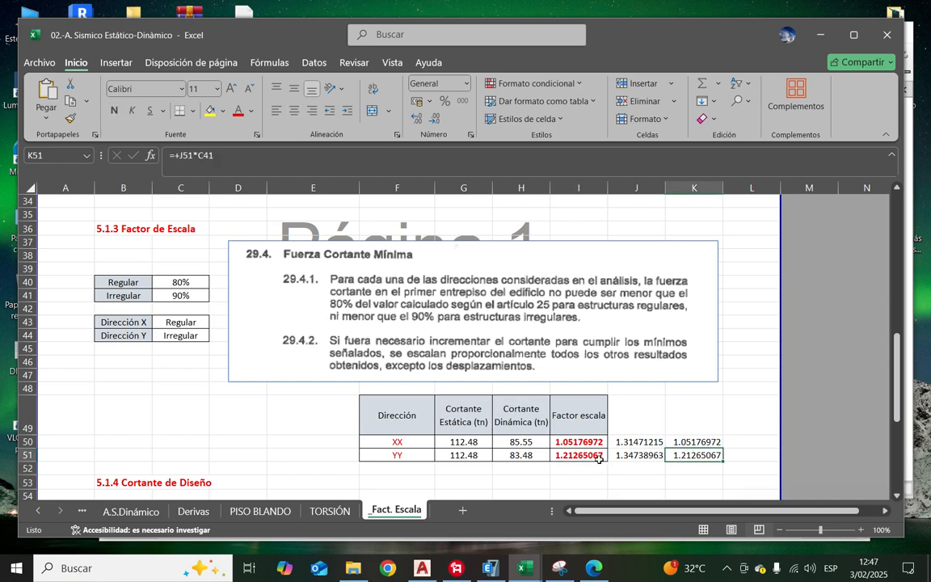
Step: Compare the YY factors in I51 and K51, and set the condition for Dirección Y to Regular
left_click(597, 458)
left_click(691, 457)
left_click(586, 453)
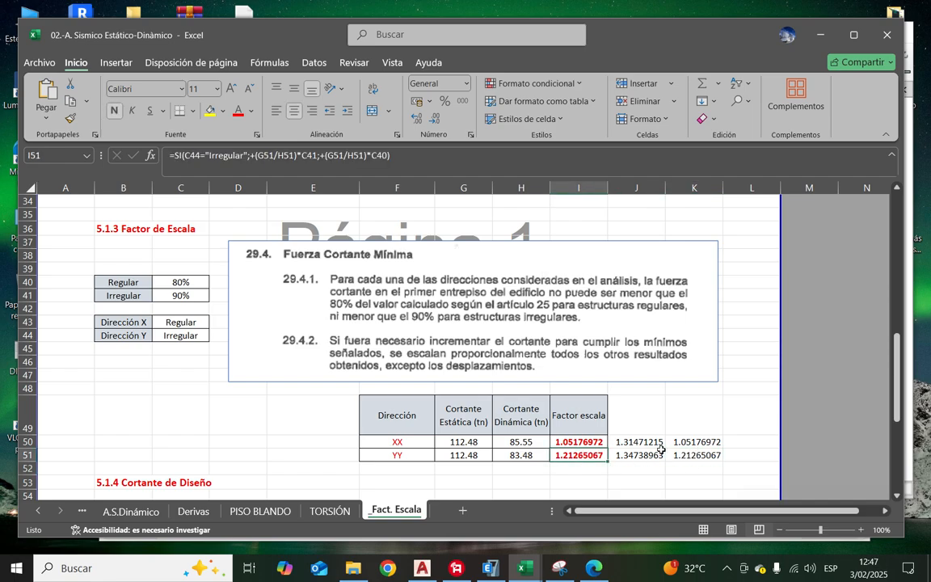
left_click(166, 334)
left_click(215, 334)
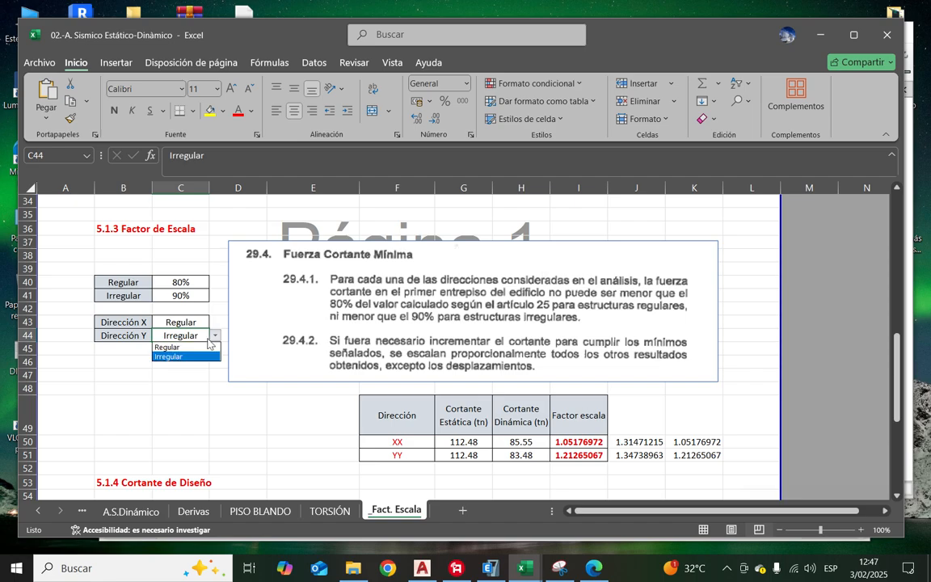
left_click(162, 346)
Step: Clear the manual check formulas in J50:K51 beside the scale factor table
left_click_drag(637, 442, 686, 453)
left_click(676, 422)
scroll(669, 411, "down", 2)
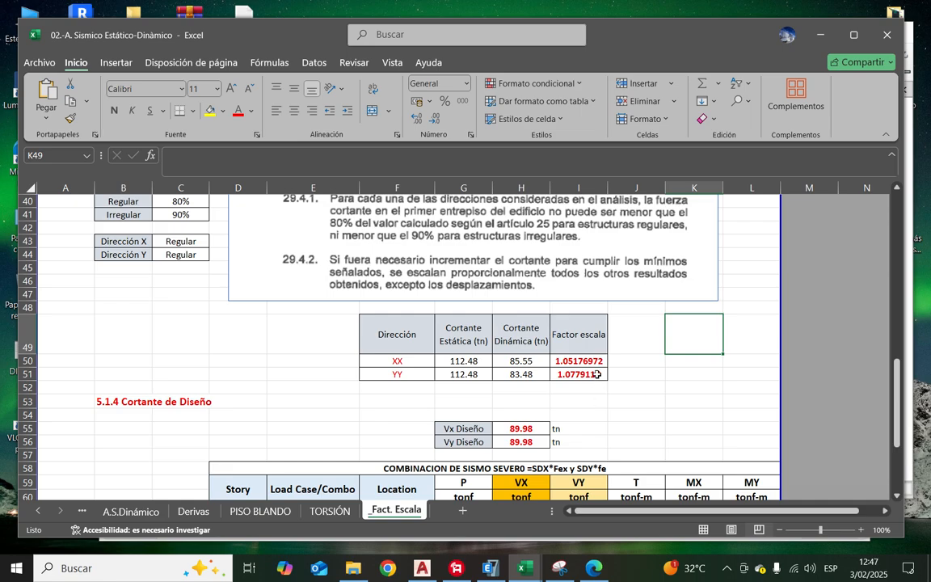
Step: Review the XX and YY rows of the scale factor table and the empty Cortante de Diseño table below it
left_click(590, 361)
left_click(582, 374)
scroll(684, 387, "down", 1)
left_click(706, 364)
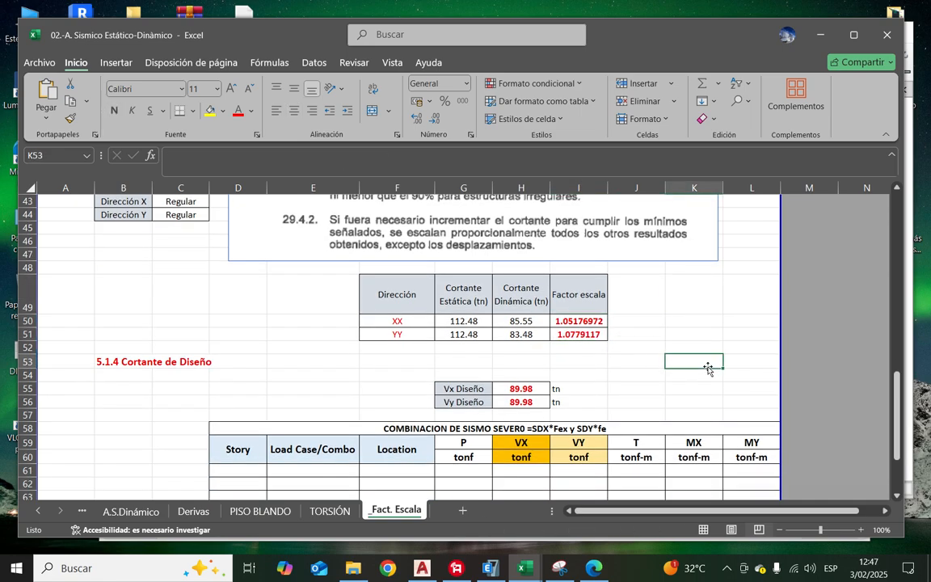
left_click_drag(376, 321, 603, 321)
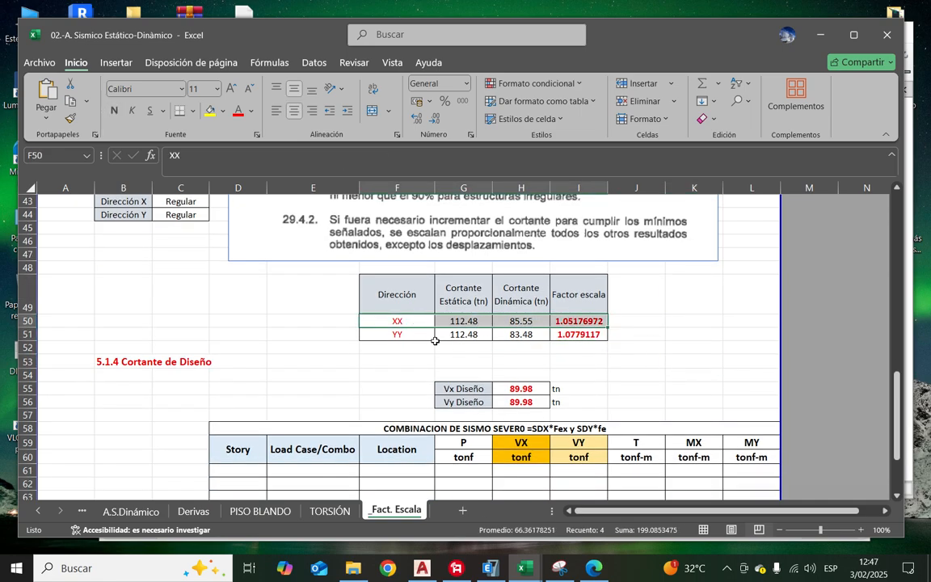
left_click_drag(400, 336, 600, 335)
left_click(638, 374)
scroll(638, 374, "down", 3)
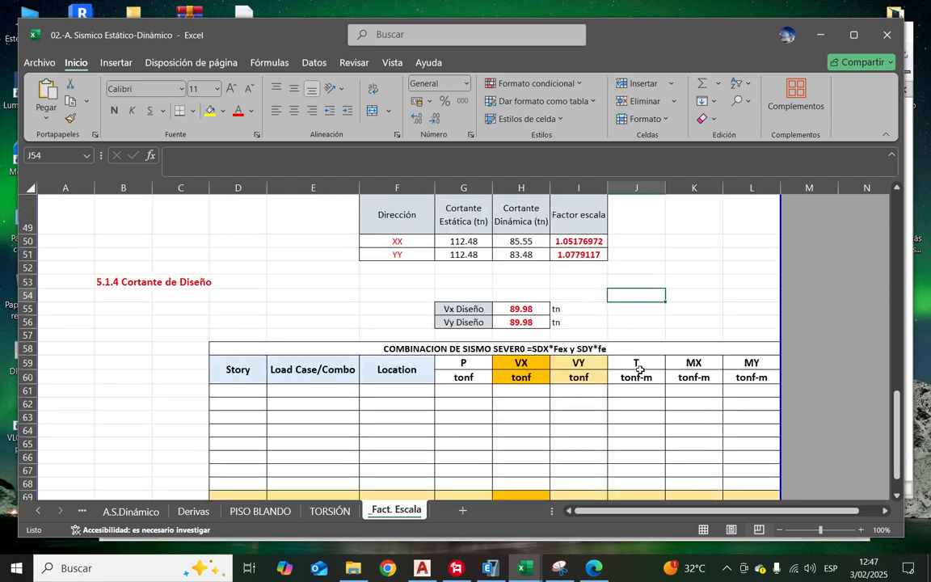
scroll(643, 381, "up", 4)
left_click(683, 375)
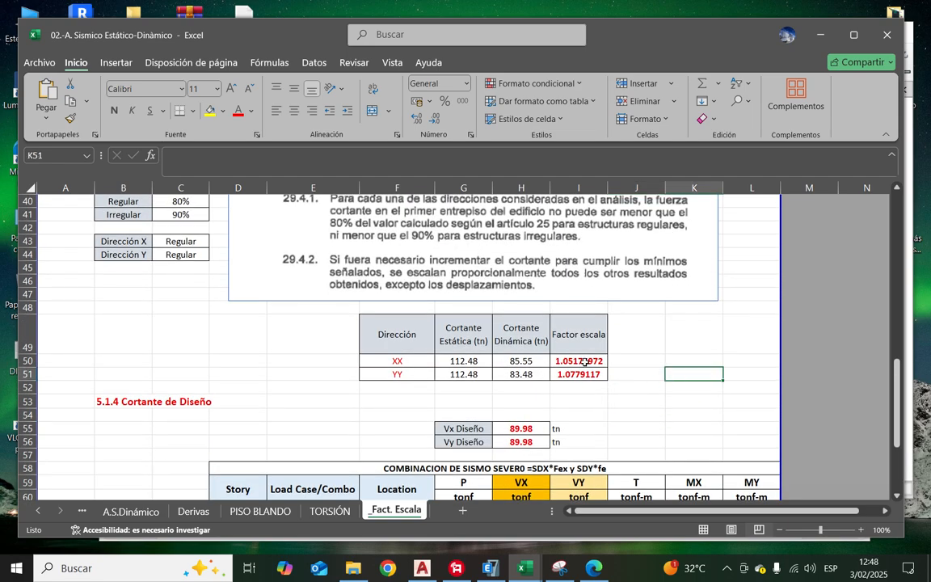
Step: Copy the XX scale factor from I50, switch to ETABS, and open the load combinations list in place of the Story Forces table
left_click(585, 362)
key("ctrl+c")
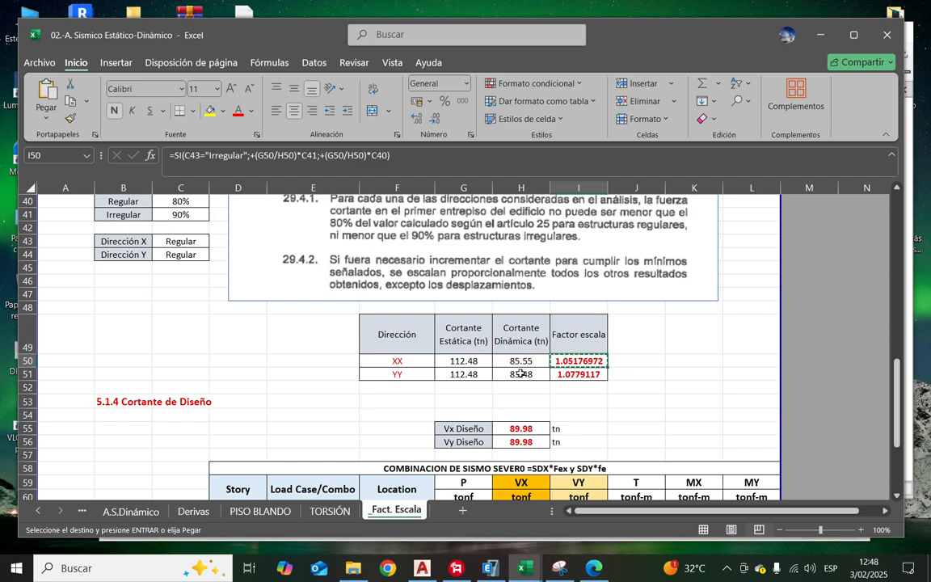
key("alt+Tab")
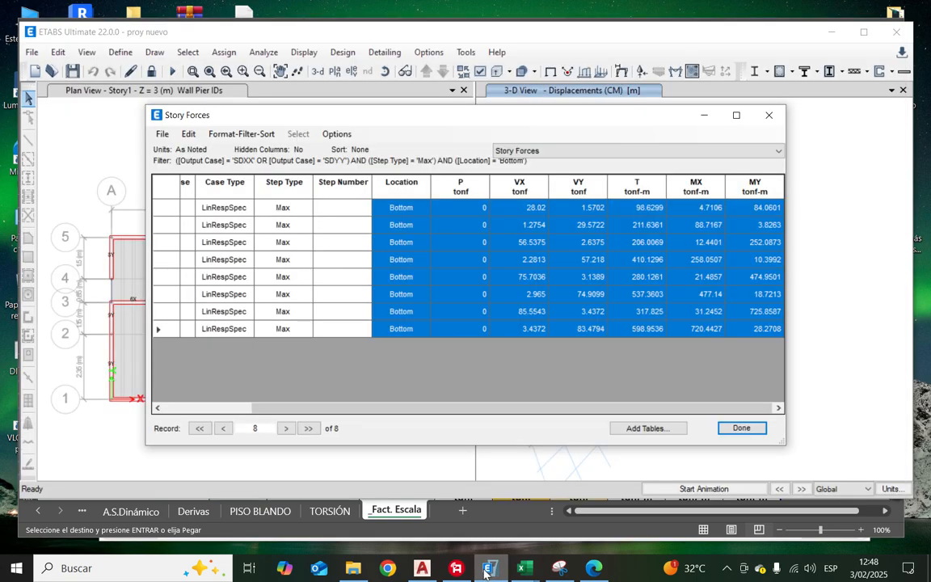
left_click(769, 115)
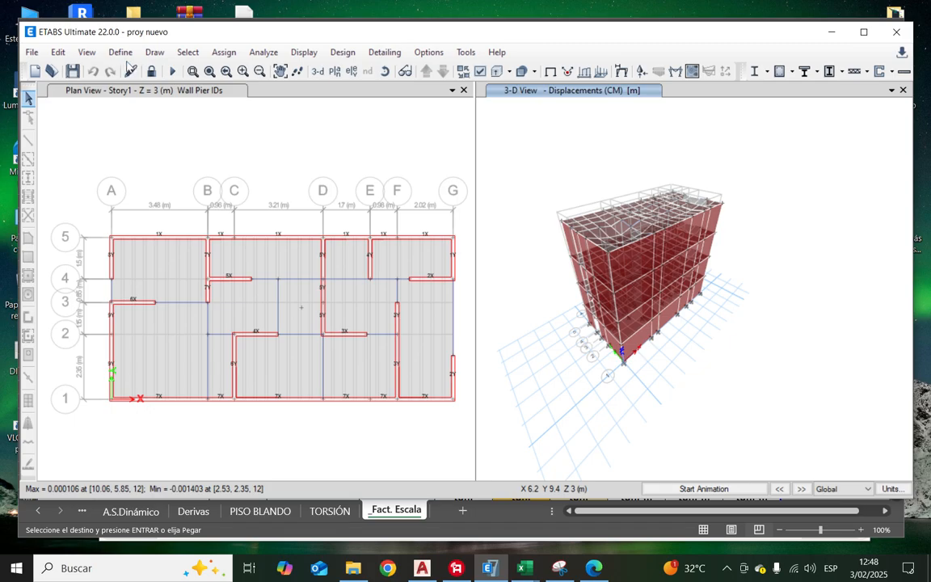
left_click(120, 52)
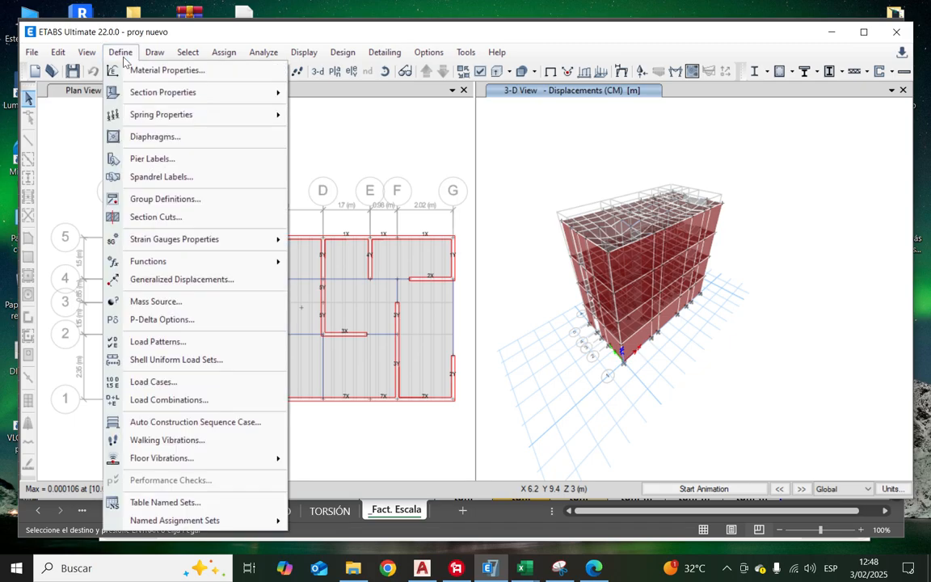
left_click(172, 401)
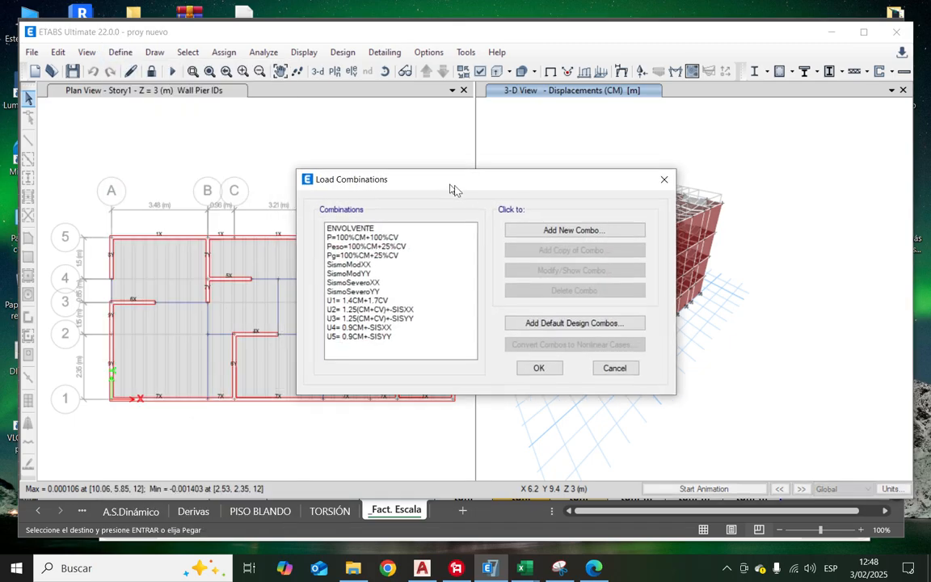
left_click_drag(454, 189, 549, 196)
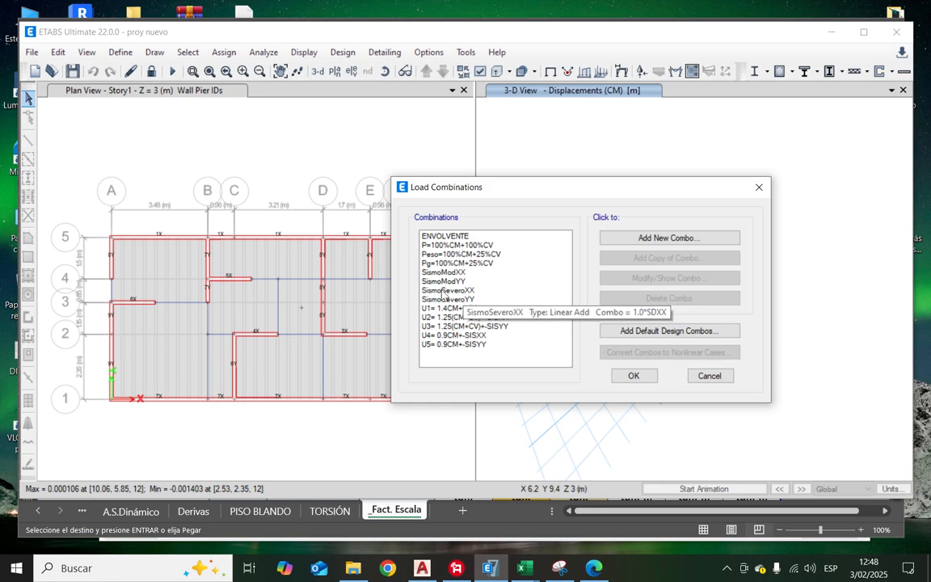
Step: Set the SDXX scale factor in the SismoSeveroXX combination to the copied XX factor, 1.05176972
left_click(444, 291)
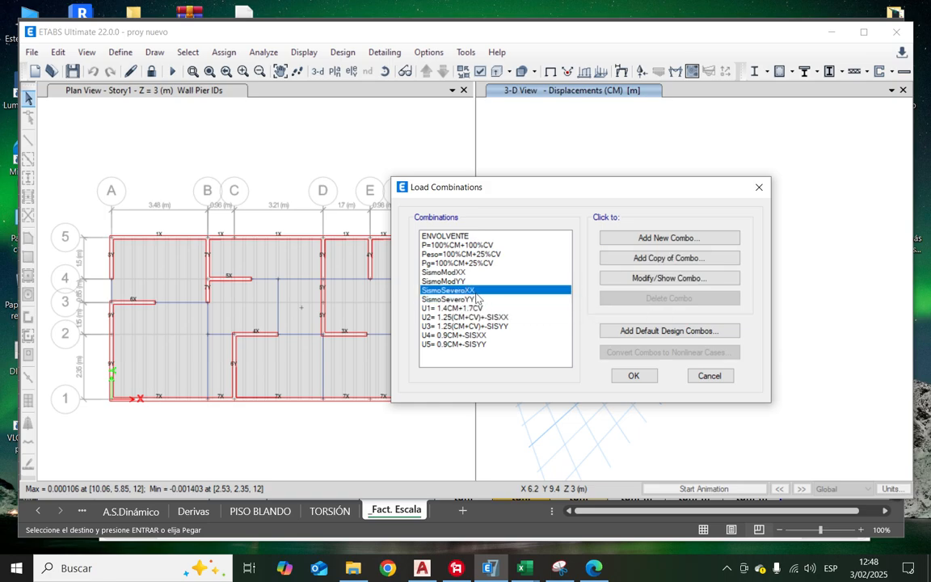
left_click(617, 279)
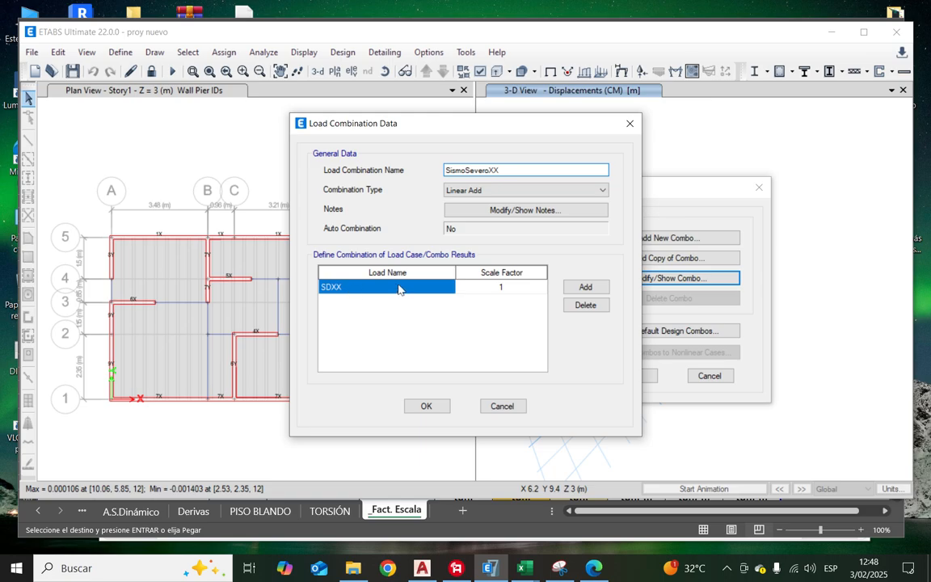
left_click(510, 287)
left_click(510, 287)
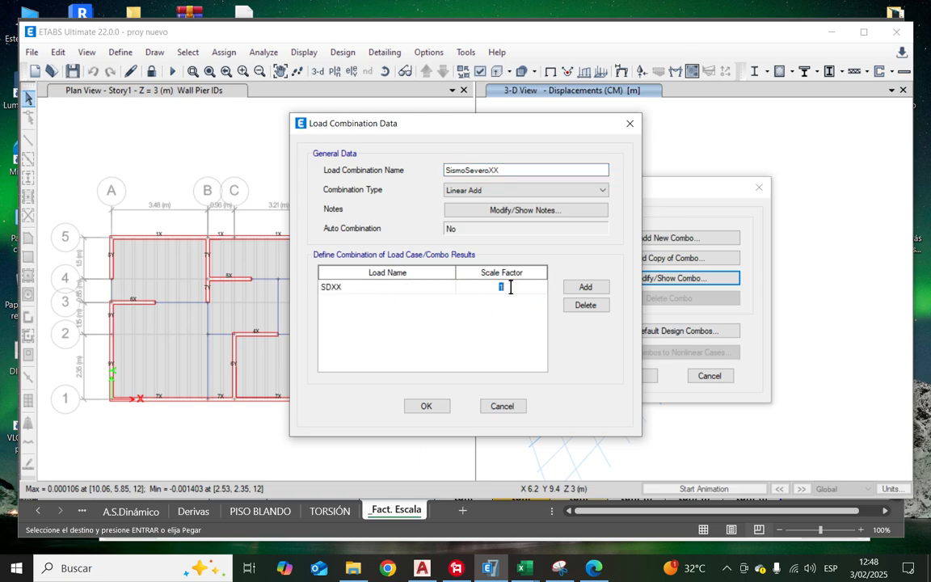
key("ctrl+v")
left_click(428, 406)
Step: Copy the YY factor from I51 in the Excel sheet and set it as the SDYY scale factor, 1.077911703, in the SismoSeveroYY combination
left_click(452, 299)
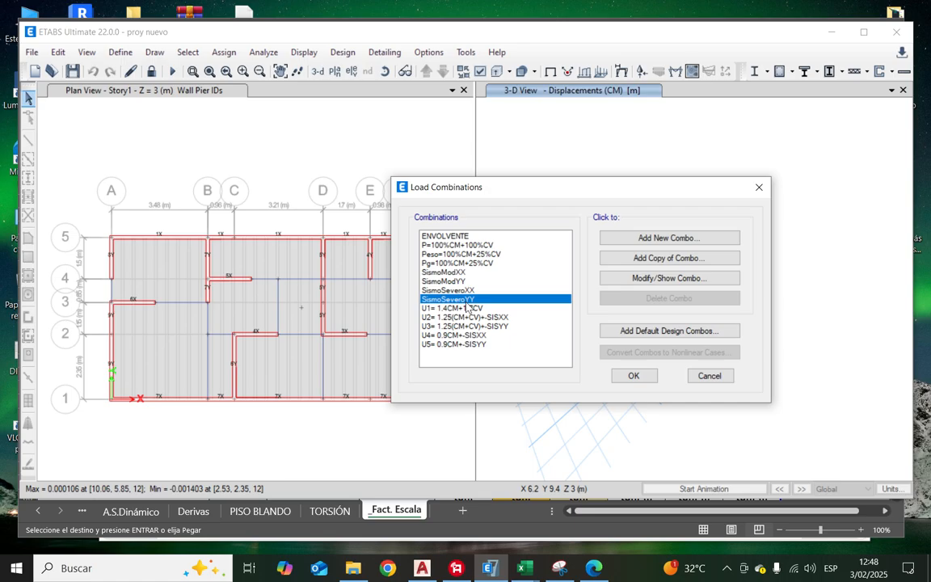
mouse_move(524, 568)
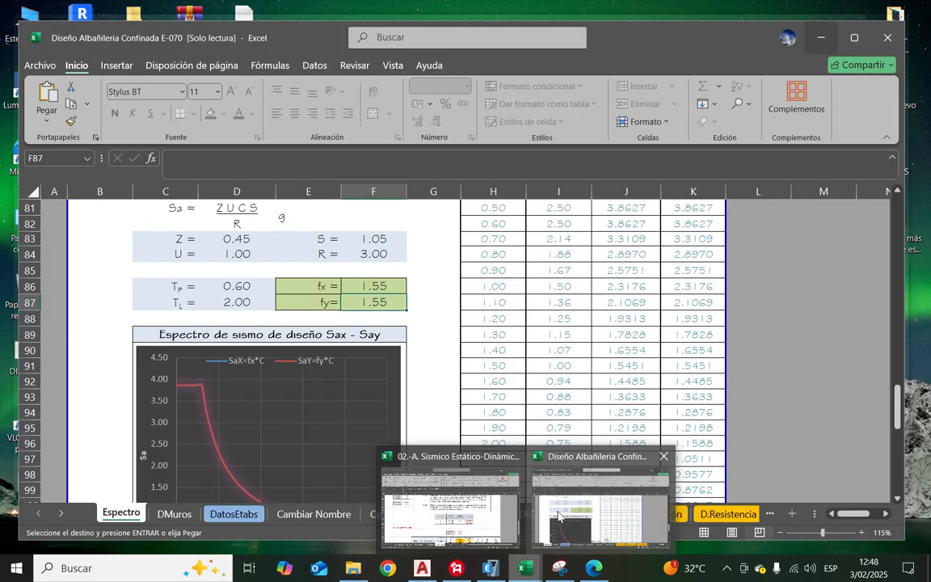
left_click(473, 518)
key("Down")
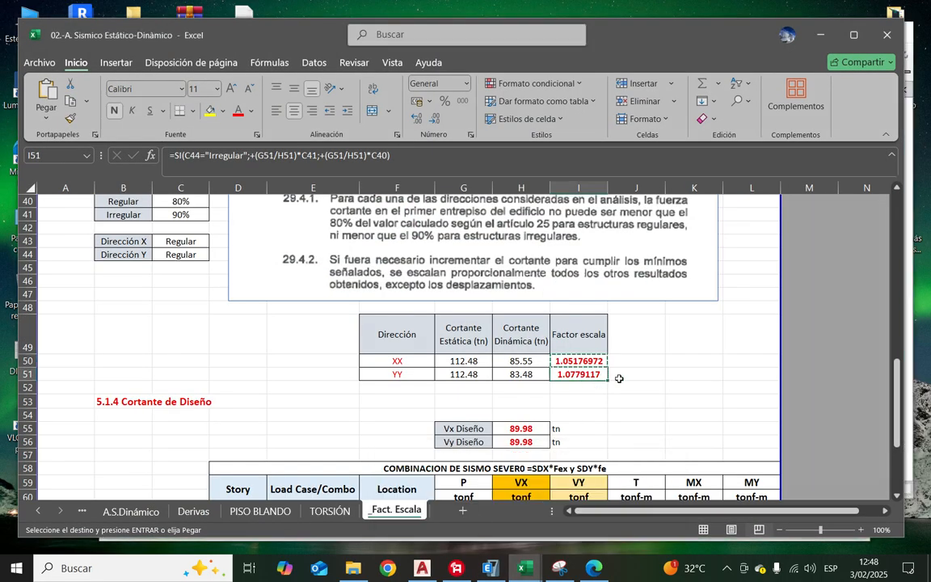
left_click(490, 568)
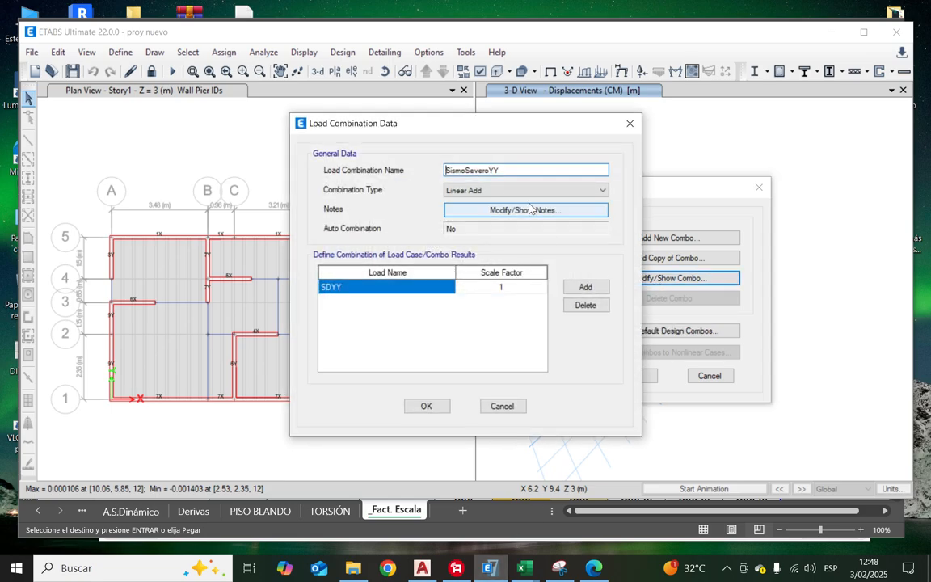
left_click(510, 284)
key("ctrl+v")
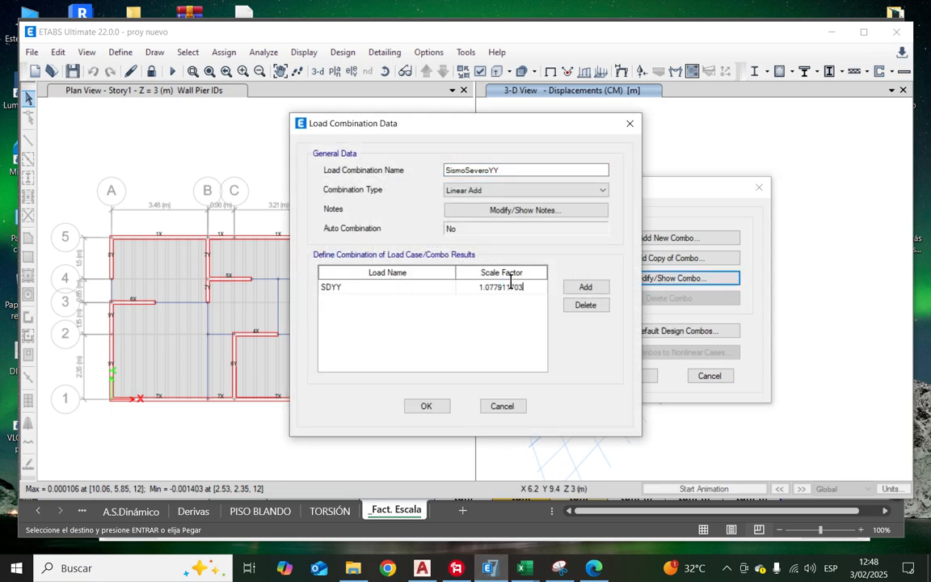
left_click(428, 406)
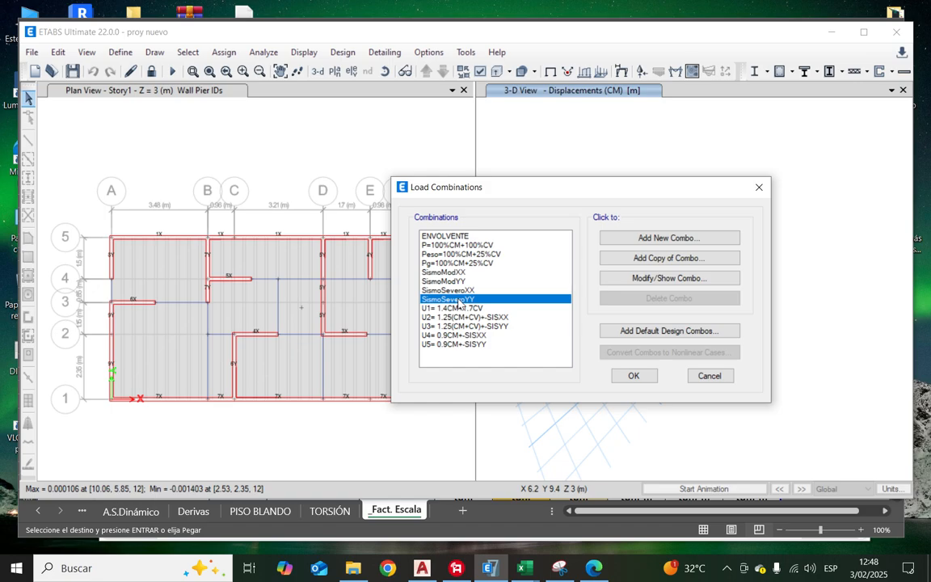
Step: Check how the SismoModXX and SismoModYY combinations are defined from the severe earthquake combinations
left_click(460, 273)
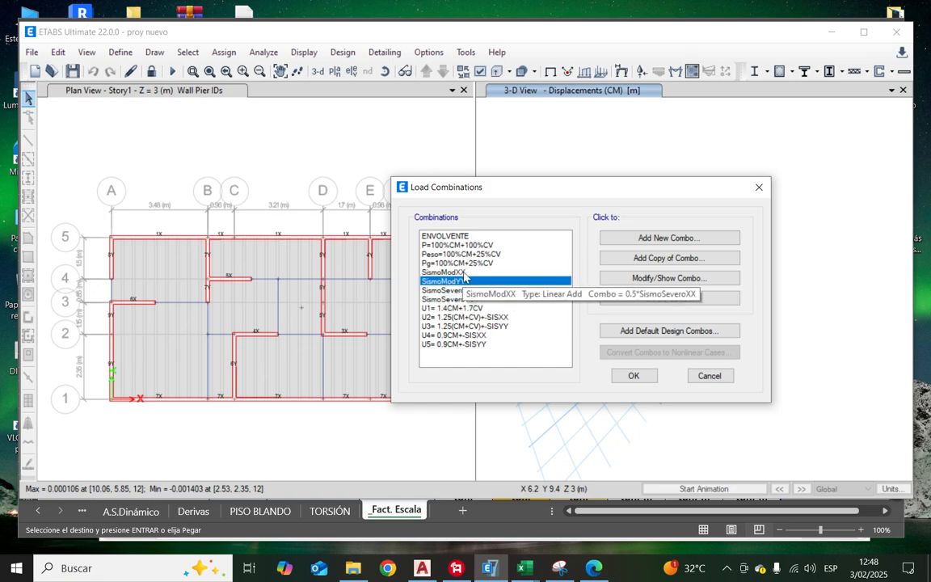
left_click(463, 281)
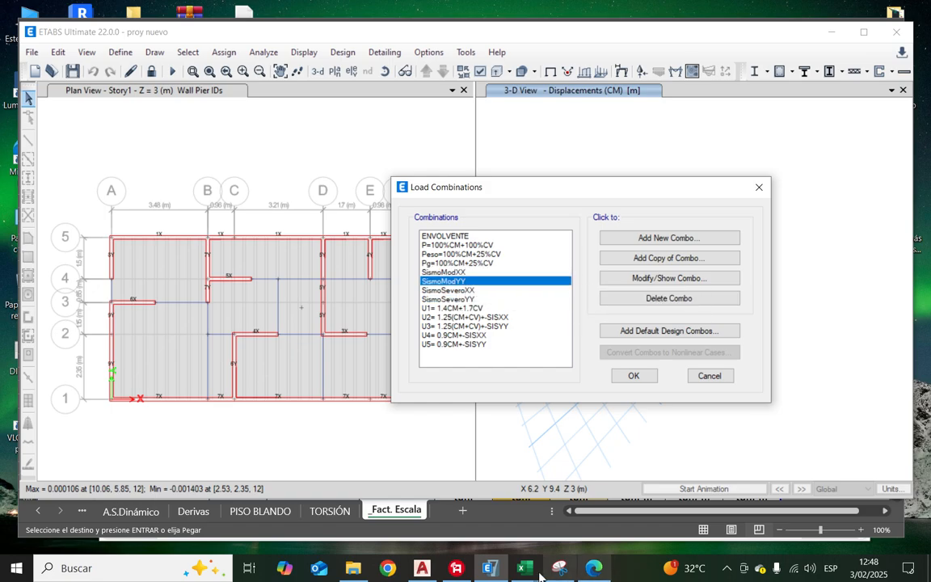
mouse_move(518, 569)
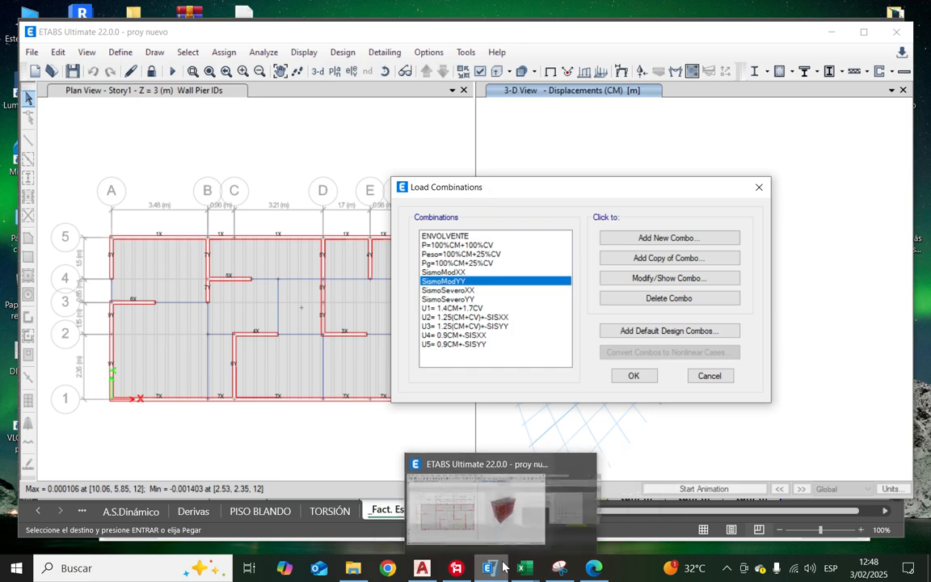
Step: Switch to Edge and find section 8.1 Definiciones of Chapter 8 in the Norma E.070 Albañilería PDF
left_click(591, 571)
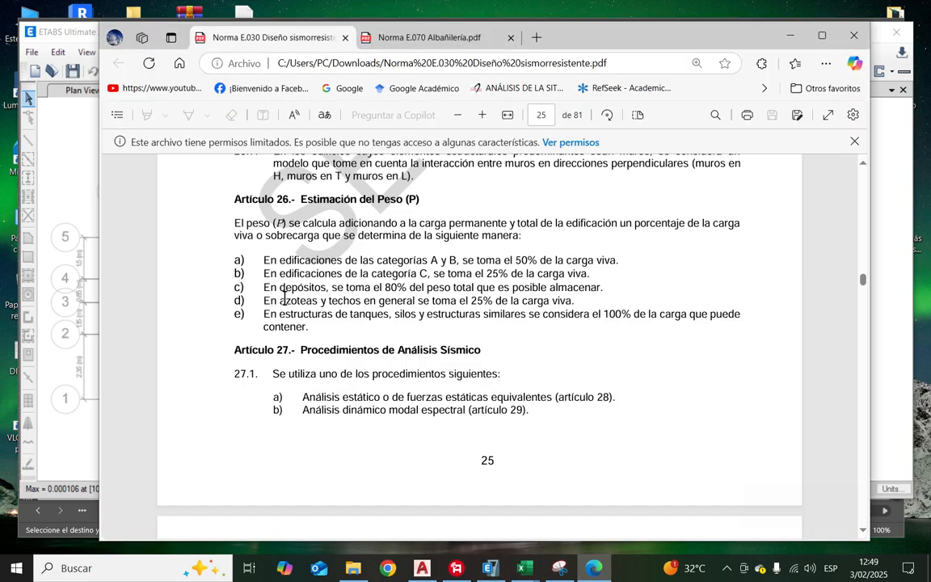
left_click(429, 37)
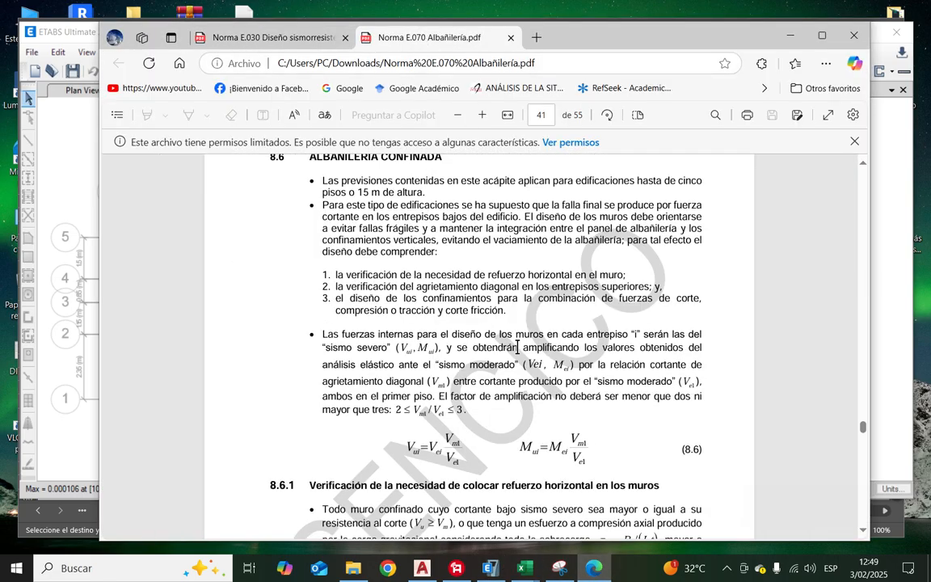
scroll(517, 347, "up", 10)
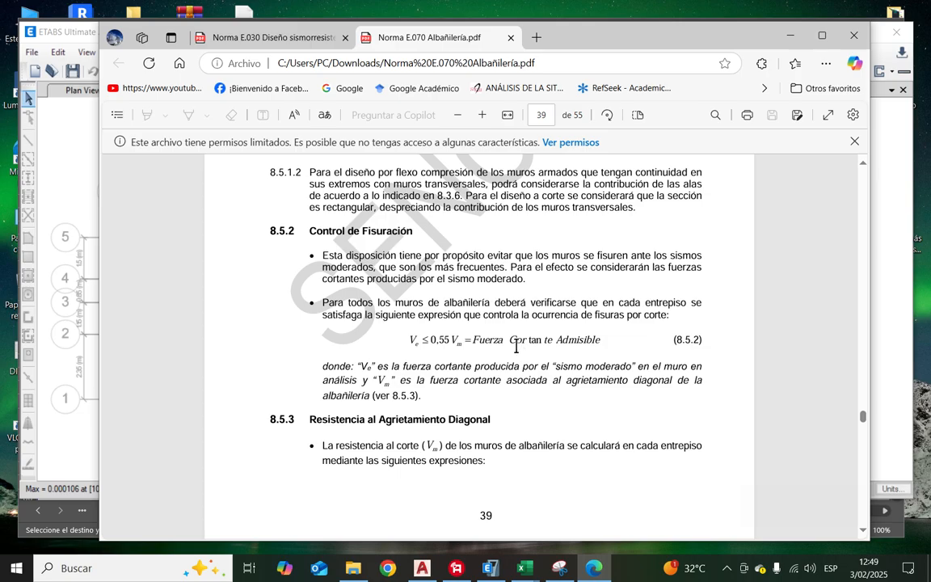
scroll(516, 346, "up", 8)
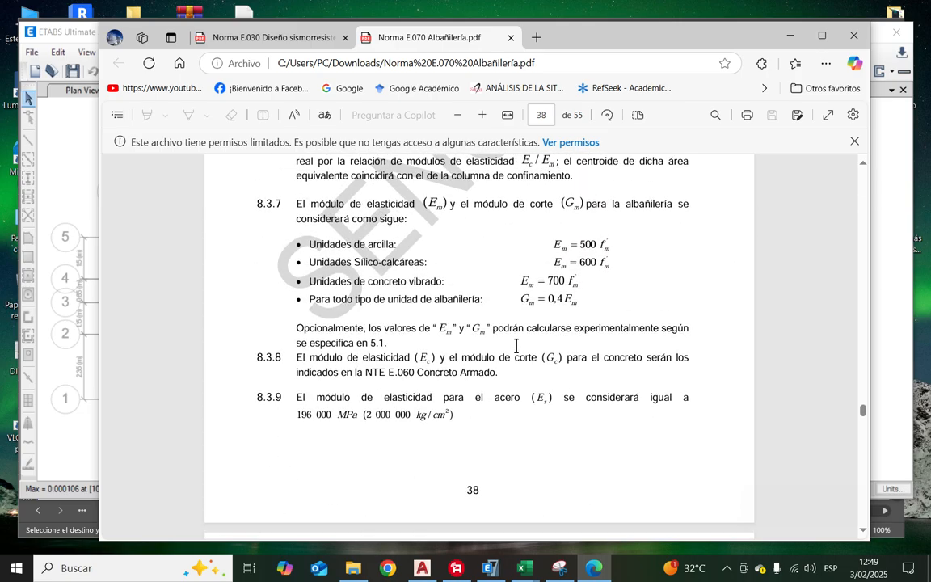
scroll(516, 346, "up", 10)
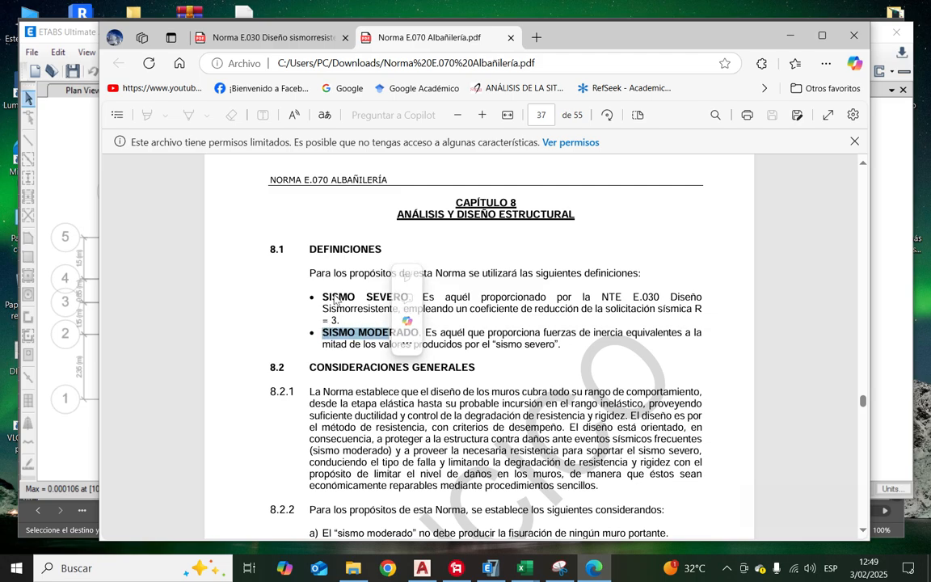
Step: Examine the definitions of sismo severo and sismo moderado in section 8.1, highlighting the relevant text
left_click_drag(321, 296, 655, 302)
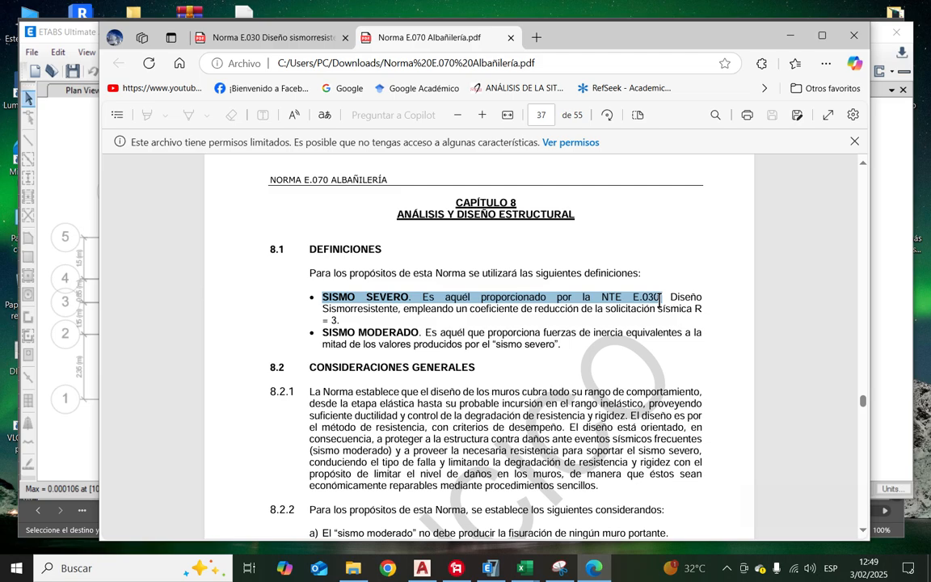
left_click(530, 314)
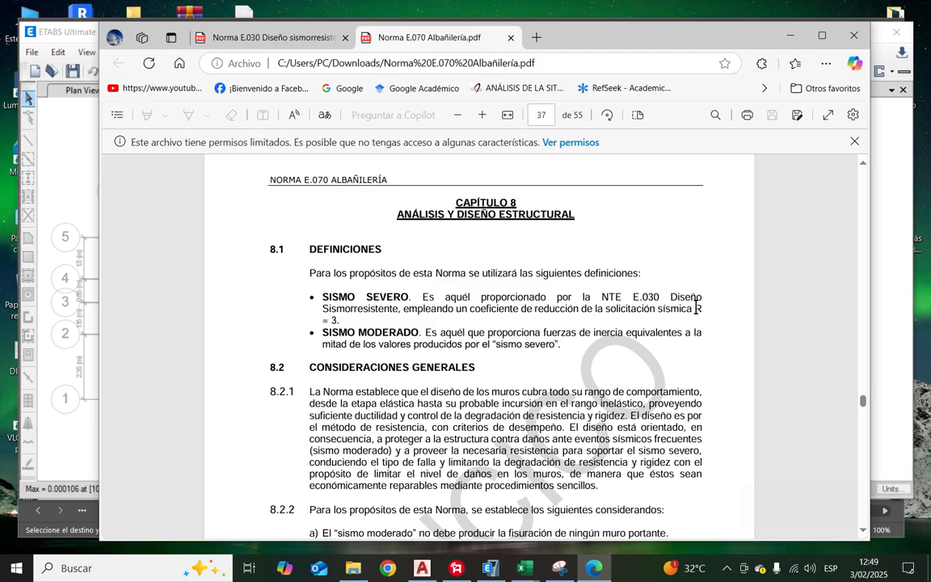
left_click_drag(340, 321, 331, 309)
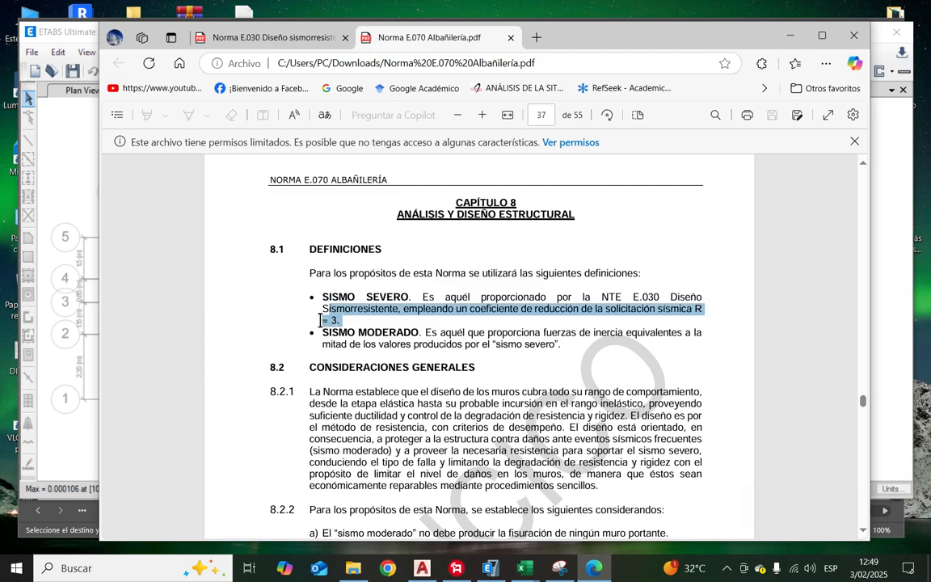
left_click(543, 338)
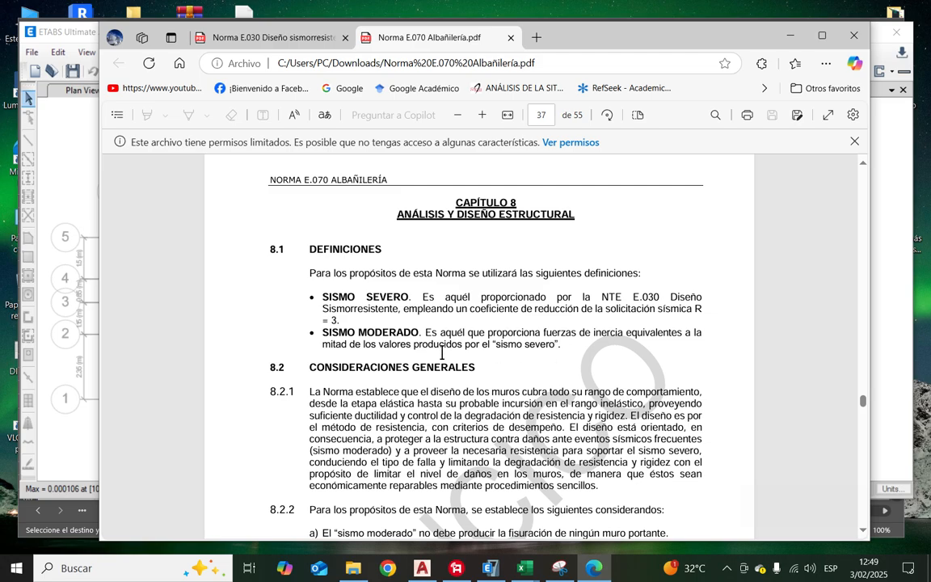
left_click_drag(345, 344, 321, 331)
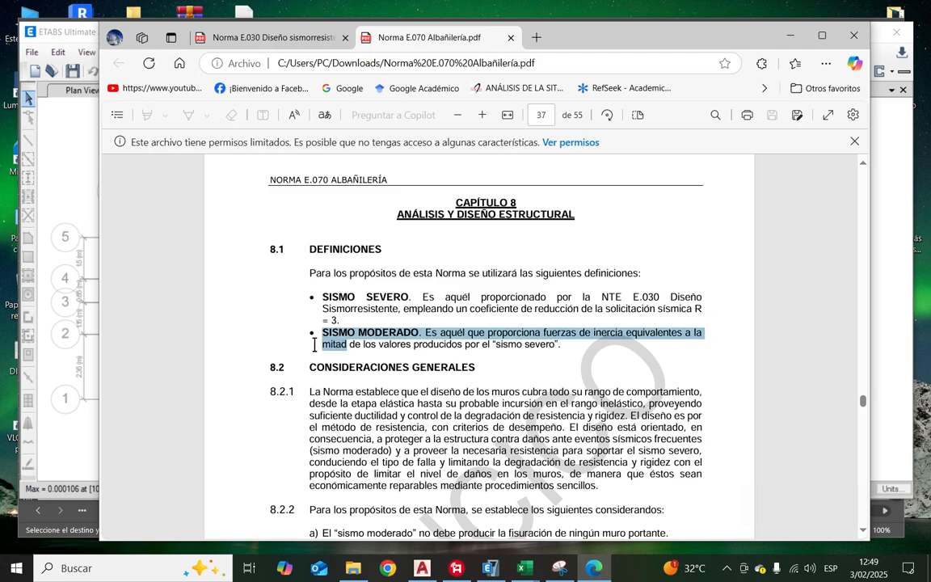
Step: Review the sismo moderado and sismo severo definitions in section 8.1, highlighting both terms, and put the PDF away
left_click(464, 350)
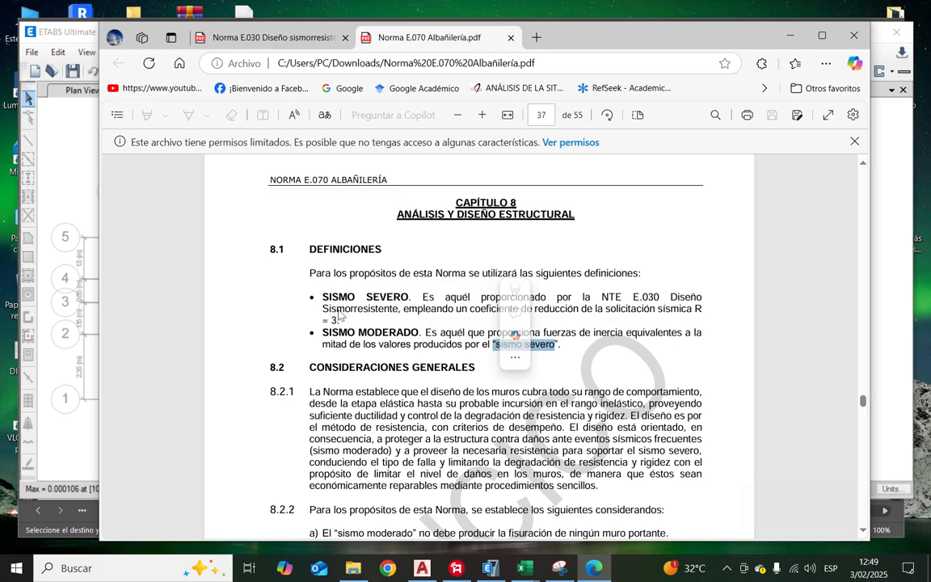
left_click_drag(414, 297, 320, 301)
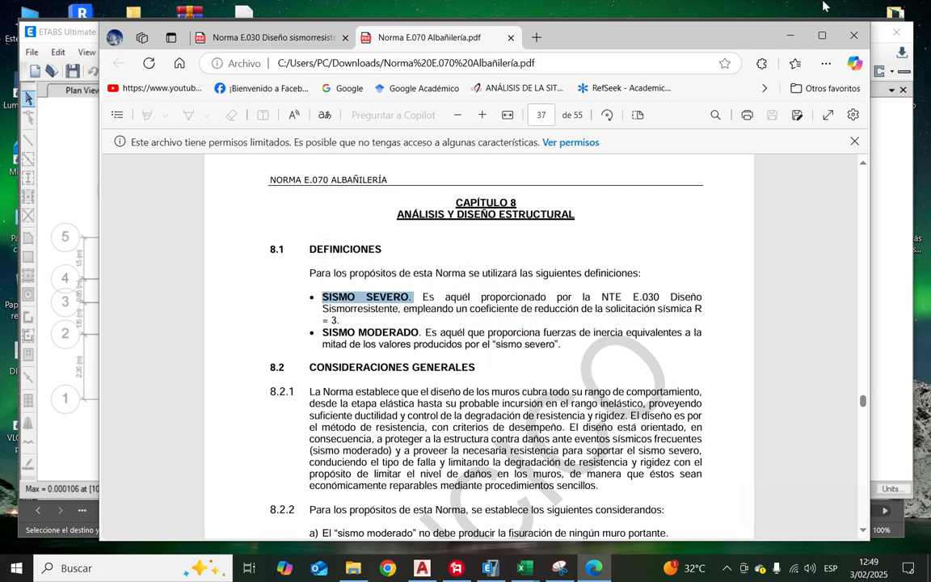
left_click(790, 35)
Step: Check the source load and scale factor of the SismoModXX and SismoModYY combinations in ETABS
left_click(467, 274)
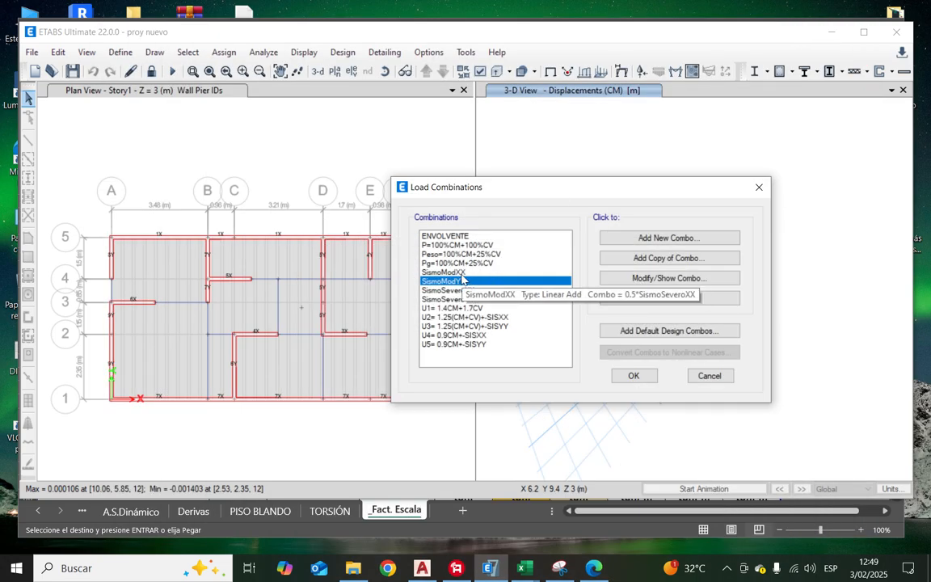
left_click(651, 278)
left_click(502, 287)
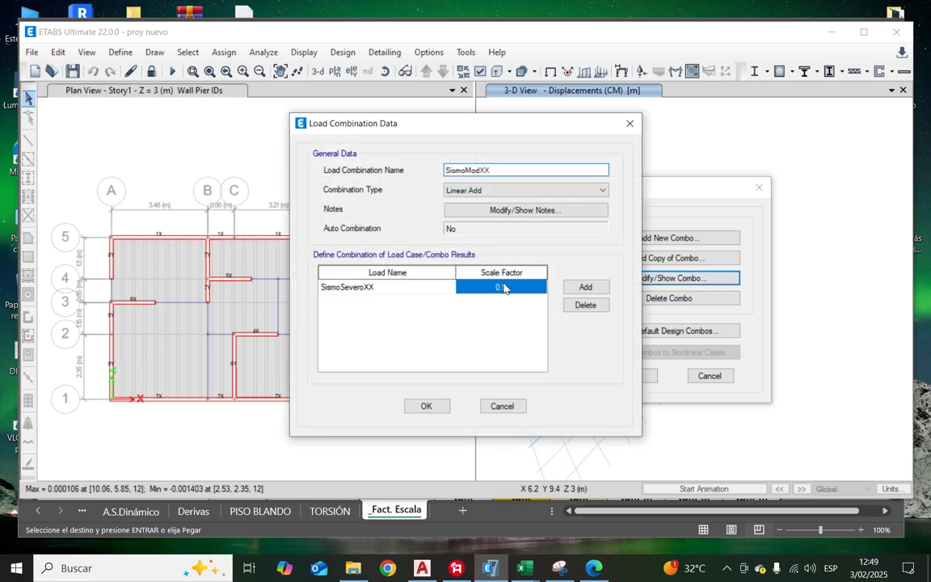
left_click(401, 291)
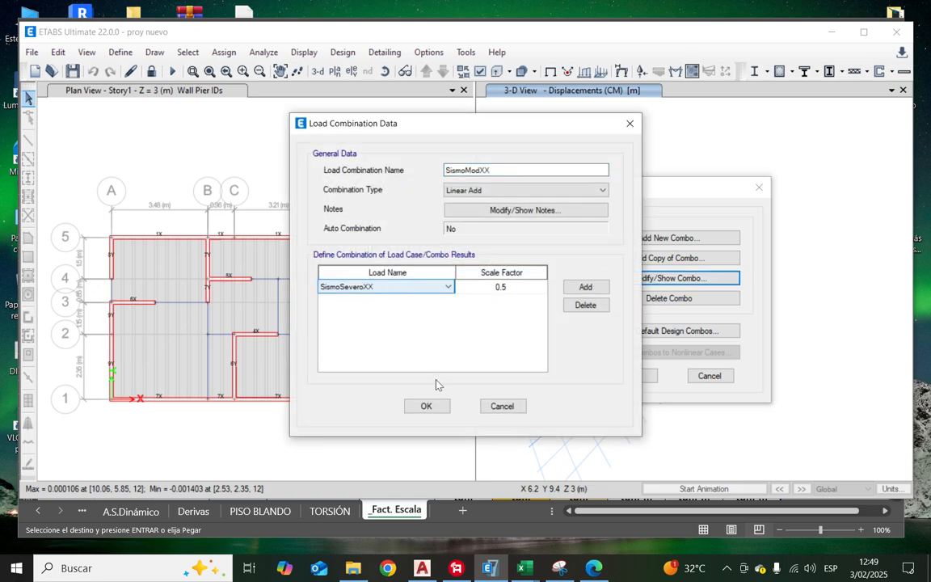
left_click(427, 406)
left_click(453, 281)
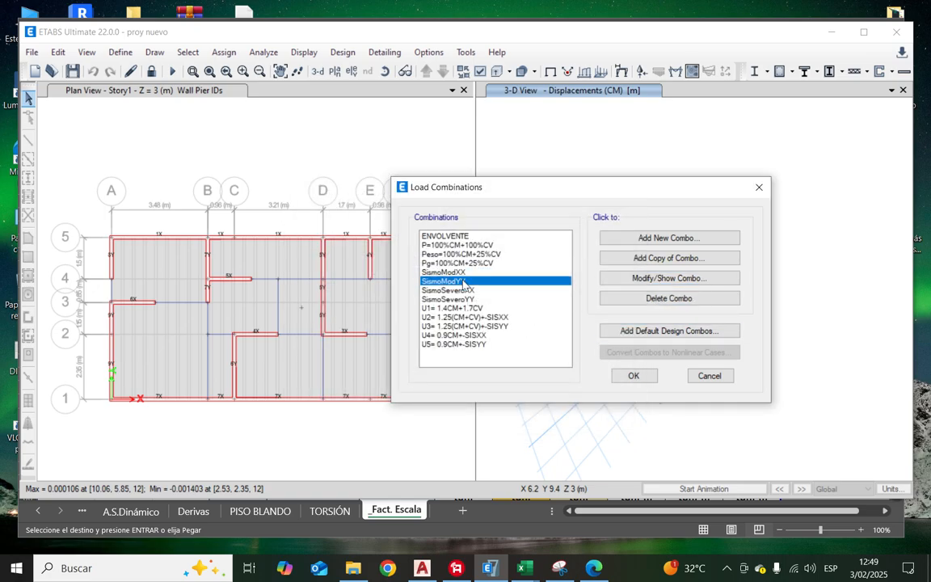
left_click(645, 278)
left_click(527, 286)
left_click(451, 286)
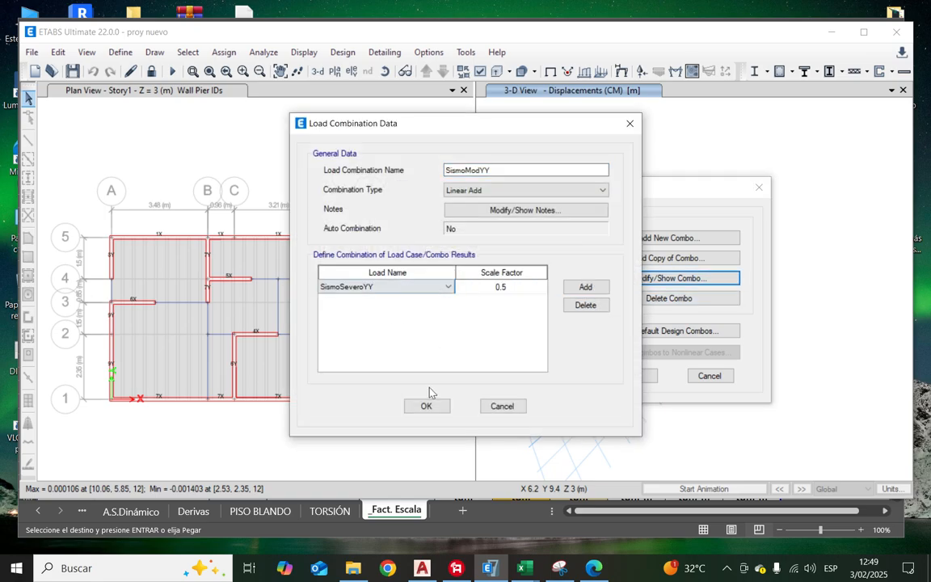
left_click(426, 405)
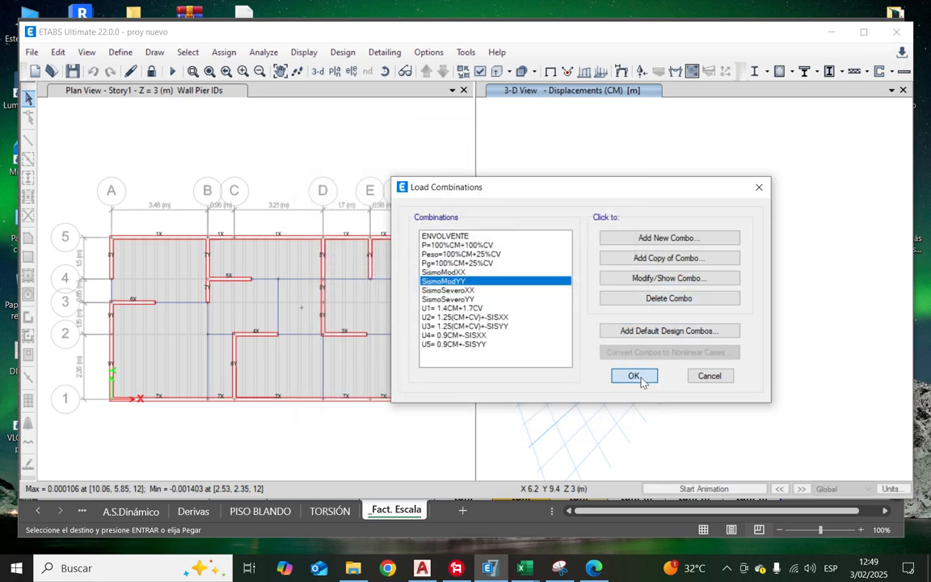
Step: Accept the load combinations and save the model
left_click(641, 380)
left_click(72, 72)
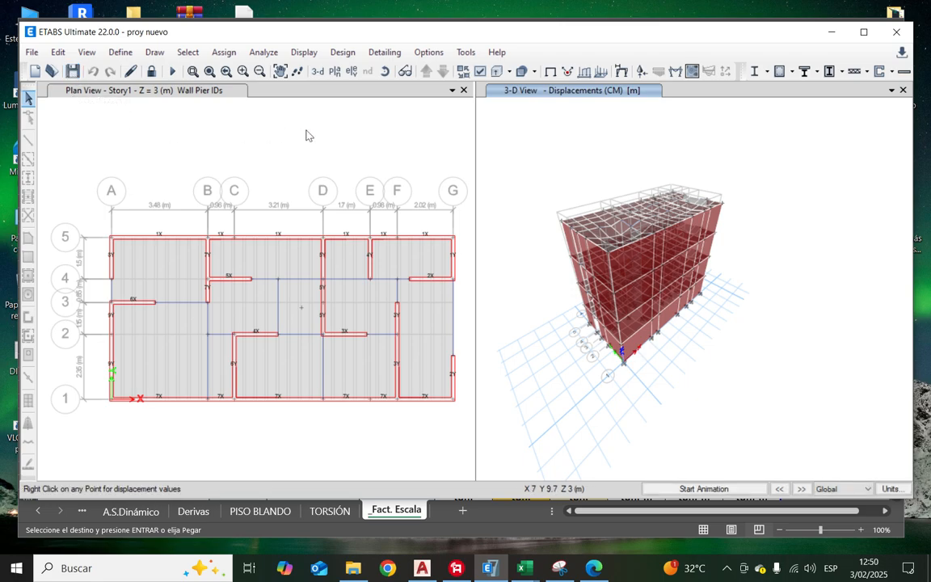
Step: Switch to the 02.-A. Sismico Estático-Dinámico workbook in Excel and find section 5.1.4 Cortante de Diseño on the _Fact. Escala sheet
left_click(304, 52)
left_click(338, 428)
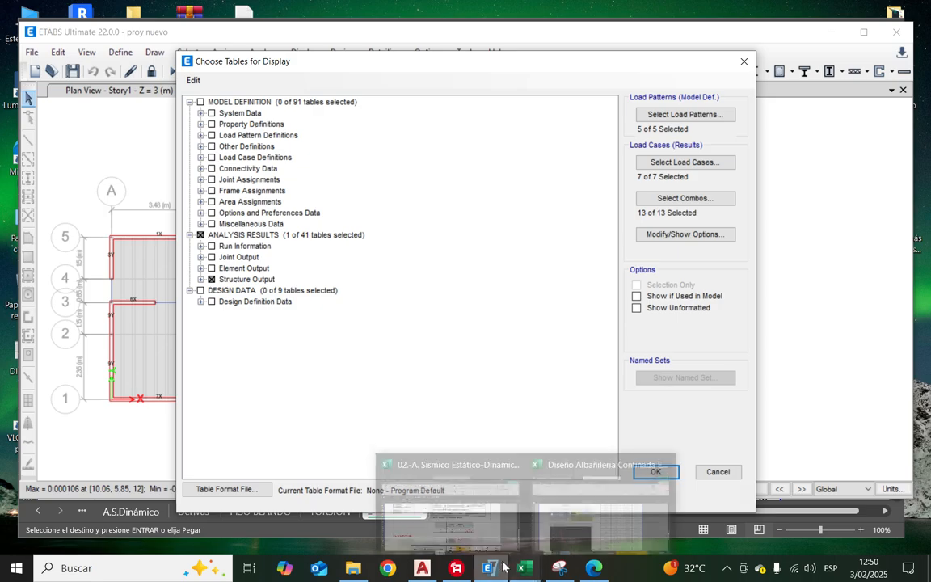
mouse_move(524, 566)
left_click(471, 512)
scroll(525, 449, "down", 1)
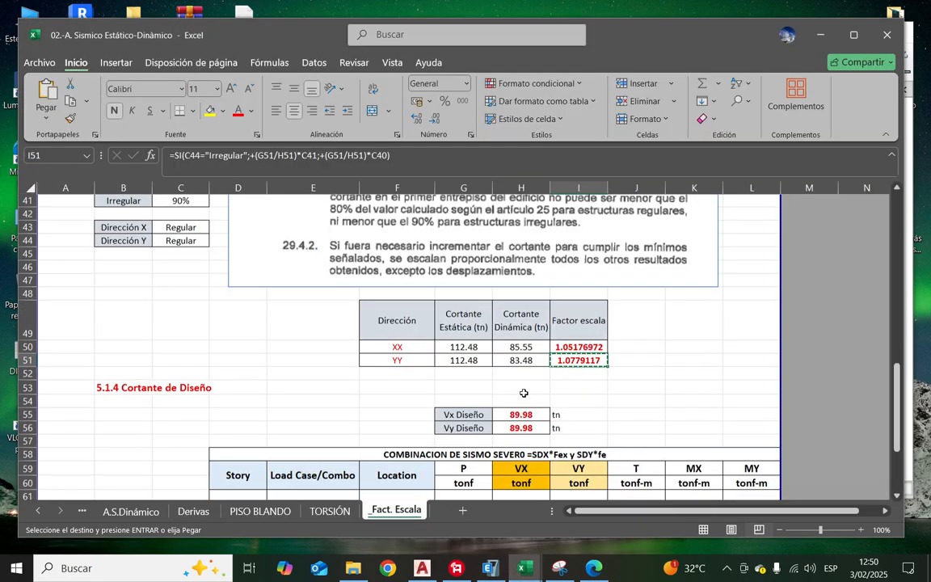
left_click(636, 389)
left_click(467, 391)
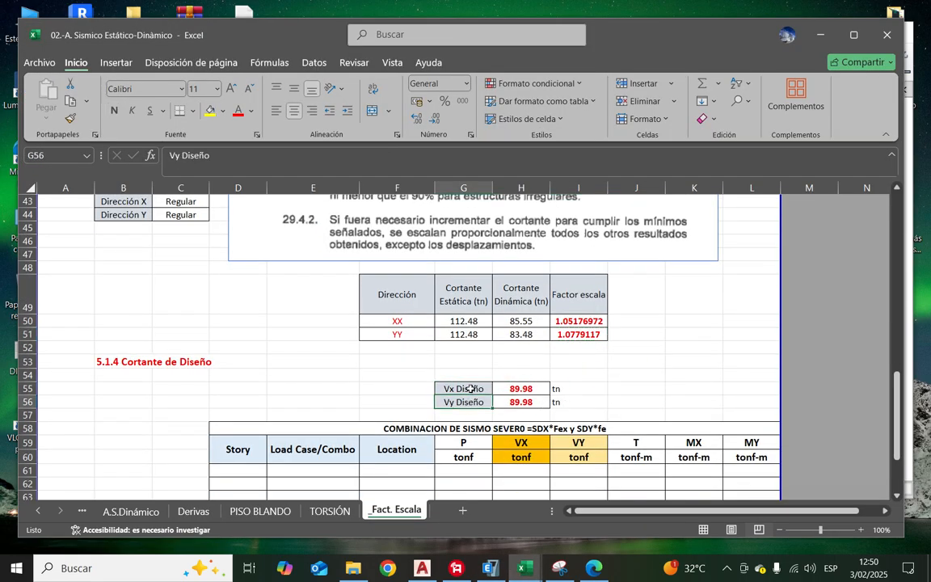
left_click(471, 400)
scroll(471, 400, "down", 1)
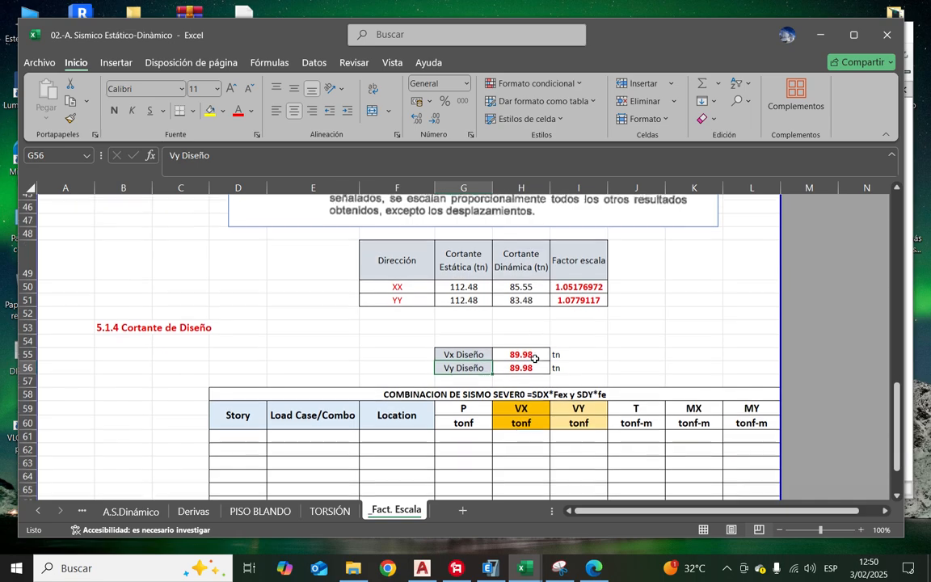
Step: Examine the formulas behind Vx Diseño in H55 and Vy Diseño in H56, and the severe earthquake combination table below
left_click(634, 362)
left_click(529, 349)
double_click(529, 349)
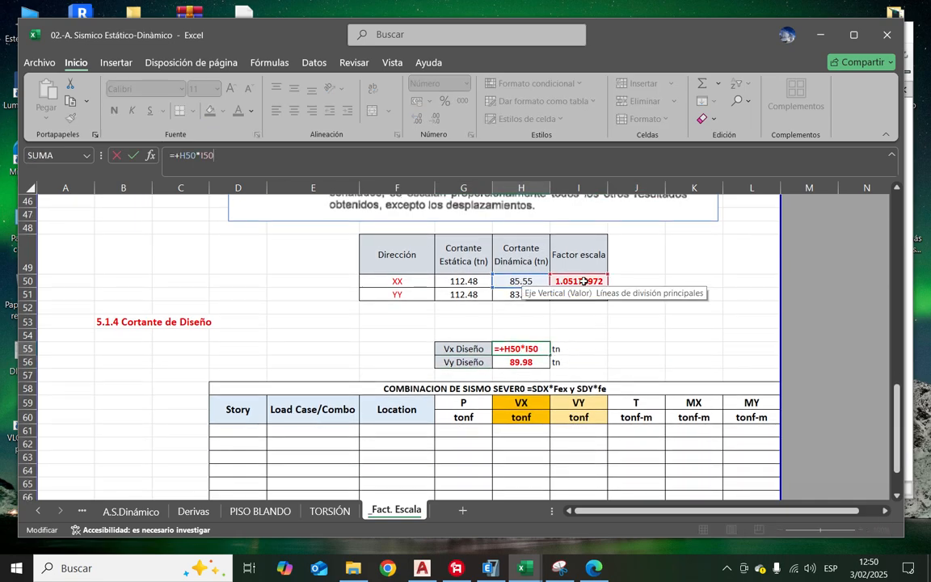
key("Return")
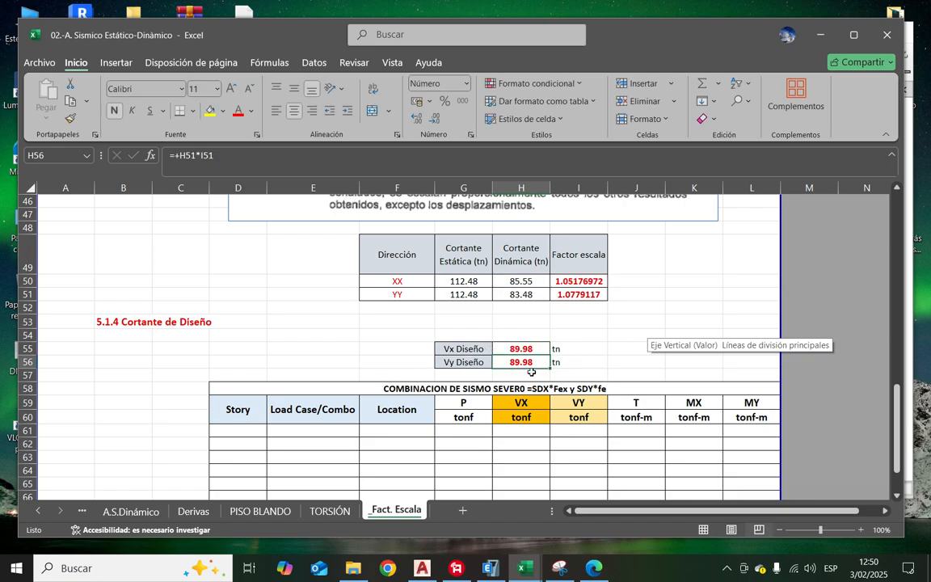
key("F2")
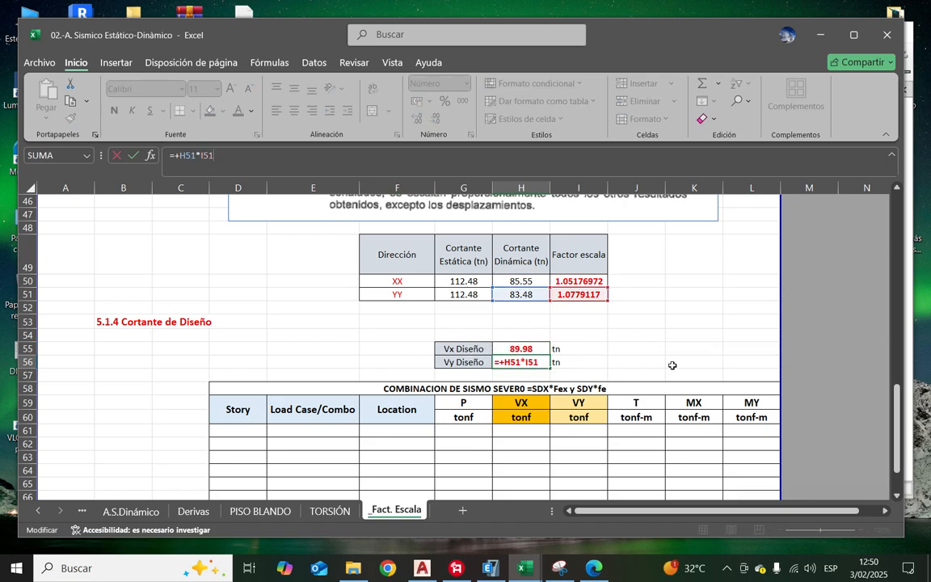
key("Return")
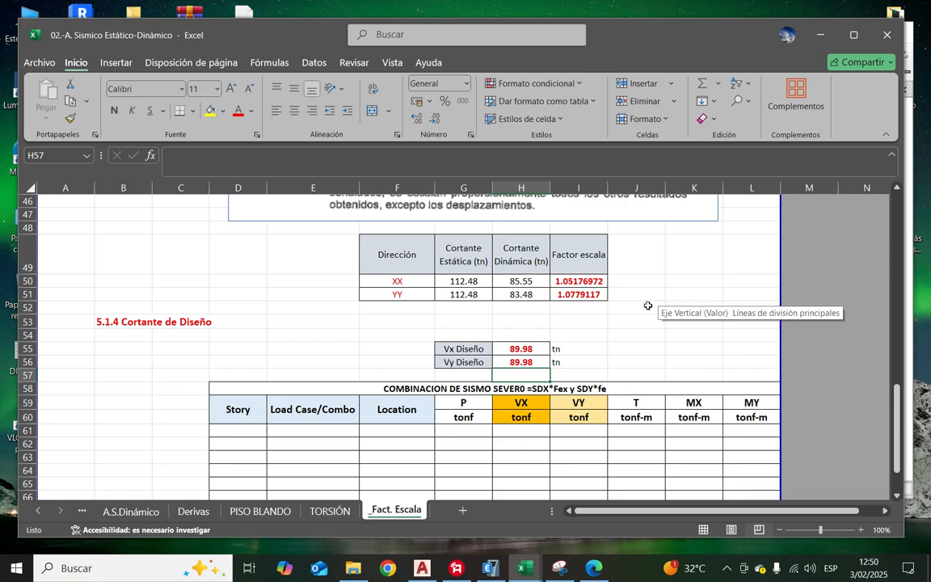
scroll(643, 305, "down", 2)
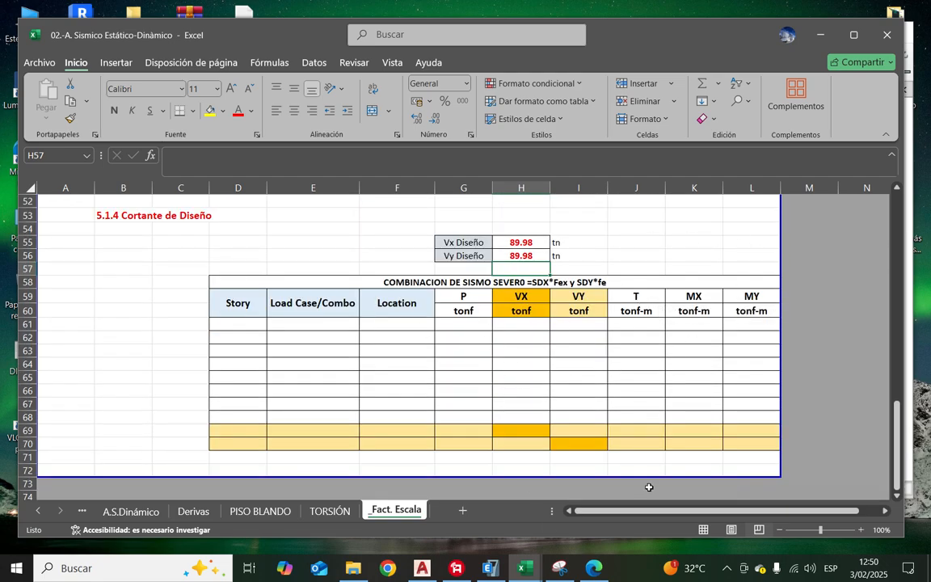
Step: Switch back to ETABS and display the Story Forces table from the structure output results
left_click(490, 568)
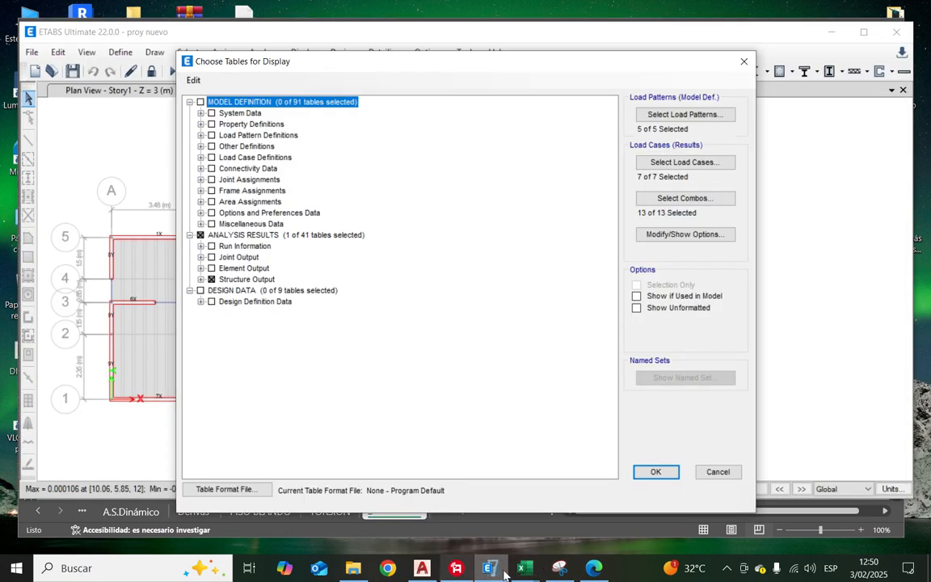
left_click(742, 63)
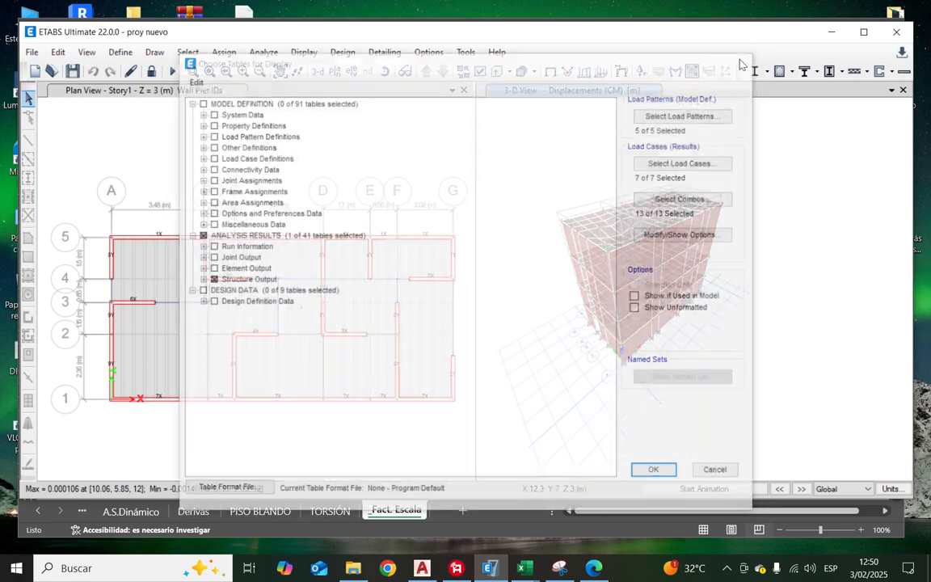
left_click(304, 52)
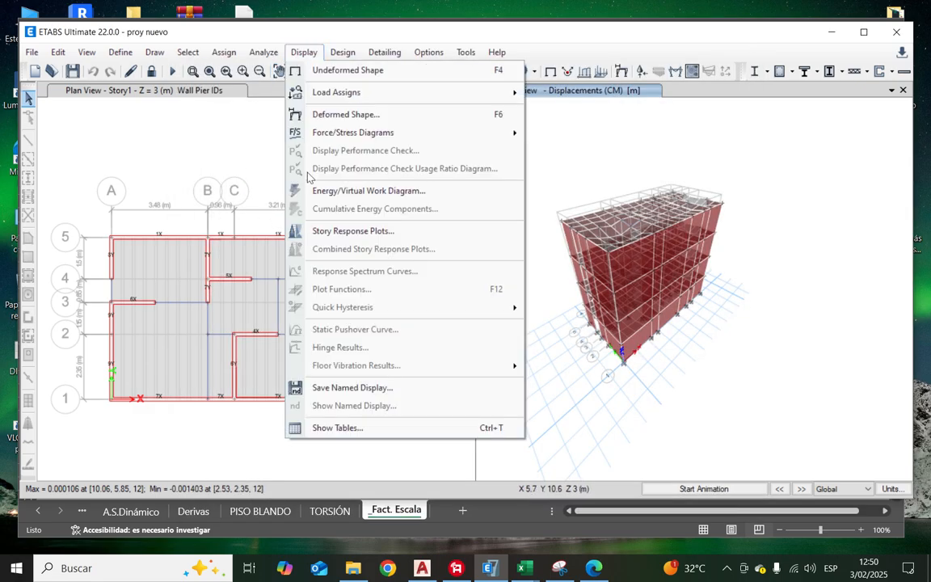
left_click(326, 420)
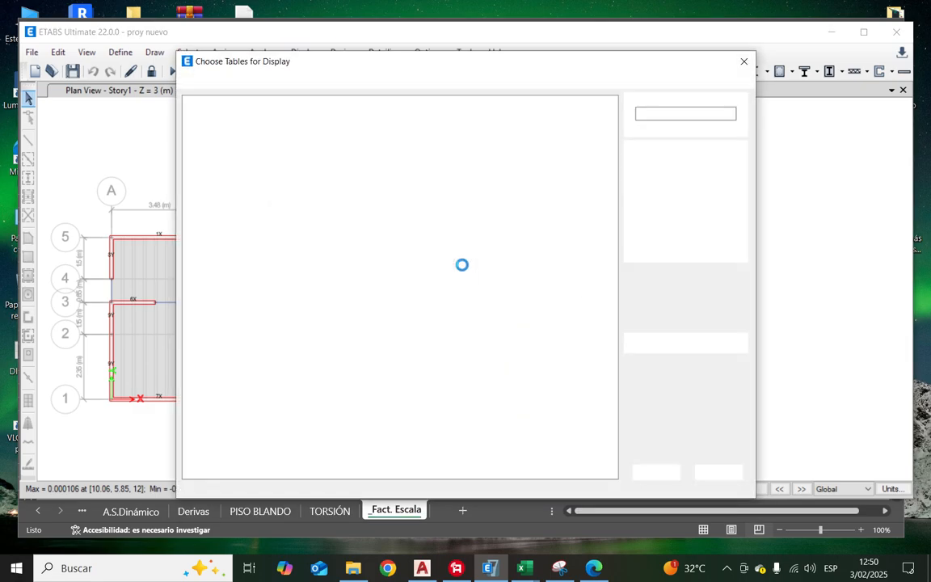
left_click(201, 280)
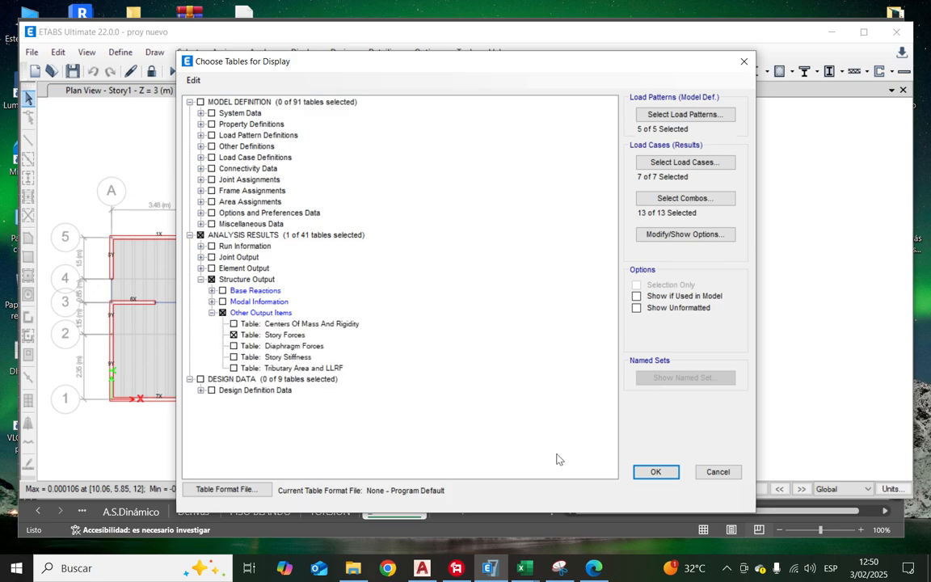
left_click(652, 471)
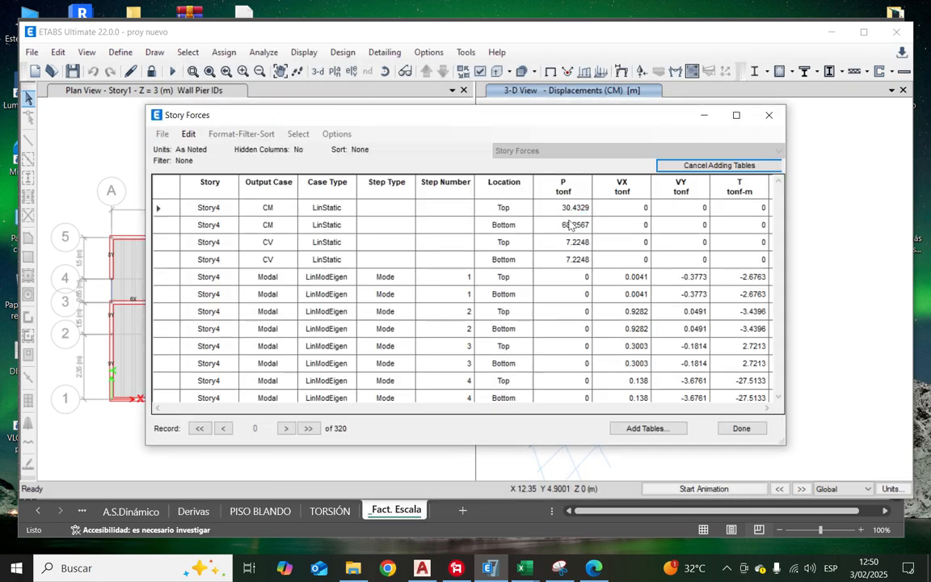
Step: Filter the Story Forces table's Output Case column to SismoSeveroXX and SismoSeveroYY
right_click(270, 183)
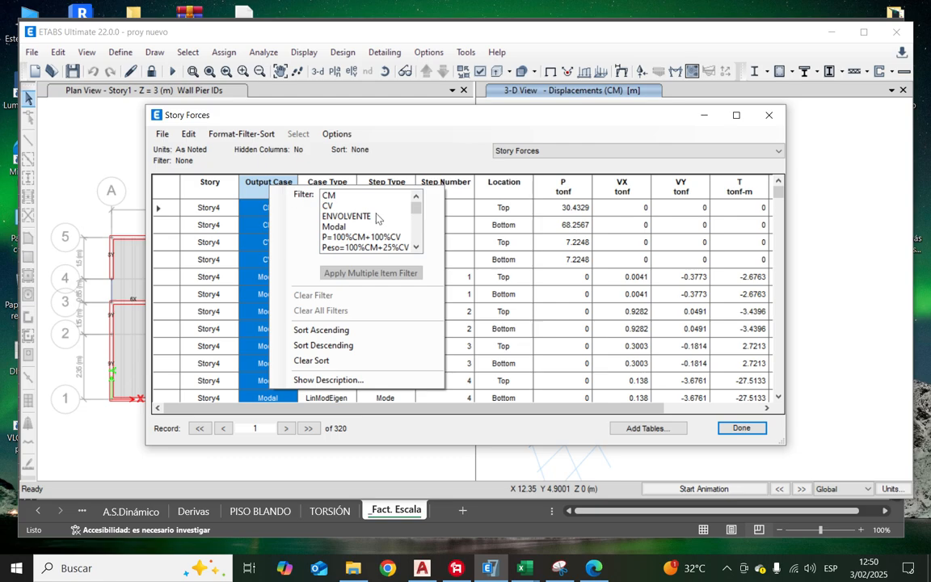
left_click(416, 247)
left_click(417, 246)
left_click(416, 247)
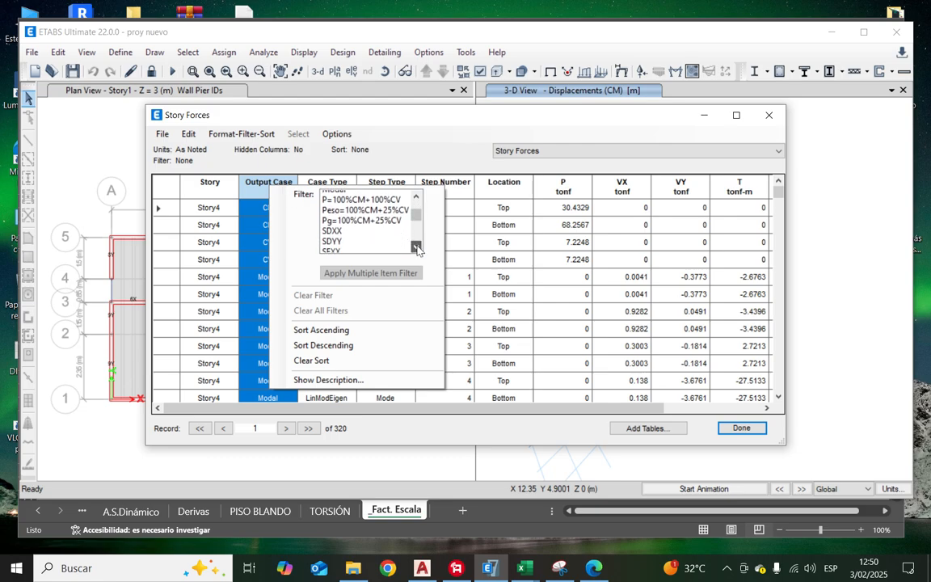
left_click(416, 247)
left_click(417, 246)
left_click(416, 247)
left_click(416, 246)
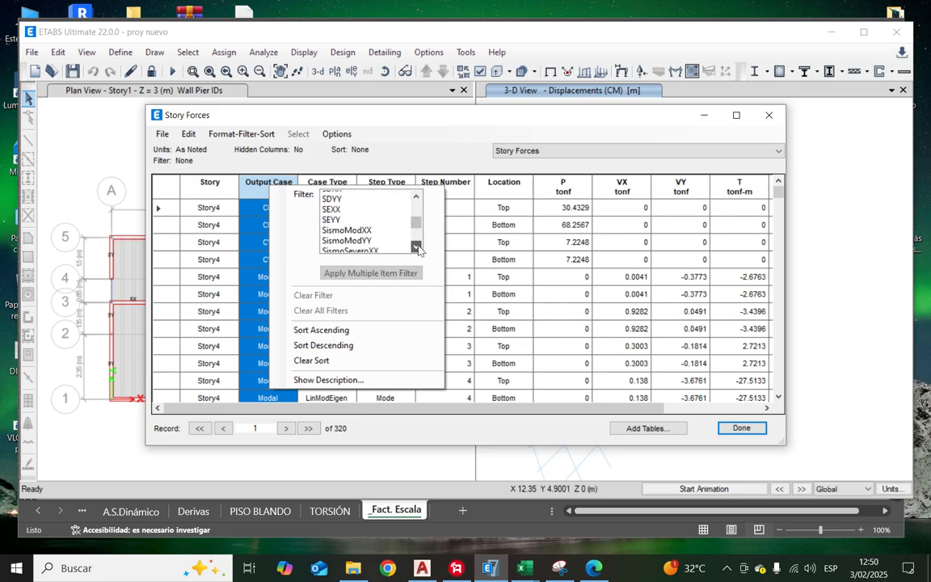
left_click(416, 247)
left_click(417, 247)
left_click(372, 237)
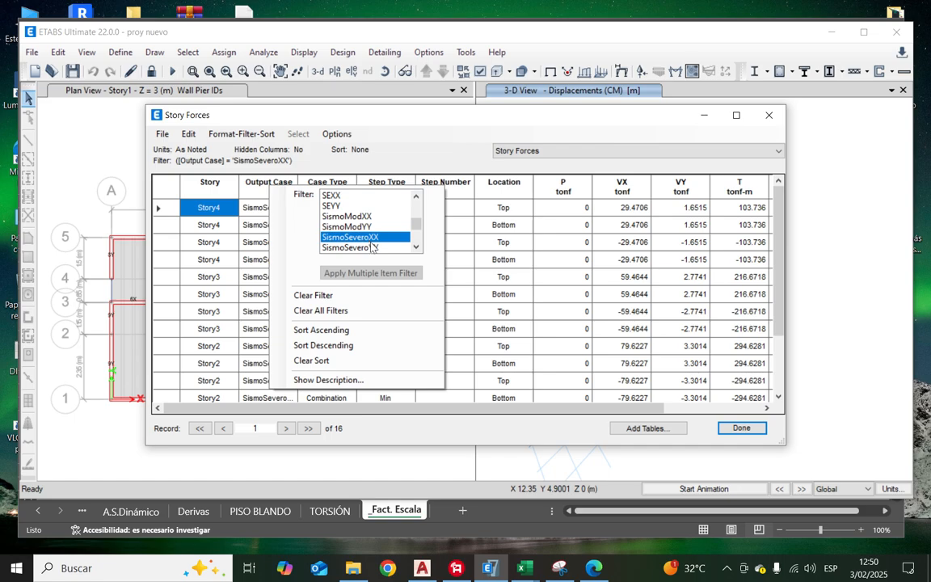
left_click(370, 247, "ctrl")
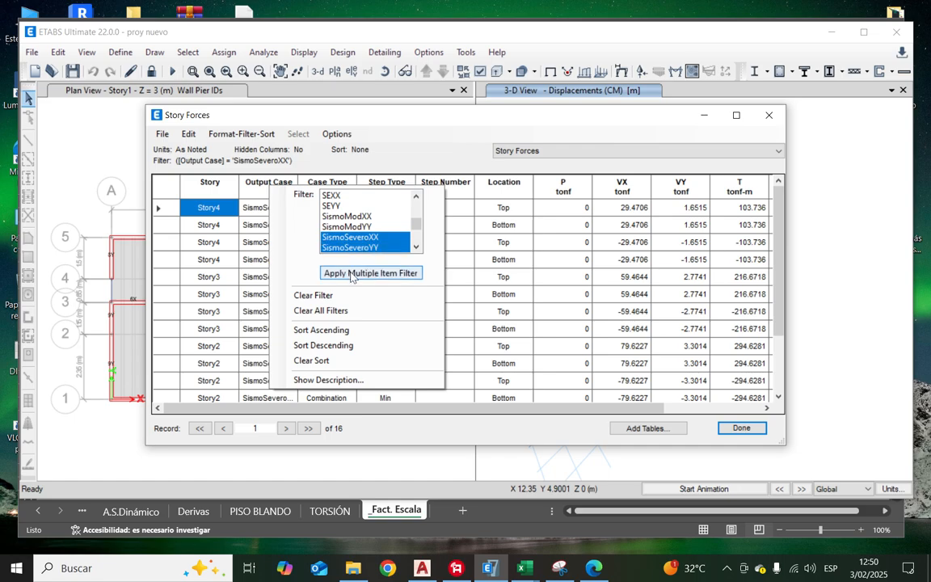
left_click(351, 273)
Step: Filter the Story Forces table's Step Type column to Max
left_click(503, 184)
left_click(400, 187)
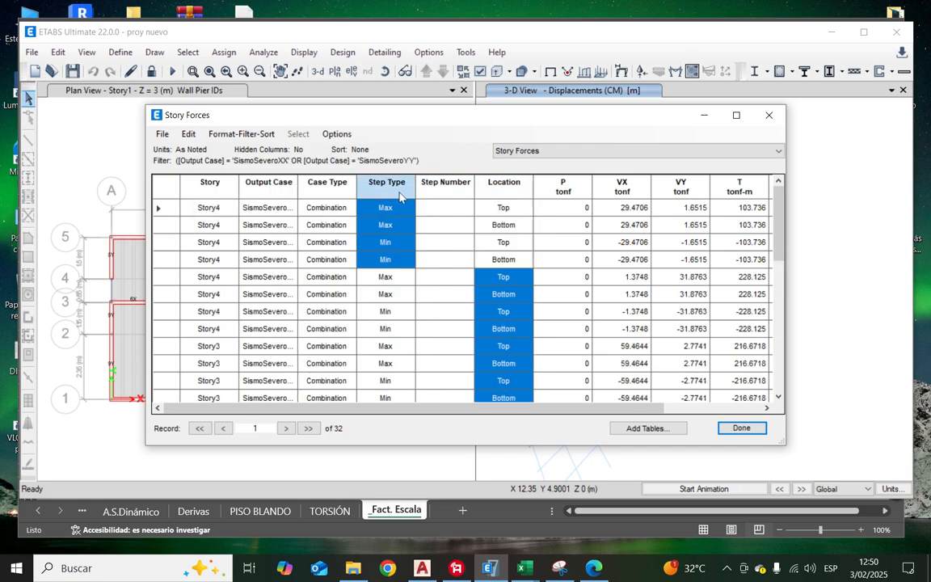
right_click(399, 195)
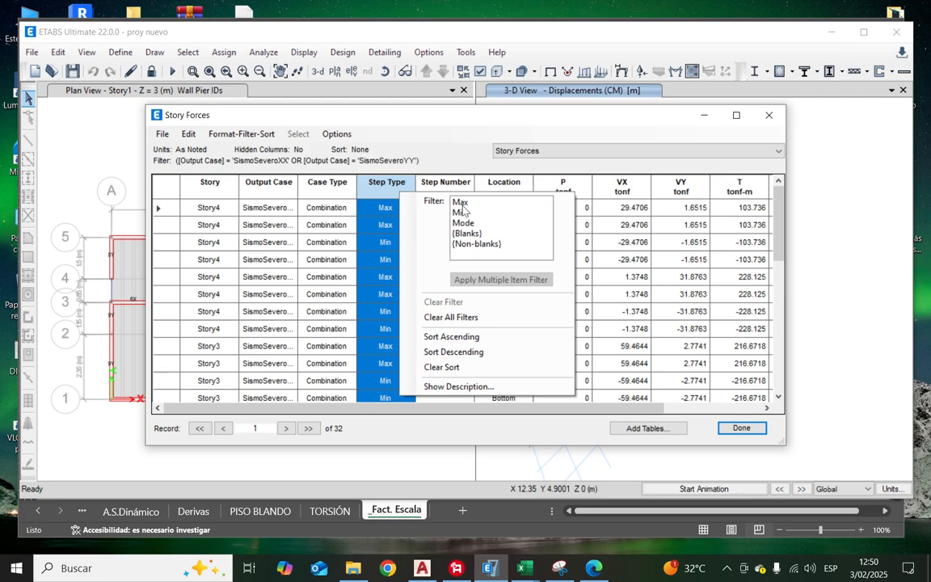
left_click(461, 203)
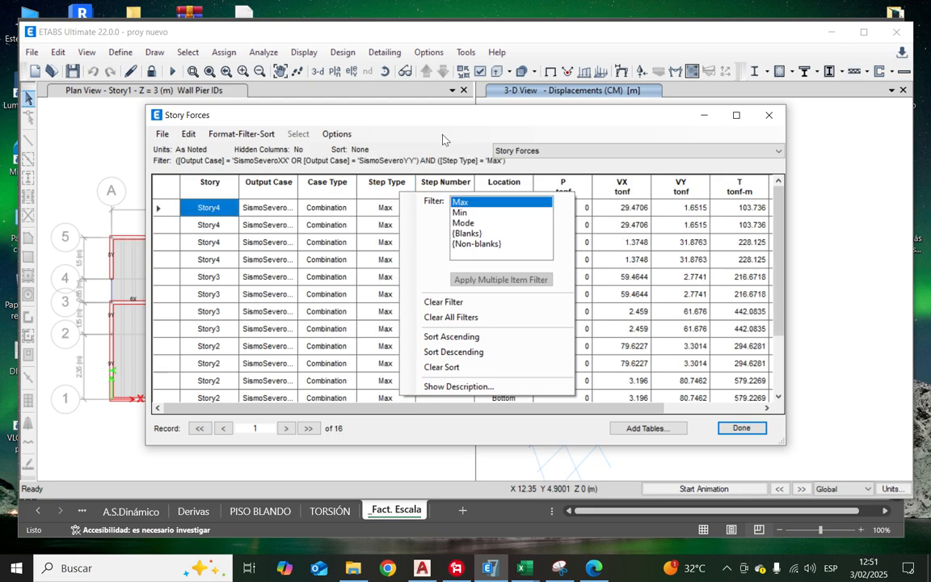
Step: Filter the Story Forces table's Location column to Bottom
left_click(502, 184)
left_click(503, 184)
right_click(502, 189)
left_click(565, 202)
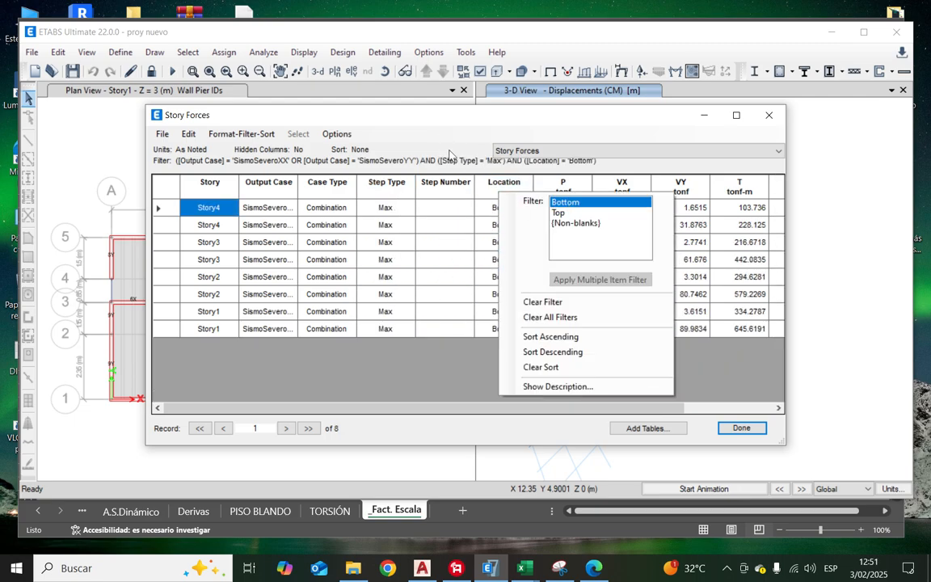
left_click(441, 135)
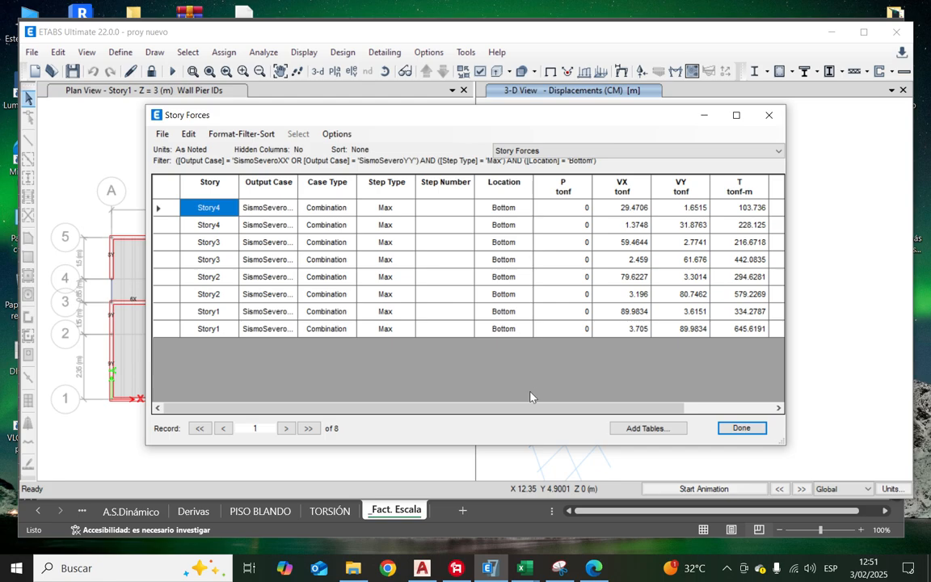
Step: Copy the Story and Output Case columns of the filtered Story Forces table into the Excel design shear table from cell D63
left_click_drag(494, 208, 929, 331)
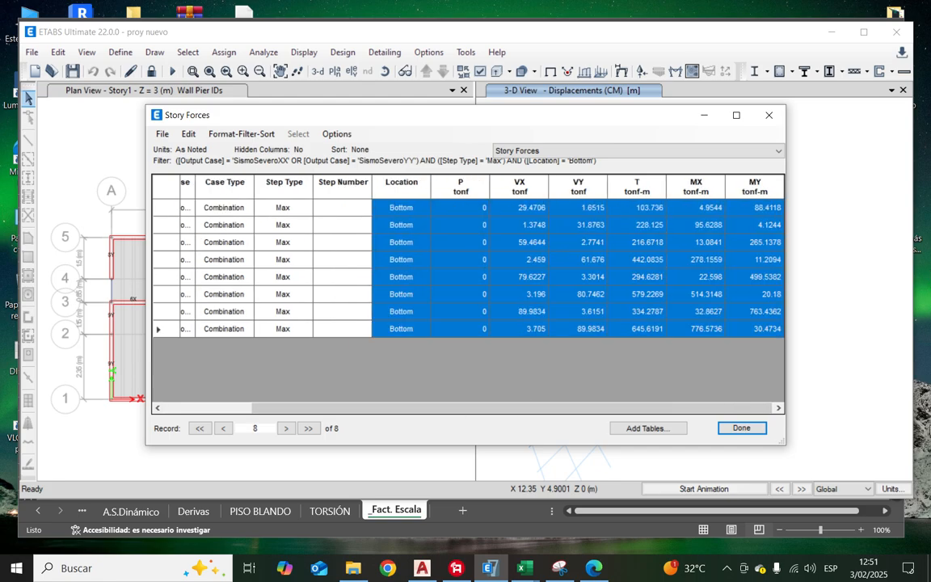
left_click_drag(536, 409, 428, 405)
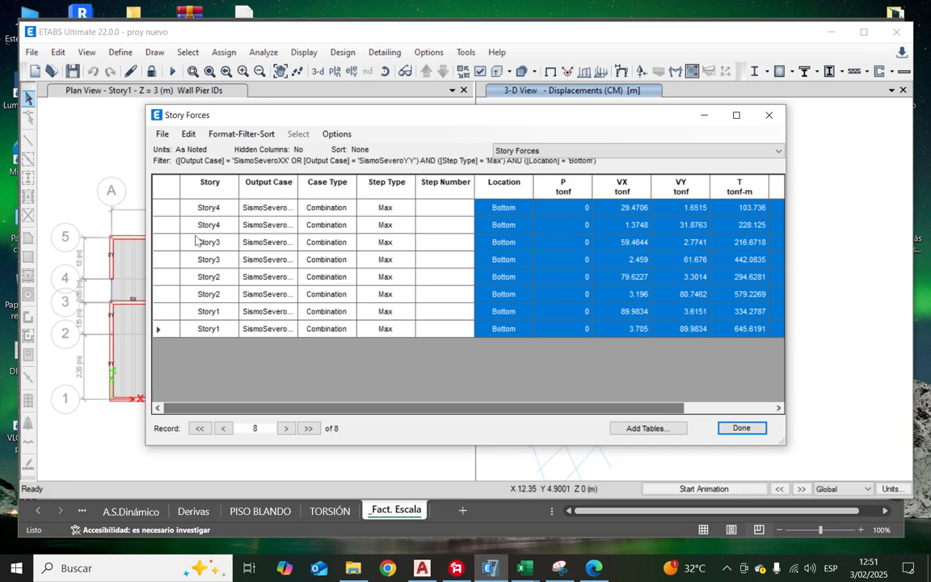
left_click_drag(205, 209, 279, 360)
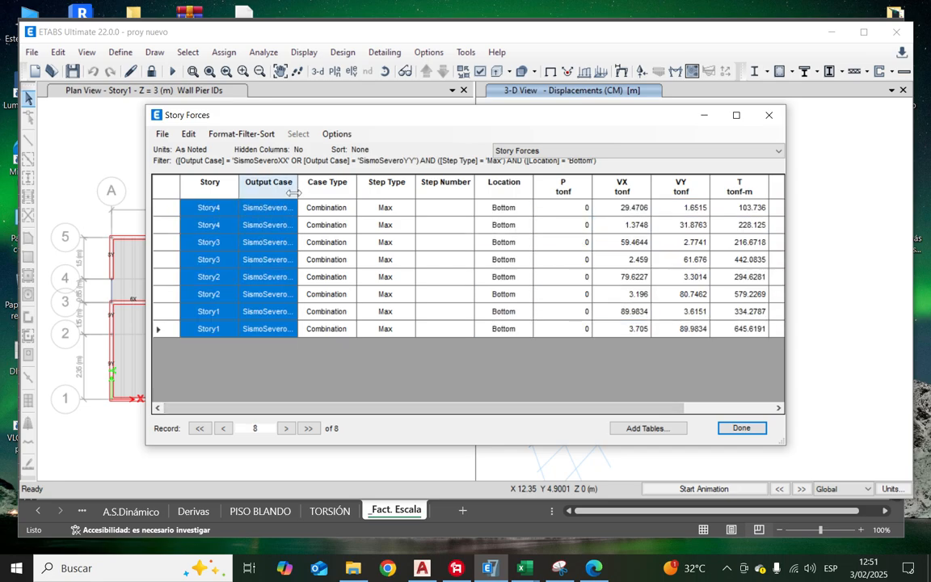
left_click(397, 511)
left_click(232, 351)
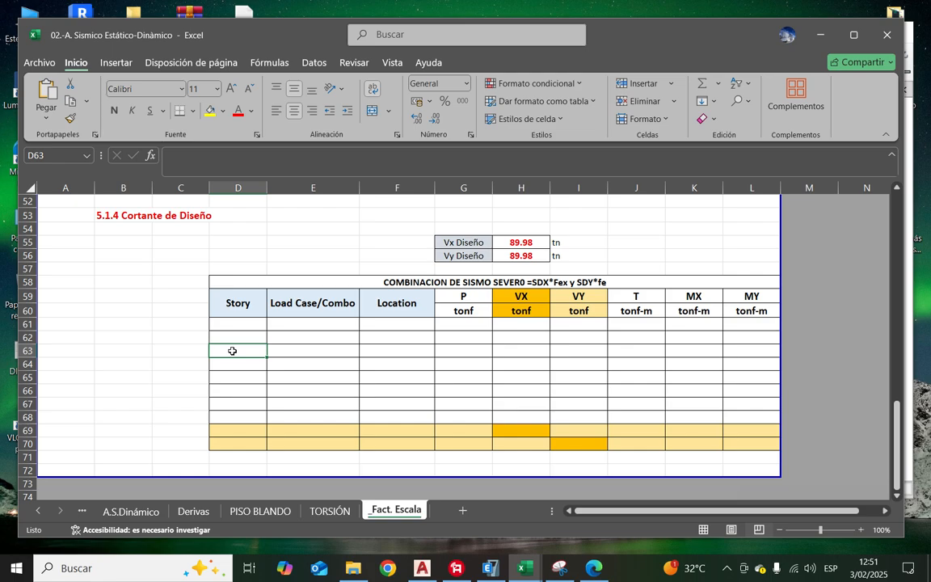
right_click(232, 351)
left_click(234, 266)
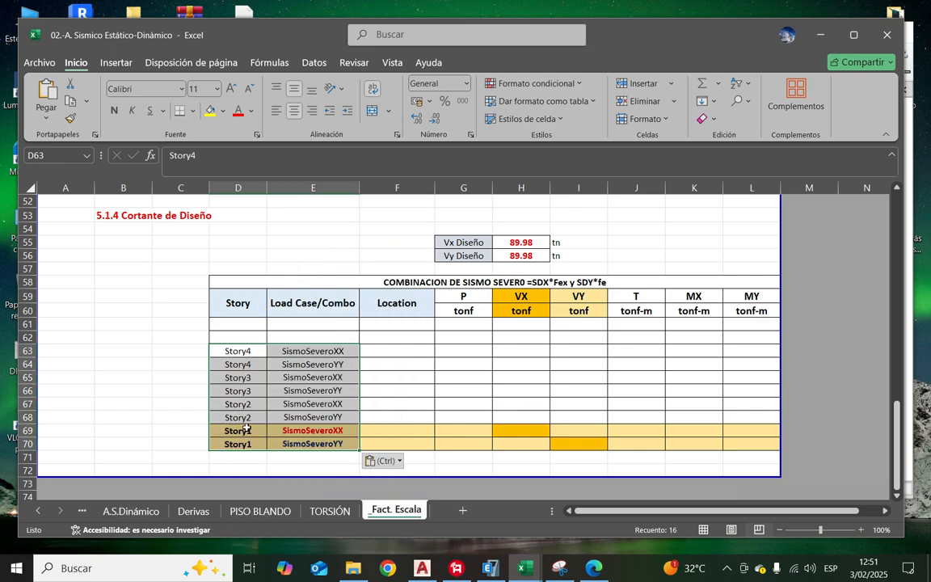
left_click_drag(247, 428, 307, 430)
left_click_drag(245, 443, 316, 443)
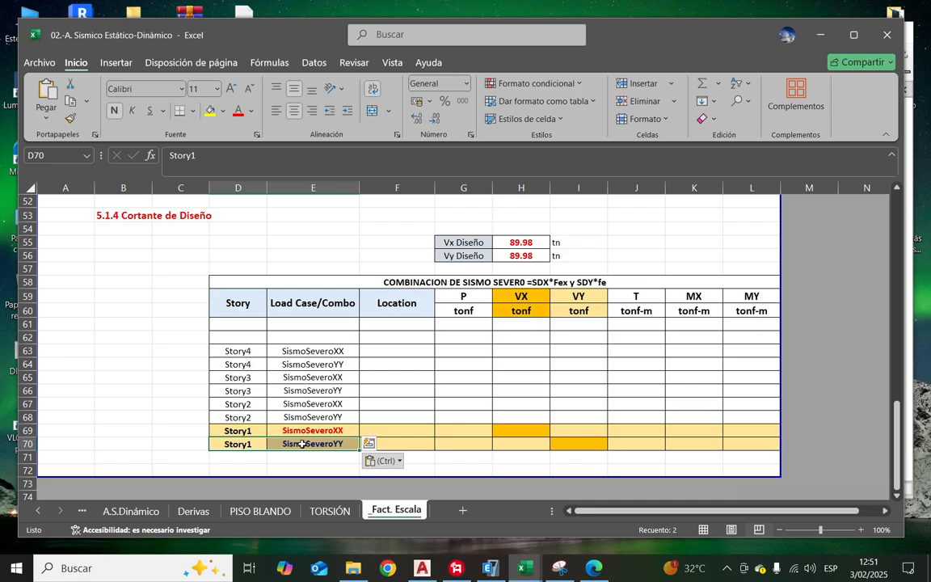
left_click(419, 421)
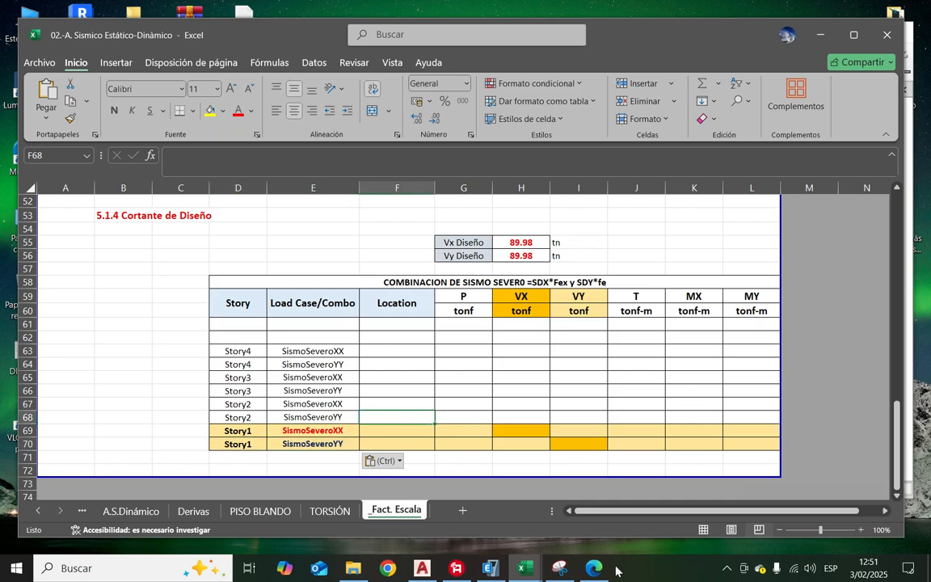
Step: Copy the Location through MY columns of the filtered Story Forces table from ETABS into the Excel design shear table from cell F63
mouse_move(522, 568)
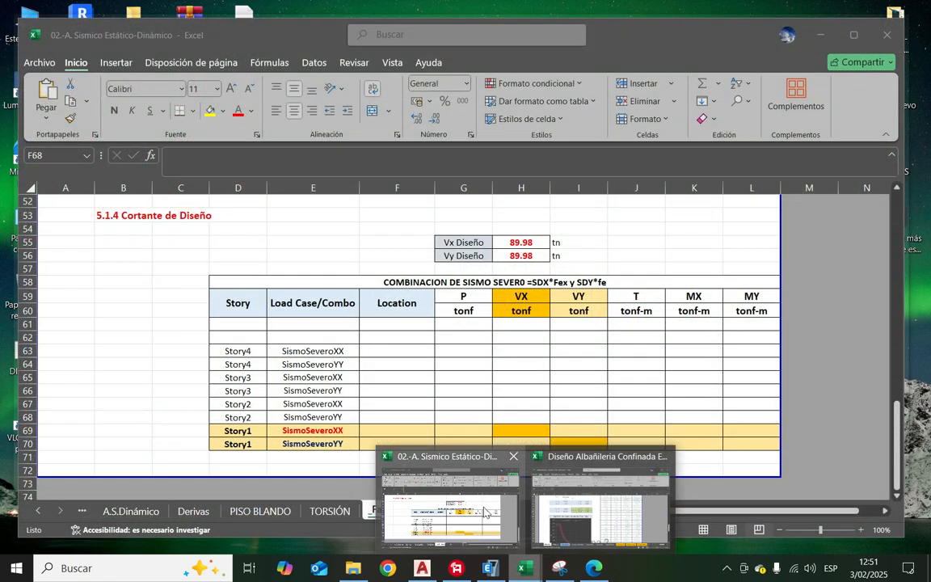
left_click(486, 512)
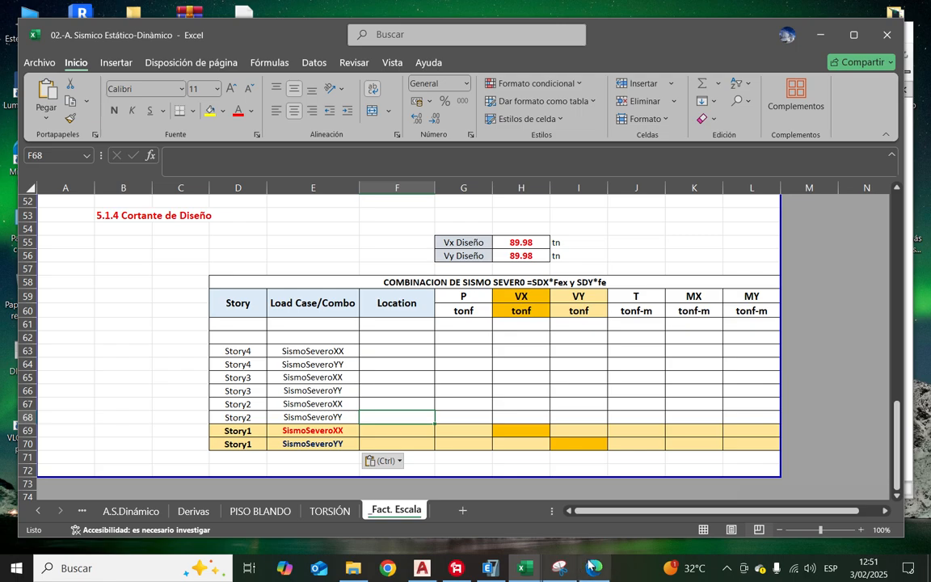
left_click(490, 568)
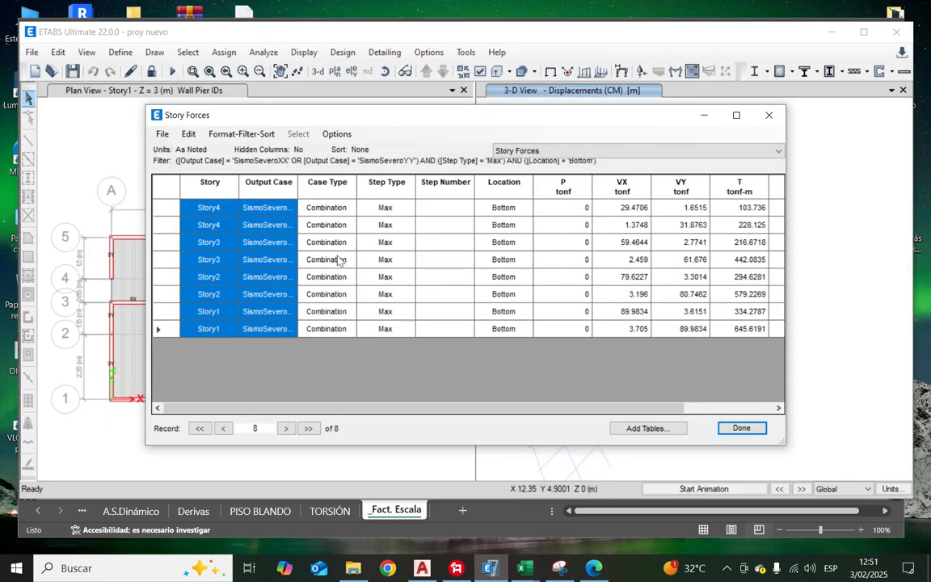
left_click_drag(502, 210, 930, 276)
left_click_drag(930, 361, 930, 365)
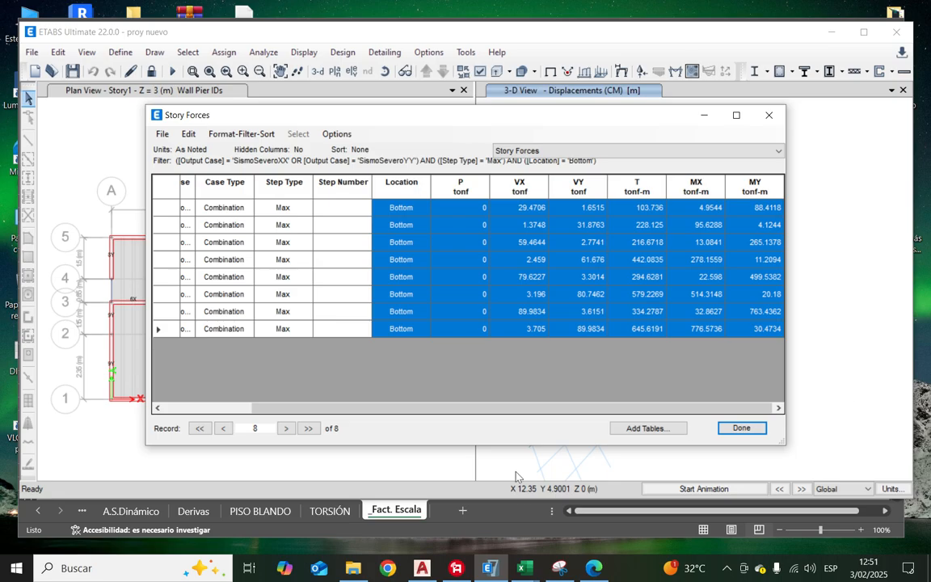
mouse_move(523, 569)
left_click(448, 529)
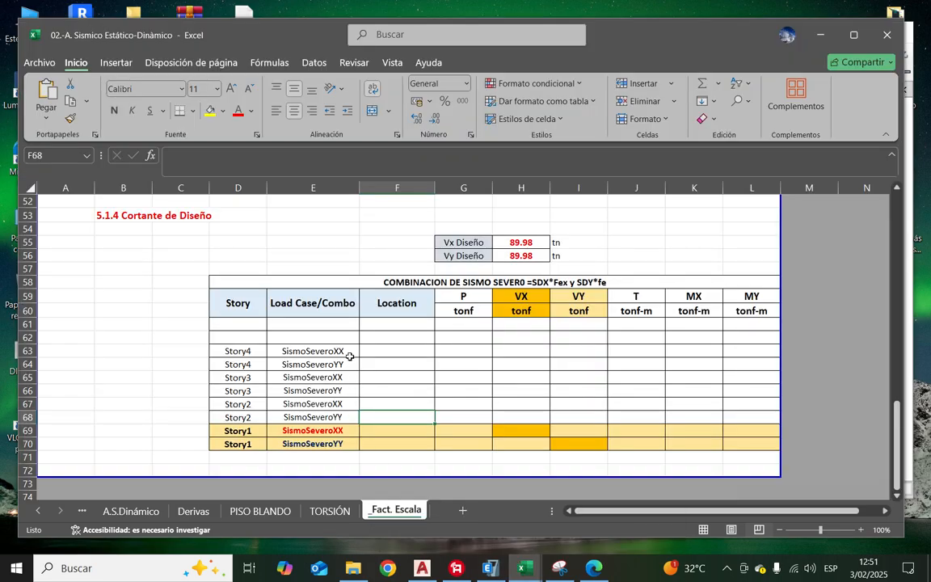
left_click(366, 351)
right_click(365, 351)
left_click(400, 266)
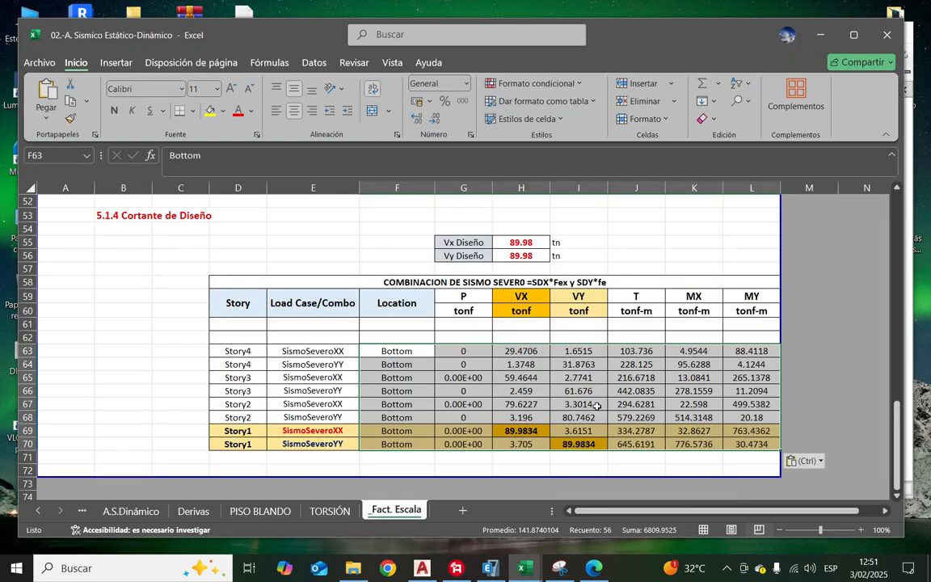
Step: Compare the Story1 VX of SismoSeveroXX and VY of SismoSeveroYY with the Vx Diseño and Vy Diseño values
scroll(649, 312, "up", 1)
left_click(648, 312)
scroll(648, 311, "down", 2)
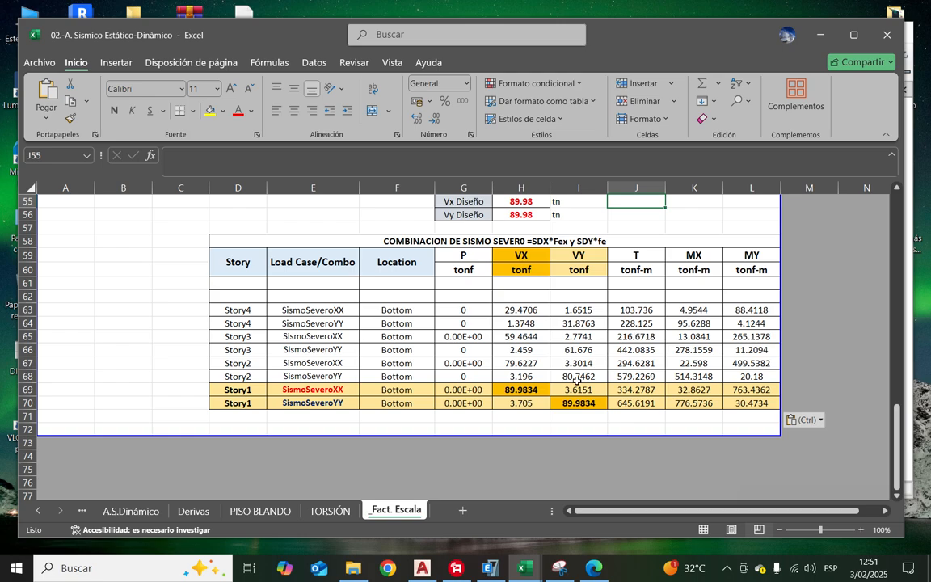
scroll(578, 380, "up", 1)
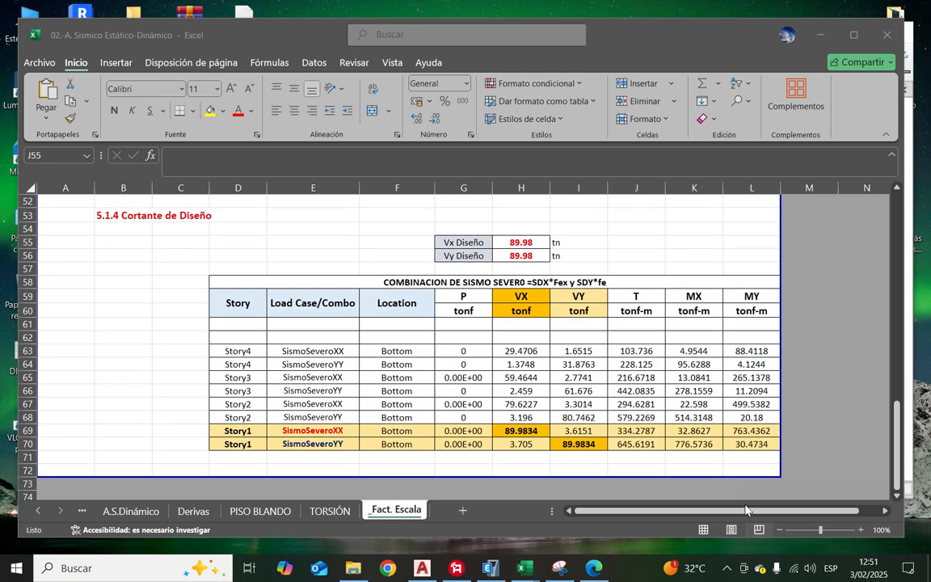
mouse_move(515, 443)
left_mouse_down()
mouse_move(535, 441)
mouse_move(540, 427)
mouse_move(506, 423)
mouse_move(500, 437)
left_mouse_up()
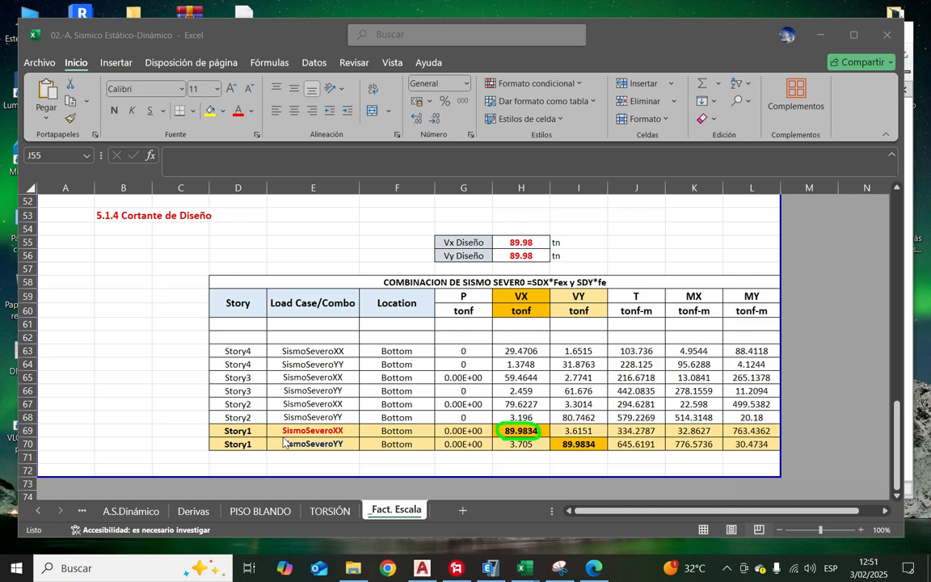
left_click_drag(283, 442, 348, 440)
left_click_drag(370, 242, 421, 243)
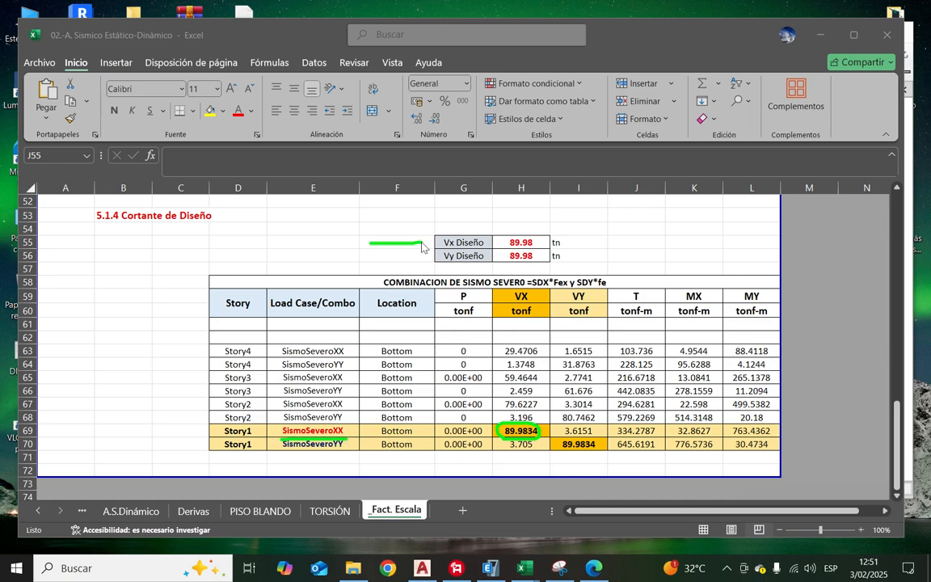
left_click_drag(536, 243, 557, 226)
mouse_move(559, 452)
left_mouse_down()
mouse_move(607, 454)
mouse_move(602, 434)
mouse_move(568, 435)
mouse_move(565, 453)
left_mouse_up()
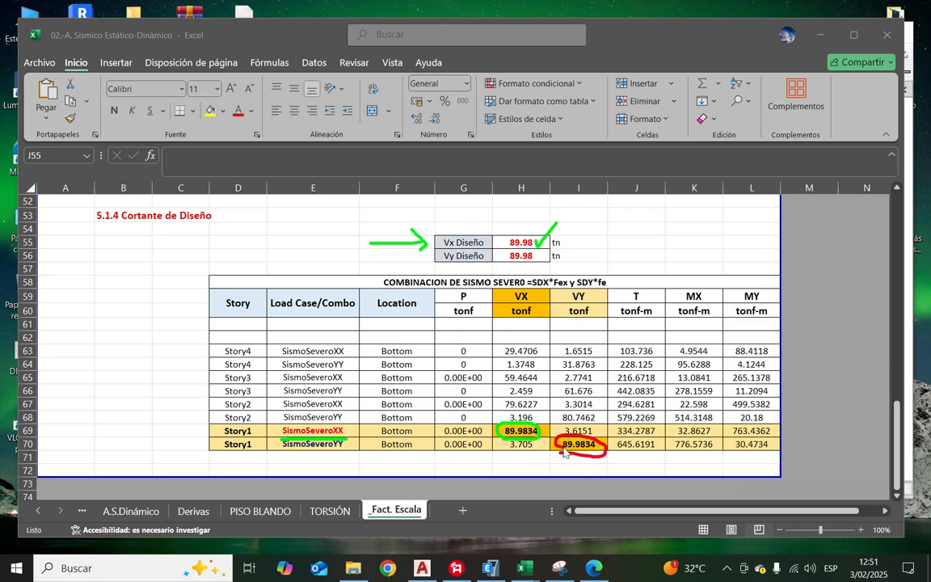
left_click_drag(290, 454, 341, 454)
left_click_drag(547, 256, 586, 246)
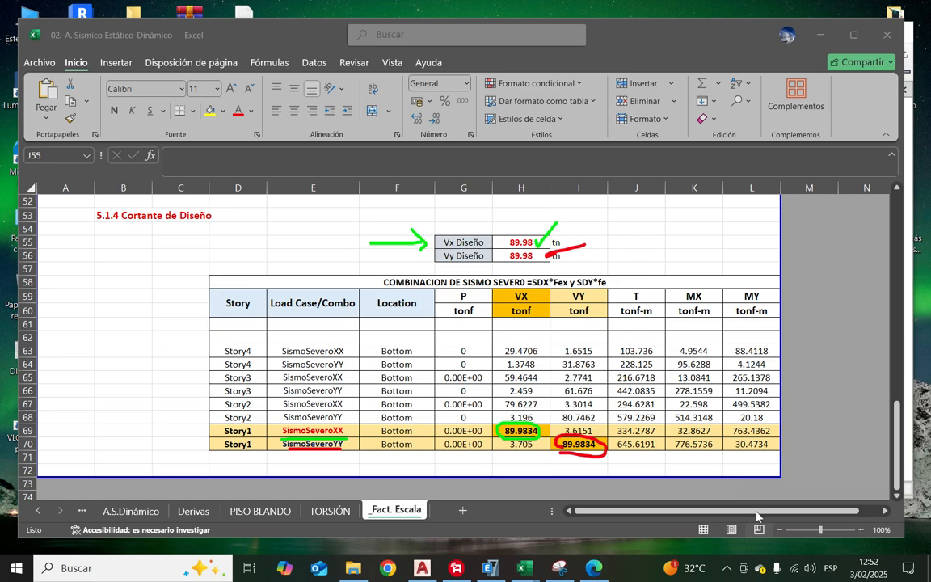
scroll(517, 364, "up", 15)
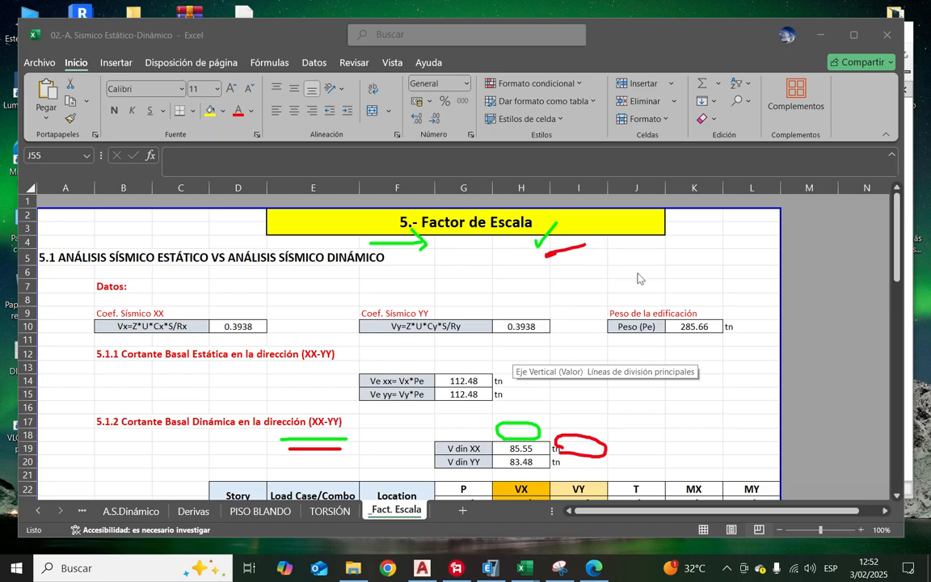
Step: Return to ETABS, close the Story Forces table and save the model
left_click(823, 33)
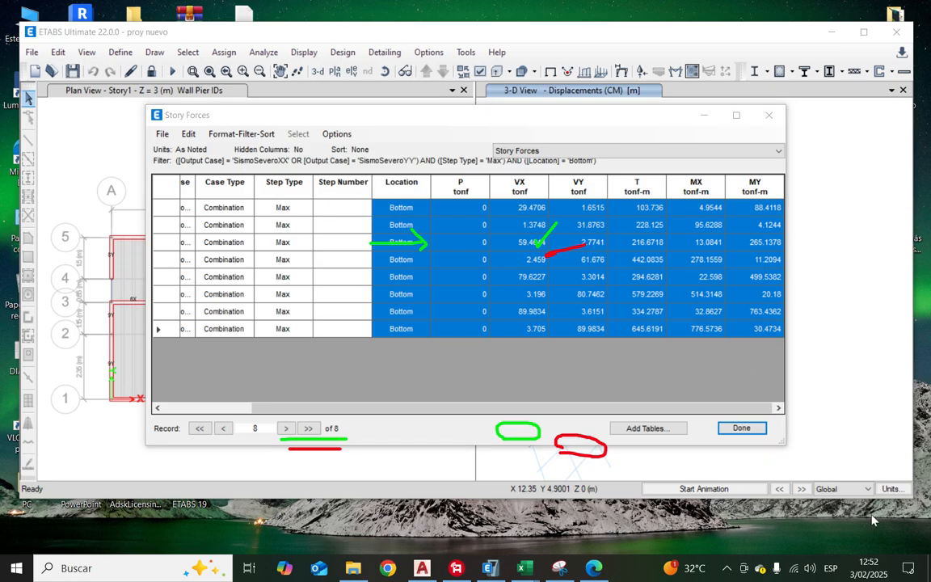
key("Escape")
left_click(768, 118)
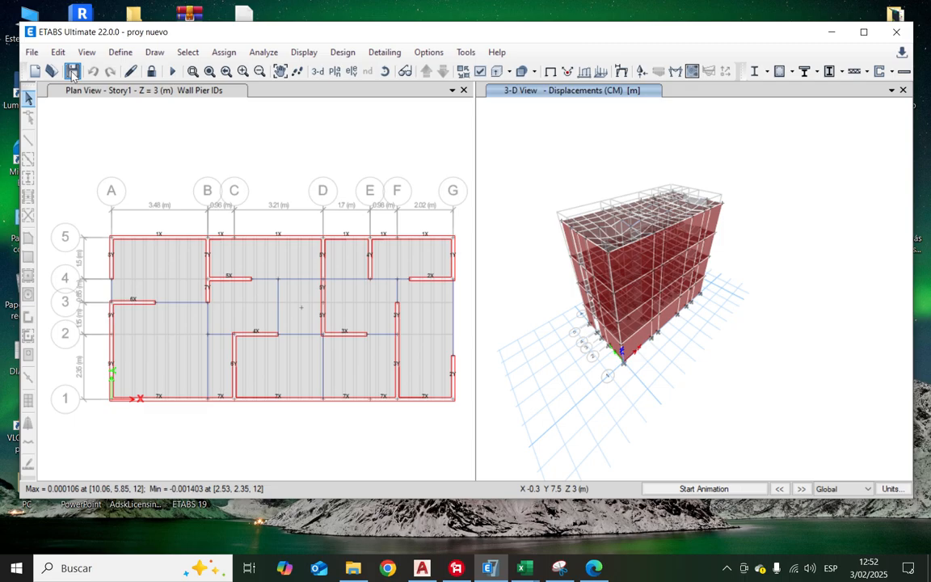
left_click(72, 70)
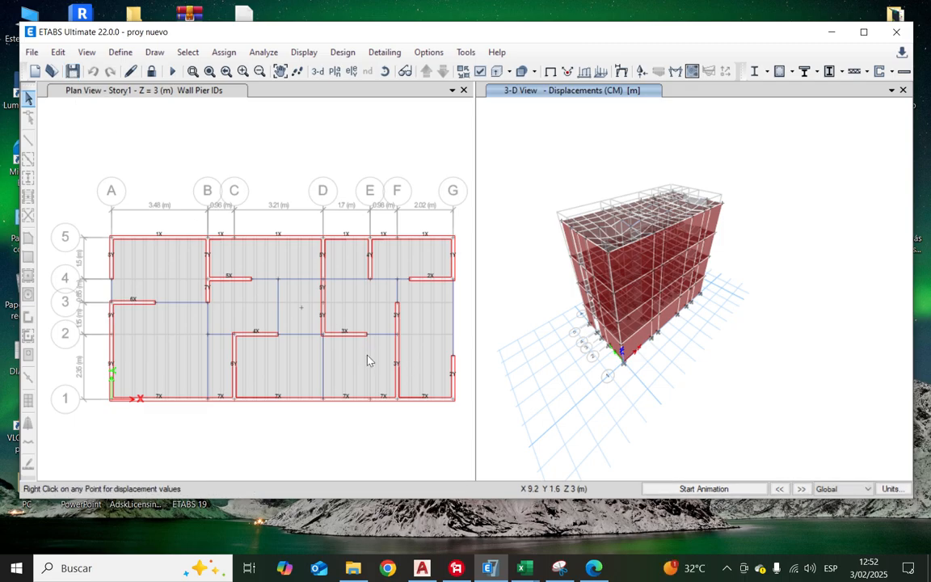
left_click(72, 70)
Step: Minimize the ETABS and Excel windows and reposition the Diseño Albañileria C. E-070 shortcut on the desktop
left_click(838, 34)
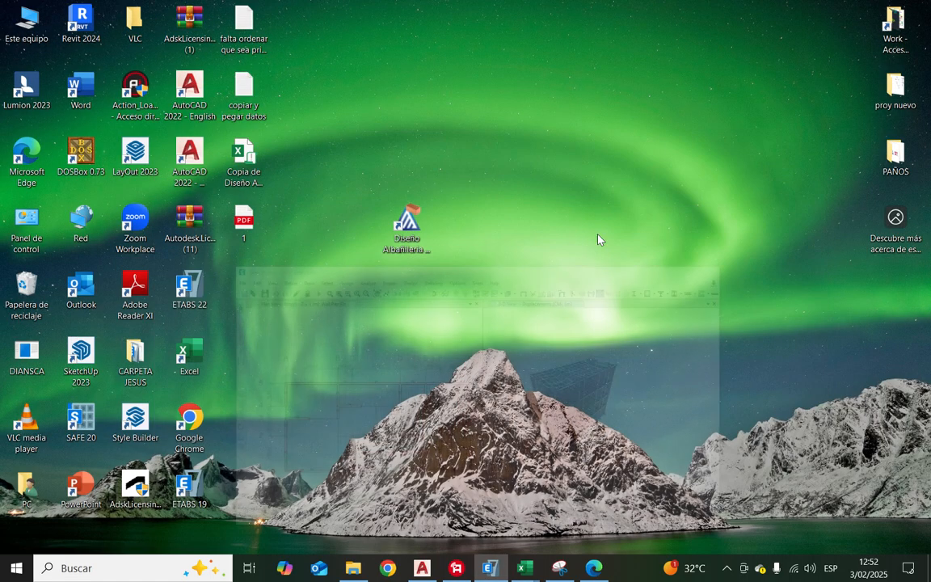
left_click_drag(406, 225, 564, 171)
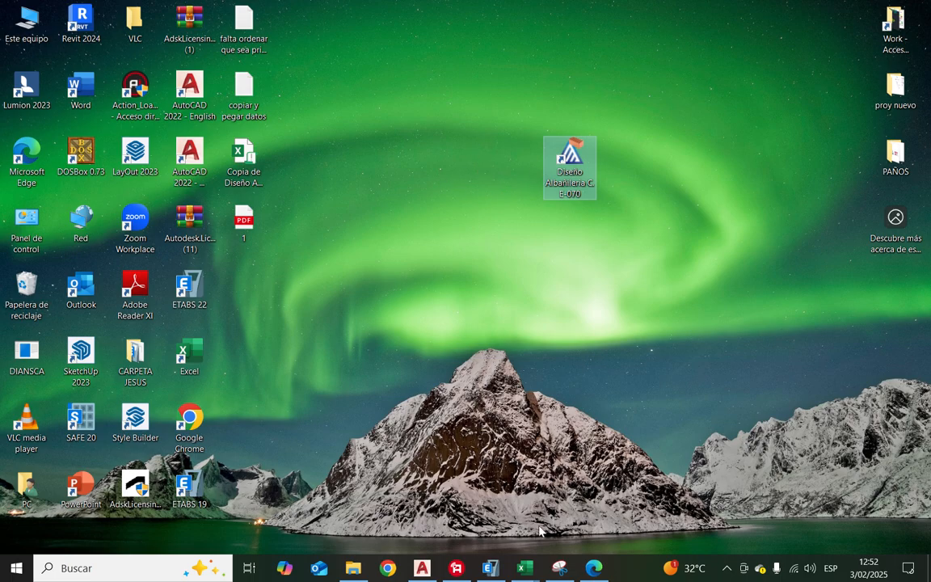
left_click(490, 568)
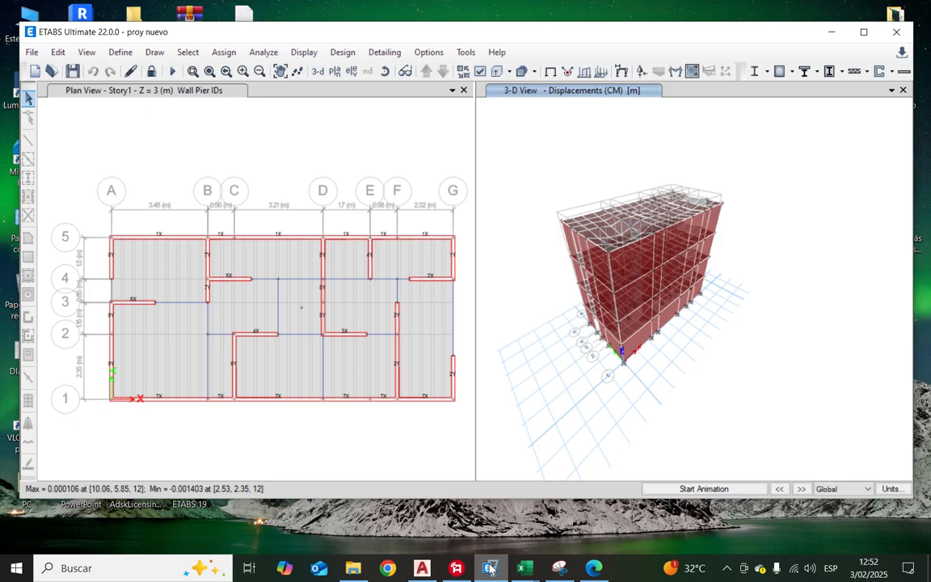
left_click(490, 568)
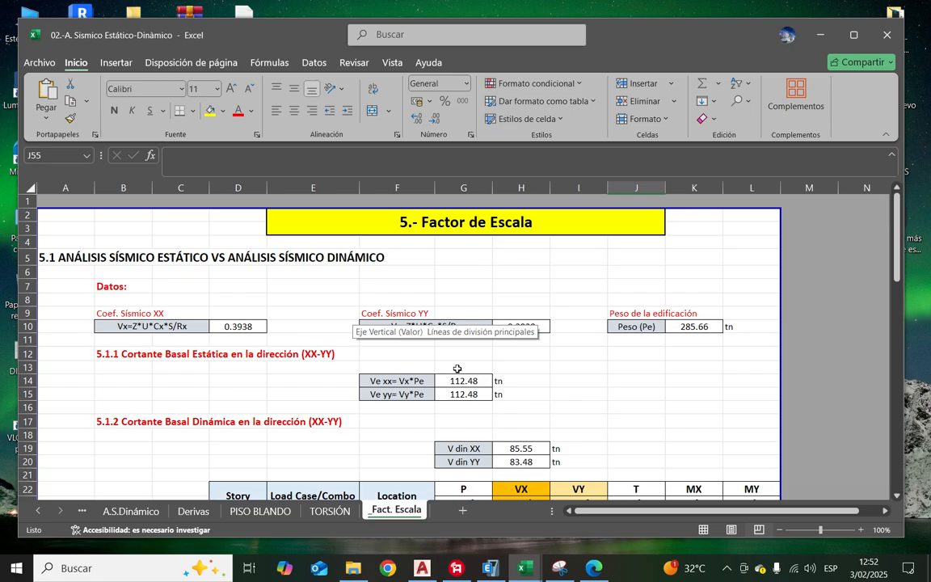
left_click(828, 34)
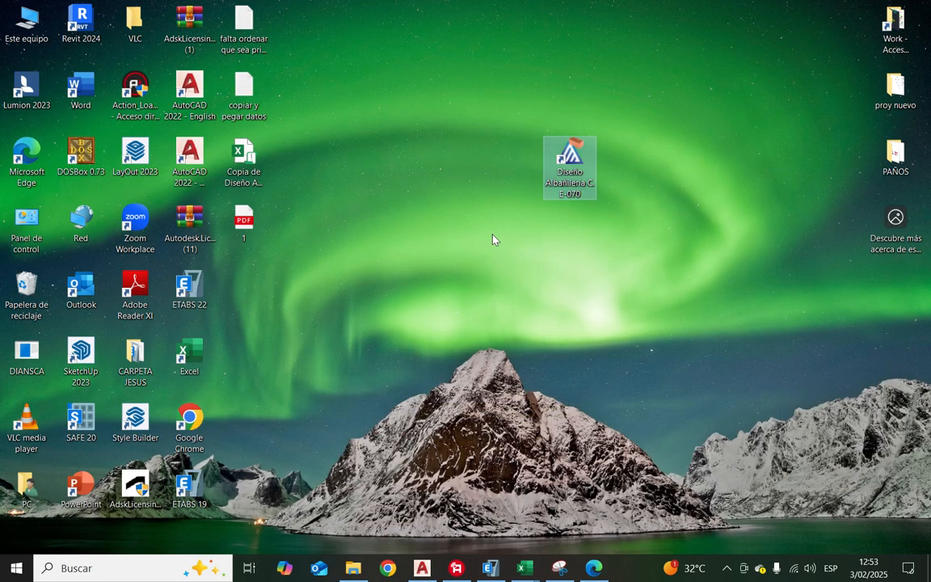
right_click(495, 239)
left_click(521, 276)
right_click(467, 251)
left_click(507, 288)
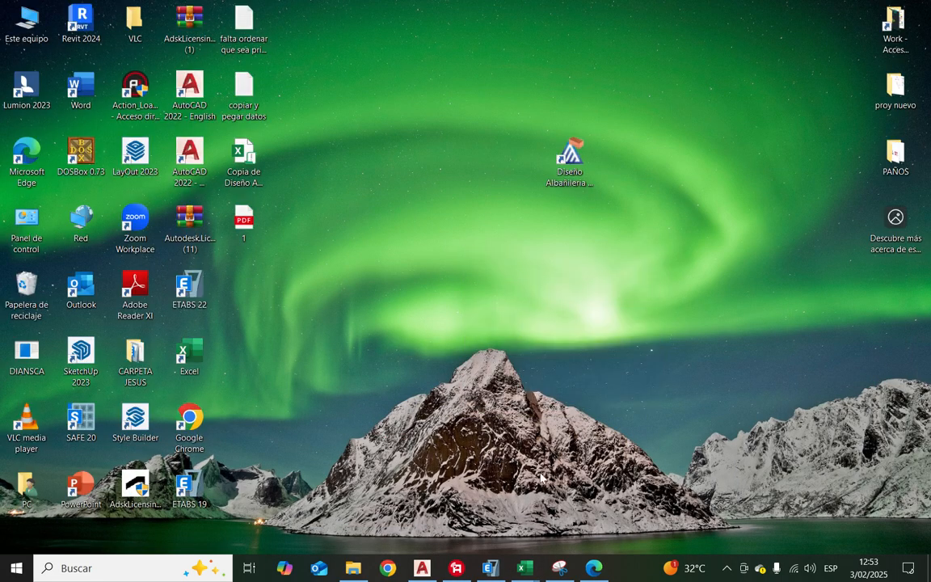
Step: Switch to the Diseño Albañileria Confinada E-070 workbook in Excel and review the seismic parameters on the Espectro sheet
mouse_move(524, 566)
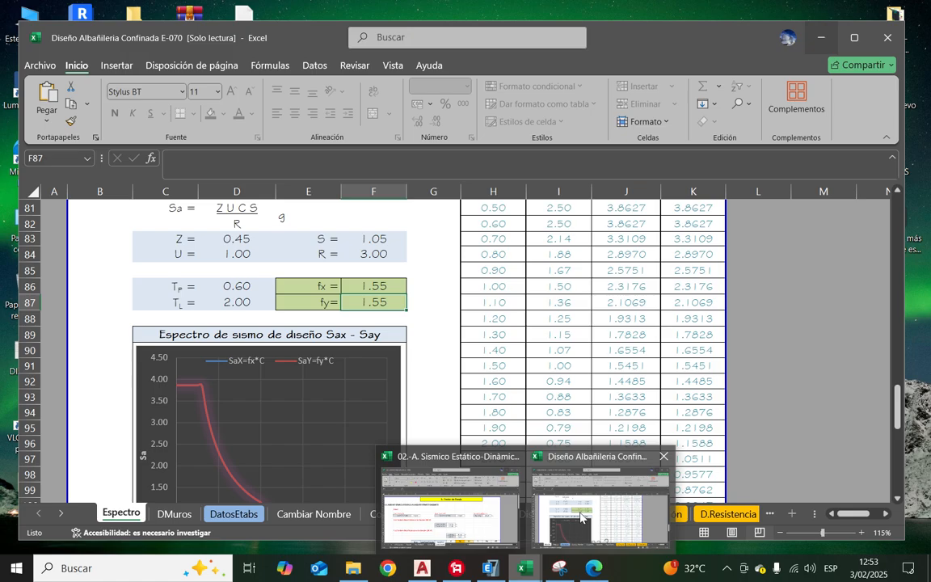
left_click(580, 518)
scroll(389, 380, "up", 20)
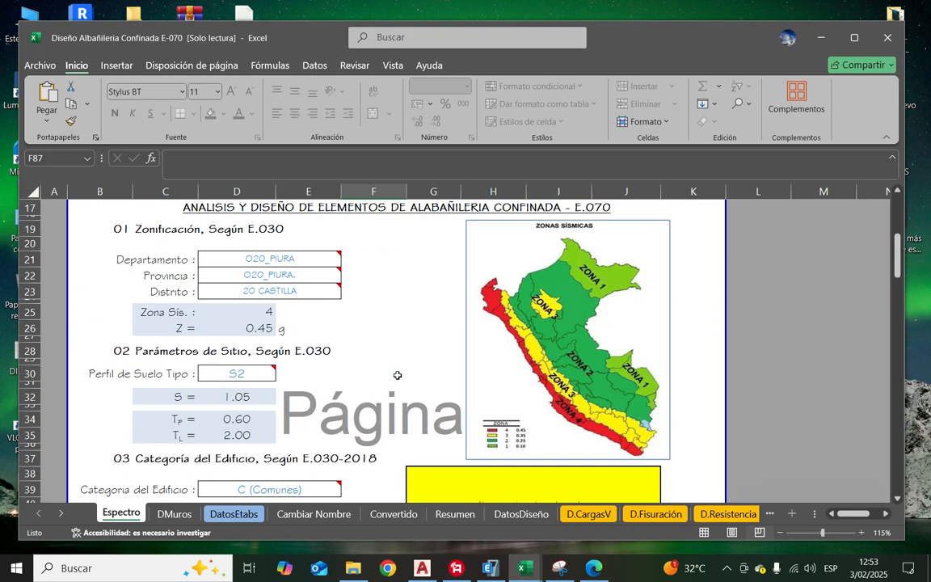
scroll(397, 375, "up", 5)
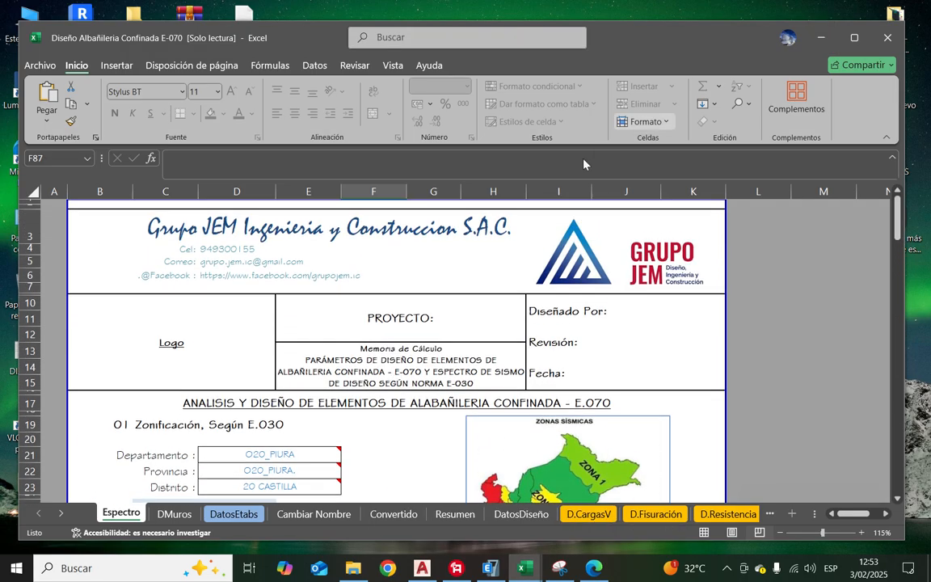
scroll(353, 365, "down", 10)
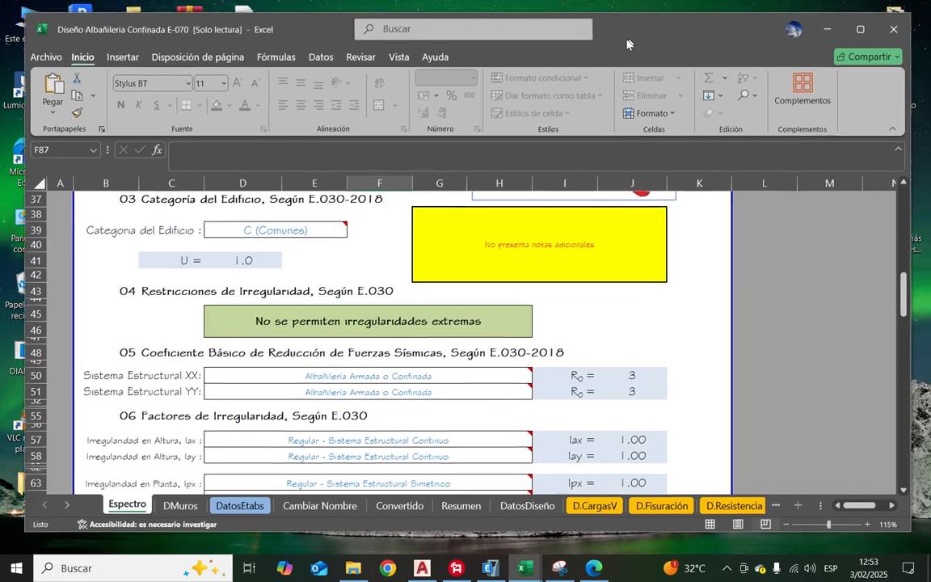
scroll(234, 358, "down", 9)
scroll(234, 359, "up", 17)
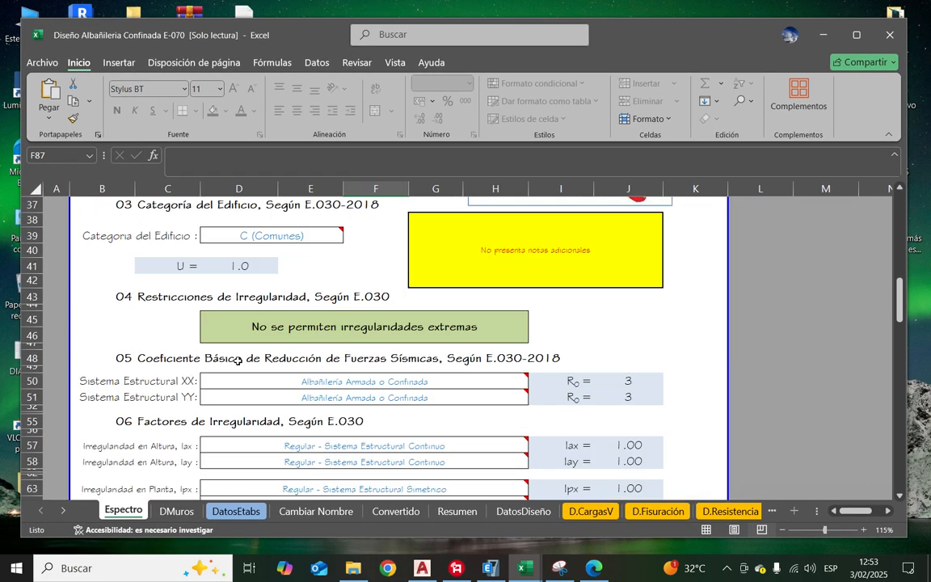
scroll(351, 380, "down", 10)
scroll(351, 380, "up", 12)
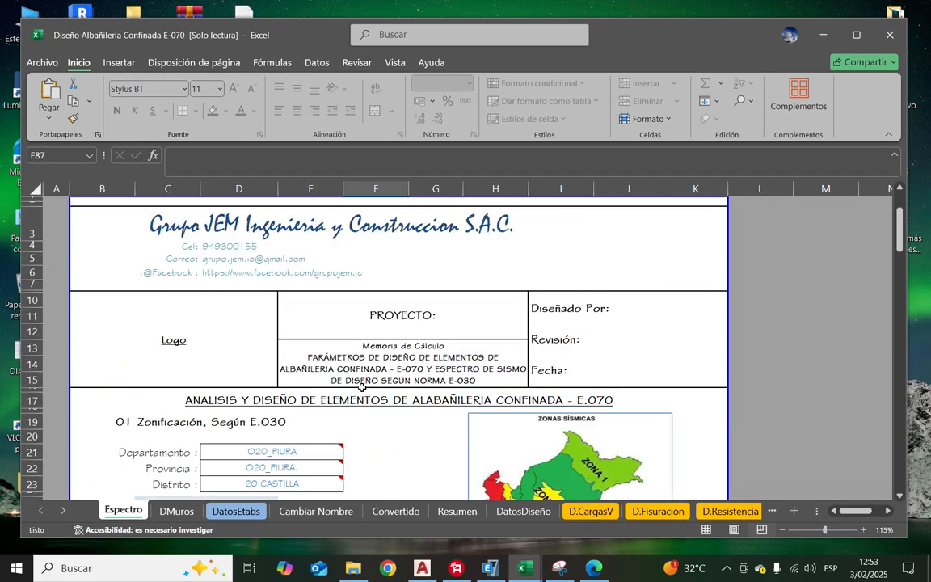
mouse_move(520, 555)
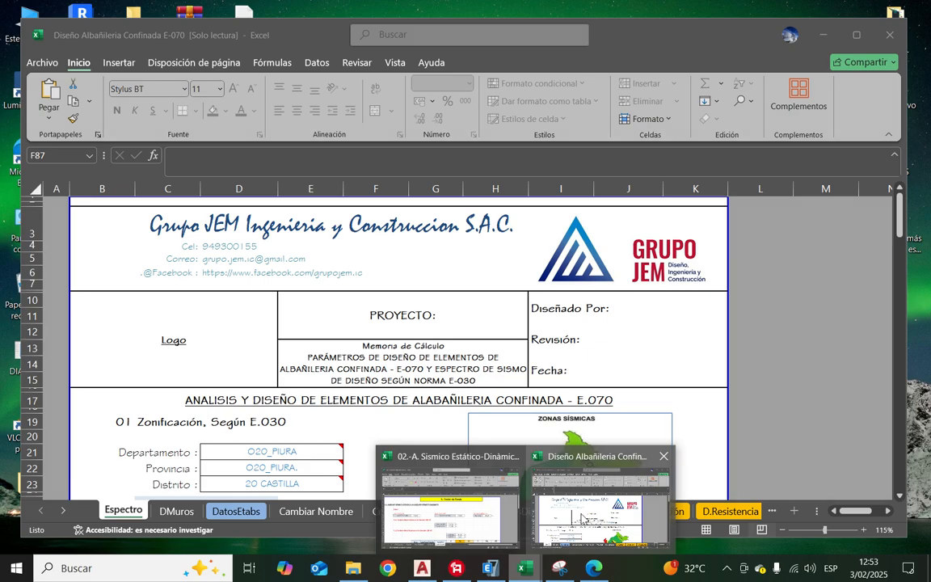
Step: Open the DMuros sheet at its design parameters and plan structuring sections
left_click(170, 515)
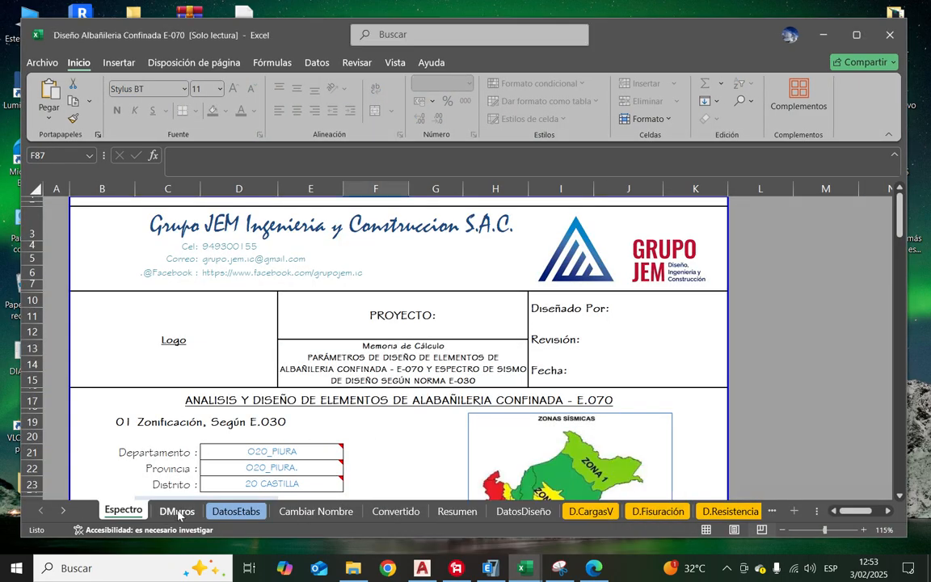
scroll(227, 368, "down", 3)
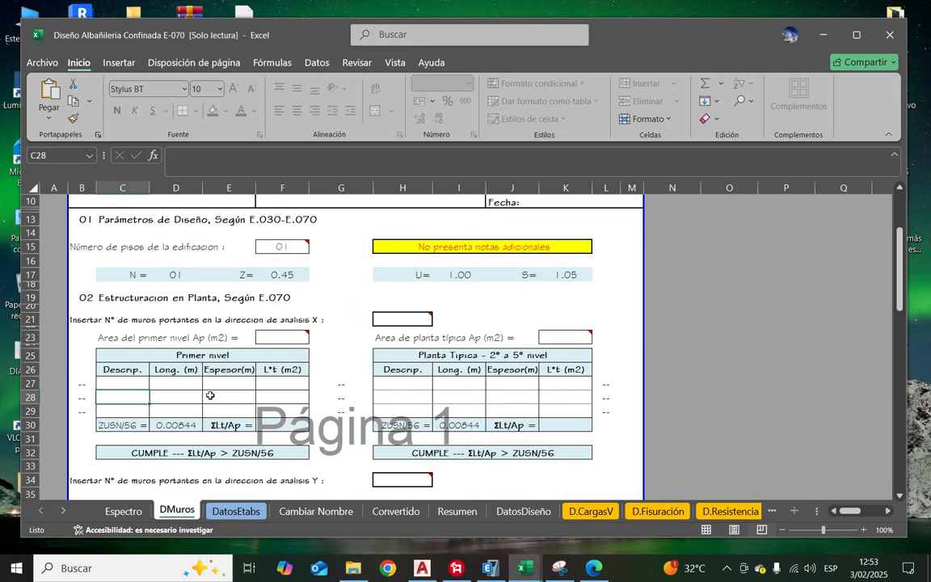
Step: Open the DatosEtabs sheet and select cell A4, the first Story cell of the P=100%CM+100%CV block
scroll(209, 395, "up", 3)
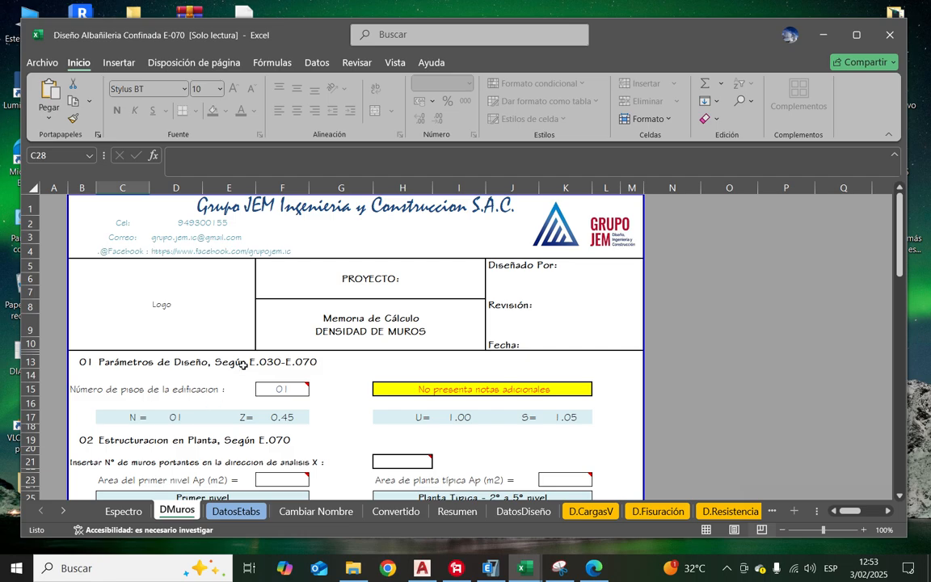
scroll(243, 365, "down", 5)
left_click(236, 511)
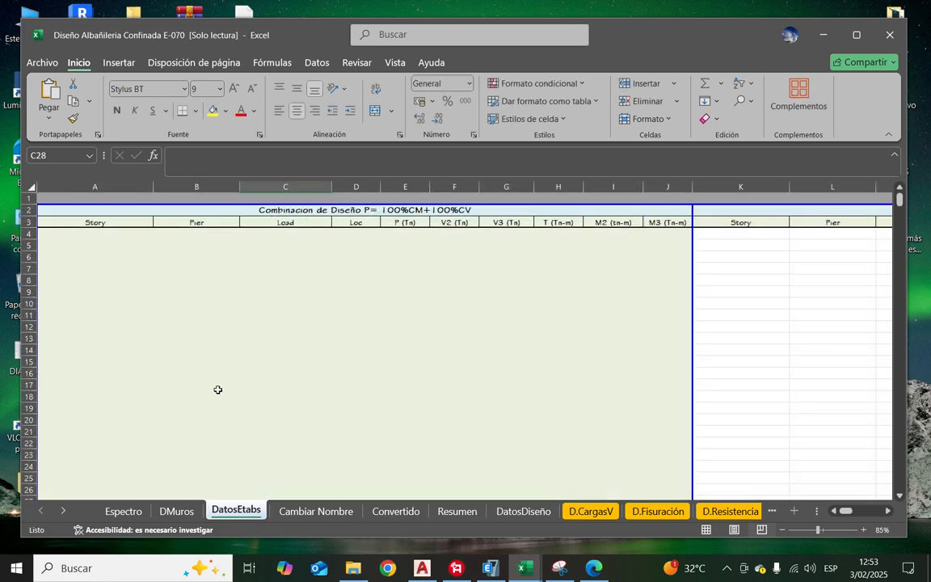
scroll(413, 331, "down", 5)
scroll(419, 336, "up", 5)
left_click(78, 235)
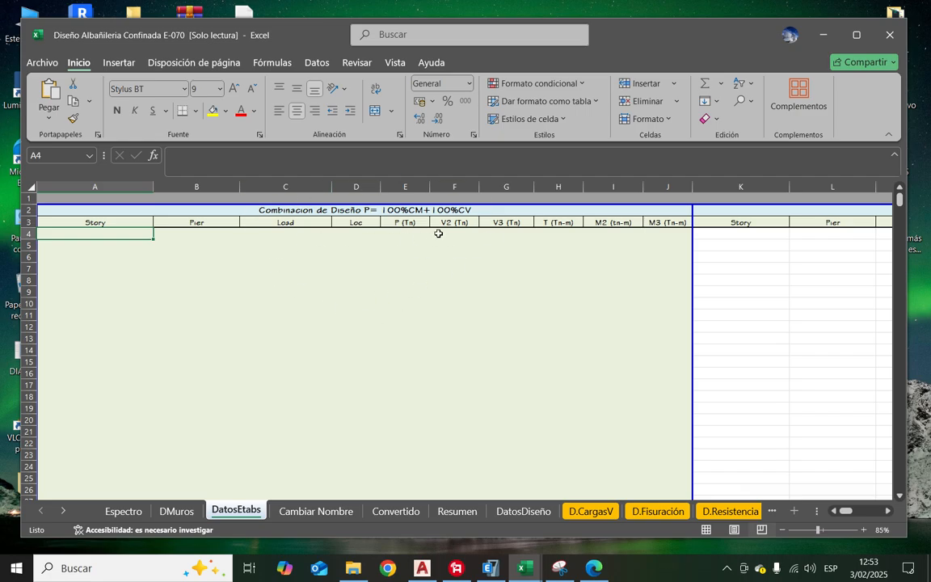
Step: Examine the row 2 headings of the P, Pg, Vx and Vy design combination blocks on the DatosEtabs sheet
left_click(360, 210)
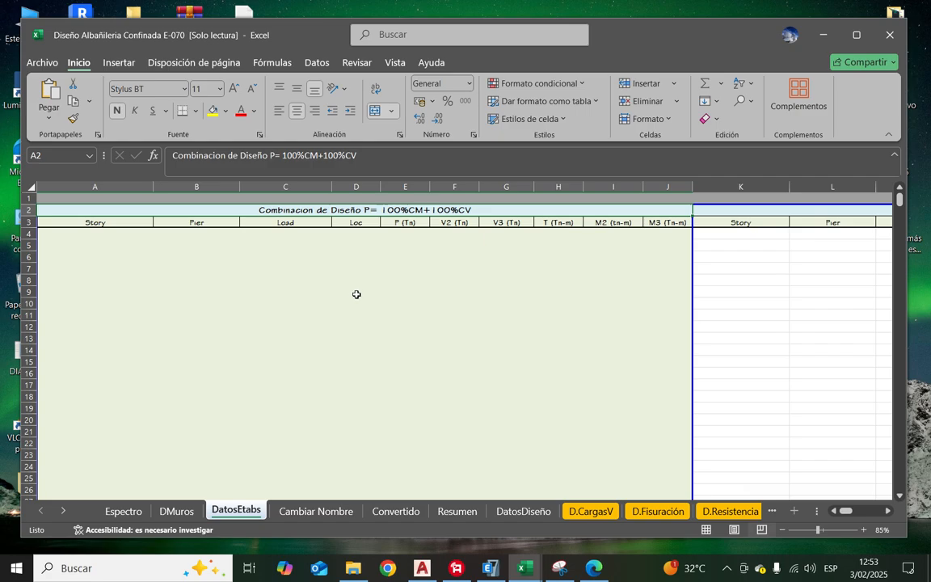
key("Tab")
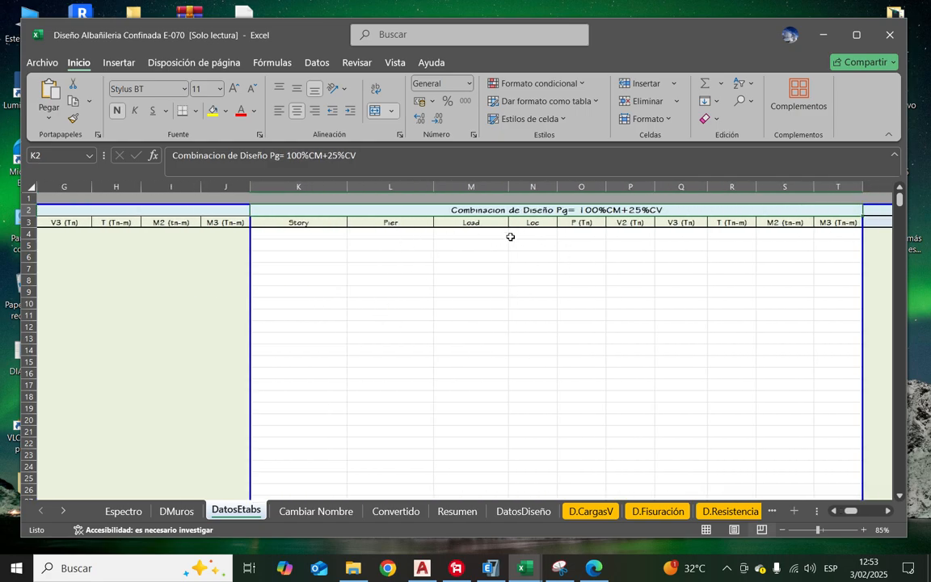
left_click_drag(384, 161, 327, 156)
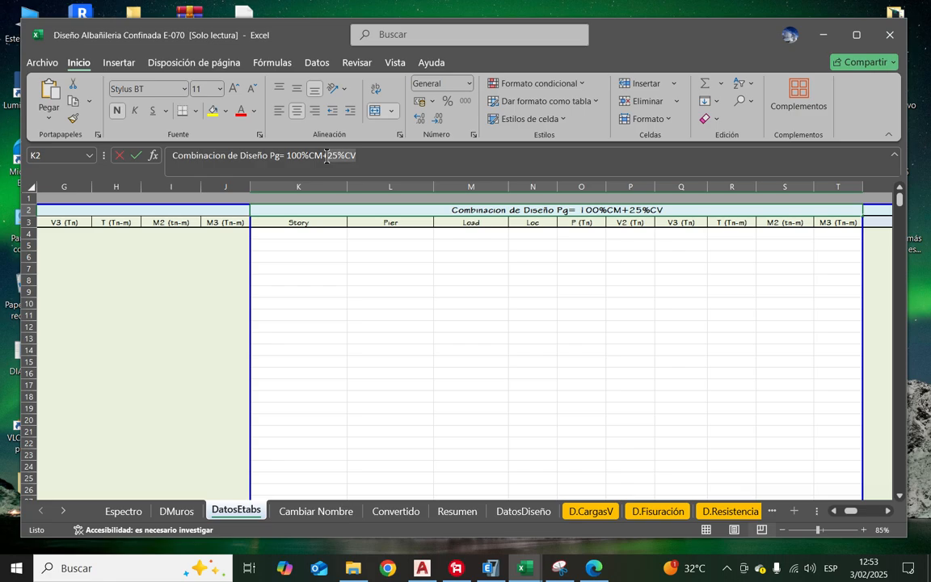
key("Return")
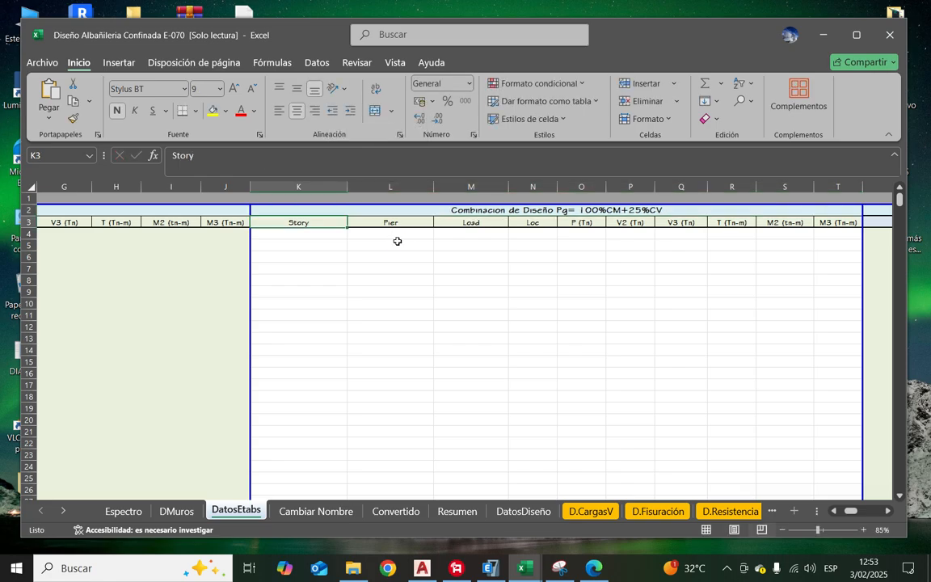
key("Up")
key("Tab")
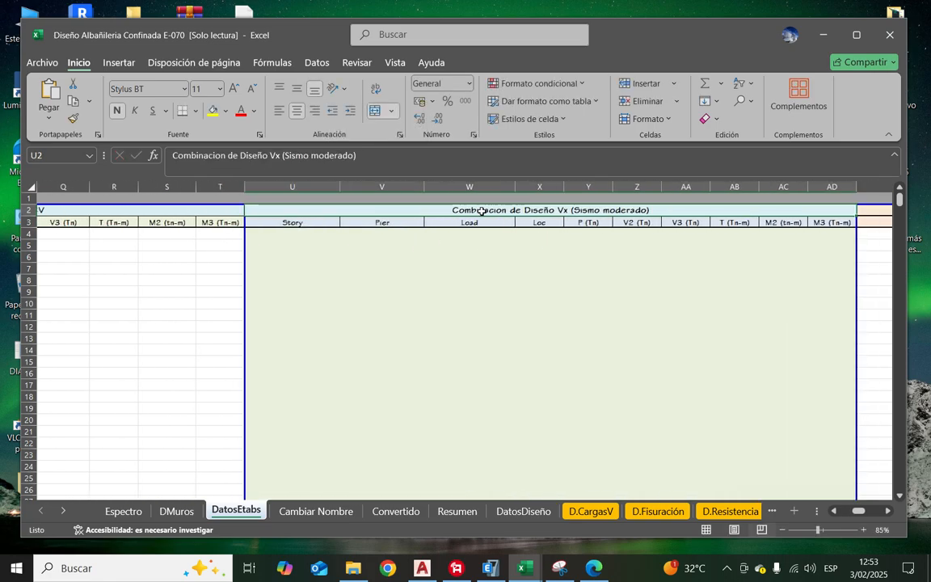
left_click_drag(515, 211, 710, 211)
left_click(691, 314)
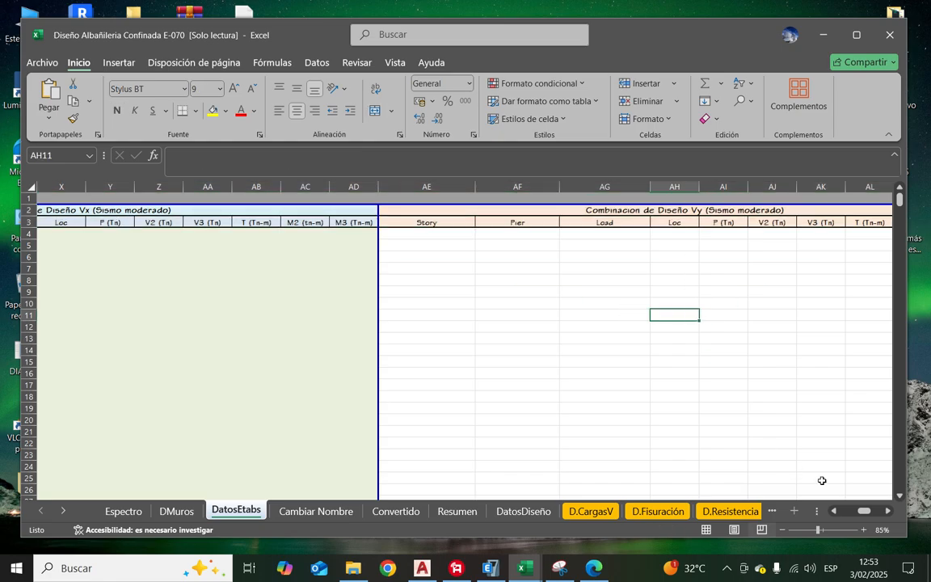
Step: Return to cell A4 at the start of the P combination block and switch to ETABS
left_click(549, 231)
key("Left")
key("Left")
key("Left")
key("Left")
key("Left")
key("Left")
key("Left")
key("Left")
key("Left")
key("Left")
key("Left")
key("Left")
key("Left")
key("Left")
key("Left")
key("Left")
key("Left")
key("Left")
key("Left")
key("Left")
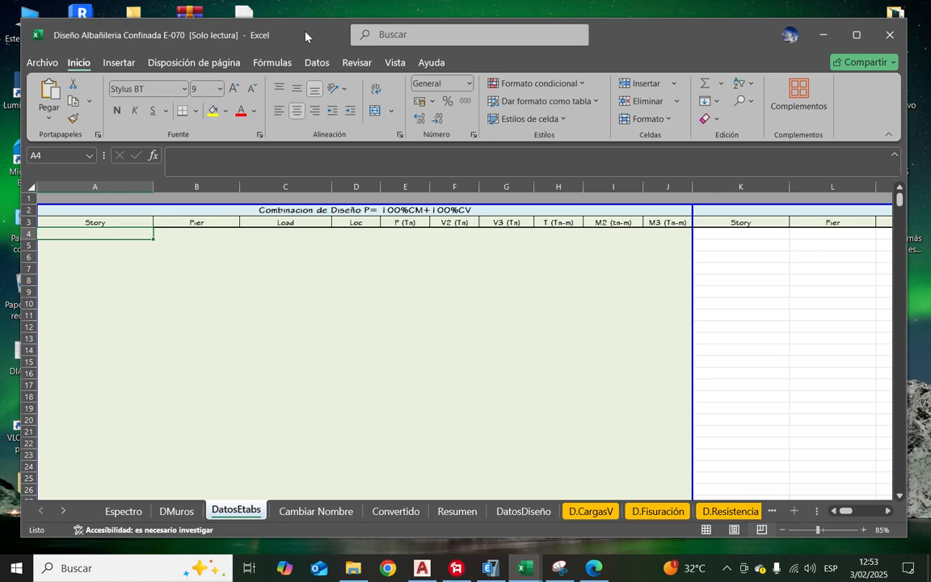
mouse_move(305, 36)
left_mouse_down()
mouse_move(554, 79)
mouse_move(288, 32)
left_mouse_up()
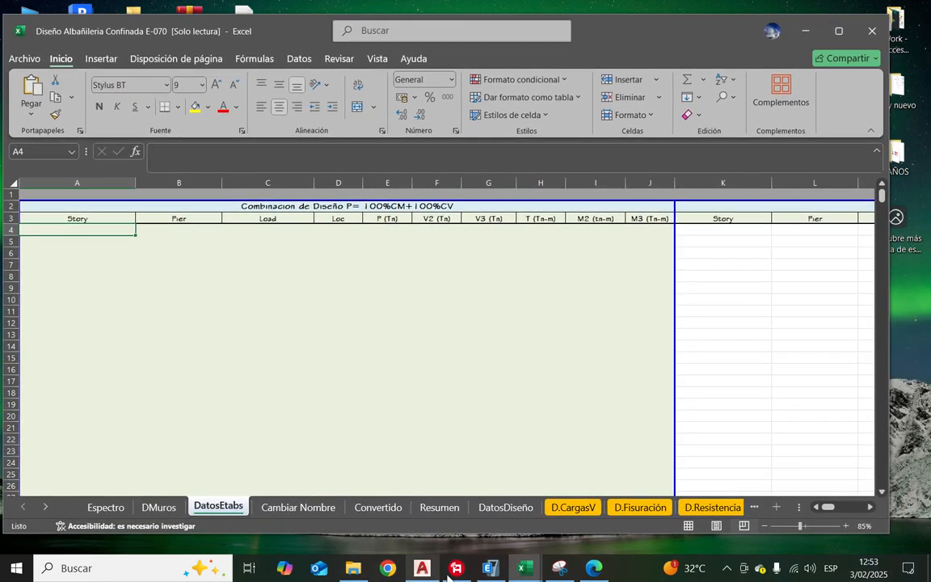
left_click(490, 568)
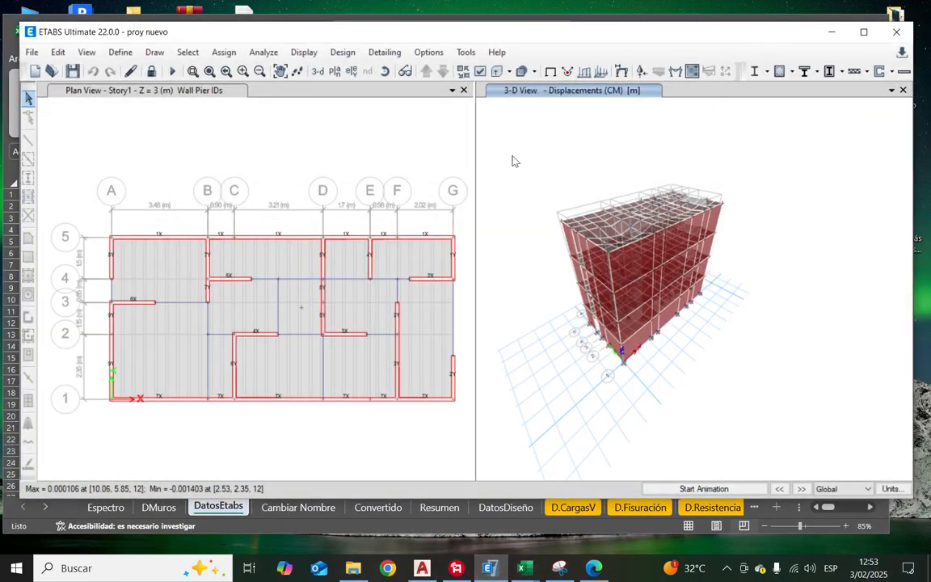
left_click(304, 52)
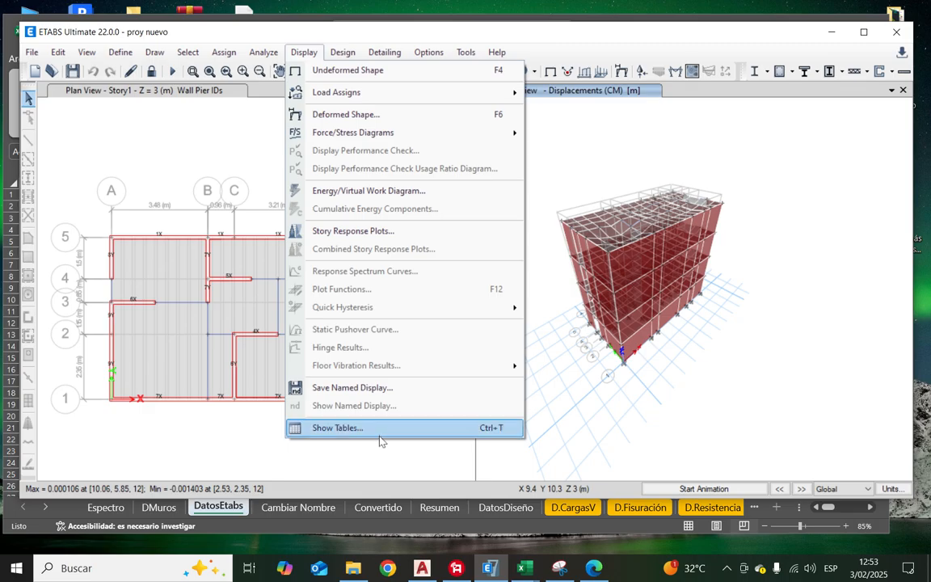
left_click(331, 427)
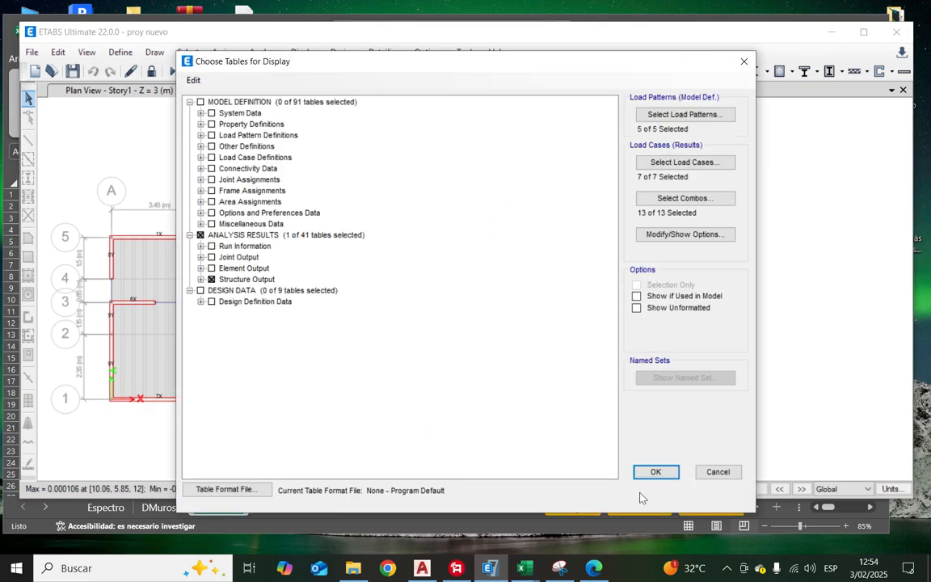
left_click(654, 470)
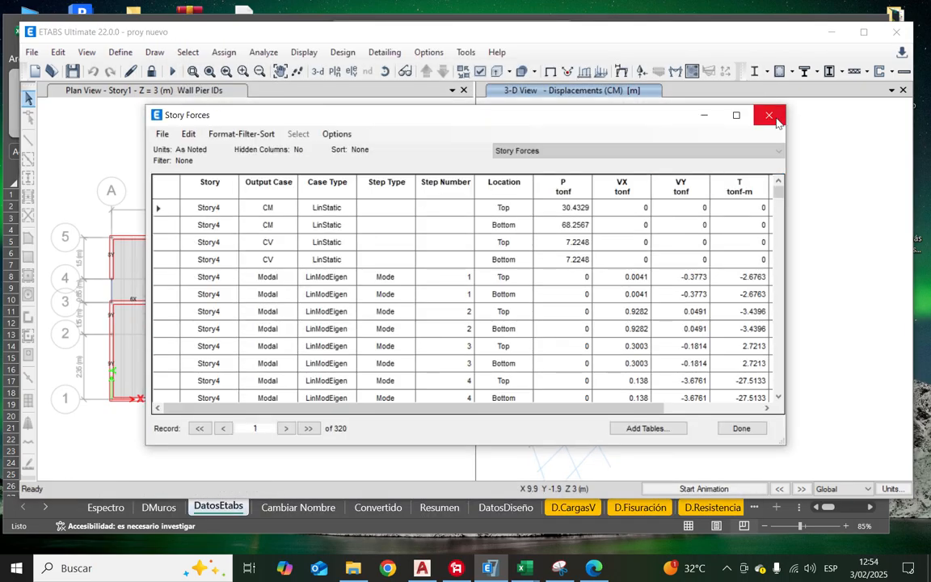
scroll(207, 275, "down", 6)
scroll(212, 281, "up", 6)
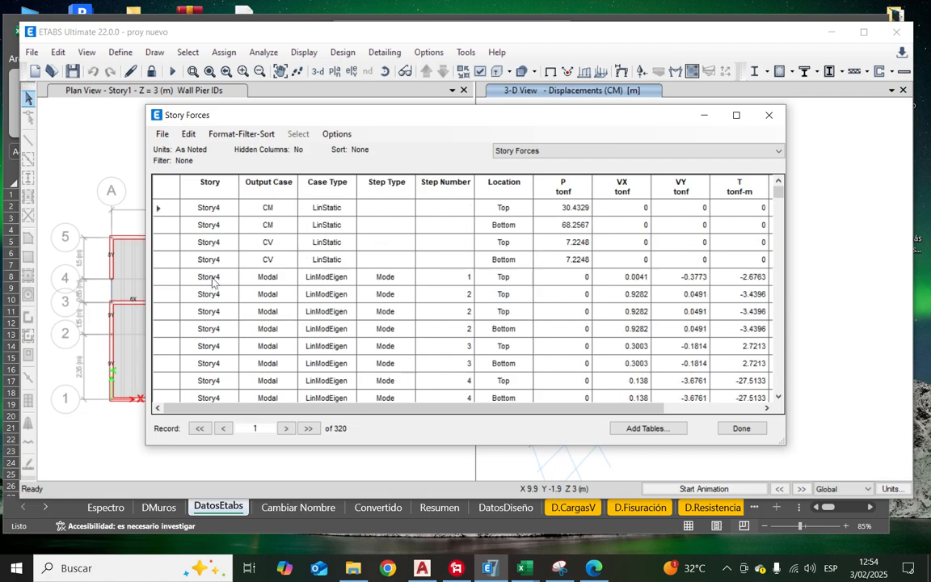
left_click(779, 118)
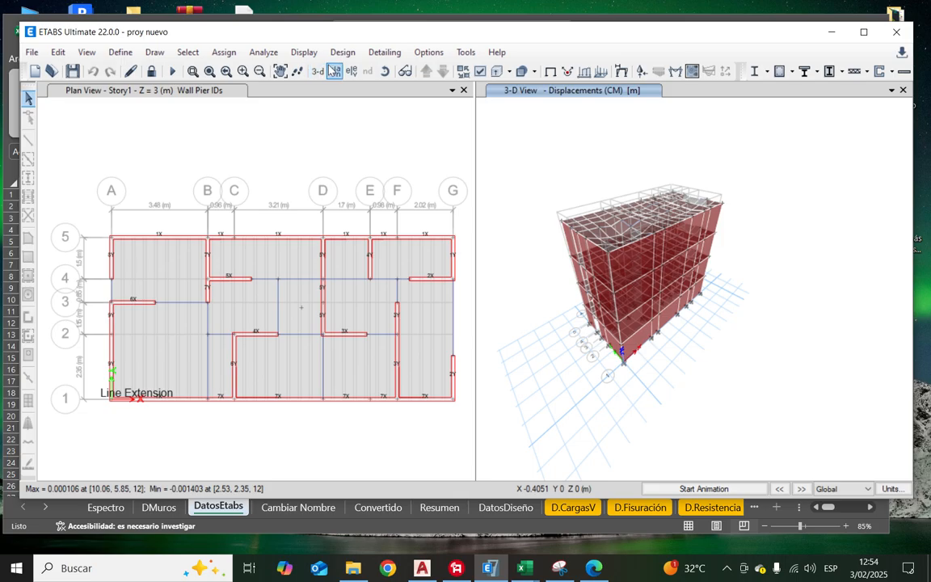
Step: Open the choice of tables for display and deselect the Structure Output tables
left_click(307, 53)
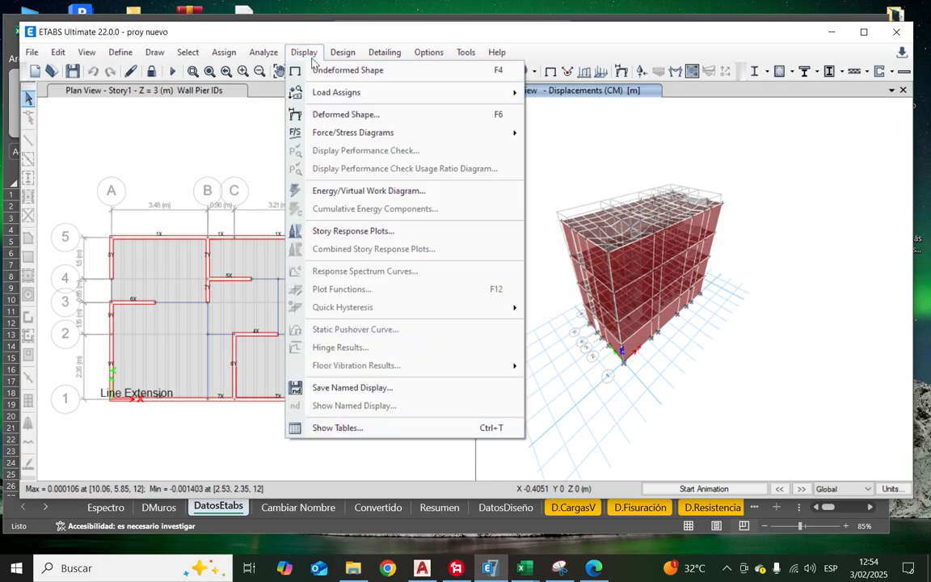
left_click(338, 429)
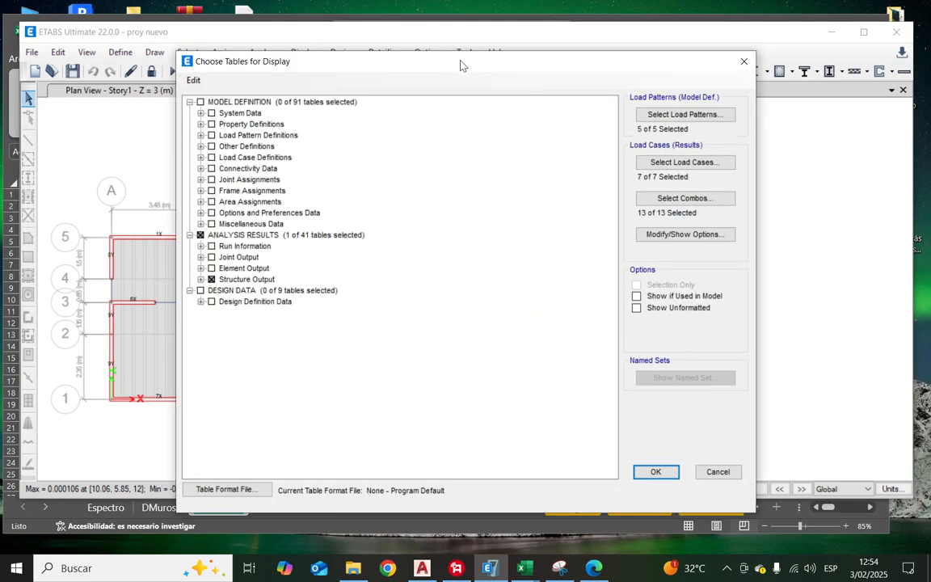
left_click_drag(461, 65, 470, 42)
left_click(208, 257)
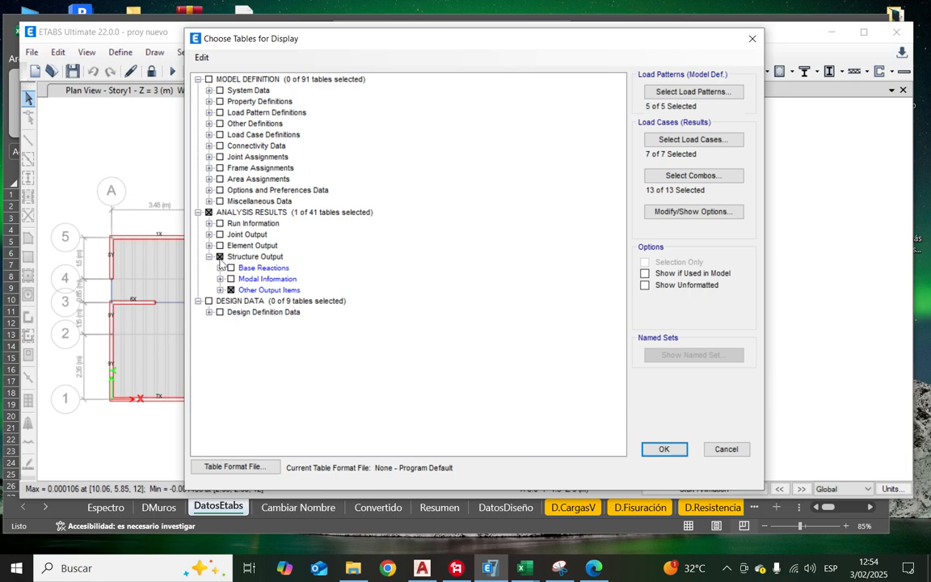
left_click(220, 256)
left_click(209, 256)
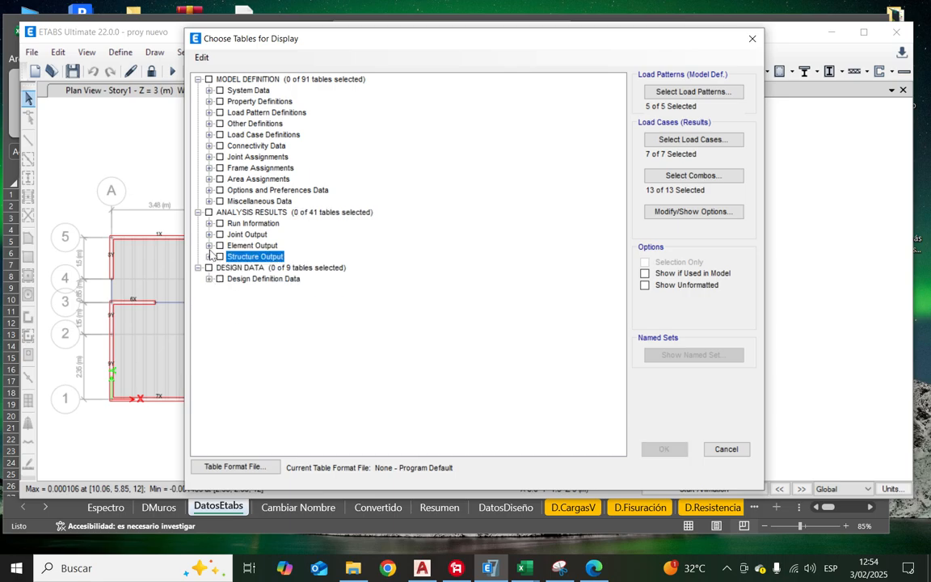
Step: Display the Pier Forces table from the Wall Output results under Element Output and enlarge its window
left_click(209, 245)
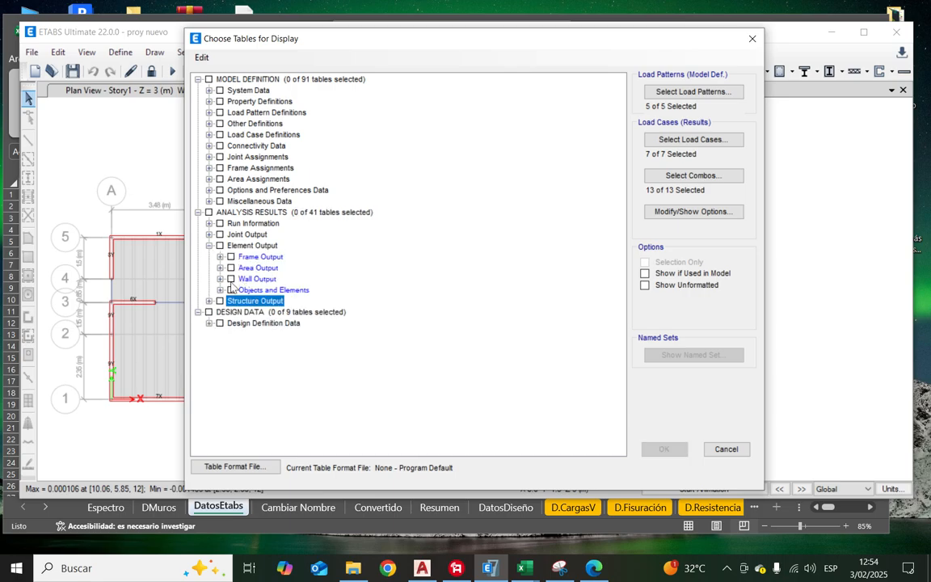
left_click(231, 279)
left_click(220, 279)
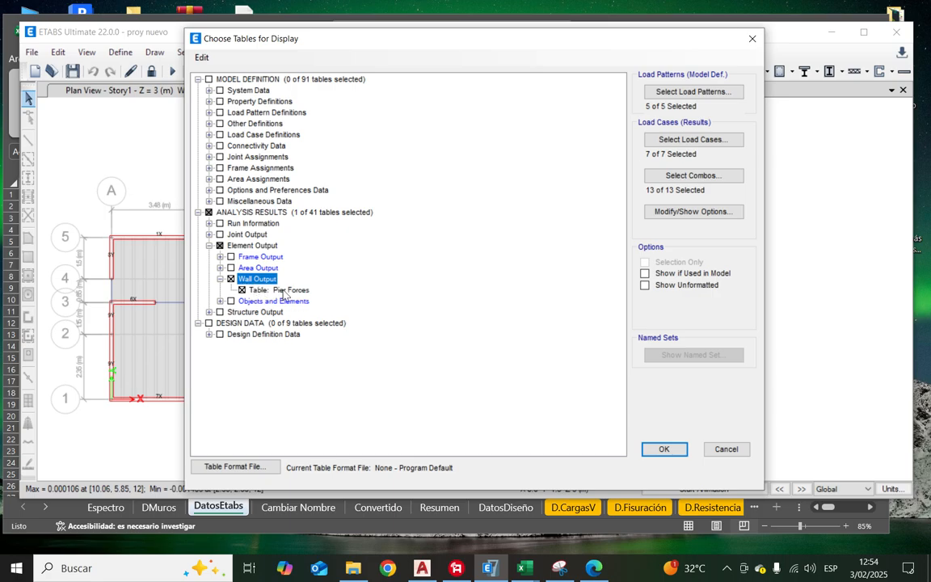
left_click(664, 448)
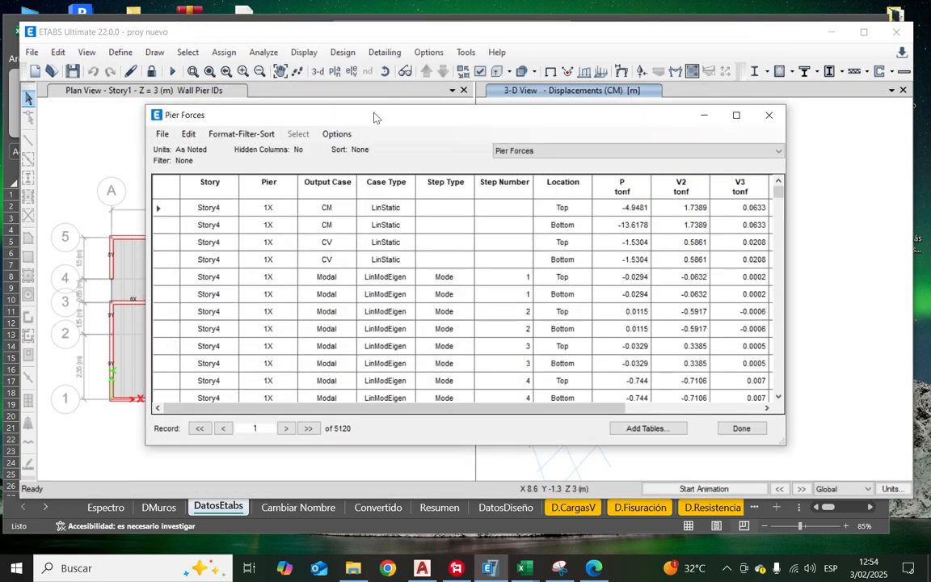
left_click_drag(389, 119, 347, 98)
left_click_drag(743, 424, 878, 449)
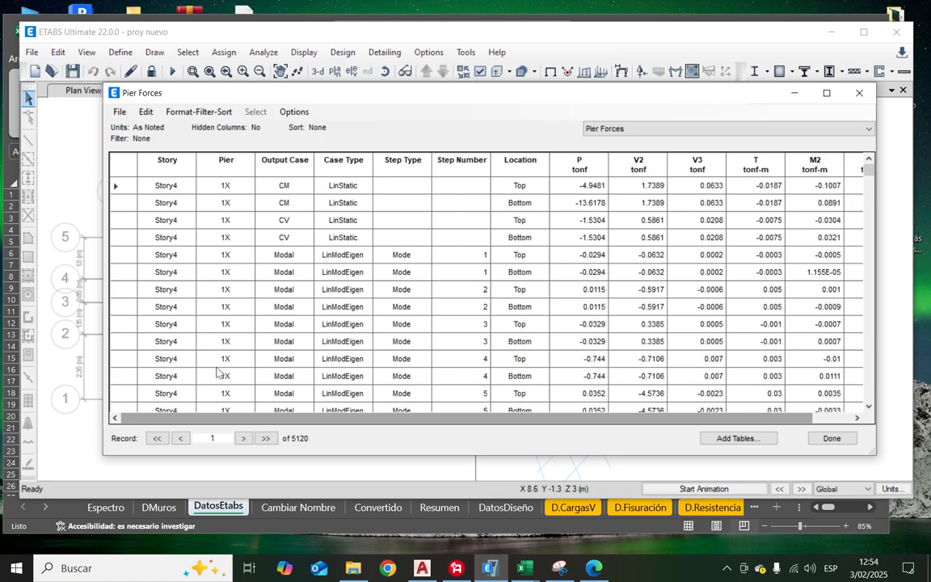
Step: Filter the Pier Forces table by output case P=100%CM+100%CV
right_click(273, 171)
left_click(419, 229)
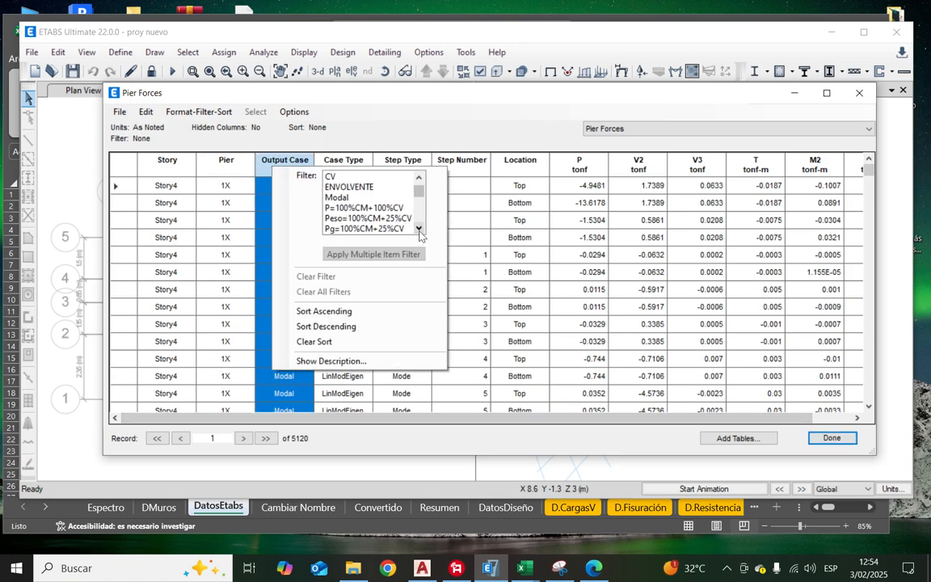
left_click(418, 229)
left_click(350, 198)
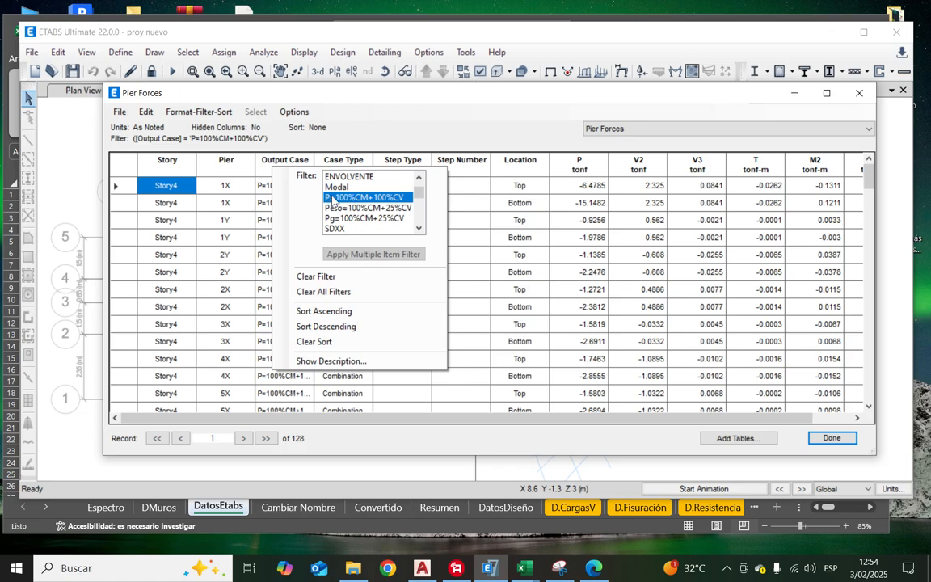
left_click(408, 112)
Step: Widen the Output Case column and select the Story, Pier and Output Case values of all filtered rows for copying
scroll(548, 289, "down", 10)
scroll(548, 288, "down", 20)
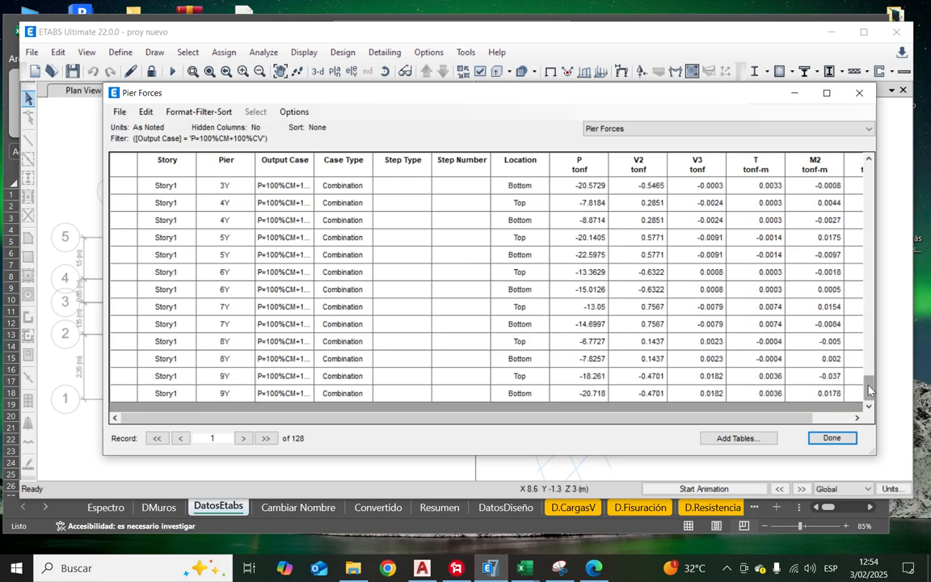
left_click_drag(869, 390, 869, 179)
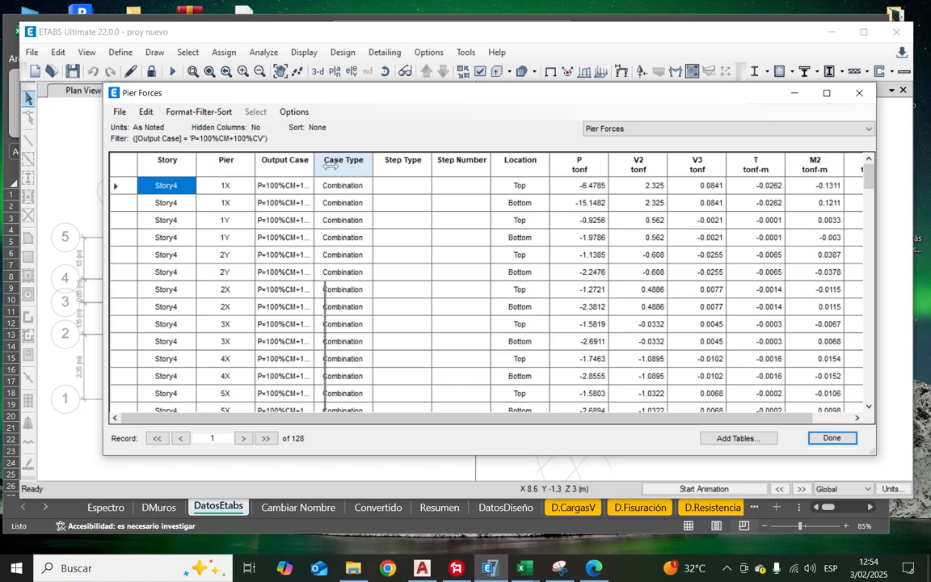
left_click_drag(315, 159, 360, 159)
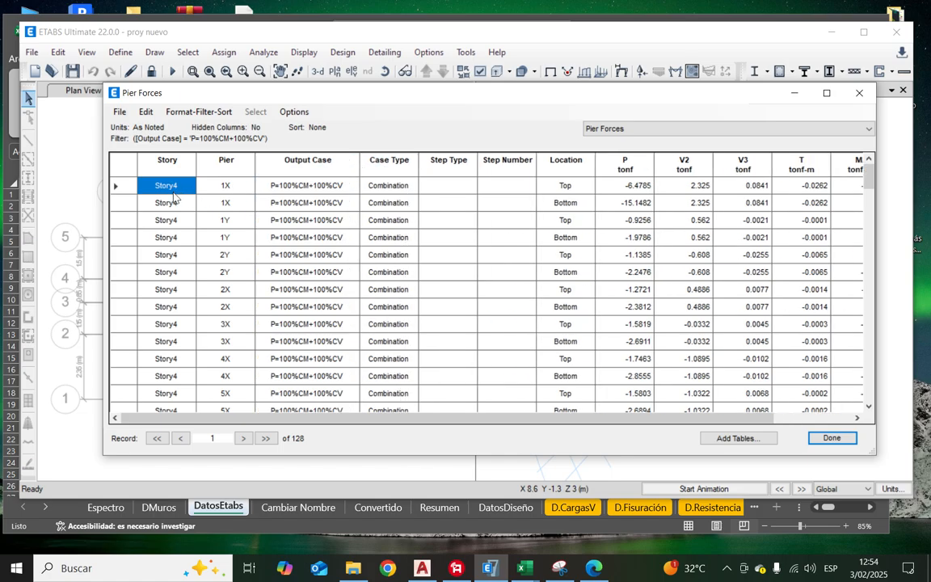
left_click_drag(174, 189, 325, 191)
key("ctrl+shift+Down")
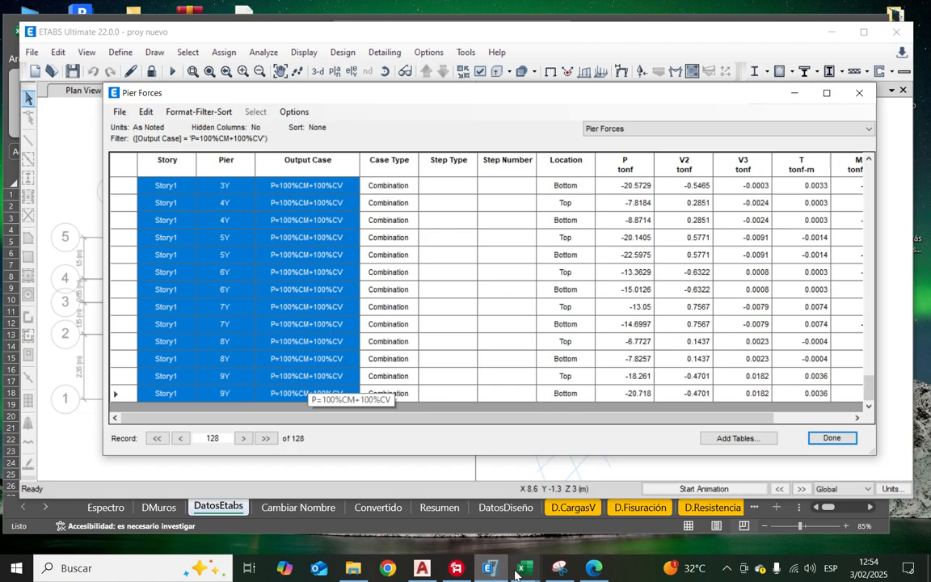
Step: Switch to the Excel workbook 02.-A. Sismico Estático-Dinámico and close it, saving its changes
mouse_move(524, 568)
left_click(457, 473)
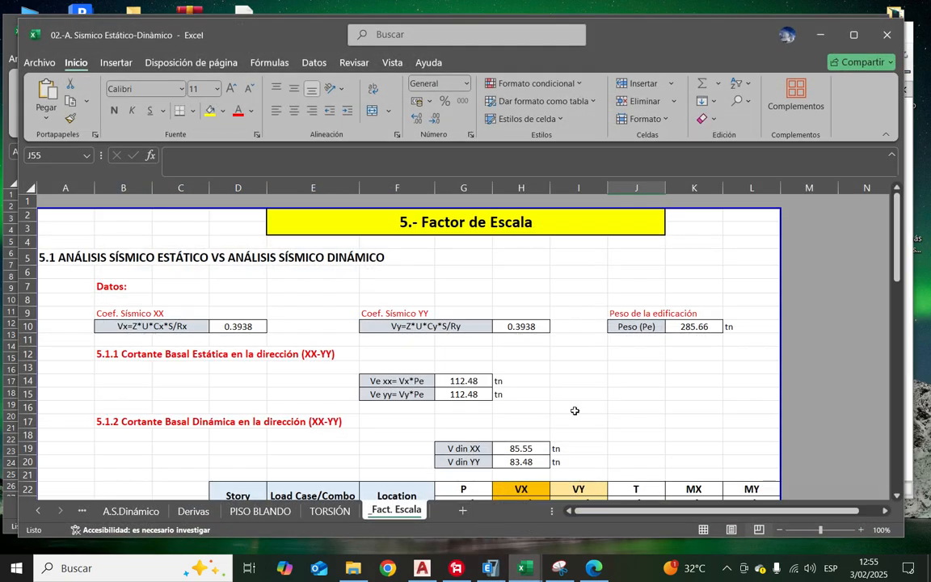
left_click(887, 34)
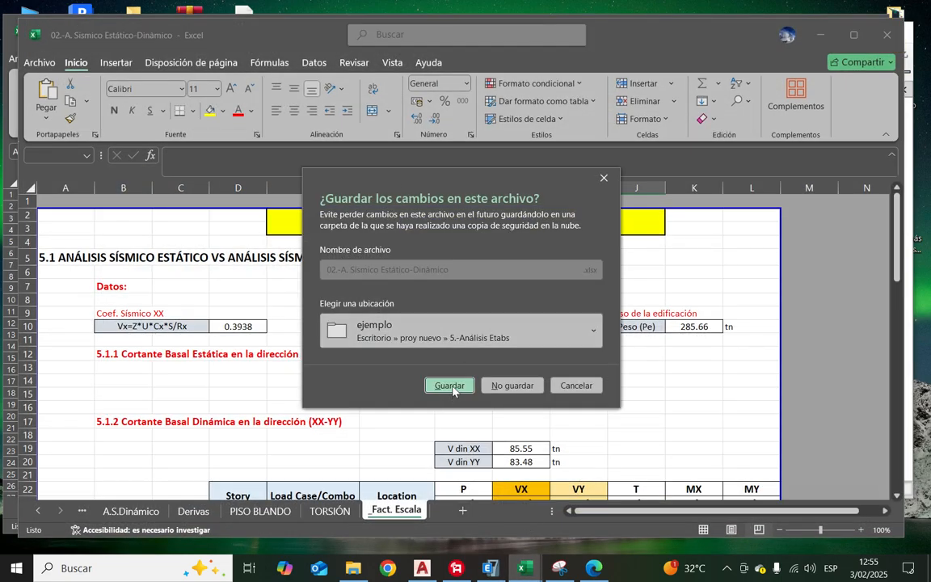
left_click(450, 386)
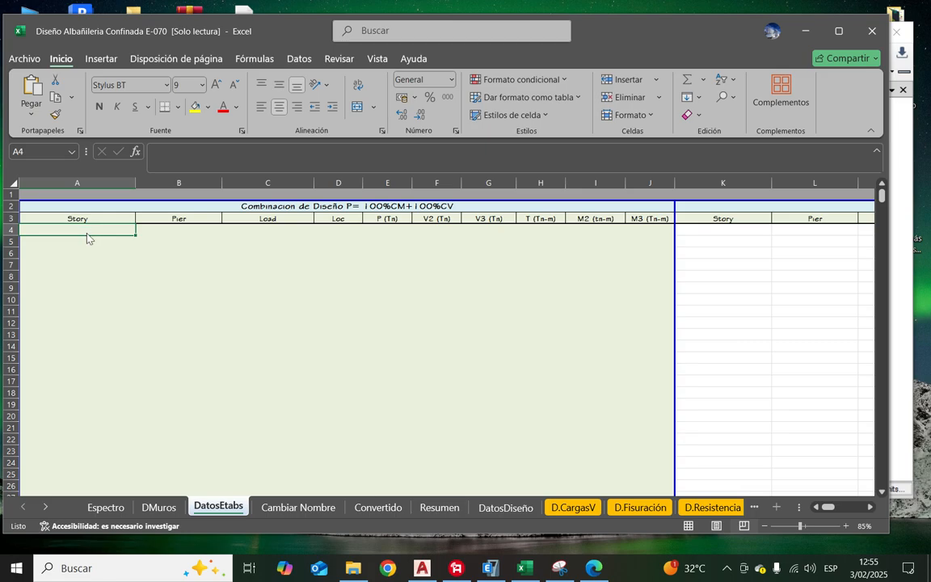
Step: Paste the copied Story, Pier and Output Case values into the DatosEtabs sheet starting at cell A4
right_click(87, 235)
left_click(115, 252)
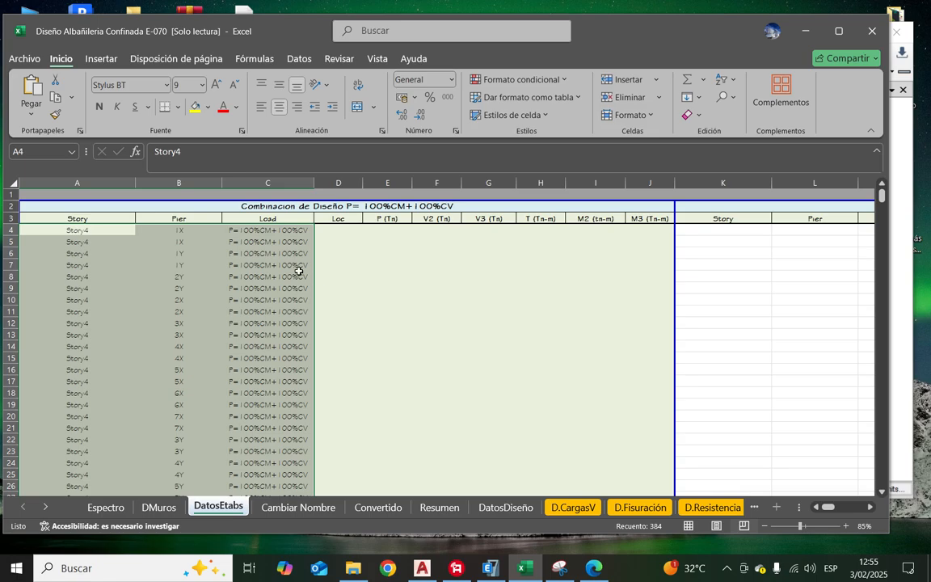
Step: Switch to ETABS and select the Location through M3 values of all P=100%CM+100%CV rows for copying
left_click(490, 569)
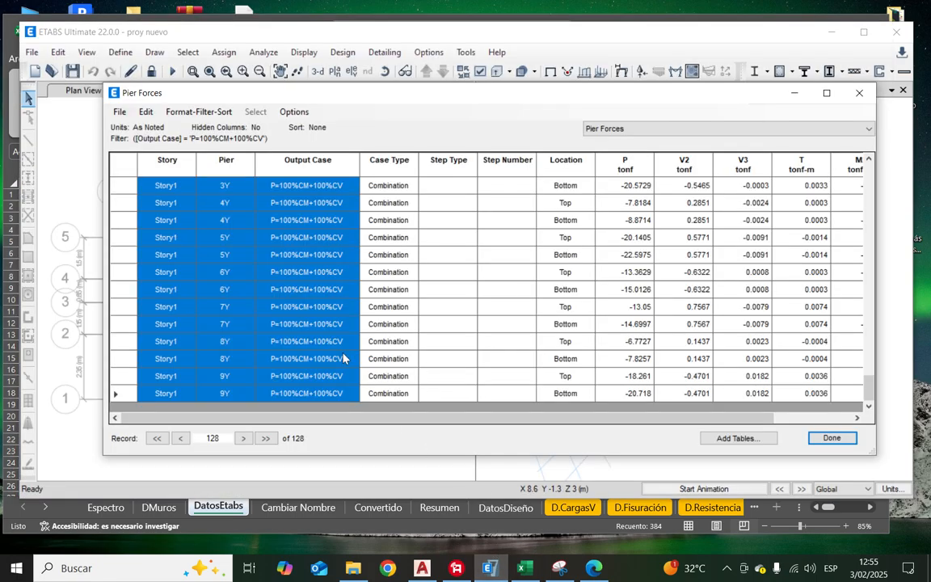
scroll(596, 306, "up", 20)
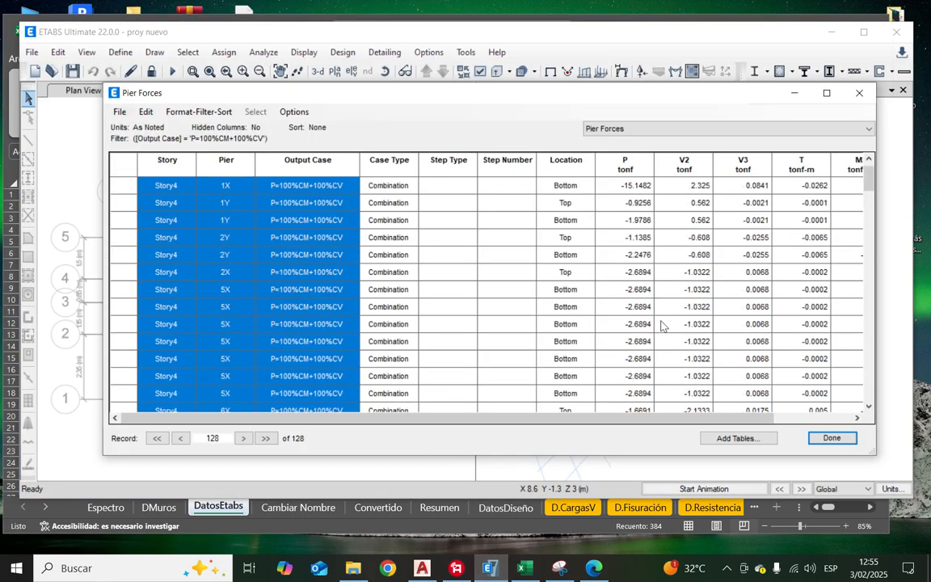
left_click_drag(565, 185, 840, 394)
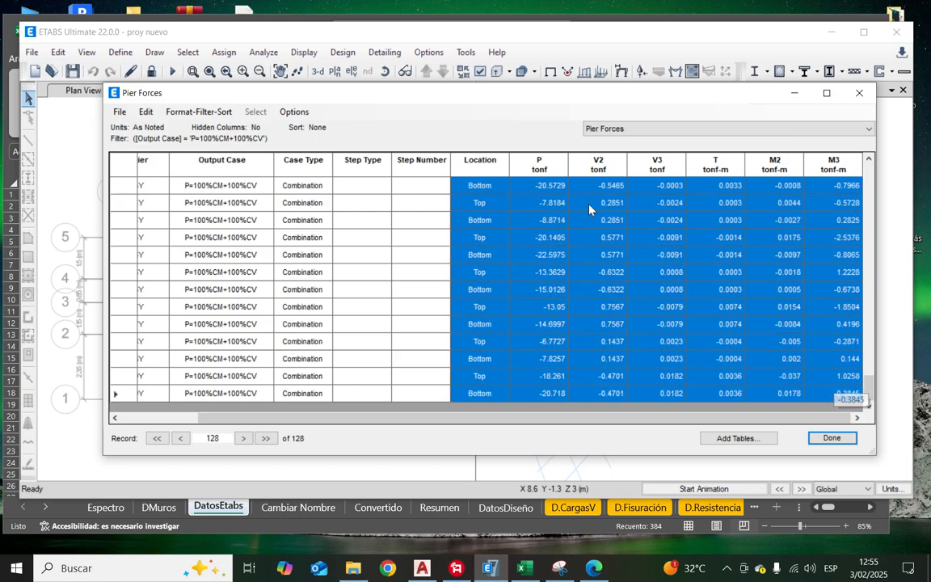
left_click(815, 93)
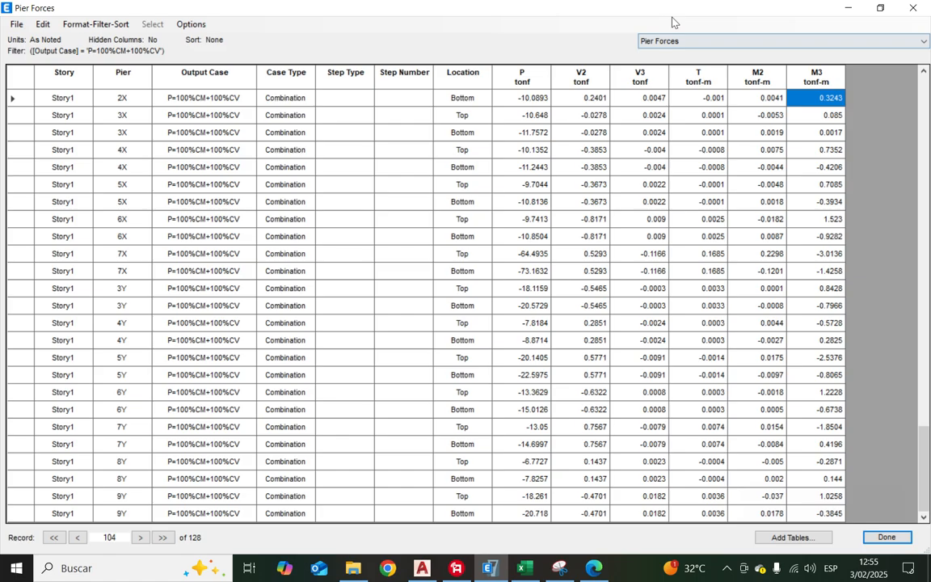
scroll(655, 427, "up", 2)
scroll(489, 462, "up", 1)
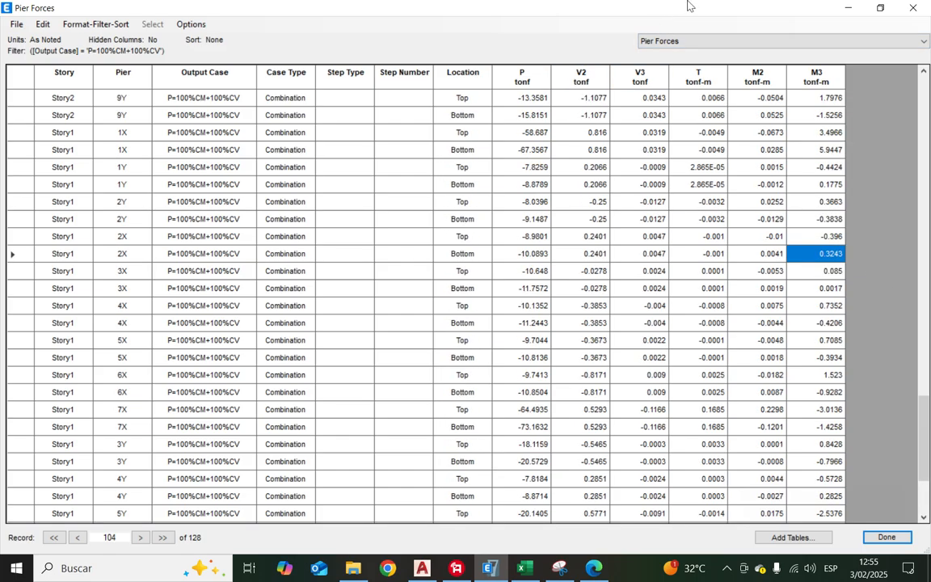
left_click_drag(623, 8, 601, 146)
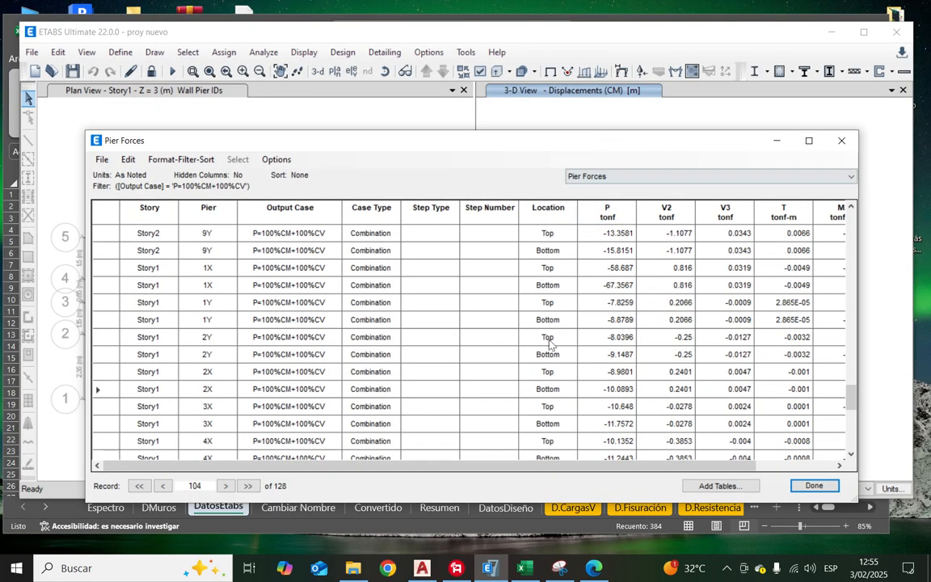
Step: Switch to the Excel design workbook and paste the copied Location through M3 values into DatosEtabs starting at cell D4
left_click(473, 509)
left_click(323, 230)
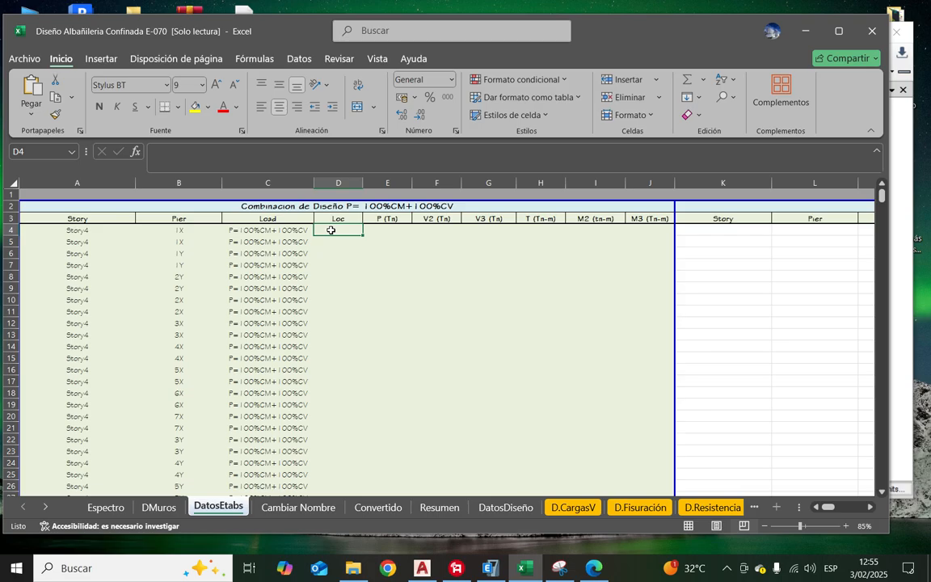
right_click(327, 229)
left_click(354, 268)
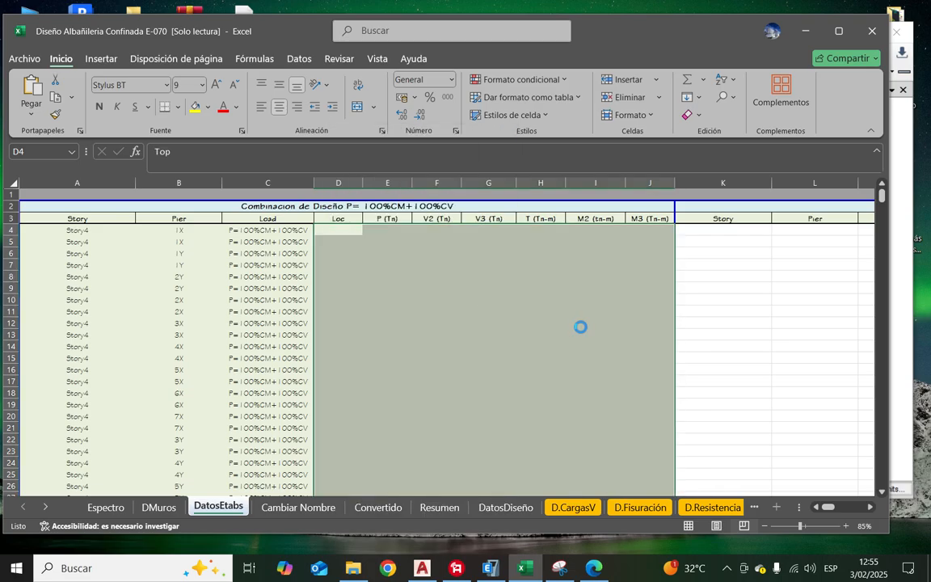
scroll(582, 327, "down", 20)
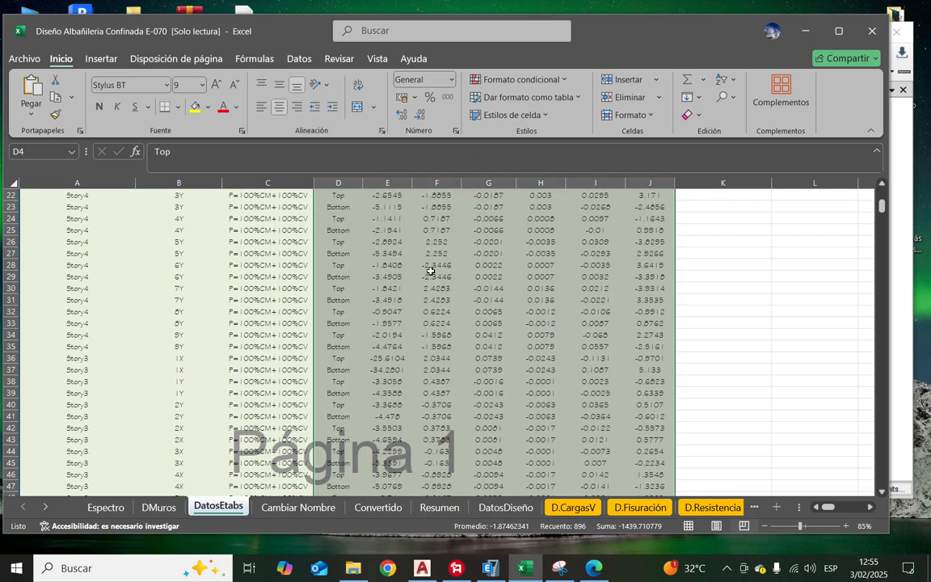
scroll(449, 320, "up", 20)
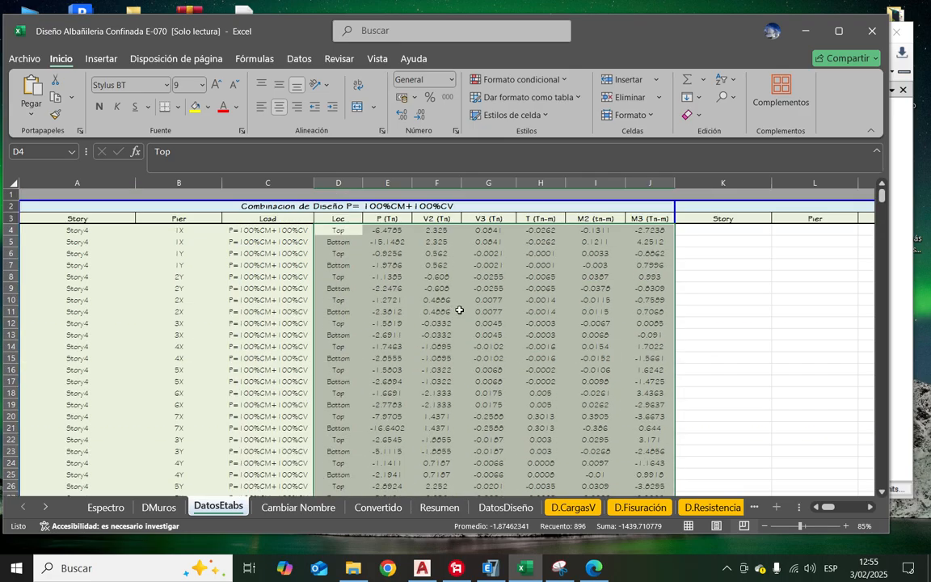
left_click(780, 451)
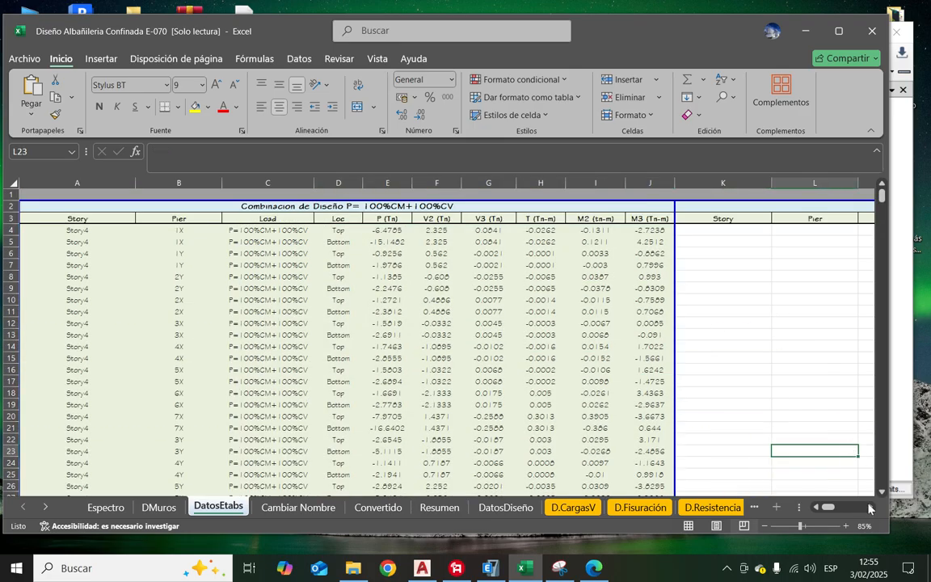
Step: Select cell K4, the first Story cell of the Pg= 100%CM+25%CV combination block in DatosEtabs
left_click(721, 230)
key("Right")
key("Right")
key("Right")
key("Right")
key("Right")
key("Right")
key("Right")
key("Right")
key("Right")
key("Right")
key("Right")
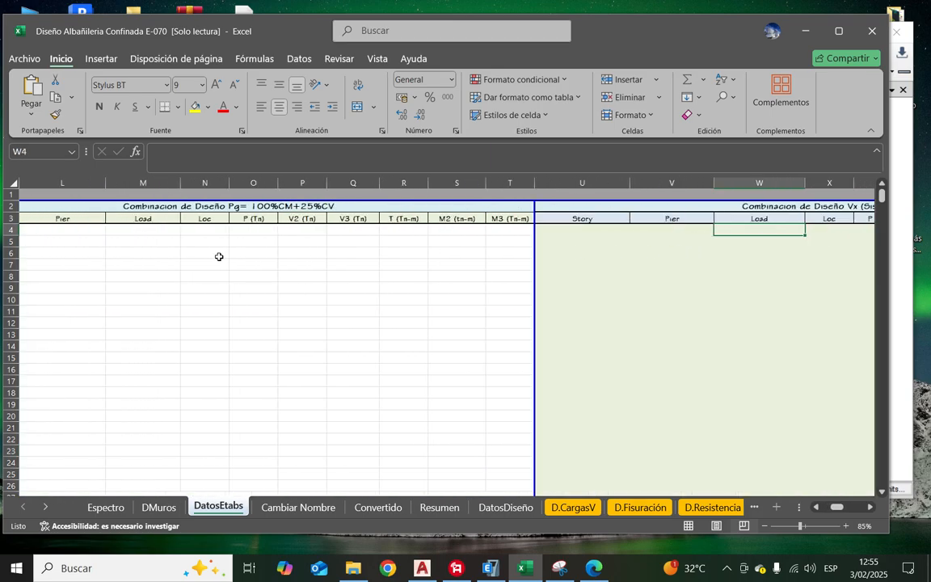
key("Left")
key("Left")
key("Left")
key("Left")
key("Left")
key("Left")
key("Left")
key("Left")
key("Left")
key("Left")
key("Left")
key("Left")
key("Left")
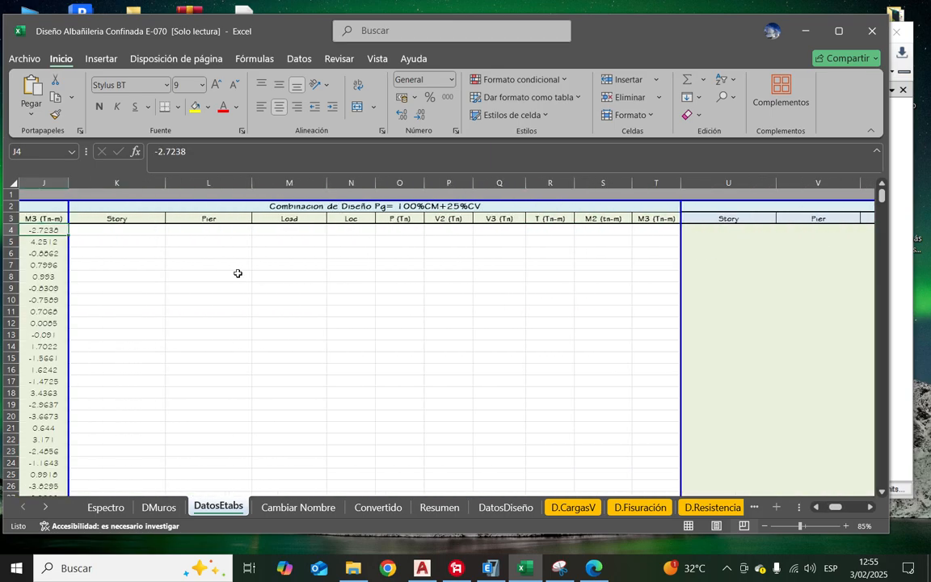
left_click(119, 233)
Step: Switch to ETABS and filter the Pier Forces table by output case Pg=100%CM+25%CV
key("alt+Tab")
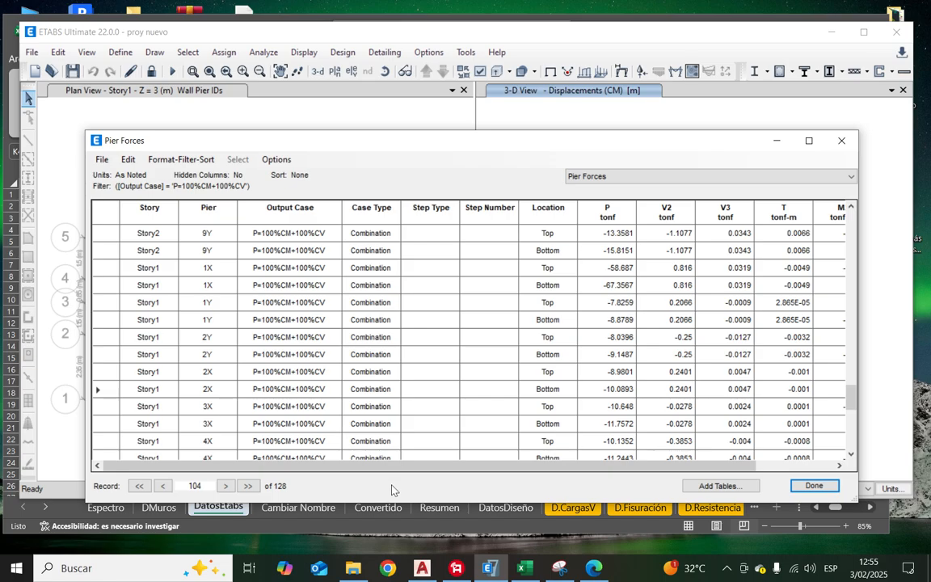
left_click(267, 207)
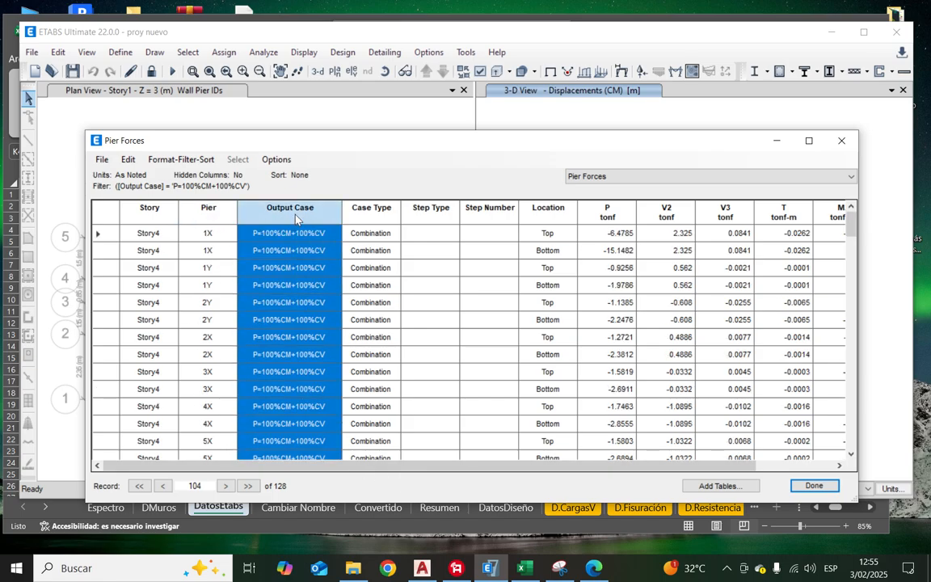
right_click(311, 214)
scroll(406, 282, "down", 1)
left_click(392, 255)
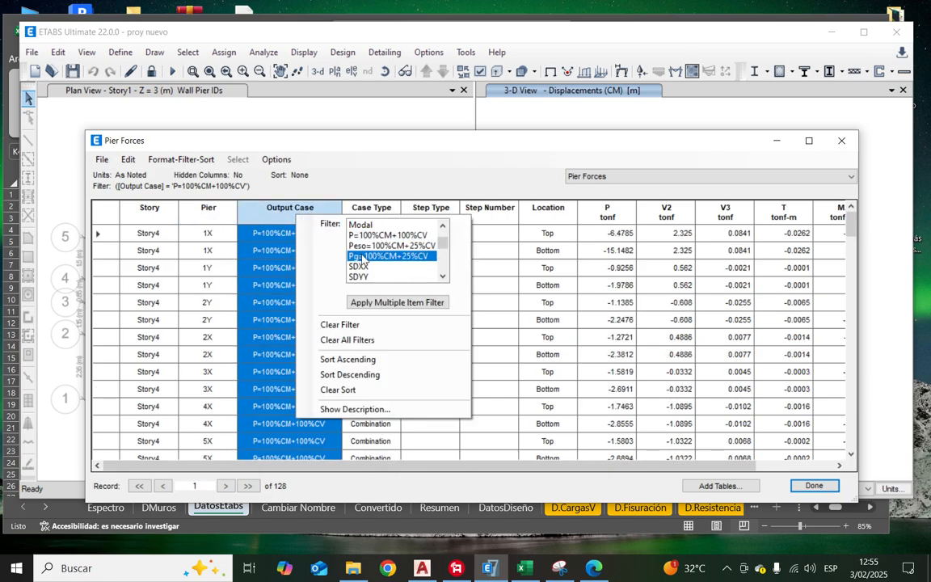
left_click(429, 166)
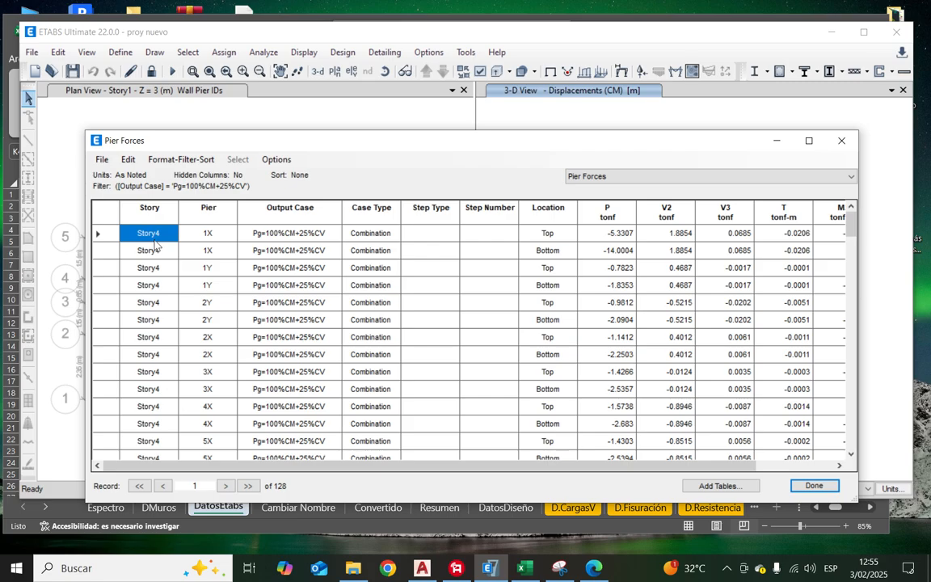
Step: Copy the Story, Pier and Output Case values of all filtered rows into the Excel DatosEtabs sheet starting at cell K4
left_click_drag(154, 241, 248, 236)
key("ctrl+shift+Down")
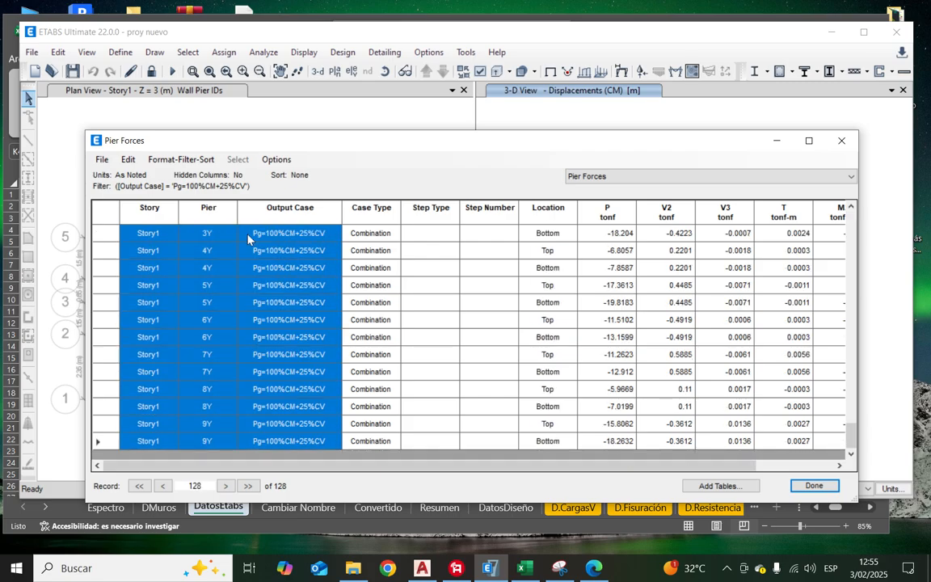
left_click(527, 568)
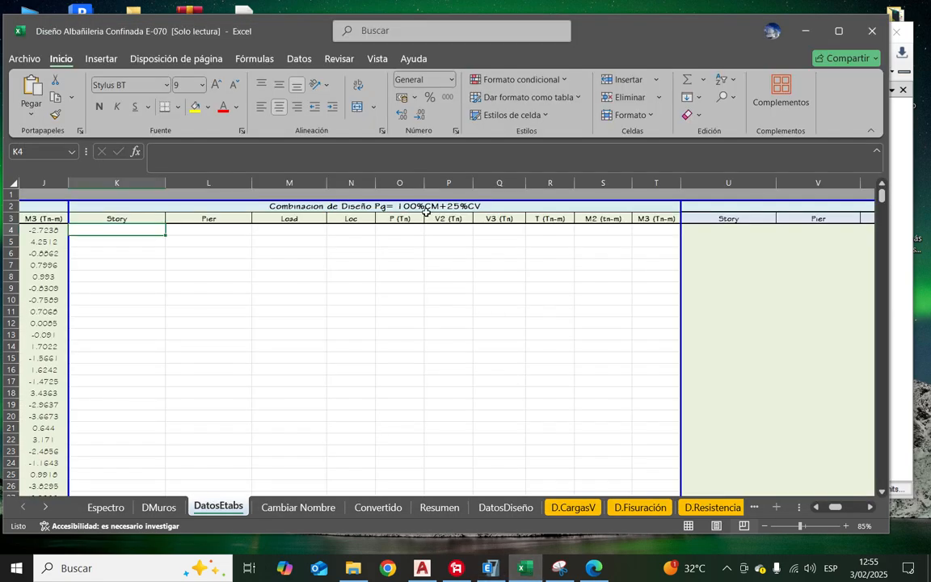
right_click(127, 234)
left_click(182, 269)
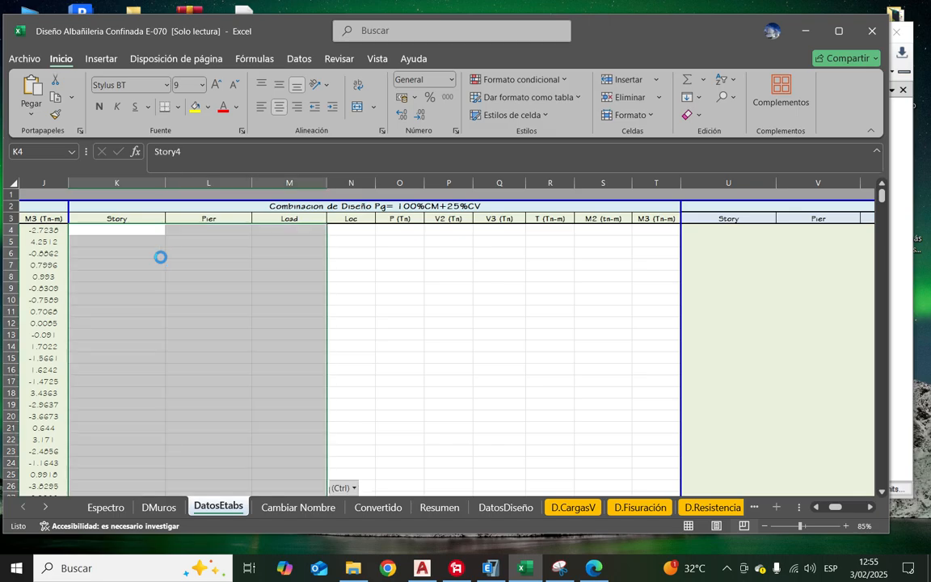
Step: Copy the Location through M3 values of all Pg=100%CM+25%CV rows from ETABS into the Excel DatosEtabs sheet starting at cell N4
left_click(498, 567)
scroll(557, 254, "up", 20)
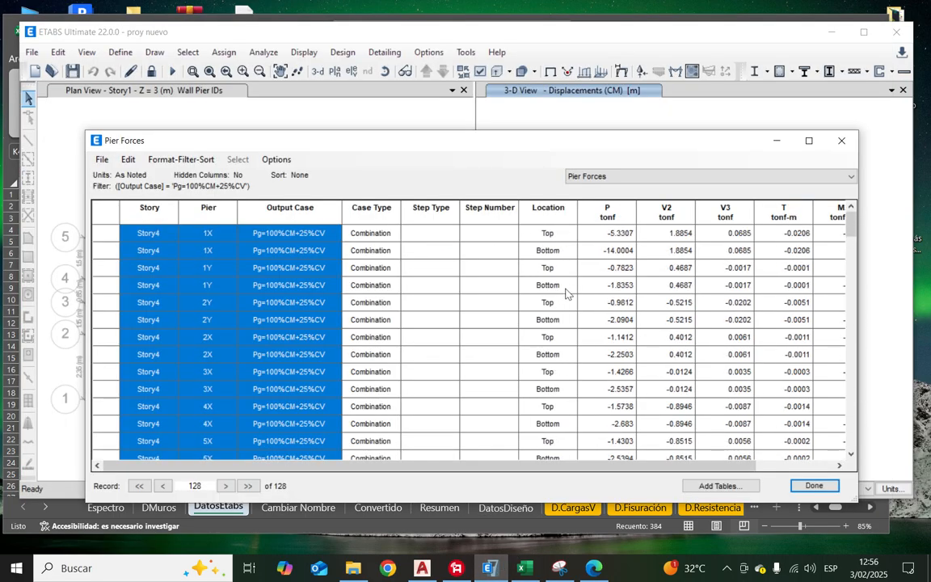
left_click_drag(542, 235, 905, 485)
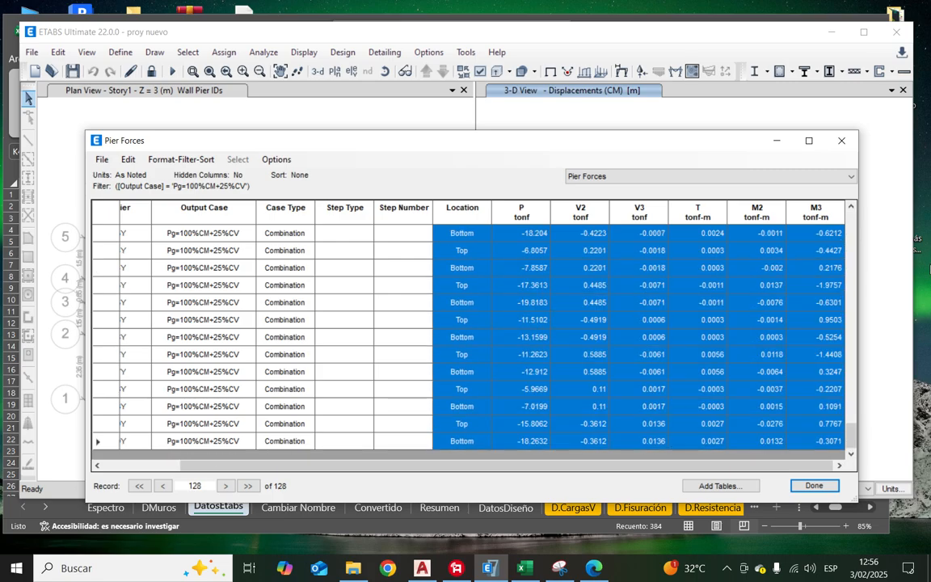
left_click(525, 570)
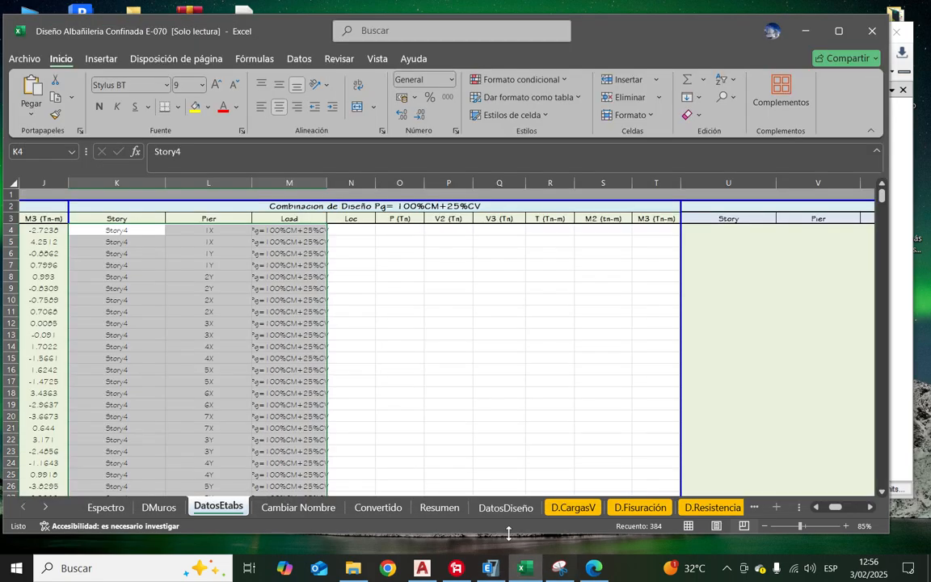
left_click(351, 232)
right_click(351, 231)
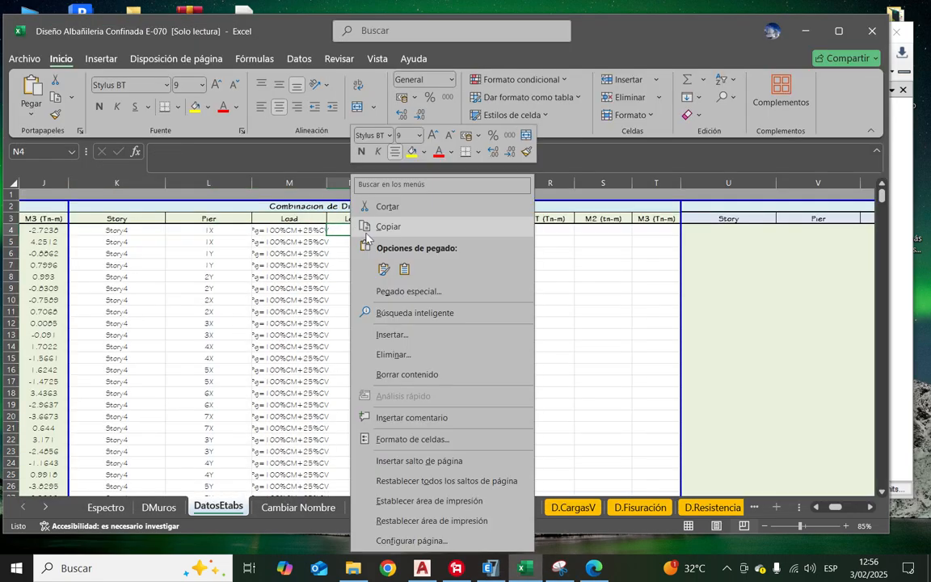
left_click(403, 273)
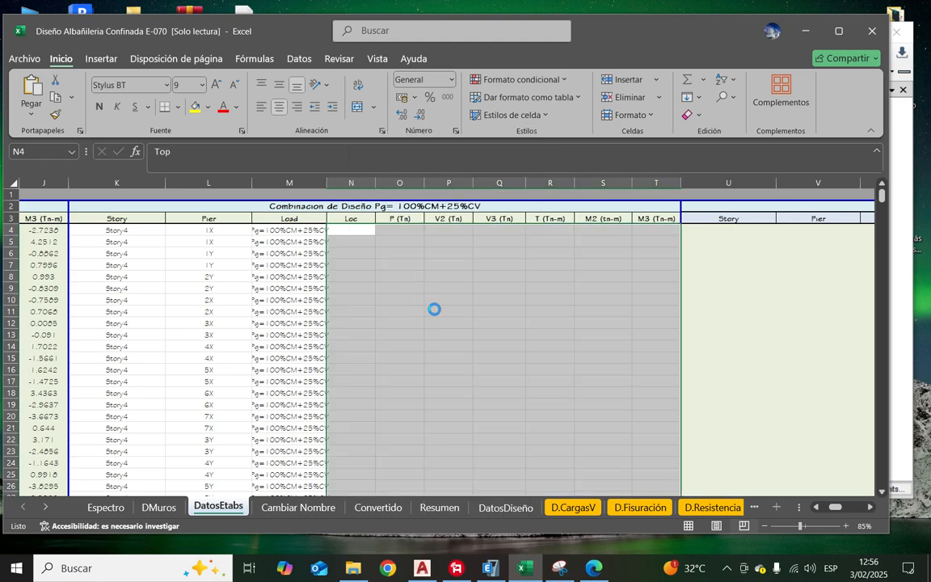
Step: Widen the Load column M slightly and check the last pasted row of the Pg combination block
left_click_drag(326, 183, 335, 183)
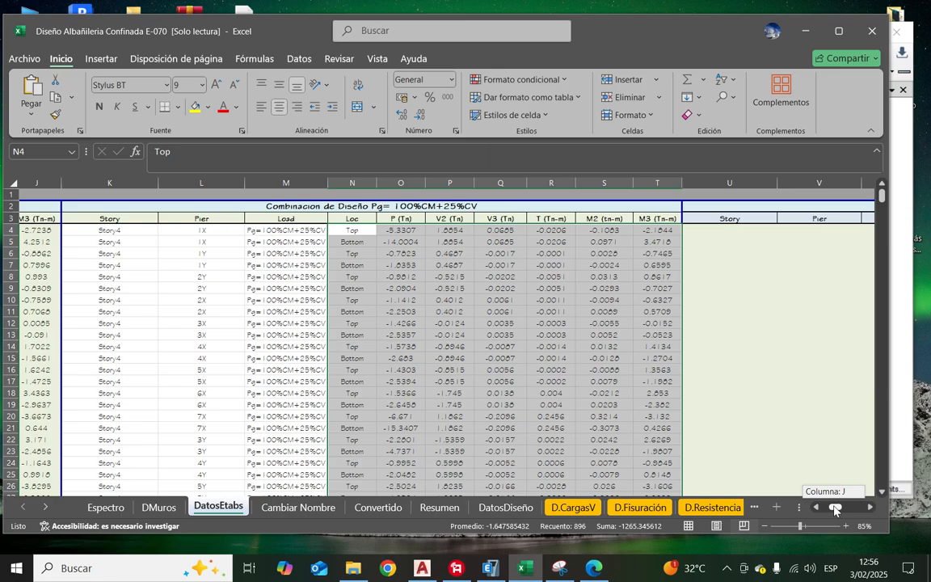
scroll(293, 303, "down", 20)
scroll(299, 305, "down", 15)
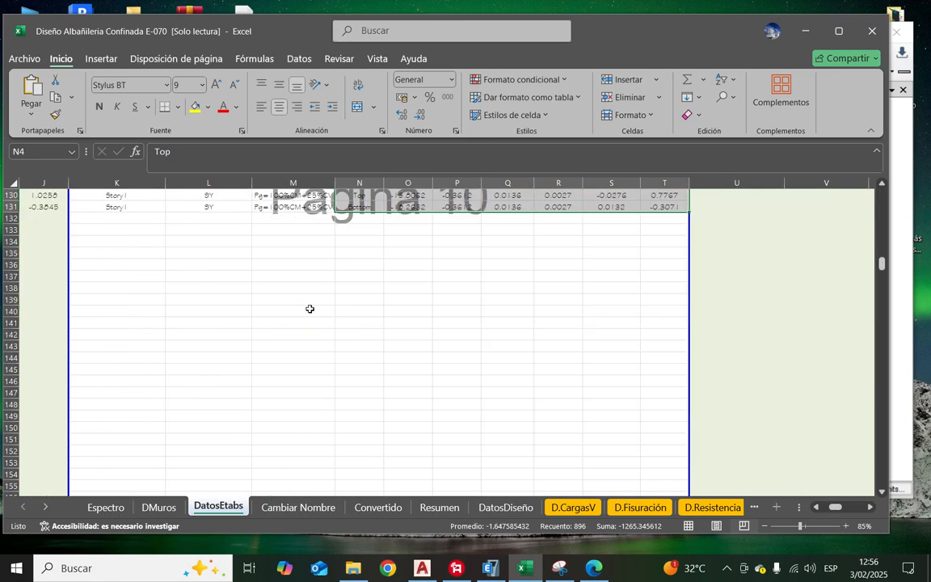
scroll(275, 332, "up", 5)
left_click_drag(36, 385, 821, 377)
scroll(776, 371, "up", 20)
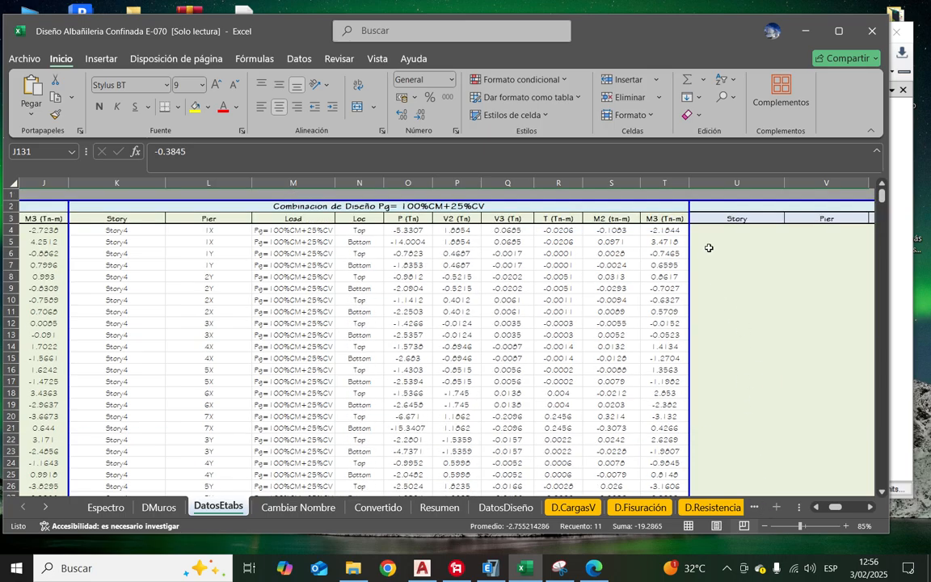
Step: Select cell U4, the first Story cell of the Vx (Sismo moderado) combination block in DatosEtabs
left_click(724, 233)
key("Right")
key("Right")
key("Right")
key("Right")
key("Right")
key("Right")
key("Right")
key("Right")
key("Right")
key("Right")
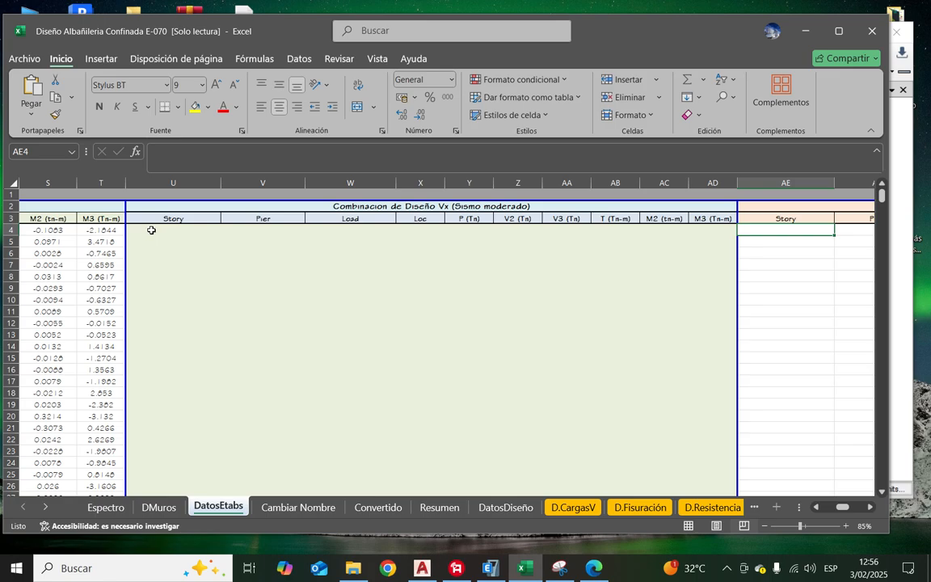
left_click(152, 230)
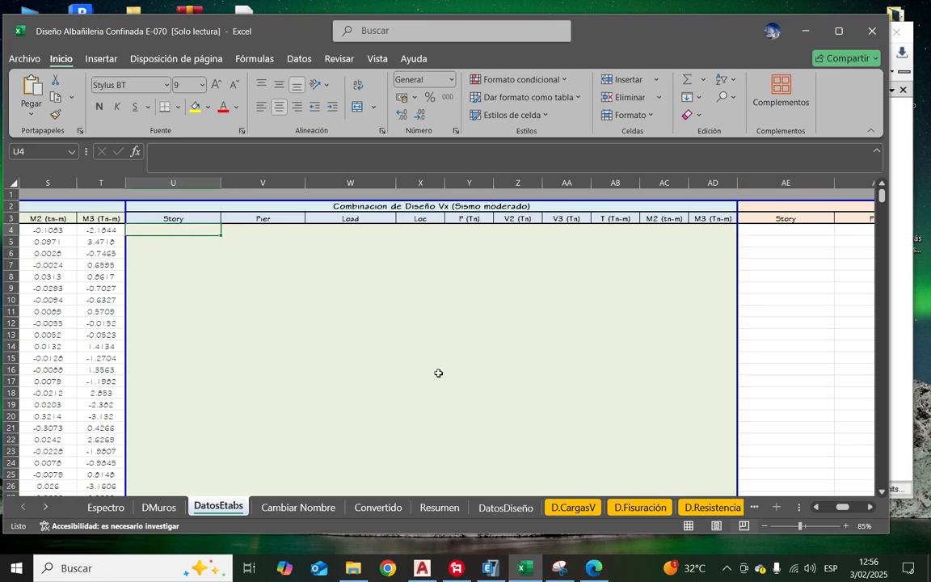
Step: Switch to ETABS and filter the Pier Forces table by output case SismoModXX
left_click(502, 570)
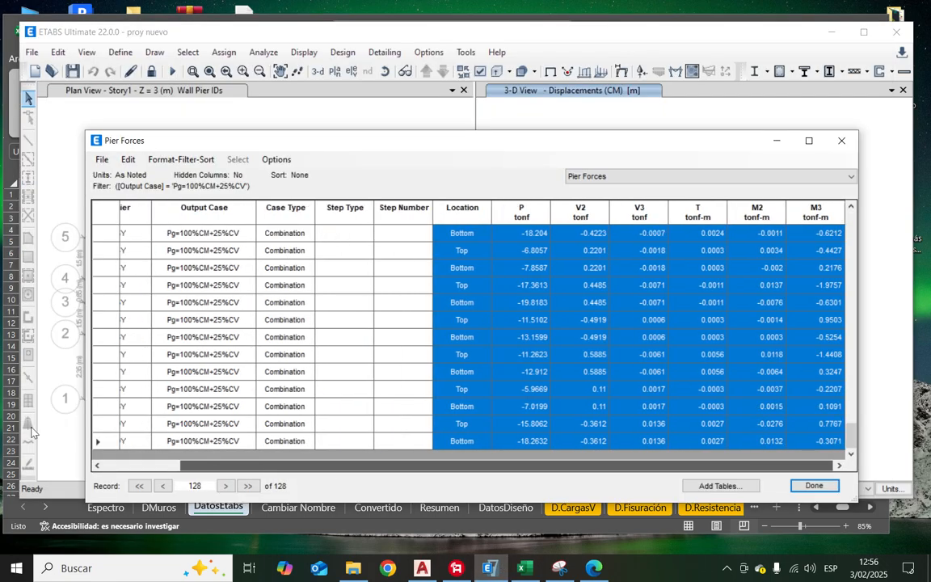
left_click(172, 453)
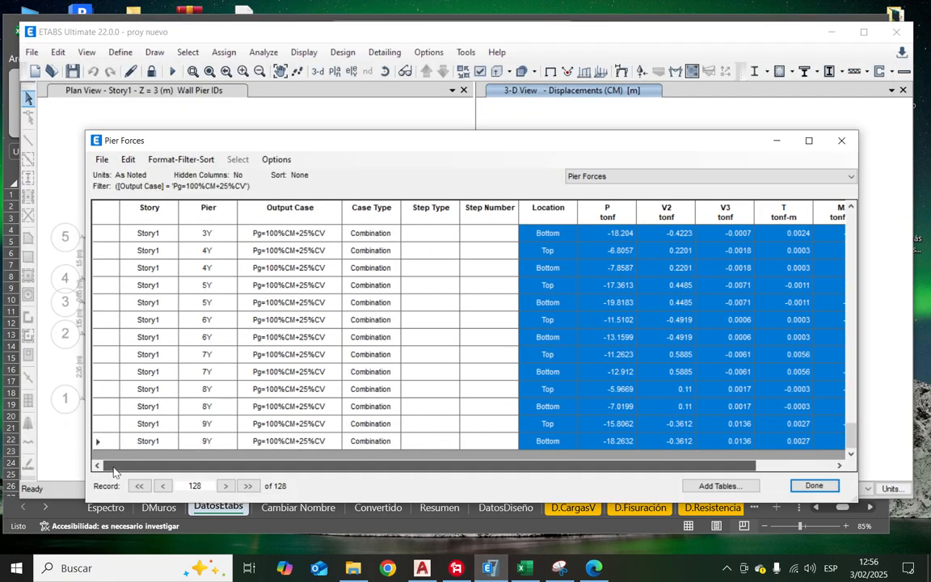
left_click(294, 230)
left_click(285, 207)
right_click(301, 213)
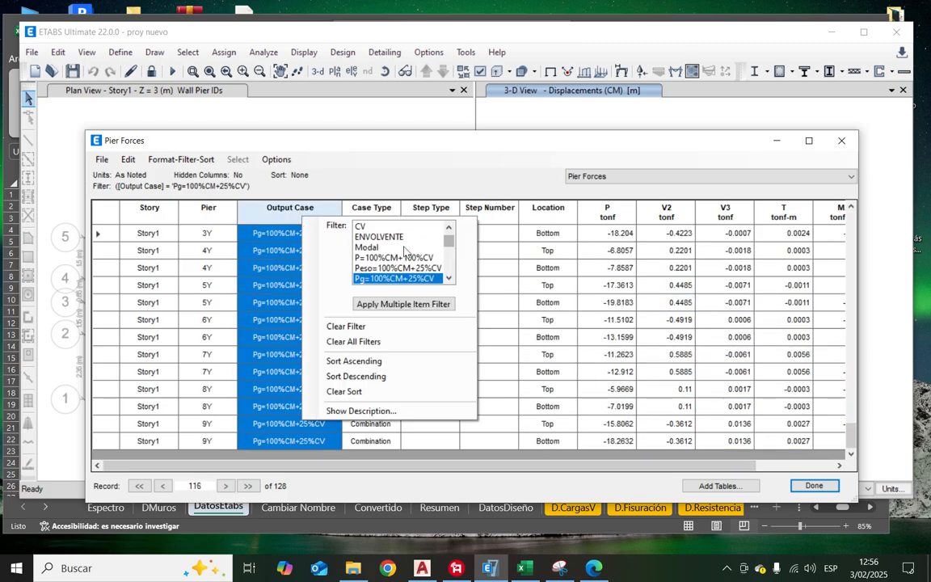
scroll(404, 259, "down", 2)
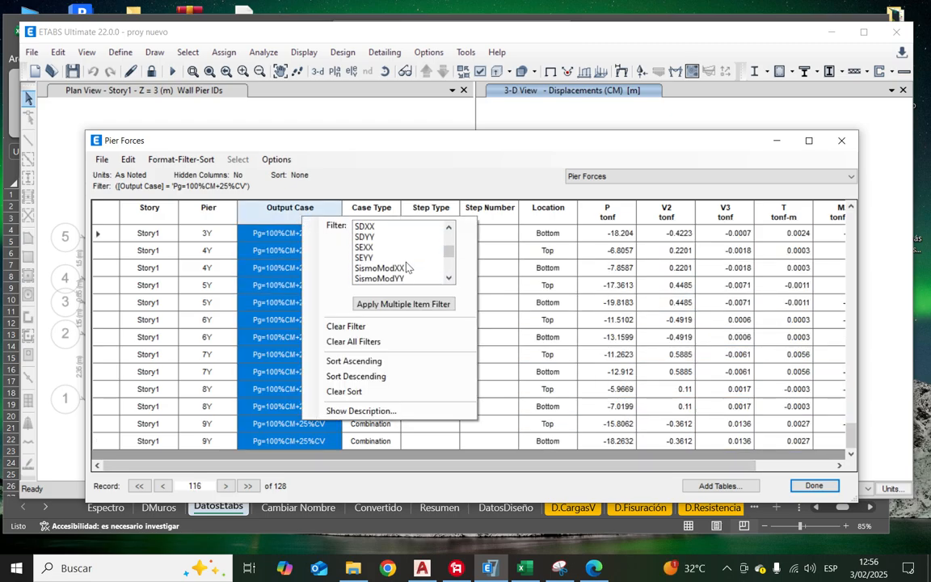
left_click(386, 269)
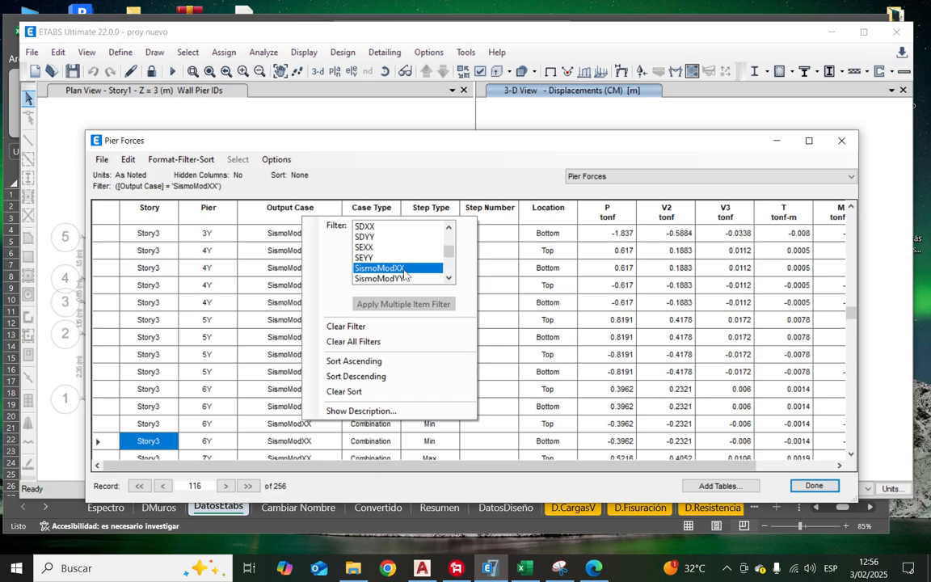
Step: Filter the SismoModXX pier forces to show only rows with Step Type Max
left_click(428, 150)
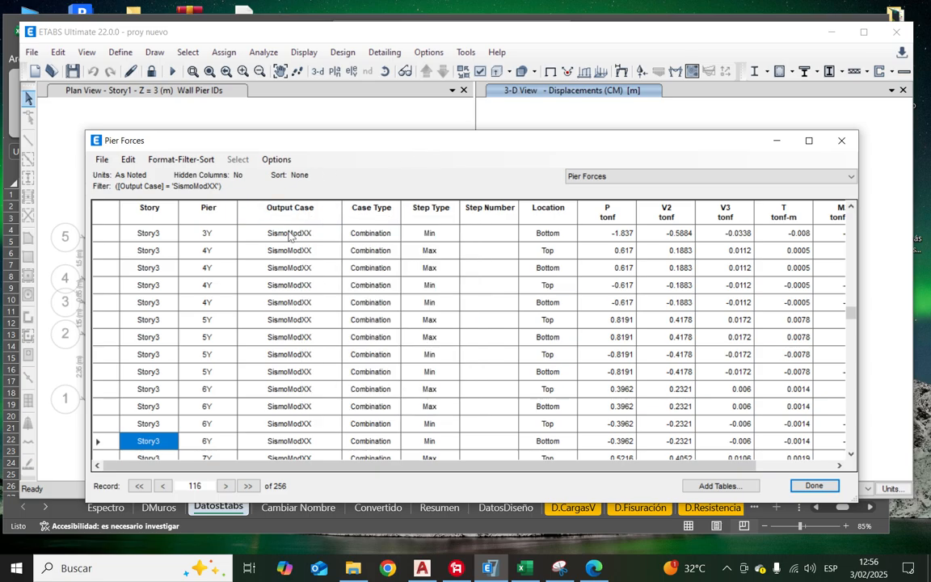
scroll(291, 252, "down", 15)
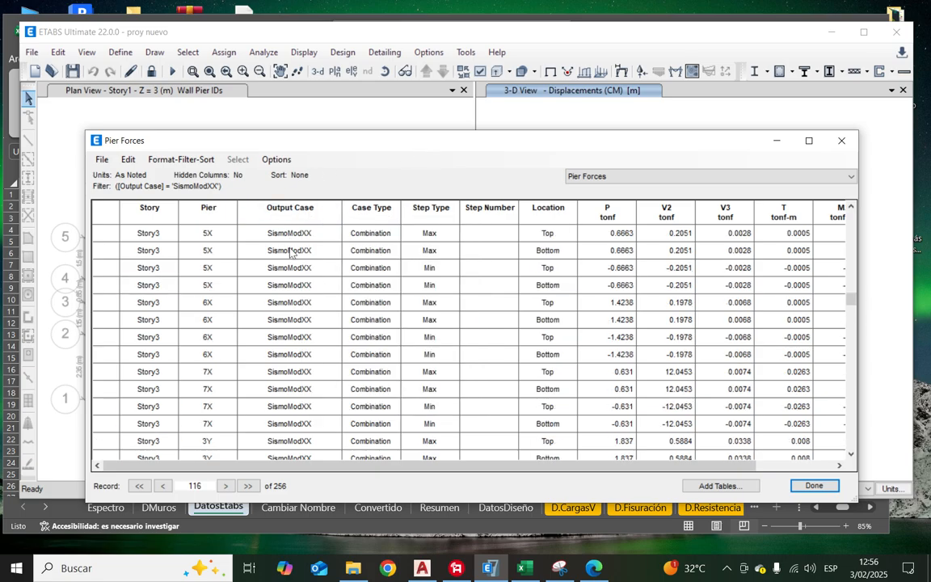
scroll(373, 274, "up", 10)
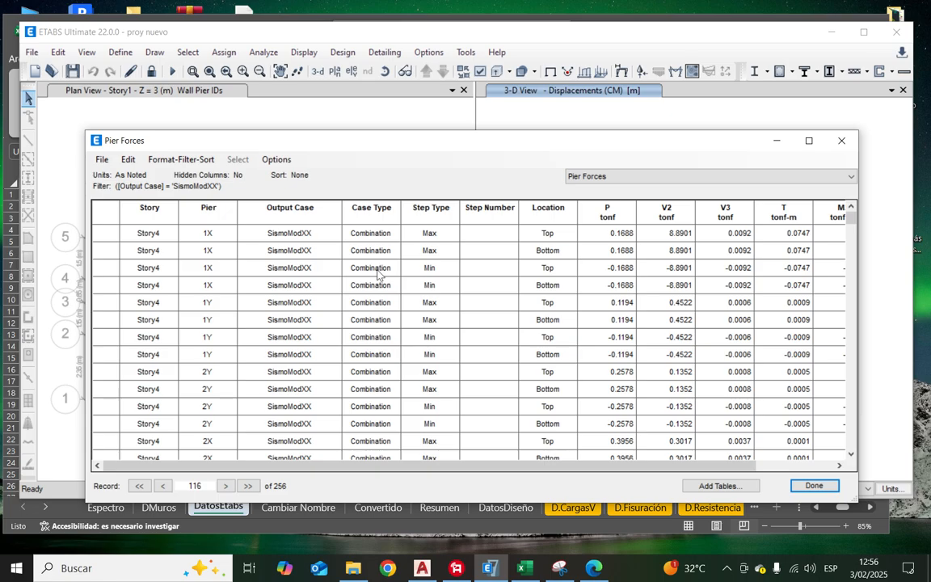
left_click(315, 215)
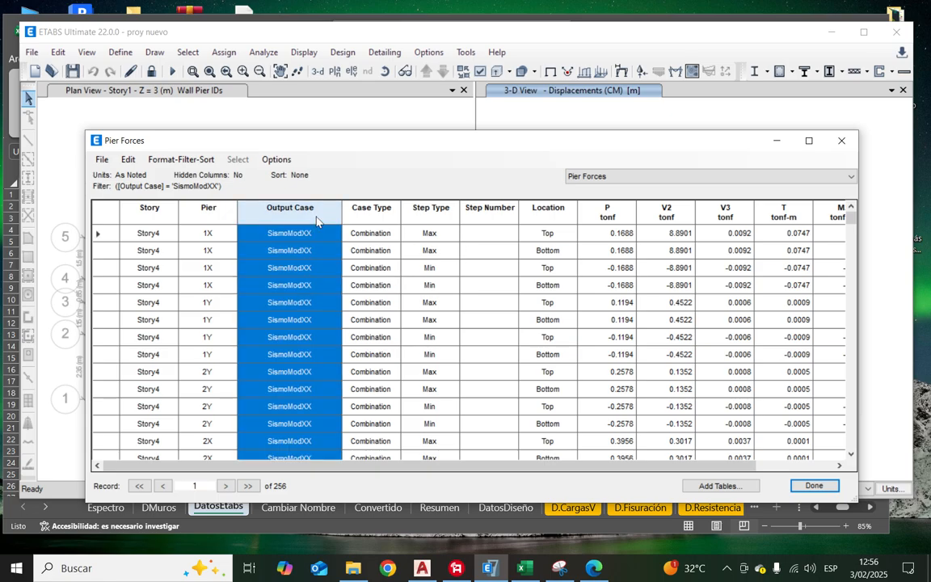
left_click(444, 209)
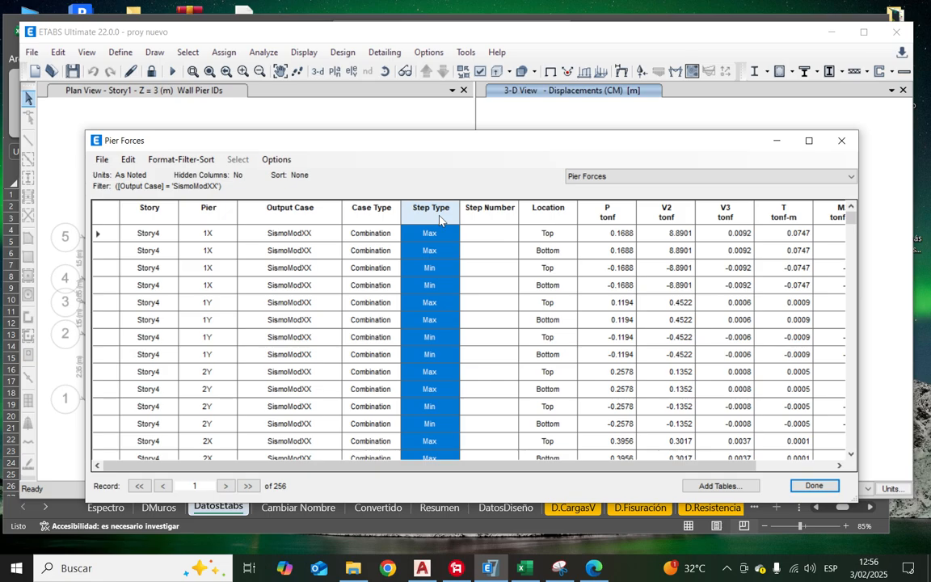
right_click(441, 217)
left_click(503, 228)
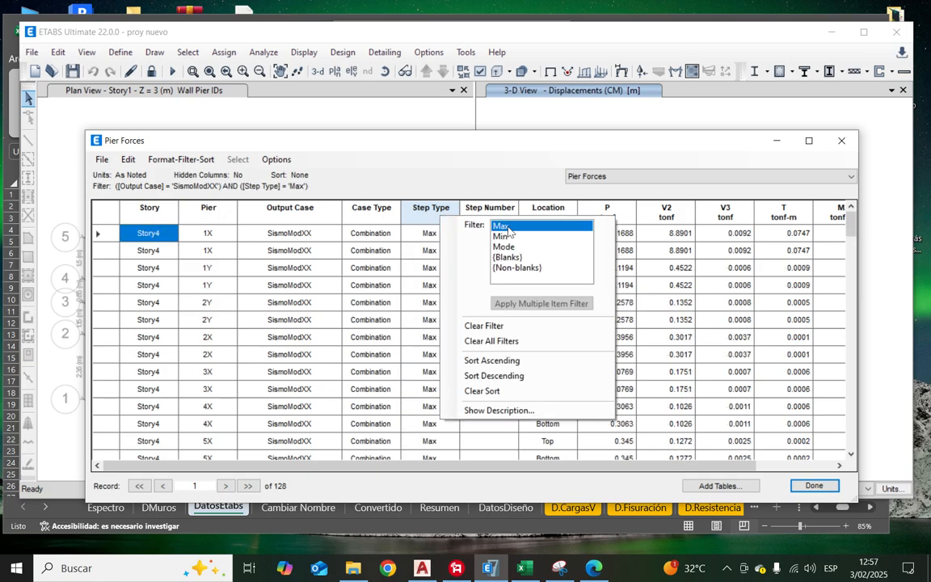
left_click(473, 165)
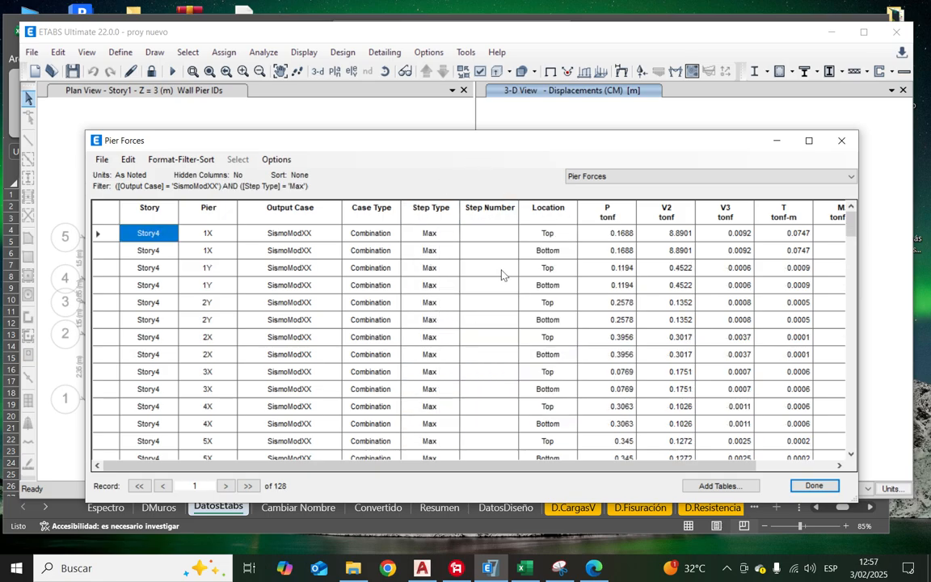
Step: Copy the Story, Pier and Output Case values of all SismoModXX Max rows into the Excel DatosEtabs sheet from cell U4, matching destination formatting
left_click_drag(160, 241, 267, 249)
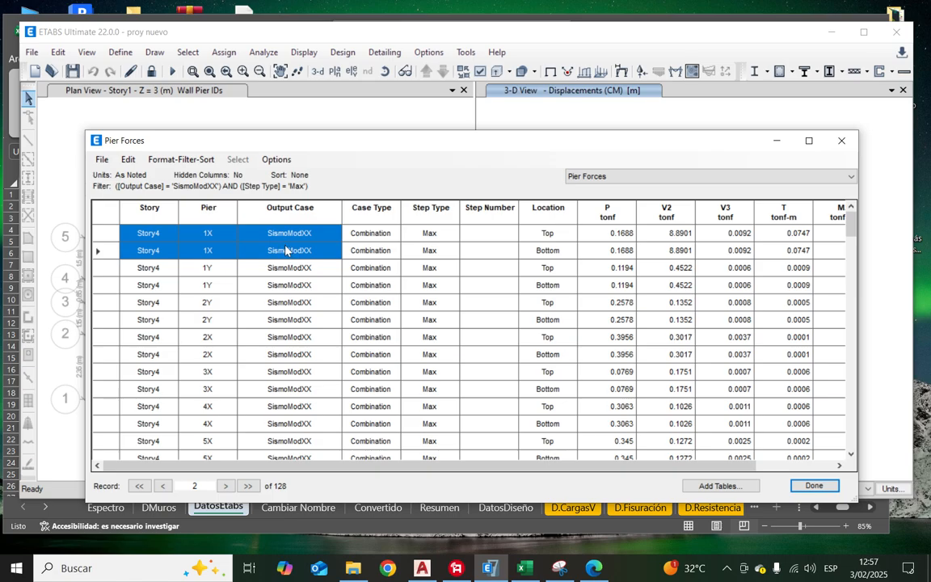
key("ctrl+shift+Down")
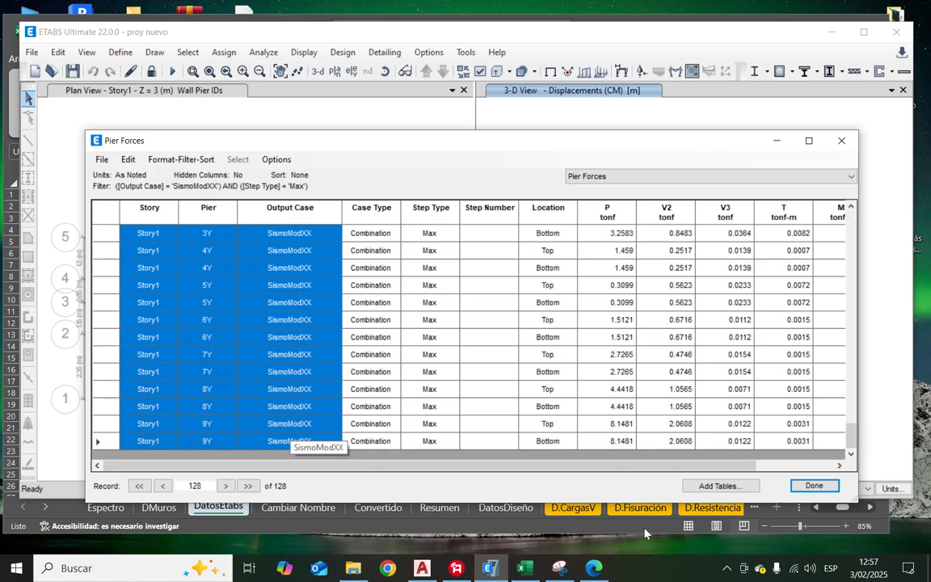
key("alt+Tab")
right_click(192, 233)
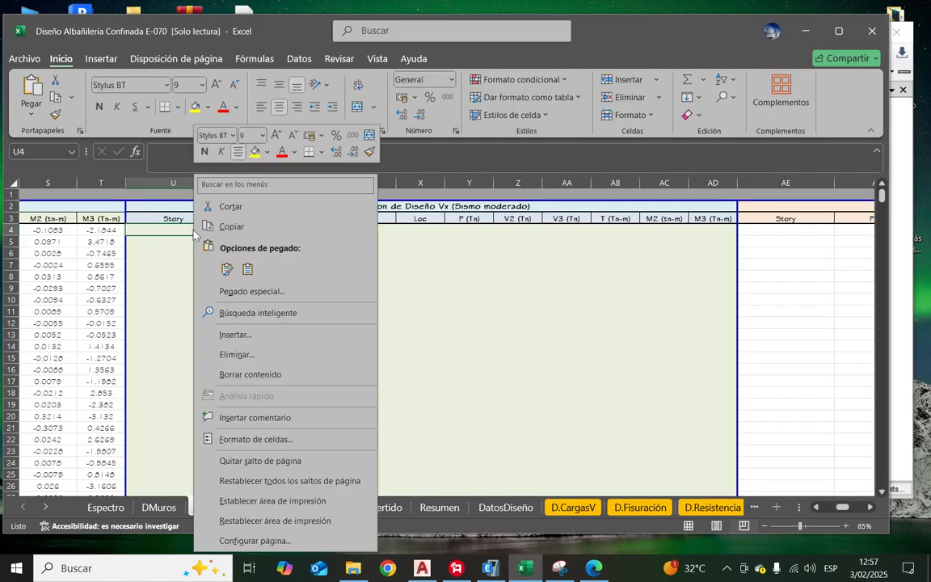
left_click(247, 269)
Step: Copy the Location through M3 values of all SismoModXX Max rows from ETABS into the Excel DatosEtabs sheet starting at cell X4
key("alt+Tab")
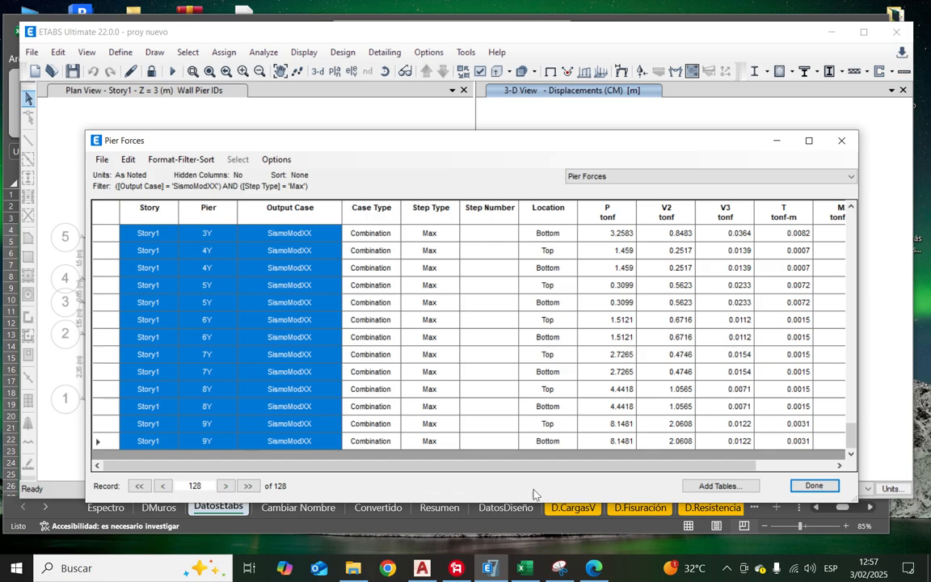
scroll(538, 301, "up", 20)
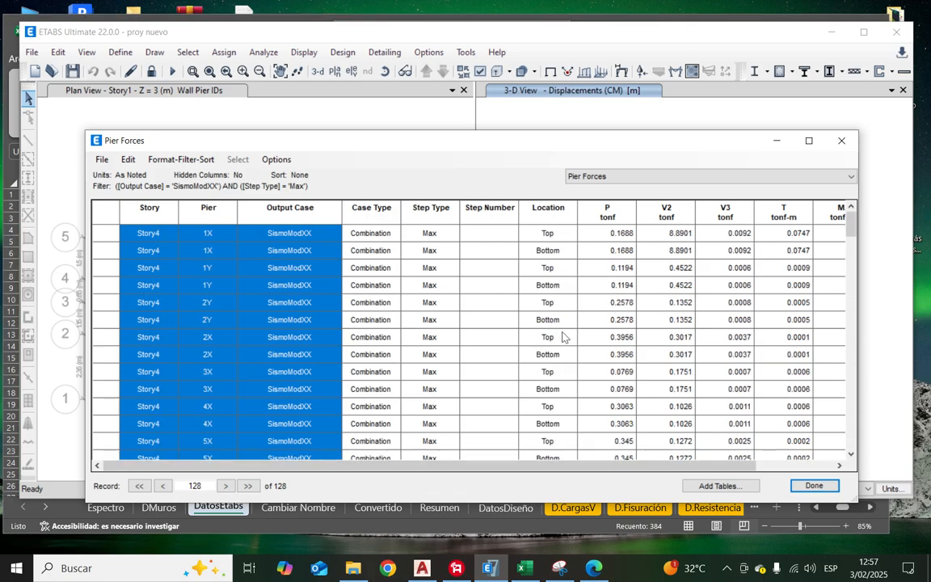
scroll(520, 478, "right", 3)
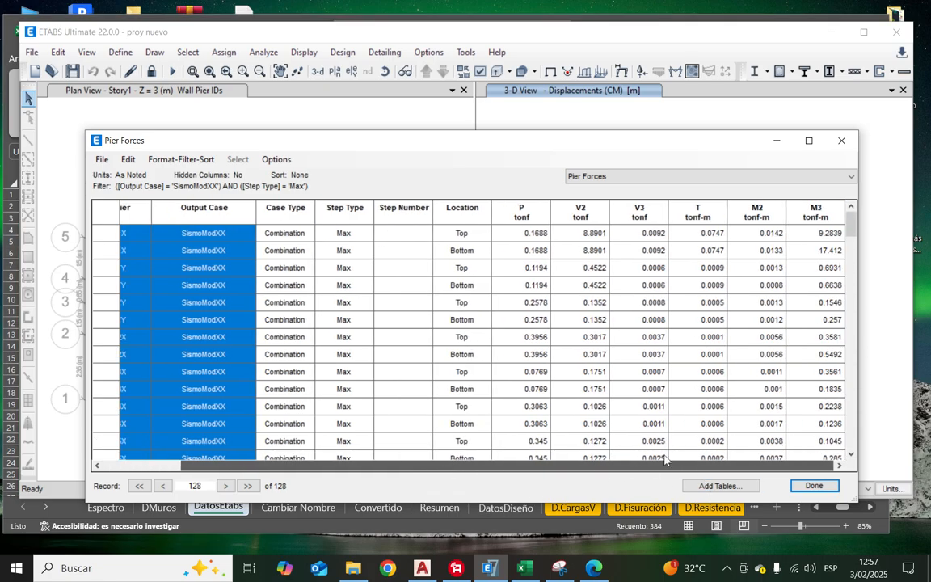
left_click_drag(449, 233, 928, 257)
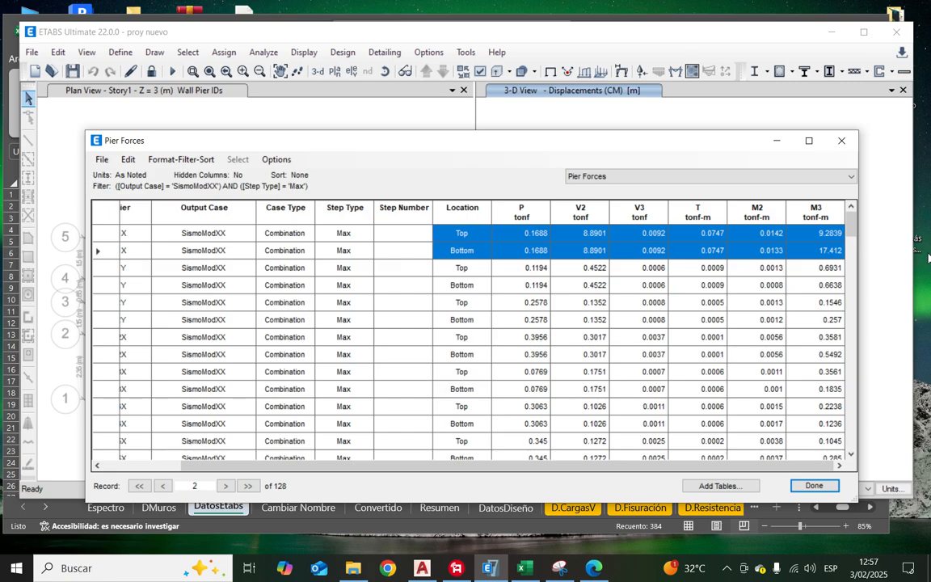
key("ctrl+shift+End")
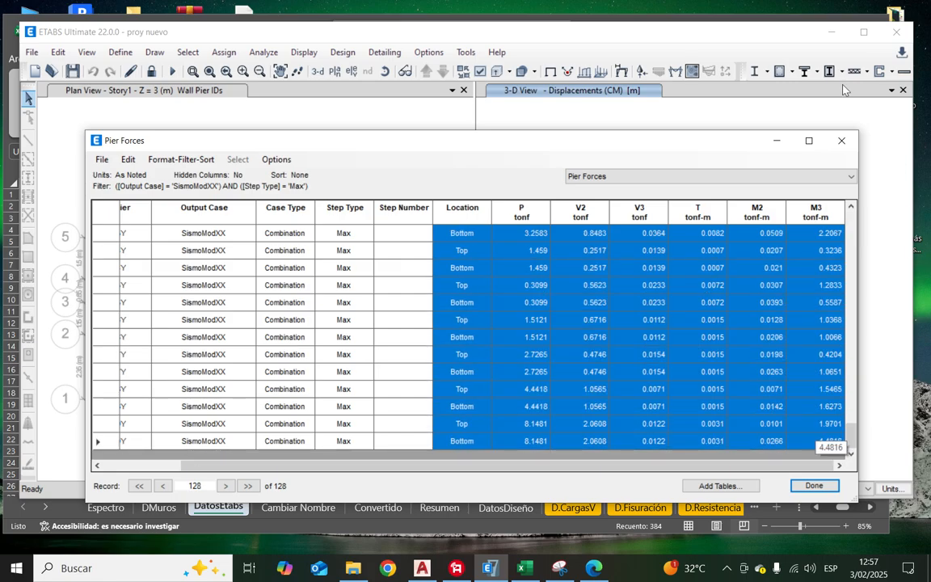
left_click(783, 142)
left_click(406, 232)
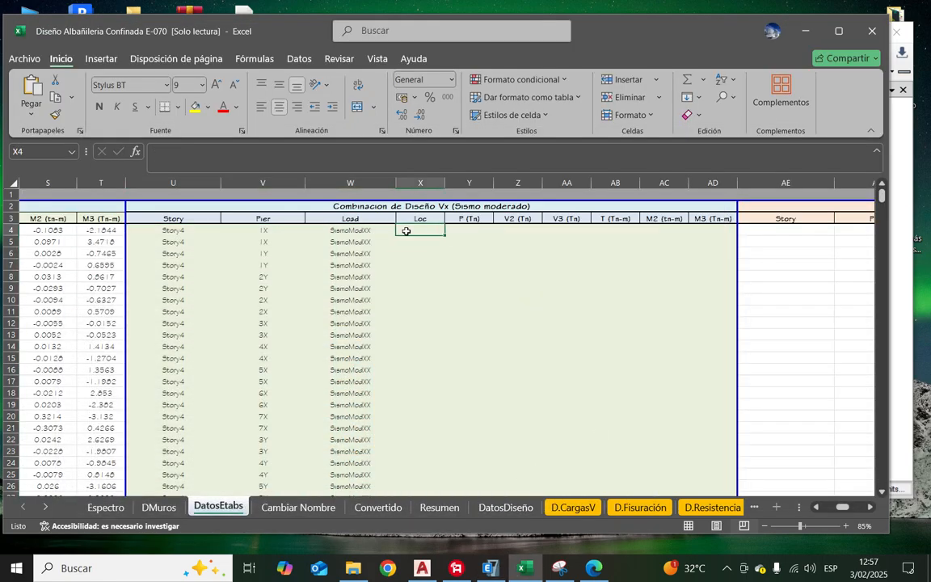
right_click(408, 235)
left_click(440, 268)
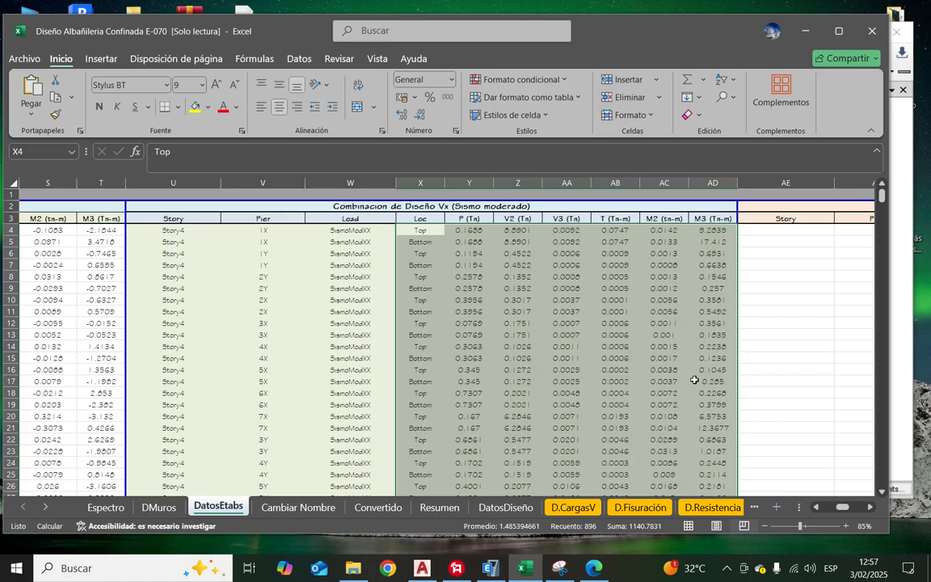
Step: Check the last pasted row of the Vx block and select AE4, the first Story cell of the Vy (Sismo moderado) block
scroll(637, 342, "down", 20)
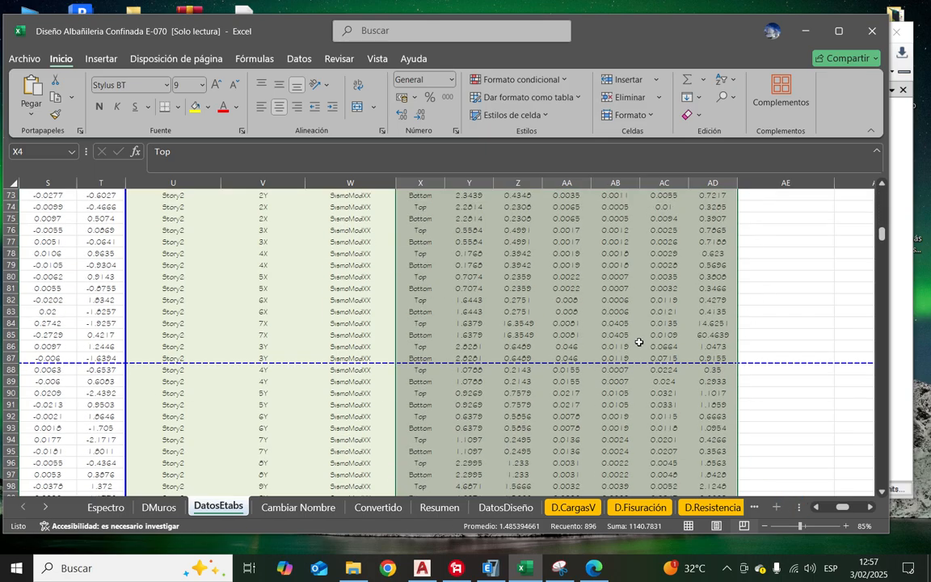
scroll(637, 342, "down", 9)
scroll(638, 345, "up", 5)
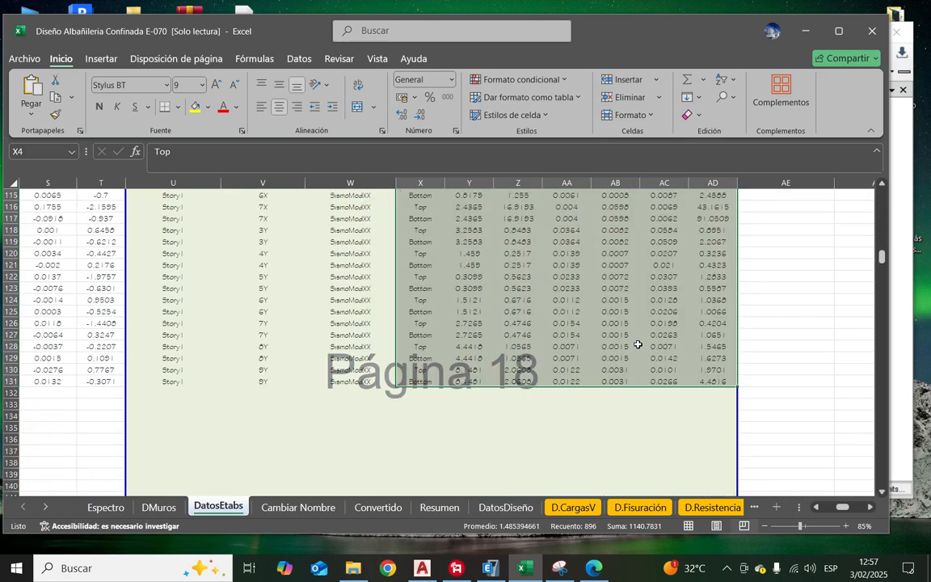
left_click(81, 380)
scroll(783, 393, "up", 20)
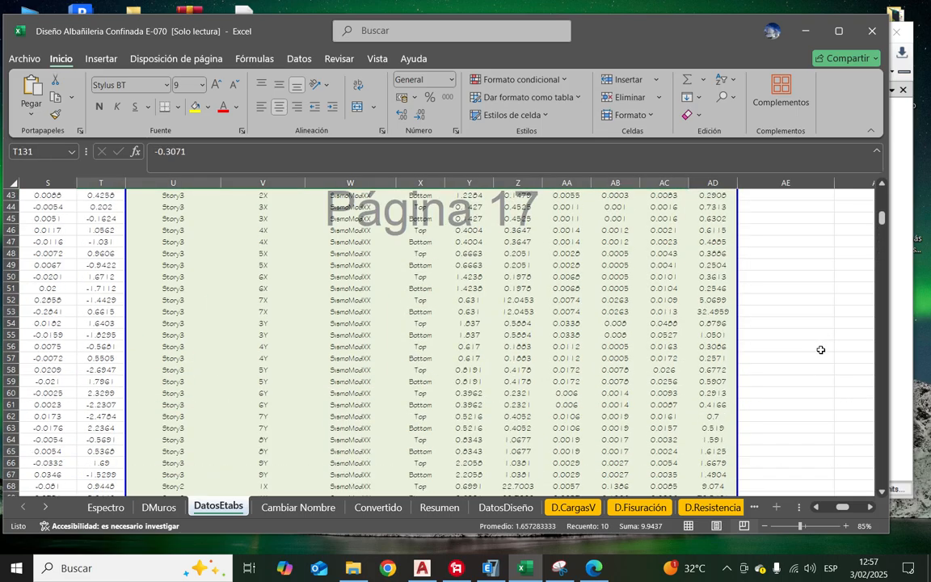
scroll(821, 350, "up", 14)
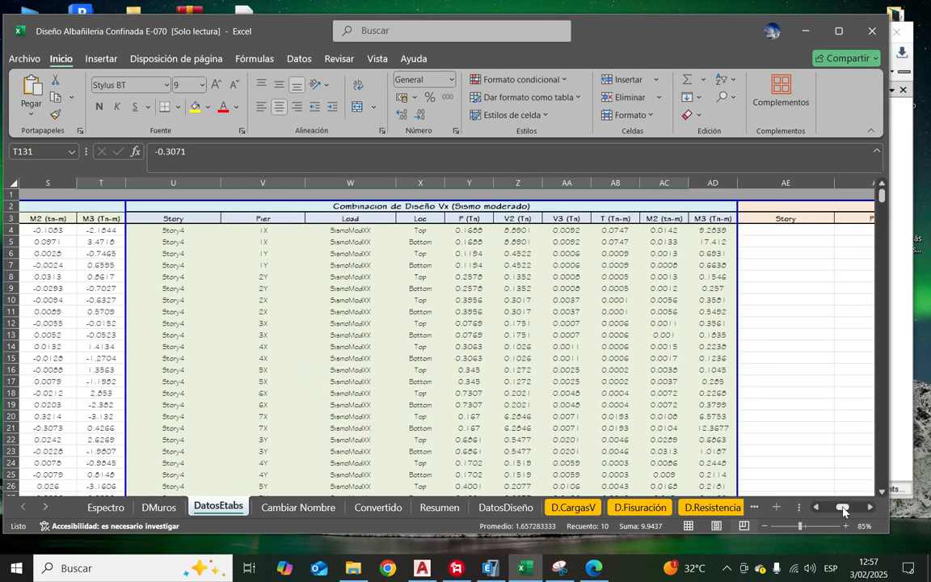
left_click_drag(843, 511, 848, 511)
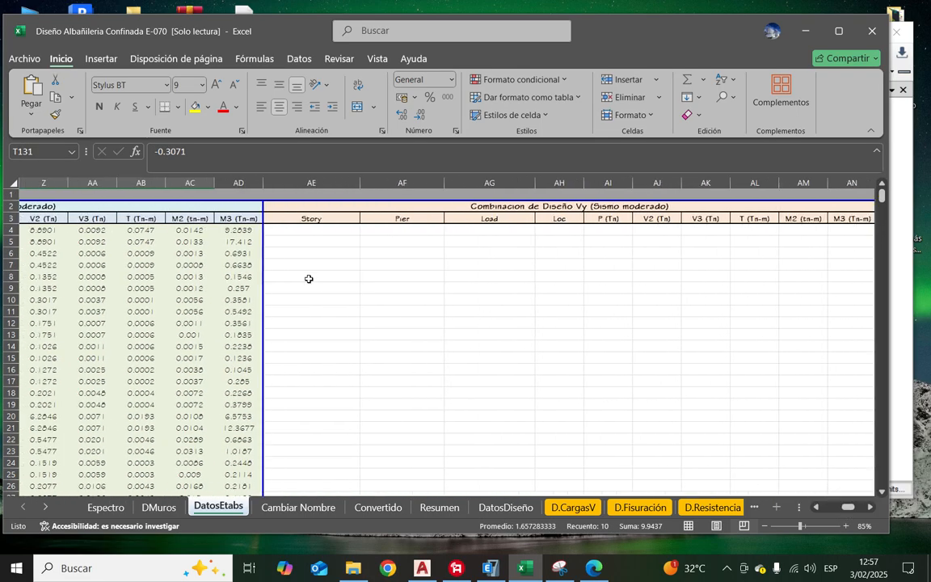
left_click(304, 232)
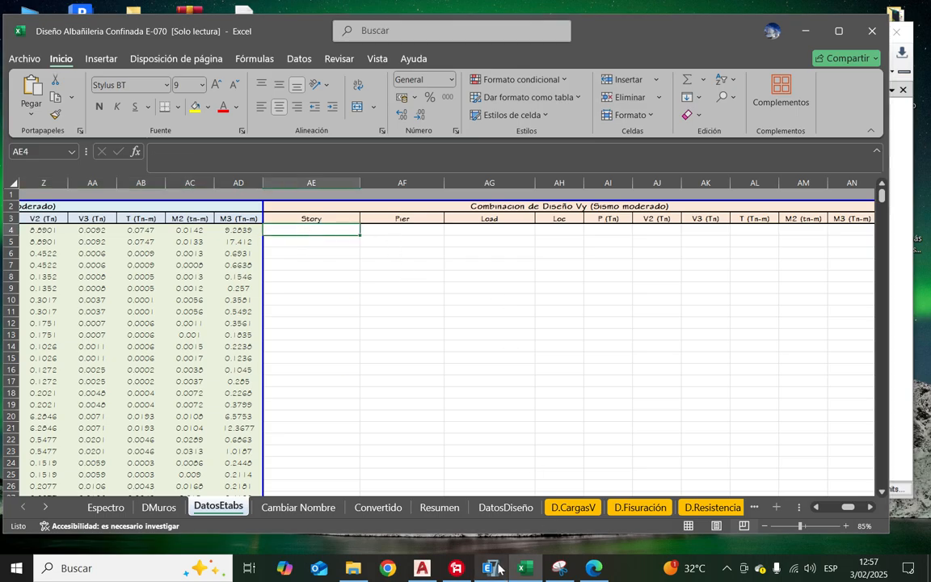
Step: Switch to ETABS and change the Pier Forces output case filter to SismoModYY, keeping the Step Type Max filter
left_click(494, 555)
left_click_drag(438, 468, 235, 459)
right_click(301, 216)
scroll(392, 263, "down", 2)
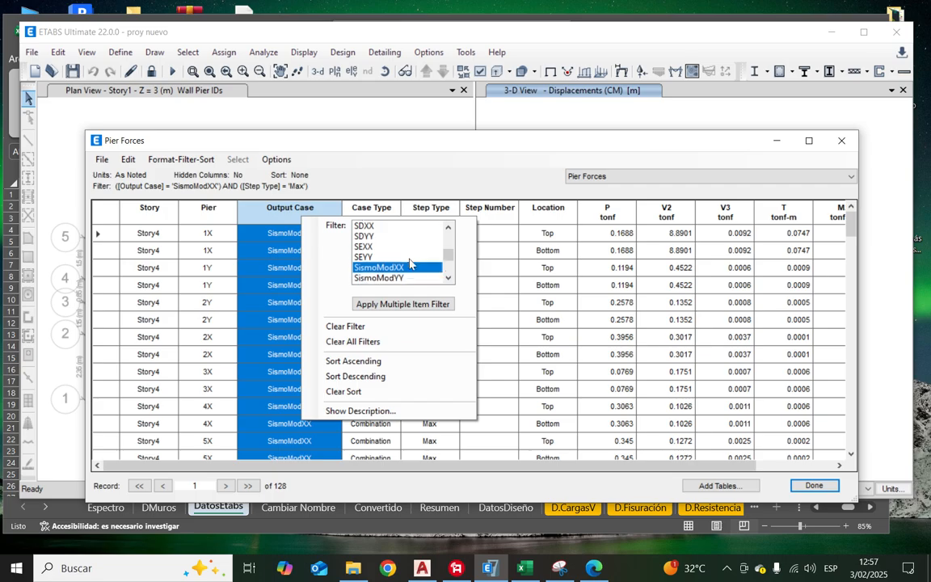
left_click(394, 258)
left_click(478, 143)
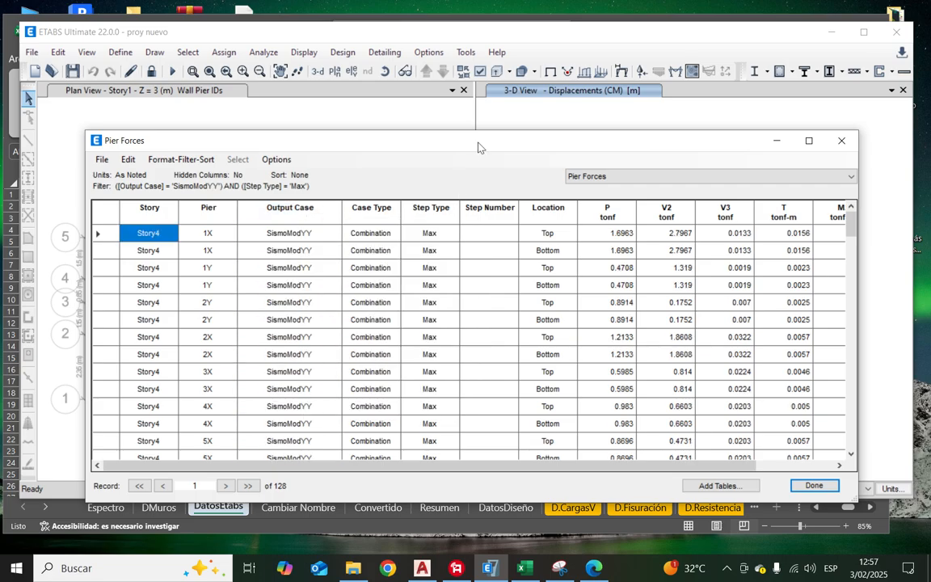
Step: Copy the Story, Pier and Output Case values of all SismoModYY Max rows into the Excel DatosEtabs sheet starting at cell AE4
left_click_drag(133, 243, 287, 243)
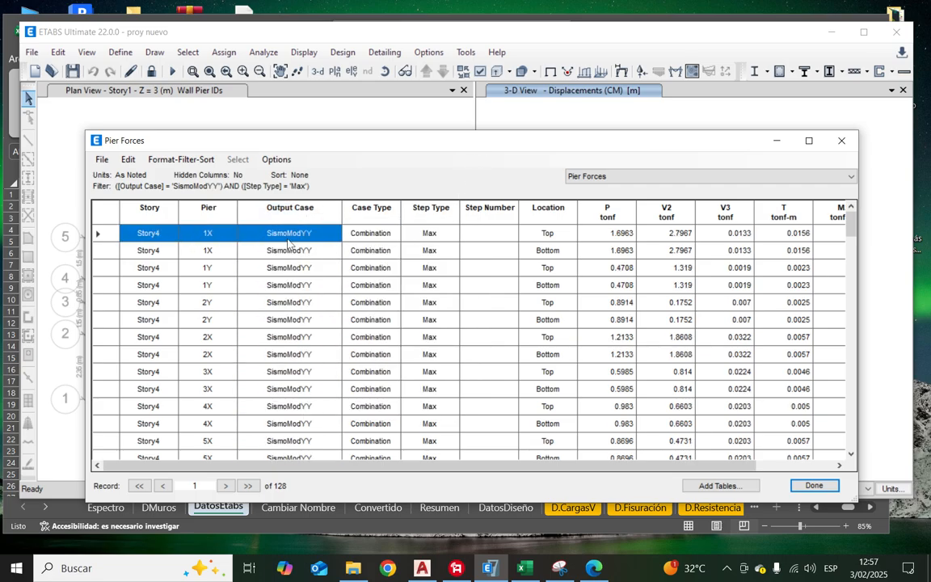
key("ctrl+shift+Down")
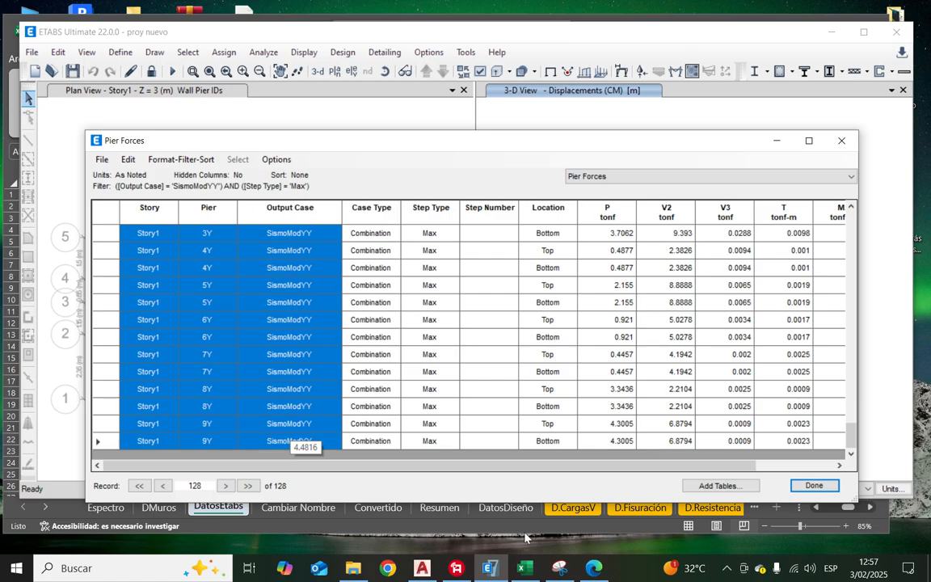
left_click(525, 567)
right_click(324, 231)
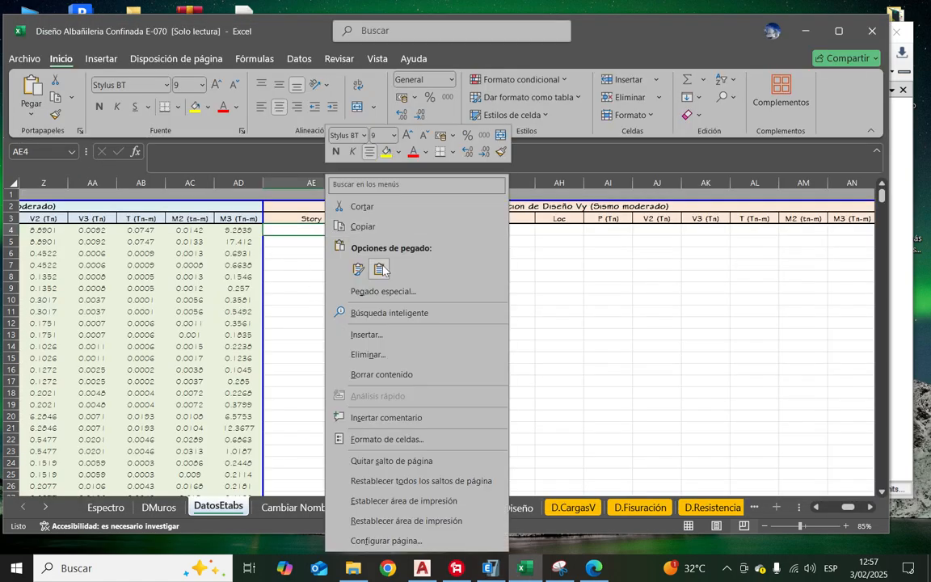
left_click(346, 257)
Step: Copy the Location through M3 values of all SismoModYY Max rows from ETABS into the Excel DatosEtabs sheet starting at cell AH4
left_click(490, 569)
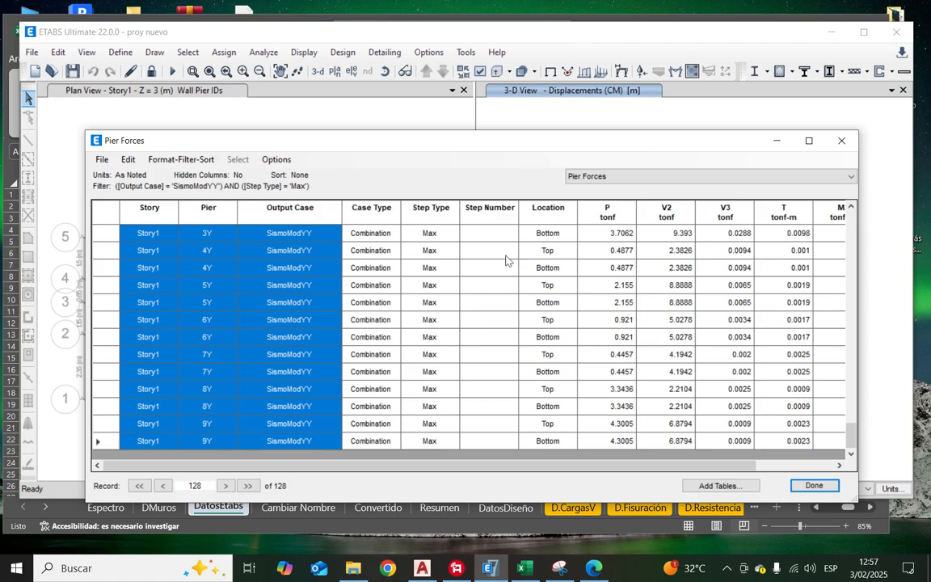
scroll(457, 349, "up", 10)
scroll(534, 372, "up", 5)
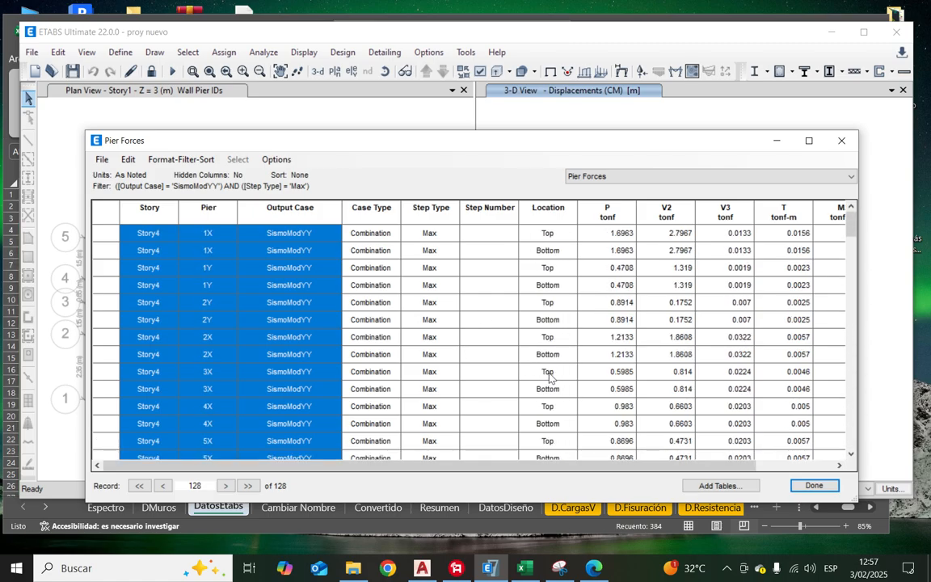
left_click(547, 235)
left_click_drag(546, 235, 816, 437)
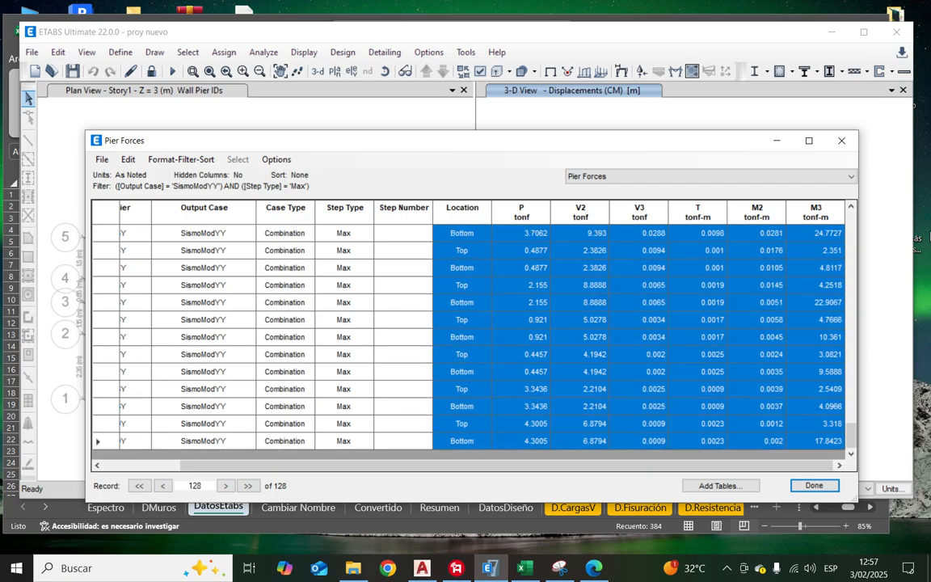
left_click(778, 141)
left_click(557, 232)
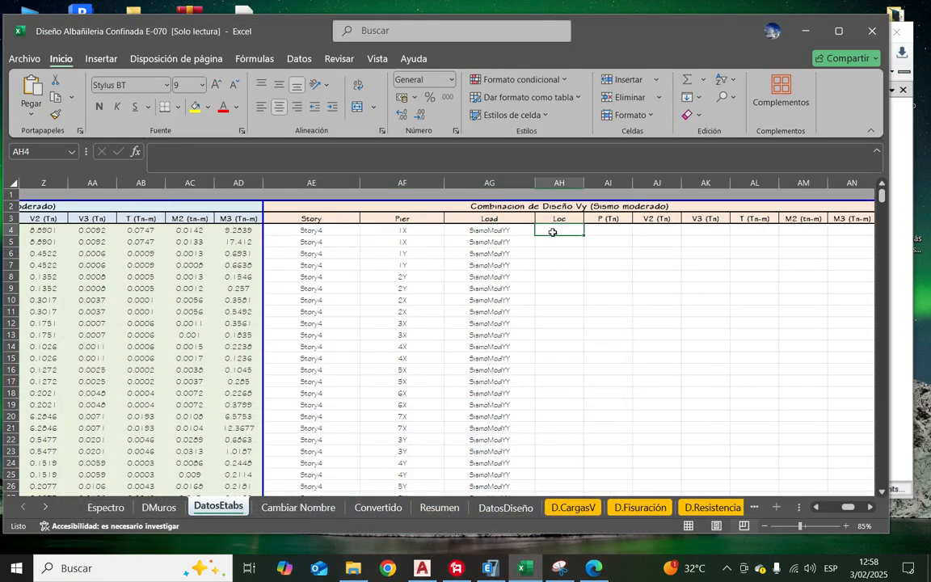
right_click(558, 232)
left_click(588, 245)
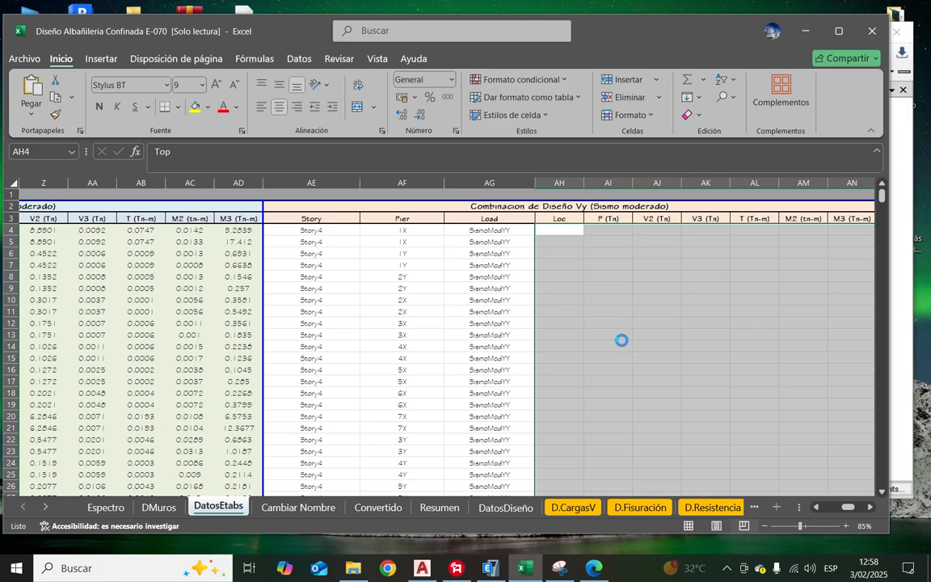
Step: Check the last pasted row of the Vy block against the end rows of the other combination blocks in DatosEtabs
scroll(609, 338, "down", 13)
scroll(502, 405, "down", 20)
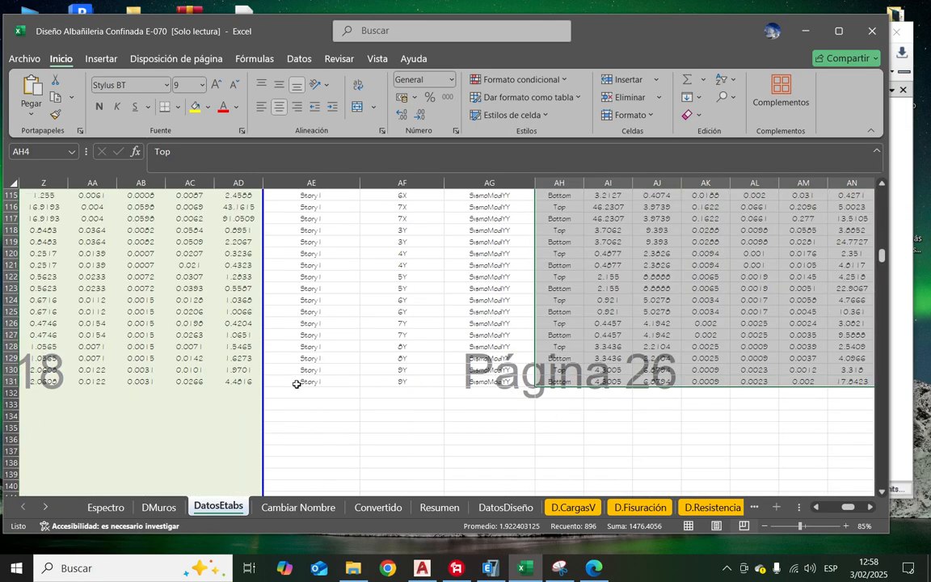
left_click_drag(590, 380, 20, 307)
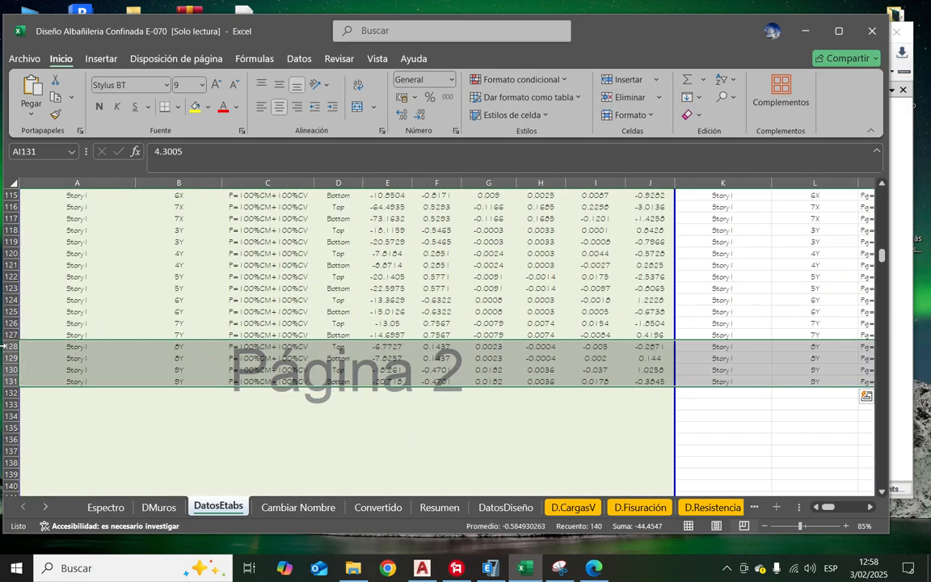
Step: Review the Pier names listed from the first rows of the P=100%CM+100%CV block in DatosEtabs
scroll(296, 380, "up", 17)
scroll(298, 385, "up", 20)
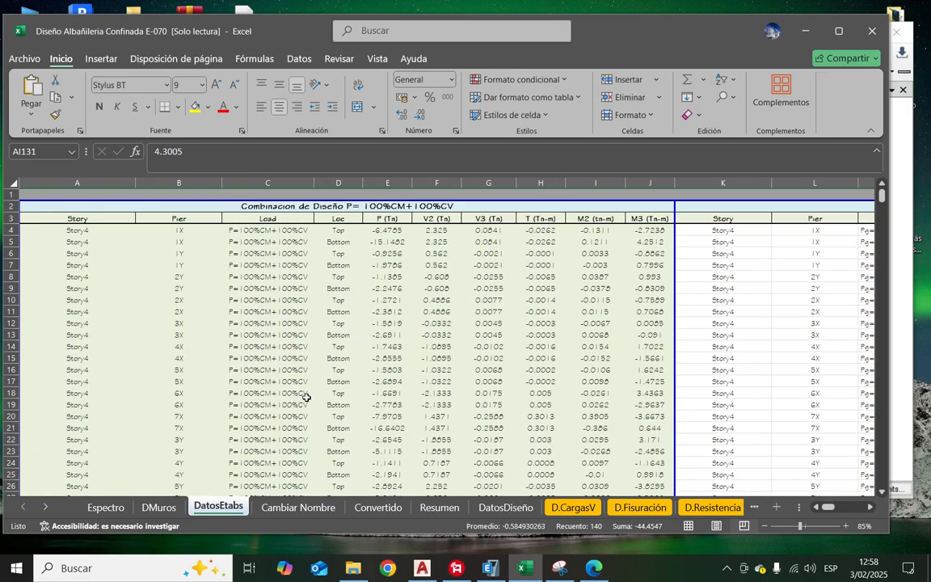
left_click(75, 229)
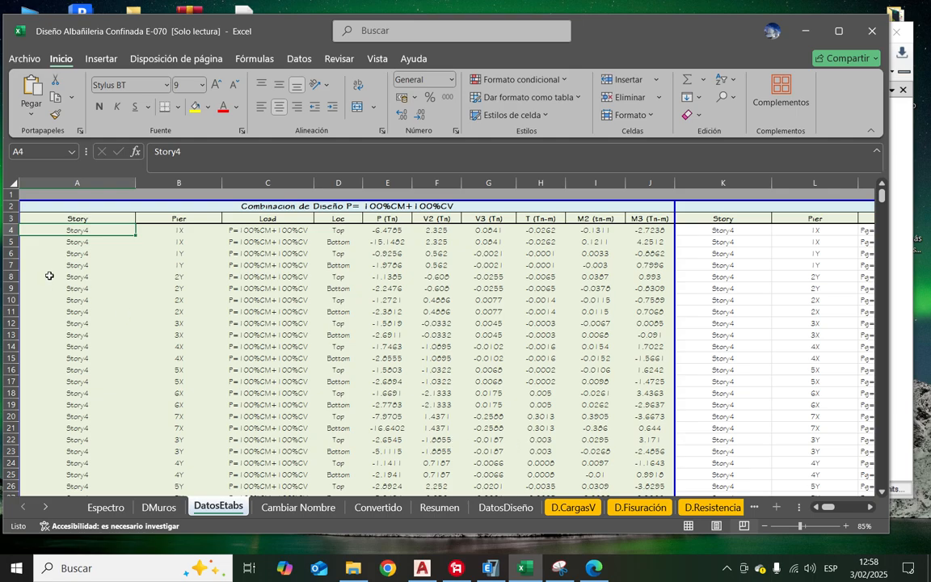
left_click_drag(187, 238, 191, 347)
left_click(186, 284)
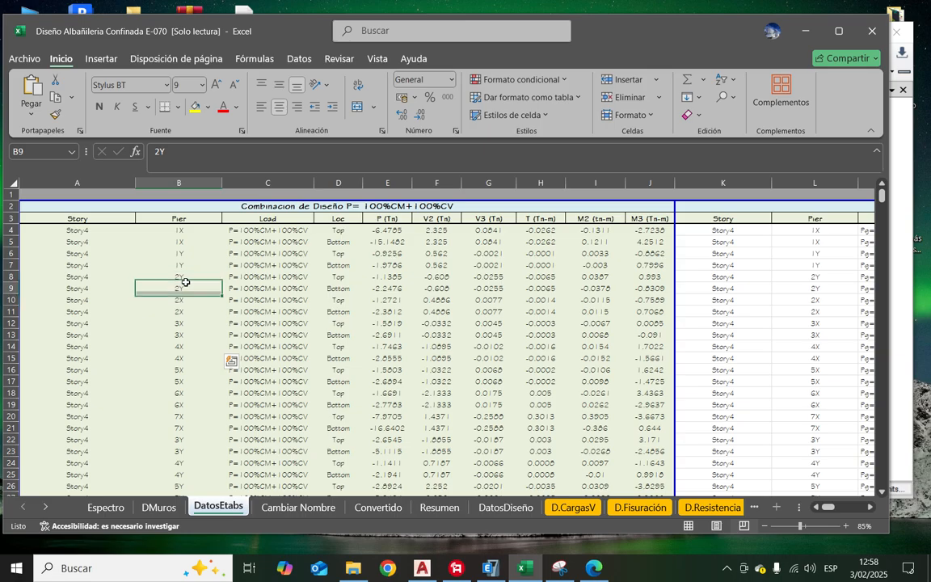
left_click(183, 325)
left_click_drag(183, 229, 192, 380)
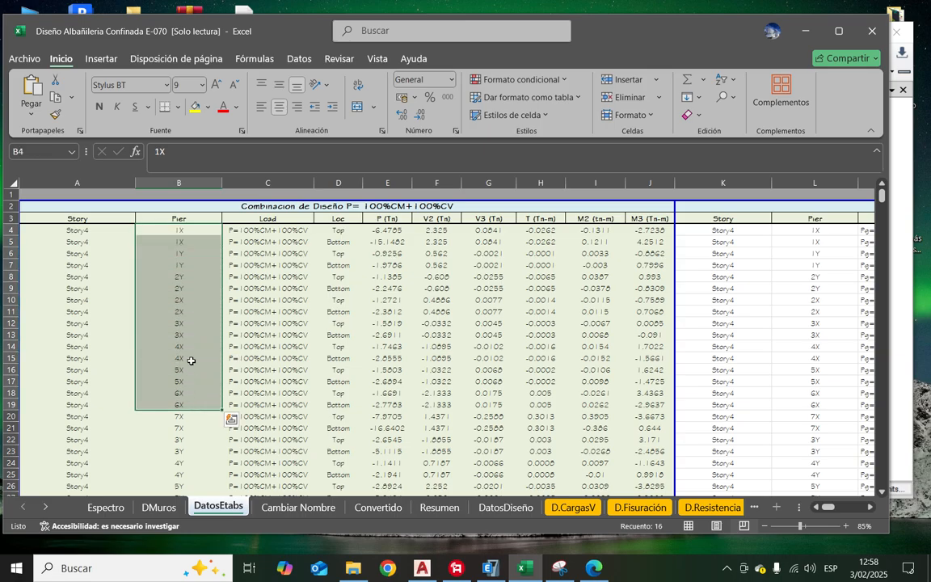
left_click(193, 321)
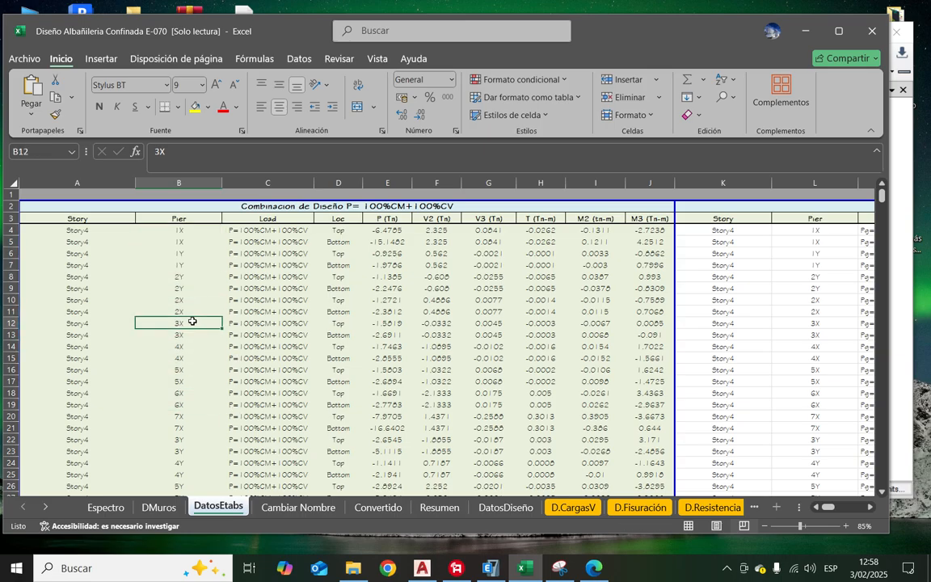
Step: In the Cambiar Nombre sheet, assign number 1 in the X direction to wall 1X
left_click(299, 509)
scroll(194, 347, "down", 5)
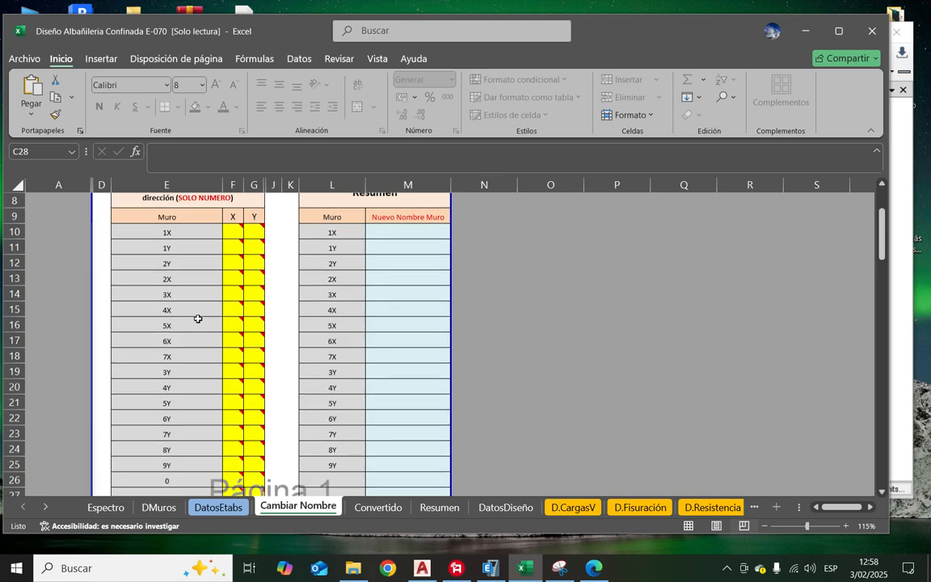
scroll(228, 390, "up", 5)
left_click(189, 344)
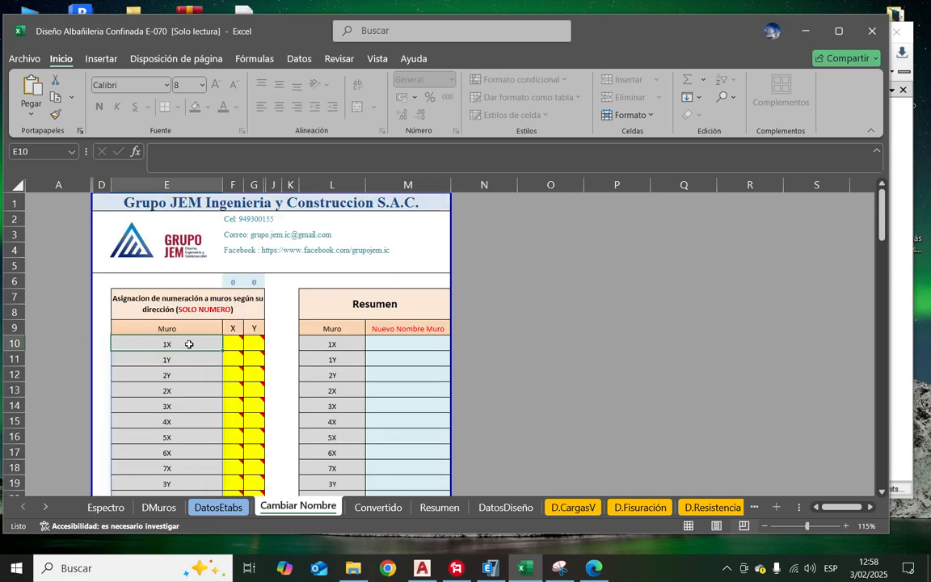
scroll(163, 367, "down", 1)
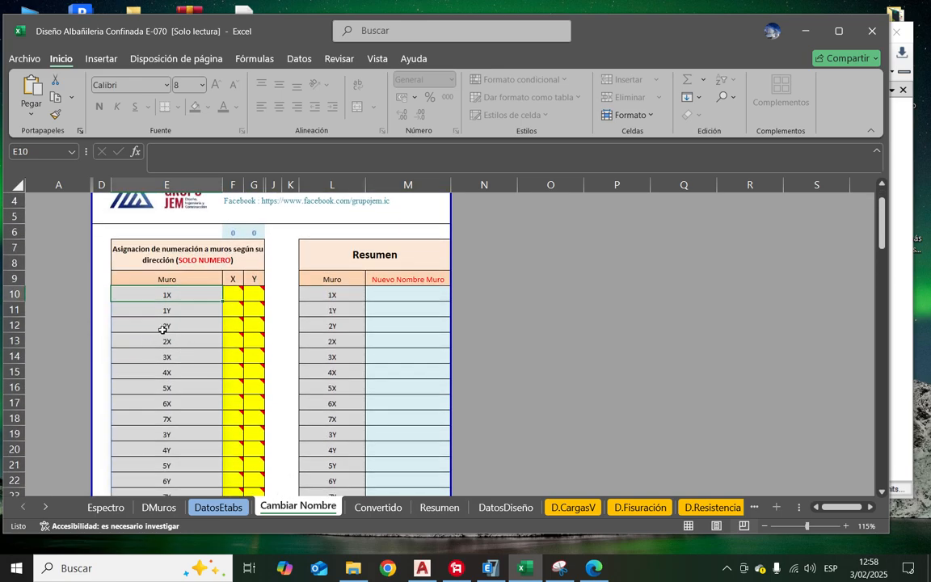
left_click(240, 298)
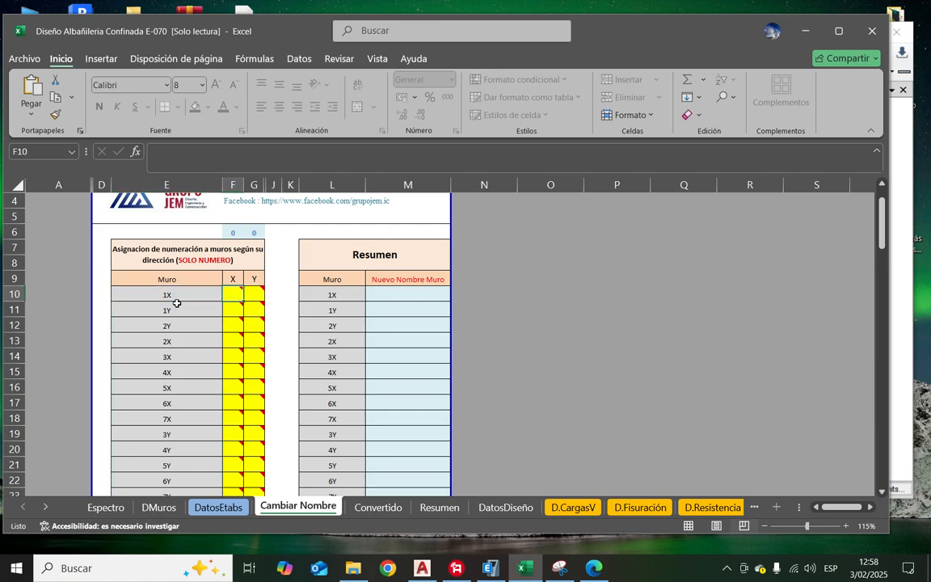
type("1")
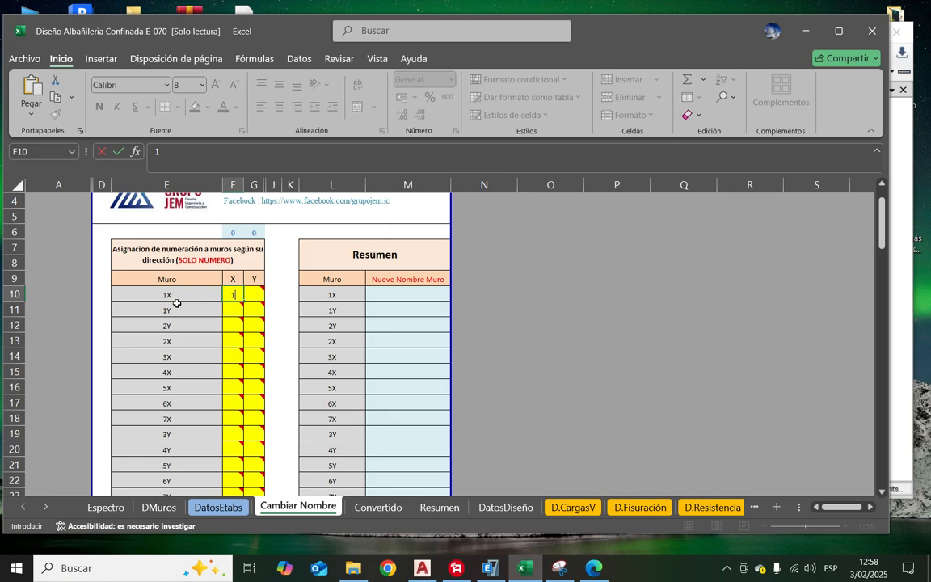
key("Return")
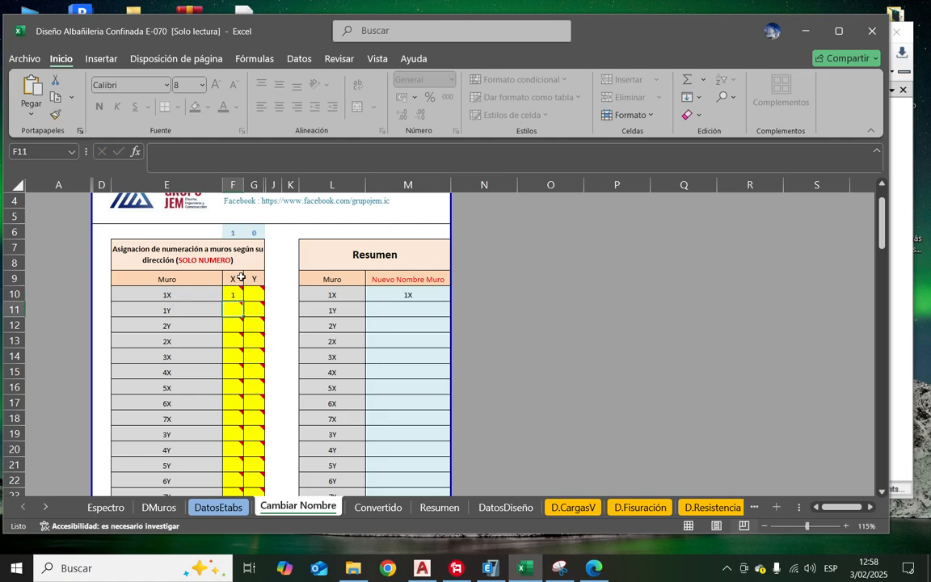
Step: Enter the example wall name muroYY-1 in cell A11, beside the row of wall 1Y
left_click(206, 260)
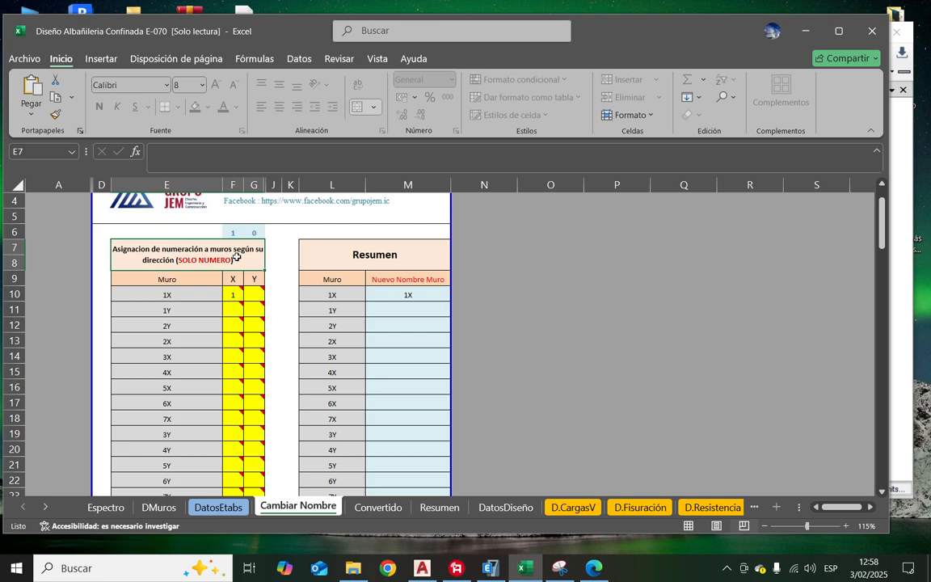
scroll(177, 253, "down", 1)
left_click(171, 266)
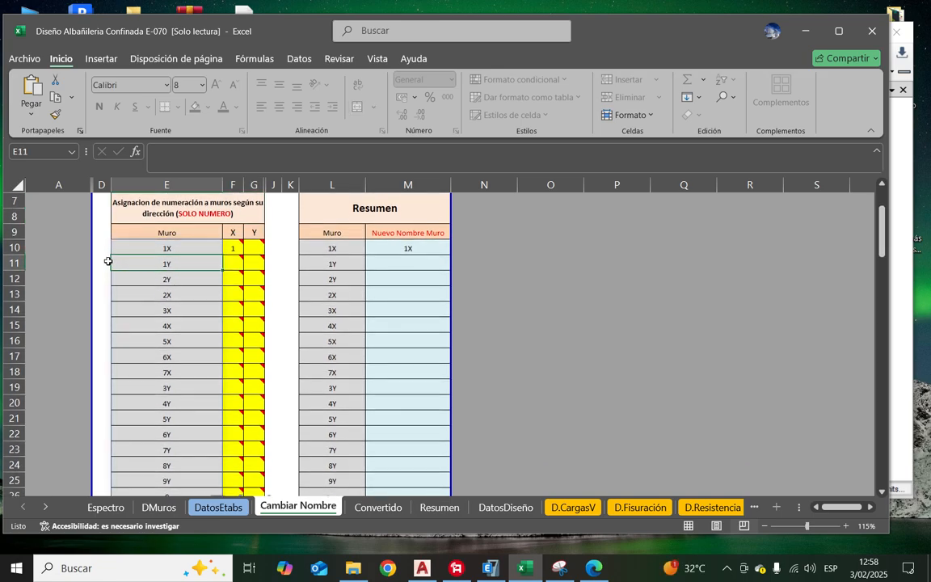
left_click(73, 264)
type("muroy-1")
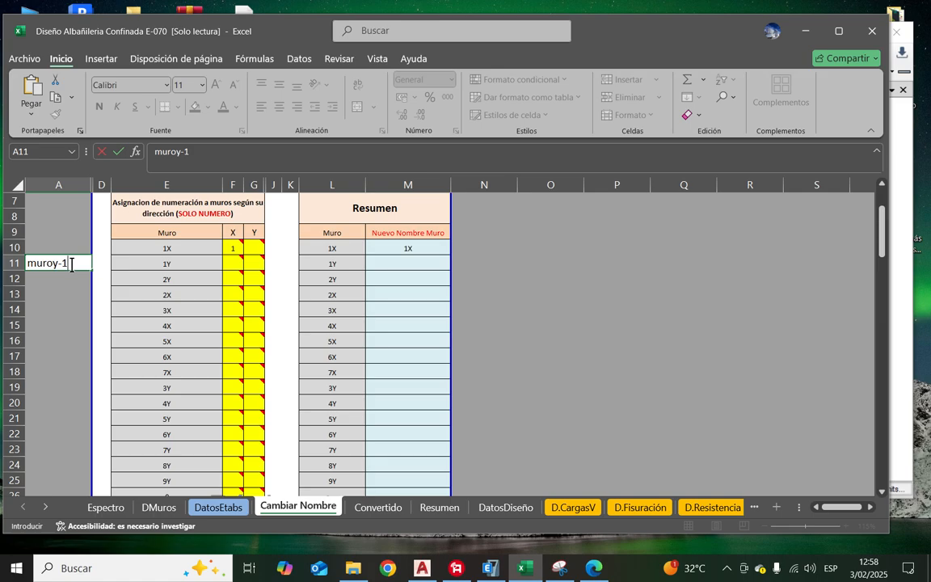
left_click(179, 152)
key("BackSpace")
type("YY")
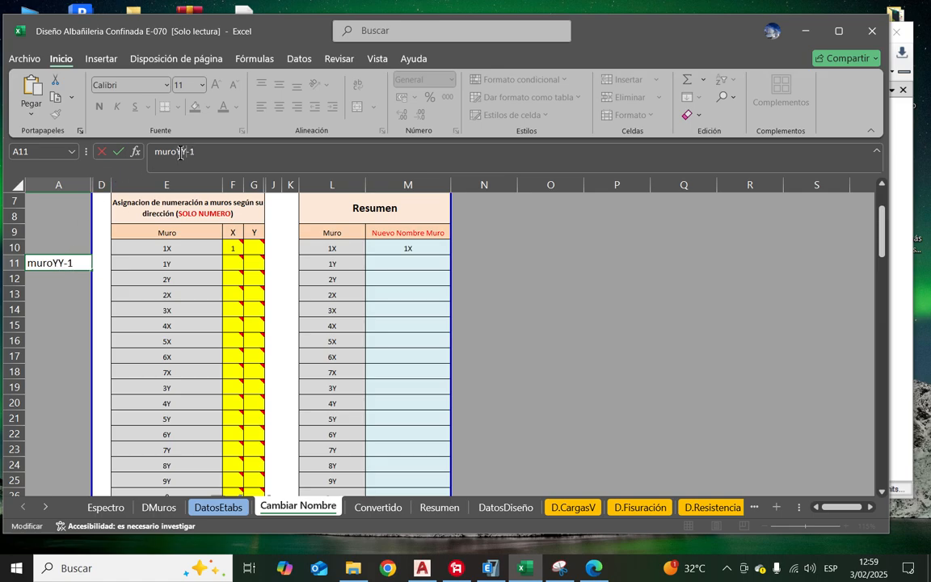
key("Return")
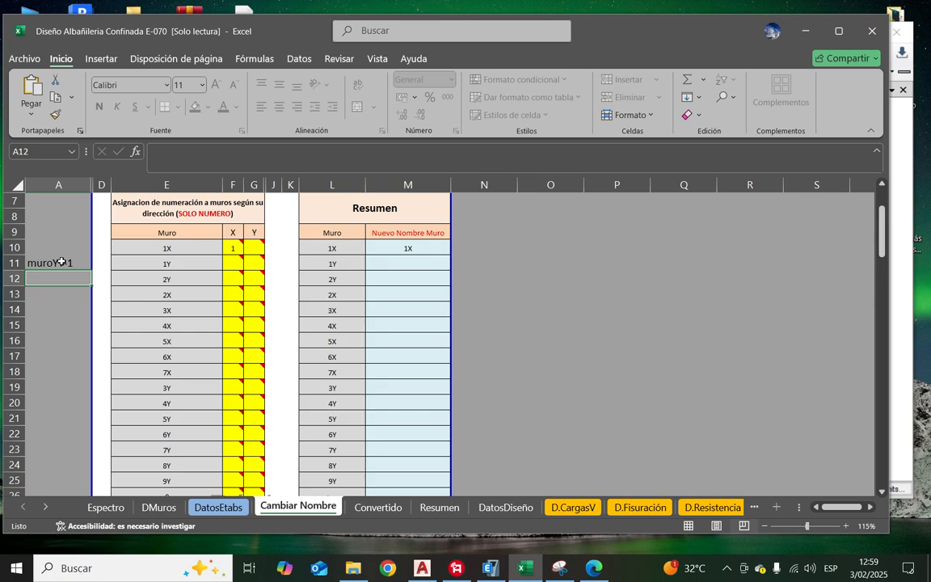
left_click(39, 265)
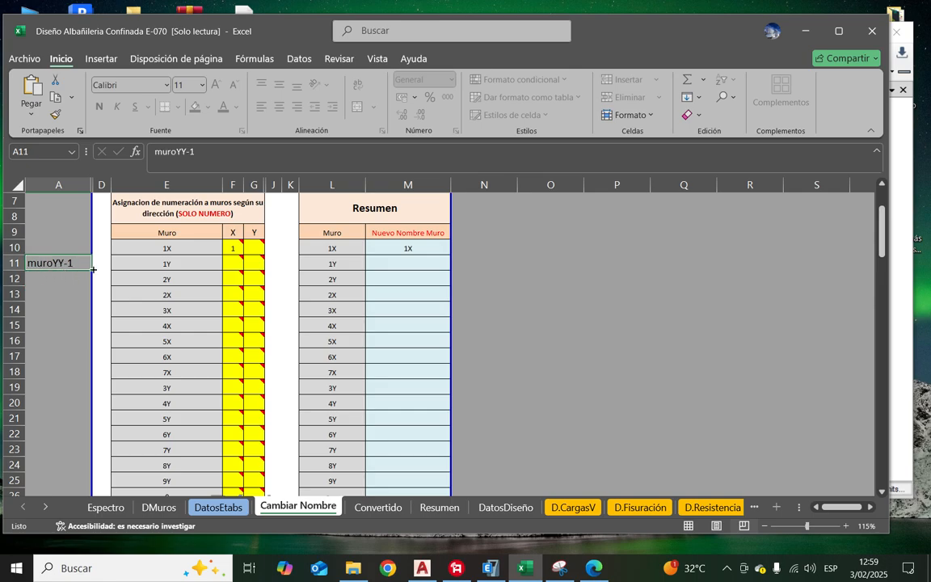
Step: Assign number 1 in the Y direction to wall 1Y and check its new name in the Resumen table
left_click(250, 266)
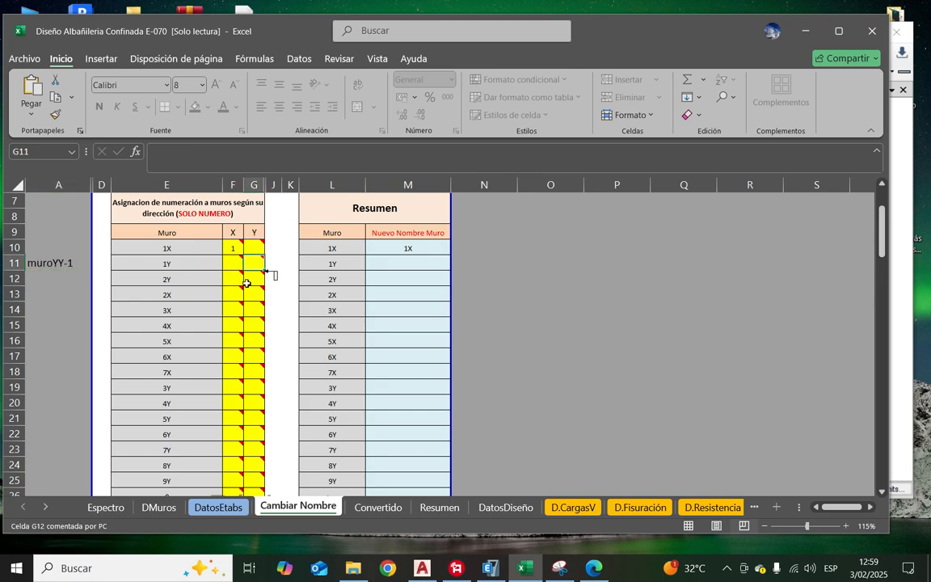
type("1")
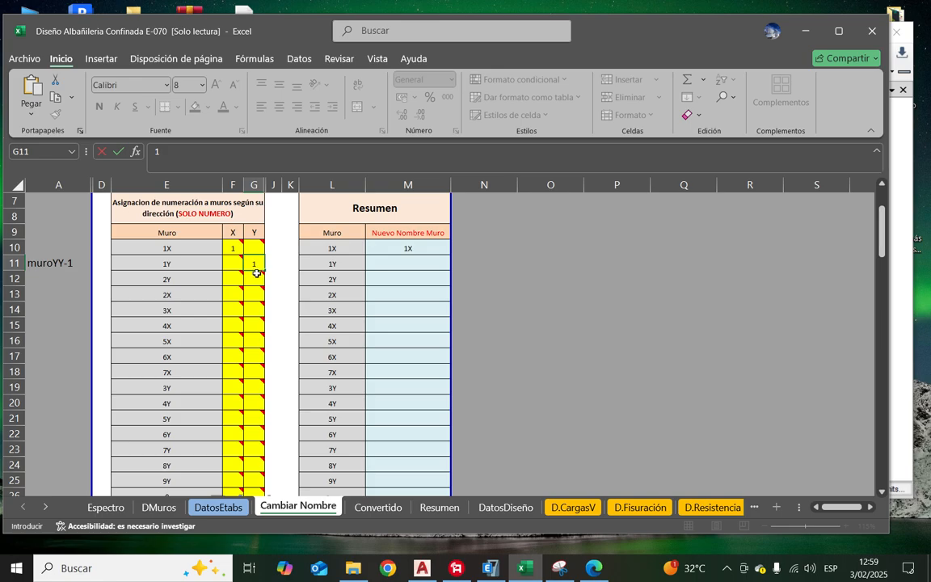
key("Return")
mouse_move(426, 255)
left_mouse_down()
mouse_move(429, 267)
mouse_move(435, 257)
mouse_move(428, 272)
left_mouse_up()
left_click(428, 250)
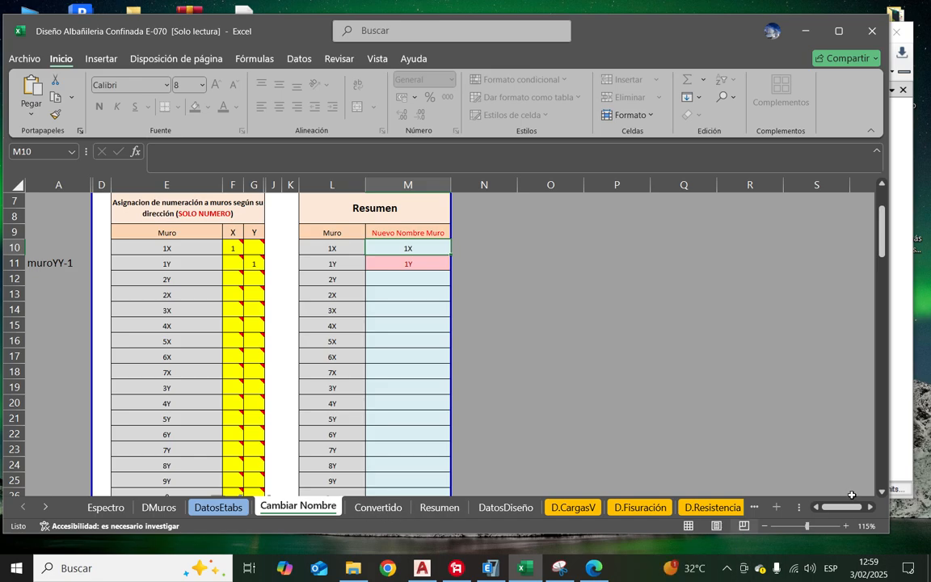
mouse_move(404, 475)
left_mouse_down()
mouse_move(372, 520)
mouse_move(387, 510)
left_mouse_up()
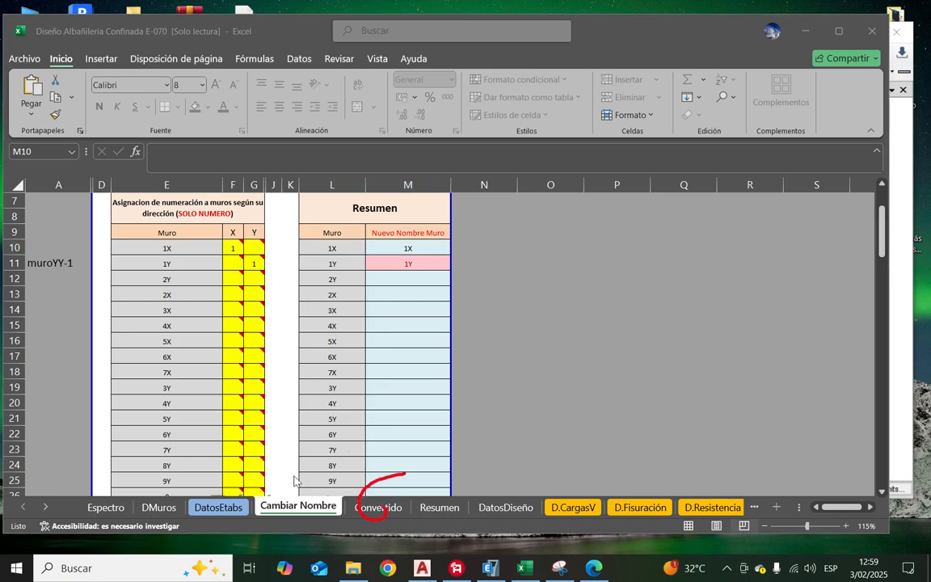
mouse_move(350, 438)
left_mouse_down()
mouse_move(378, 482)
mouse_move(386, 475)
left_mouse_up()
left_click(884, 505)
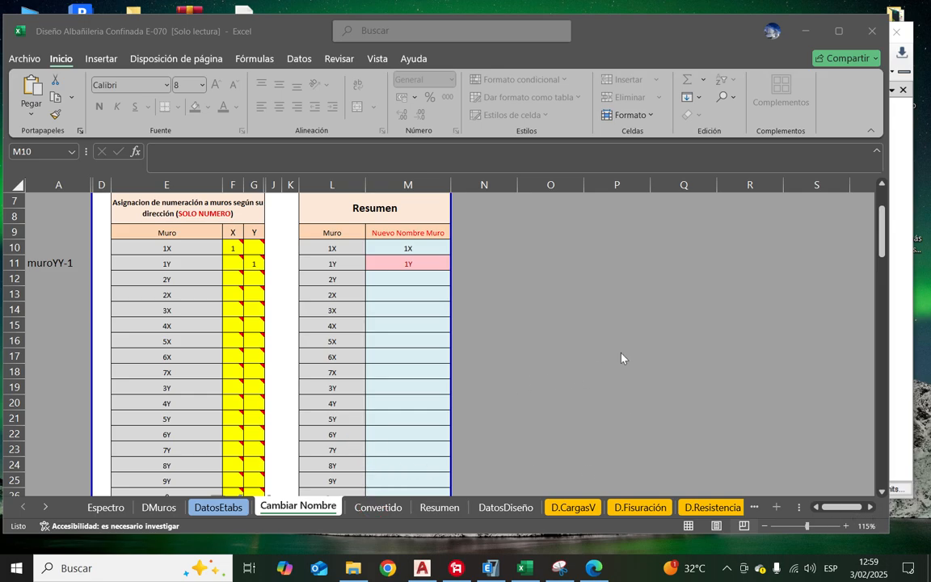
Step: Examine the Convertido sheet, comparing the Pier cells of the renamed walls with those of the walls not yet numbered
left_click(387, 507)
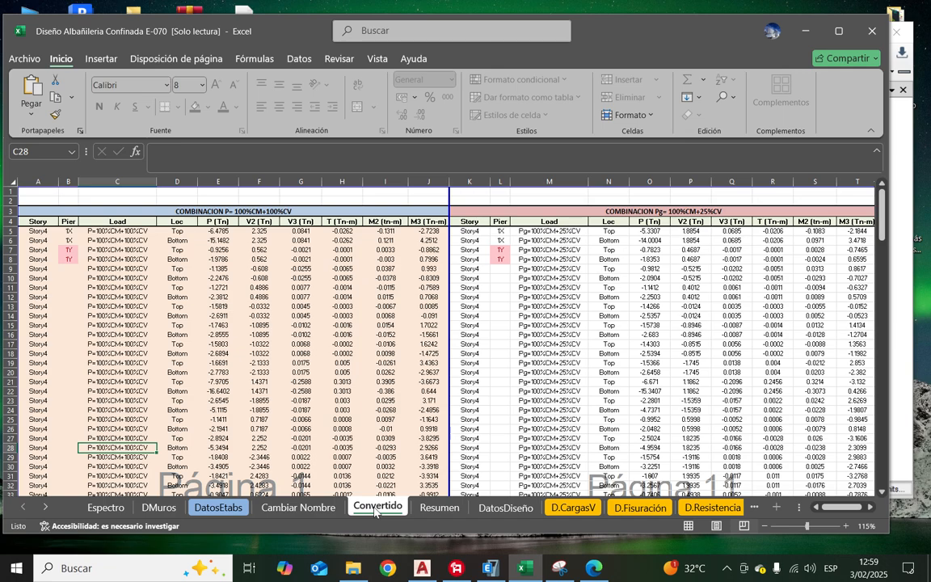
left_click(65, 288)
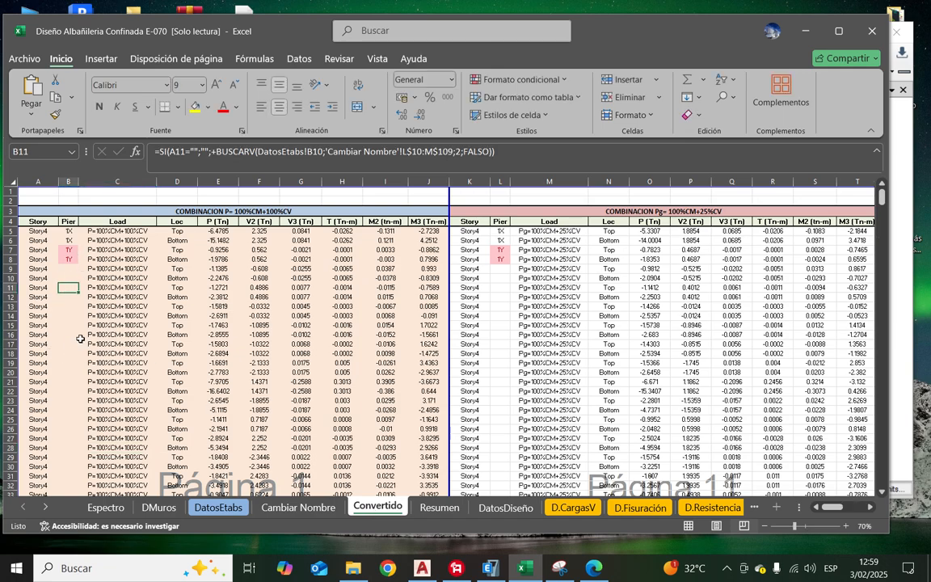
left_click(120, 315)
left_click(38, 268)
left_click(131, 270)
left_click(377, 276)
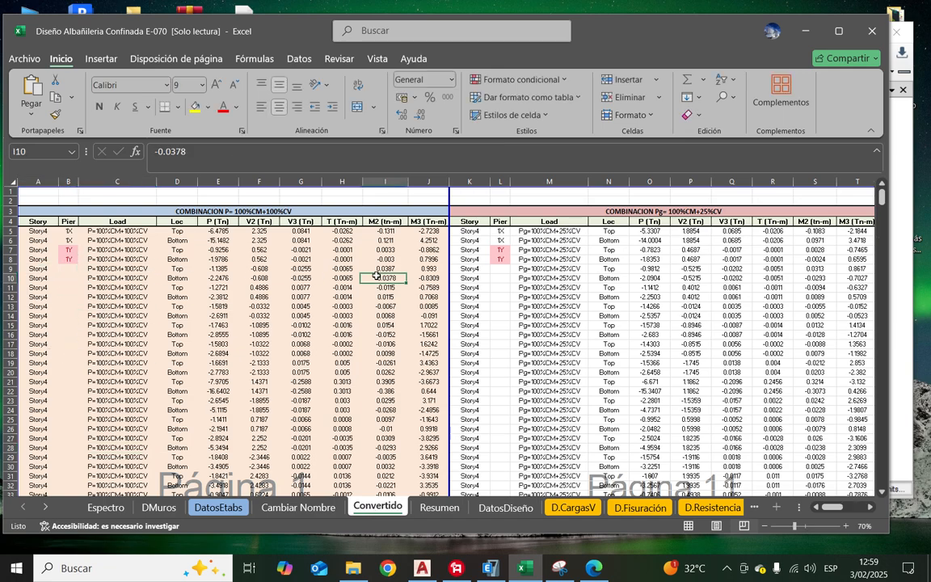
left_click(392, 345)
left_click_drag(305, 352, 299, 346)
left_click(257, 289)
left_click(144, 289)
left_click(127, 260)
left_click(191, 261)
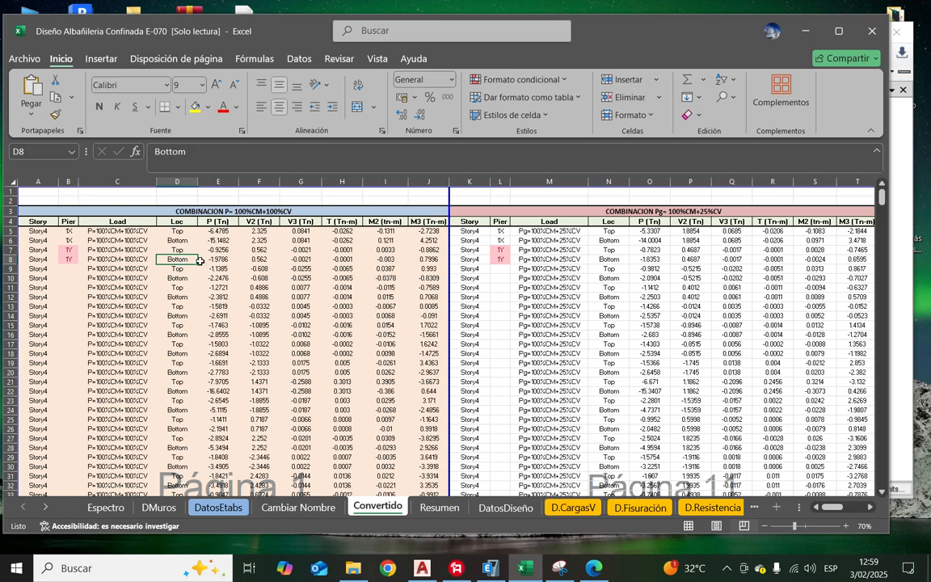
left_click(382, 260)
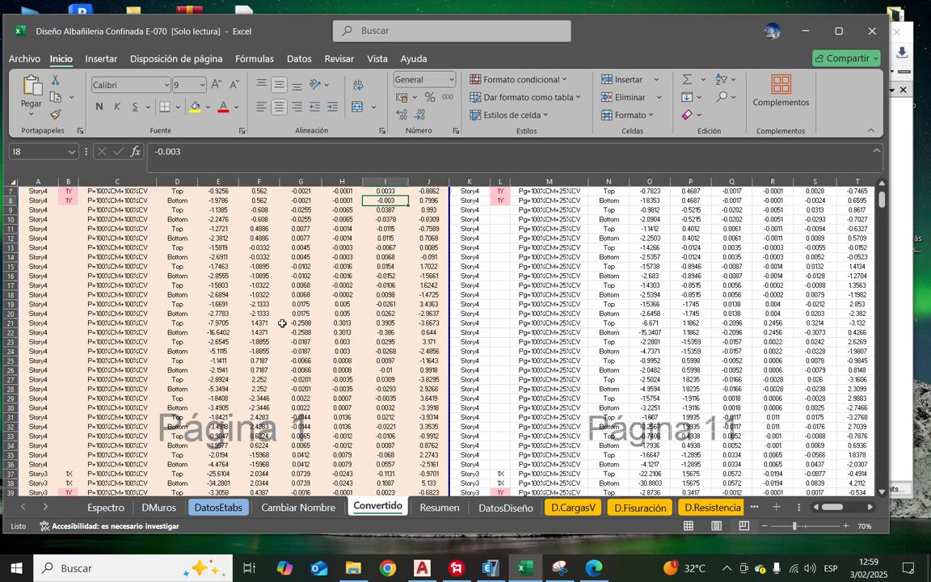
left_click(220, 298)
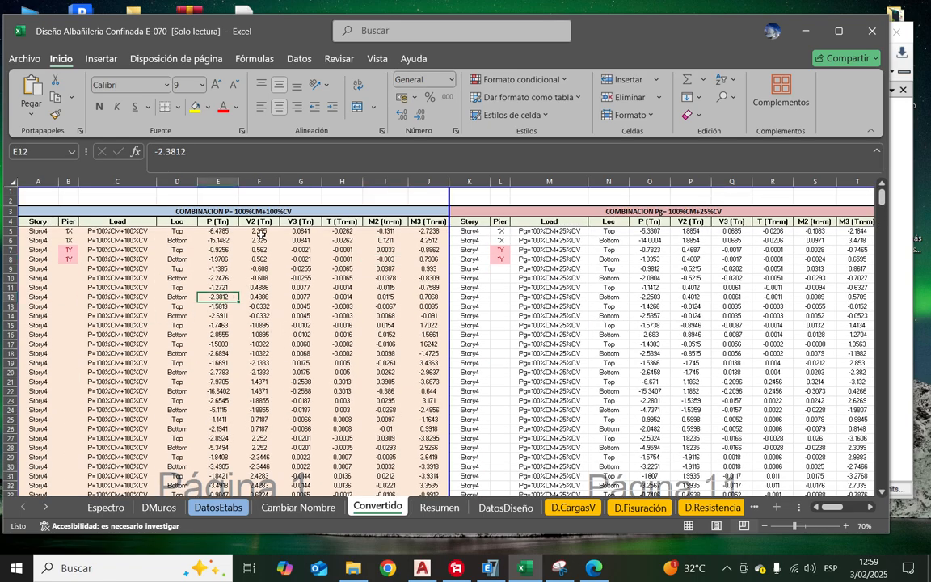
left_click_drag(69, 232, 69, 241)
left_click(217, 269)
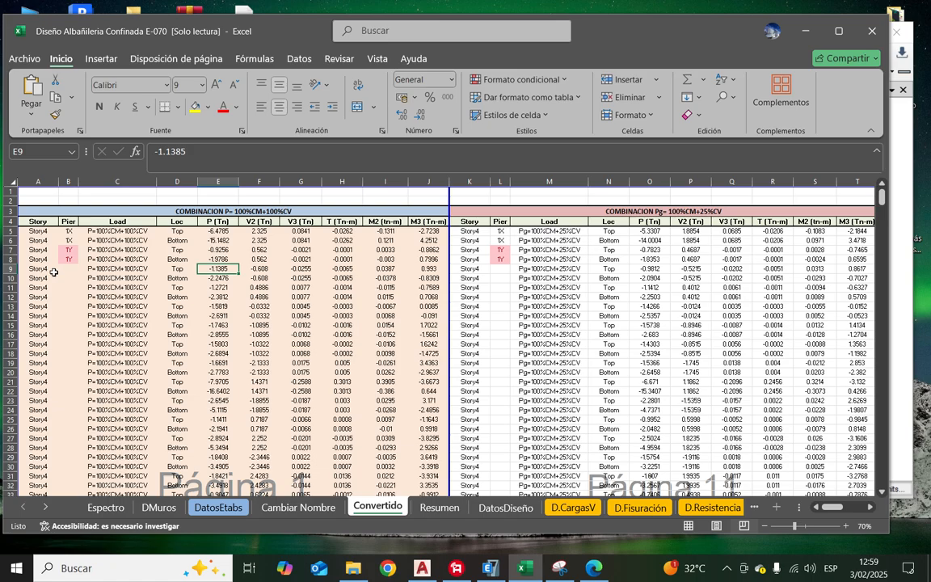
left_click(69, 252)
left_click(180, 278)
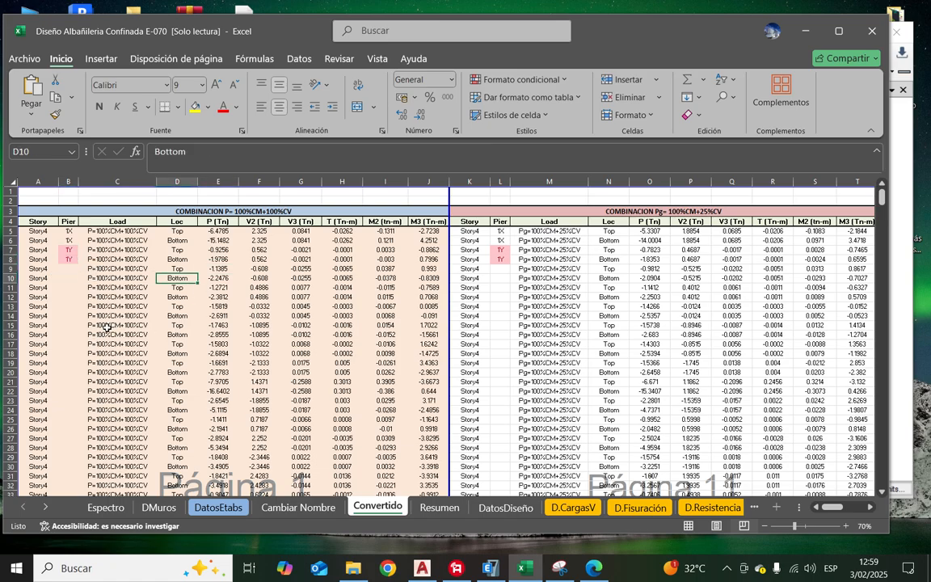
left_click_drag(68, 279, 66, 421)
left_click(181, 344)
scroll(202, 344, "down", 7)
scroll(239, 326, "up", 7)
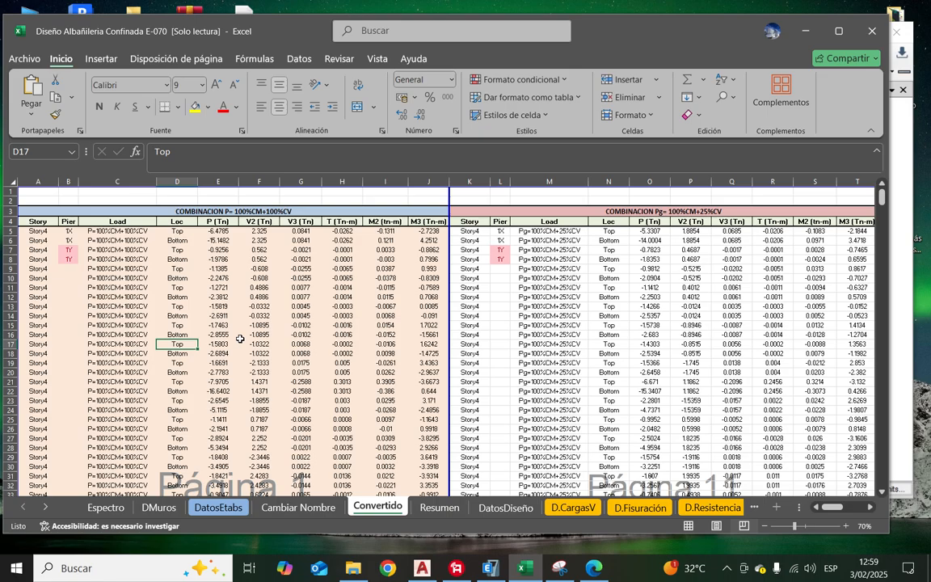
Step: Return to the Cambiar Nombre sheet and assign number 2 in the Y direction to wall 2Y
left_click(298, 507)
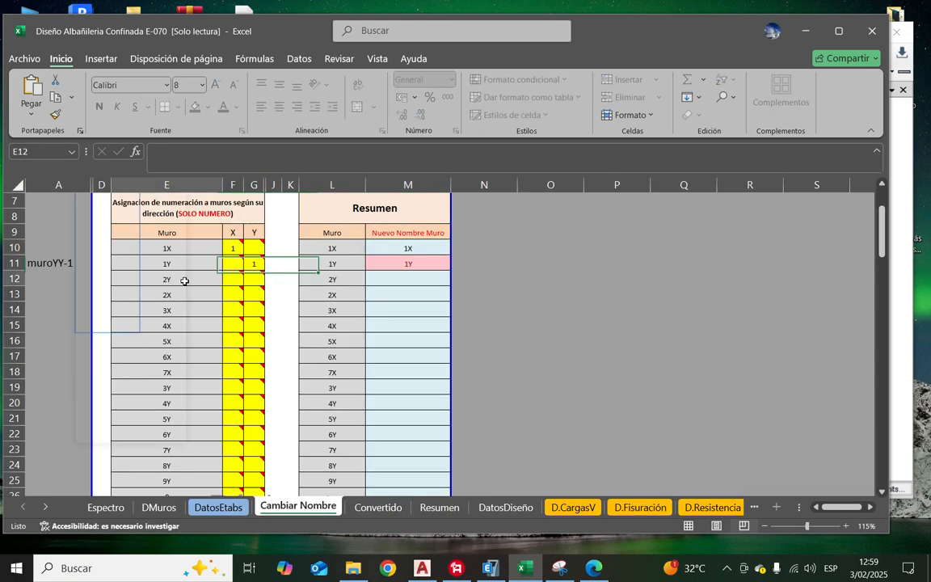
left_click(161, 286)
left_click(254, 280)
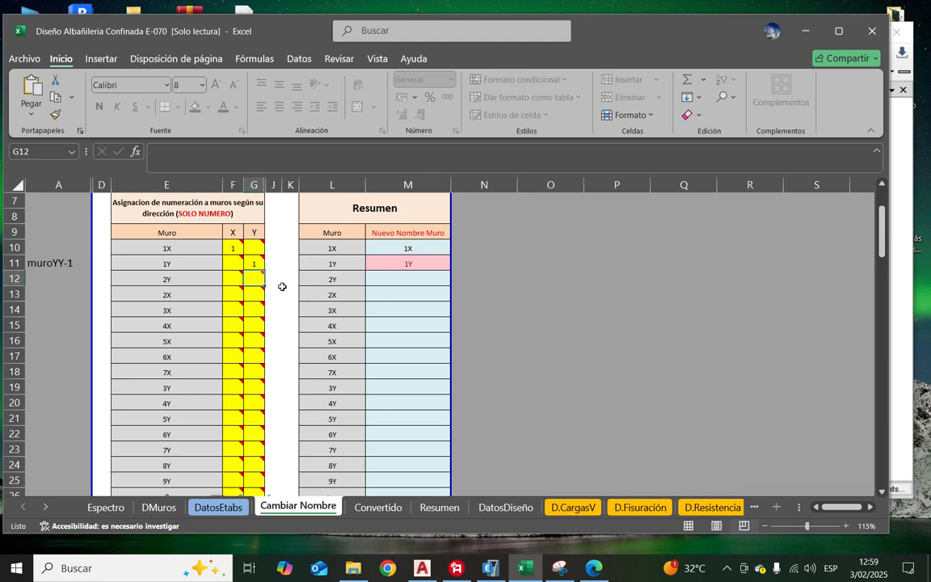
type("2")
key("Return")
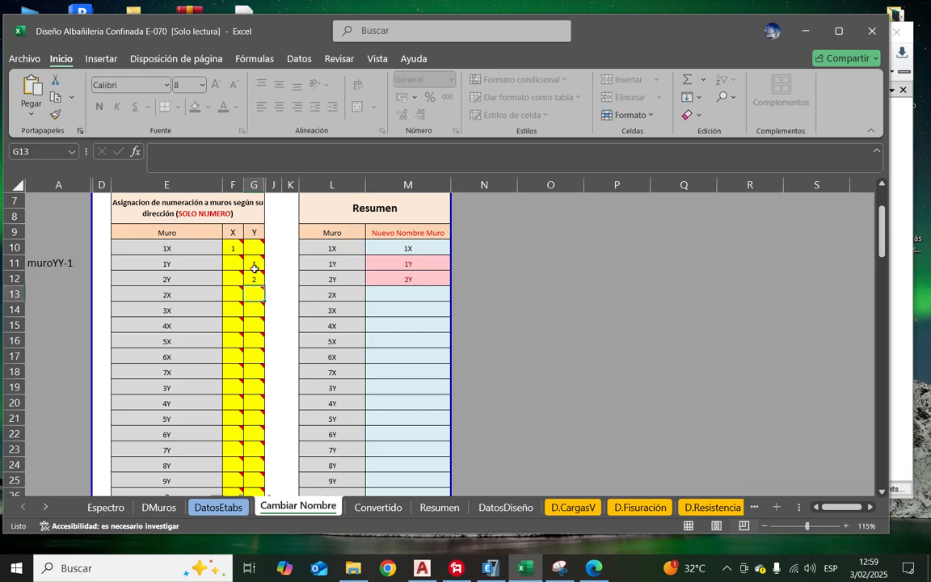
Step: Assign numbers 2 to 7 in the X direction to walls 2X through 7X
left_click(233, 294)
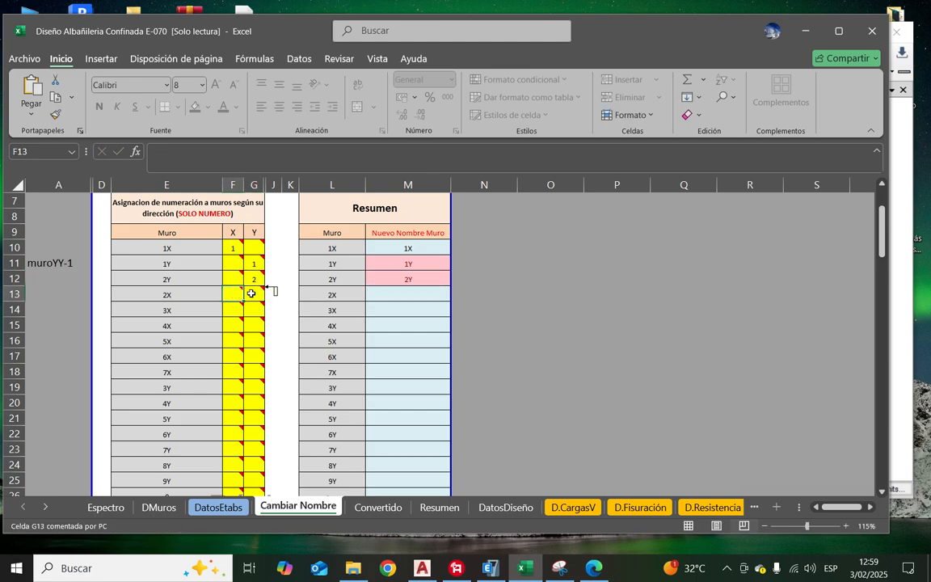
type("2")
key("Return")
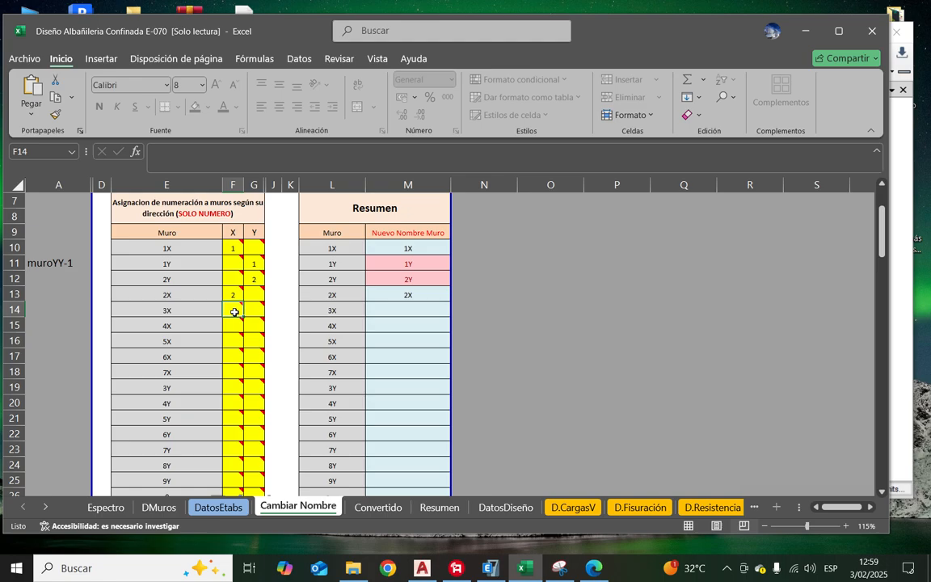
type("3")
key("Return")
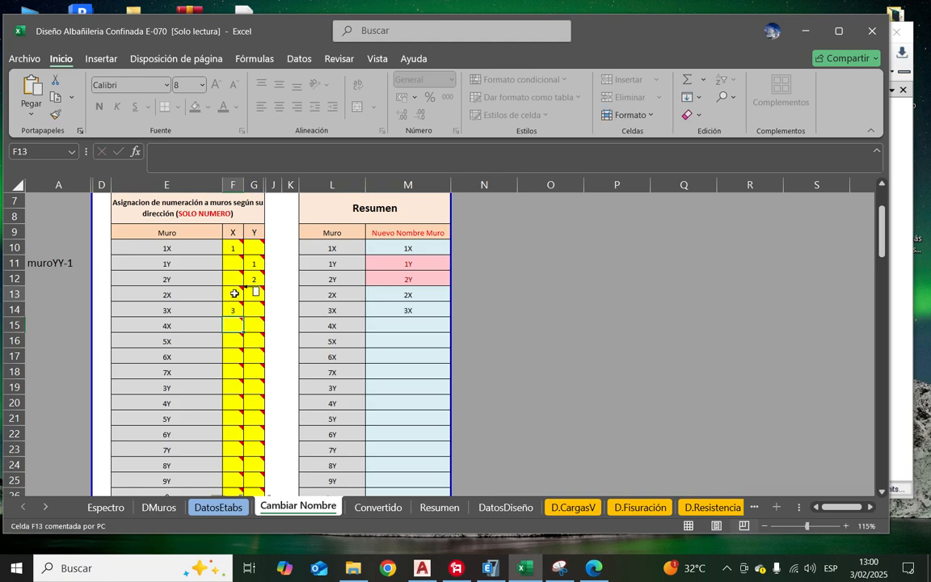
left_click_drag(234, 295, 232, 377)
Step: Assign numbers 3 to 9 in the Y direction to walls 3Y through 9Y
scroll(210, 382, "down", 2)
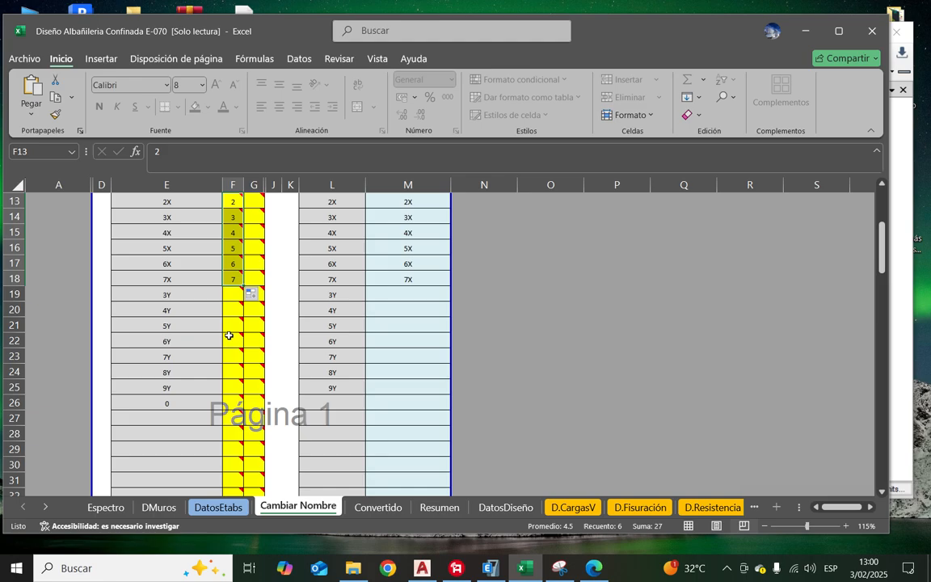
left_click(226, 298)
key("Right")
type("3")
key("Return")
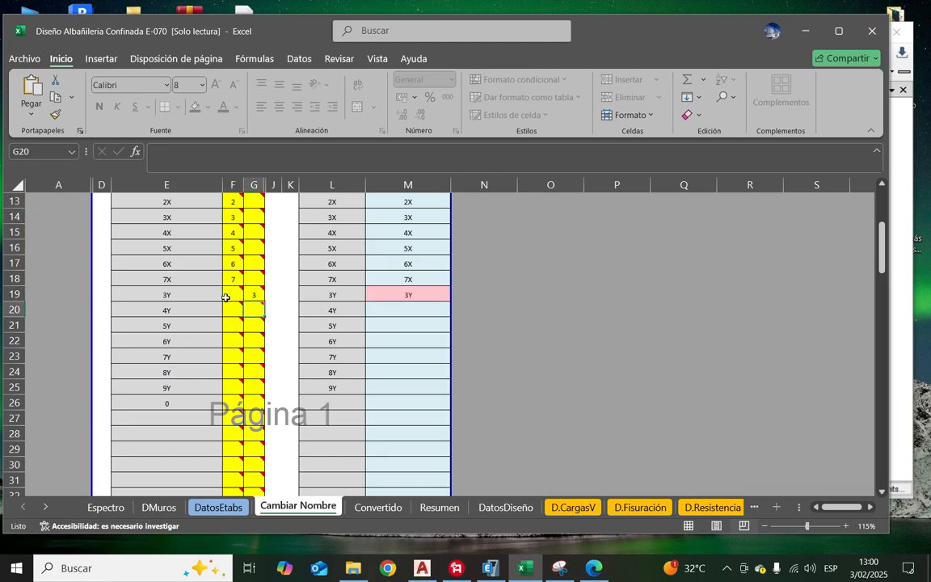
type("4")
key("Return")
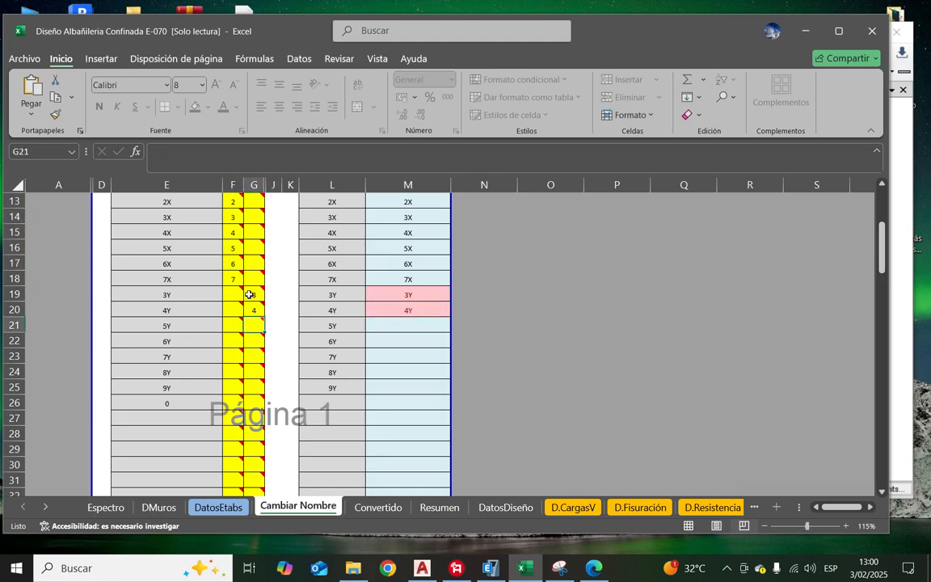
left_click_drag(250, 296, 293, 383)
left_click(489, 329)
Step: Compare the original wall names with the new names in the Resumen table for both X and Y walls
scroll(488, 328, "up", 3)
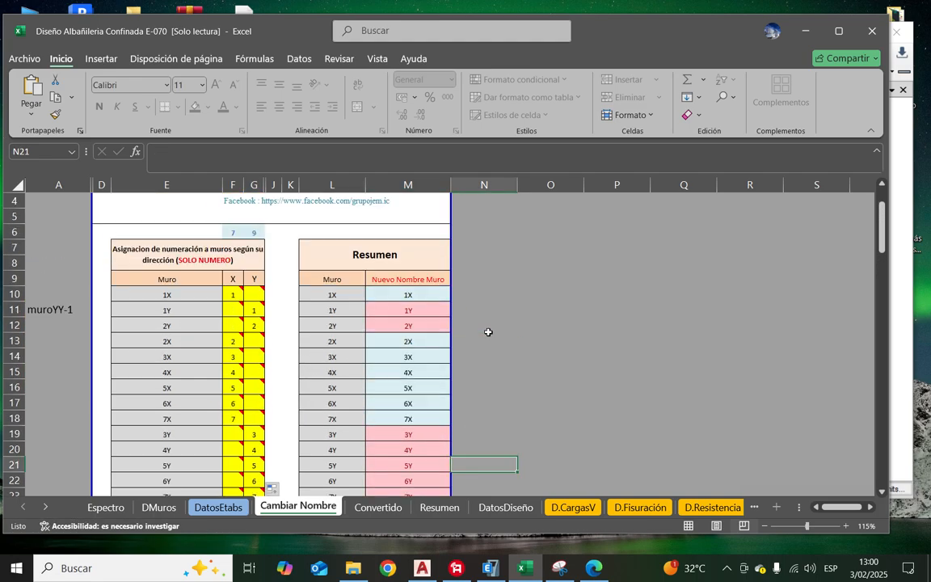
scroll(494, 333, "down", 1)
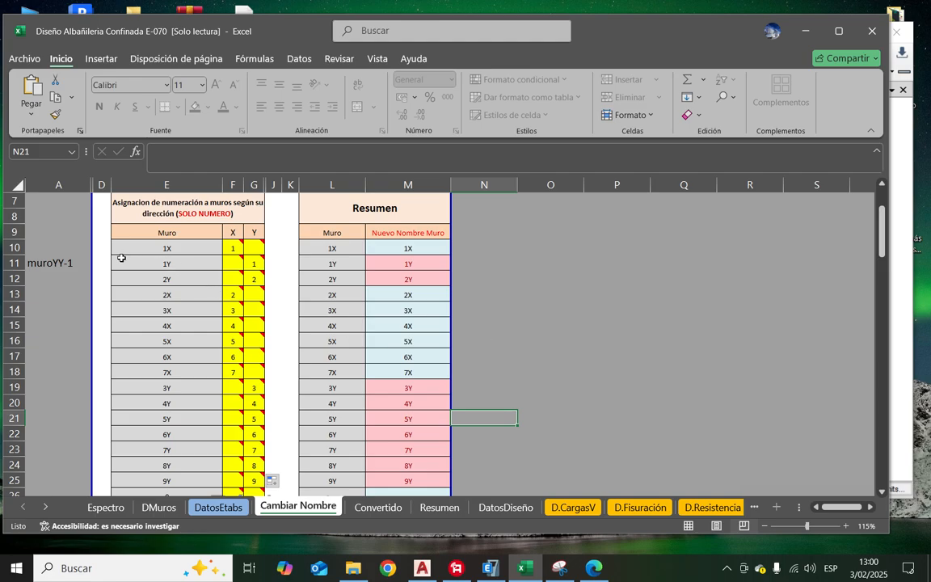
scroll(177, 311, "down", 1)
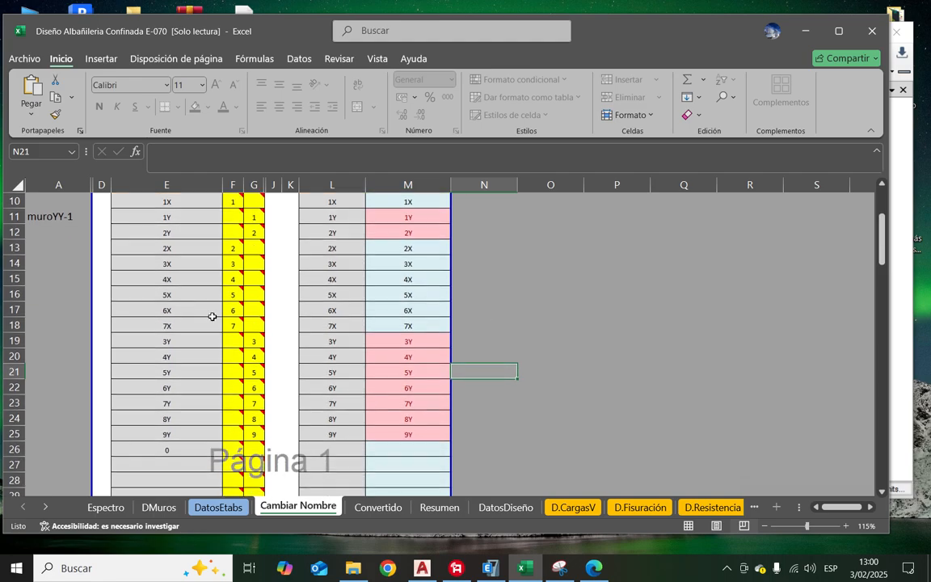
scroll(408, 255, "up", 1)
left_click_drag(408, 250, 403, 423)
scroll(413, 364, "up", 2)
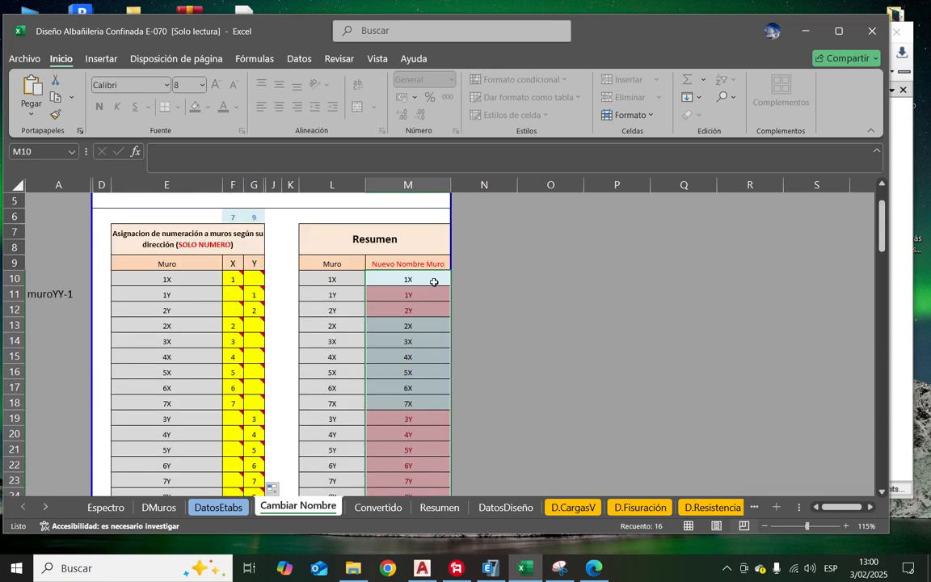
scroll(428, 294, "down", 1)
left_click(519, 307)
left_click_drag(411, 250, 327, 261)
left_click(418, 248)
left_click_drag(401, 374, 336, 442)
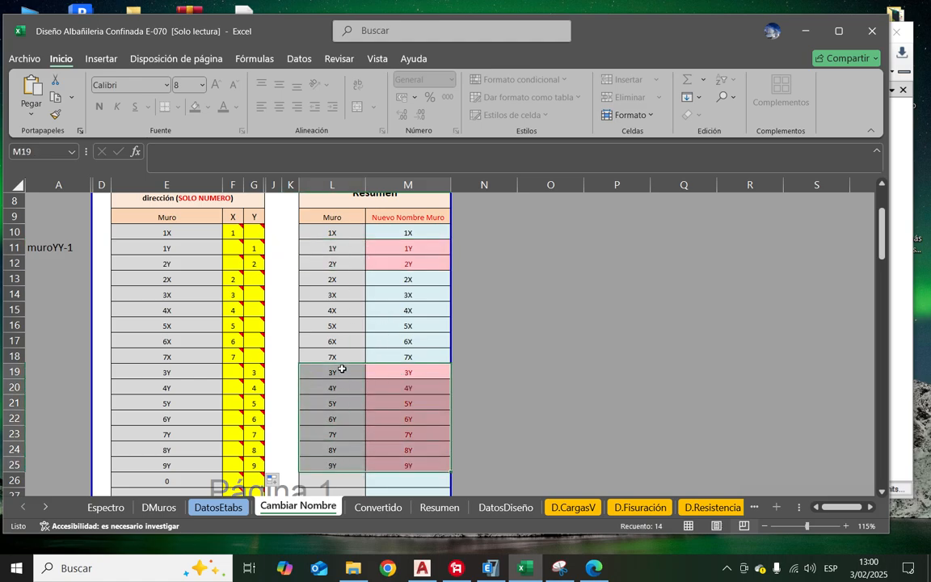
left_click_drag(323, 233, 411, 232)
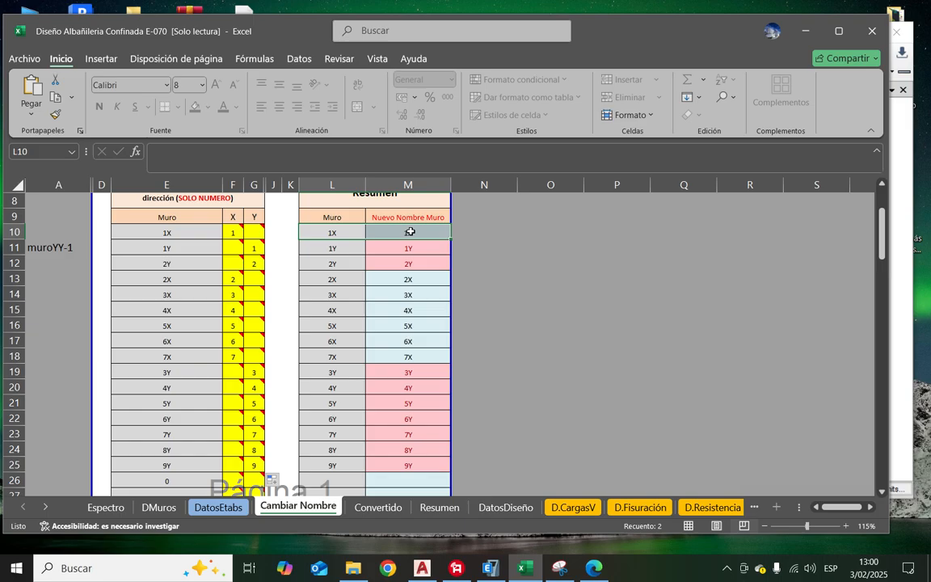
left_click_drag(337, 277, 440, 352)
left_click(534, 312)
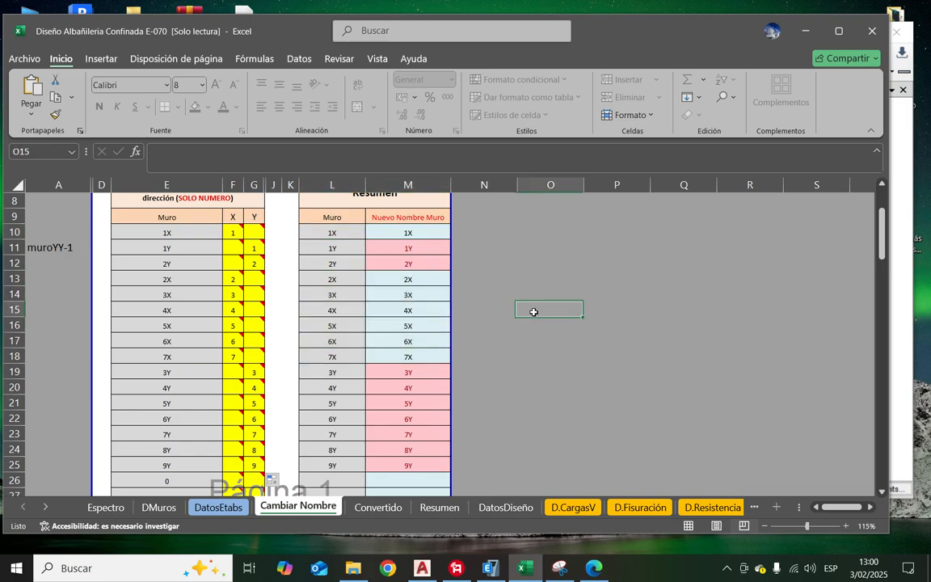
scroll(358, 345, "up", 3)
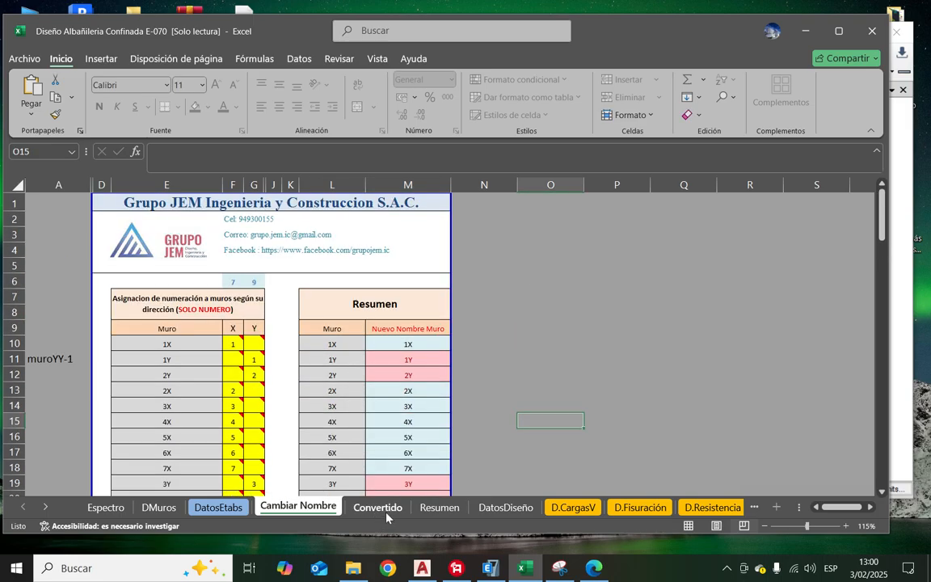
Step: Examine the Convertido sheet for the renamed piers across the P, Pg and Sismo Moderado X-X combination blocks
left_click(380, 510)
scroll(200, 308, "down", 3)
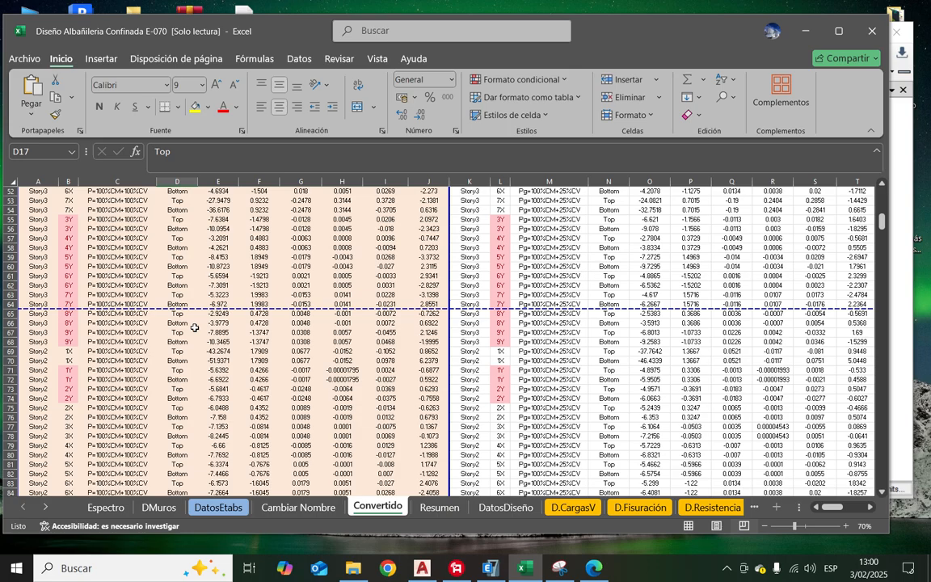
scroll(195, 327, "up", 3)
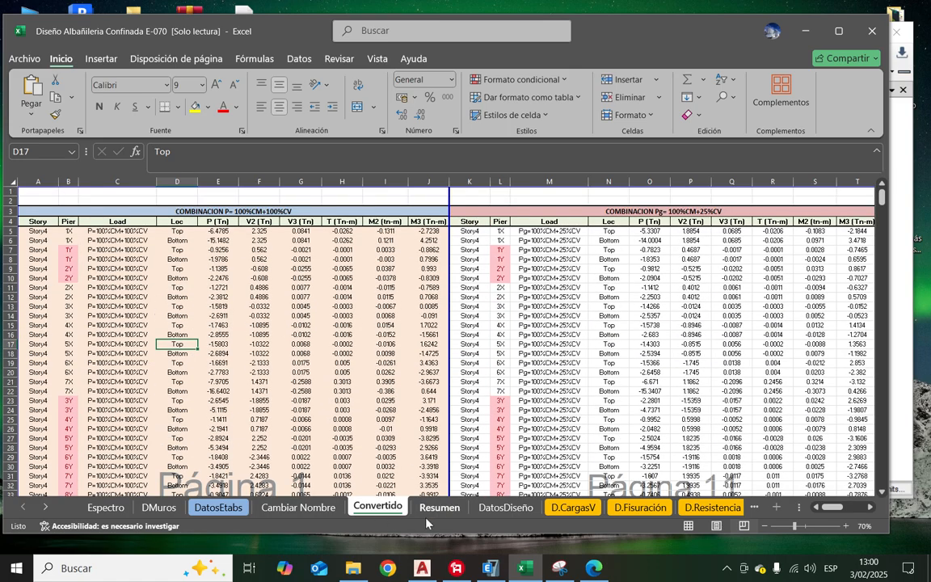
left_click(618, 232)
key("Right")
key("Right")
key("Right")
key("Right")
key("Right")
key("Right")
key("Right")
key("Right")
key("Right")
key("Right")
key("Right")
key("Right")
key("Right")
key("Right")
key("Right")
key("Right")
key("Right")
key("Right")
key("Right")
key("Right")
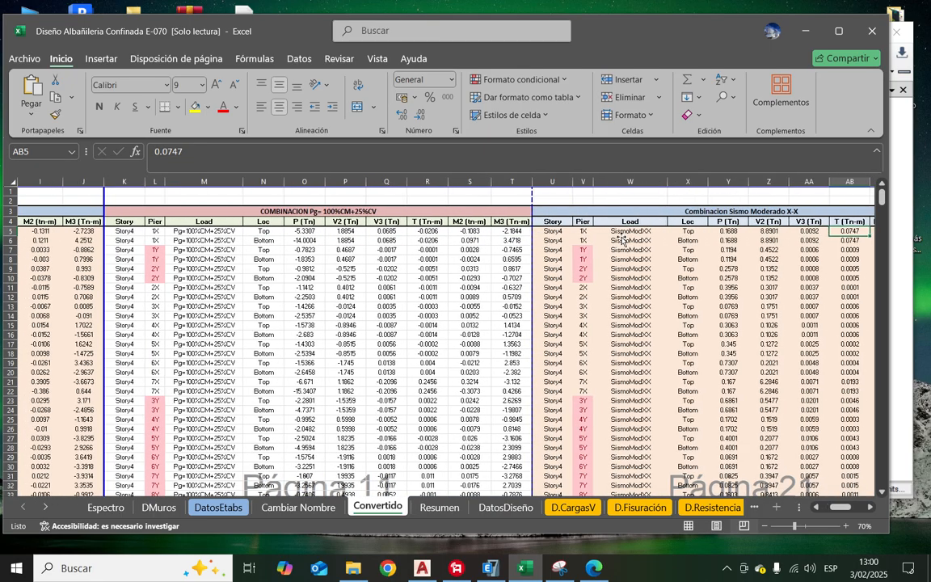
key("Left")
key("Left")
key("Left")
key("Left")
key("Left")
key("Left")
key("Left")
key("Left")
key("Left")
key("Left")
key("Left")
key("Left")
key("Left")
key("Left")
key("Left")
key("Left")
key("Left")
key("Left")
key("Left")
key("Left")
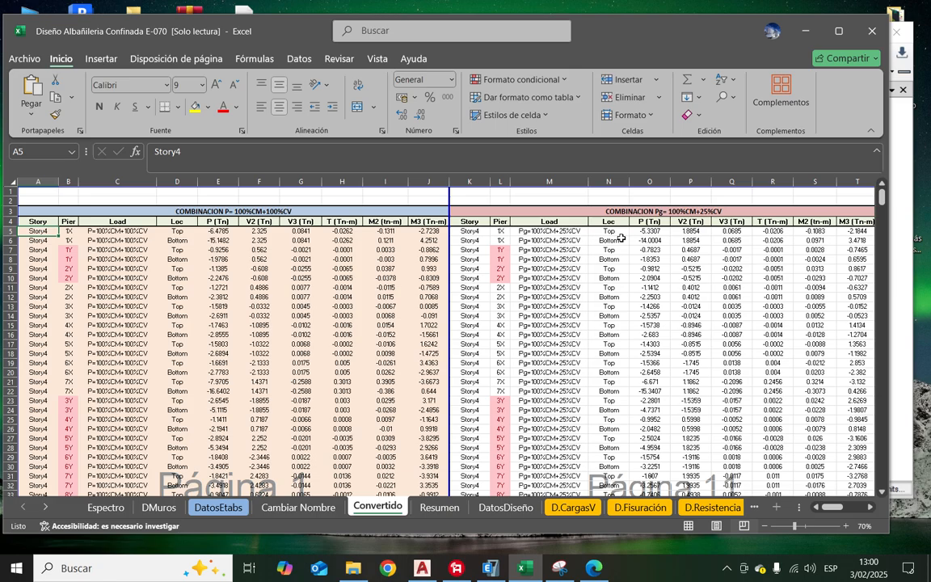
Step: Fill the ETABS database on the Resumen sheet by running its Resumir macro
left_click(439, 507)
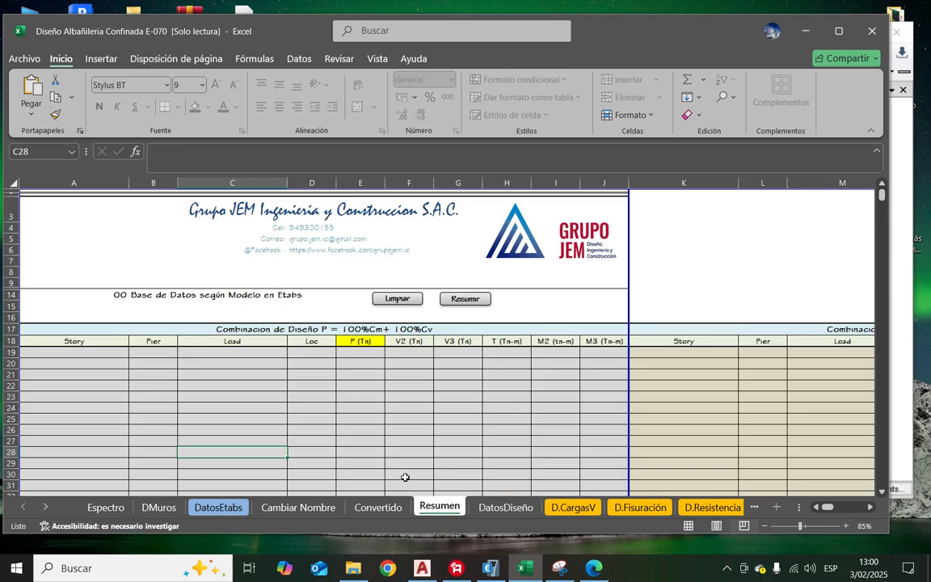
scroll(434, 308, "down", 4)
scroll(434, 308, "up", 3)
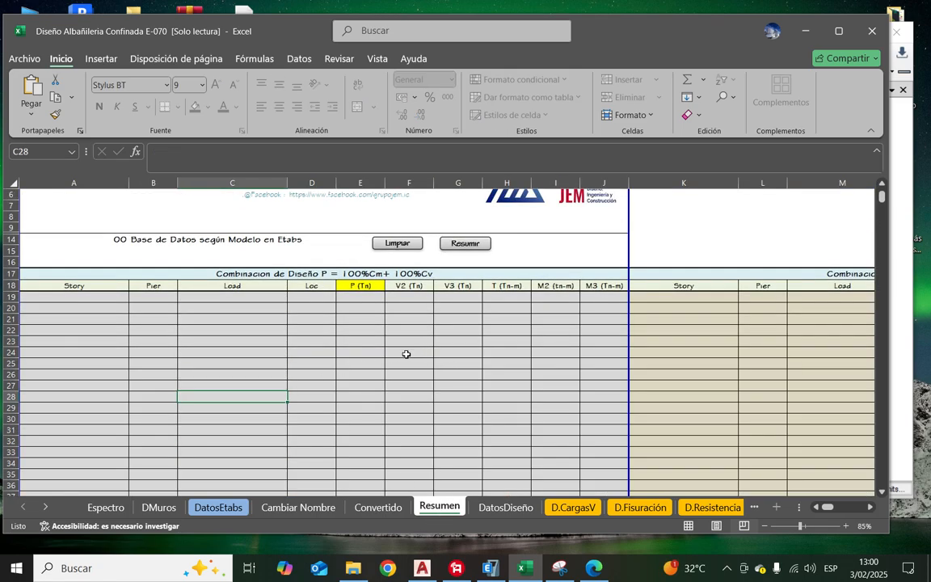
left_click(466, 243)
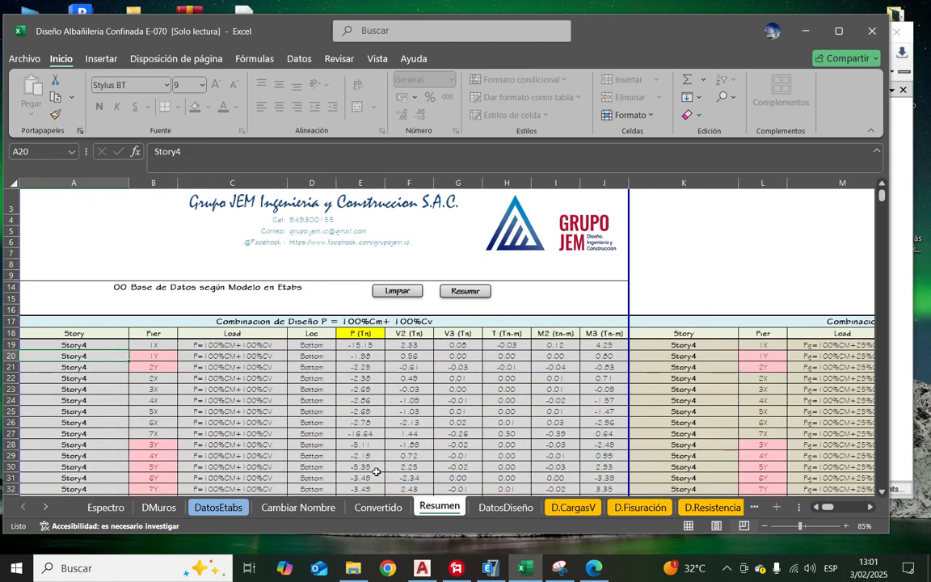
Step: Fill the masonry wall design table on the DatosDiseño sheet by running its Procesar macro
left_click(494, 508)
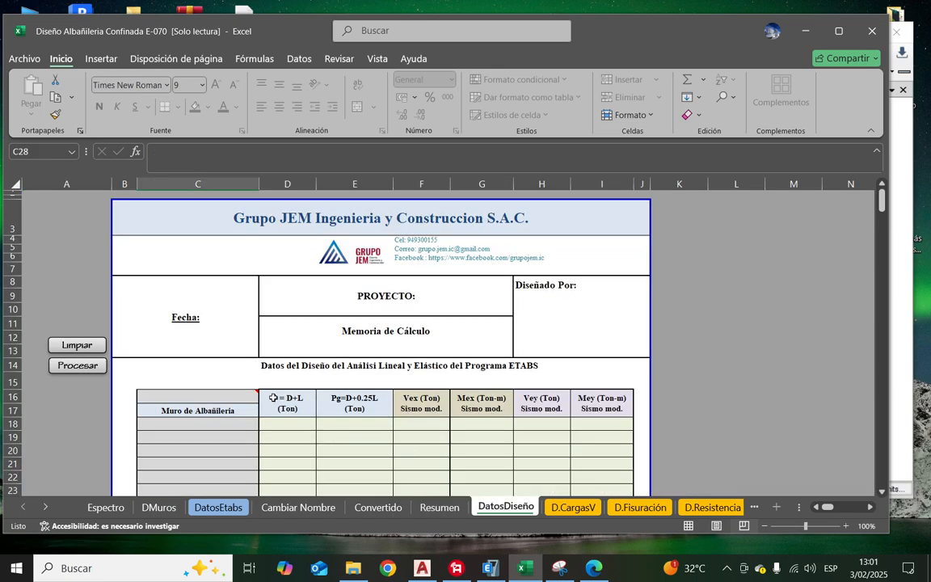
scroll(83, 320, "down", 2)
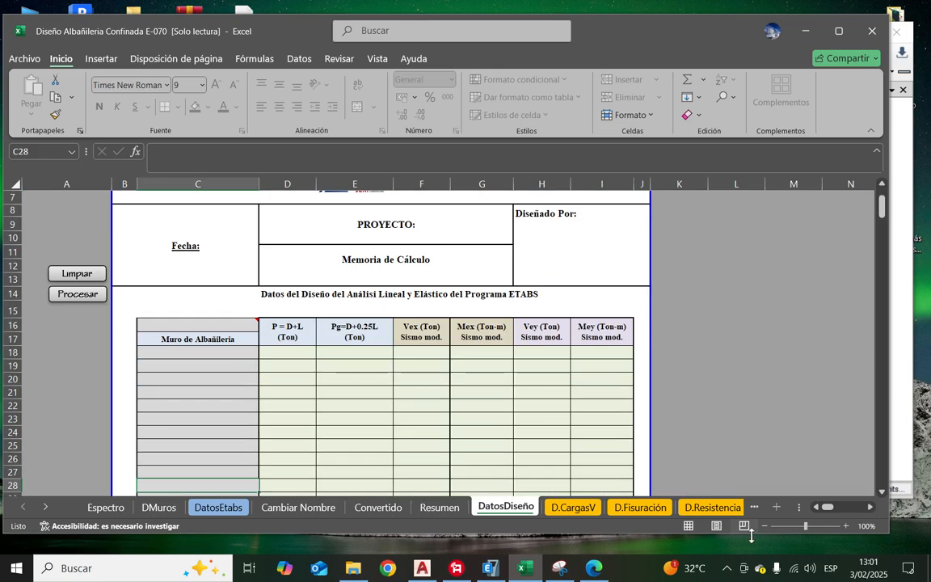
scroll(220, 280, "down", 1, "ctrl")
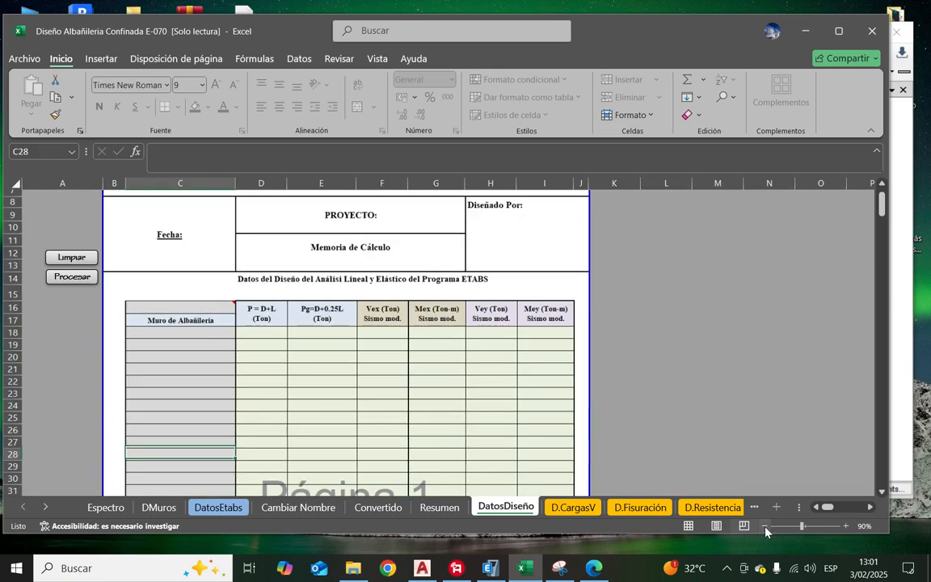
left_click(72, 278)
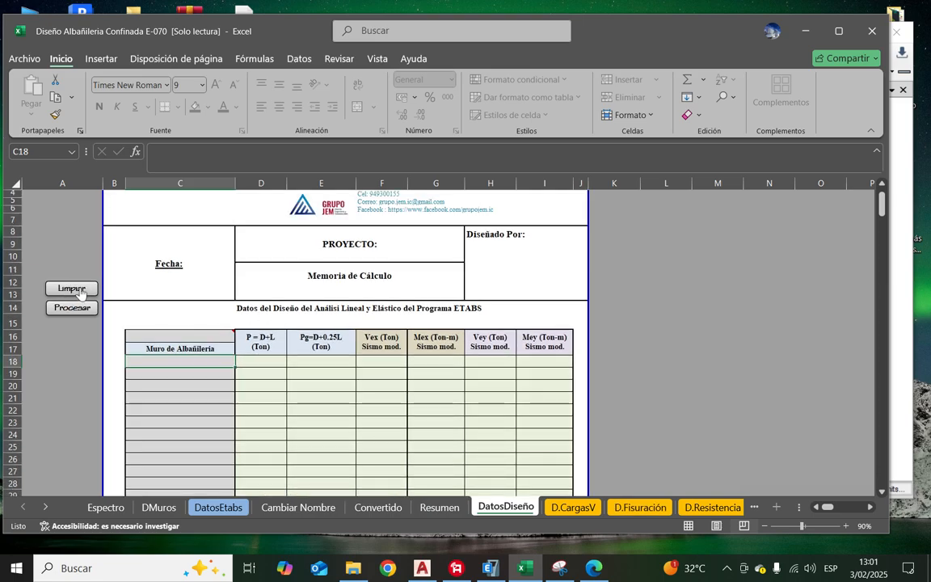
left_click(74, 308)
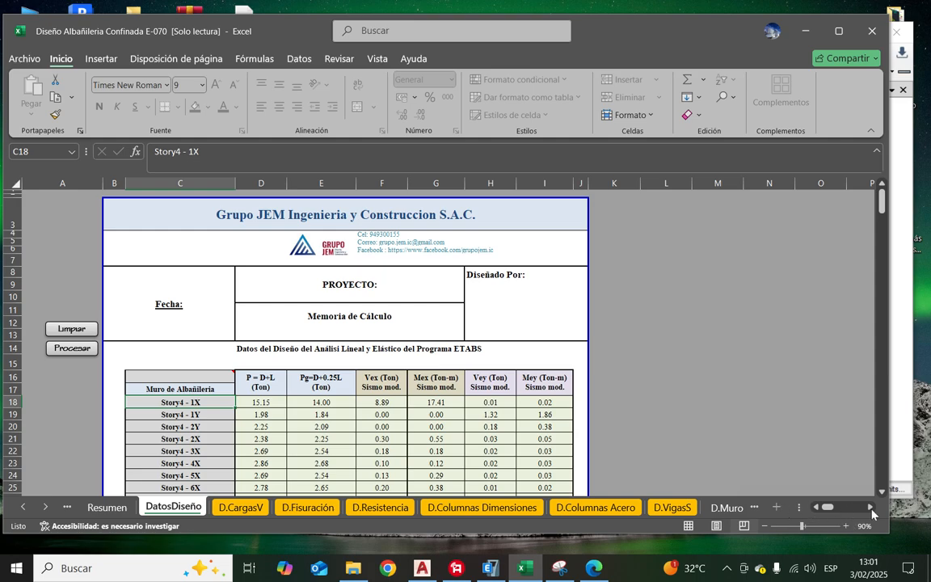
Step: Review the list of walls by story in the DatosDiseño table, enlarged to 115% zoom
left_click(907, 515)
scroll(269, 265, "down", 3)
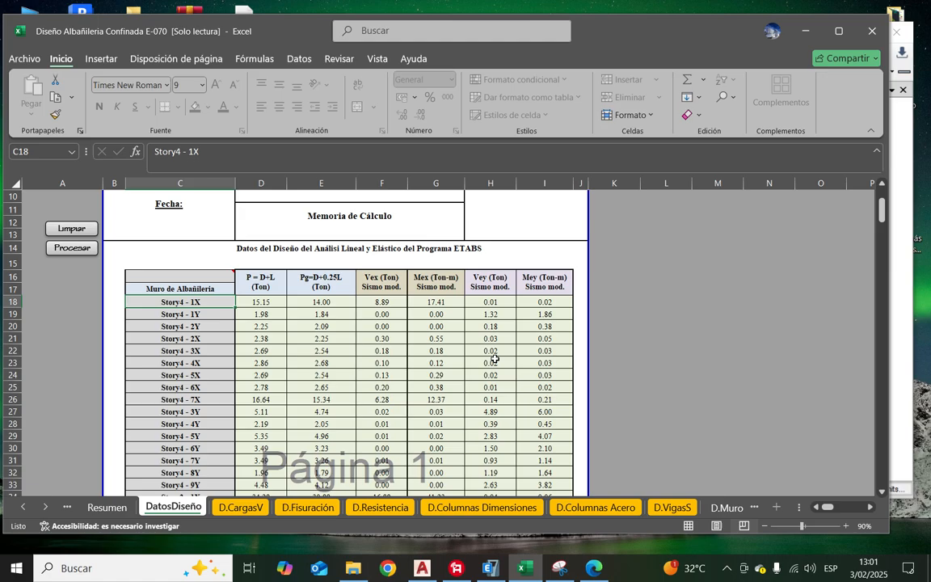
scroll(429, 340, "down", 6)
scroll(428, 340, "up", 7)
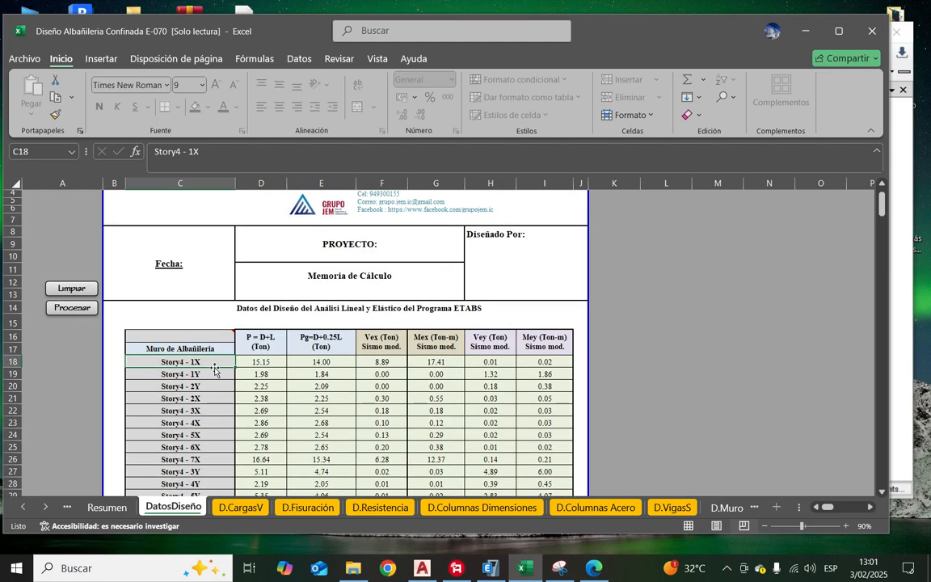
scroll(226, 347, "down", 1)
left_click(198, 363)
scroll(197, 363, "up", 2, "ctrl")
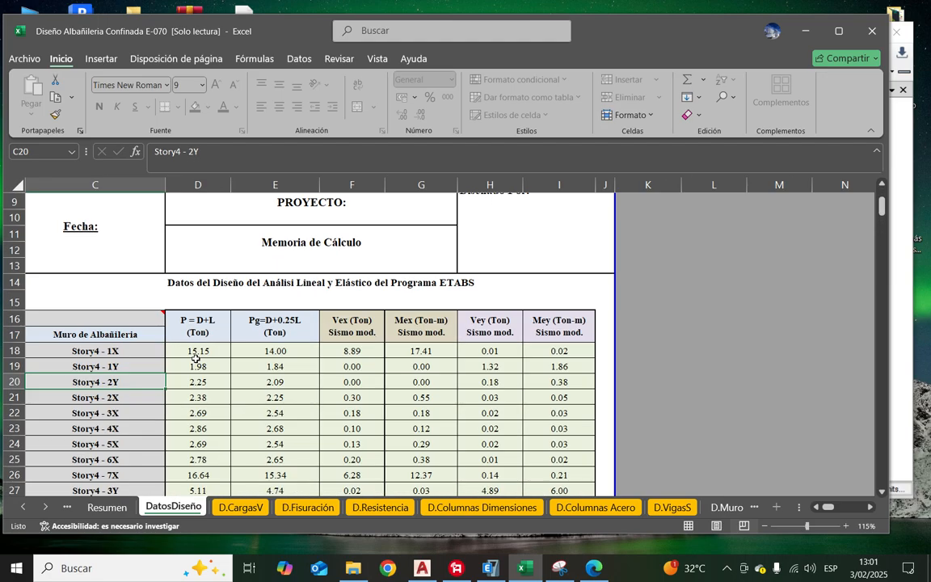
left_click_drag(826, 509, 815, 509)
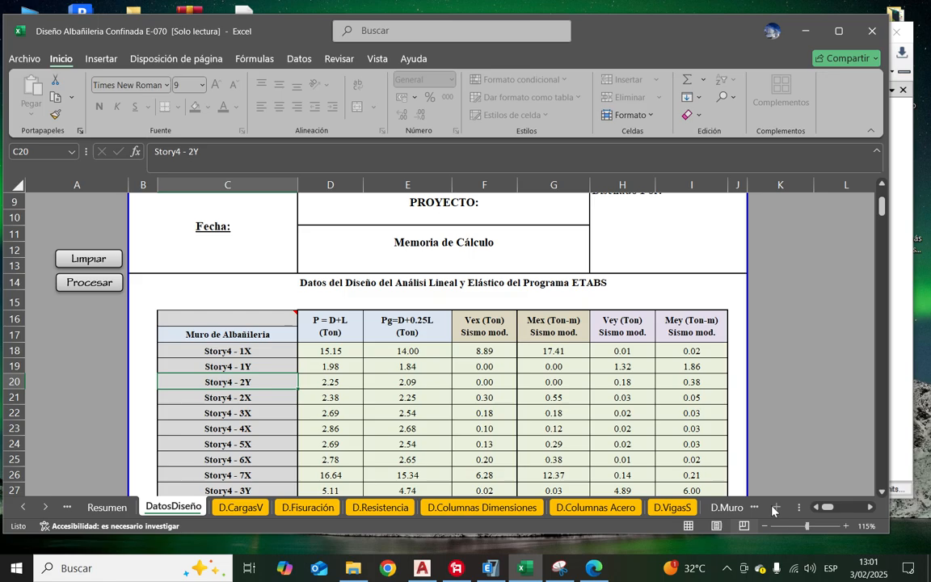
scroll(263, 365, "down", 1)
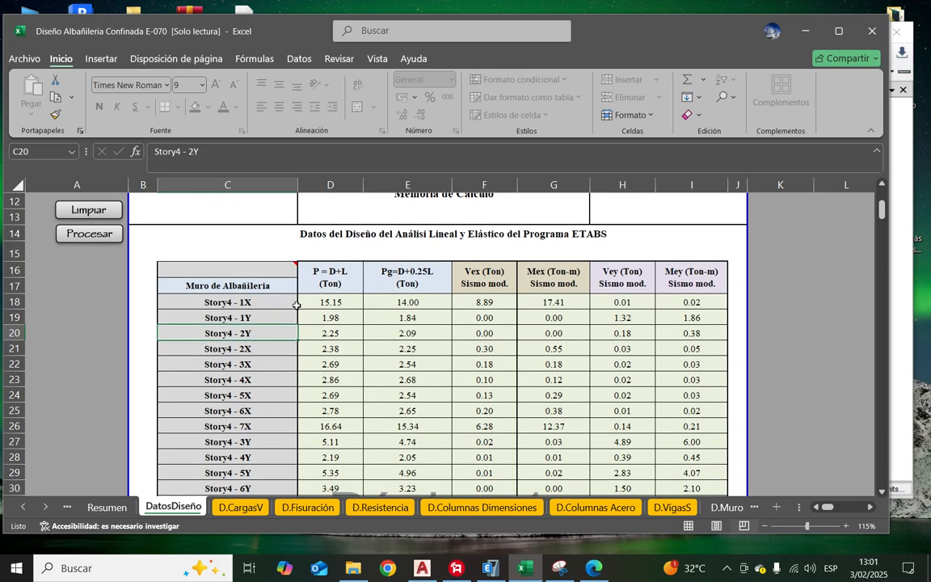
Step: Examine the DatosDiseño columns for loads P and Pg and the moderate-earthquake values Vex, Mex, Vey and Mey
left_click(317, 277)
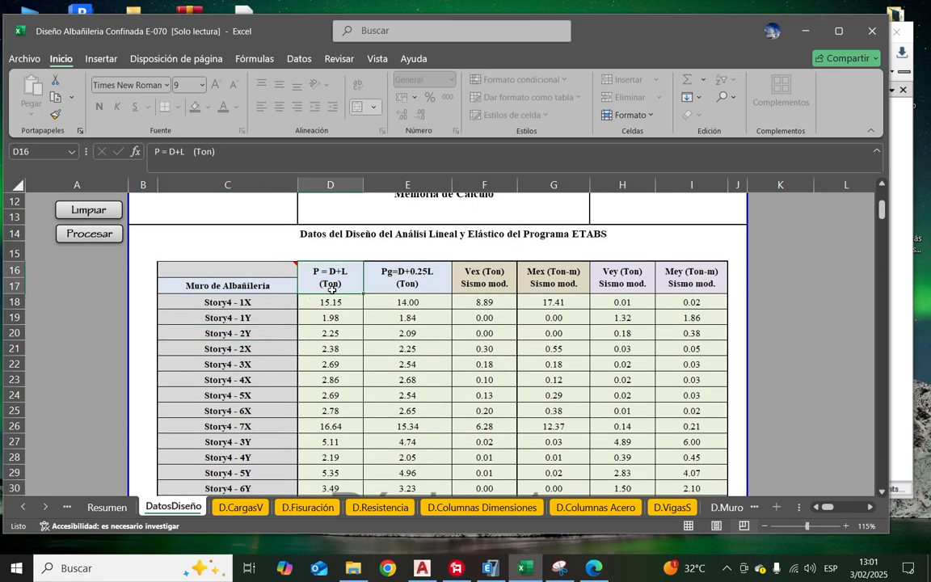
left_click(330, 184)
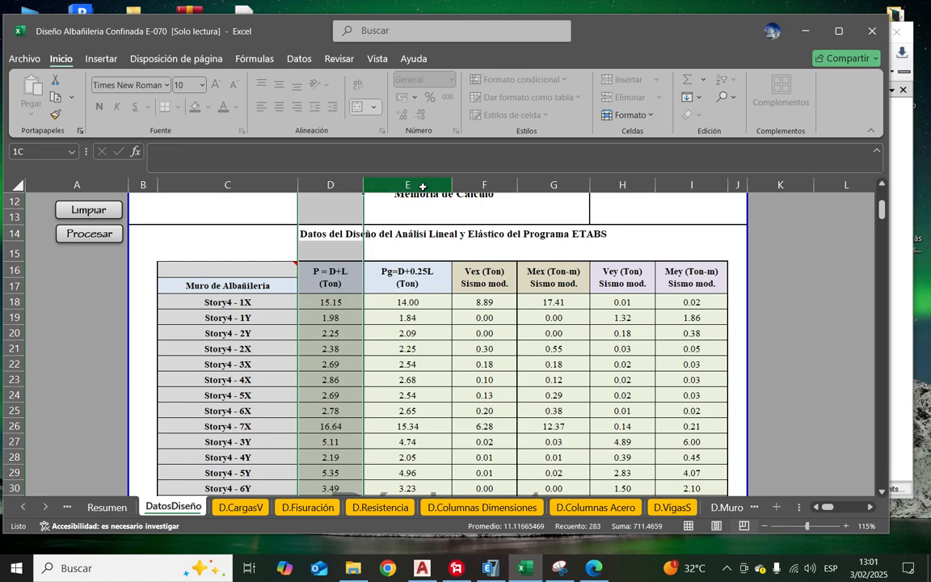
left_click(423, 185)
left_click_drag(484, 184, 554, 185)
left_click_drag(484, 280, 554, 284)
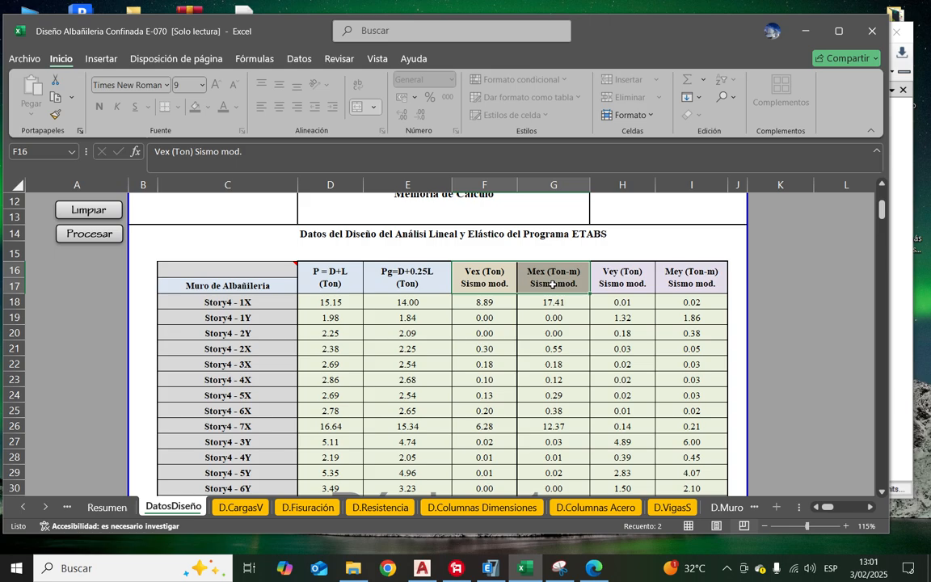
left_click_drag(620, 185, 672, 186)
left_click_drag(633, 279, 689, 280)
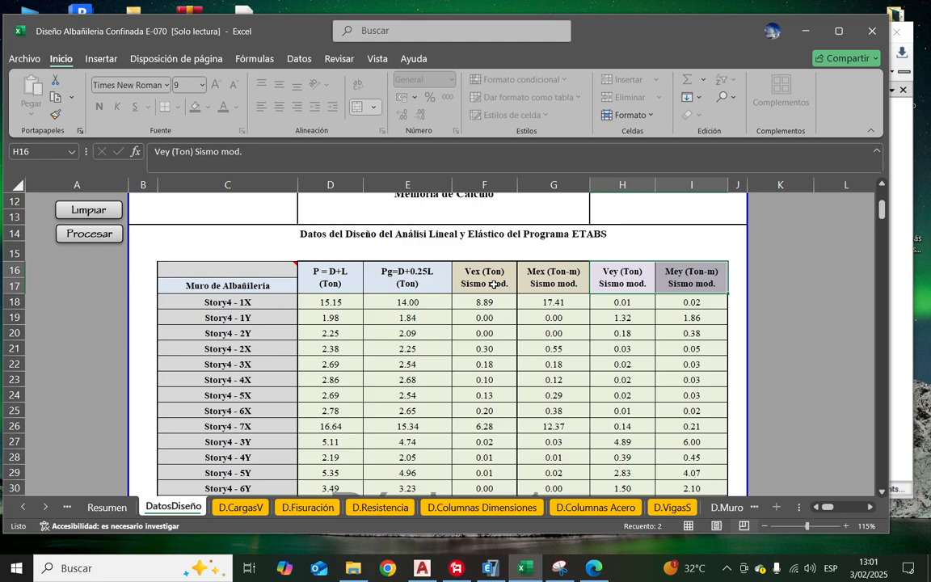
Step: Review the moderate-earthquake shear and moment columns and the list of walls by story in the DatosDiseño table
left_click_drag(495, 283, 558, 283)
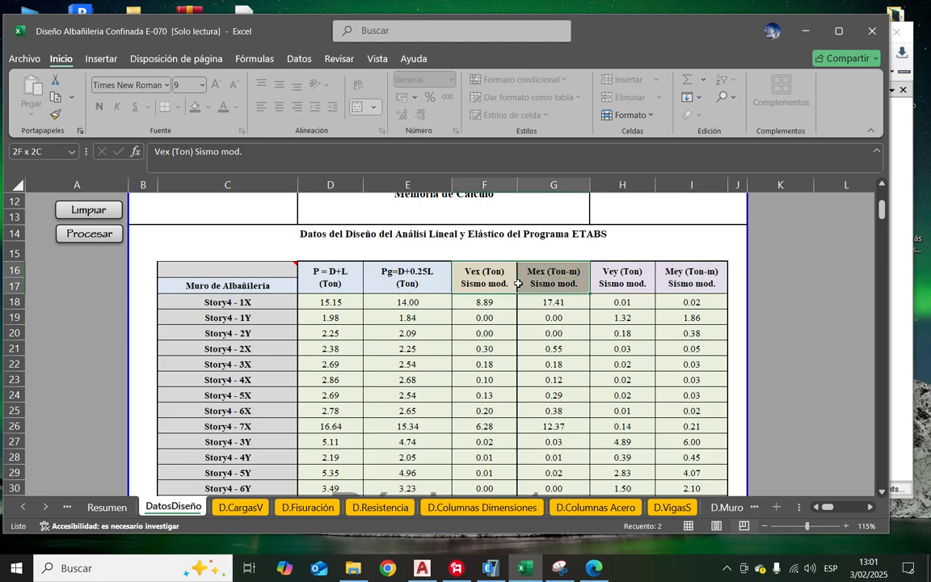
left_click_drag(627, 283, 679, 283)
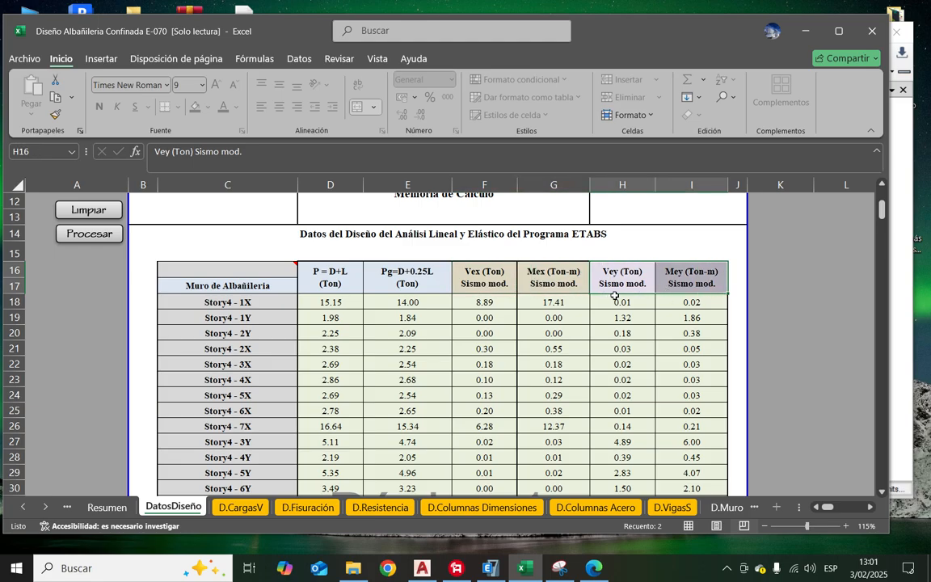
left_click(243, 273)
scroll(303, 348, "down", 18)
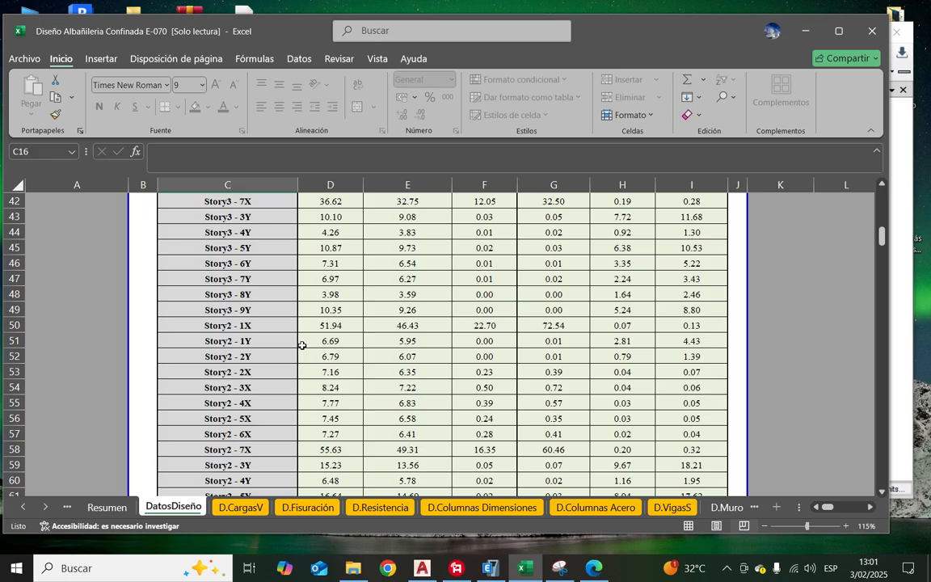
scroll(303, 348, "up", 19)
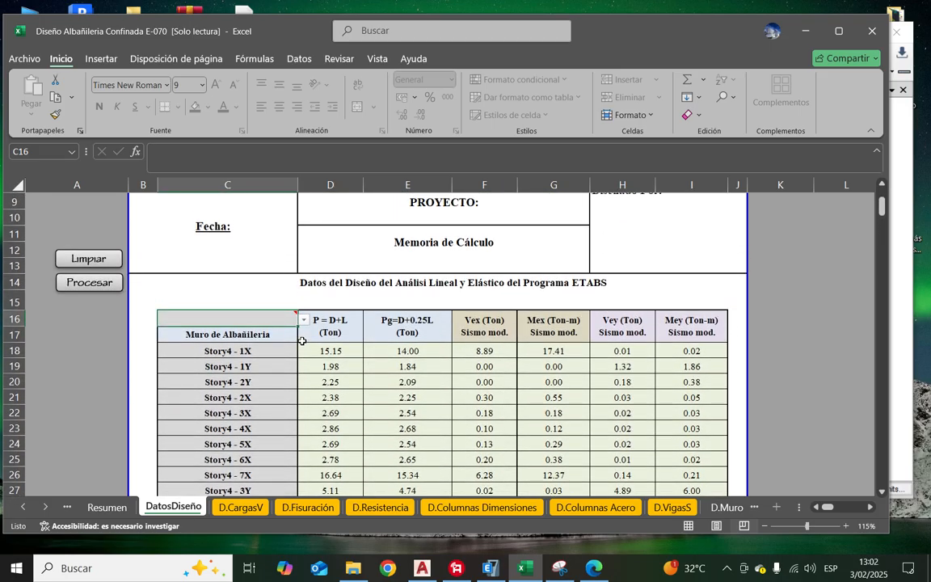
Step: Filter the DatosDiseño wall table by Story1 and reduce the sheet zoom to 100%
left_click(302, 322)
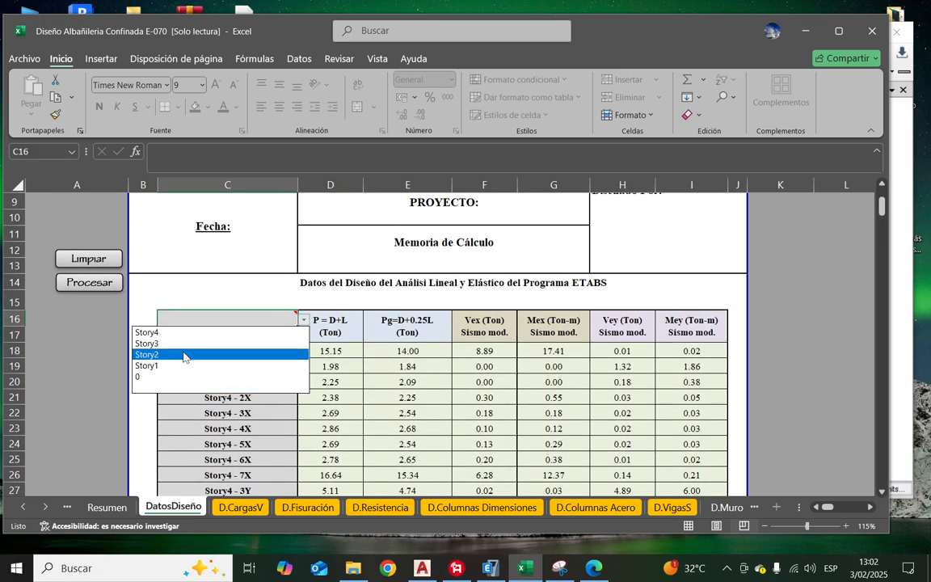
left_click(275, 331)
scroll(278, 327, "down", 1, "ctrl")
scroll(291, 323, "up", 2)
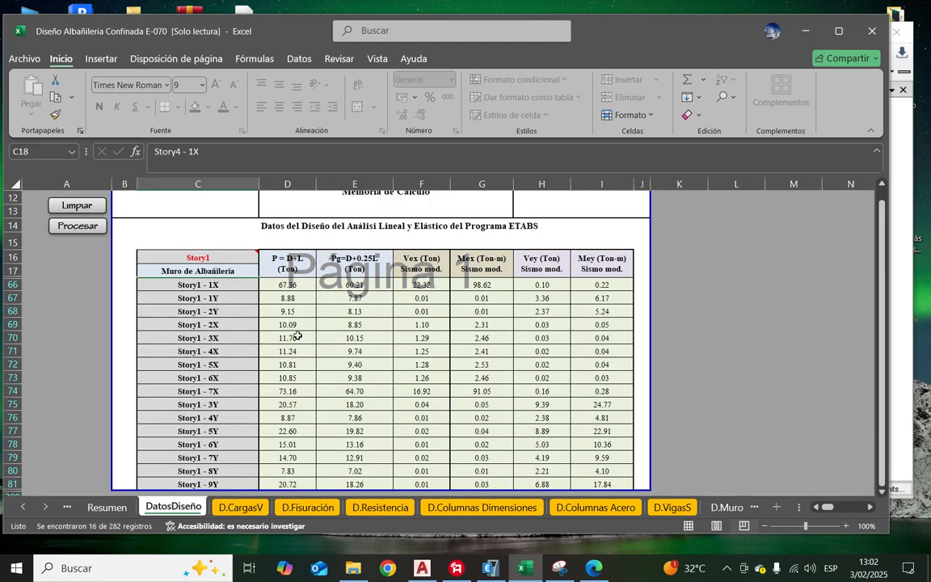
scroll(295, 333, "up", 3)
scroll(296, 338, "down", 2)
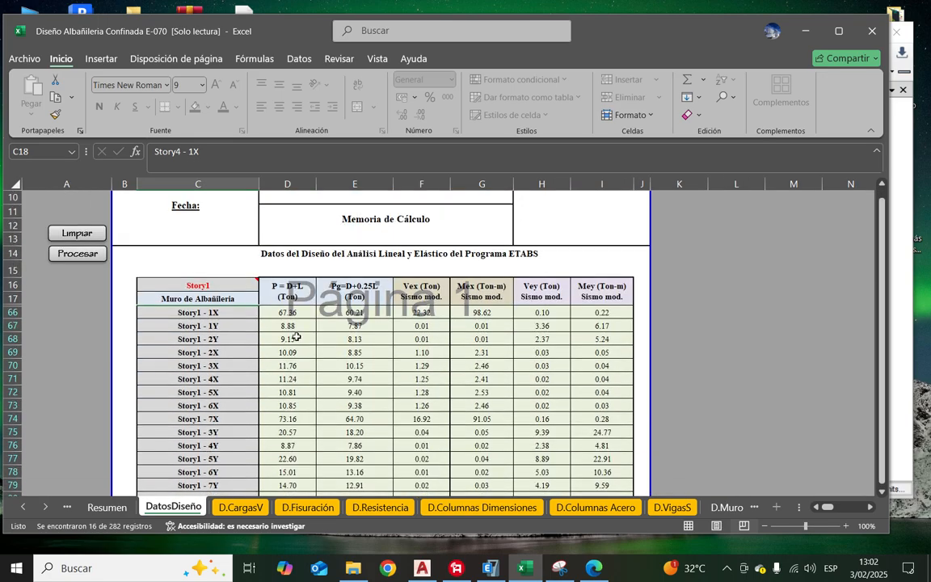
Step: Switch the DatosDiseño story filter to Story2 and look over that story's walls
left_click(219, 291)
left_click(264, 285)
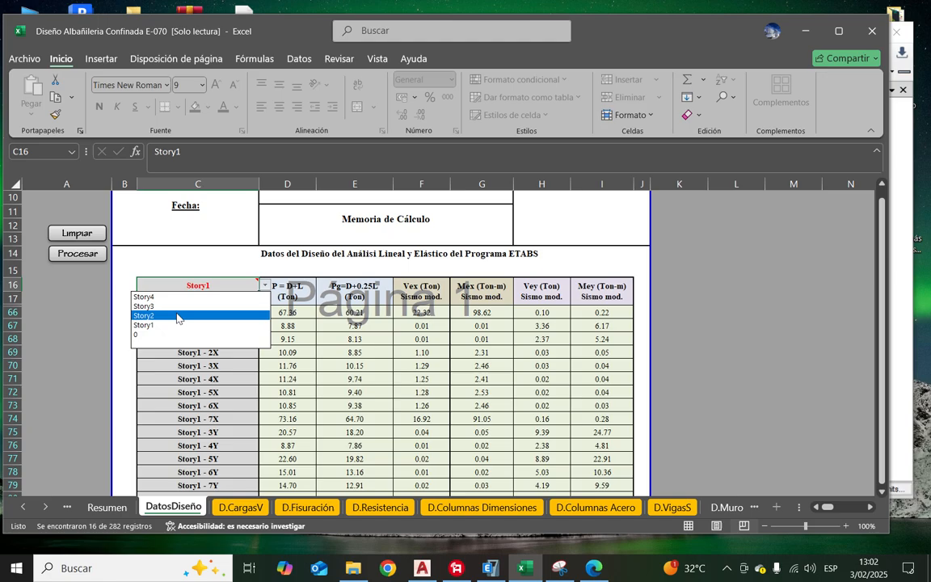
left_click(179, 316)
scroll(201, 273, "down", 2)
scroll(201, 273, "up", 3)
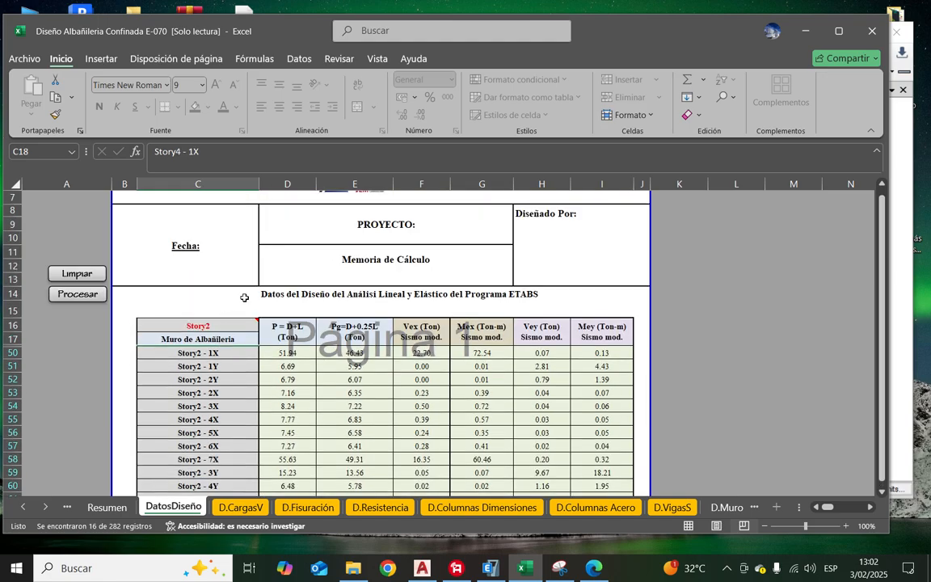
Step: Set the DatosDiseño story filter back to Story1 and look over its walls
left_click(243, 327)
left_click(264, 326)
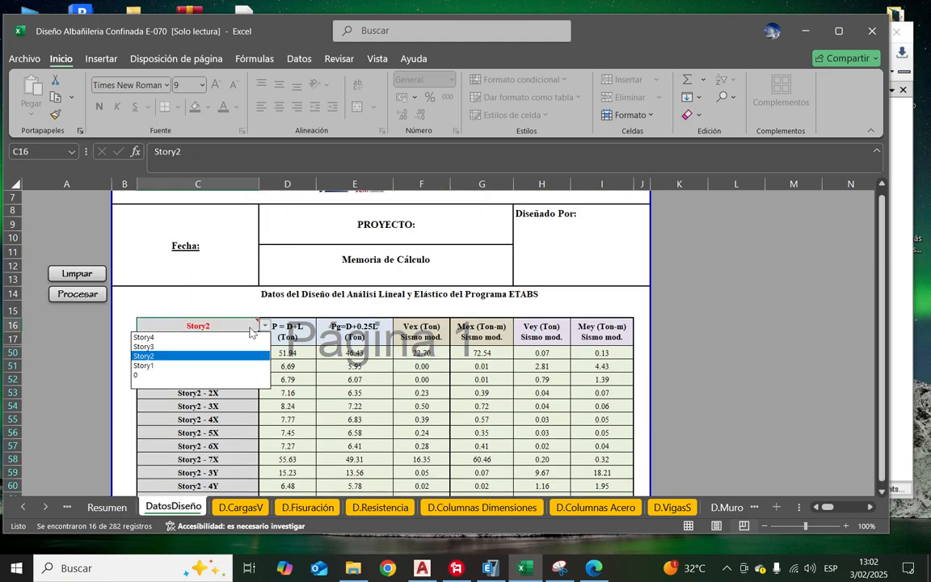
left_click(191, 365)
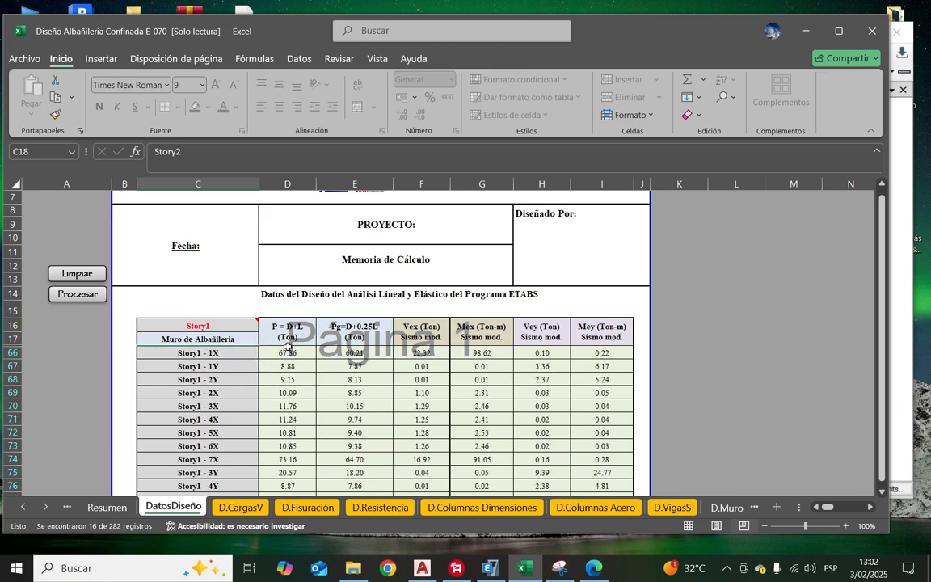
scroll(291, 366, "down", 2)
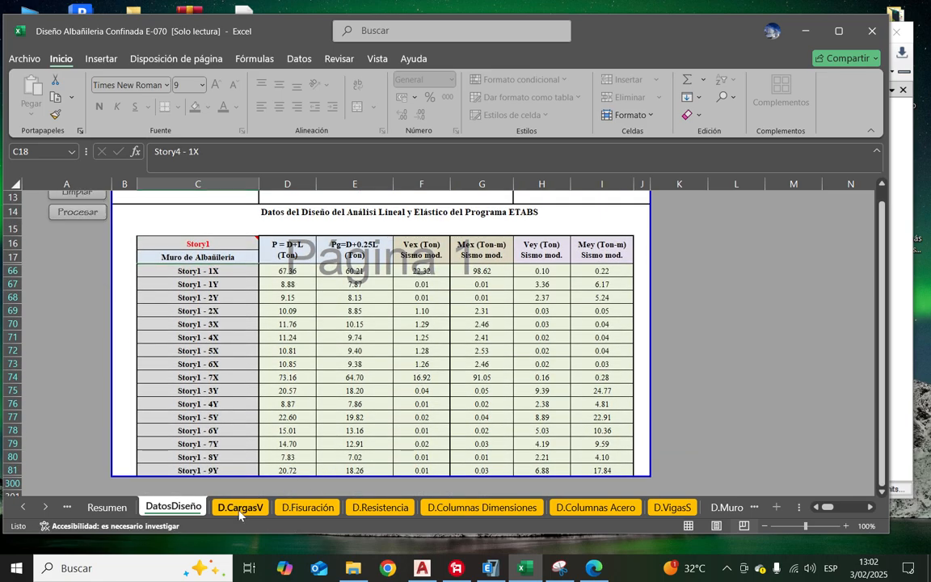
Step: Open the D.CargasV sheet and filter its vertical load design table by Story1
left_click(240, 507)
scroll(602, 491, "down", 1)
scroll(711, 461, "left", 1)
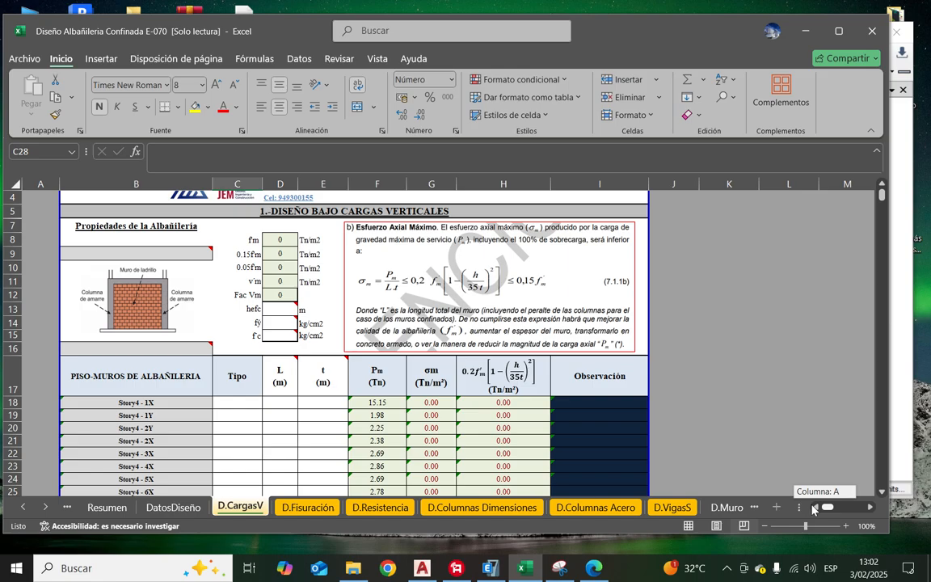
scroll(195, 369, "down", 4)
scroll(195, 370, "up", 4)
left_click(198, 348)
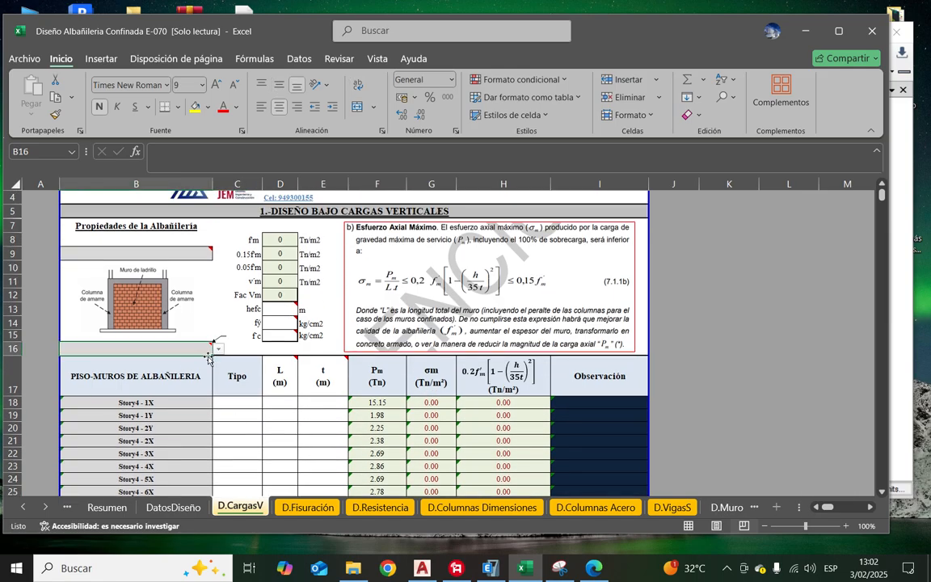
left_click(219, 349)
left_click(119, 390)
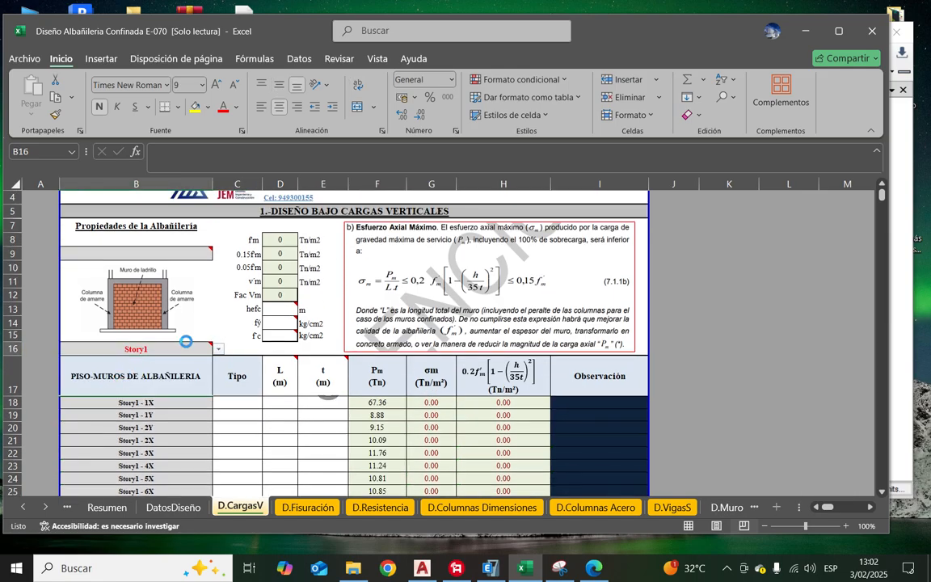
scroll(194, 340, "down", 4)
scroll(194, 340, "up", 4)
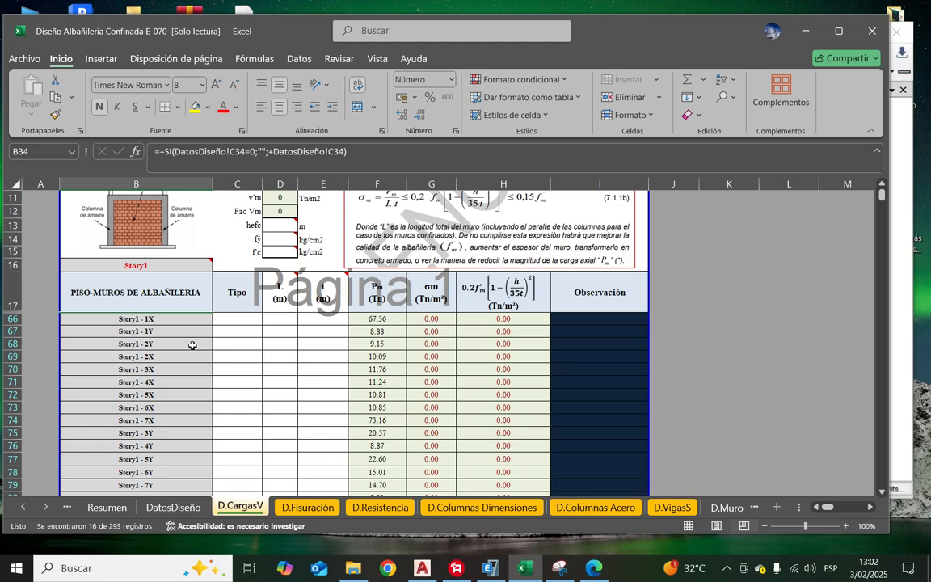
Step: Choose Arcilla - King Kong Industrial as the masonry type on the D.CargasV sheet
left_click(185, 240)
left_click(219, 240)
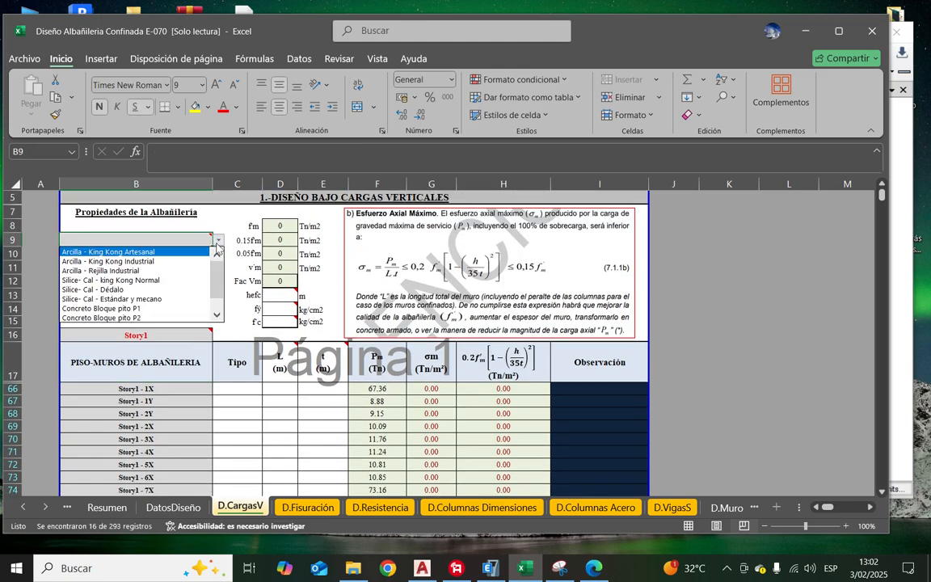
left_click(121, 261)
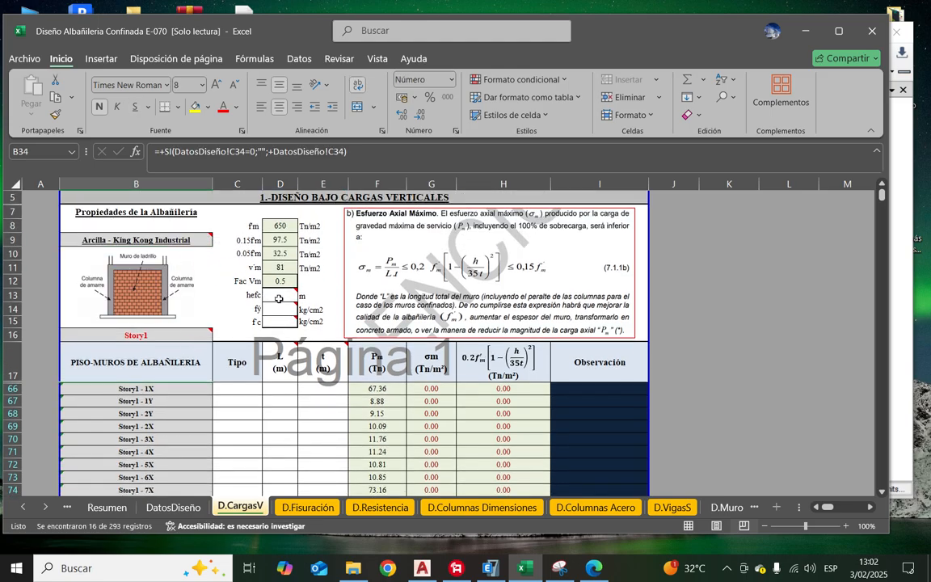
Step: Enter the masonry properties hefc 2.55 m, fy 4200 kg/cm2 and f'c 210 kg/cm2
left_click(279, 299)
type("2")
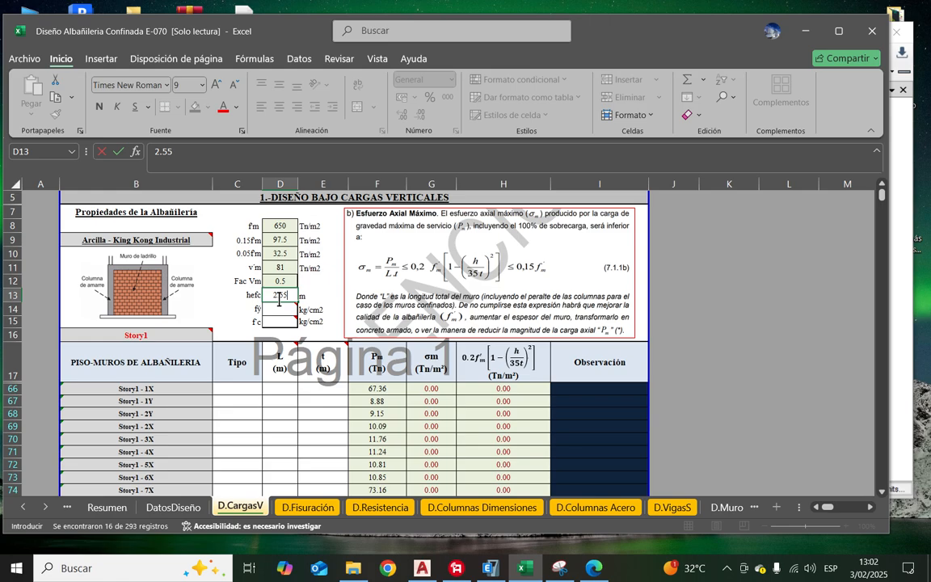
type(".55")
key("Return")
left_click(288, 309)
type("4200")
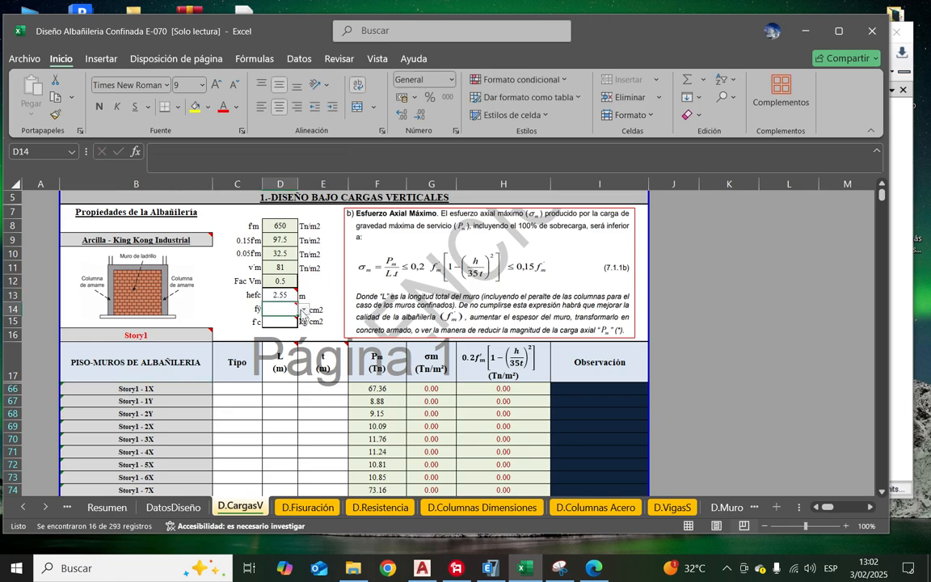
key("Return")
left_click(276, 321)
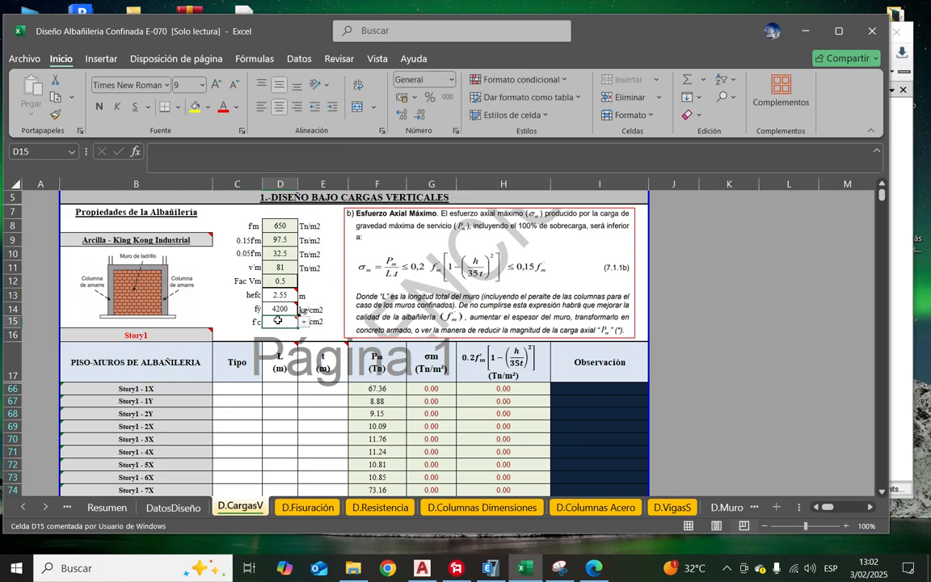
left_click(304, 321)
left_click(251, 305)
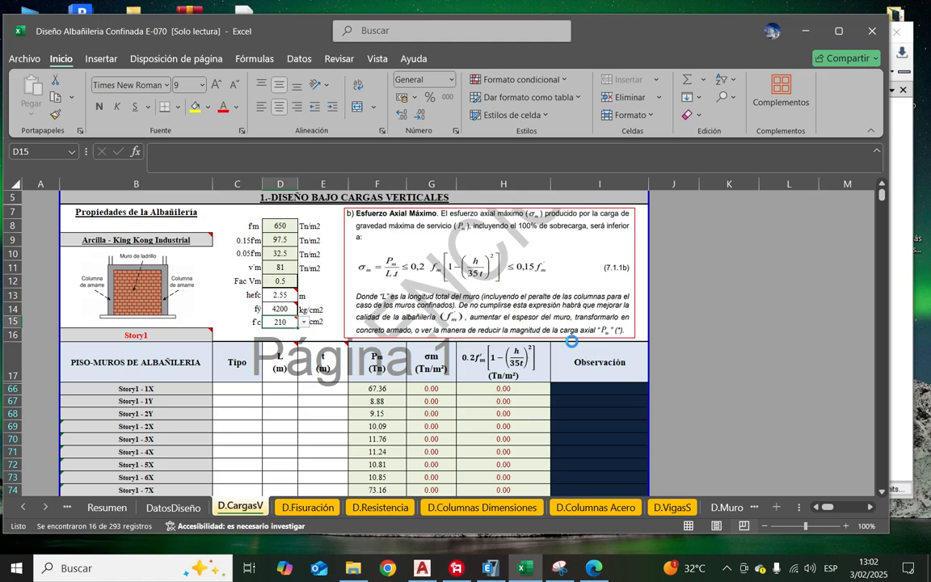
left_click(315, 283)
Step: Set Tipo to Muro Alb for wall Story1 - 1X and copy it down to Story1 - 9Y
scroll(325, 285, "down", 3)
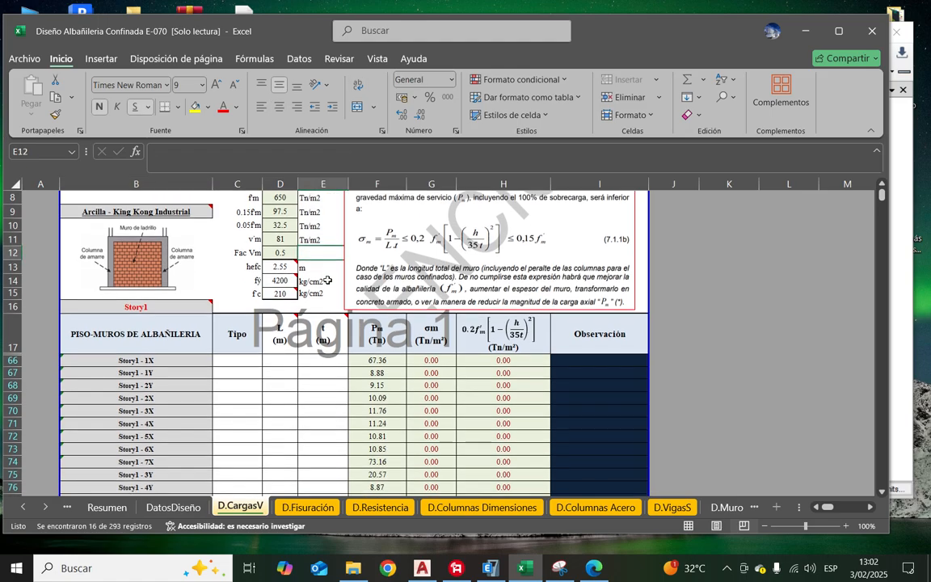
left_click(248, 276)
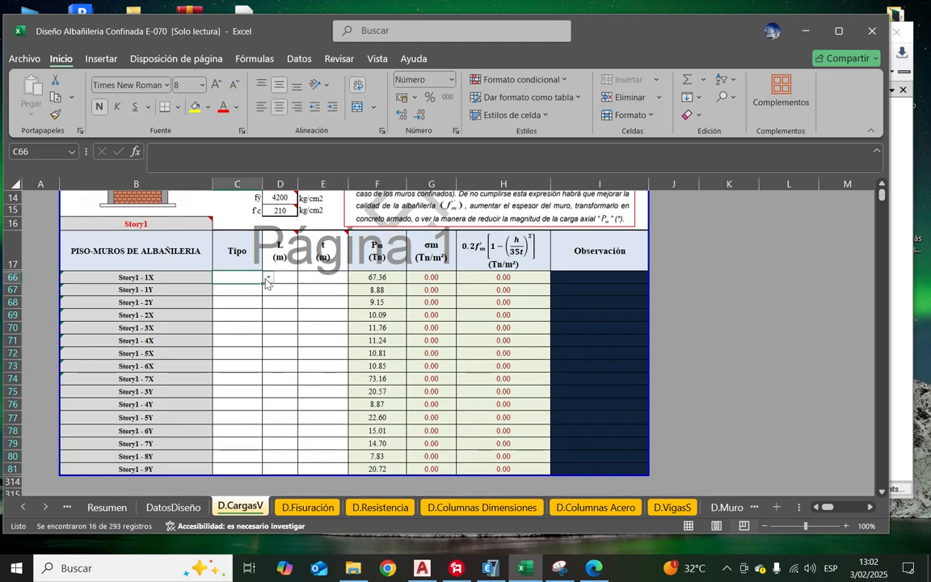
left_click(267, 277)
left_click(243, 301)
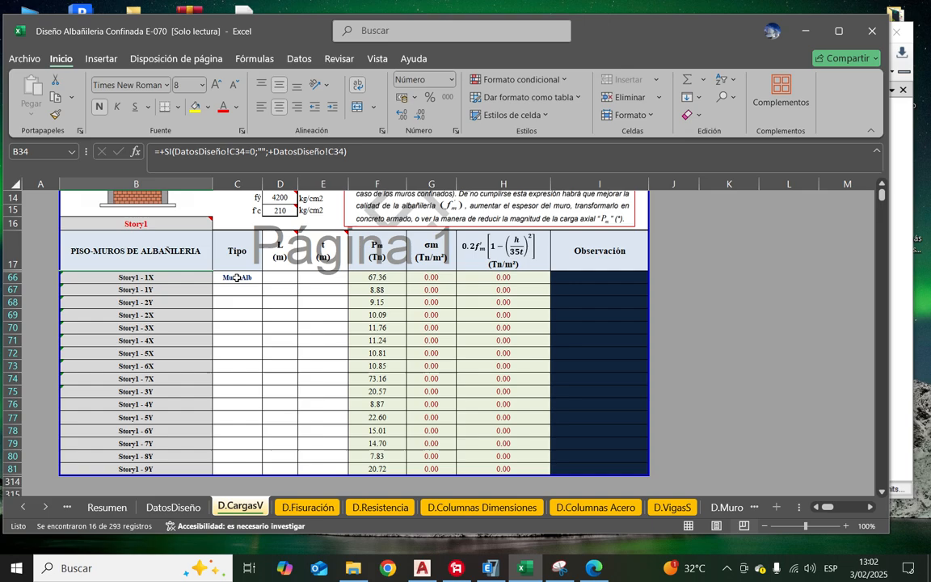
key("ctrl+c")
left_click_drag(248, 289, 235, 469)
key("Return")
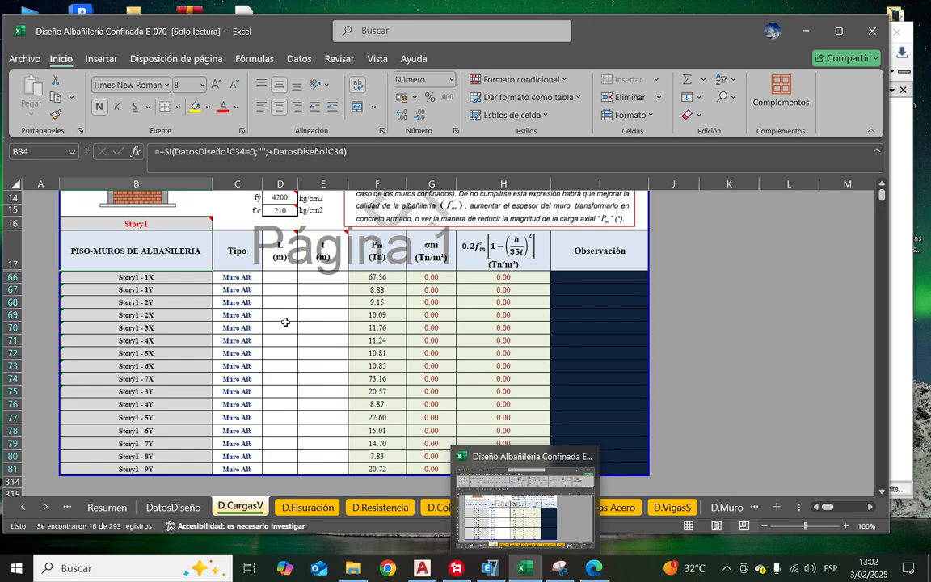
Step: Enter length L 12.35 m and thickness t 0.13 m for wall Story1 - 1X
left_click(280, 280)
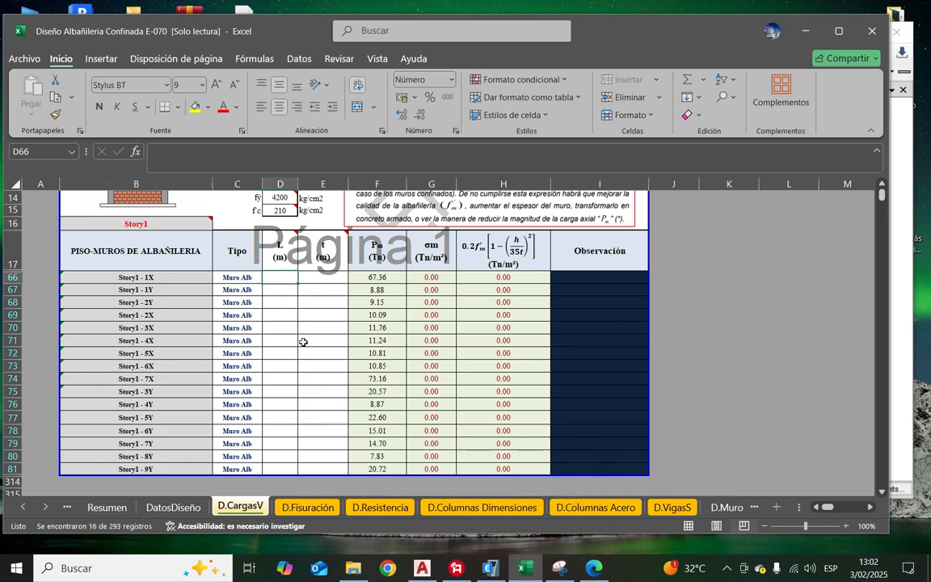
type("1")
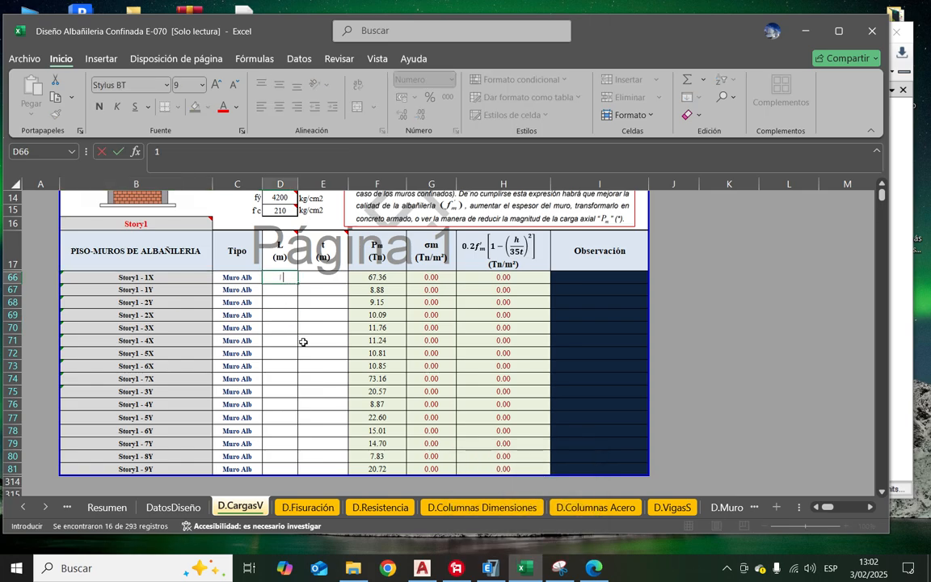
type("2.35")
key("Return")
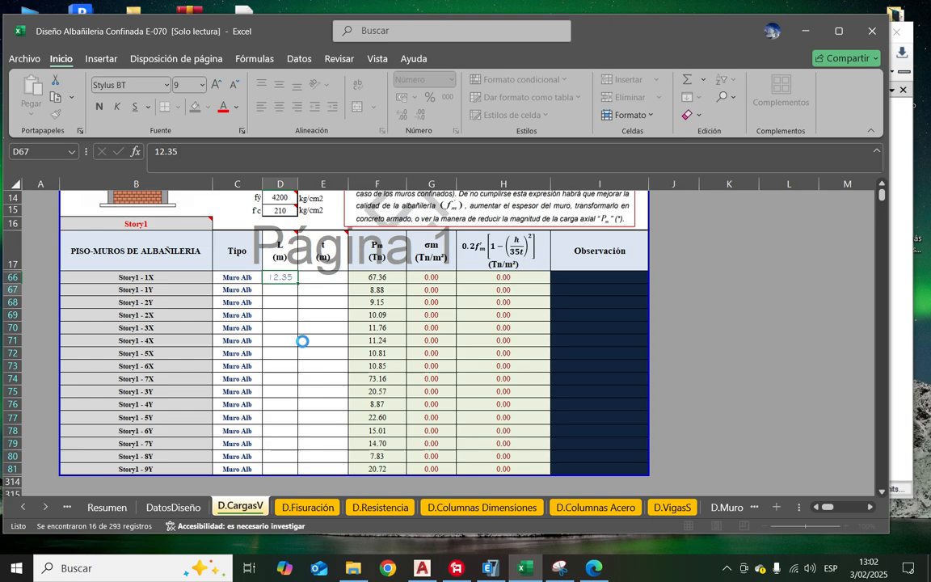
left_click(320, 281)
type(".")
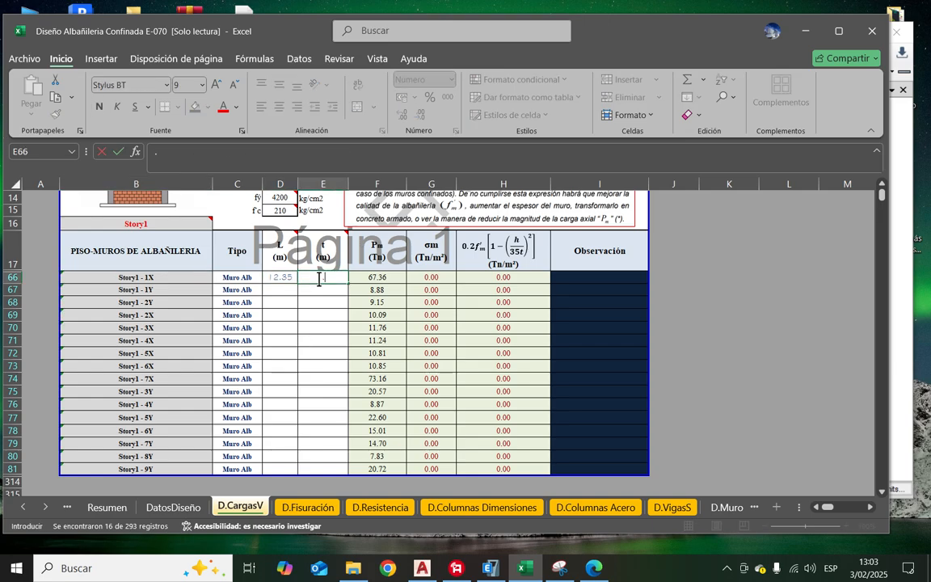
type("13")
key("Return")
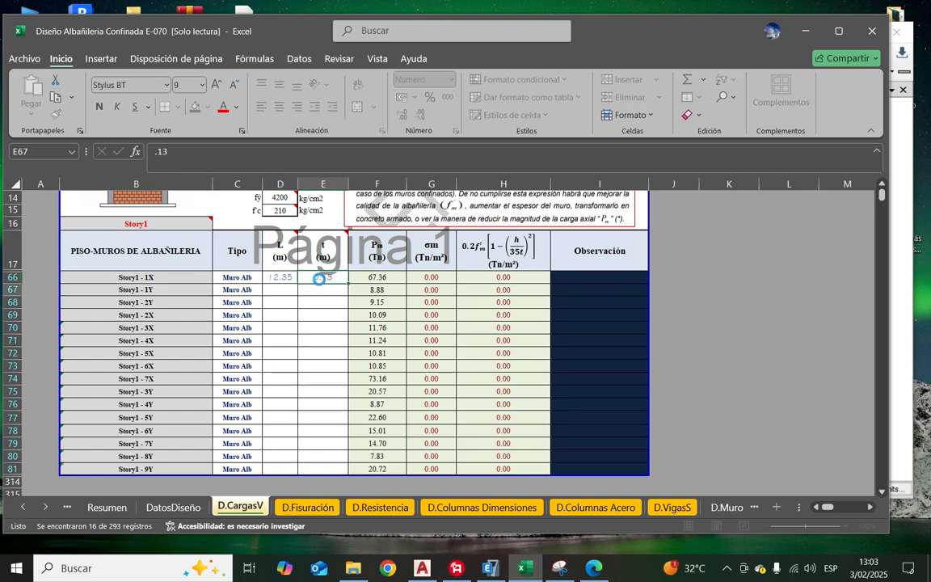
Step: Enter length L 1.65 m for wall Story1 - 1Y and fill down the 0.13 m thickness from the row above
left_click(283, 289)
type("1")
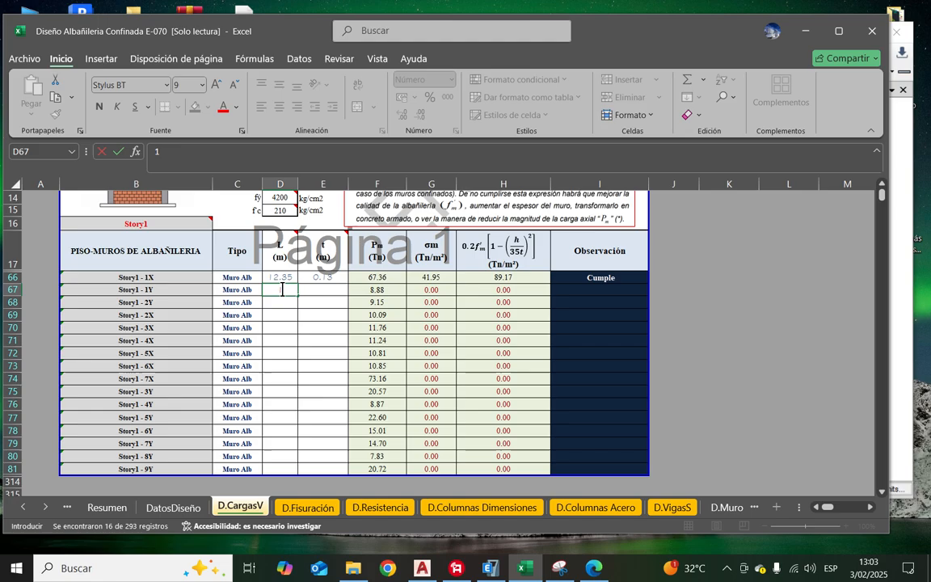
type(".65")
key("Return")
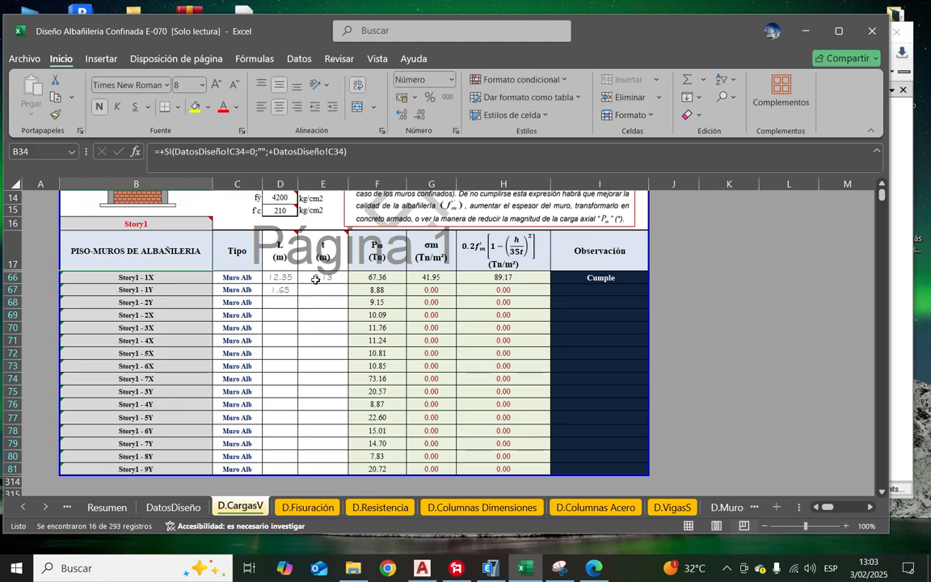
left_click(315, 279)
left_click_drag(348, 283, 347, 296)
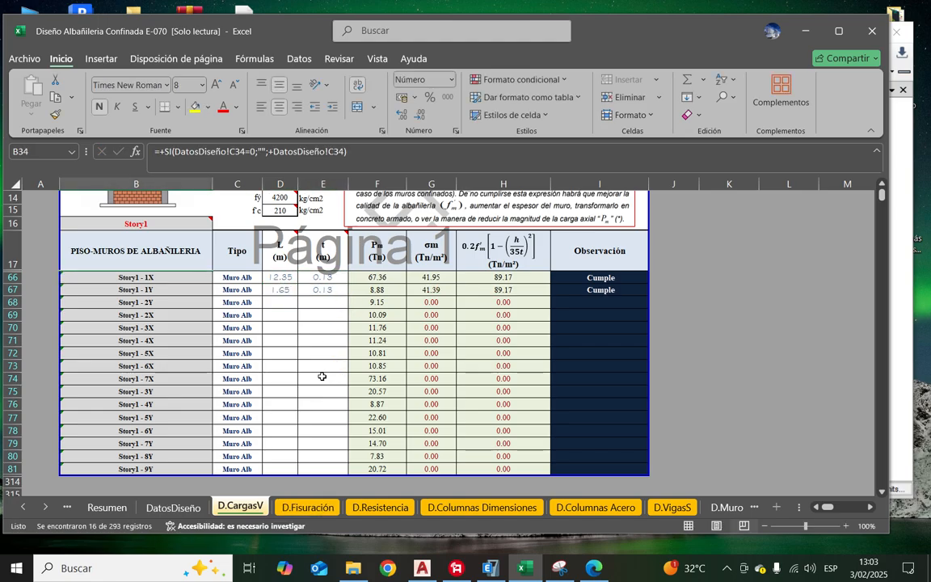
scroll(599, 323, "up", 1)
scroll(549, 325, "up", 1)
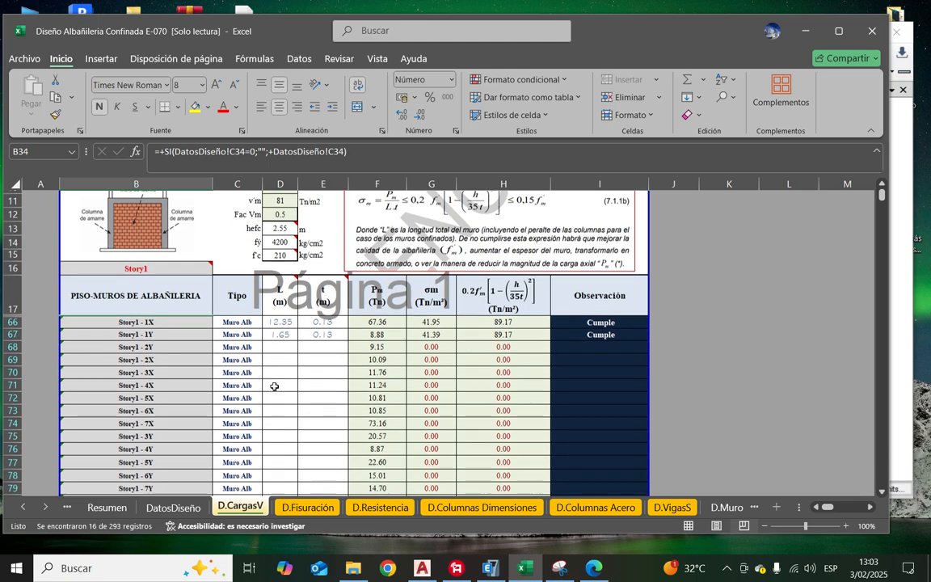
Step: Filter the masonry walls on the D.Fisuración sheet to Story1 and highlight the Story1 - 1X and 1Y rows
scroll(274, 386, "up", 2)
scroll(287, 381, "down", 2)
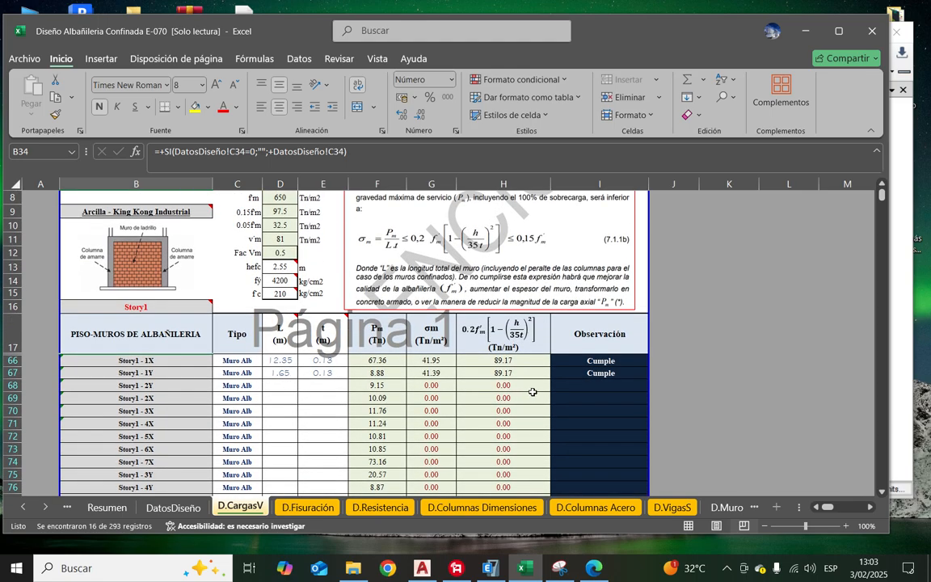
scroll(421, 319, "up", 2)
scroll(399, 286, "up", 1)
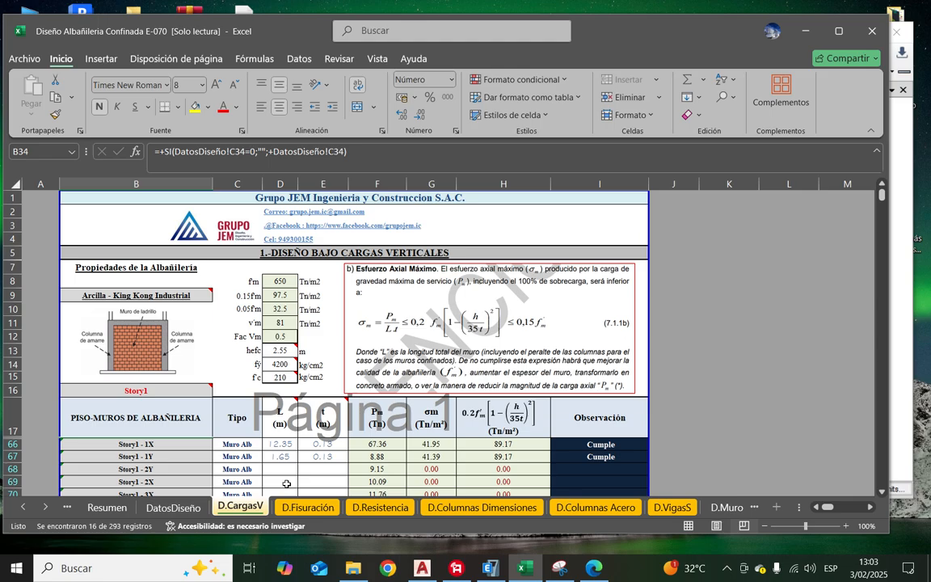
left_click(307, 507)
scroll(174, 394, "down", 3)
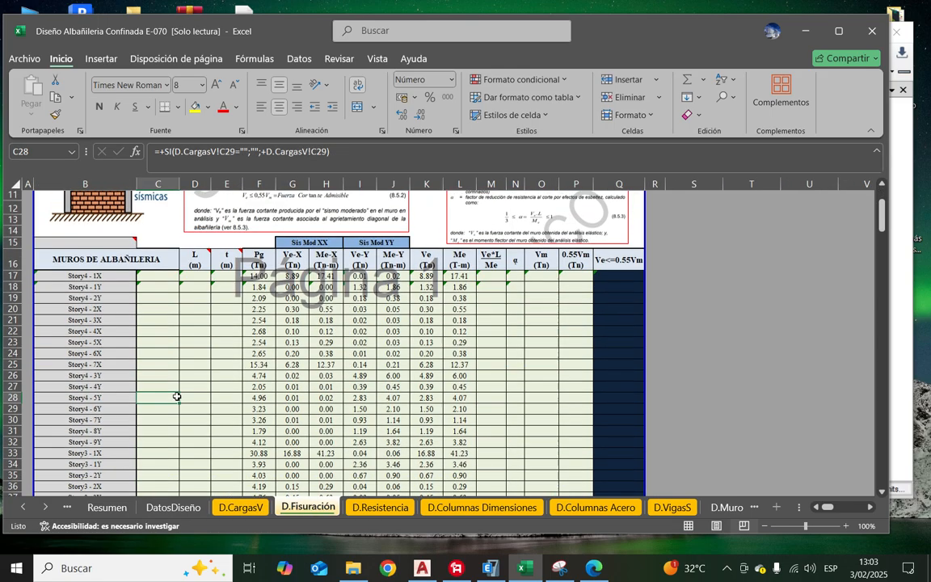
scroll(174, 394, "up", 3)
left_click(121, 371)
left_click(143, 373)
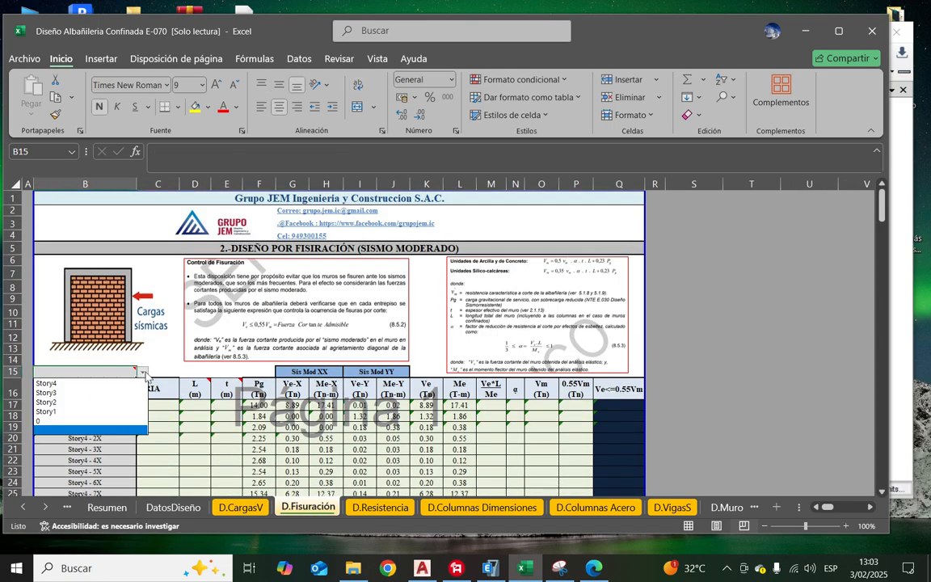
left_click(81, 411)
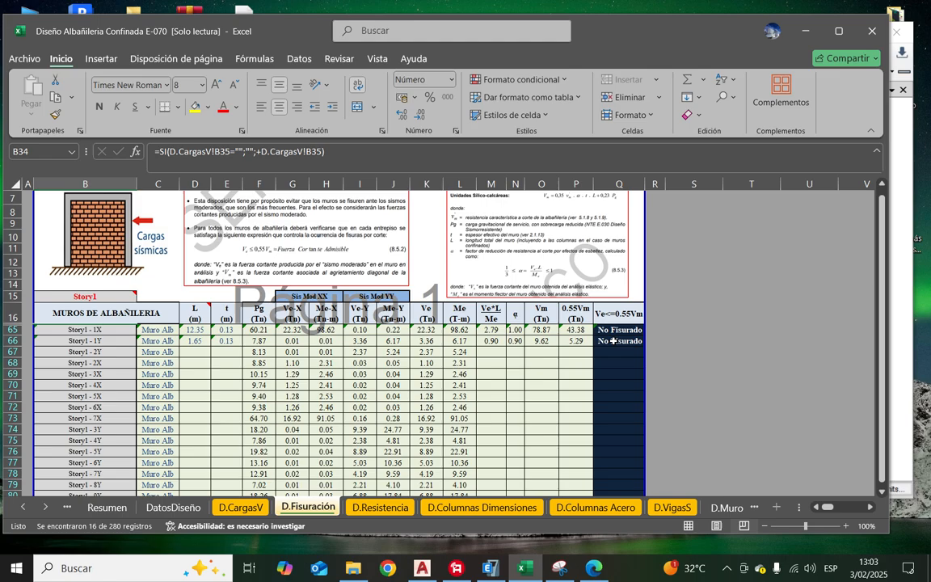
left_click_drag(619, 331, 168, 341)
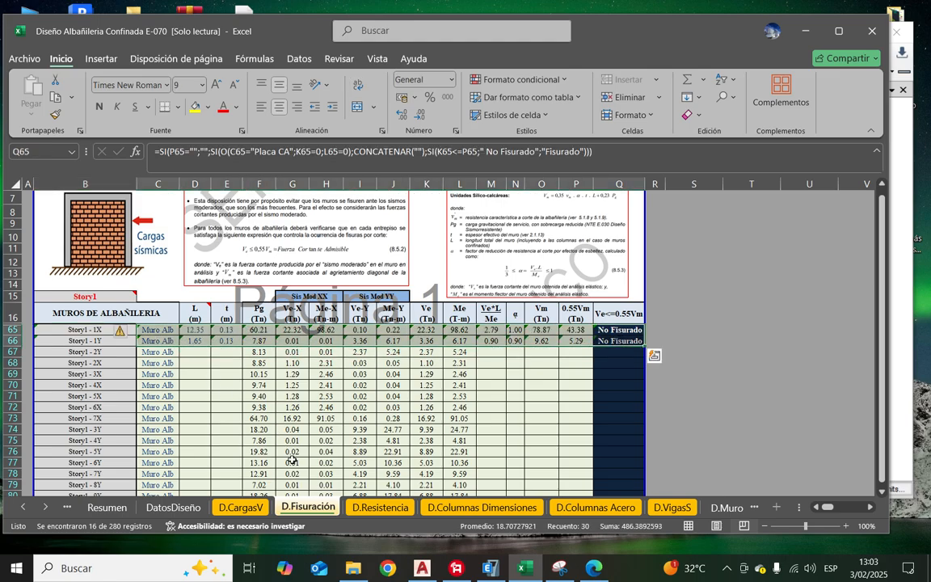
Step: Filter the walls on the D.Resistencia sheet to Story1 and review the Vm>=VEi check for walls 1X and 1Y
left_click(380, 507)
left_click(113, 336)
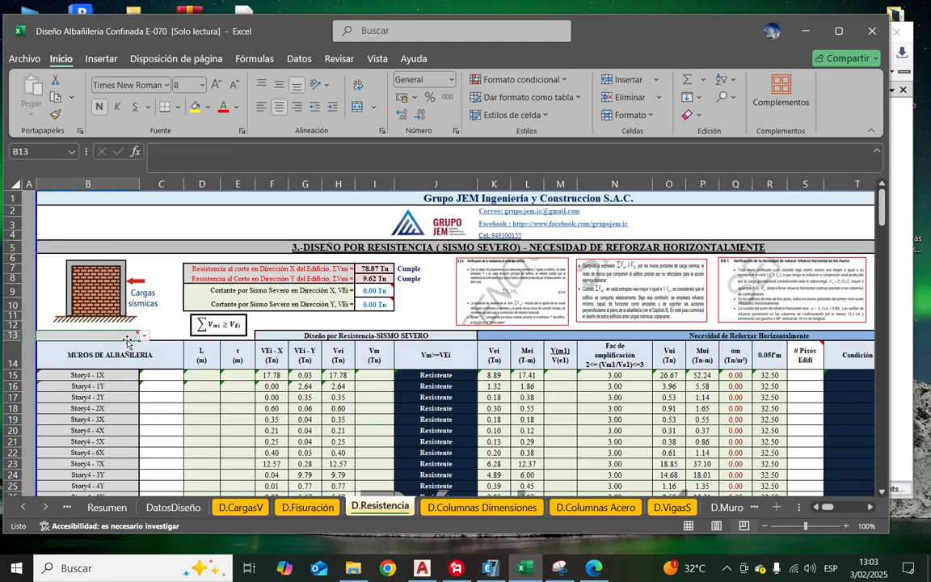
left_click(143, 335)
left_click(70, 375)
left_click(202, 375)
left_click(218, 429)
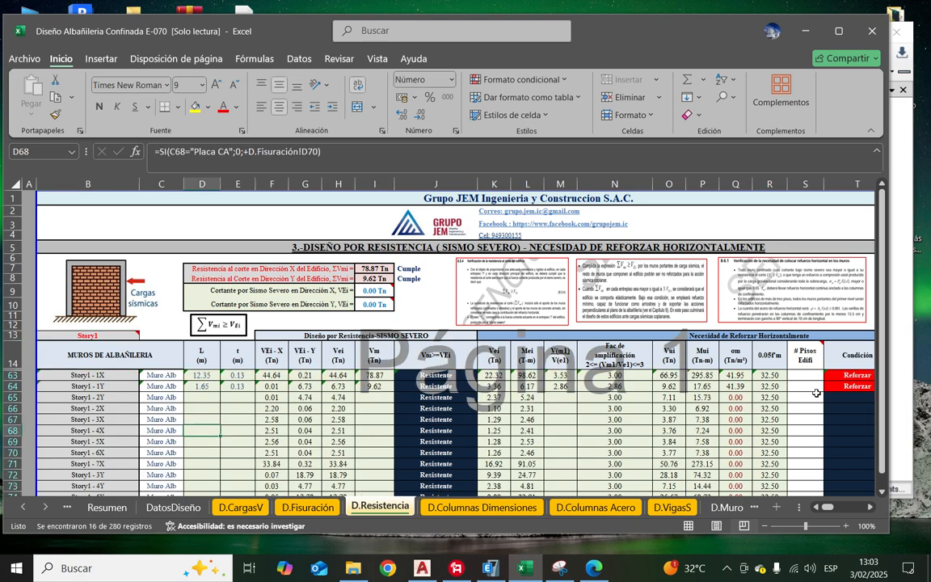
left_click(428, 376)
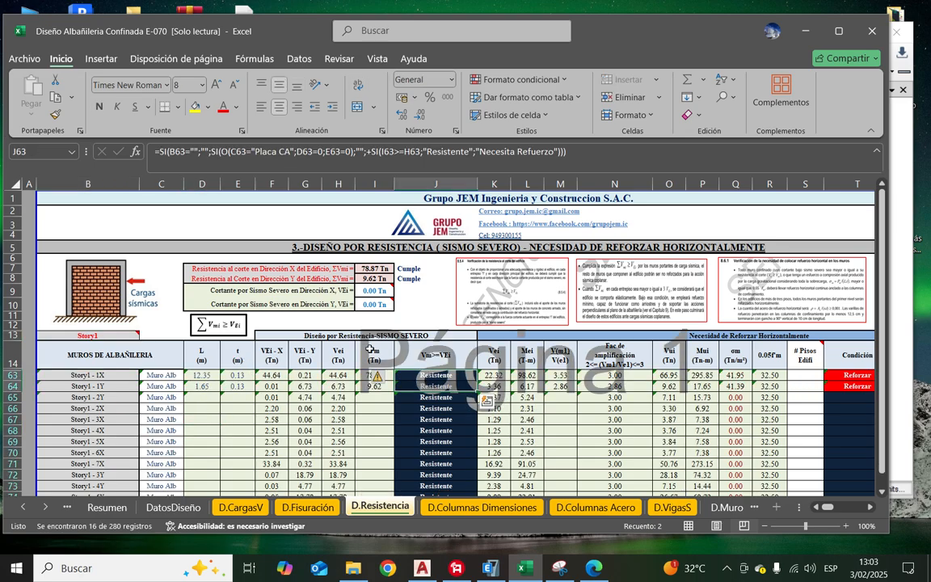
left_click(370, 336)
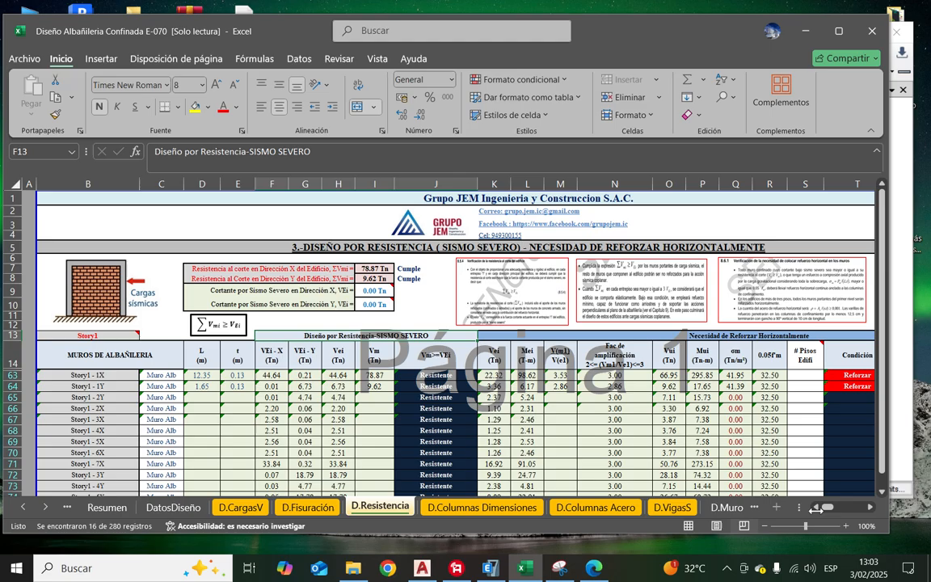
Step: Set # Pisos Edifi to 4 for wall Story1 - 1X
left_click_drag(824, 507, 804, 507)
left_click(849, 375)
left_click(798, 376)
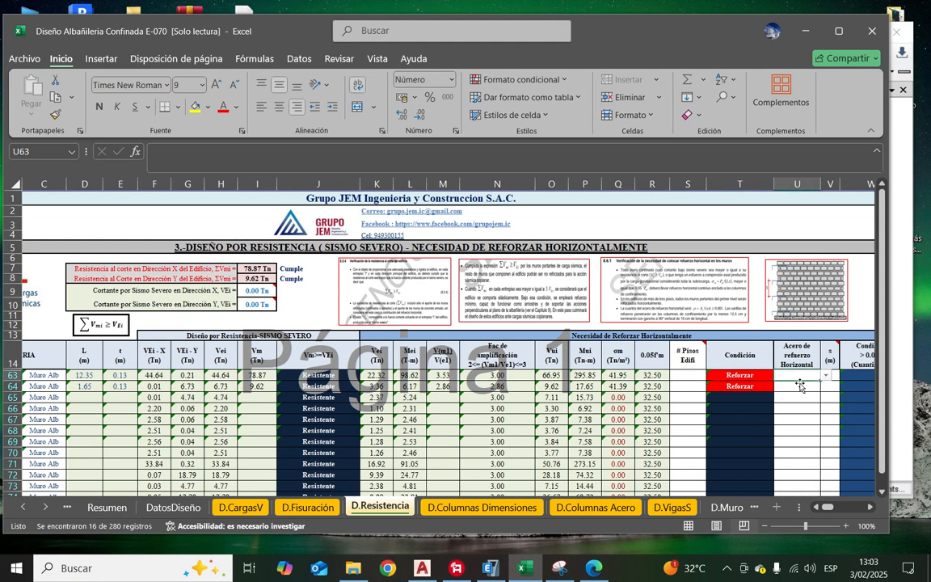
key("Right")
key("Right")
key("Right")
key("Left")
left_click(568, 373)
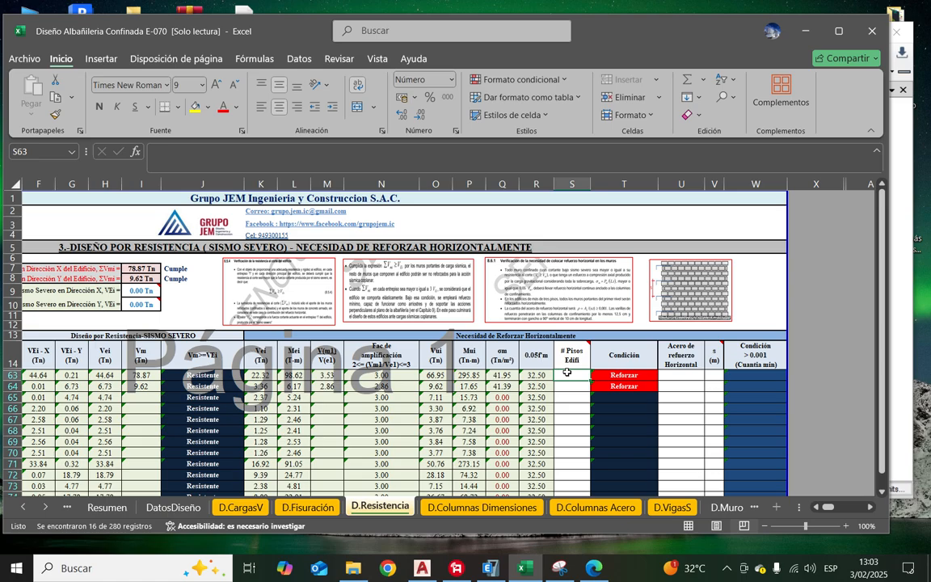
type("4")
key("Return")
Step: Set # Pisos Edifi to 4 for wall Story1 - 1Y as well
left_click(799, 379)
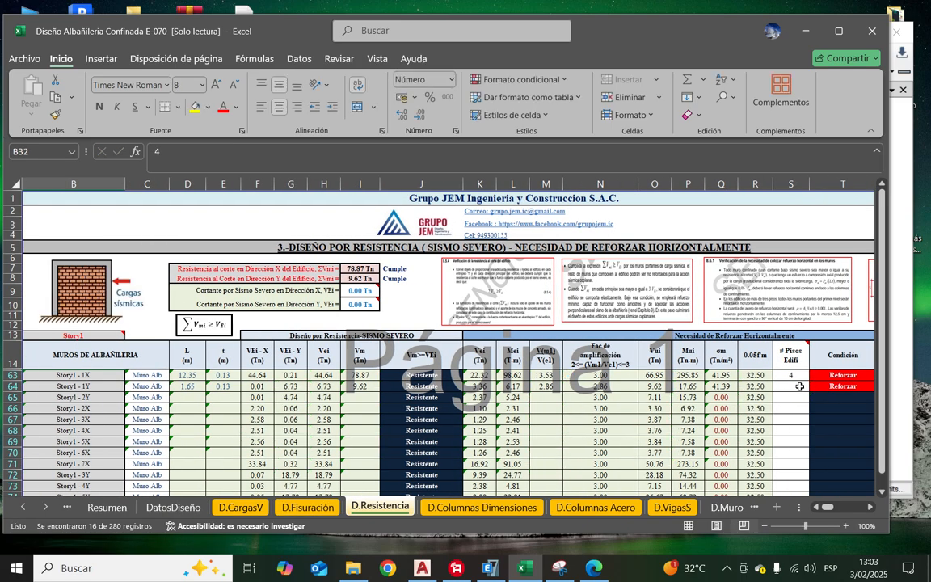
left_click(797, 387)
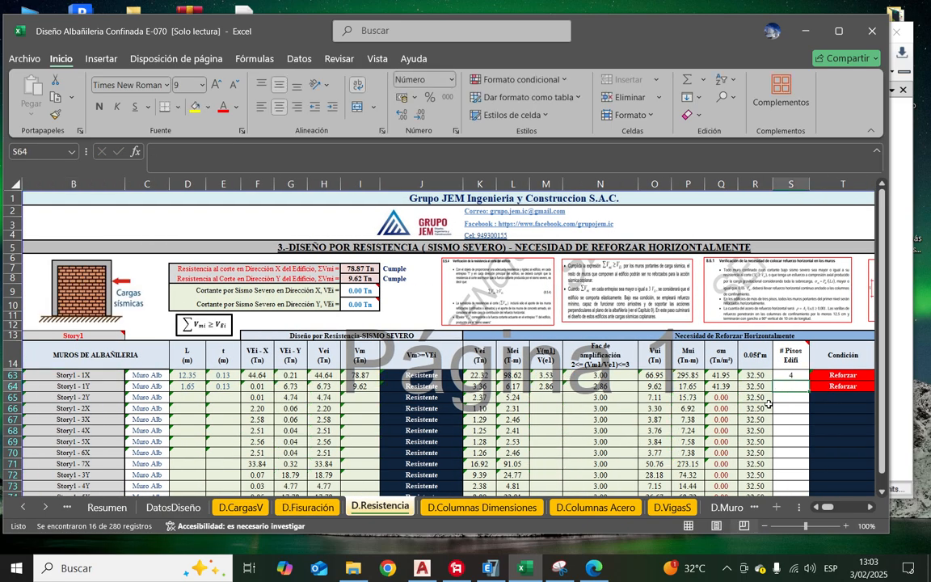
type("4")
key("Return")
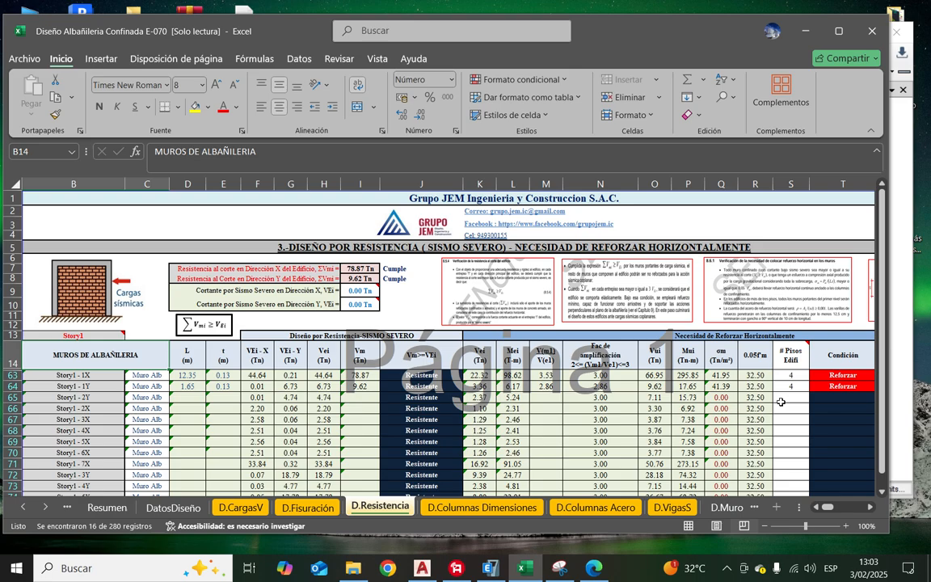
Step: Choose 1 Ø 1/4" @ as the horizontal reinforcement steel for walls Story1 - 1X and Story1 - 1Y
left_click(805, 385)
key("Right")
key("Right")
key("Right")
key("Right")
key("Right")
key("Right")
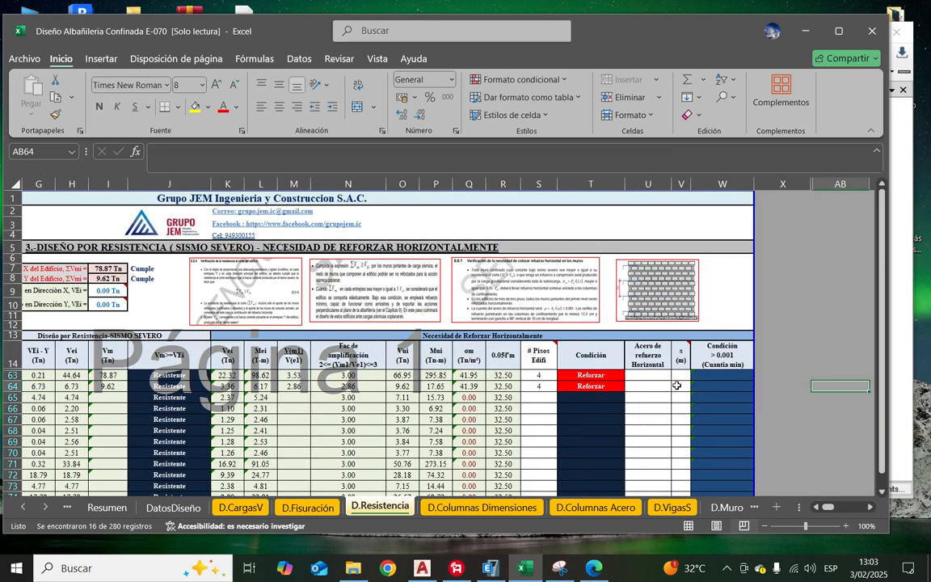
left_click(663, 377)
left_click(677, 376)
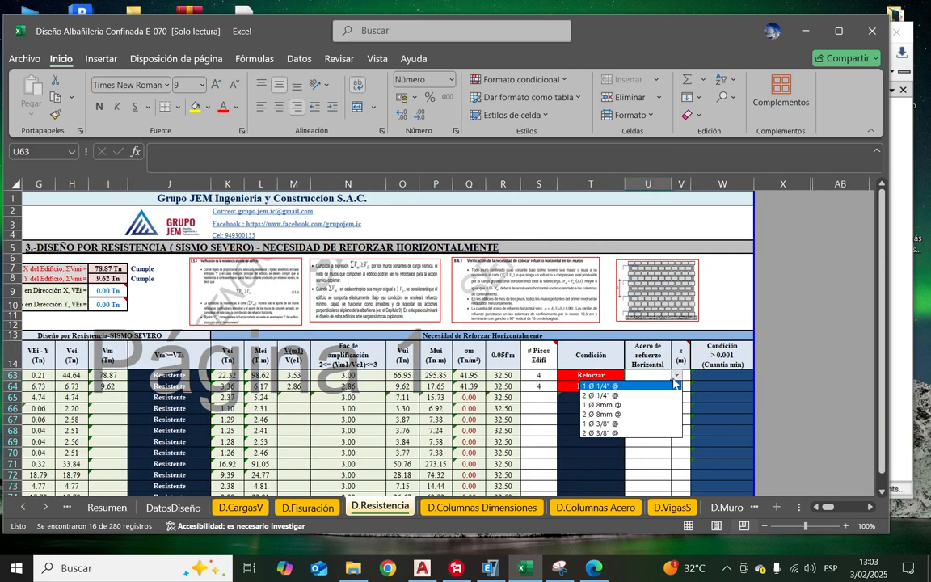
left_click(651, 386)
left_click(651, 386)
left_click(677, 387)
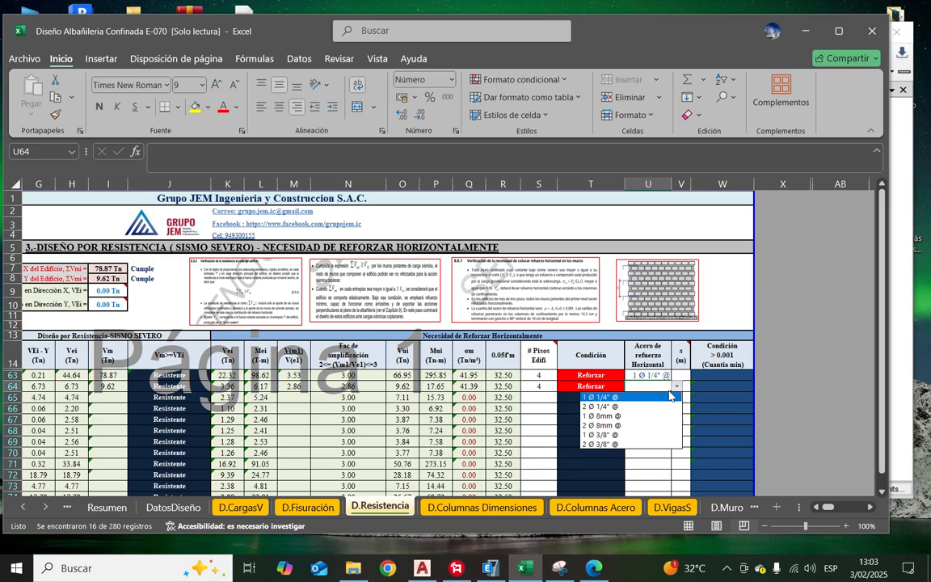
left_click(649, 381)
Step: Enter a horizontal reinforcement spacing s of 0.2 m for wall Story1 - 1X
key("Up")
key("Right")
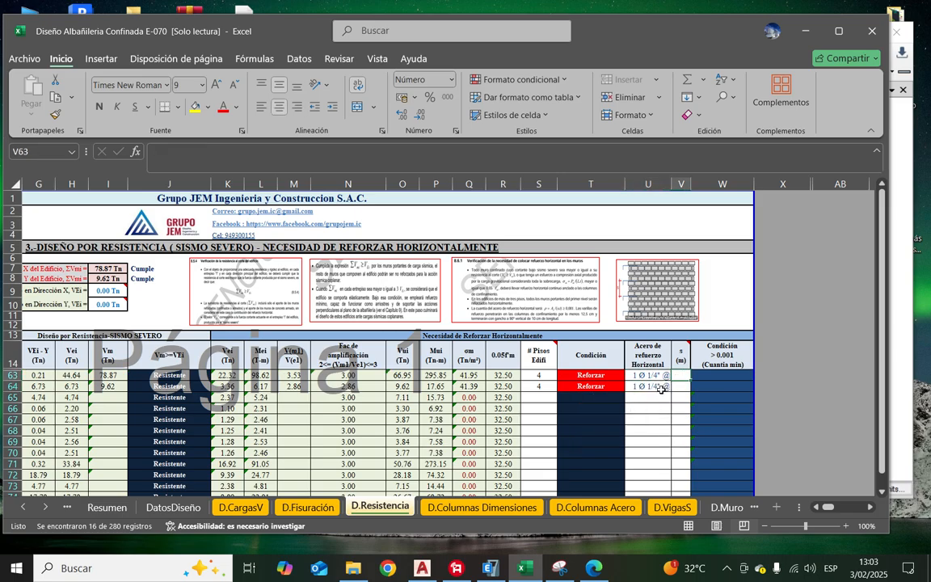
type(".2")
key("Return")
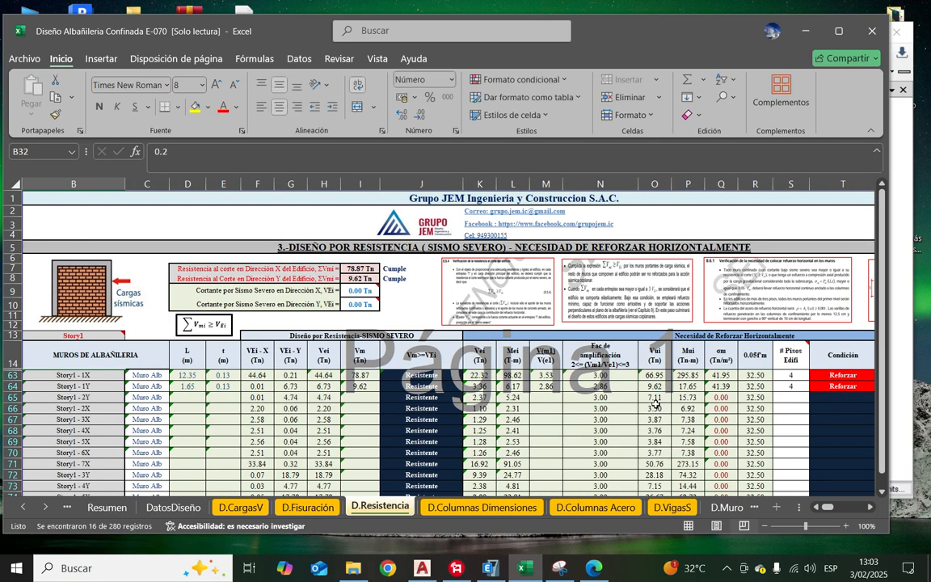
Step: Enter a horizontal reinforcement spacing s of 0.2 m for wall Story1 - 1Y
left_click_drag(823, 507, 820, 507)
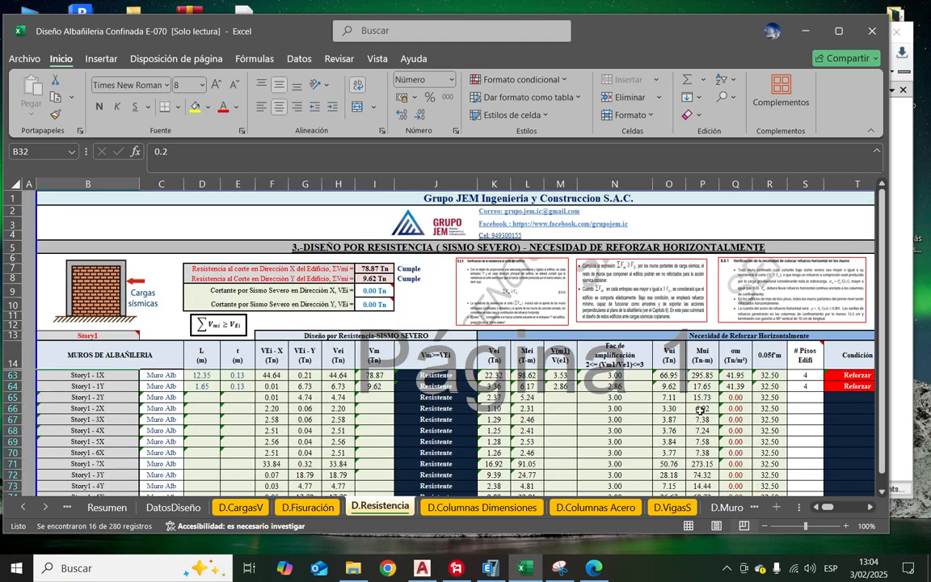
left_click(817, 387)
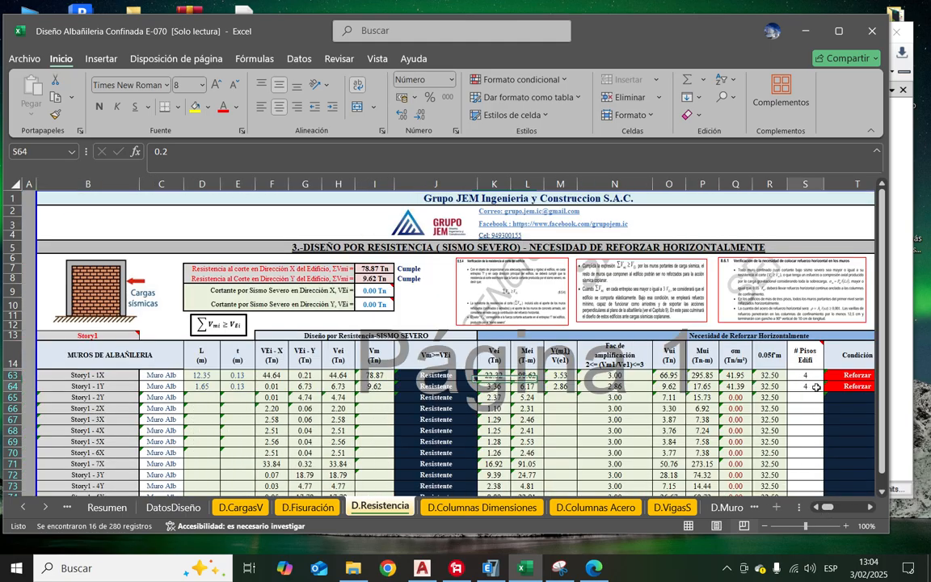
key("Right")
key("Right")
key("Right")
key("Right")
left_click(715, 388)
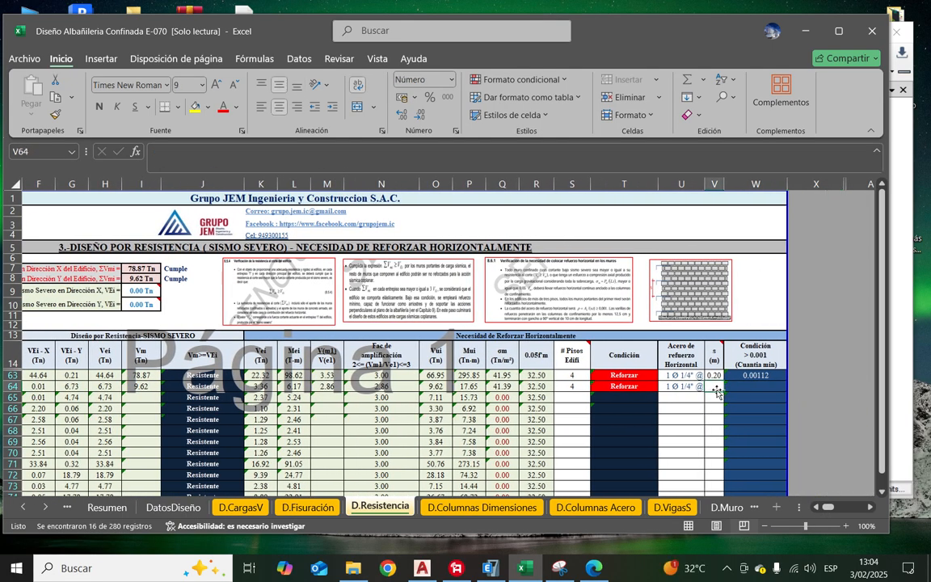
type(".2")
key("Return")
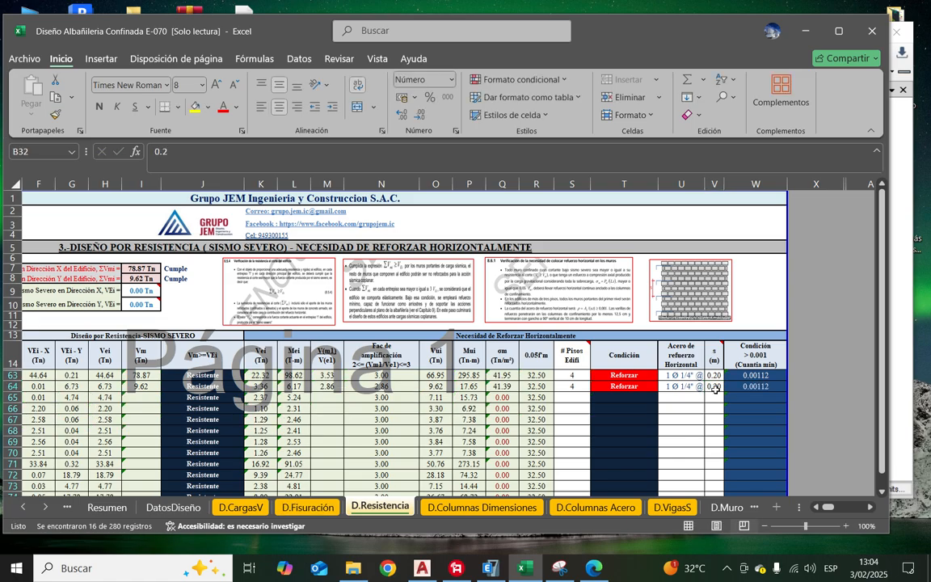
Step: Examine the minimum steel ratio of walls 1X and 1Y and compare their Vm with the building's shear resistance in X and Y
left_click(714, 388)
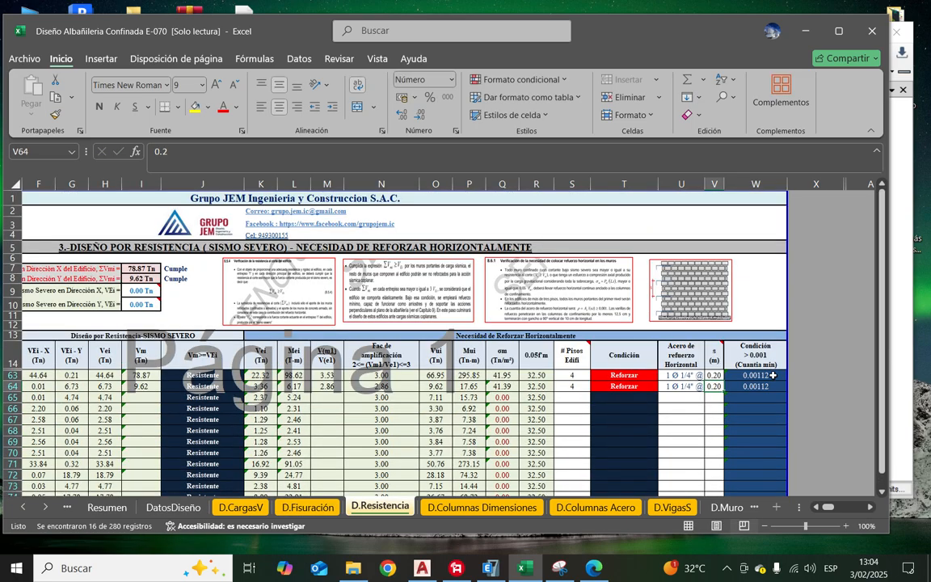
left_click_drag(773, 376, 760, 386)
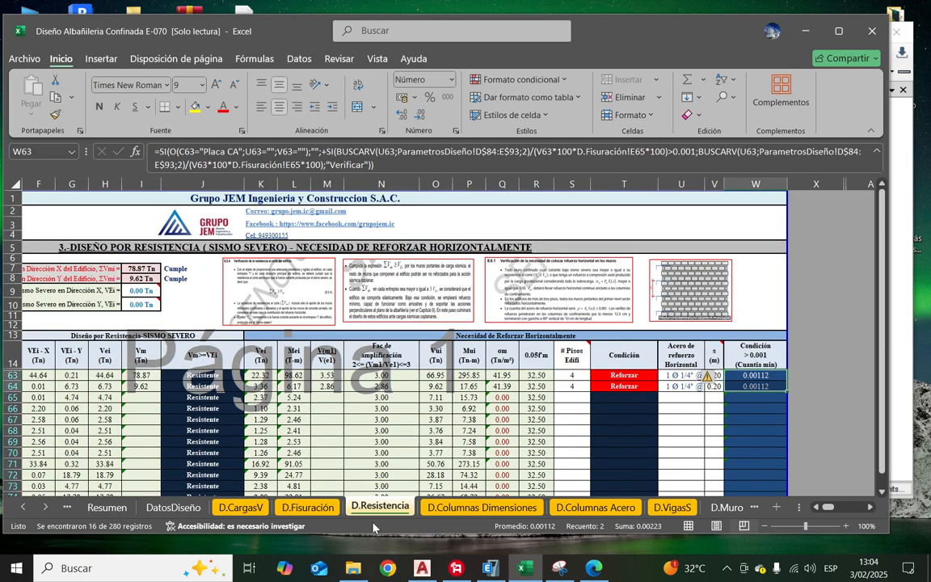
left_click_drag(826, 508, 812, 508)
left_click(373, 422)
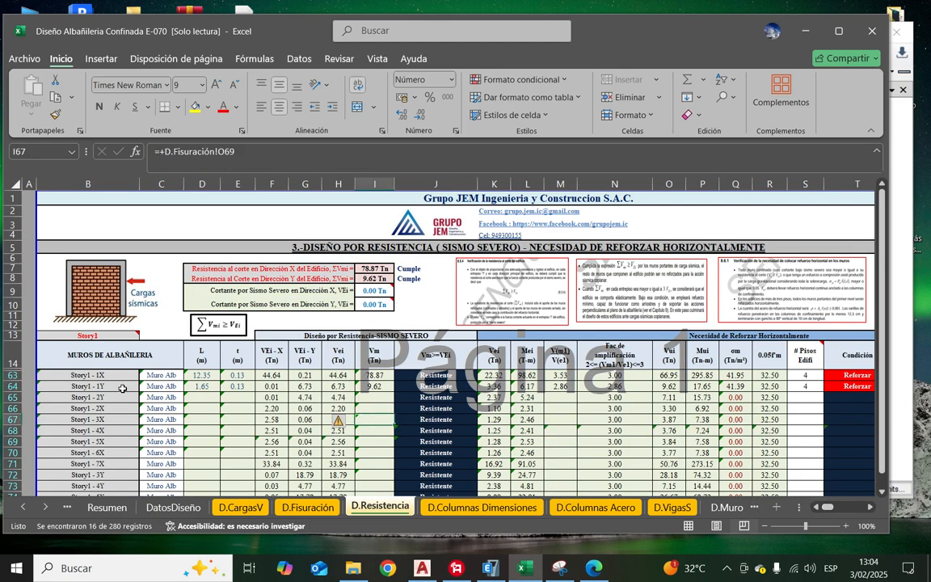
left_click_drag(113, 375, 373, 375)
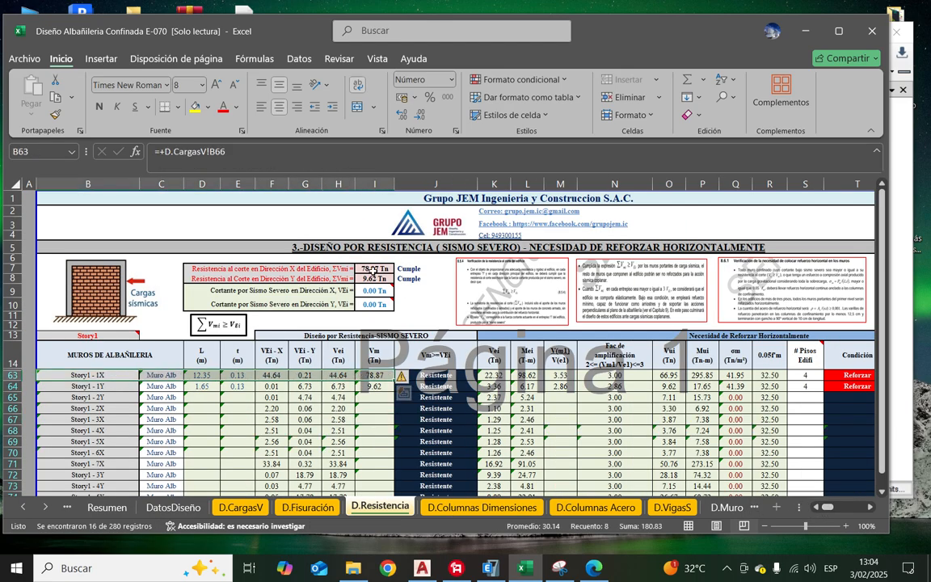
left_click(374, 269)
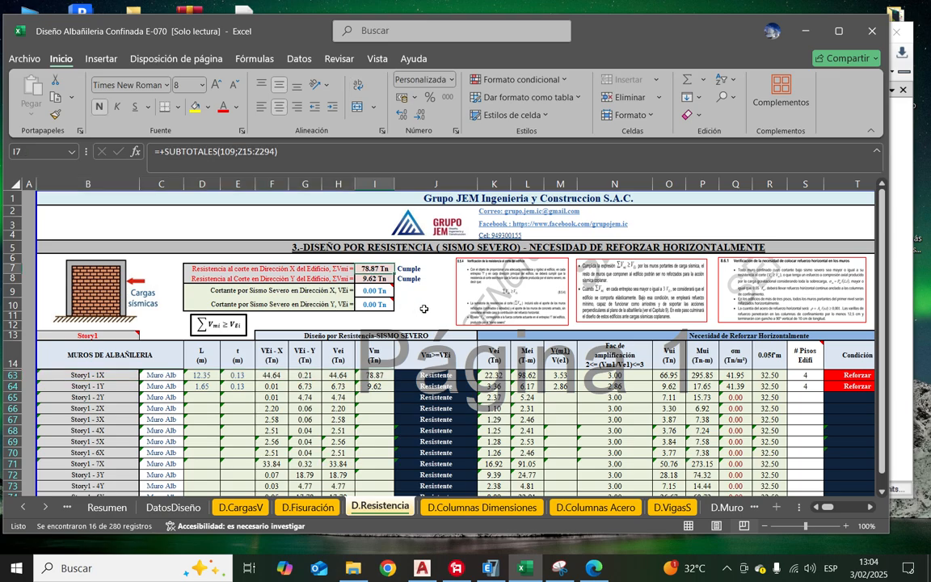
left_click(419, 295)
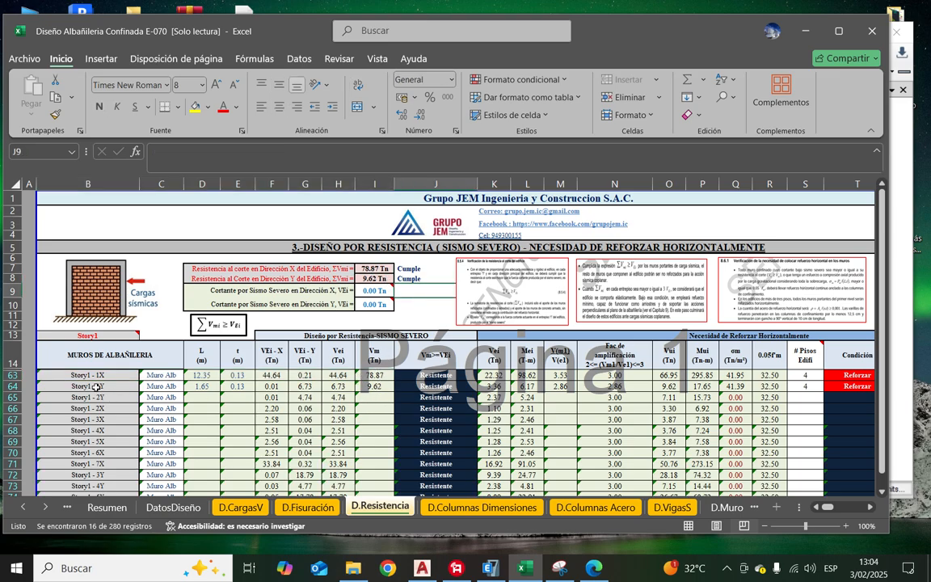
left_click_drag(97, 387, 379, 387)
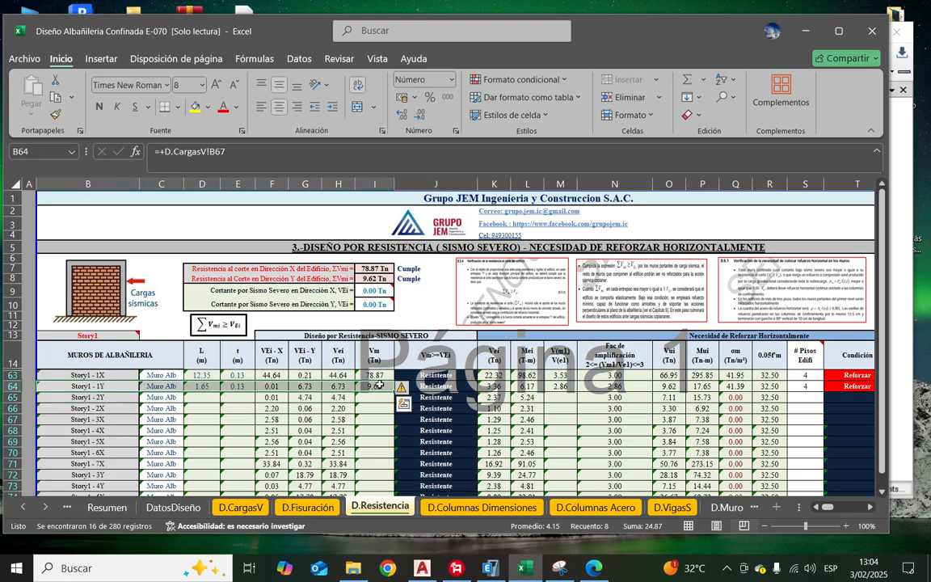
left_click(424, 299)
left_click(362, 279)
scroll(351, 302, "up", 1, "ctrl")
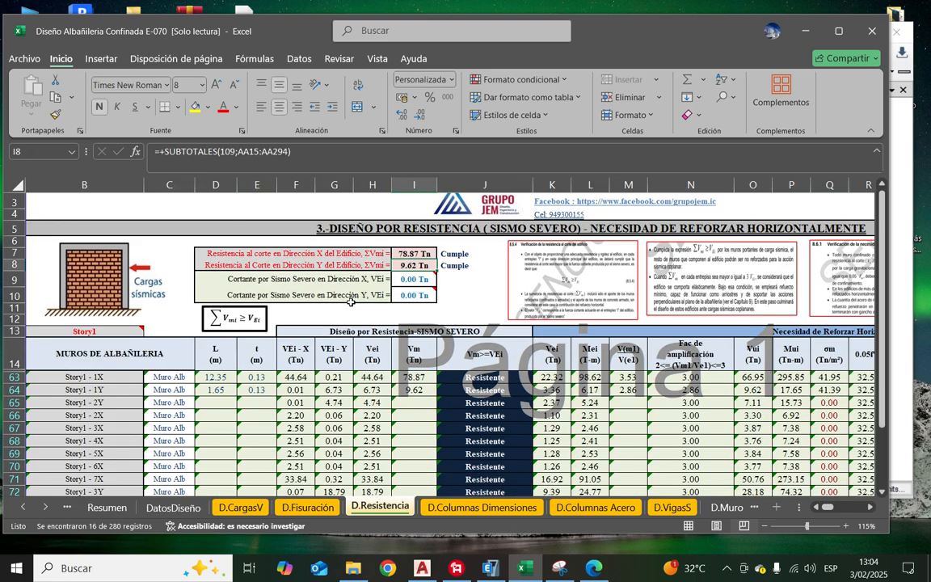
left_click(468, 293)
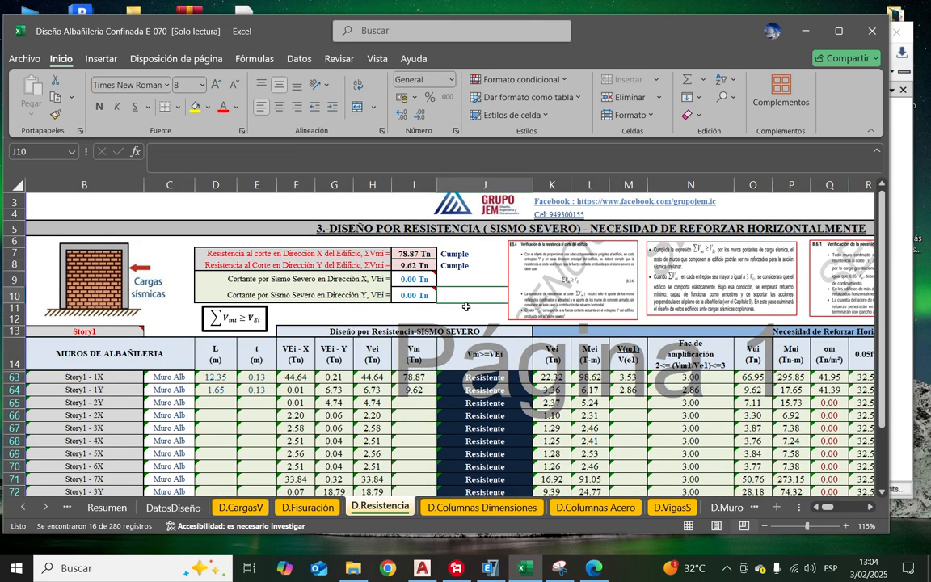
Step: Return through the D.Fisuración sheet to the vertical load design on the D.CargasV sheet
left_click(310, 508)
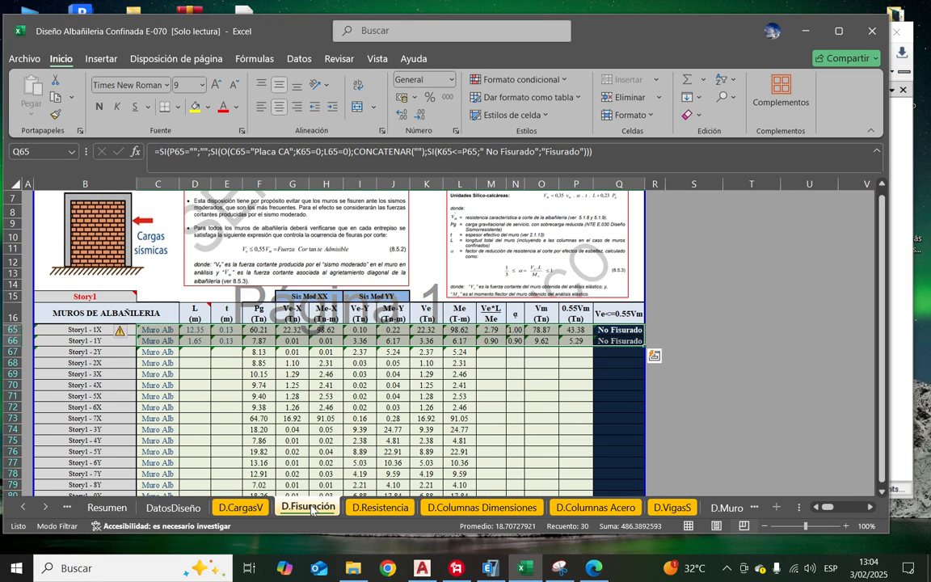
left_click(213, 509)
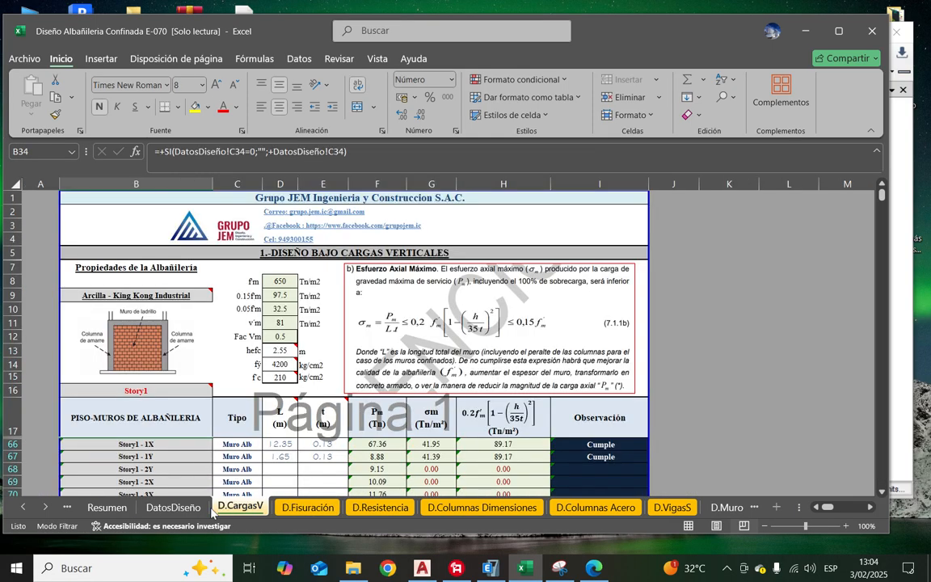
Step: Enter a length L of 1.65 m and a thickness t of 0.13 m for wall Story1 - 2Y
left_click(283, 459)
left_click(333, 458)
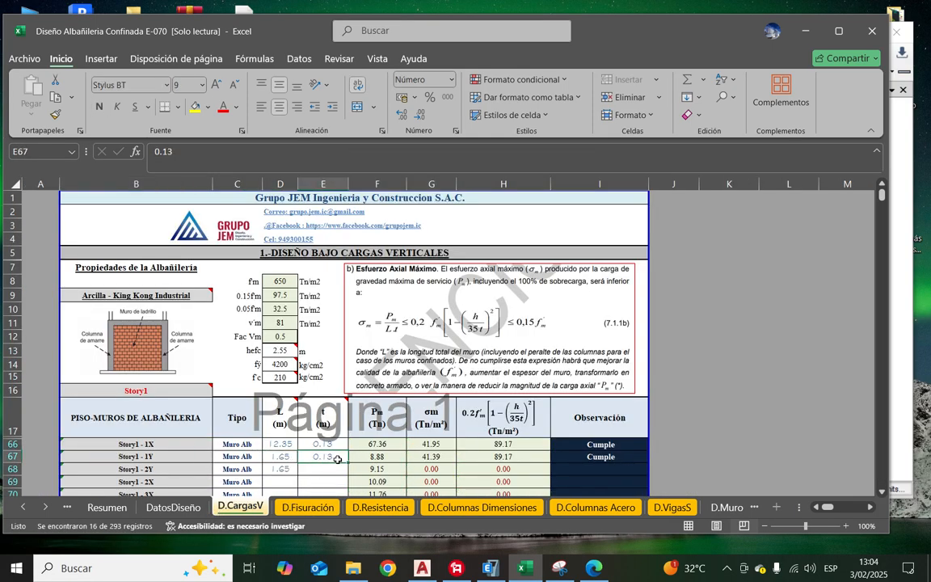
left_click_drag(349, 462, 348, 473)
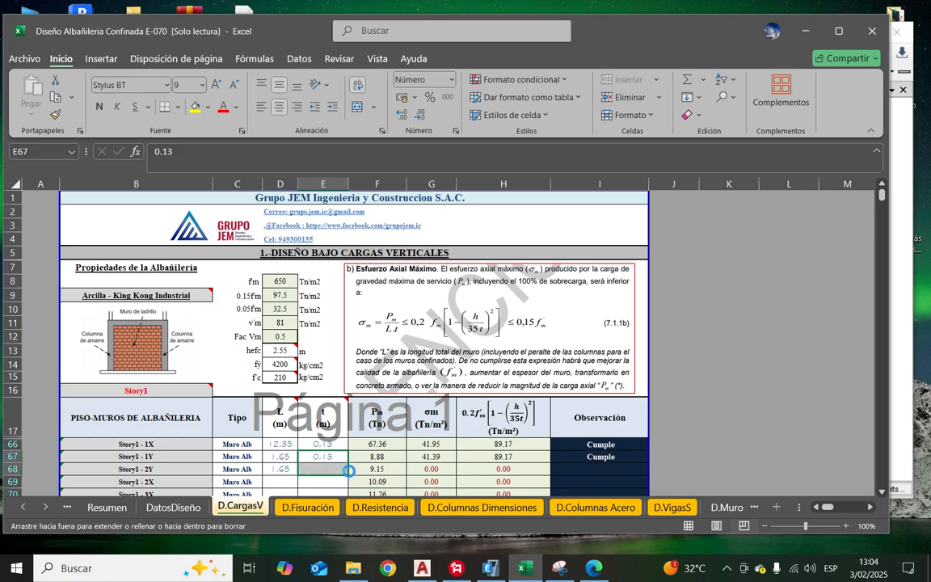
Step: Check wall 2Y on the D.Fisuración sheet, then compare the combined Vm of walls 1Y and 2Y with the Y-direction resistance on D.Resistencia
left_click(309, 509)
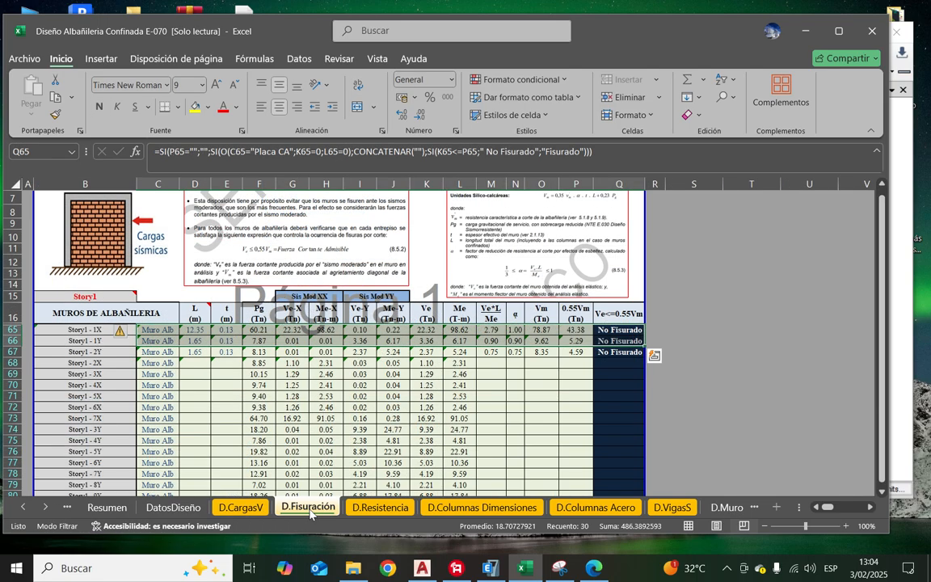
left_click(618, 353)
key("ctrl+Page_Down")
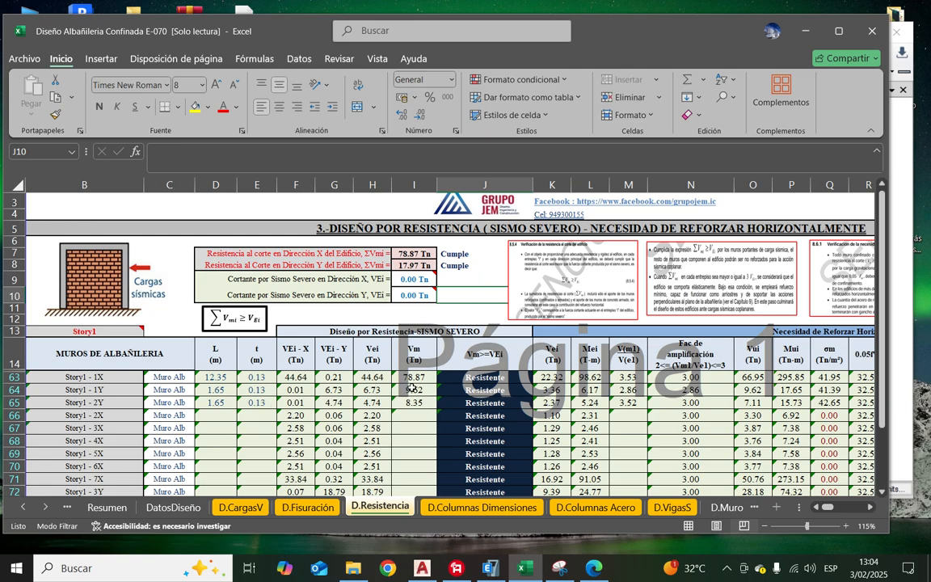
left_click(252, 266)
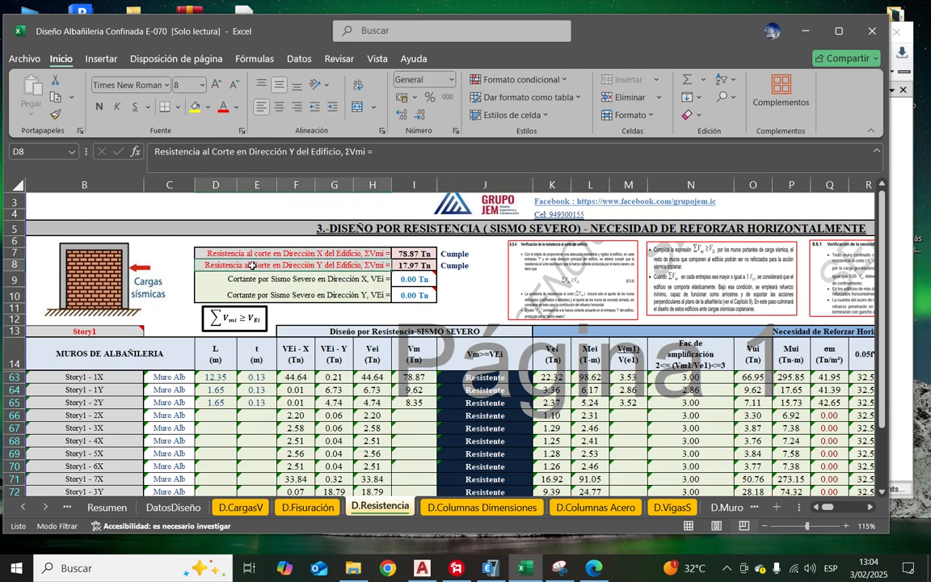
left_click_drag(383, 266, 418, 266)
left_click(473, 307)
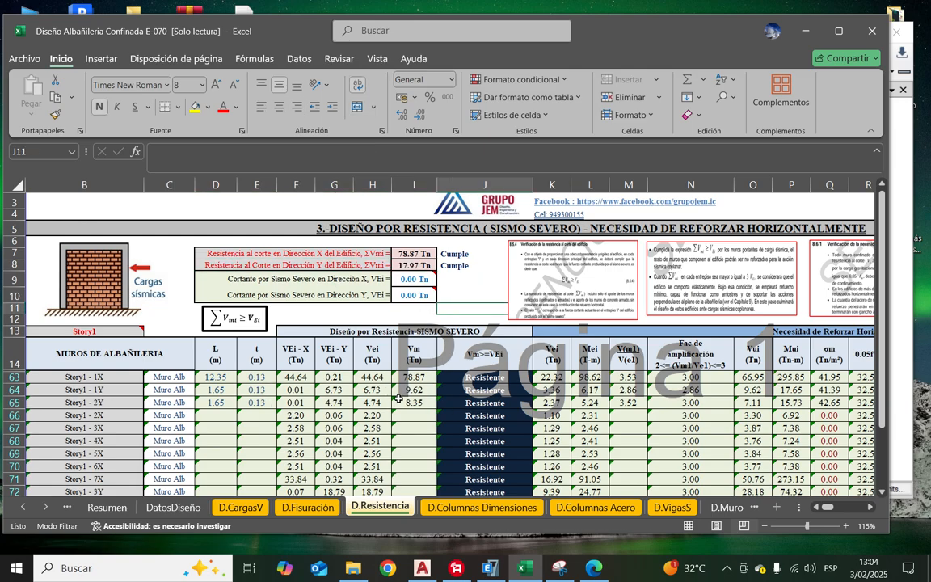
left_click(118, 391)
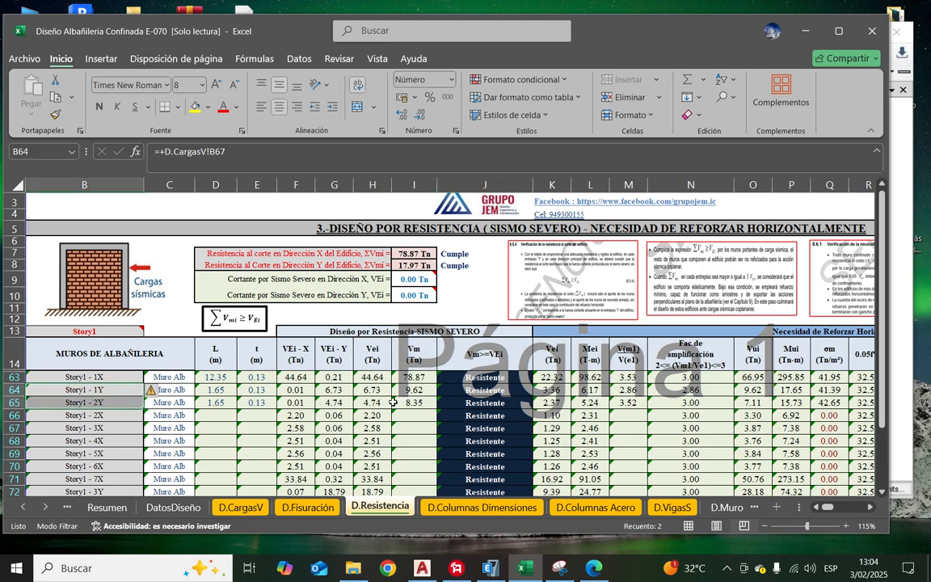
left_click_drag(414, 390, 414, 402)
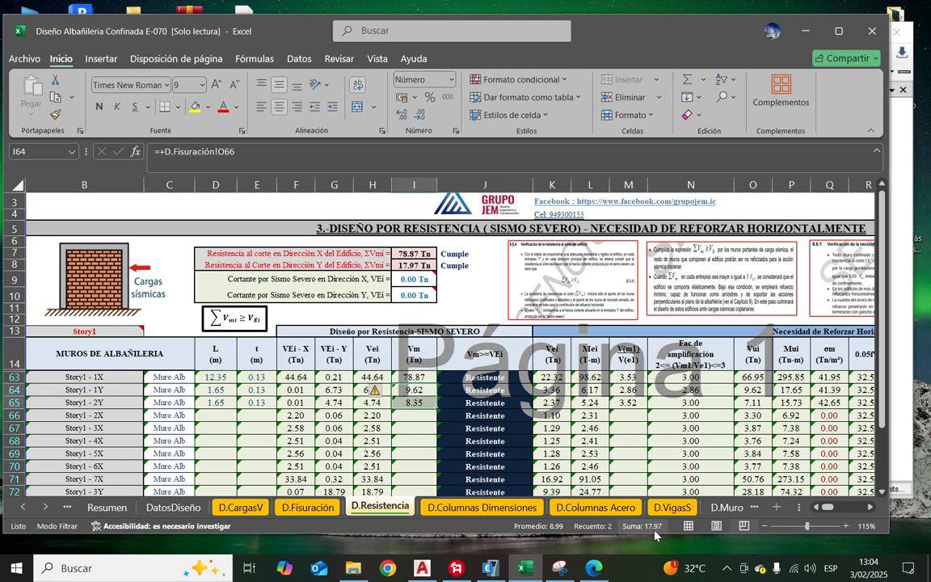
Step: Mark up the selected Vm sum, wall 1X's Vm and the building's X and Y shear resistances, then clear the markings
left_click(897, 500)
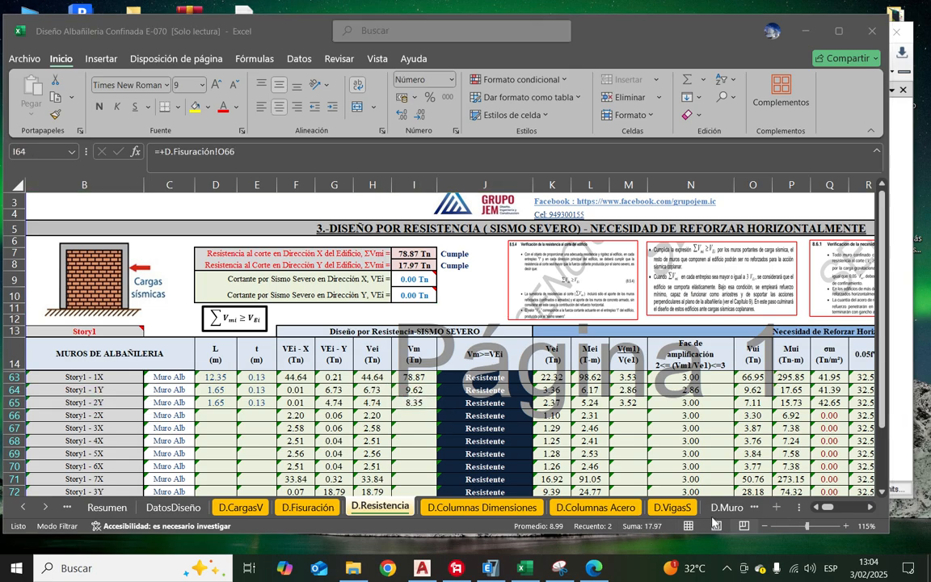
mouse_move(670, 508)
left_mouse_down()
mouse_move(649, 506)
mouse_move(625, 532)
left_mouse_up()
mouse_move(605, 375)
left_mouse_down()
mouse_move(642, 493)
mouse_move(643, 480)
mouse_move(610, 484)
left_mouse_up()
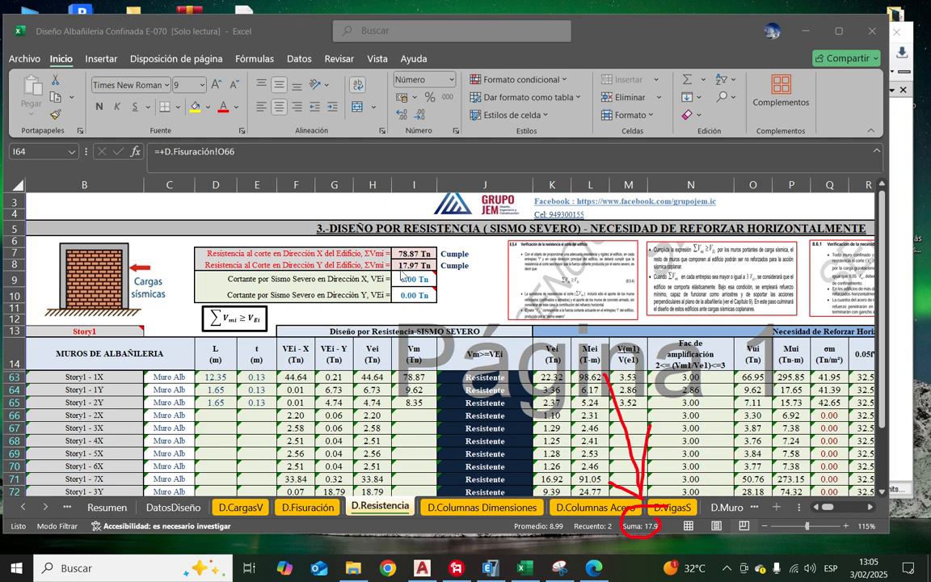
mouse_move(432, 264)
left_mouse_down()
mouse_move(399, 261)
mouse_move(396, 272)
left_mouse_up()
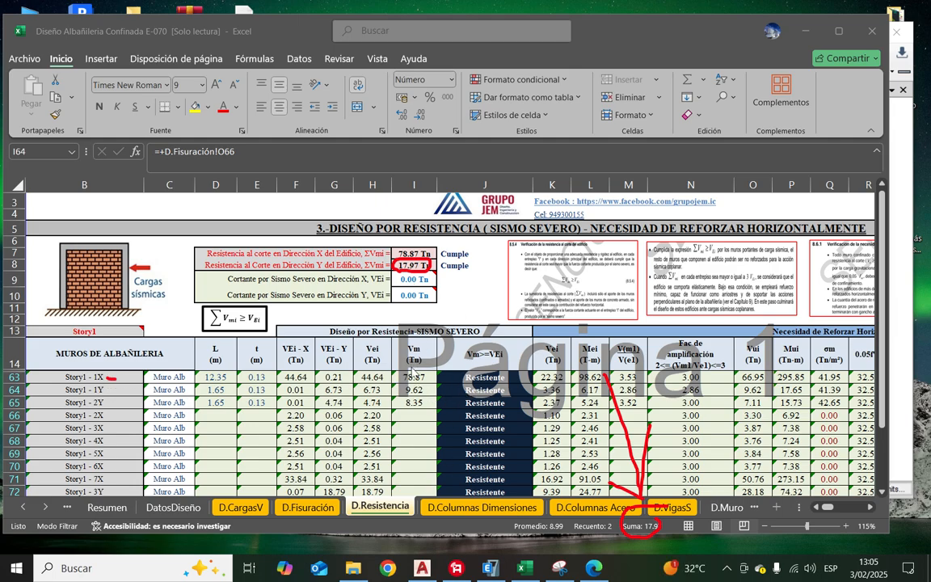
mouse_move(404, 369)
left_mouse_down()
mouse_move(398, 373)
mouse_move(418, 371)
left_mouse_up()
mouse_move(412, 248)
left_mouse_down()
mouse_move(395, 257)
mouse_move(433, 272)
mouse_move(415, 246)
left_mouse_up()
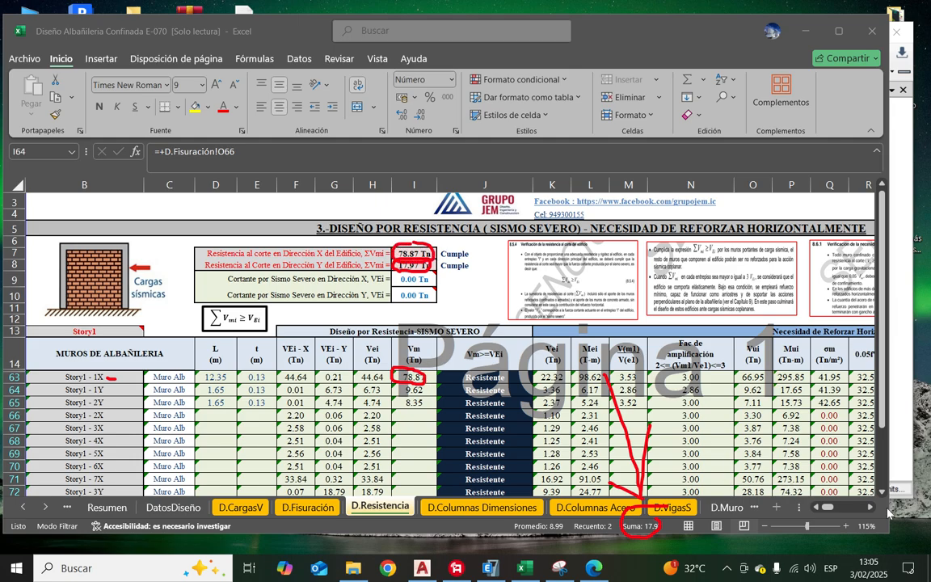
key("Escape")
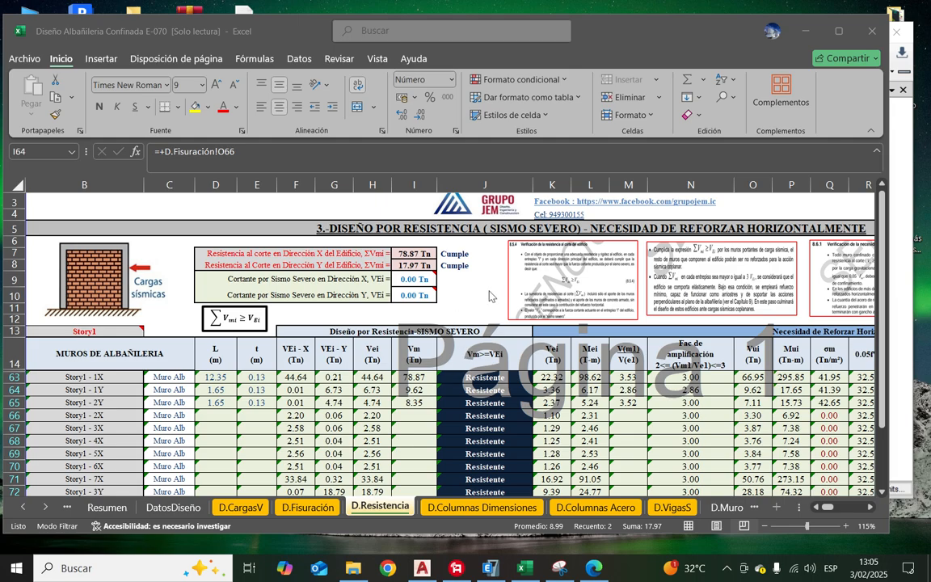
Step: Enter a severe earthquake shear VEi of 89 Tn for both the X and Y directions
left_click(407, 284)
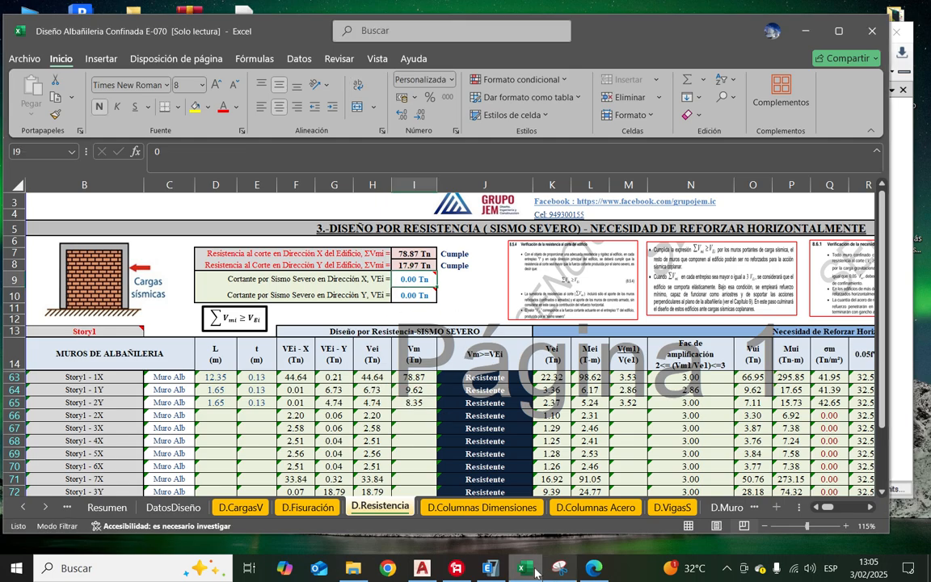
left_click(410, 289)
mouse_move(409, 297)
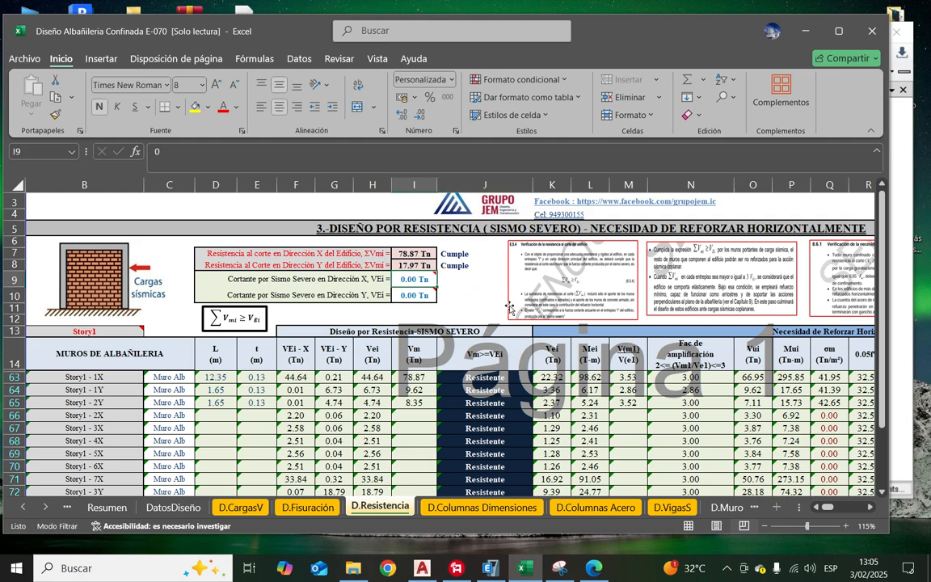
type("8")
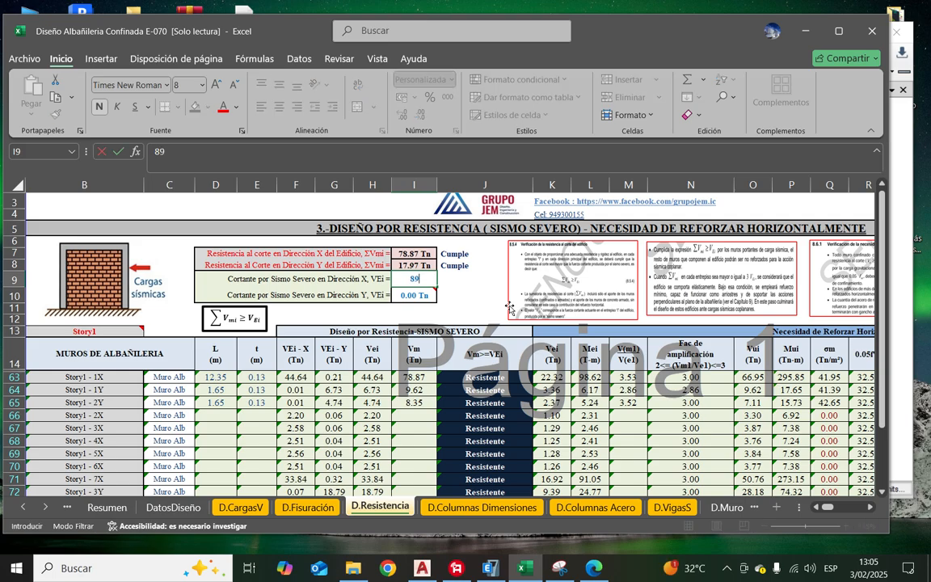
type("9")
key("Return")
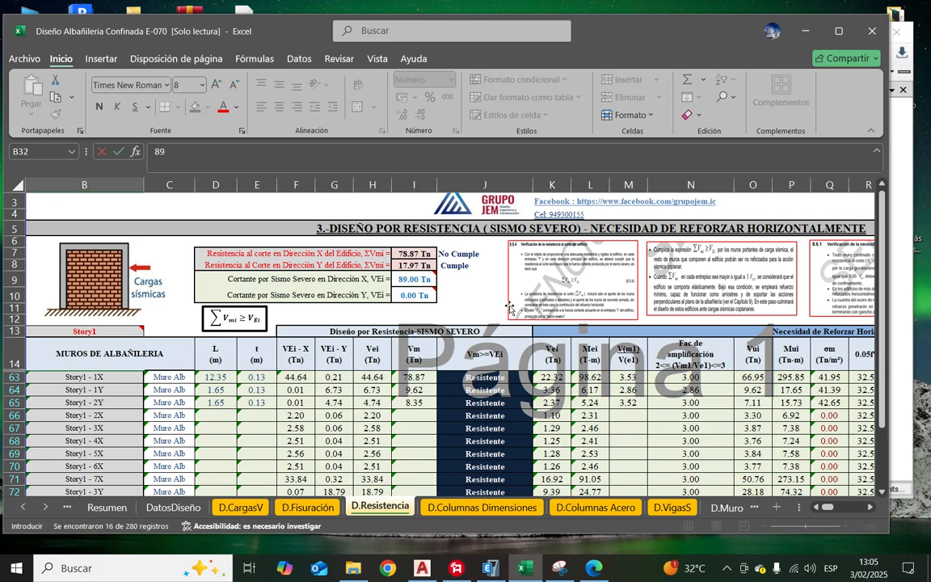
left_click(419, 295)
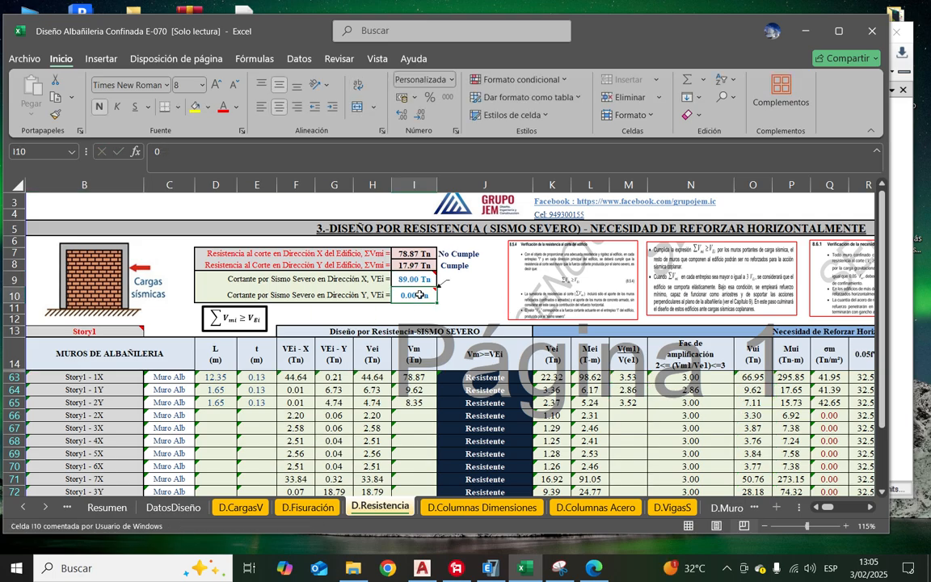
type("89")
key("Return")
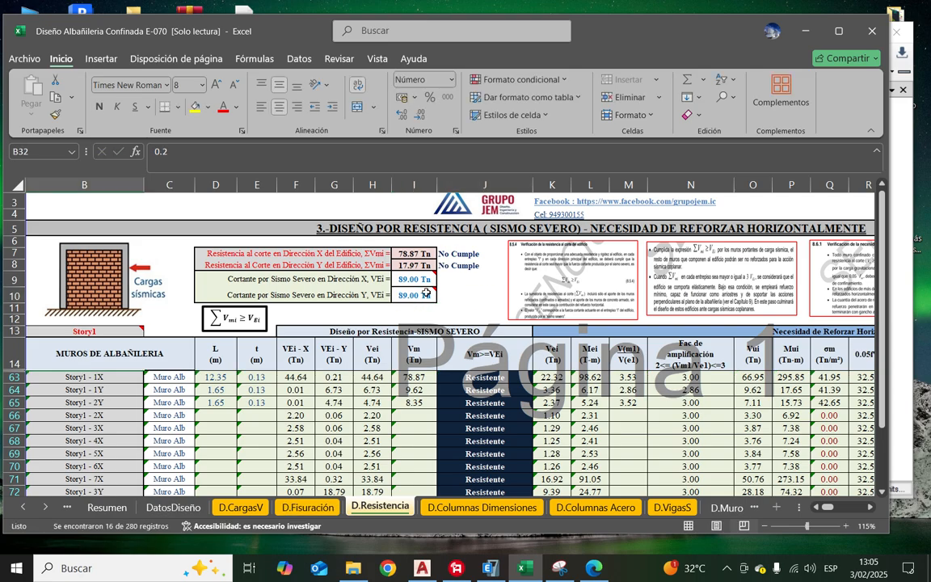
Step: Compare the X and Y shear resistances with the severe earthquake shears and review the blank Vm cells of the remaining Story1 walls
left_click(413, 254)
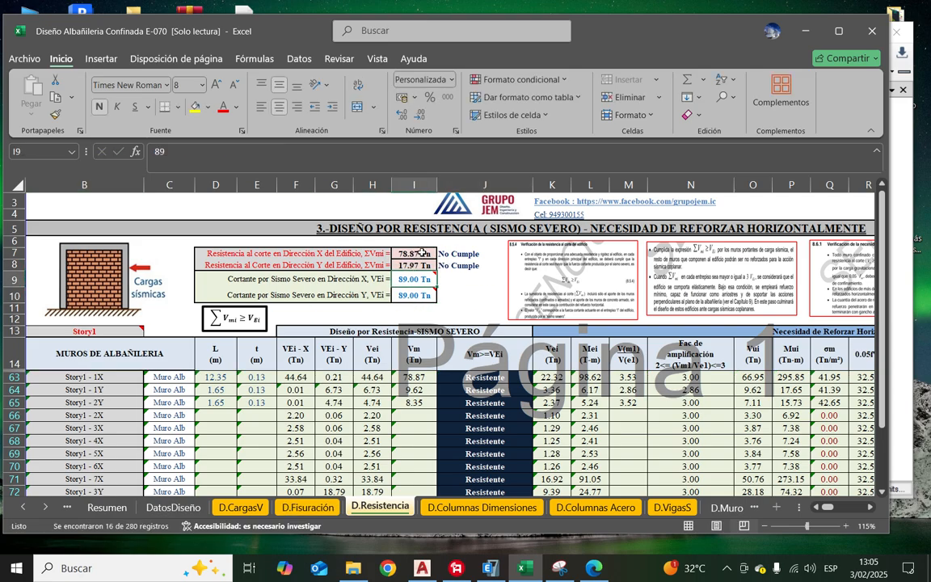
left_click_drag(412, 254, 416, 447)
left_click(459, 293)
scroll(411, 317, "down", 3)
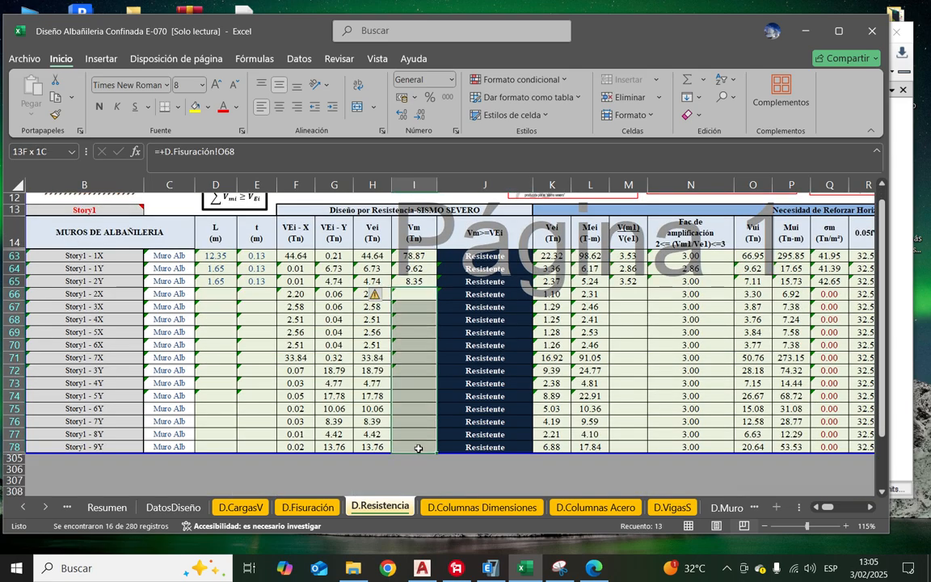
scroll(266, 347, "up", 4)
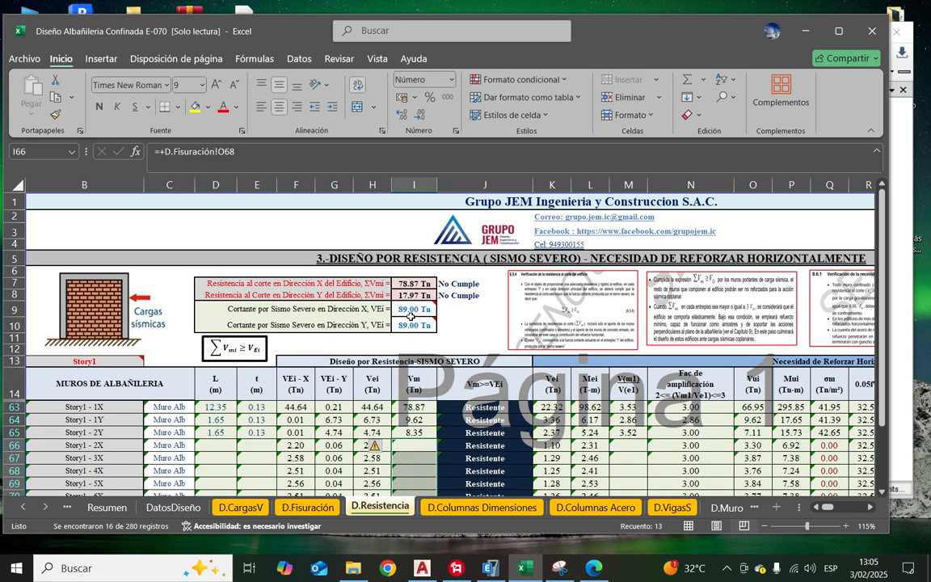
left_click(457, 324)
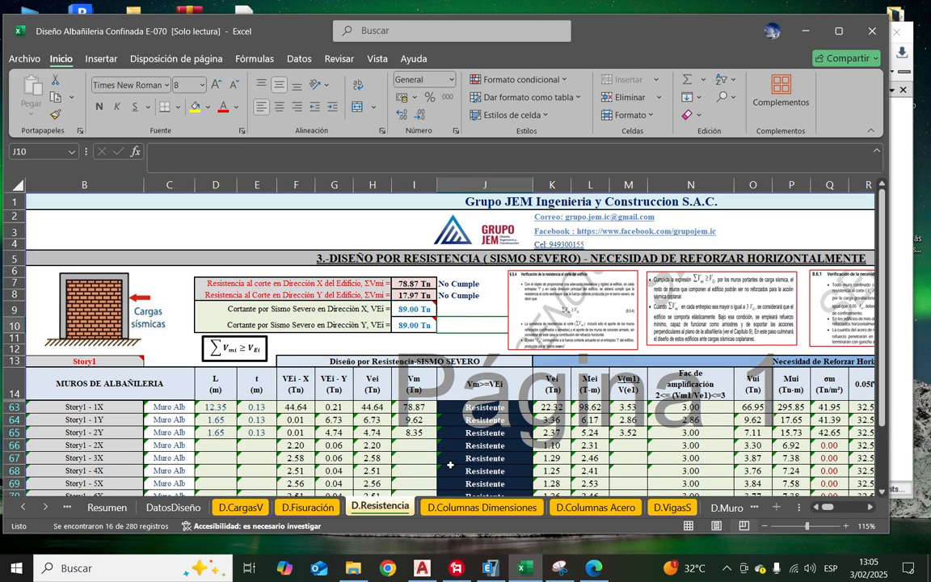
Step: Filter the confinement column dimension table on the D.Columnas Dimensiones sheet to Story1
left_click(483, 508)
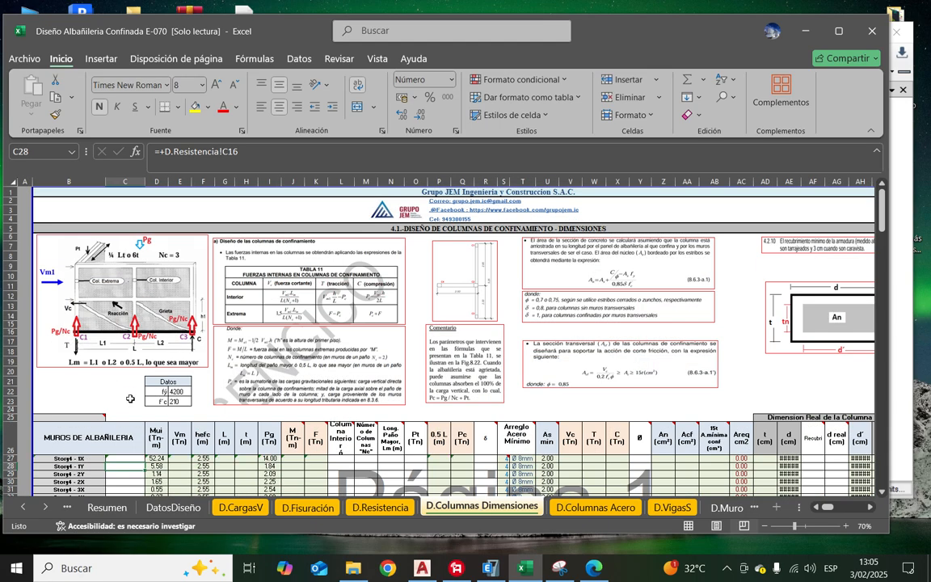
scroll(128, 399, "down", 2)
left_click(93, 369)
left_click(96, 357)
left_click(99, 363)
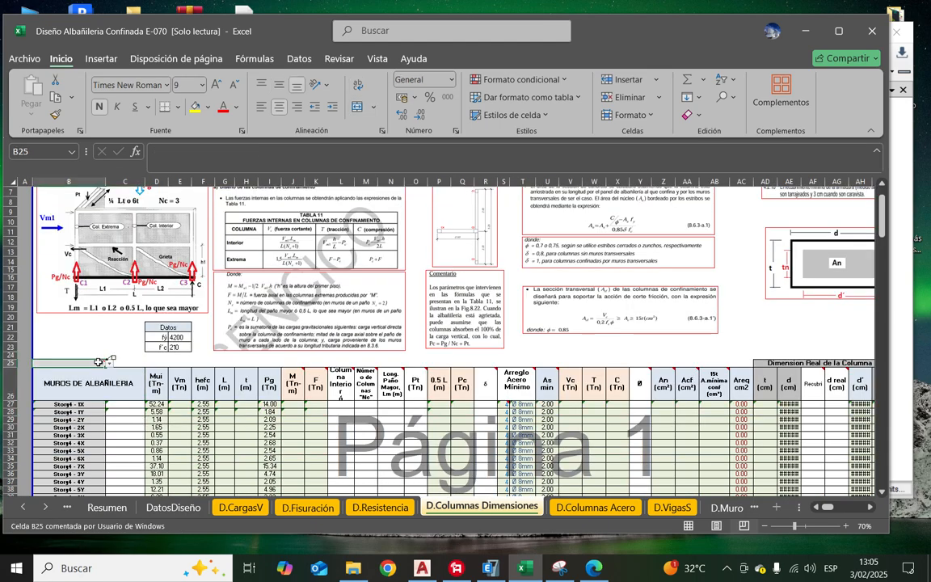
left_click(110, 363)
left_click(56, 373)
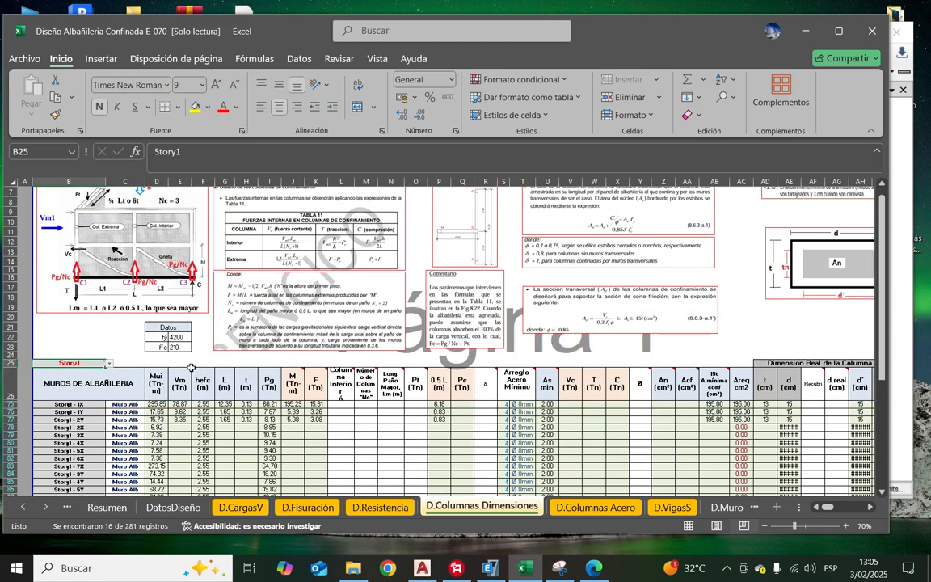
scroll(192, 367, "down", 4)
Step: Filter the confinement column steel table on the D.Columnas Acero sheet to Story1
left_click(599, 507)
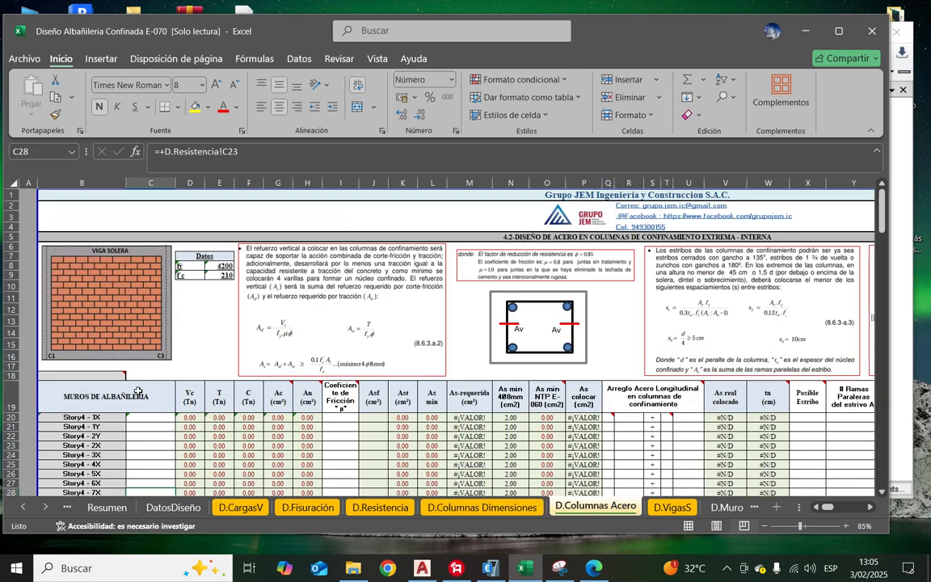
left_click(118, 377)
left_click(130, 375)
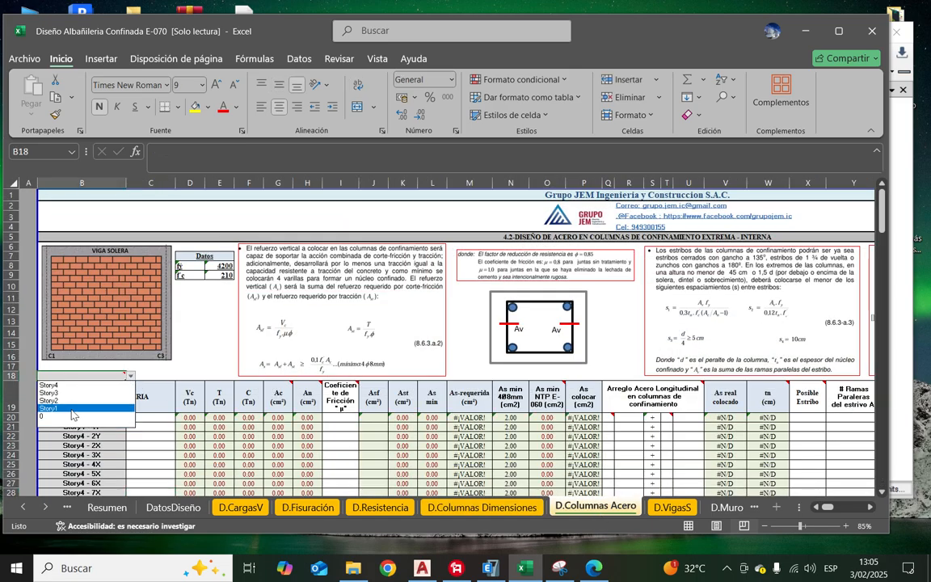
left_click(61, 387)
scroll(177, 371, "down", 2)
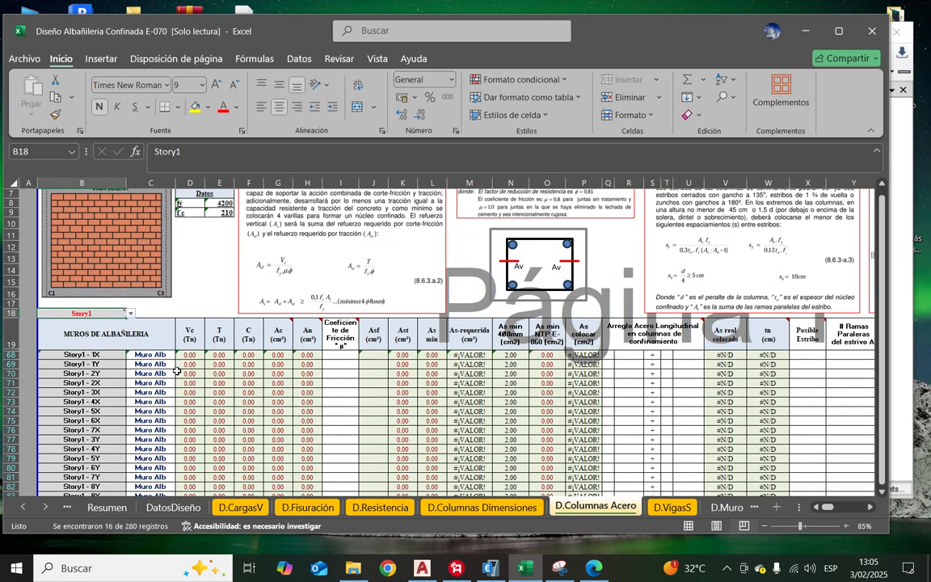
scroll(177, 371, "down", 4)
scroll(291, 355, "up", 3)
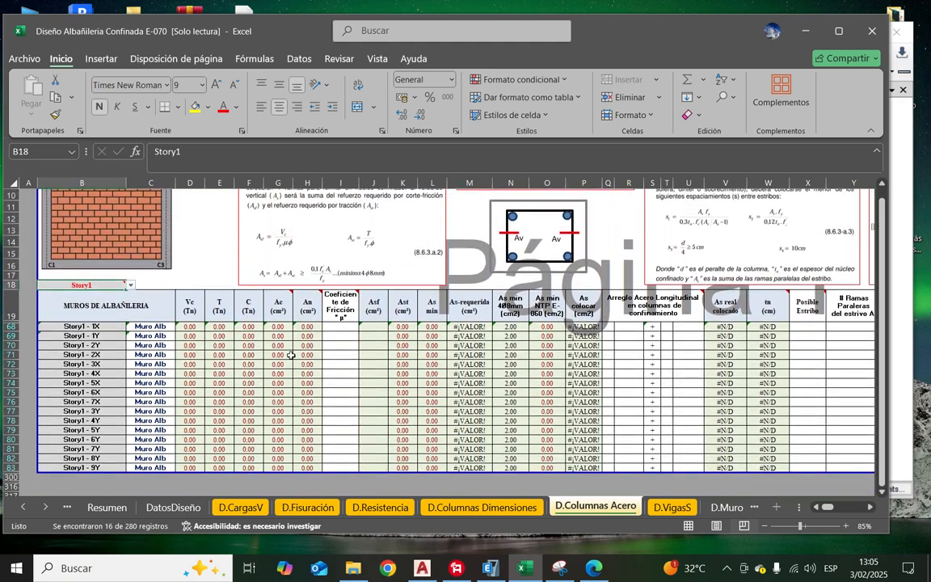
Step: Bring the collar beam design on the D.VigasS sheet into view and filter its wall table to Story1
left_click(673, 507)
key("Left")
key("Left")
key("Left")
key("Left")
key("Left")
key("Left")
key("Left")
key("Left")
key("Left")
key("Left")
key("Left")
key("Left")
key("Left")
key("Left")
key("Left")
key("Left")
key("Left")
key("Left")
key("Left")
key("Left")
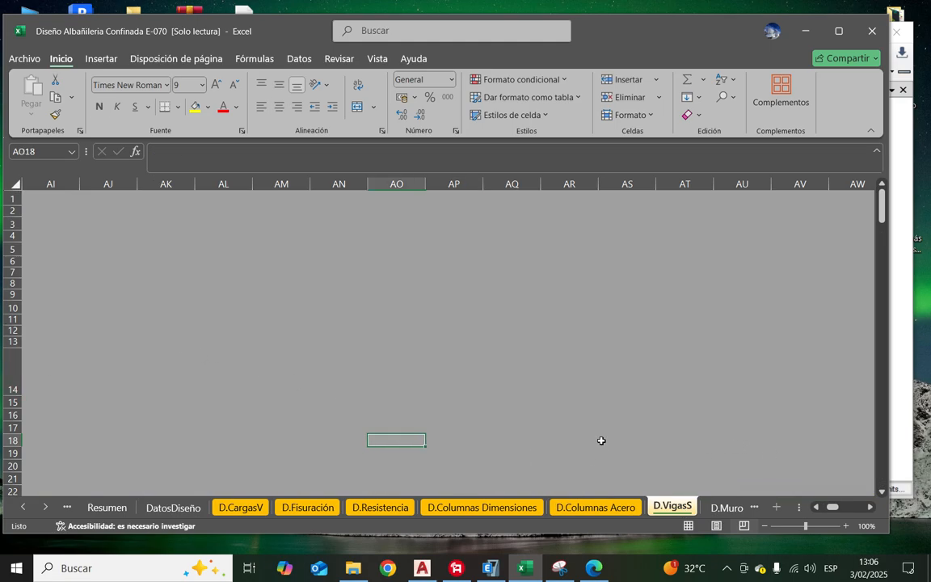
key("Left")
key("Left")
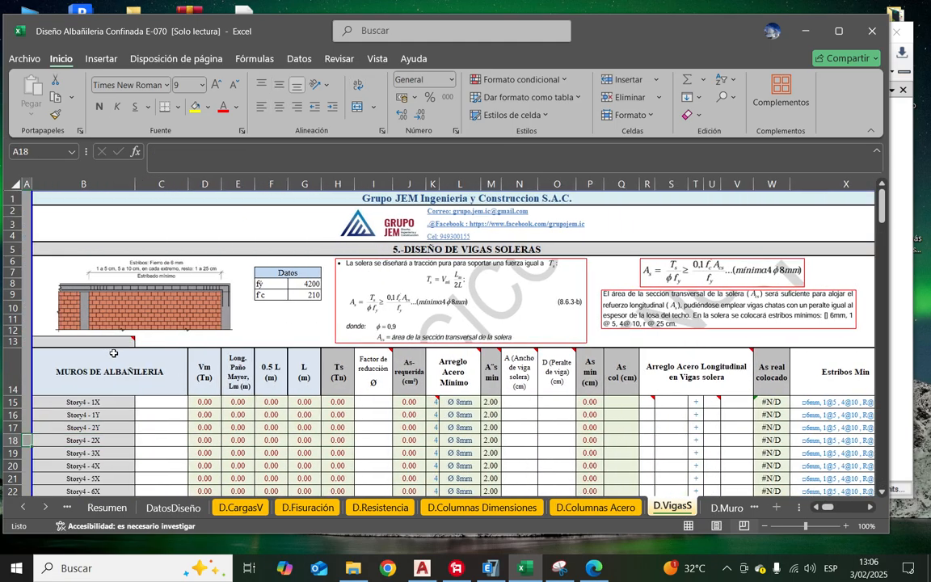
key("Up")
left_click(119, 342)
left_click(140, 343)
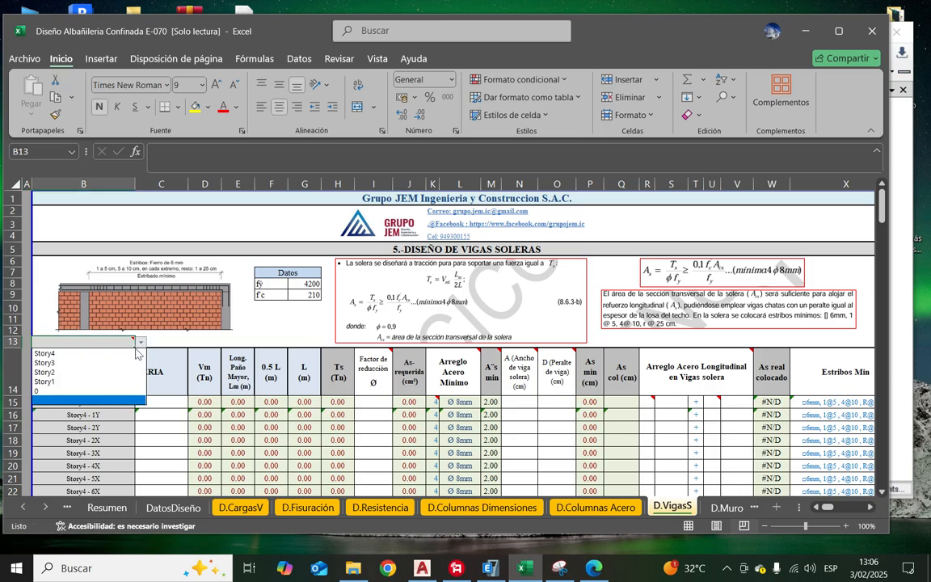
left_click(81, 381)
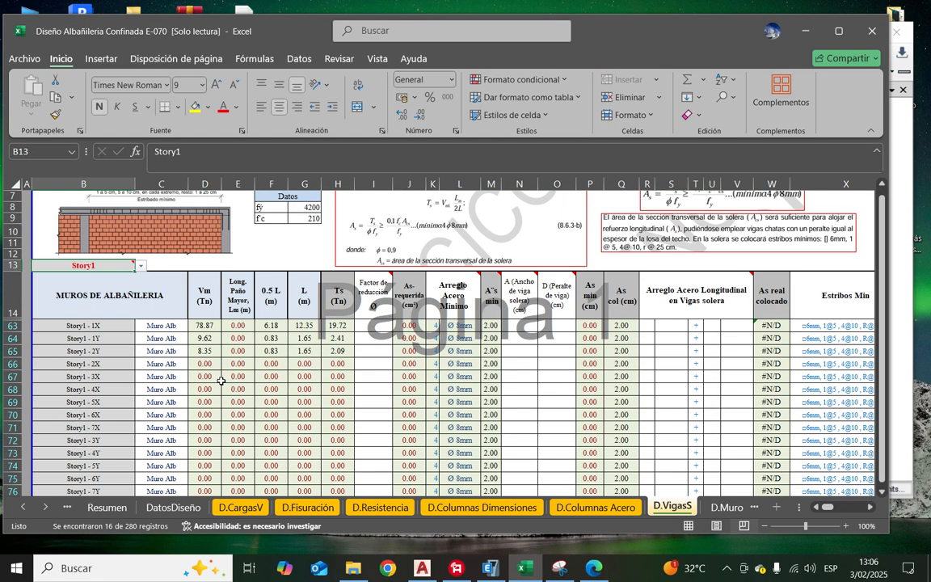
Step: Review the reduction factor, beam width A and beam depth D input cells for the Story1 collar beams
scroll(221, 381, "down", 3)
scroll(392, 364, "up", 3)
left_click_drag(374, 325, 380, 478)
left_click_drag(524, 327, 553, 473)
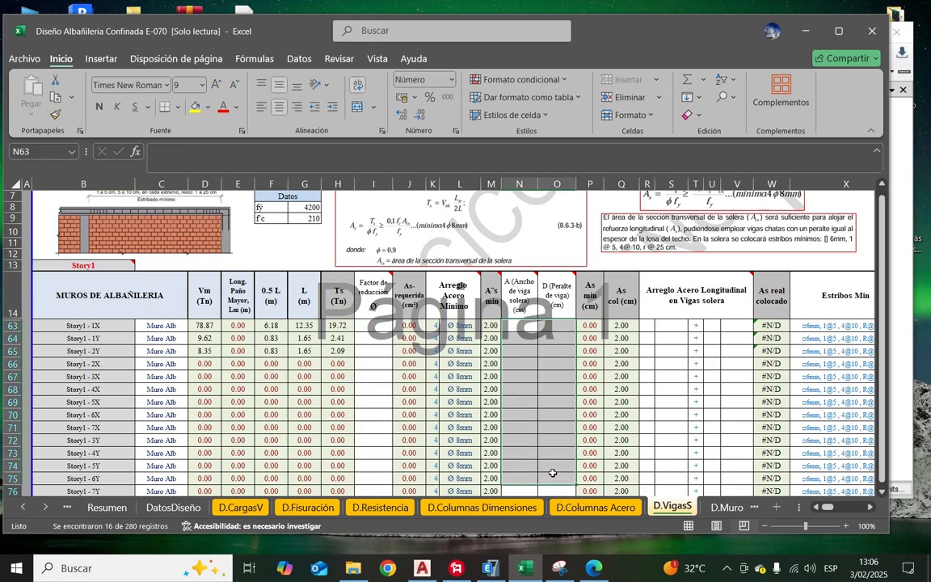
Step: Set the reduction factor Ø to 0.9 for all Story1 collar beams
left_click(384, 328)
left_click(399, 326)
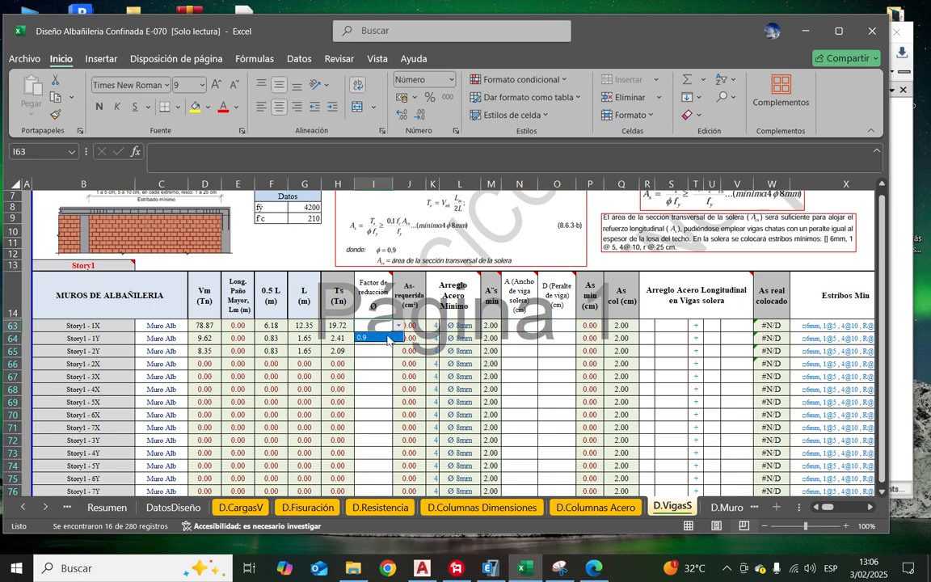
left_click(384, 340)
left_click_drag(392, 330, 384, 483)
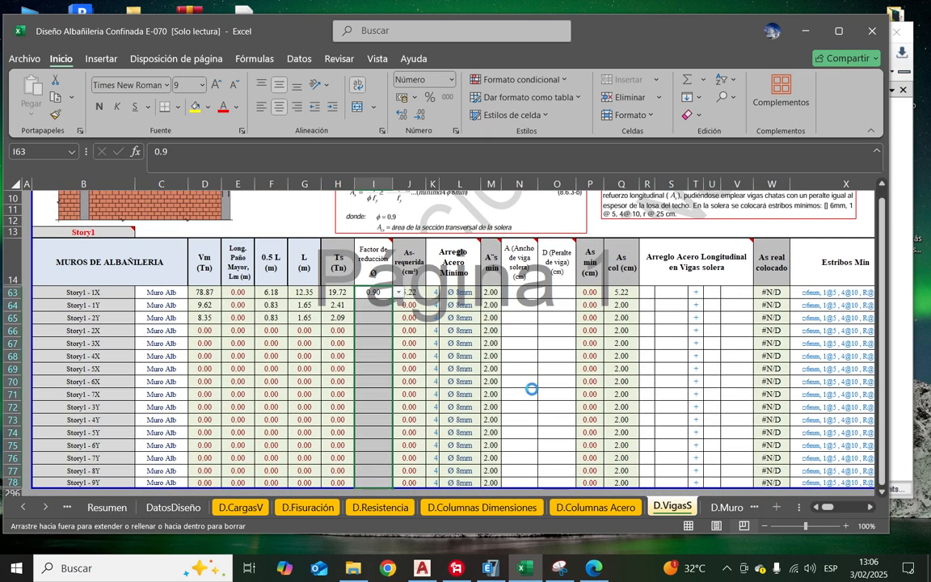
Step: Set the collar beam width A to 15 cm and depth D to 20 cm for all Story1 walls
left_click(533, 293)
type("15")
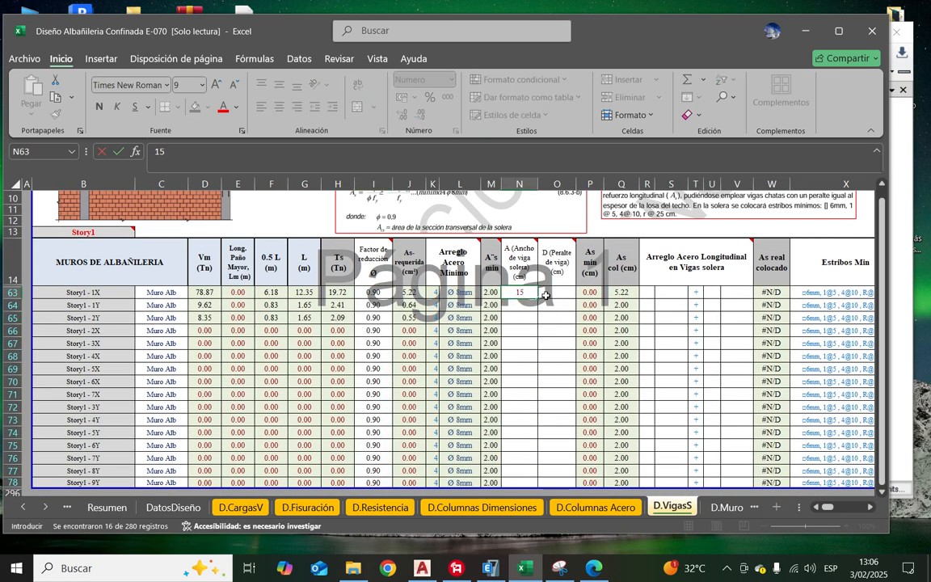
left_click(546, 296)
type("20")
left_click(548, 316)
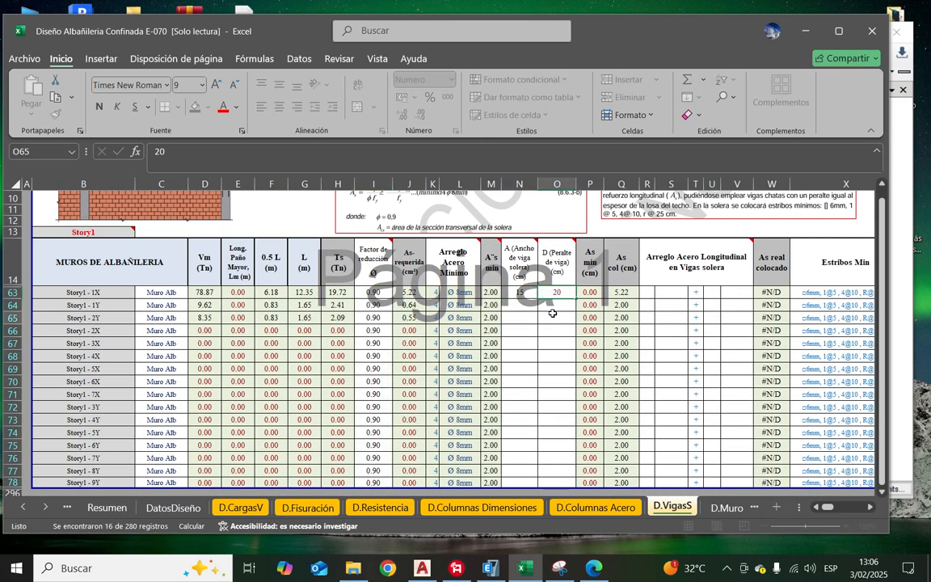
left_click_drag(521, 296, 573, 486)
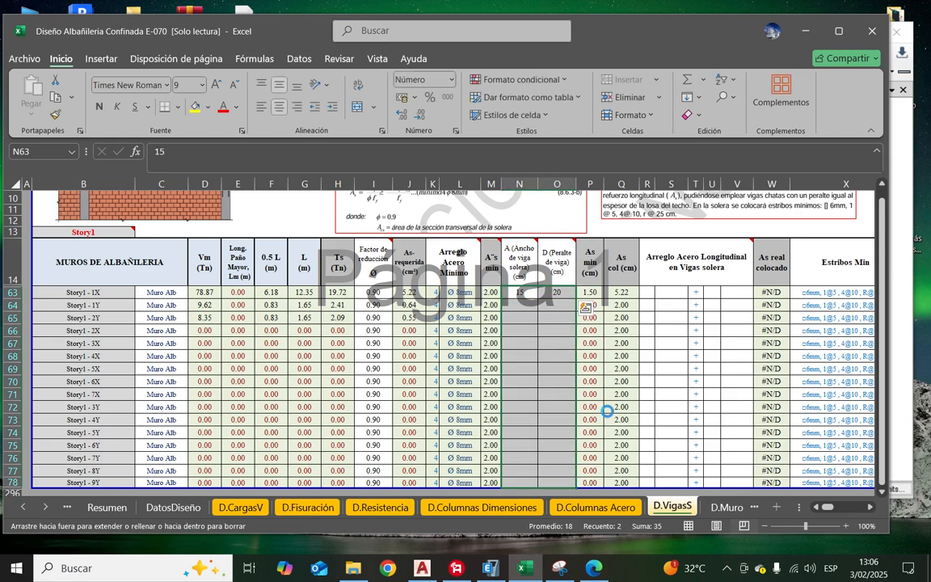
Step: Enter 4 bars of Ø 6mm as the first longitudinal steel group for all Story1 collar beams
left_click(649, 294)
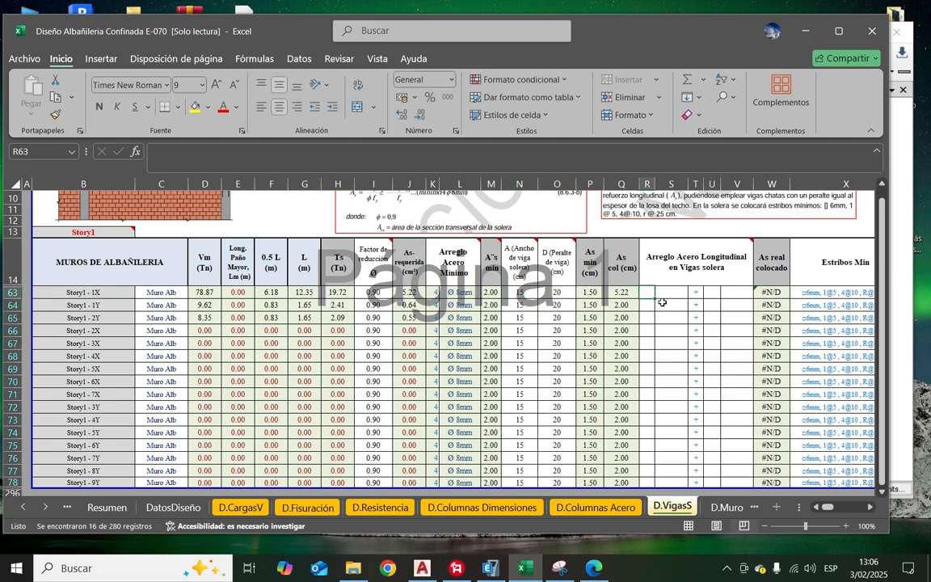
type("4")
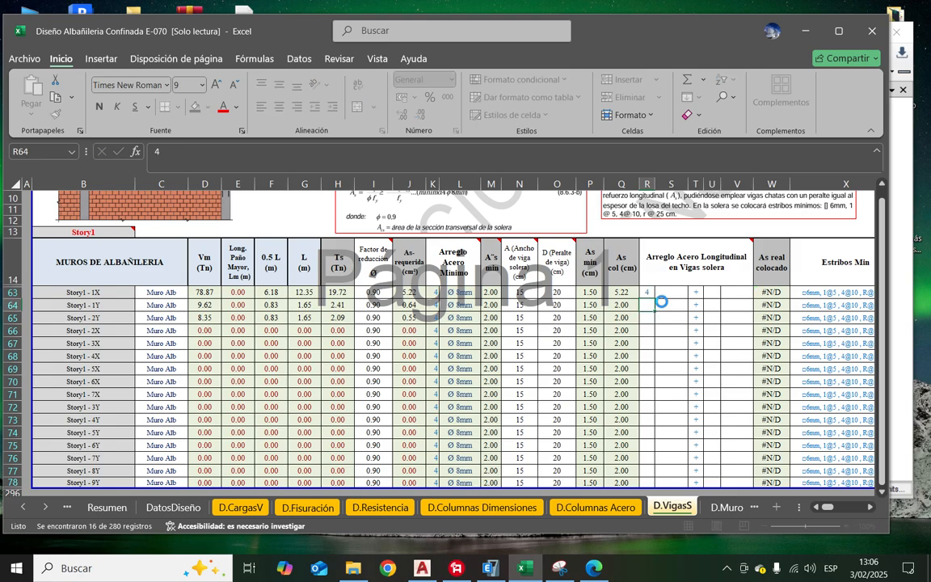
left_click_drag(655, 299, 651, 444)
left_click(679, 283)
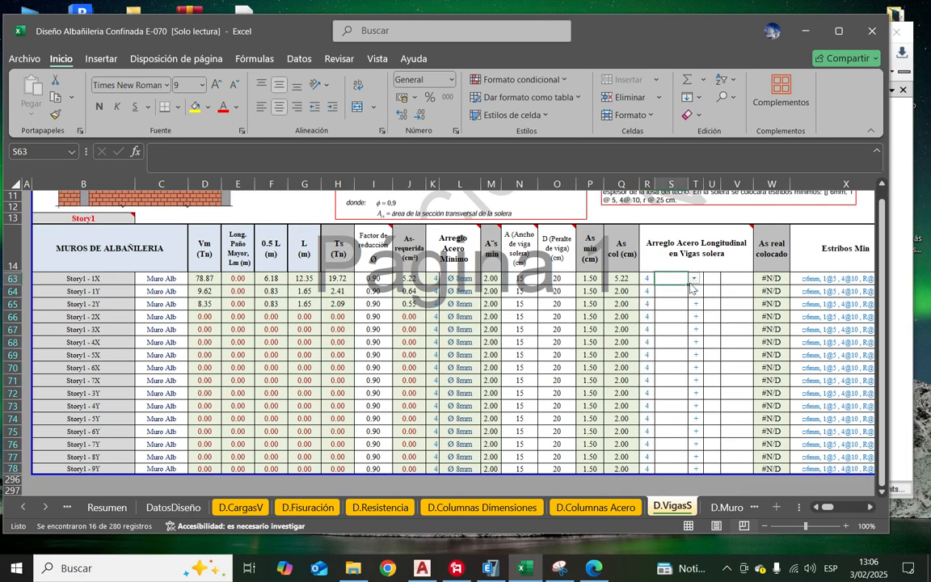
left_click(693, 279)
left_click(671, 290)
left_click_drag(688, 285, 677, 473)
Step: Enter 0 bars of Ø 6mm as the second longitudinal steel group for all Story1 collar beams
left_click(716, 278)
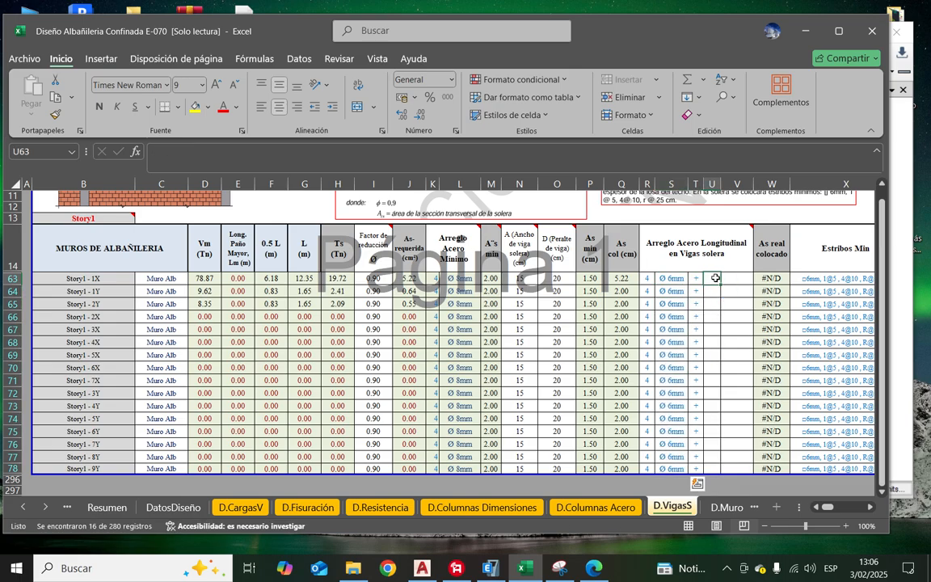
type("0")
key("Return")
left_click(729, 277)
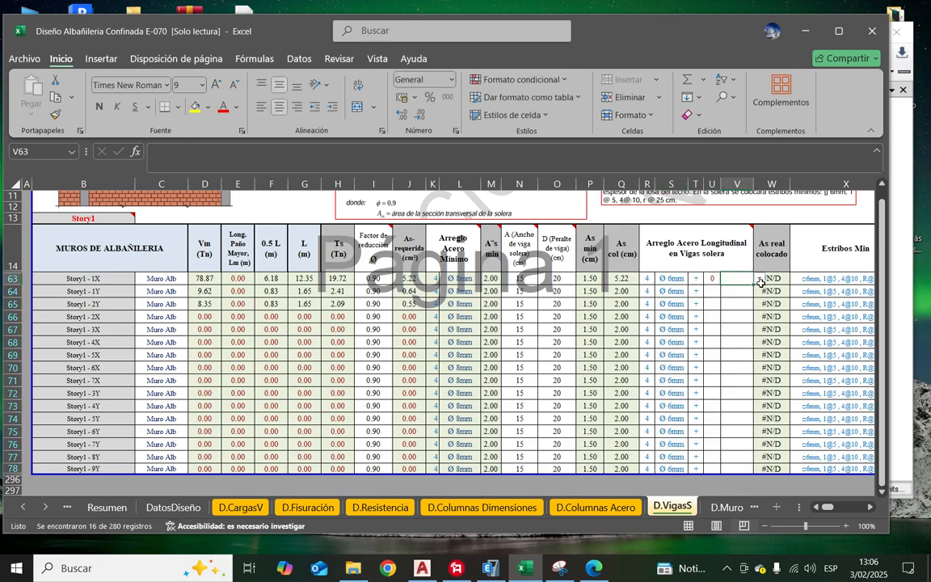
left_click(760, 279)
left_click(741, 290)
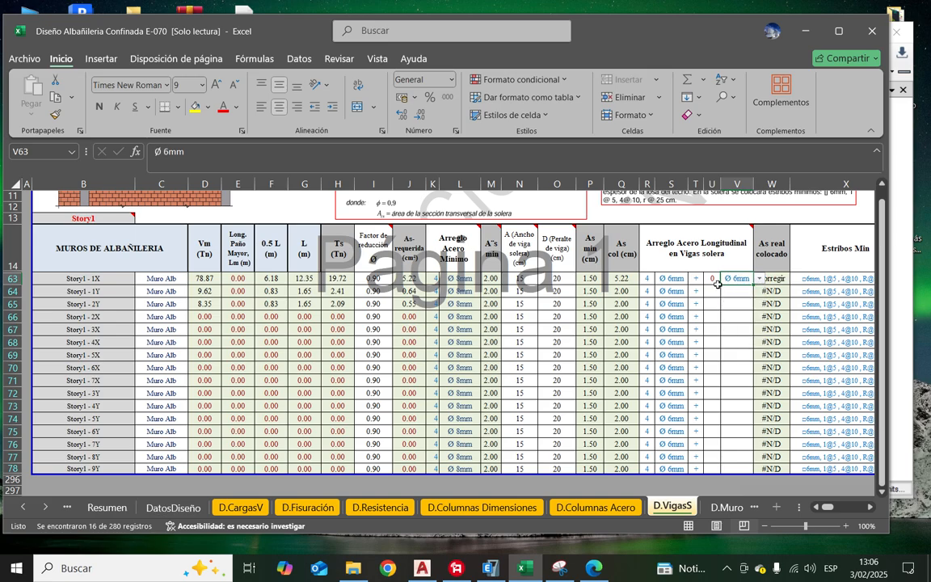
left_click_drag(716, 281, 711, 468)
key("ctrl+c")
key("Return")
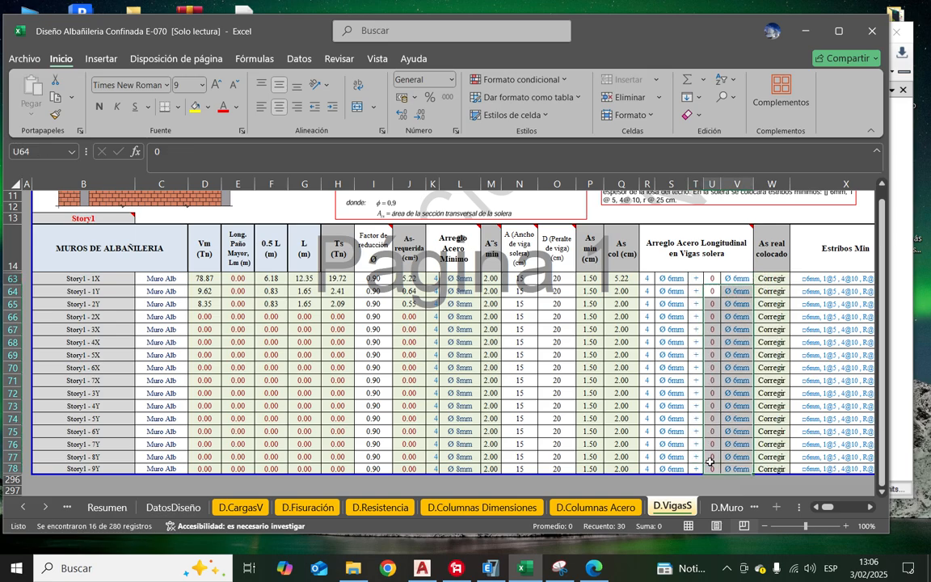
Step: Change the first longitudinal bar group's diameter to Ø 1/2" for all Story1 collar beams
left_click(663, 279)
left_click(694, 278)
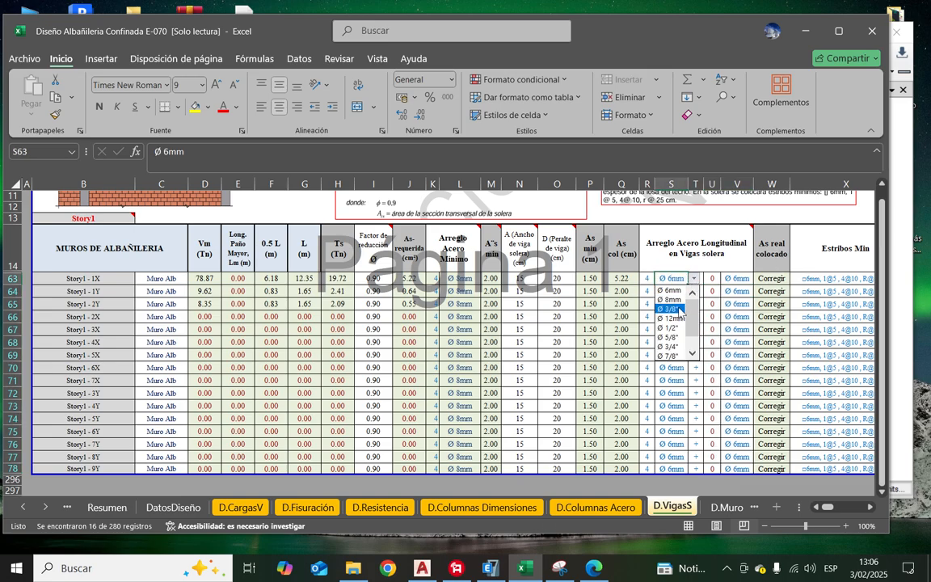
left_click(662, 329)
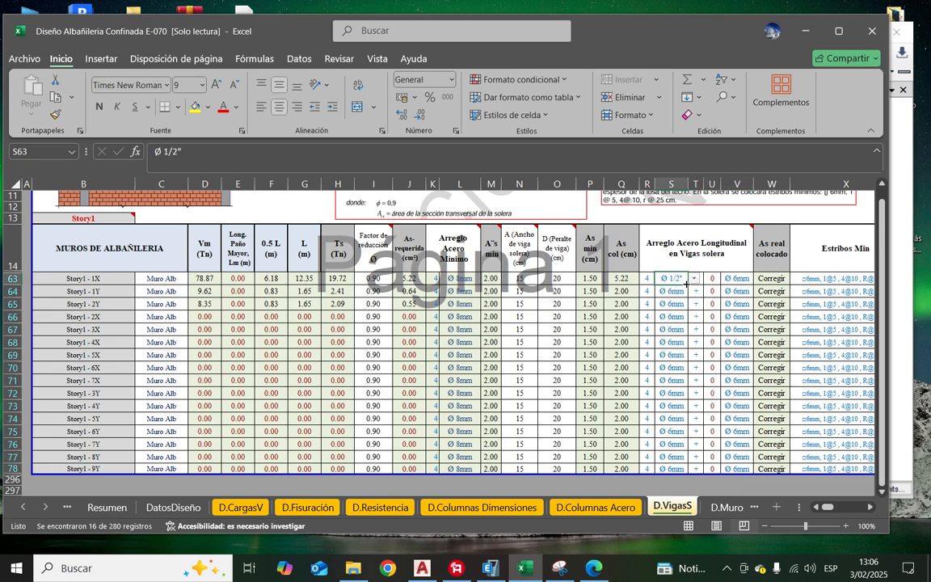
left_click_drag(687, 284, 679, 471)
Step: Set the second longitudinal group of the Story1 - 1X collar beam to 1 bar
left_click(715, 279)
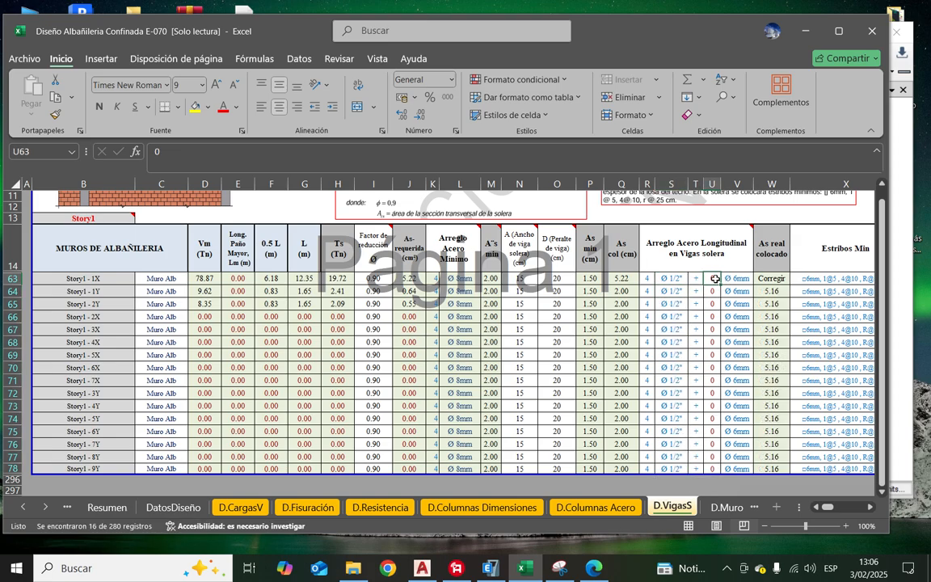
type("1")
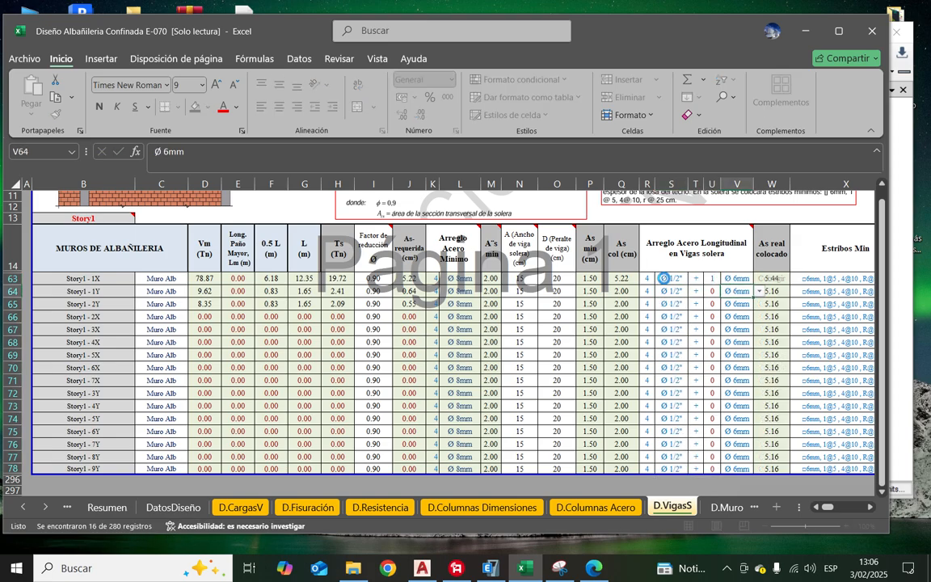
left_click(732, 293)
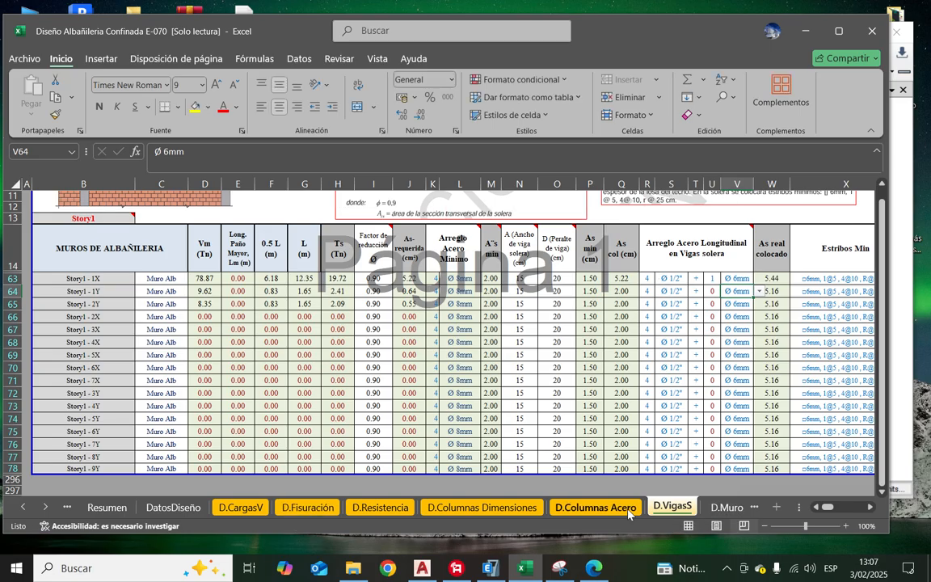
Step: Return to the D.Columnas Dimensiones sheet and review the column type, Nc, Lm and Pt input cells of the Story1 walls
key("ctrl+Page_Up")
scroll(400, 430, "up", 1)
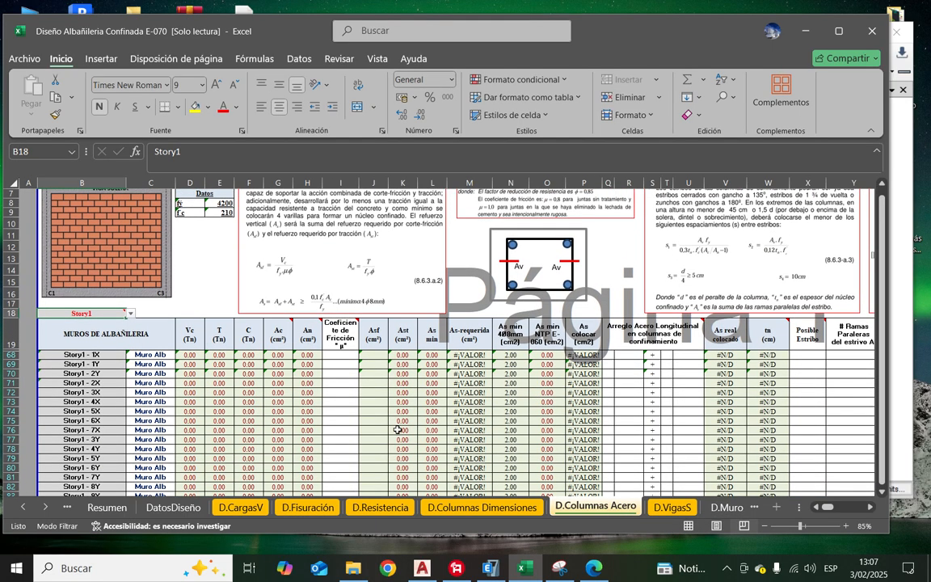
key("ctrl+Page_Up")
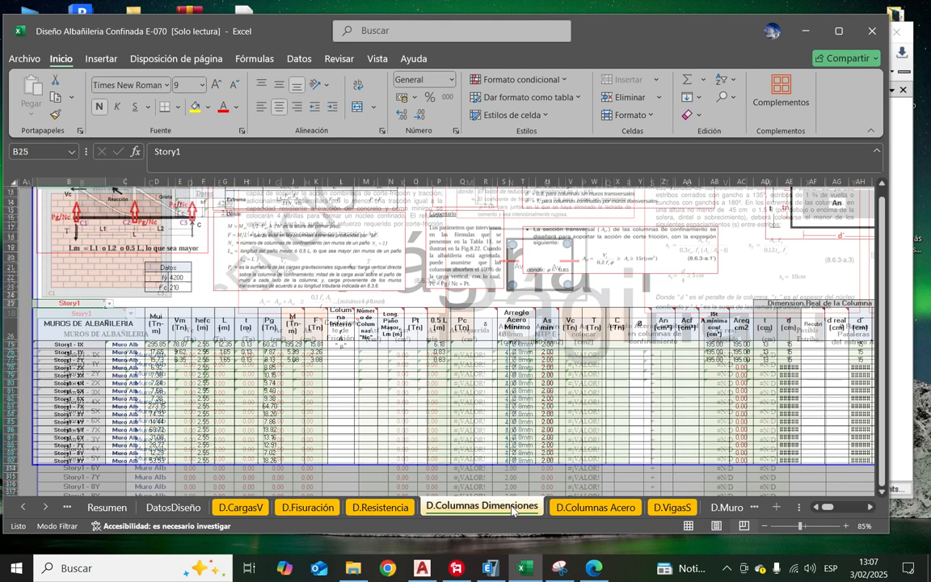
scroll(314, 363, "up", 1)
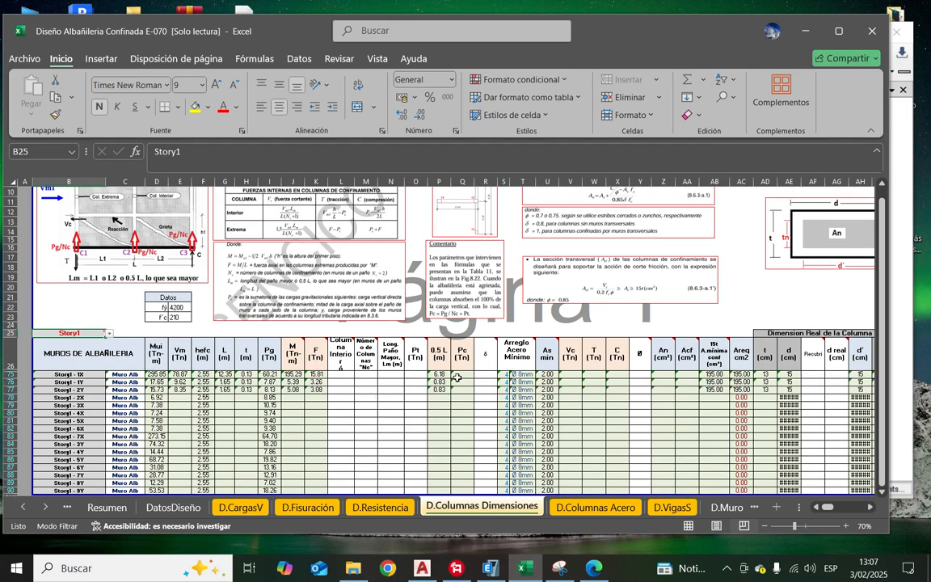
left_click_drag(461, 377, 485, 382)
left_click_drag(342, 375, 412, 385)
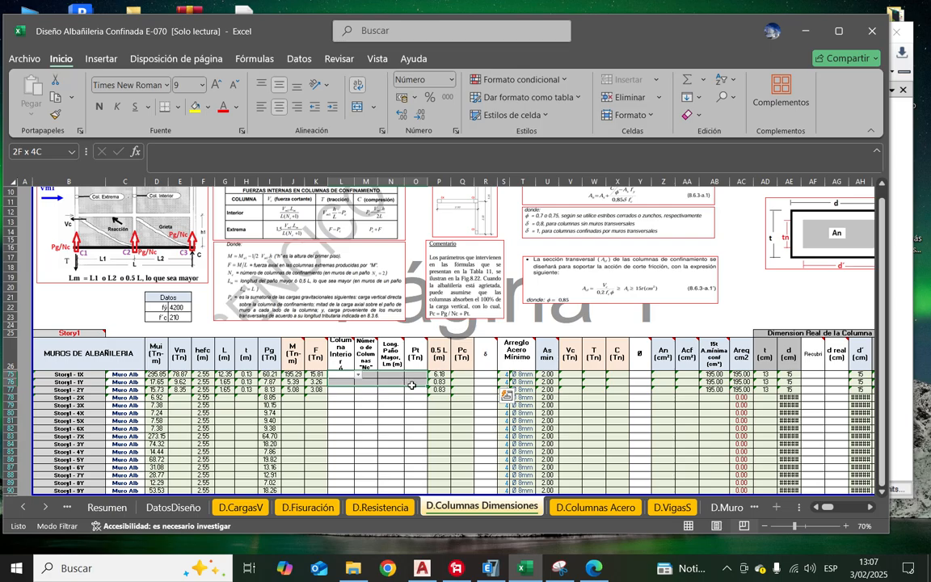
left_click(346, 408)
scroll(345, 407, "up", 3, "ctrl")
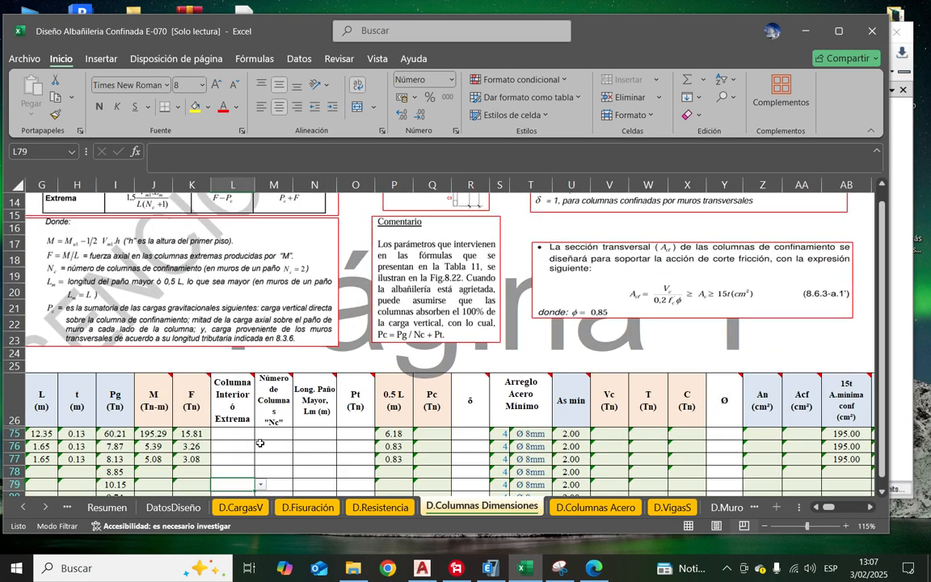
scroll(260, 444, "down", 1)
Step: Set the confinement column type to Extrema for walls Story1 - 1X, 1Y and 2Y
left_click(235, 392)
left_click(260, 394)
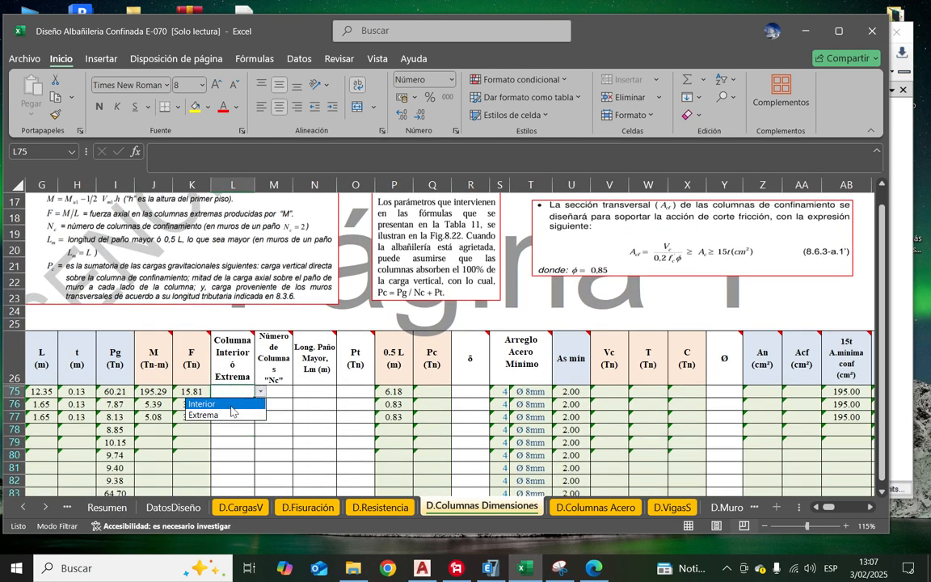
left_click(233, 413)
left_click(232, 404)
left_click(261, 404)
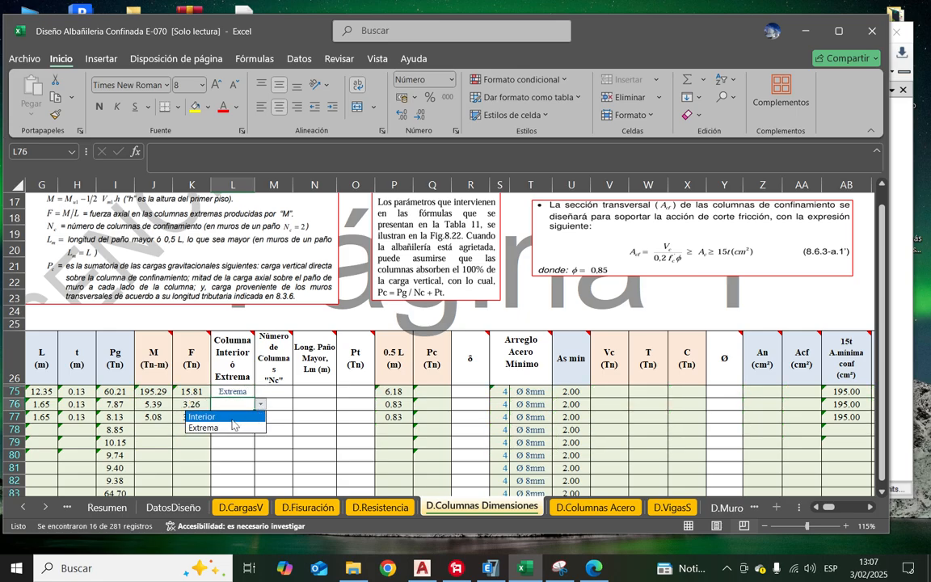
left_click(238, 418)
left_click(238, 418)
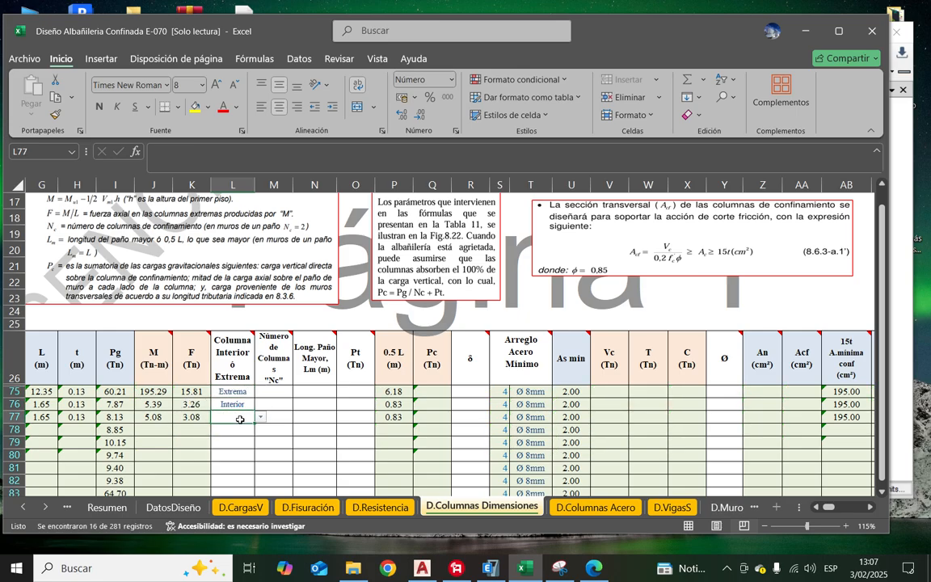
left_click(260, 417)
left_click(233, 442)
left_click(238, 404)
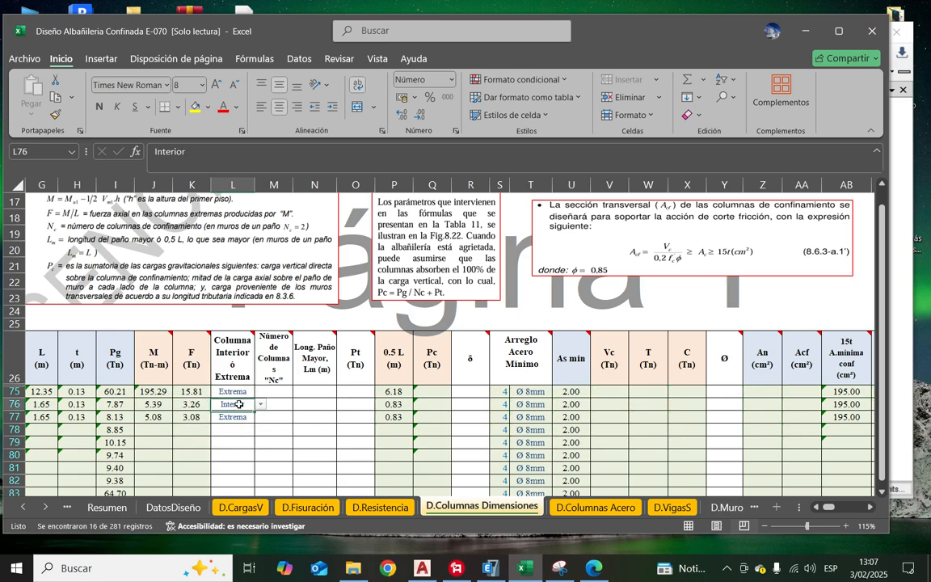
left_click(260, 404)
left_click(221, 425)
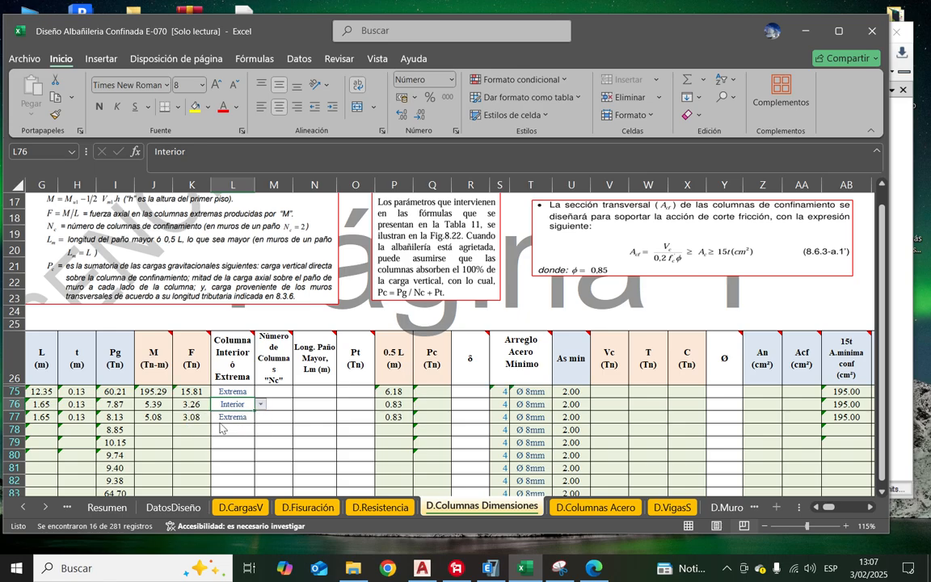
Step: Set the number of columns Nc to 5 for wall Story1 - 1X and to 2 for walls 1Y and 2Y
left_click(281, 415)
left_click(286, 395)
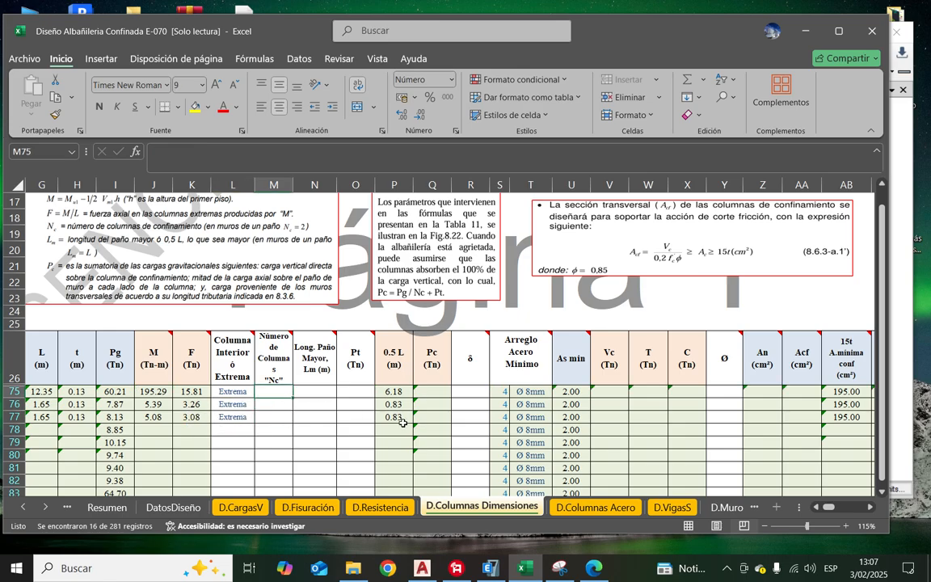
type("5}")
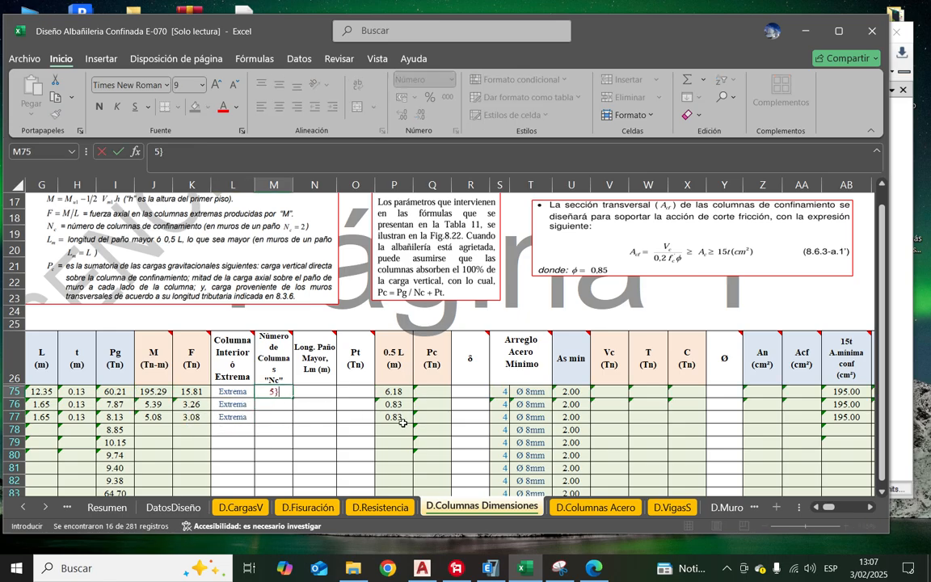
key("Return")
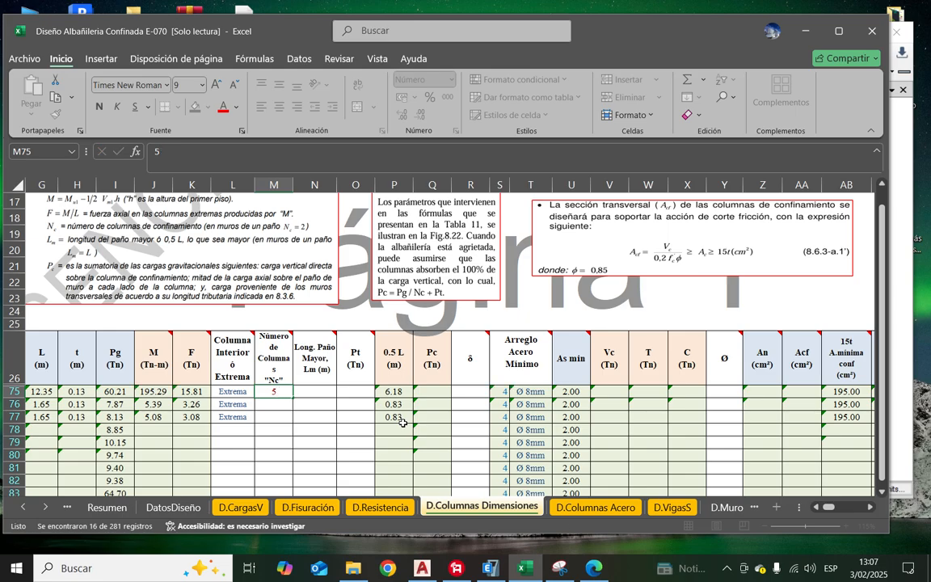
type("2")
key("Return")
type("2")
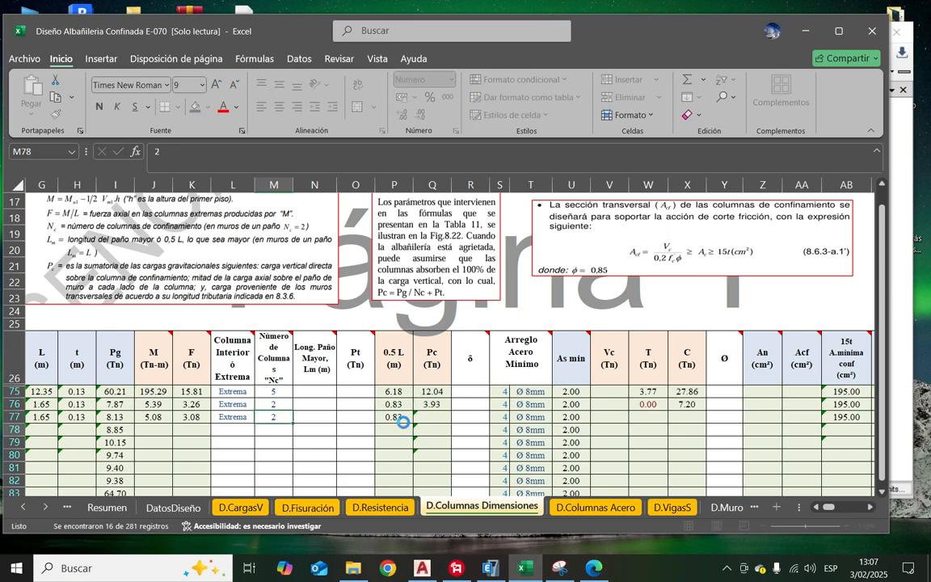
key("Return")
Step: Copy the lengths L of walls Story1 - 1Y and 2Y into their longest span Lm cells as values
left_click(322, 429)
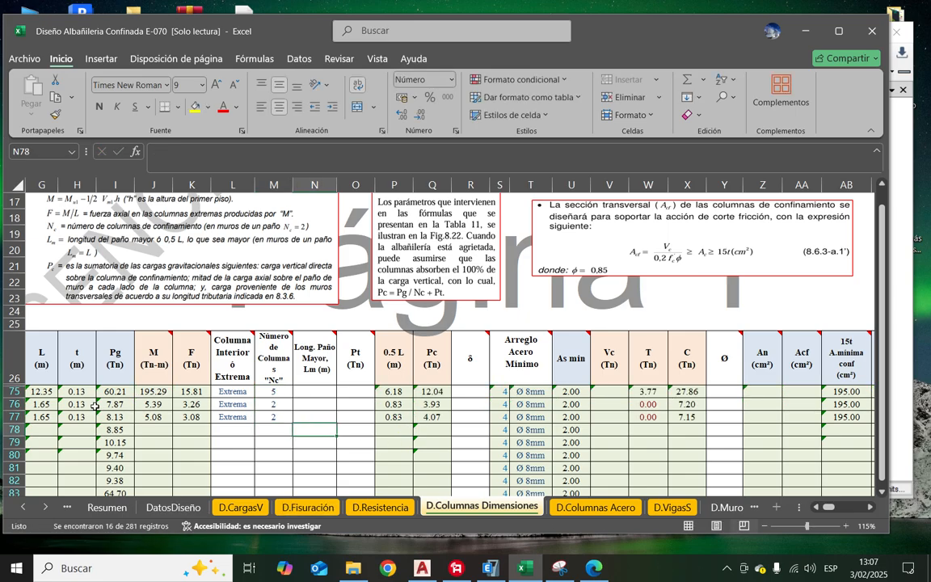
left_click_drag(42, 405, 42, 417)
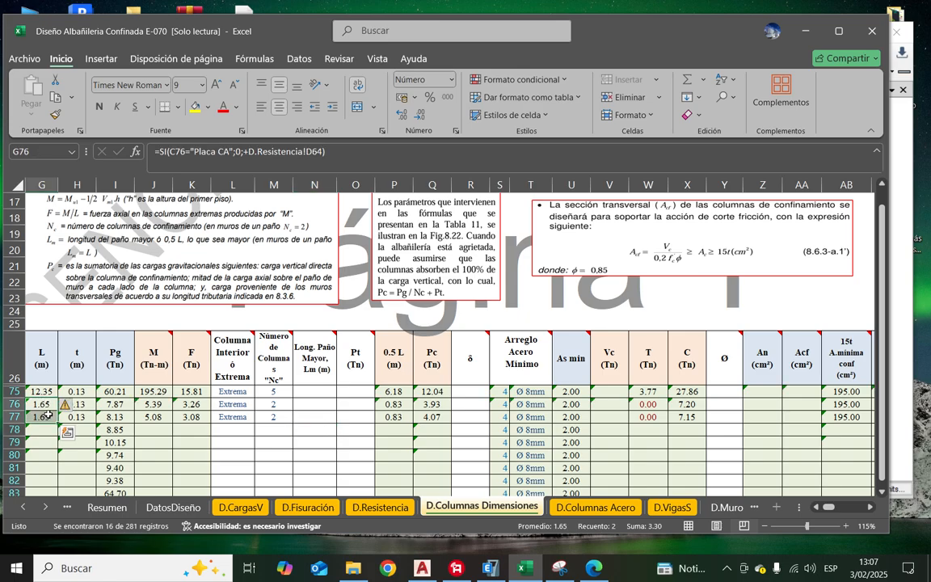
key("ctrl+c")
left_click_drag(315, 404, 315, 417)
right_click(315, 417)
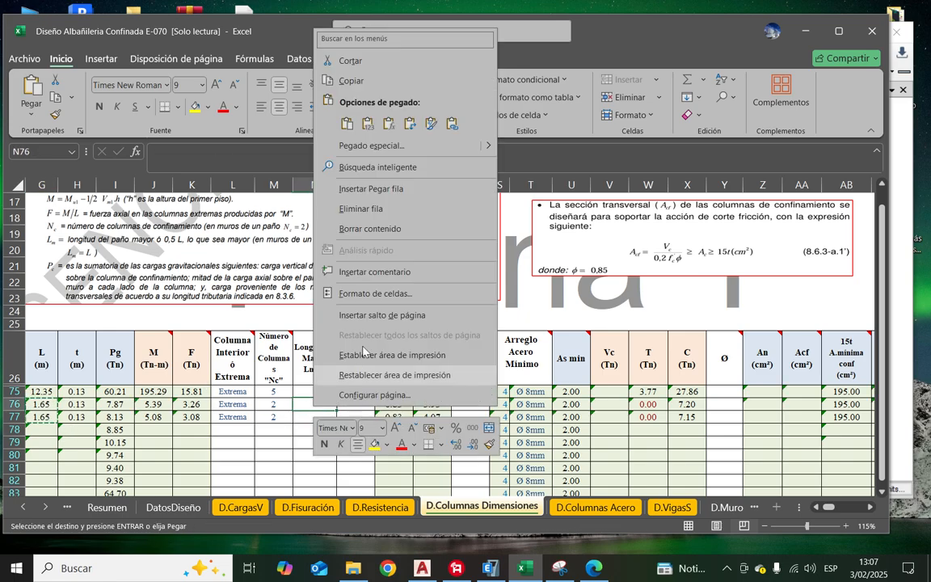
left_click(331, 111)
left_click(316, 391)
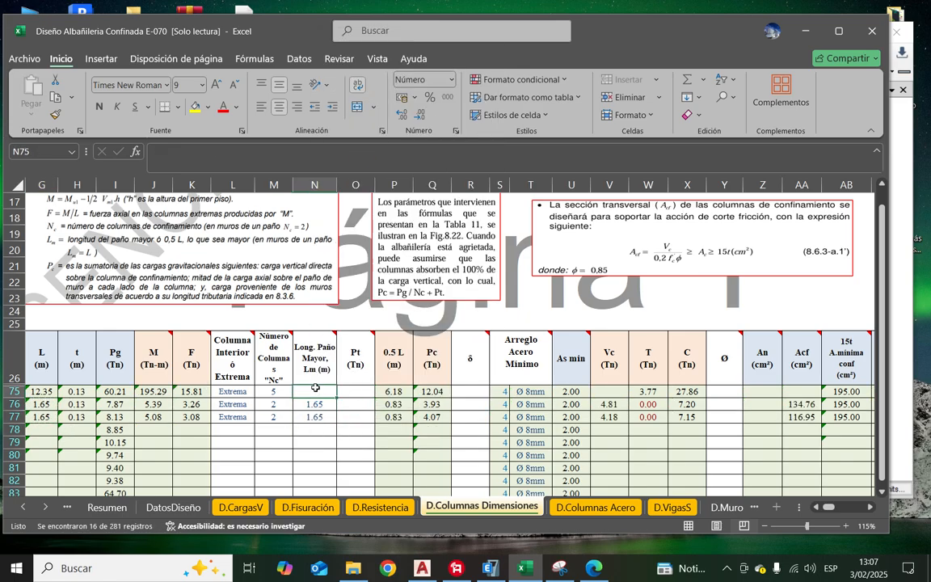
Step: Set the longest span Lm of wall Story1 - 1X to 2.35 m and Pt to 0 for walls 1X, 1Y and 2Y
type("2.35")
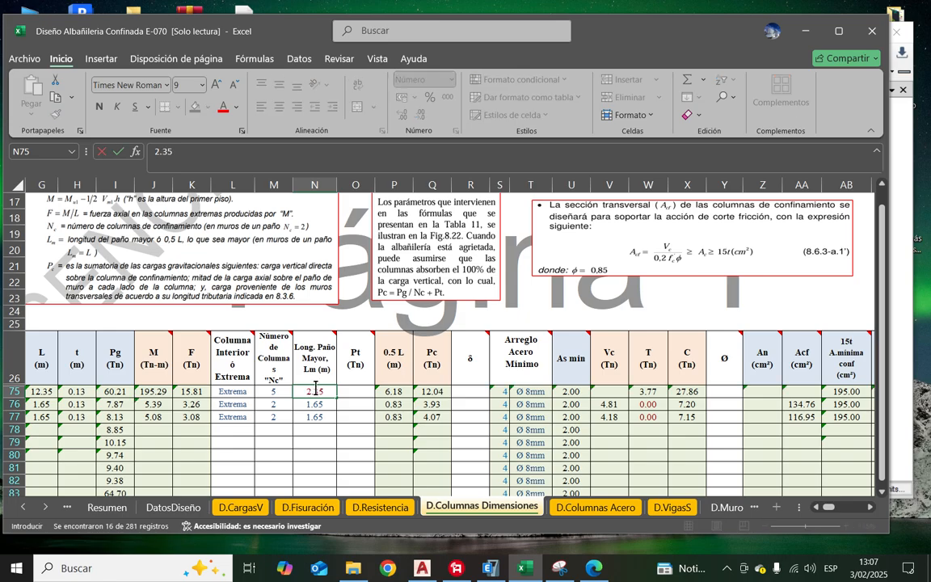
key("Return")
left_click(358, 392)
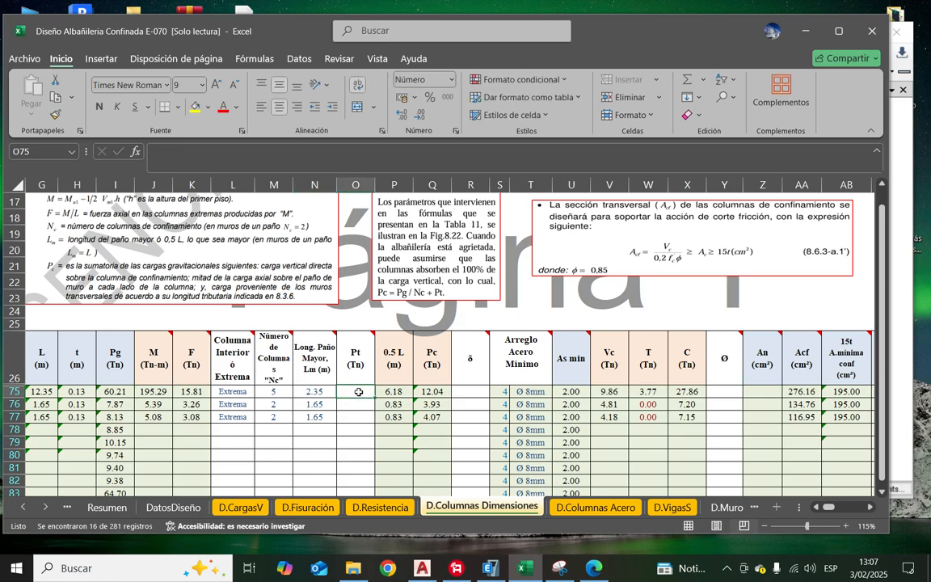
type("0")
key("Return")
type("0")
key("Return")
type("0")
key("Return")
type("0")
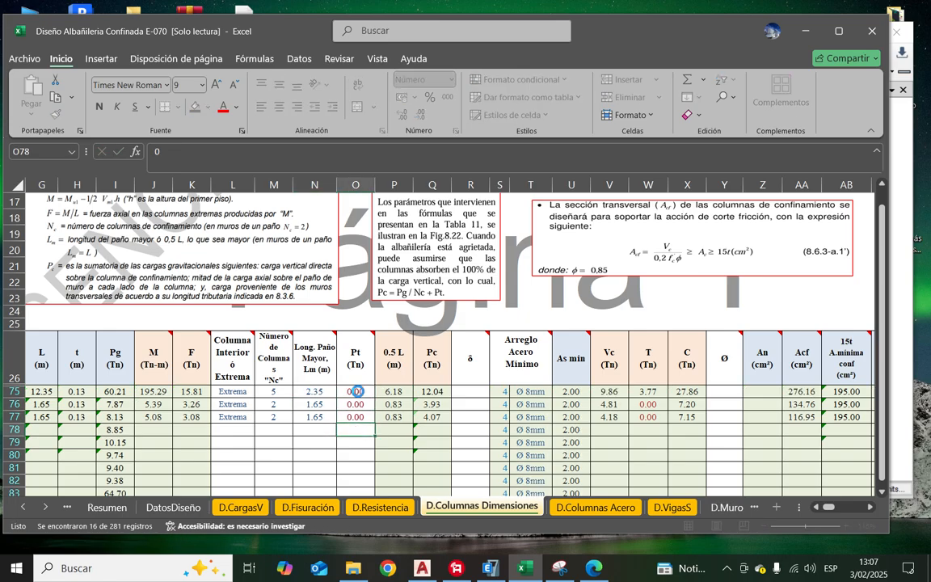
key("Escape")
Step: Set the confinement factor δ to 0.80 for walls Story1 - 1X, 1Y and 2Y
scroll(435, 417, "up", 1)
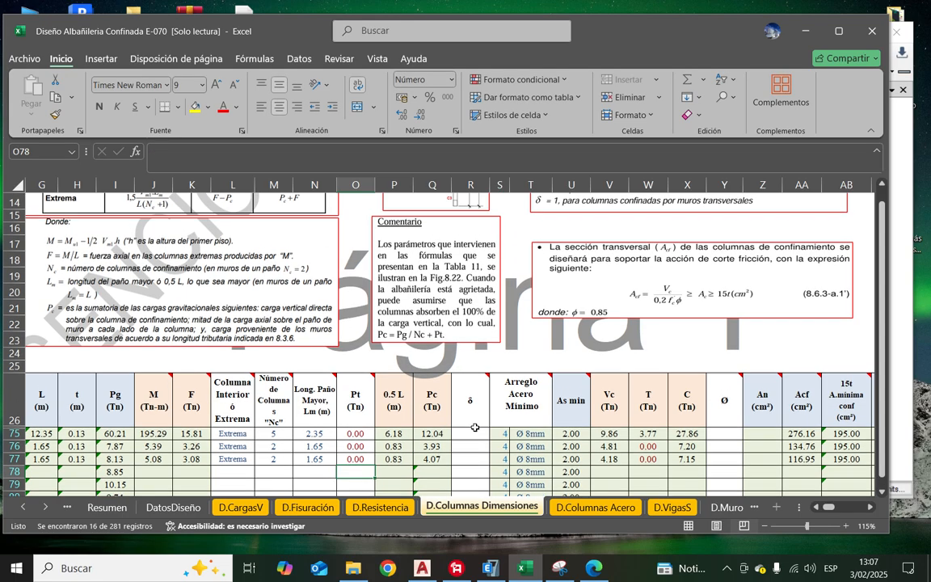
left_click(471, 434)
left_click(495, 435)
left_click(468, 447)
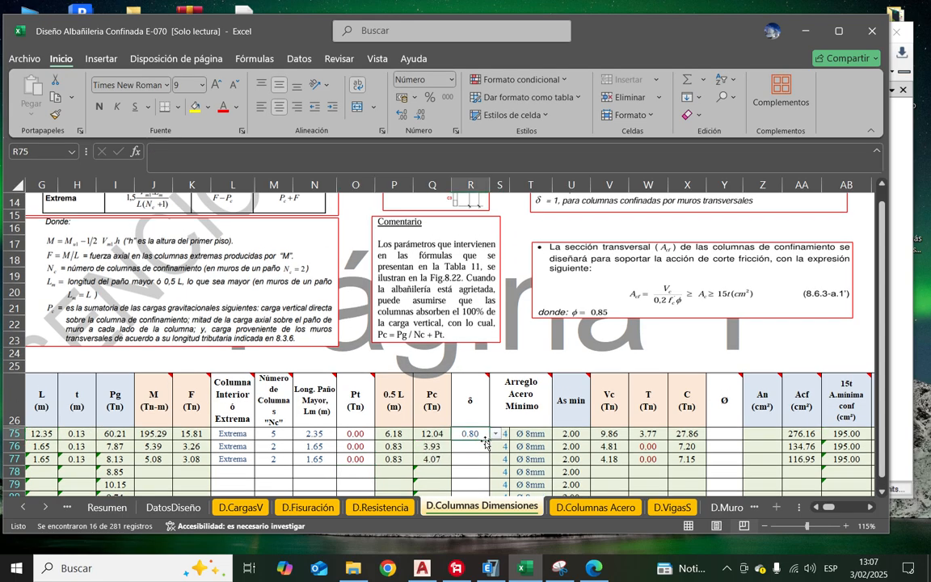
left_click_drag(488, 440, 488, 465)
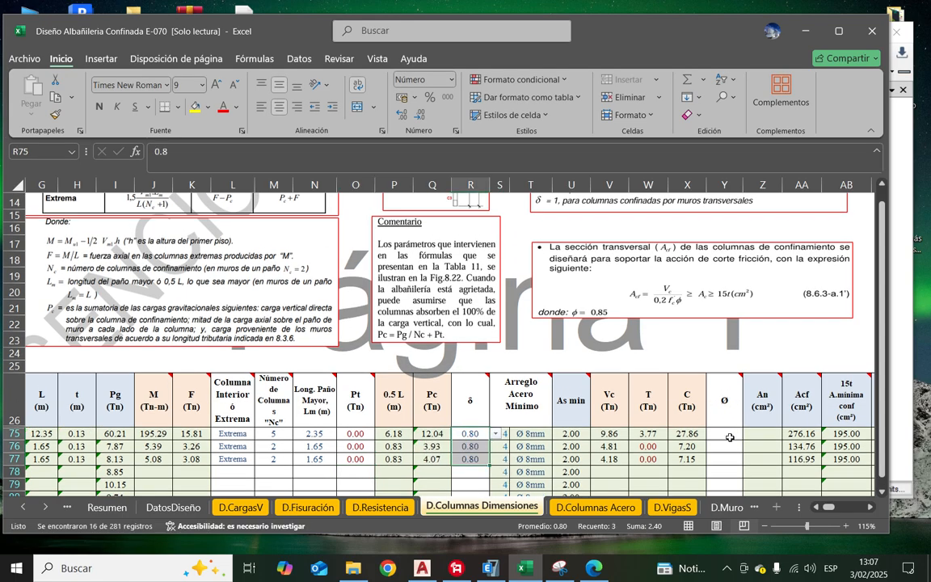
Step: Set the reduction factor Ø to 0.7 for walls Story1 - 1X, 1Y and 2Y
scroll(737, 422, "down", 1)
left_click(724, 392)
left_click(749, 391)
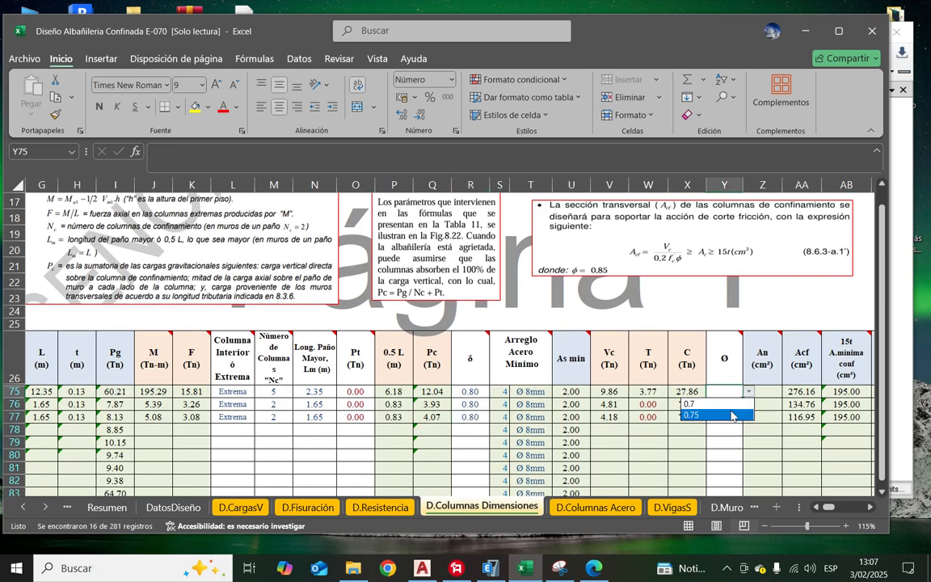
left_click(727, 404)
left_click_drag(743, 398, 742, 418)
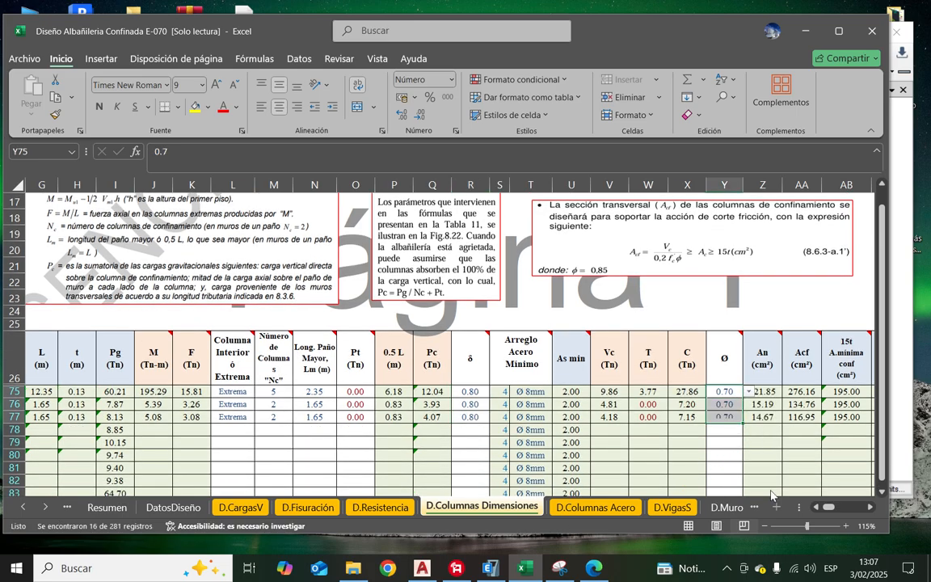
Step: Enter a column cover (Recubri) of 2 cm for walls Story1 - 1X, 1Y and 2Y
left_click(759, 416)
key("Right")
key("Right")
key("Right")
key("Right")
key("Right")
key("Right")
key("Right")
key("Right")
key("Right")
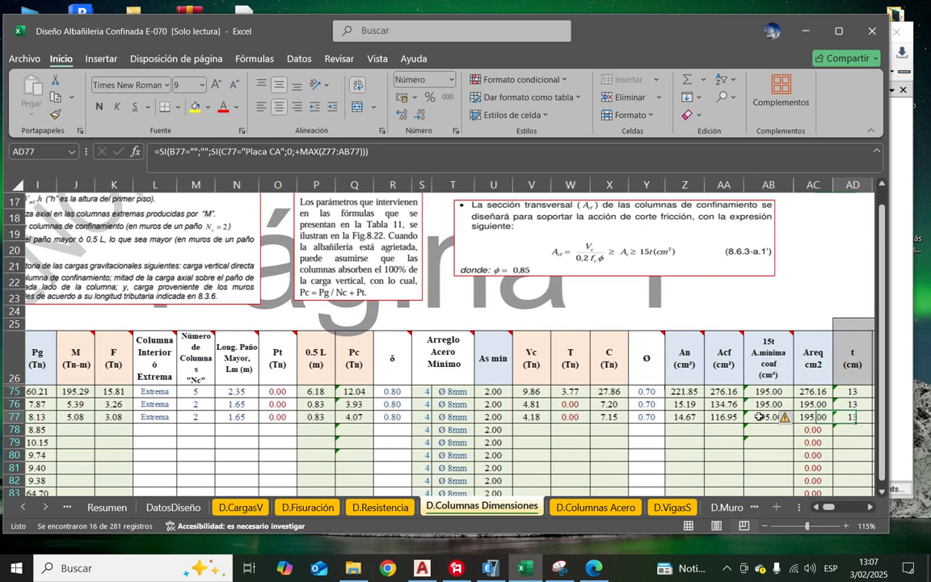
key("Right")
key("Right")
key("Right")
left_click(624, 392)
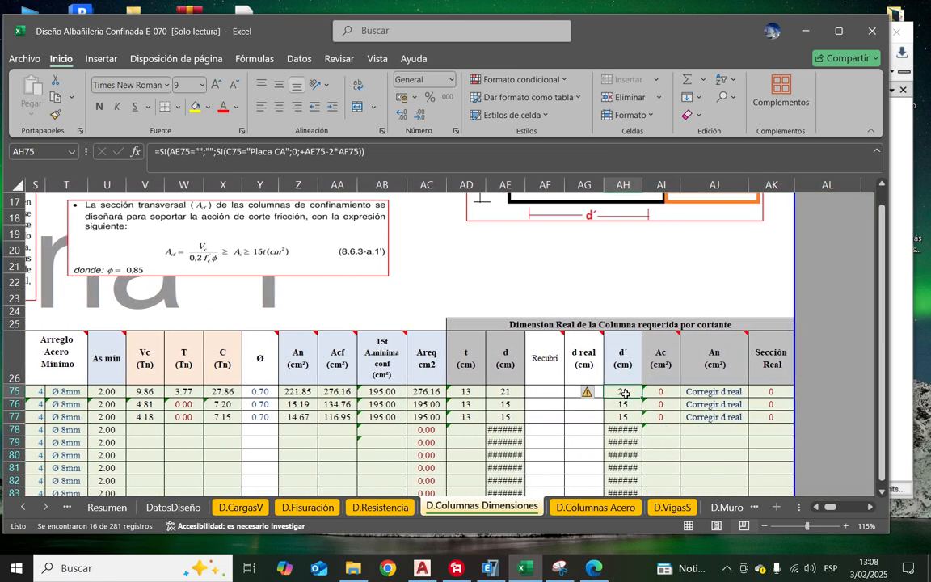
left_click(555, 394)
type("2")
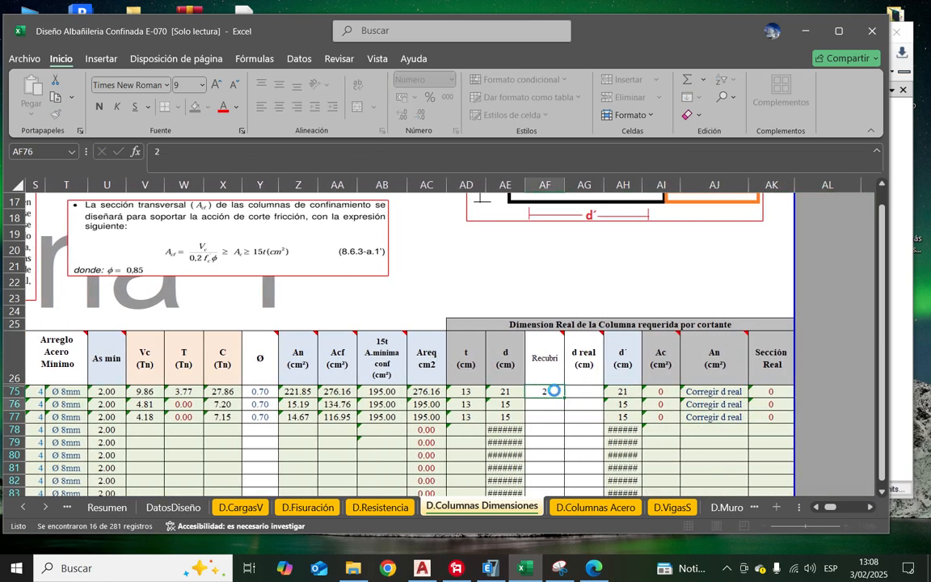
key("Return")
type("2")
key("Return")
type("2")
key("Return")
type("2")
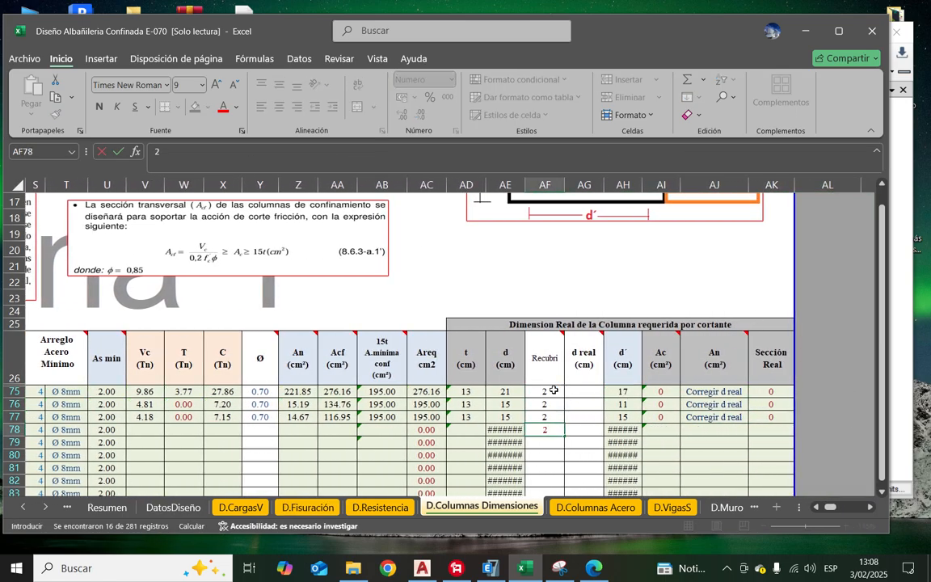
Step: Set the real column depth d real to 30 cm for walls Story1 - 1X, 1Y and 2Y and check the resulting sections
left_click(582, 392)
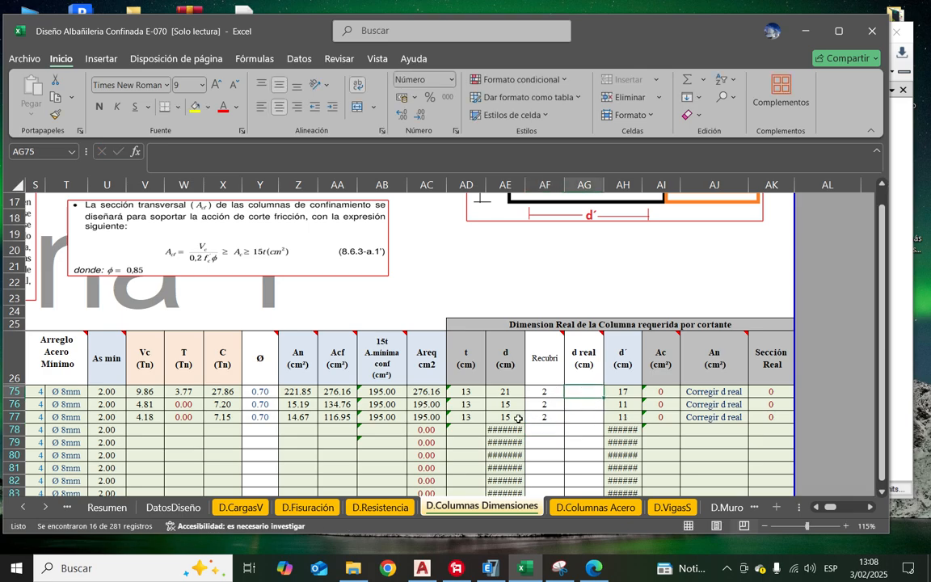
type("30")
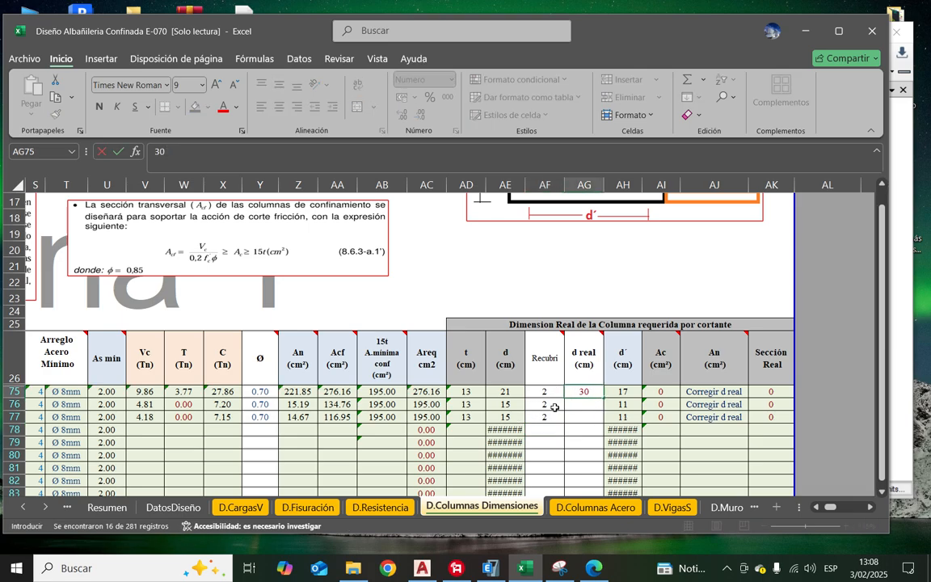
key("Return")
type("30")
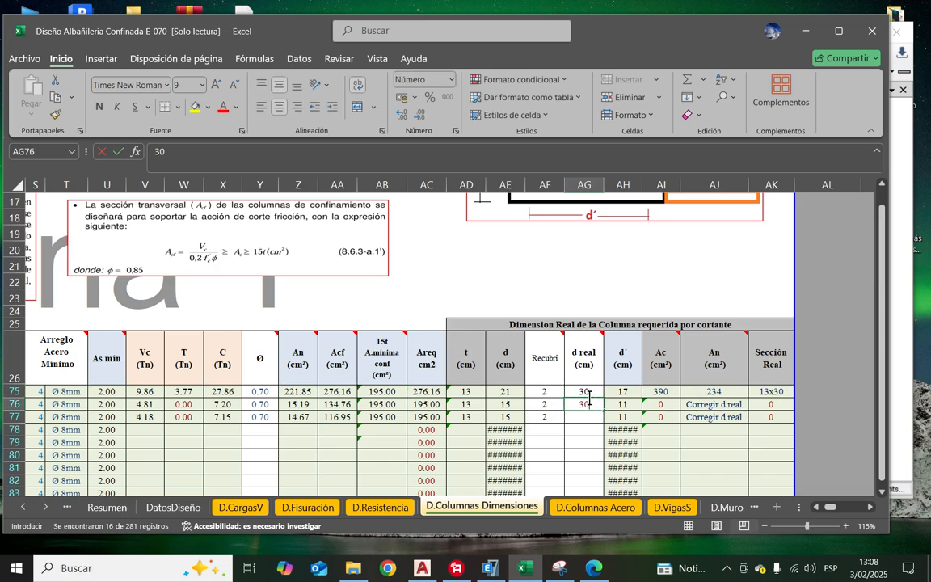
key("Return")
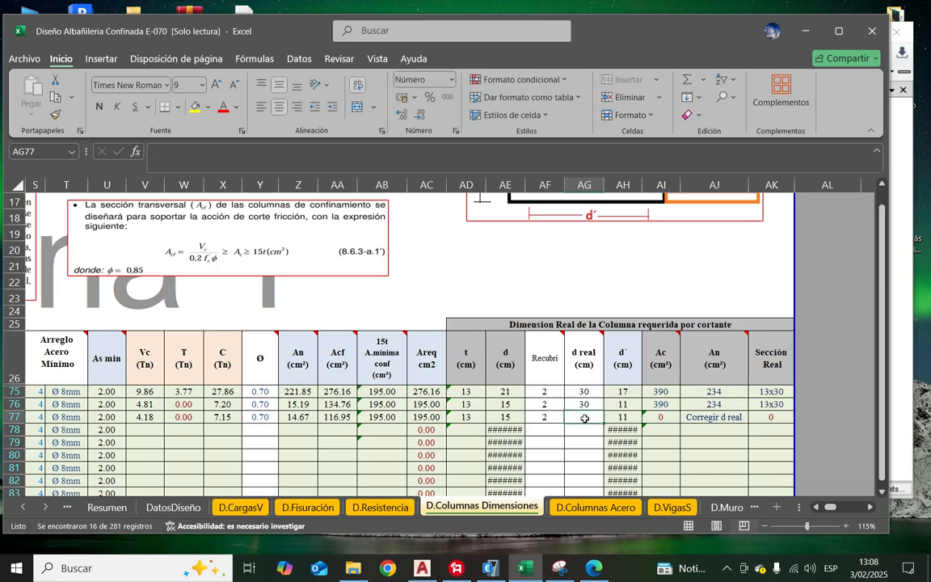
type("30")
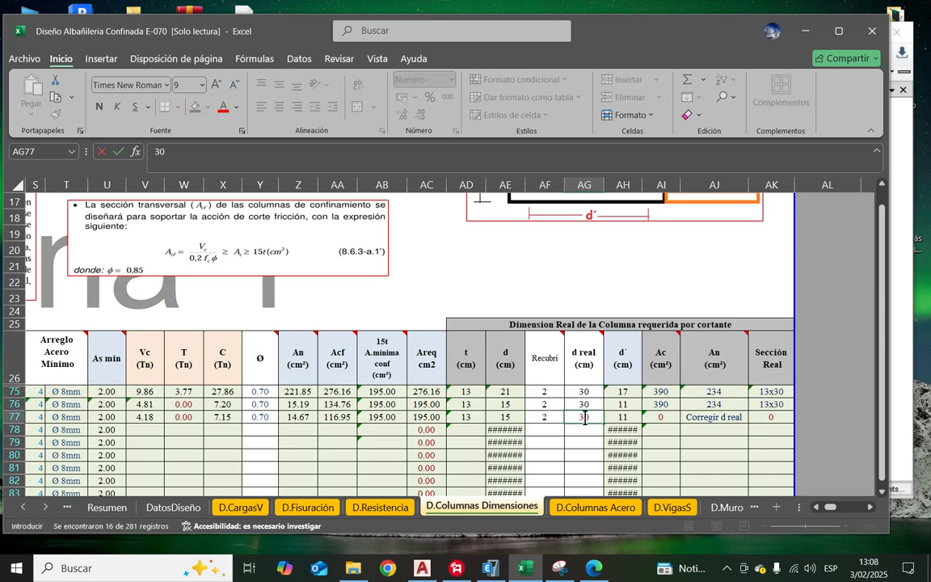
key("Return")
left_click_drag(587, 393, 593, 415)
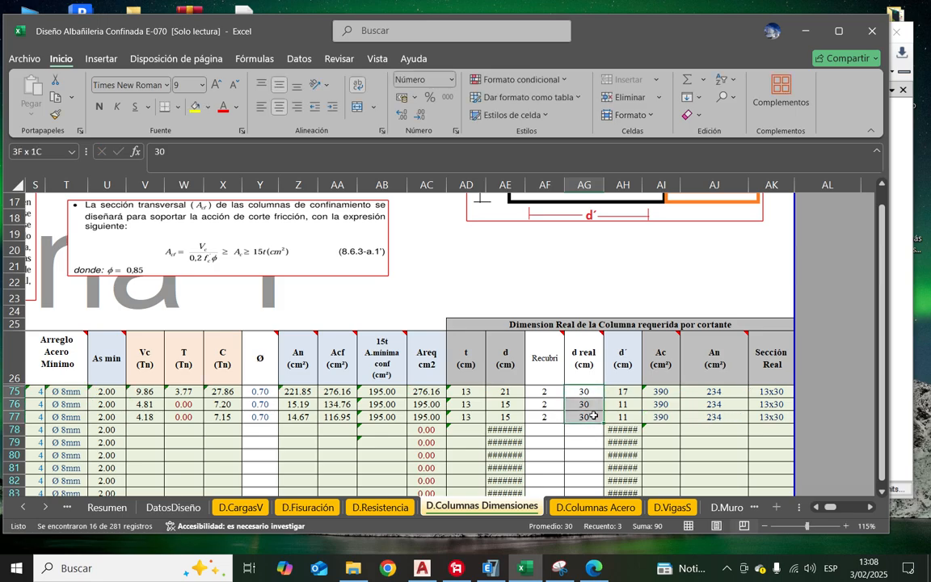
left_click_drag(505, 391, 512, 415)
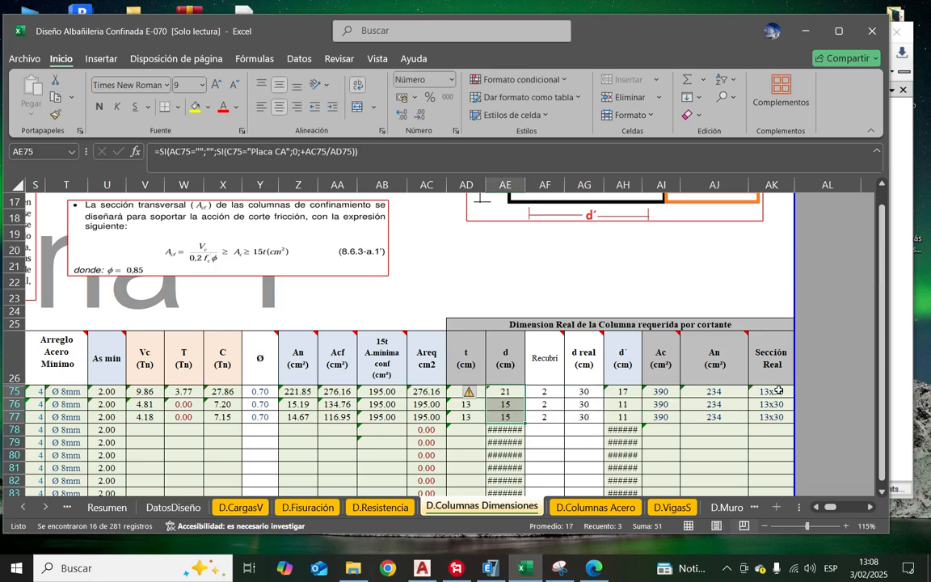
left_click_drag(780, 392, 782, 416)
Step: On the D.Columnas Acero sheet, set the friction coefficient μ to 0.8 for walls Story1 - 1X, 1Y and 2Y
left_click(596, 507)
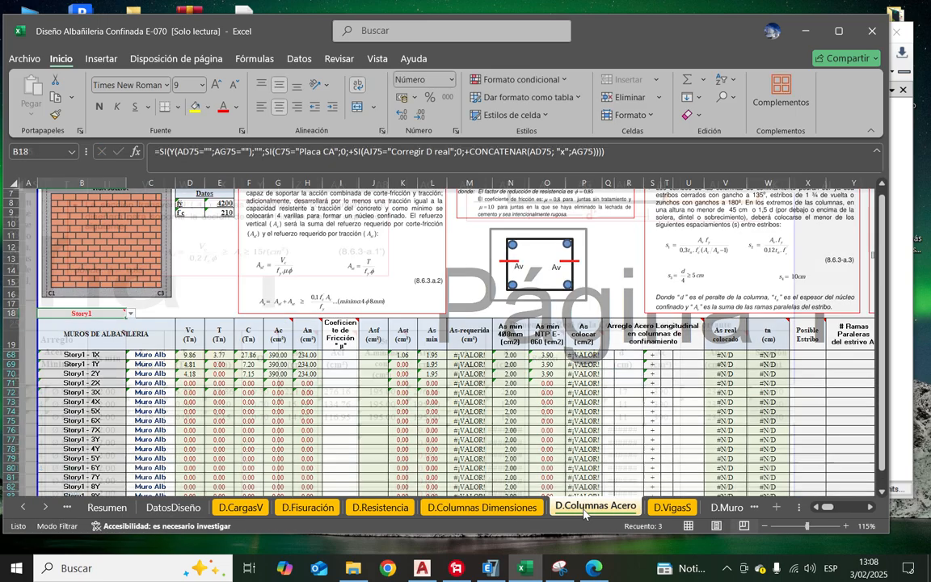
left_click(348, 357)
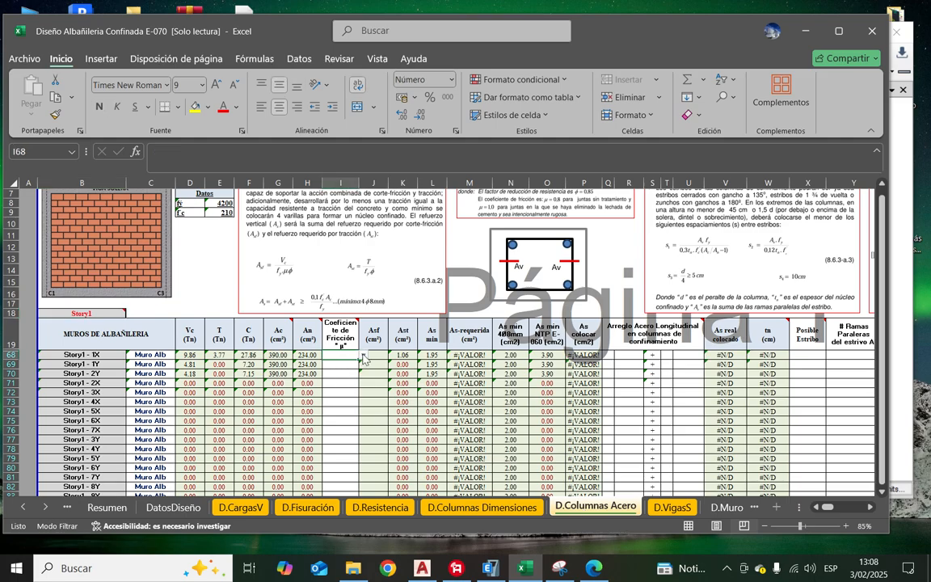
left_click(363, 356)
left_click(351, 363)
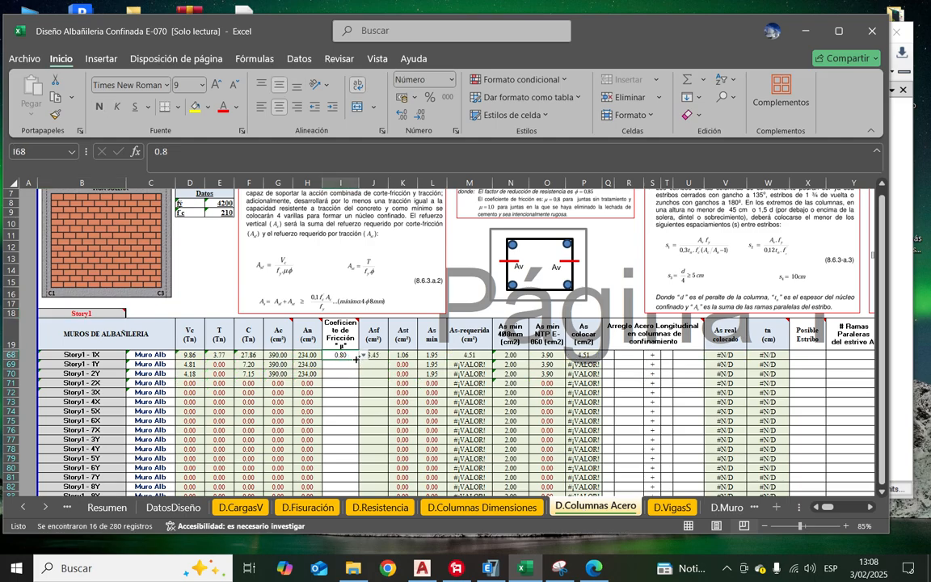
key("ctrl+c")
left_click_drag(340, 365, 340, 373)
key("ctrl+v")
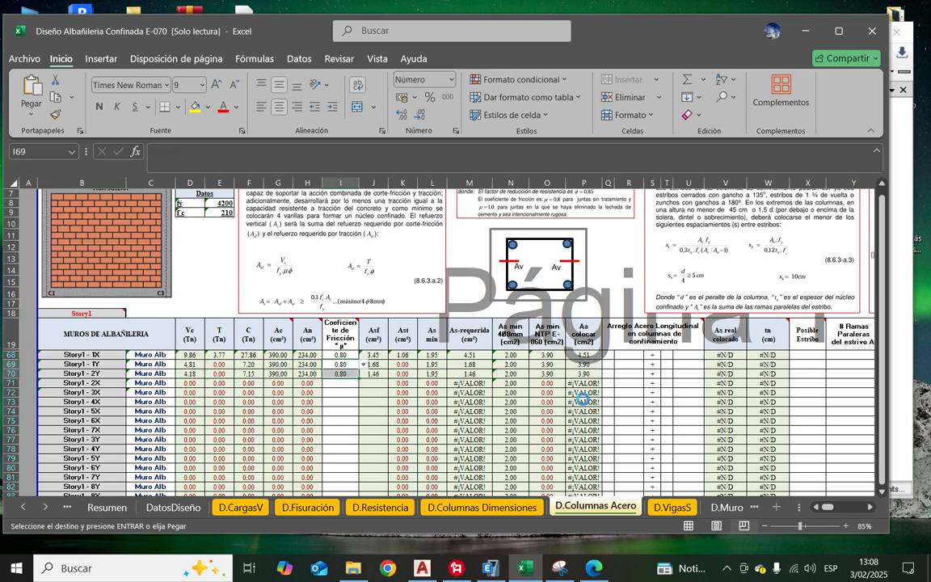
key("Escape")
Step: Set the first longitudinal bar quantity of the confinement columns to 4 for walls Story1 - 1X, 1Y and 2Y
left_click(606, 355)
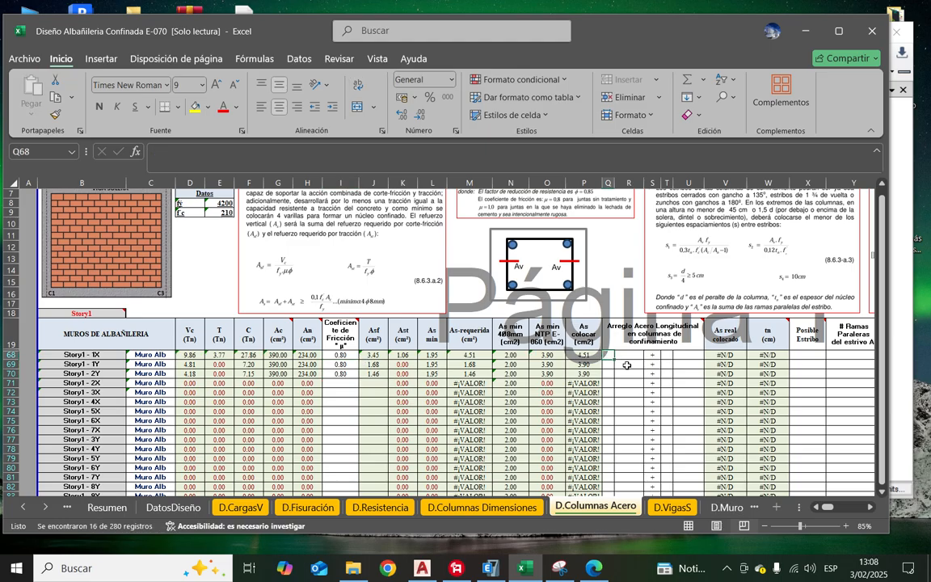
scroll(684, 368, "up", 2, "ctrl")
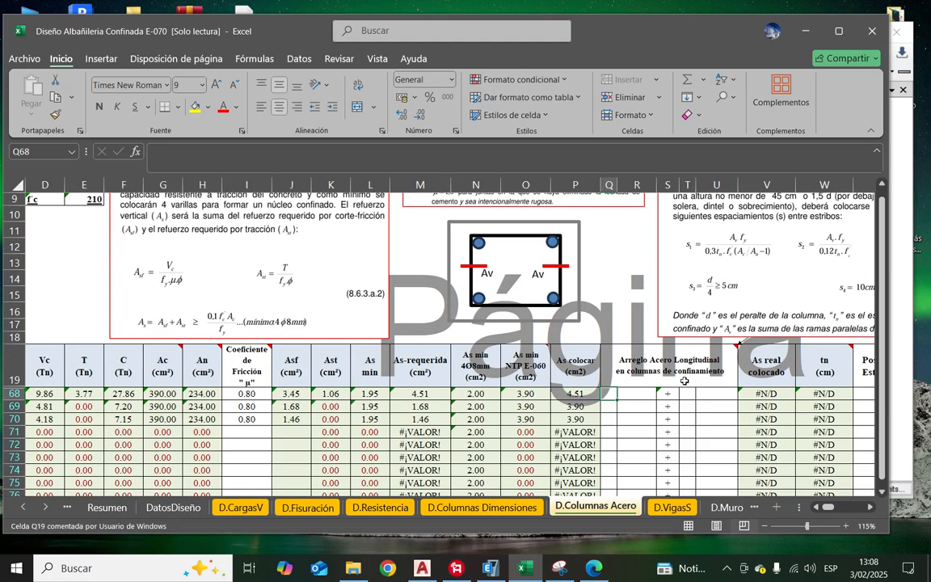
scroll(686, 386, "down", 2, "ctrl")
scroll(661, 422, "up", 2, "ctrl")
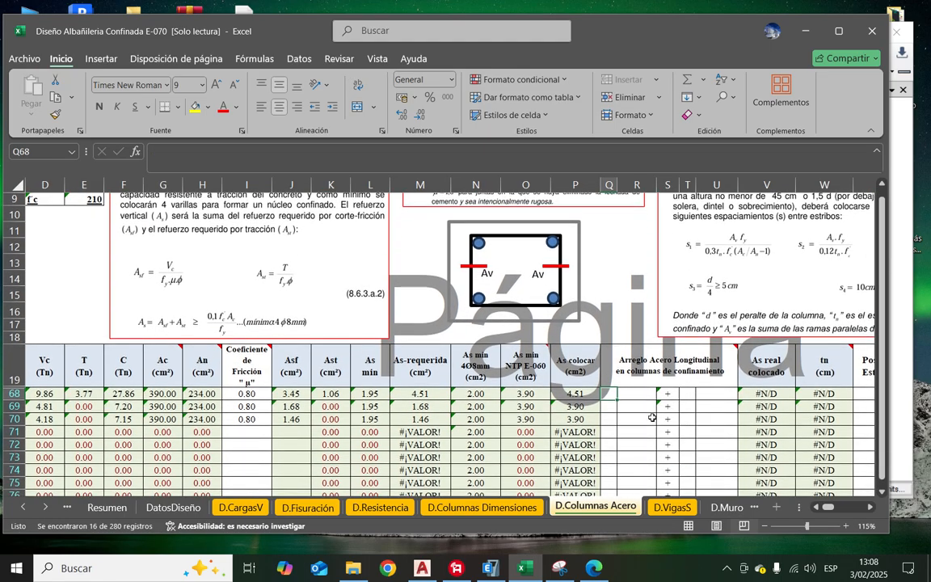
type("4")
left_click(610, 393)
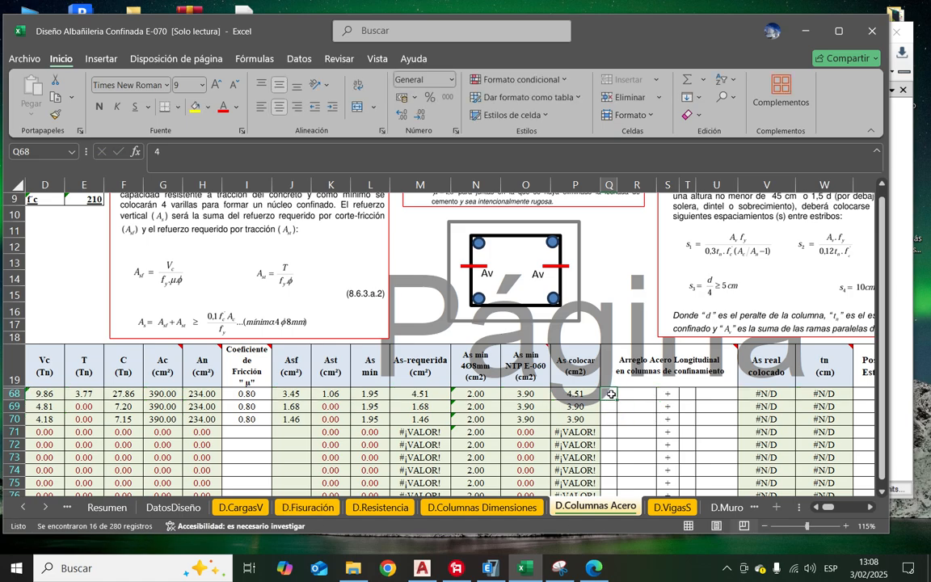
left_click_drag(617, 400, 622, 419)
Step: Choose Ø 1/2" as the first longitudinal bar diameter for walls Story1 - 1X, 1Y and 2Y
left_click(655, 394)
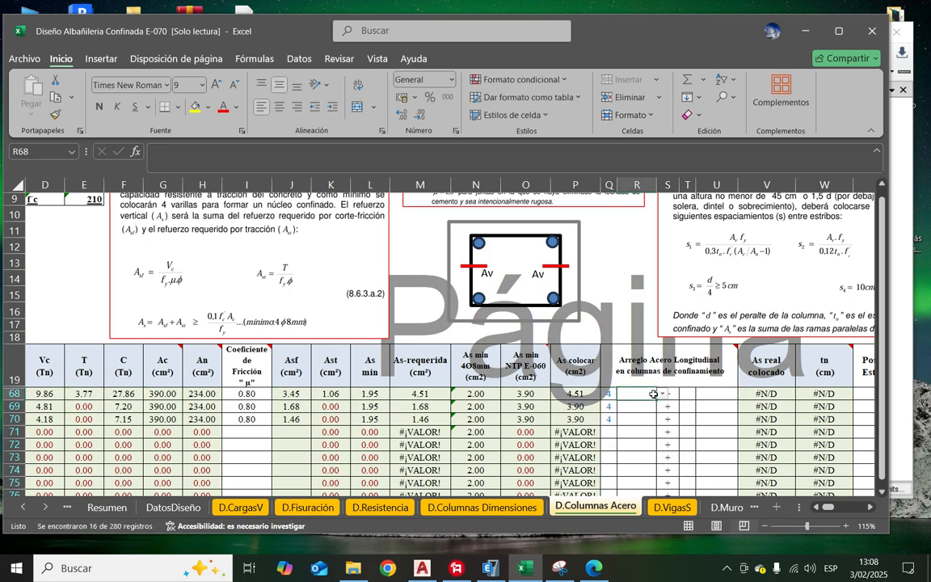
left_click(662, 393)
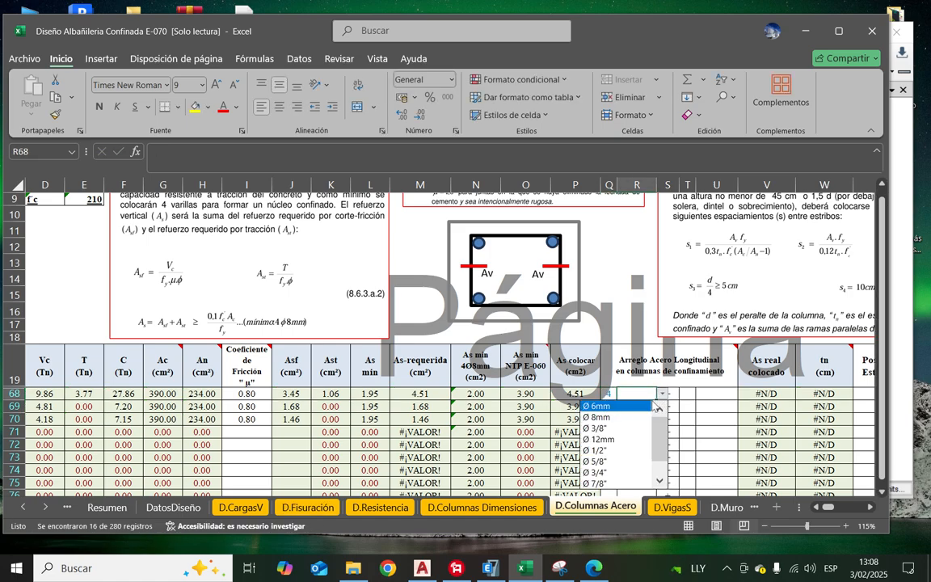
left_click(598, 450)
left_click_drag(655, 398, 657, 422)
Step: Set the second longitudinal bar group of wall Story1 - 1X to 0 bars of Ø 6mm and copy it to walls 1Y and 2Y
left_click(686, 394)
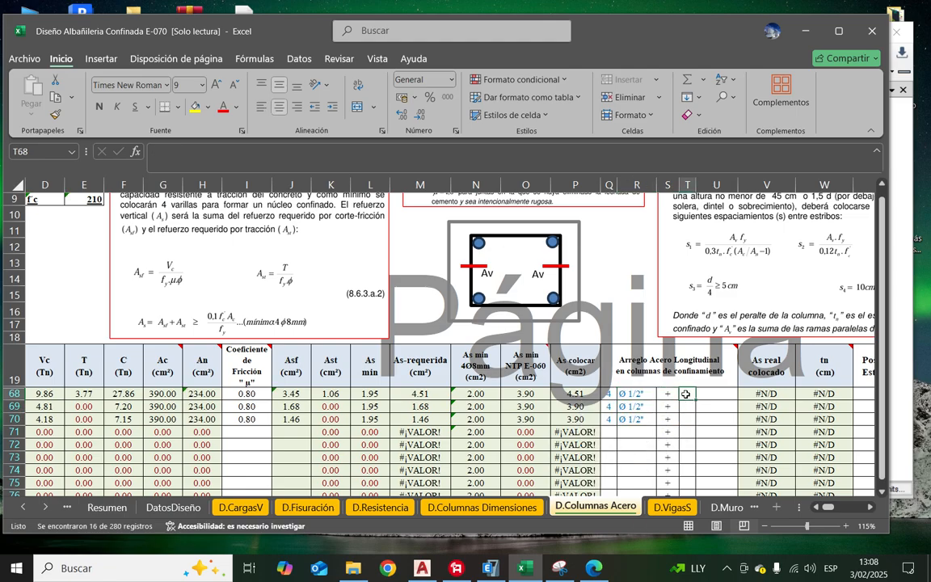
key("Right")
left_click(744, 394)
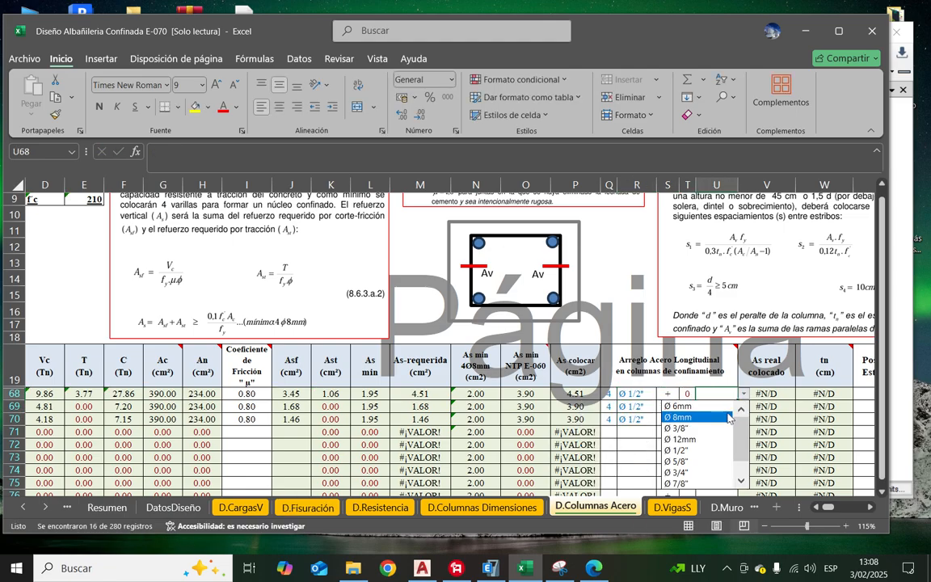
left_click(710, 413)
left_click_drag(688, 394, 694, 418)
key("ctrl+c")
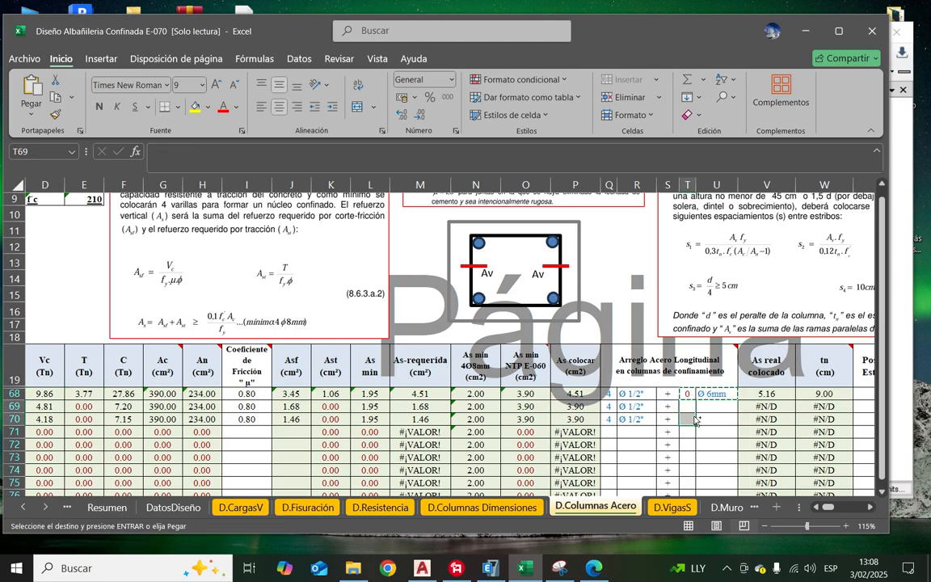